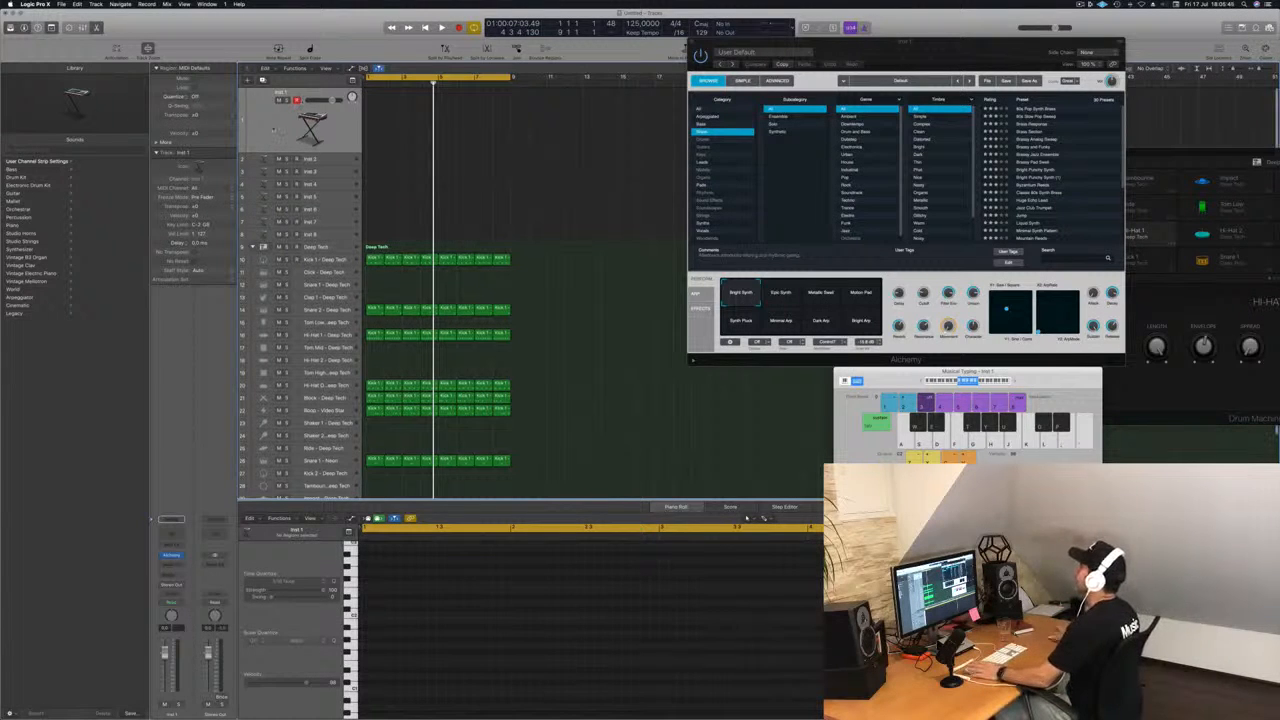
Start playback of the drum loop and reposition the Musical Typing and Alchemy windows.
key("space")
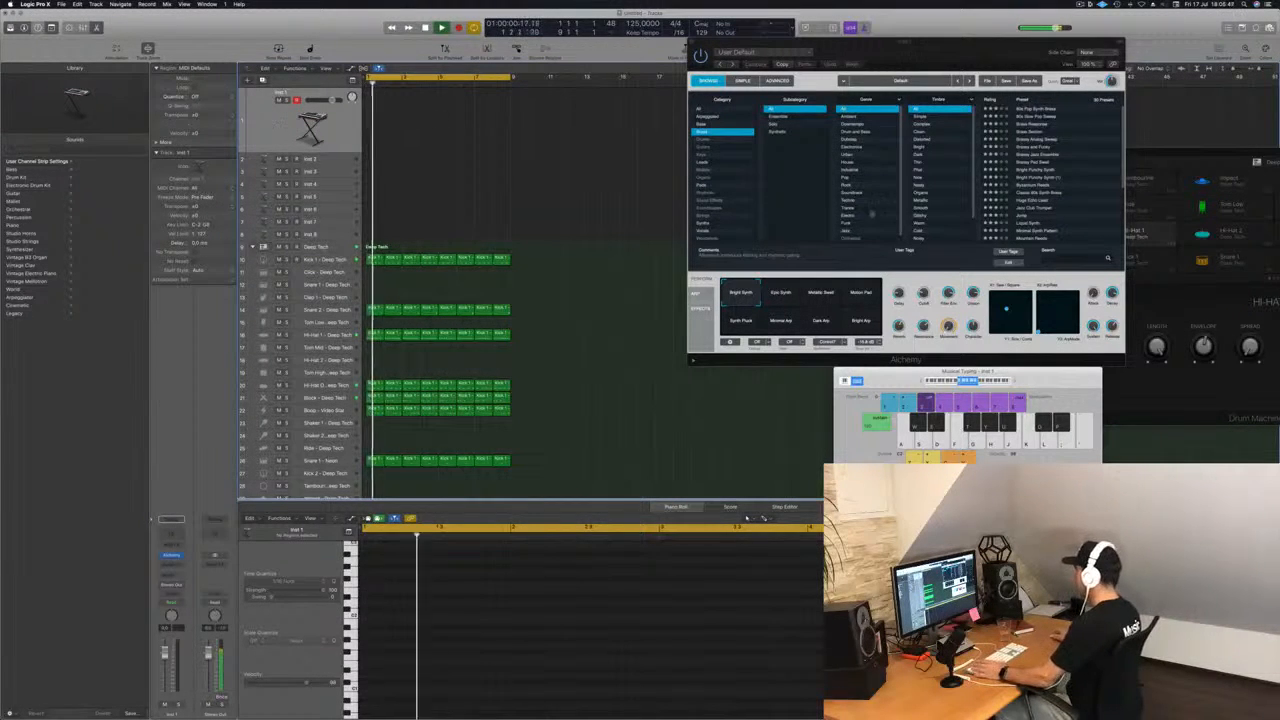
left_click_drag(913, 380, 763, 384)
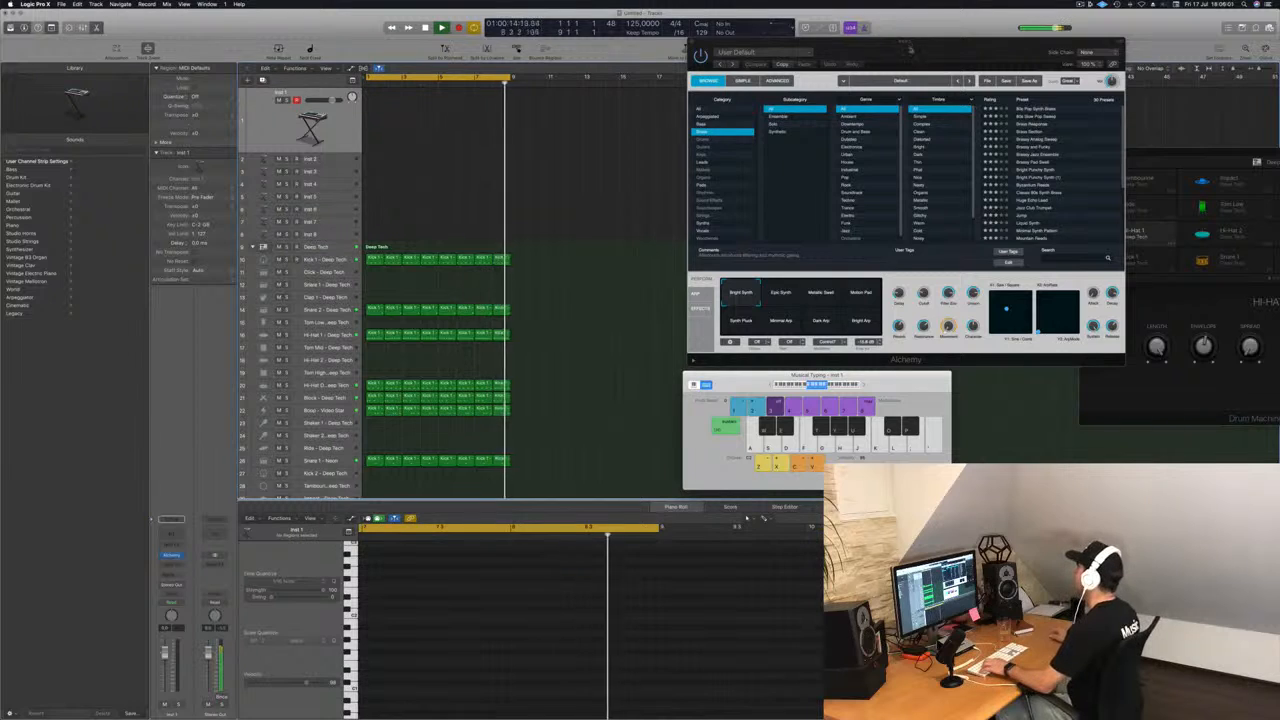
left_click_drag(911, 44, 892, 42)
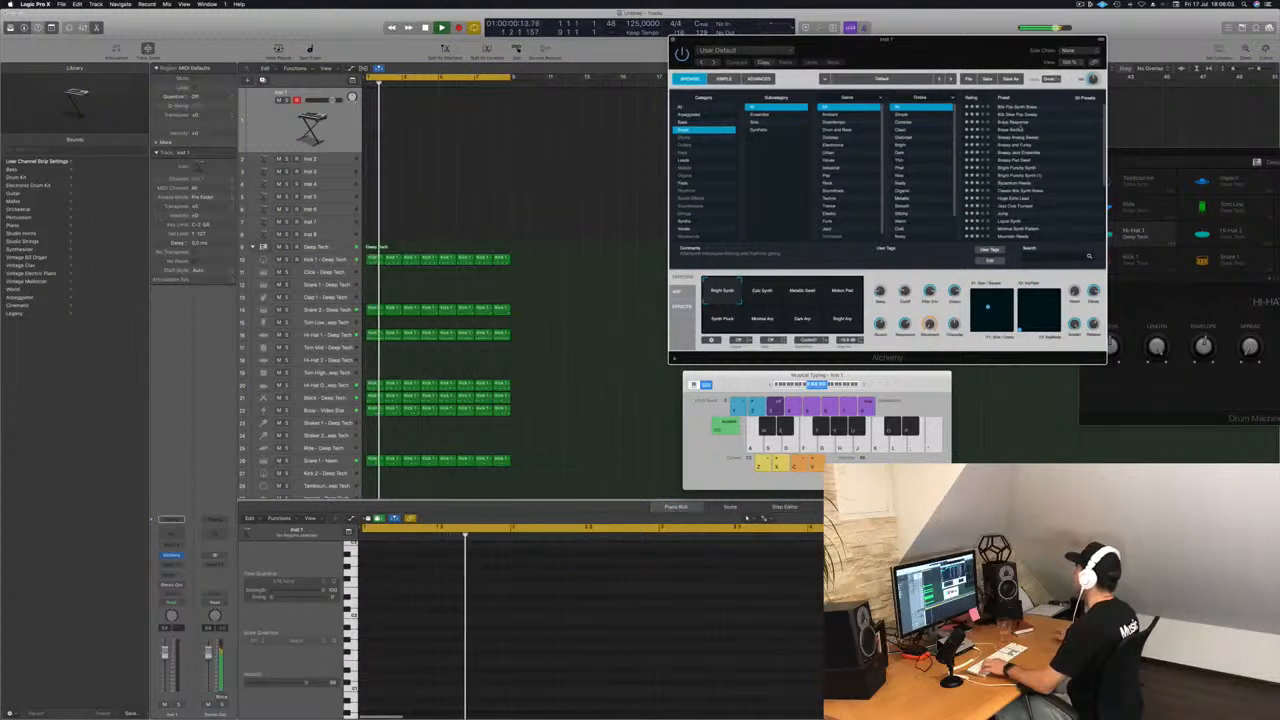
Audition Alchemy's brass presets one after another from Brass Response onward and load Brassy Pad Swell.
left_click(1013, 122)
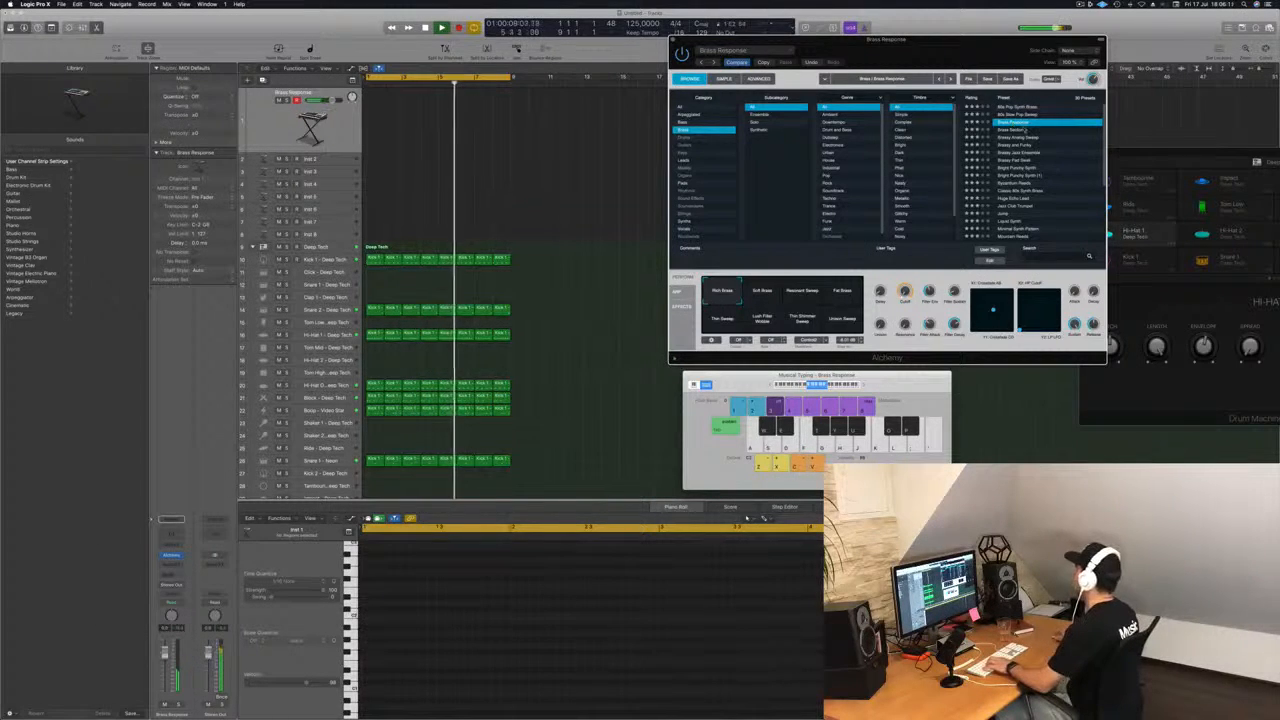
key("Down")
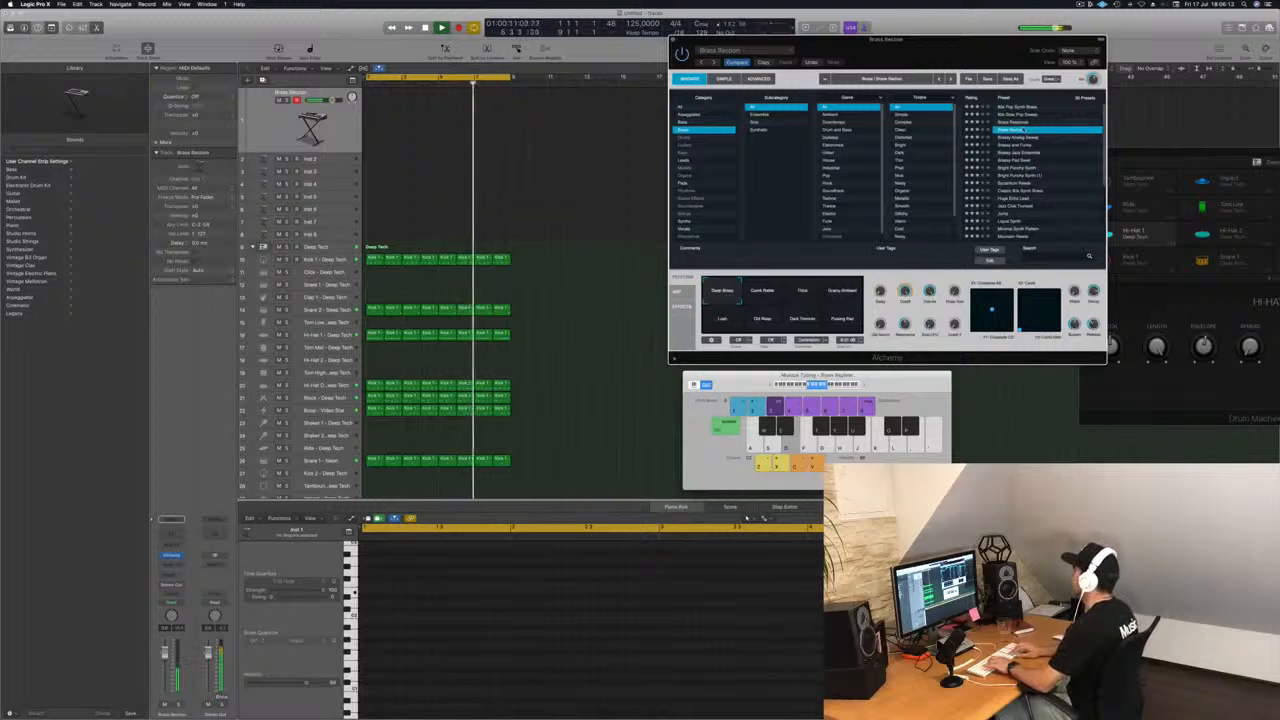
key("Down")
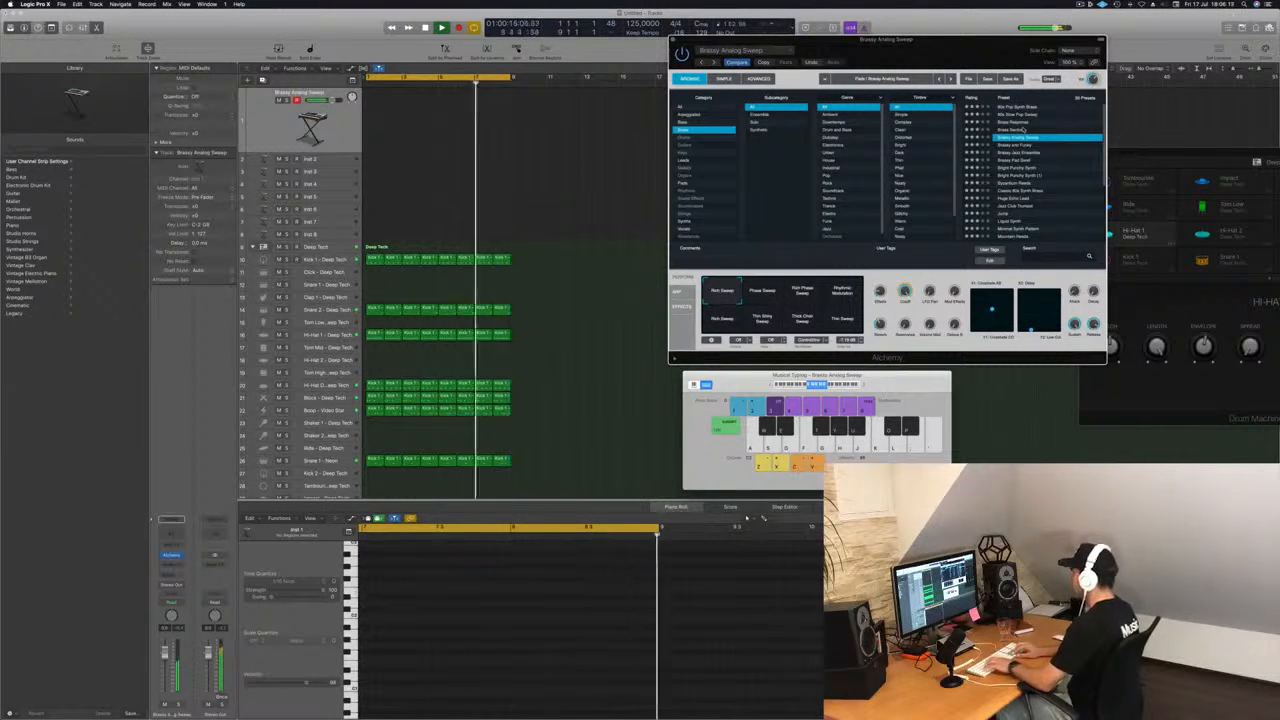
key("Down")
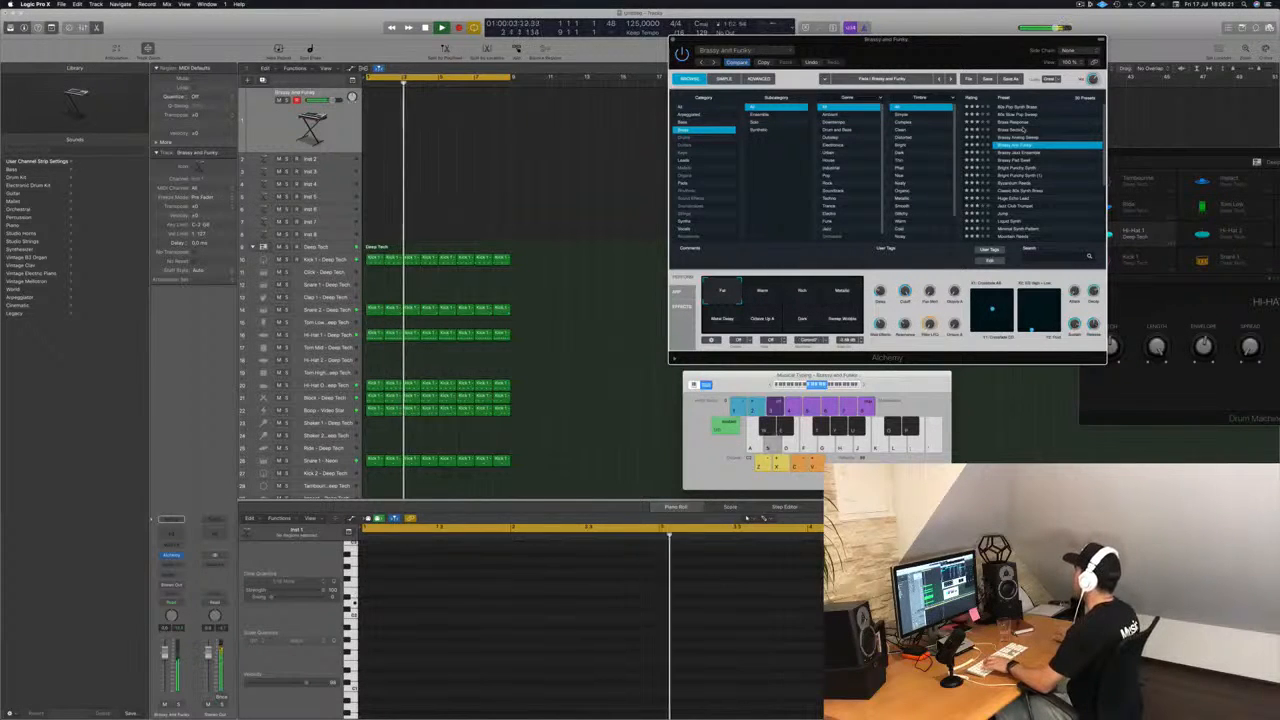
key("Down")
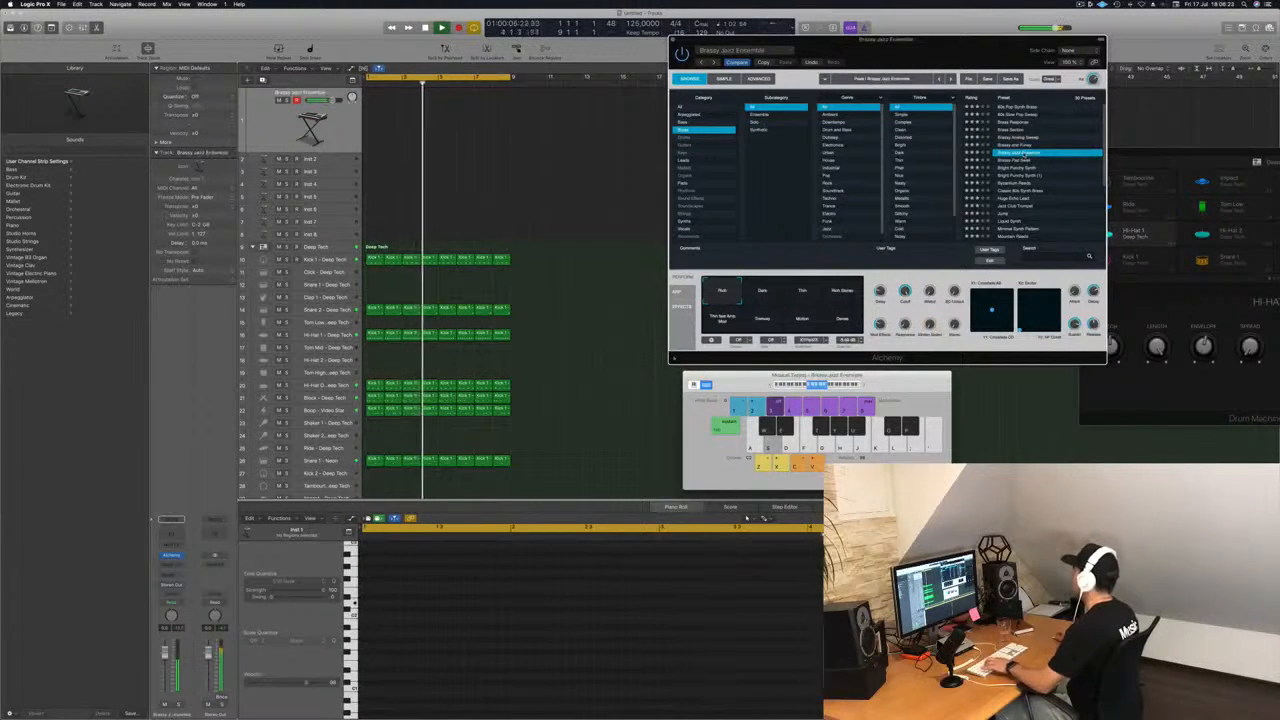
key("Down")
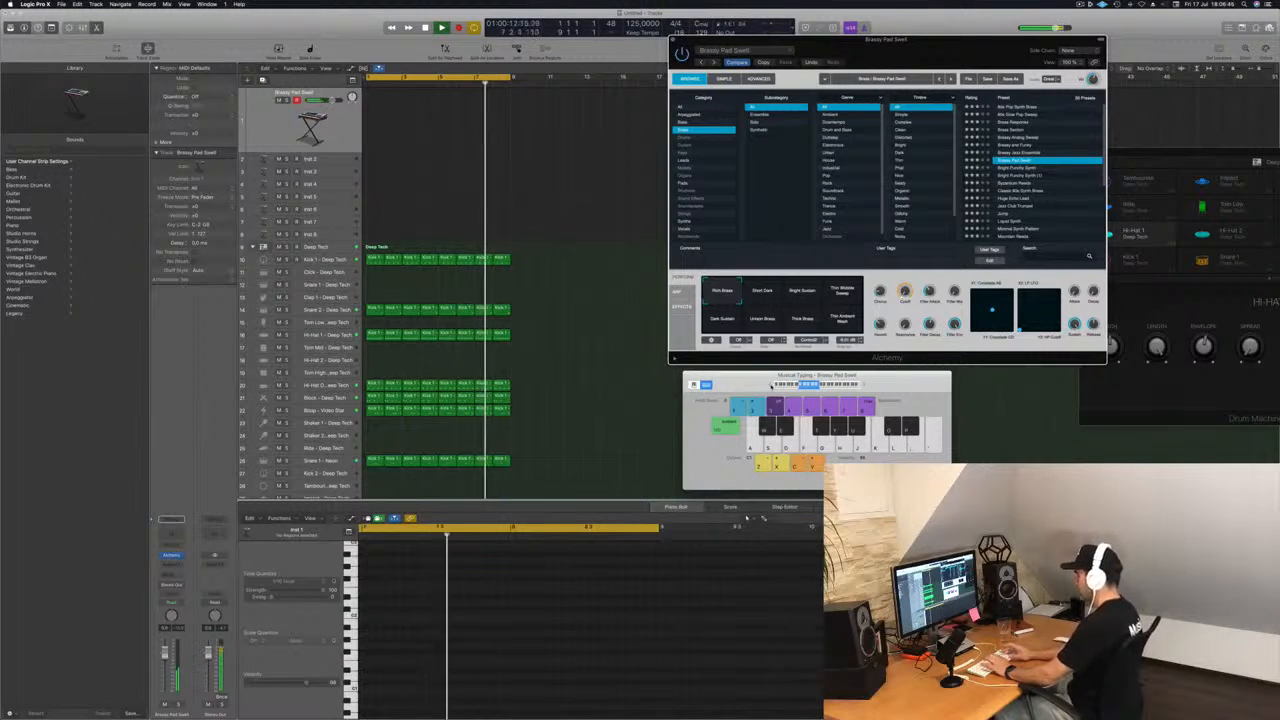
Record a four-note Brassy Pad Swell line over the drums and play it back from the start.
key("r")
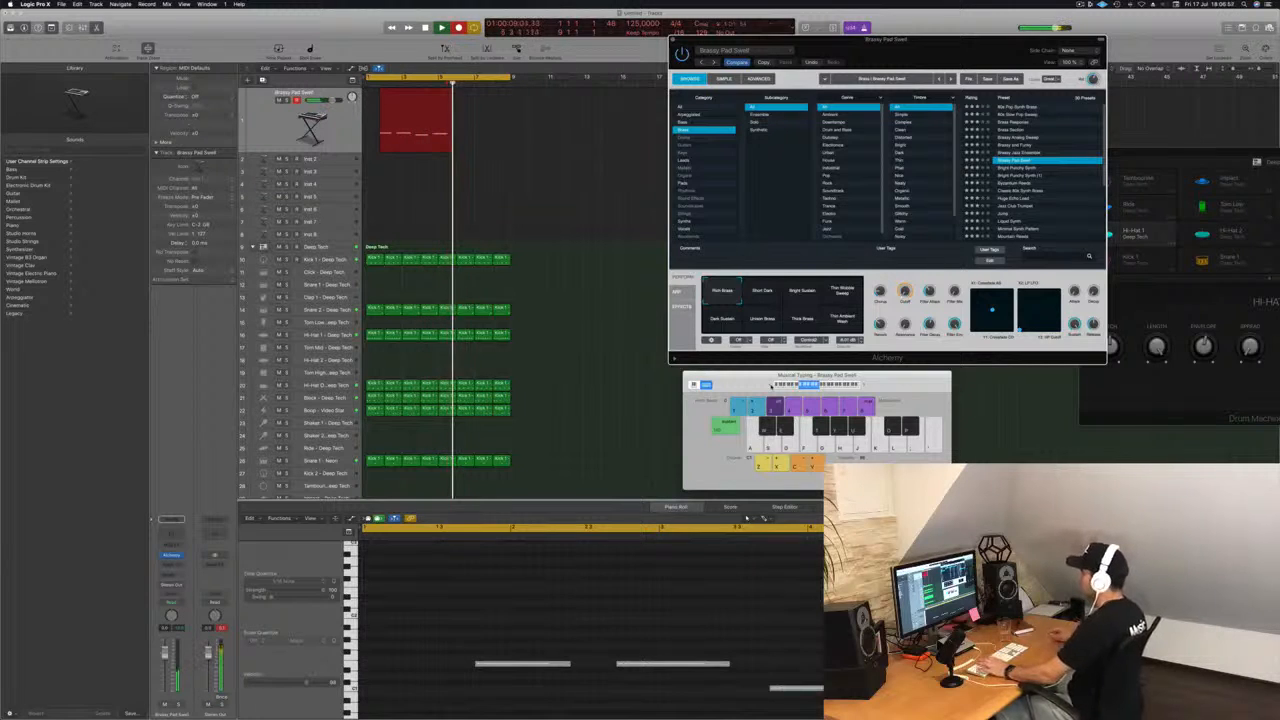
key("space")
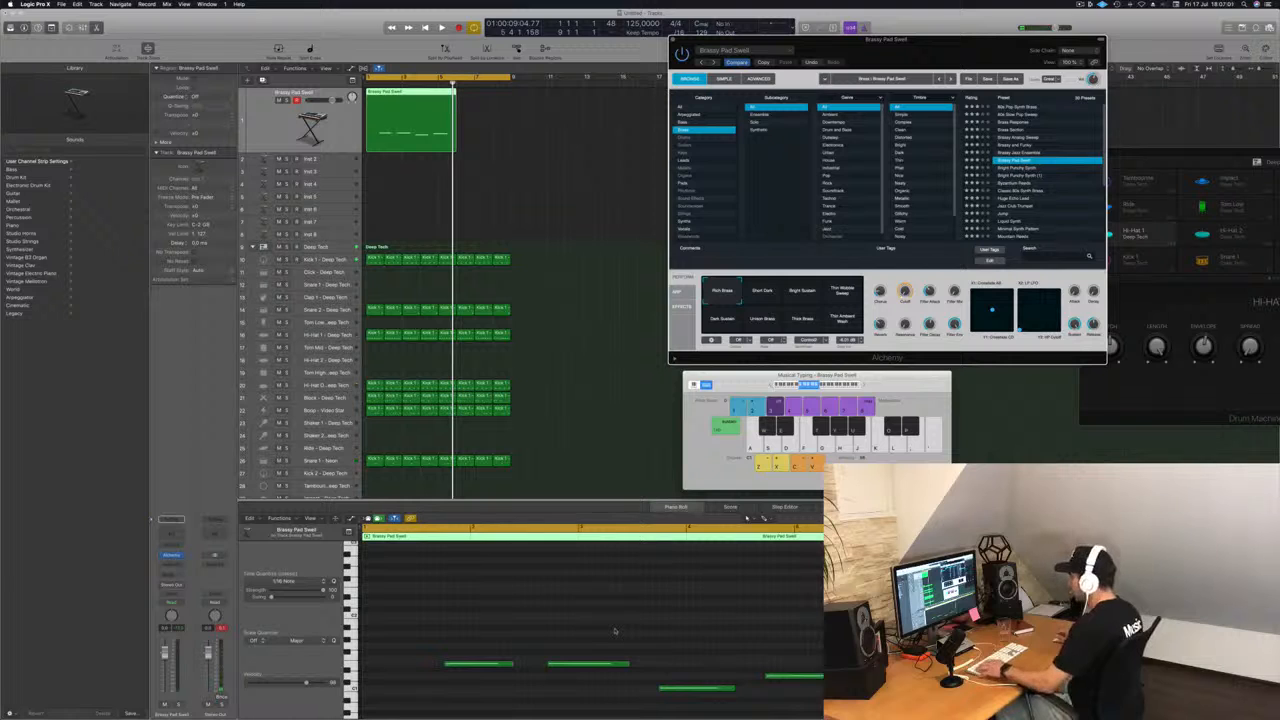
key("Return")
key("space")
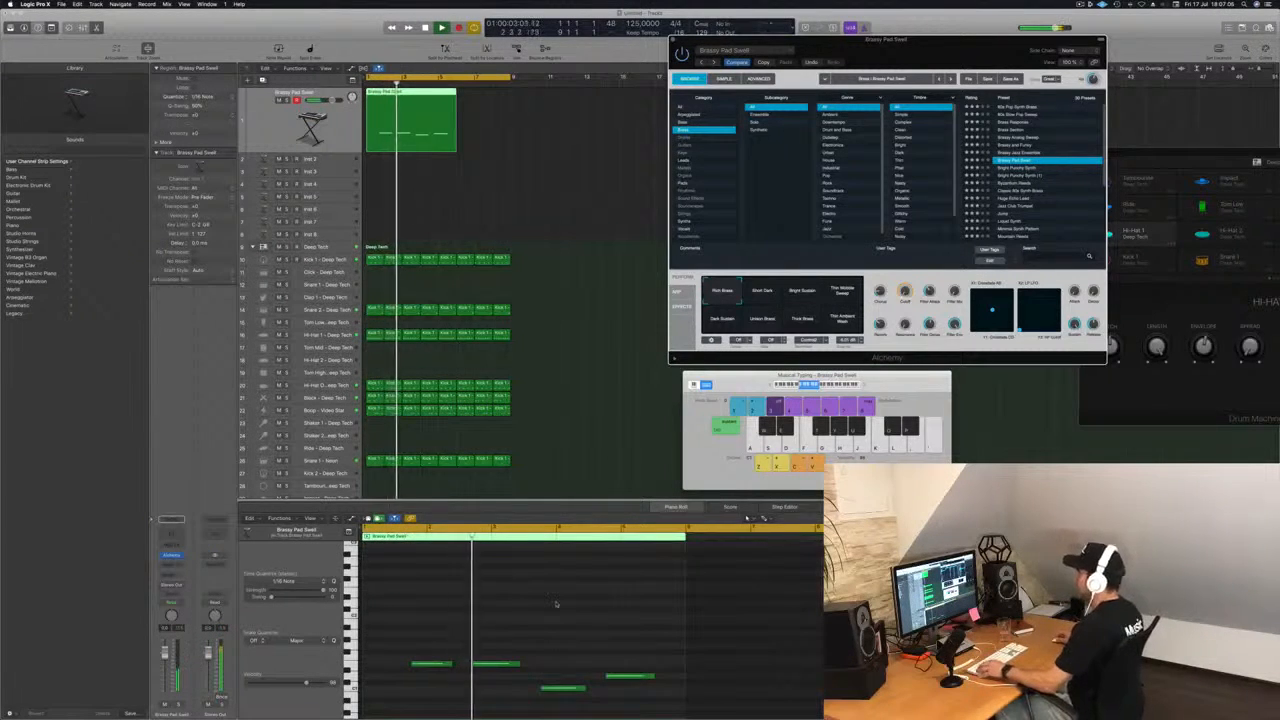
Move the second recorded pad note slightly later and lengthen the first note in the Piano Roll.
left_click(495, 664)
key("Return")
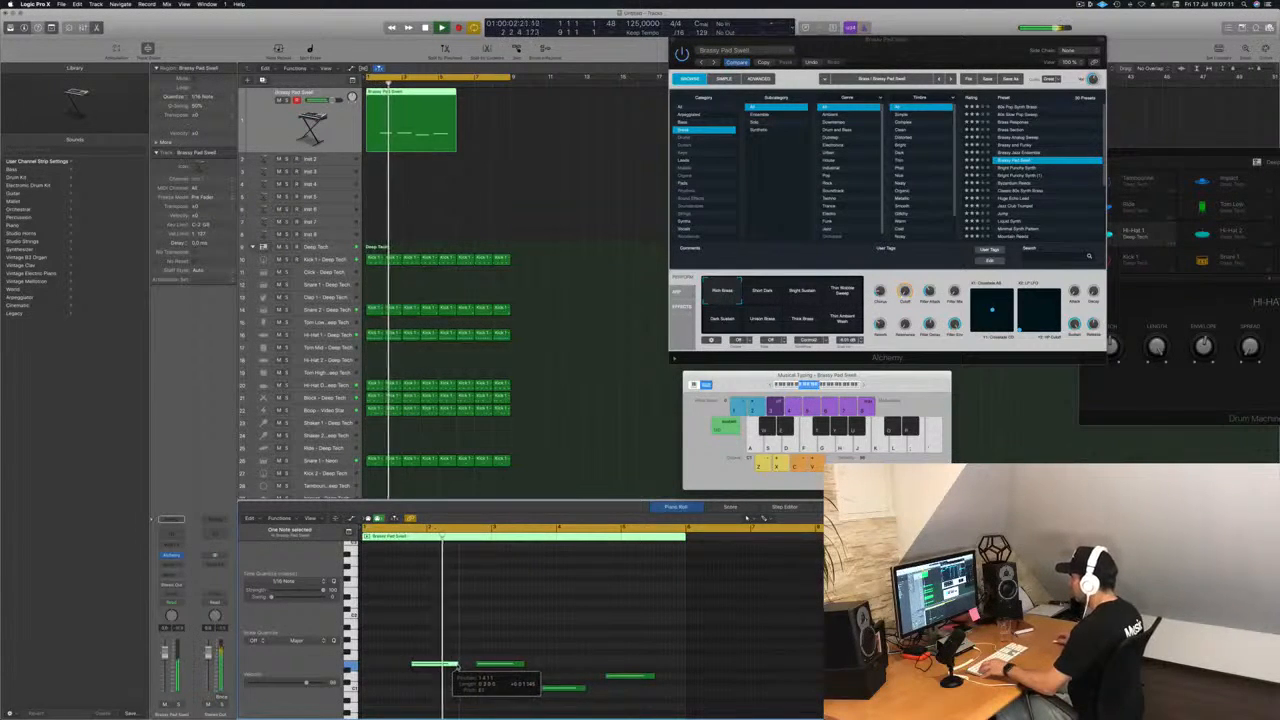
key("Return")
key("super+Right")
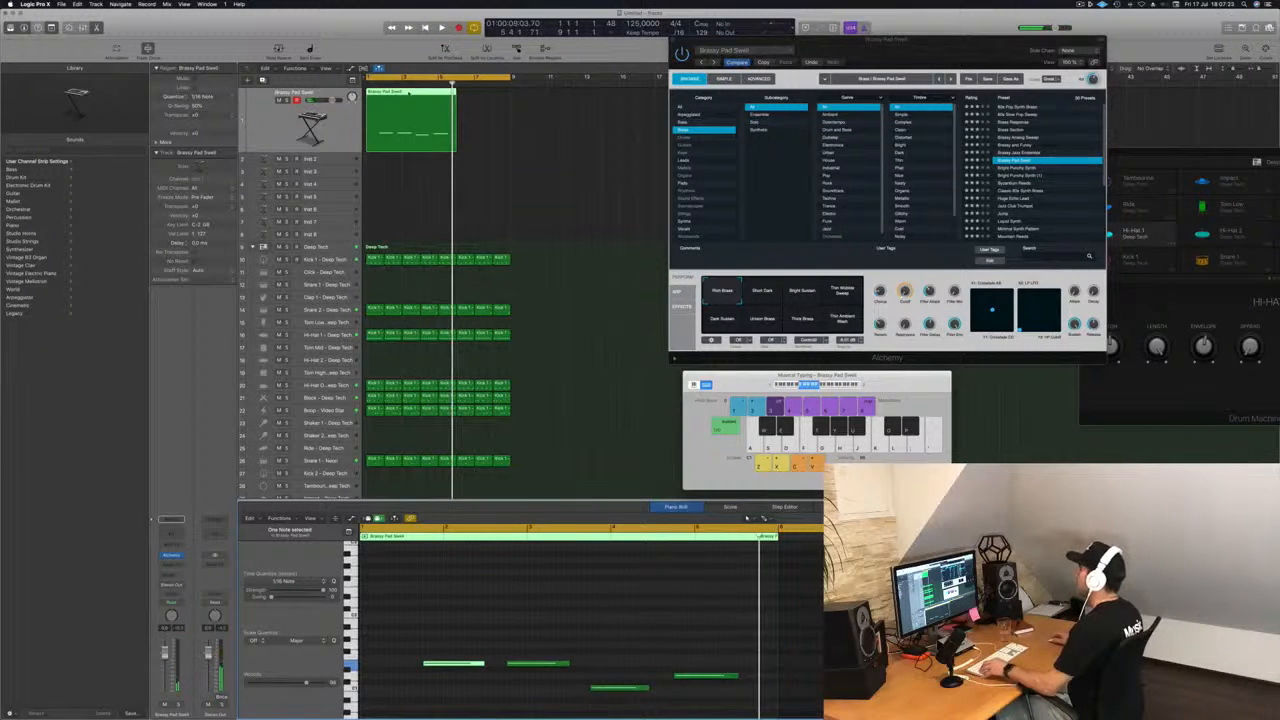
Split the pad region just before its first note and delete the empty opening section.
left_click(378, 96)
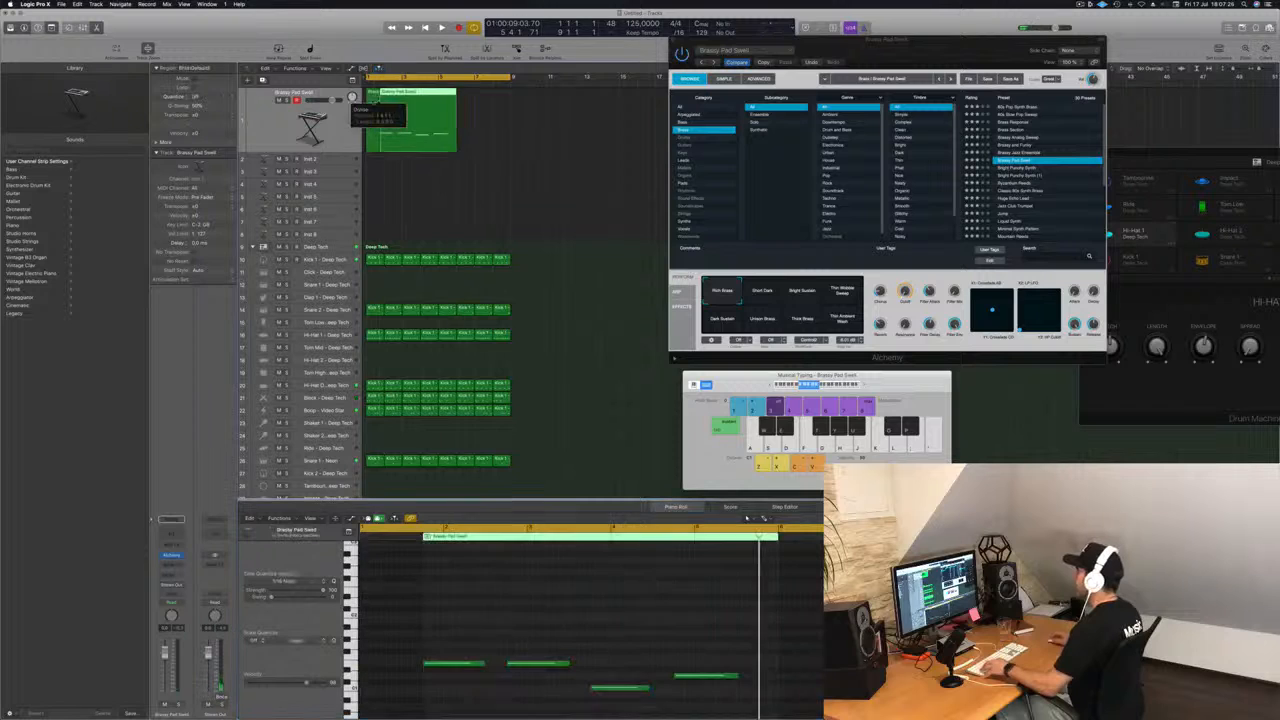
key("Delete")
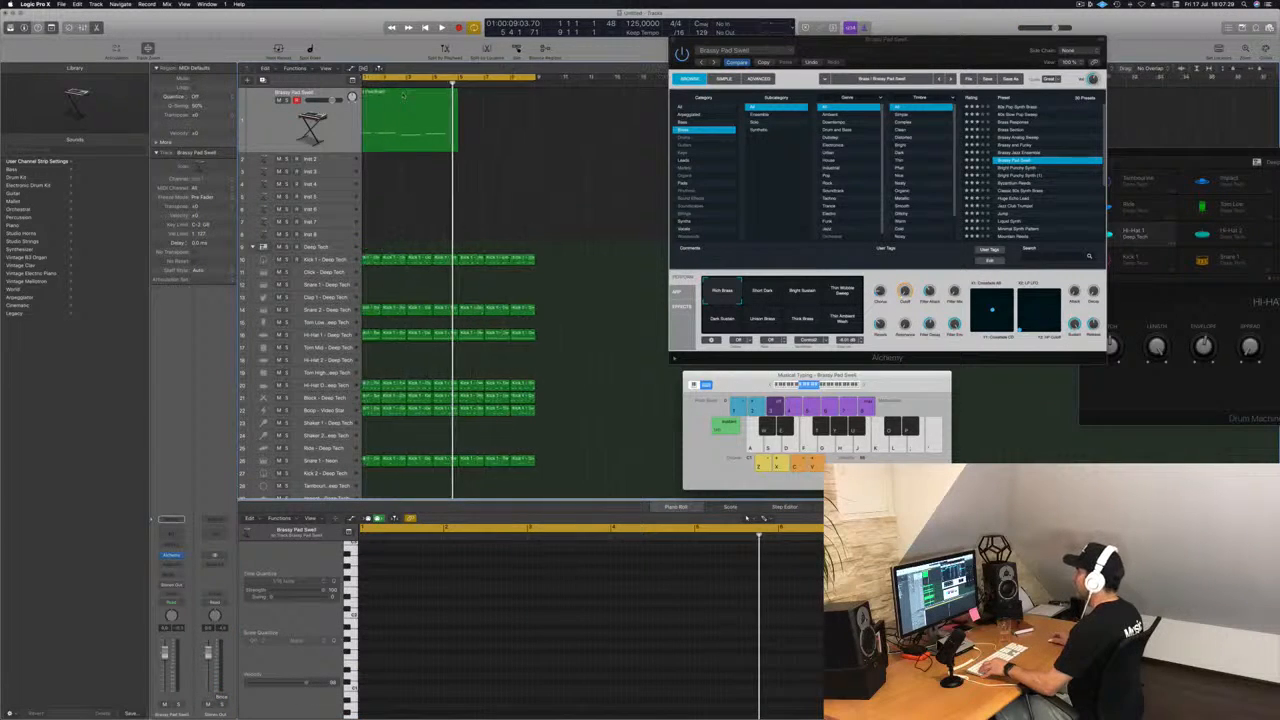
key("super+Right")
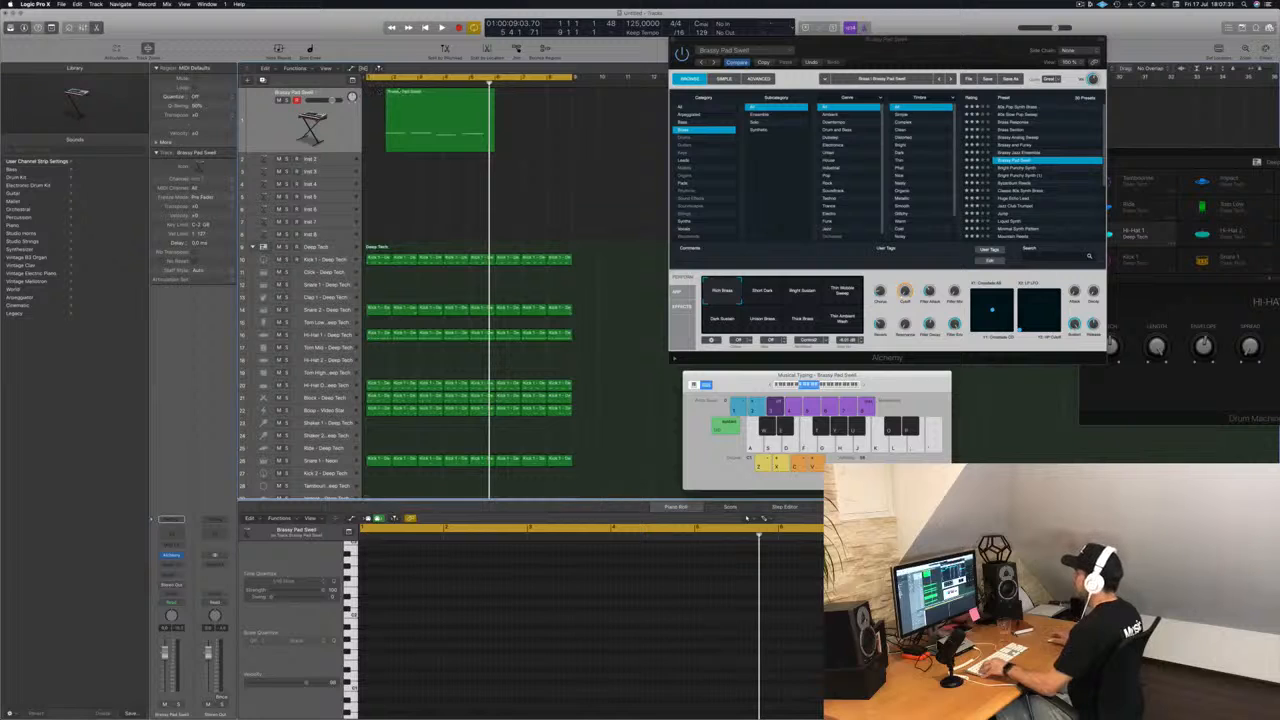
Copy the trimmed Brassy Pad Swell region so that the duplicate starts four bars later.
key("super+z")
left_click_drag(405, 92, 510, 100)
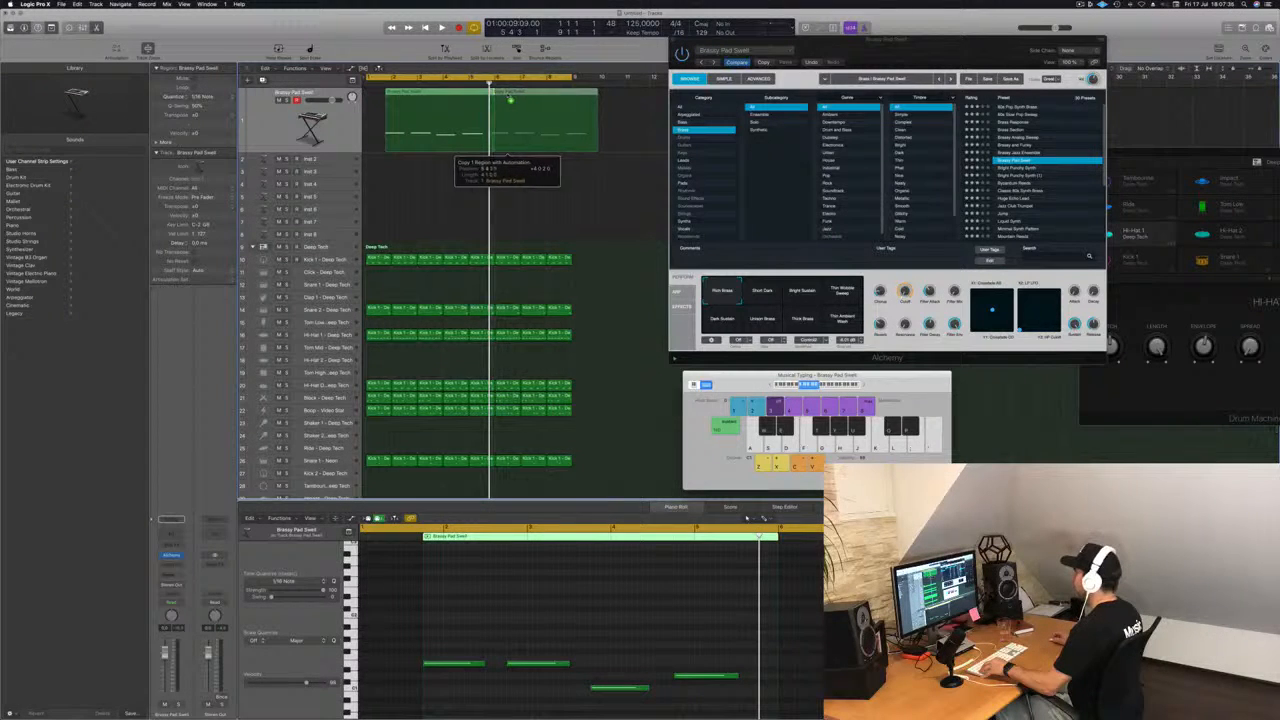
left_click_drag(510, 100, 494, 101)
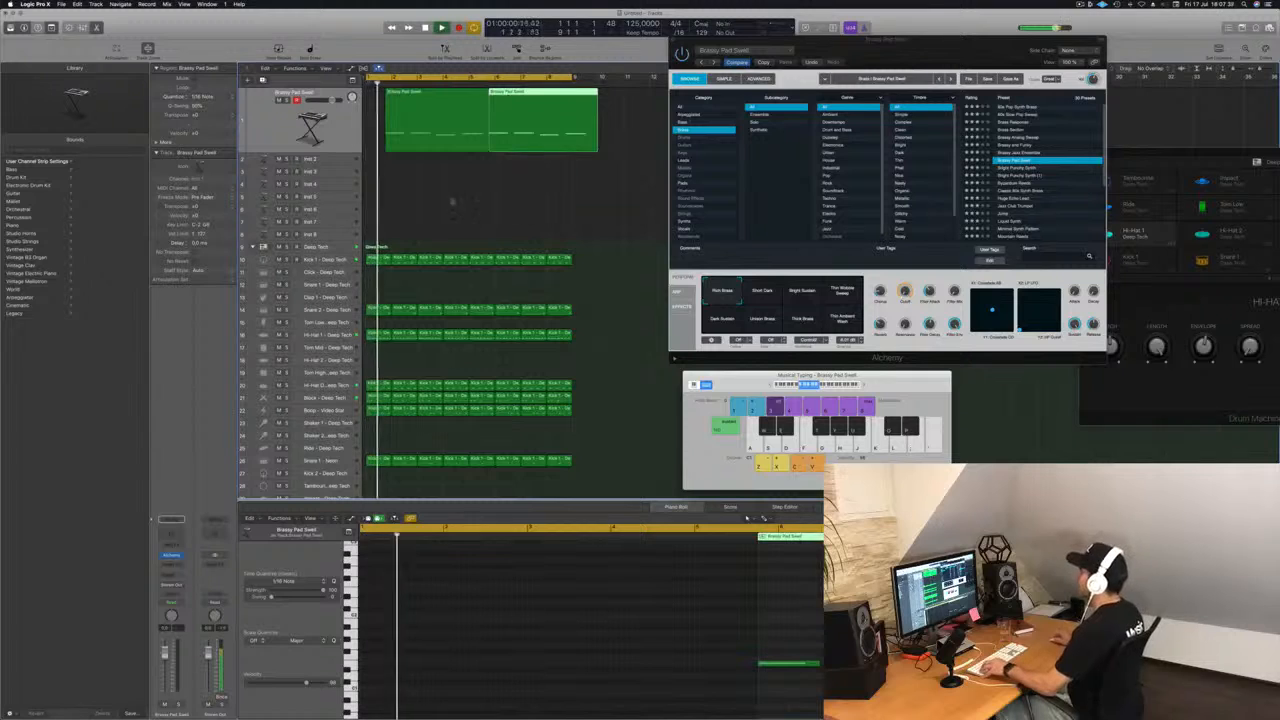
Listen to the pad regions together with the Deep Tech drums, then select the Inst 2 track.
key("super+Left")
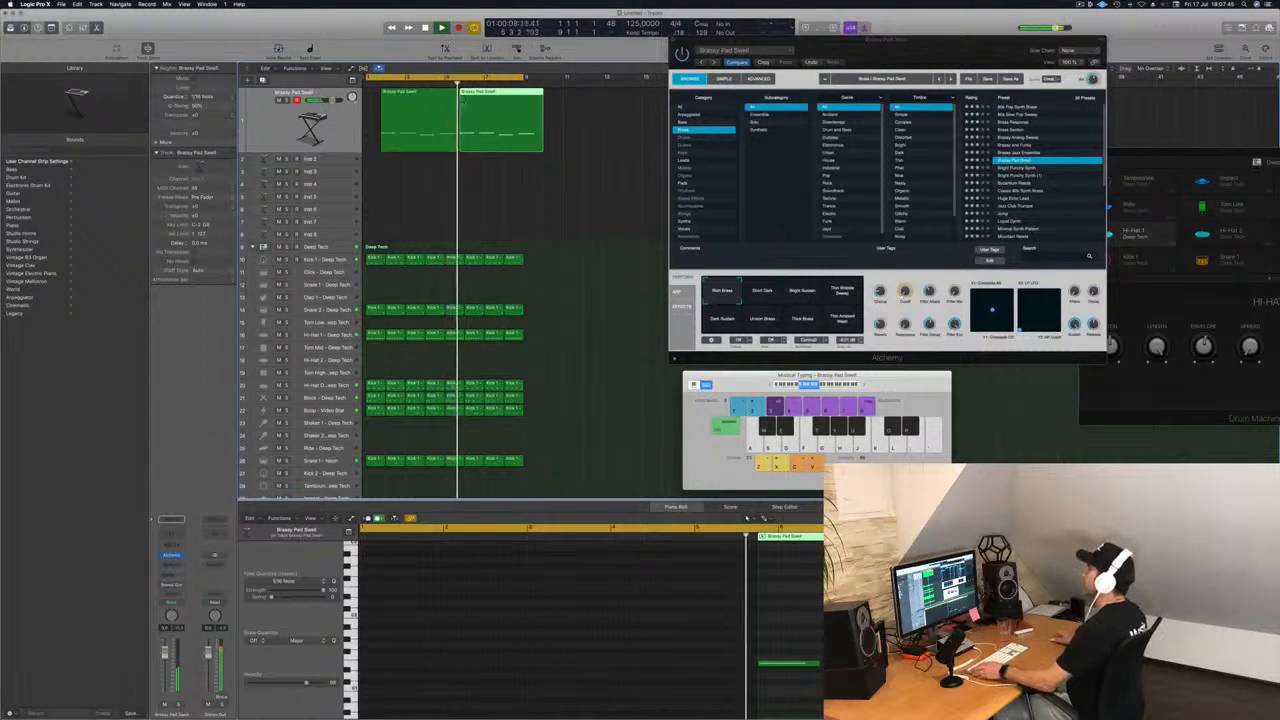
left_click(428, 112, "shift")
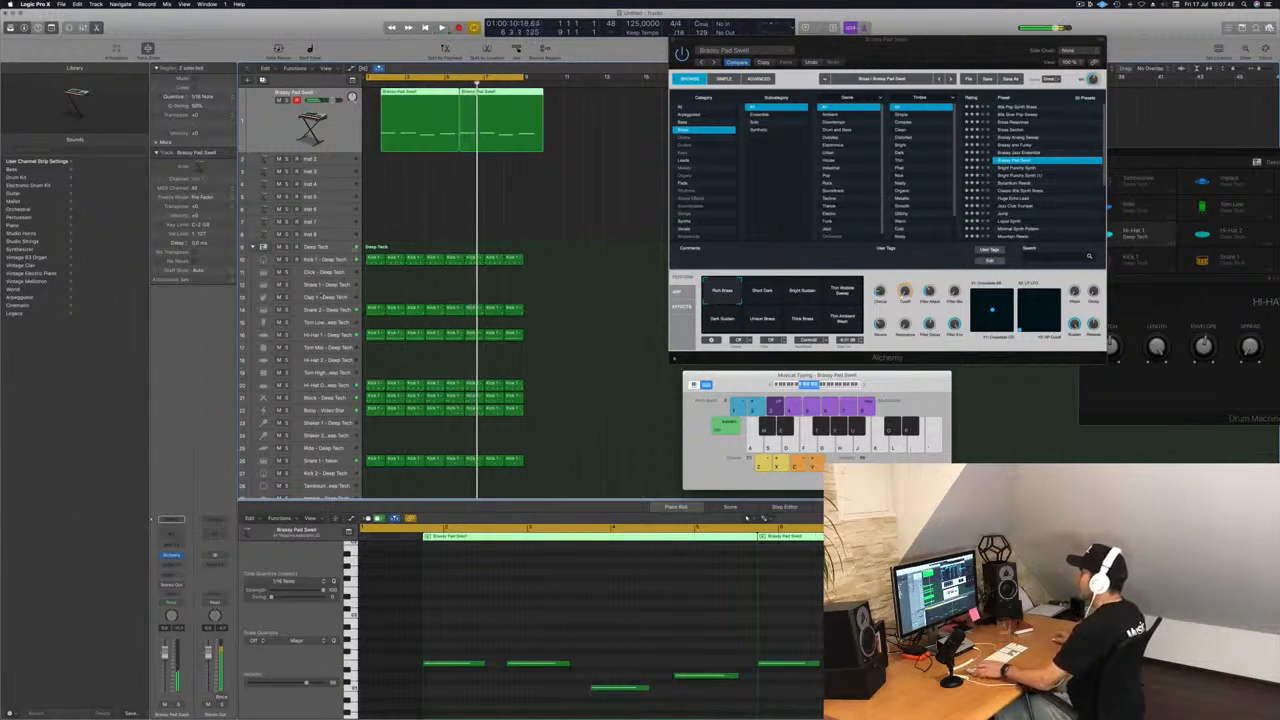
left_click(347, 248)
key("Return")
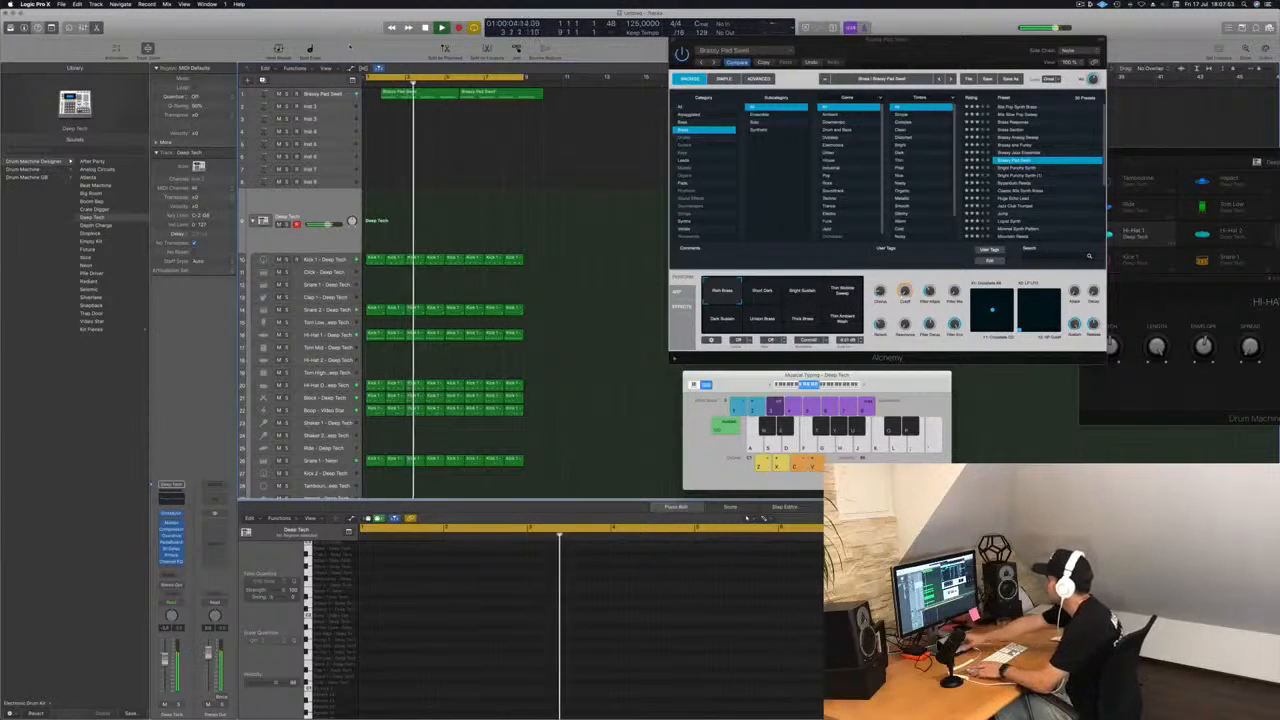
left_click(313, 94)
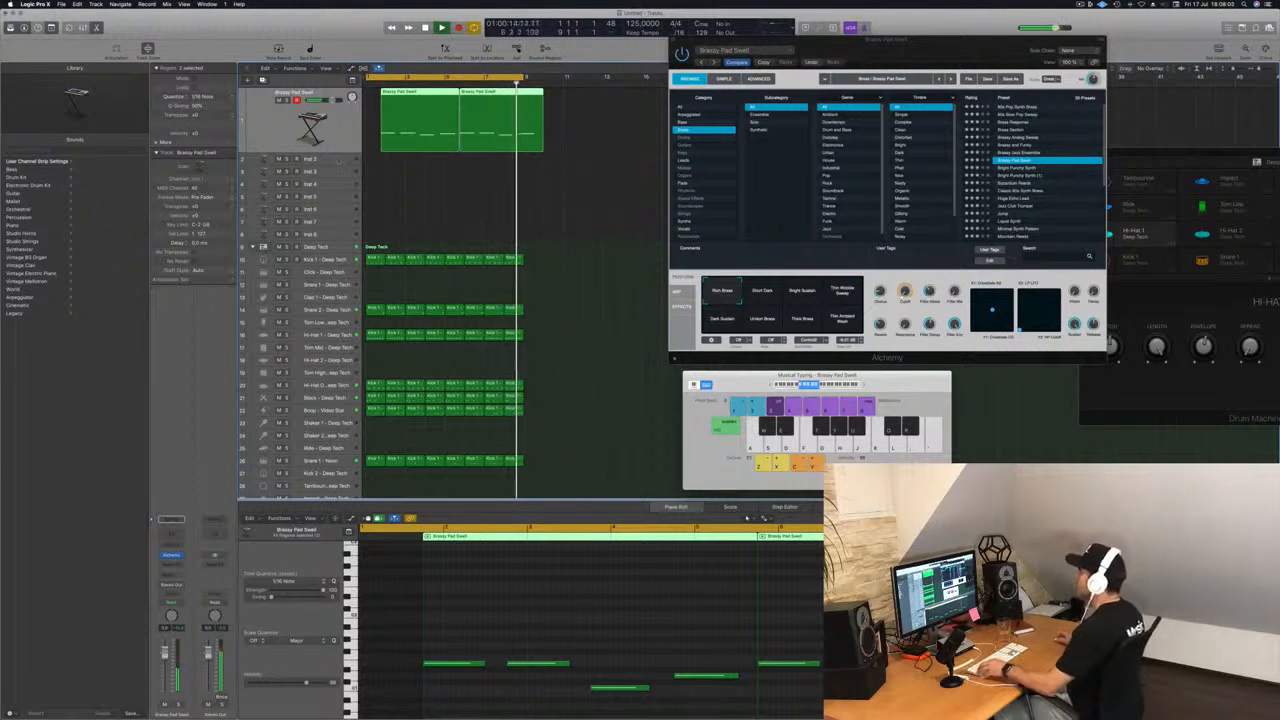
left_click(337, 160)
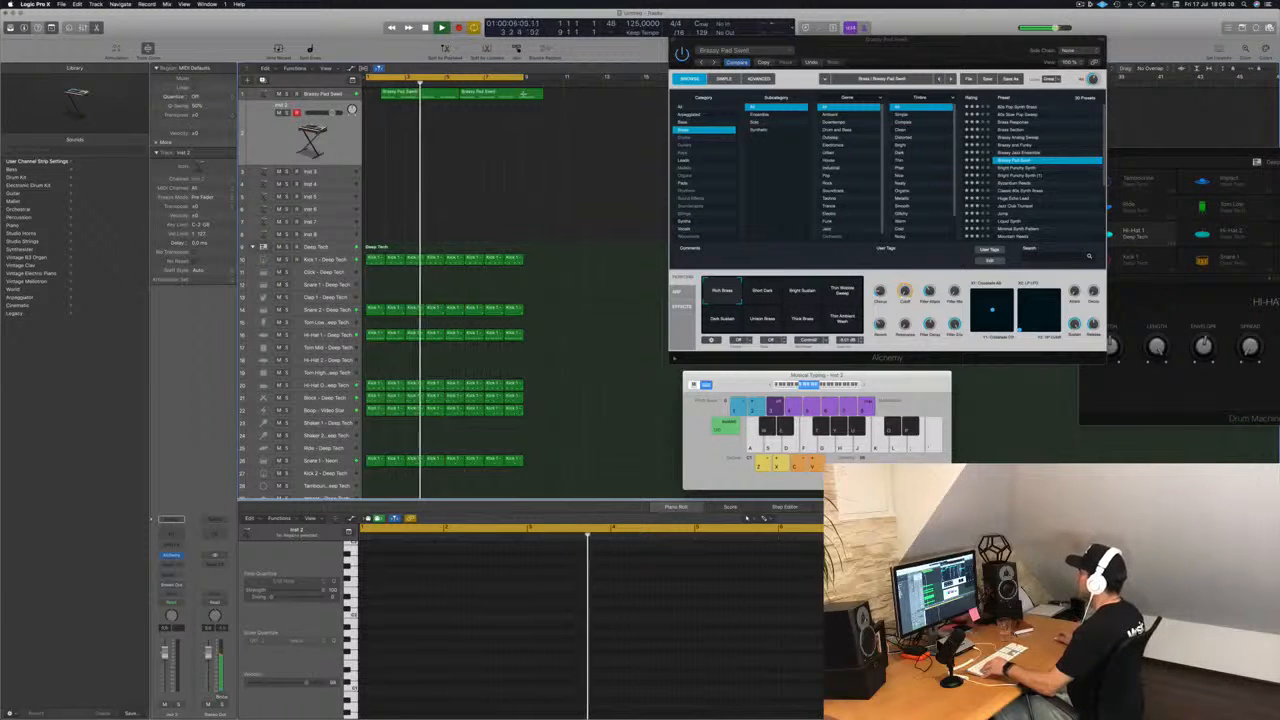
Split the second pad region at the end of the drum loop, splitting the overlapping note as well.
left_click(523, 93)
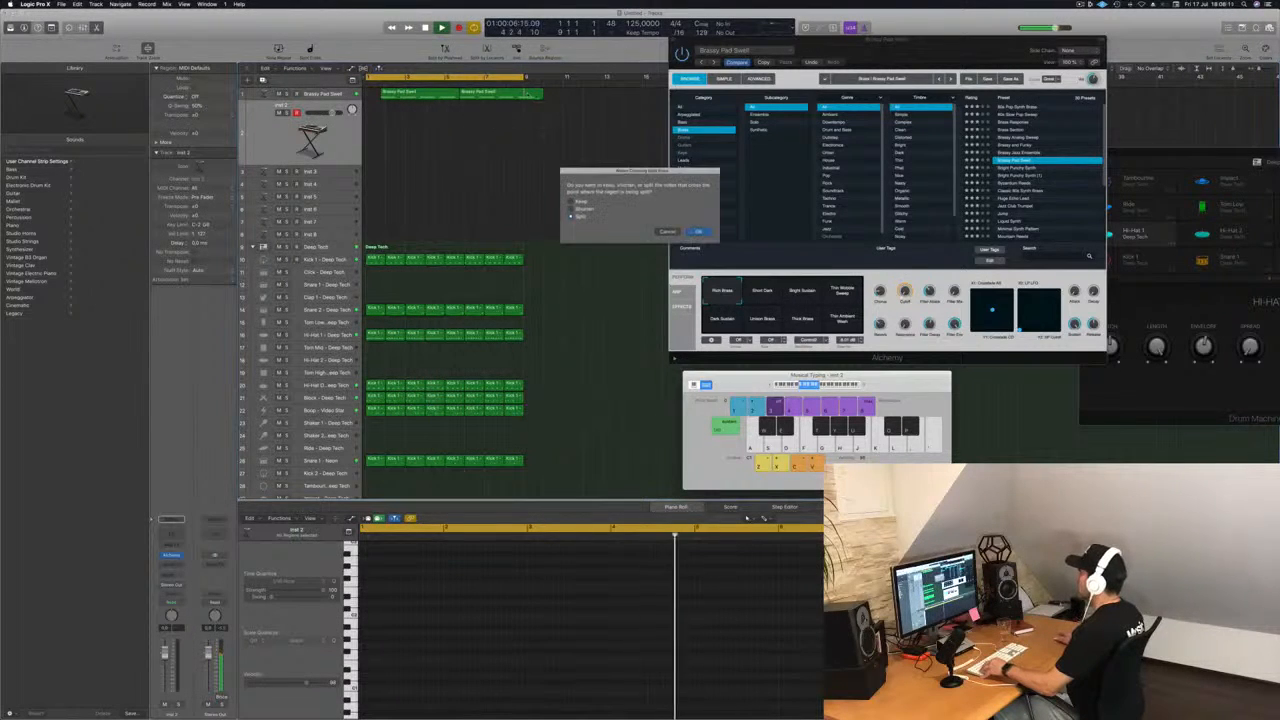
left_click(698, 232)
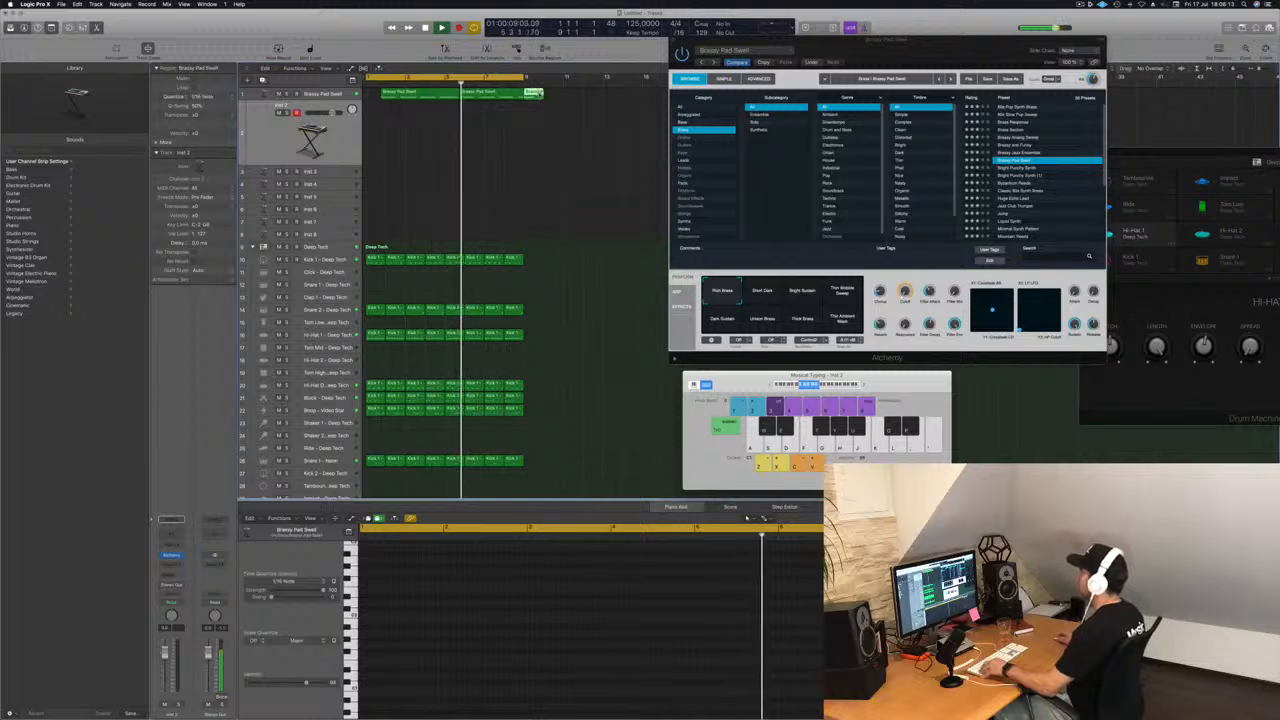
Try to copy the whole split-off end piece of the pad to bar 1.
left_click_drag(433, 93, 371, 94)
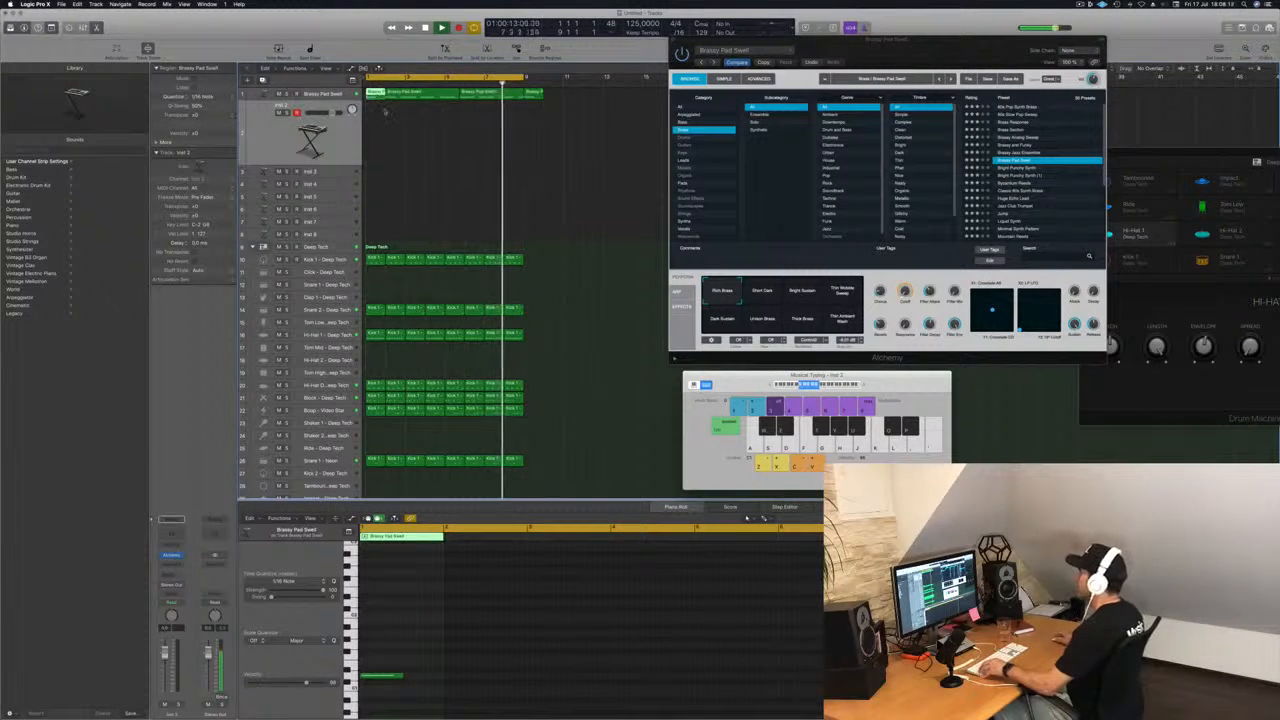
key("super+Right")
key("super+Right")
key("super+Right")
key("super+Right")
key("super+Right")
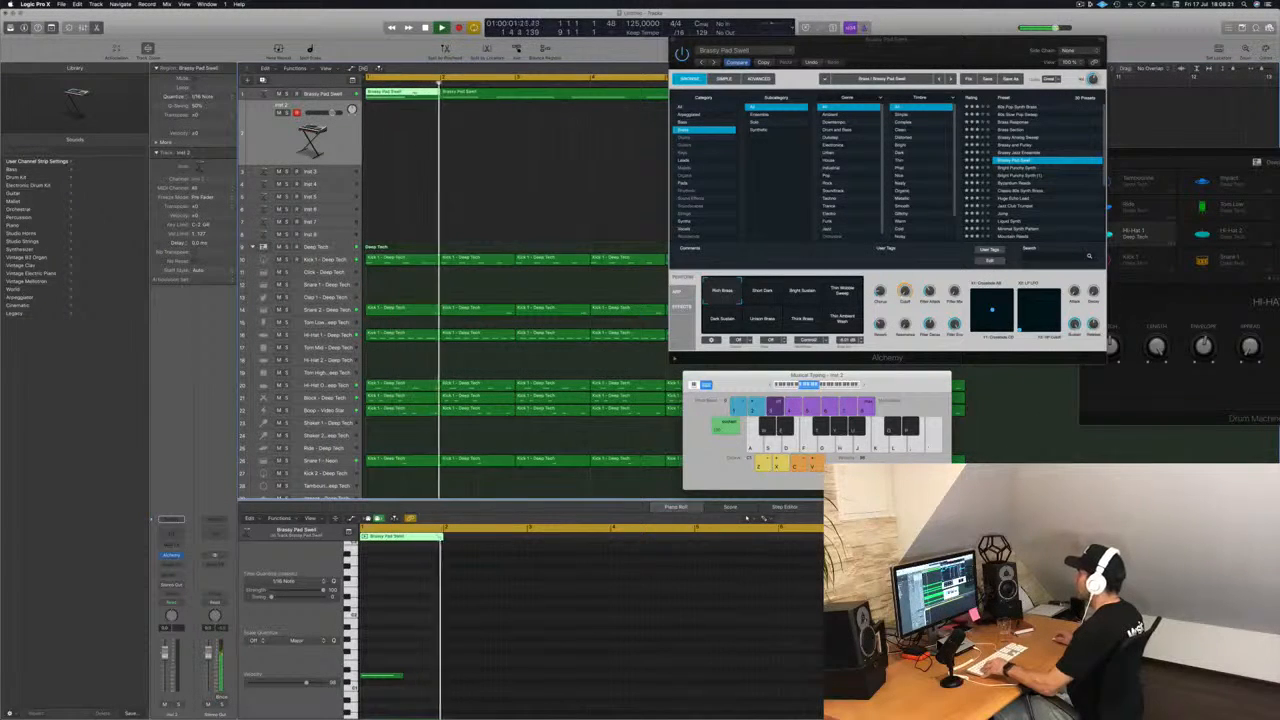
key("super+Left")
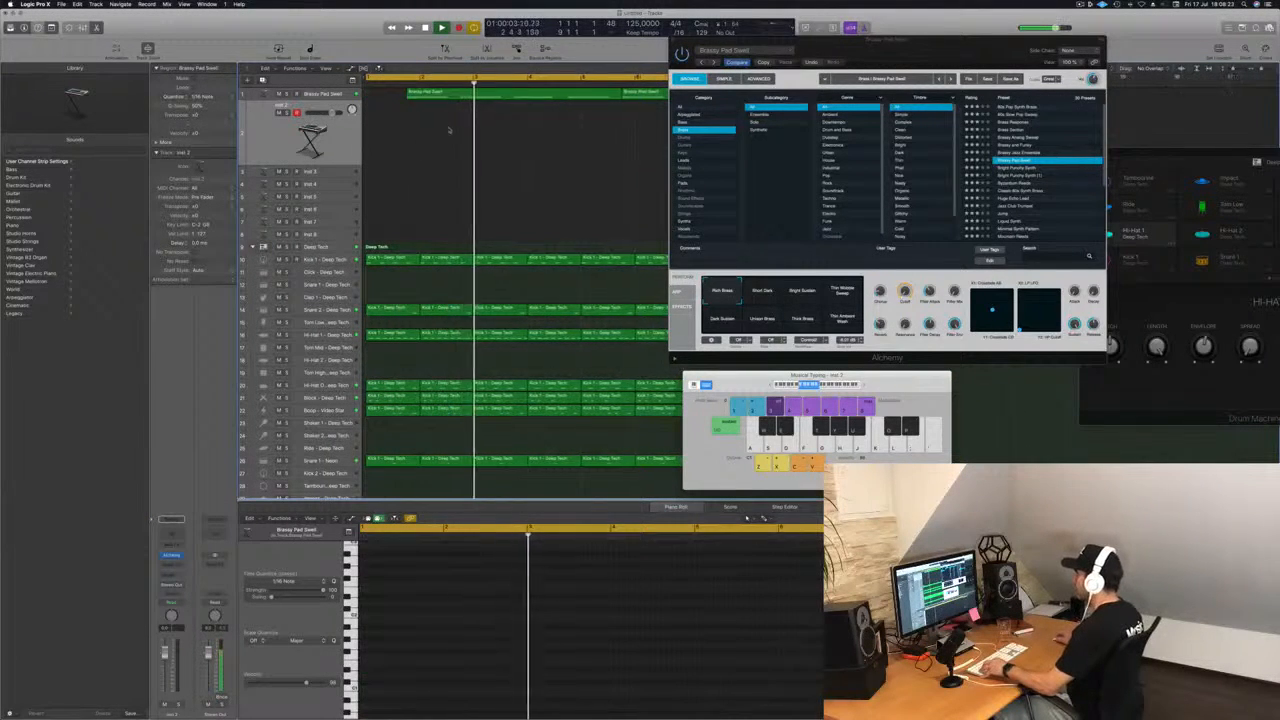
Divide the split-off pad piece after its note, copy the shorter part to bar 1 and restart playback.
key("super+Left")
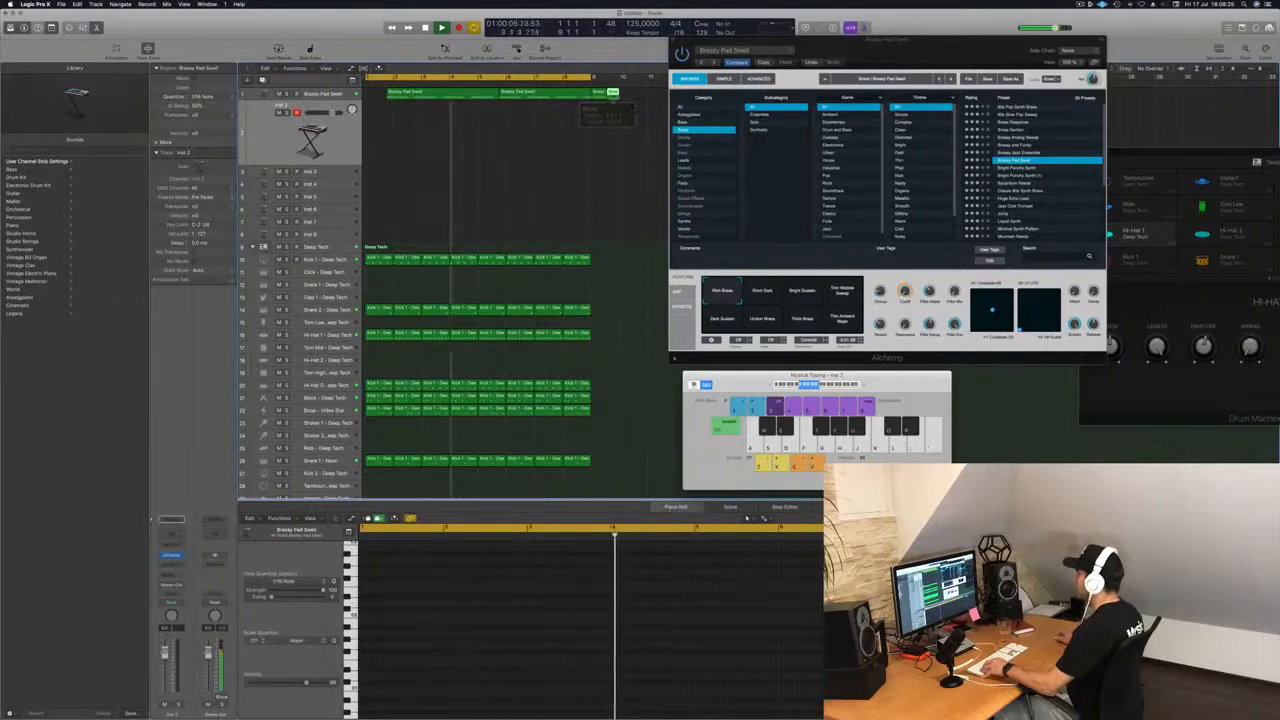
left_click_drag(600, 93, 375, 94)
key("space")
key("Return")
key("space")
key("super+Left")
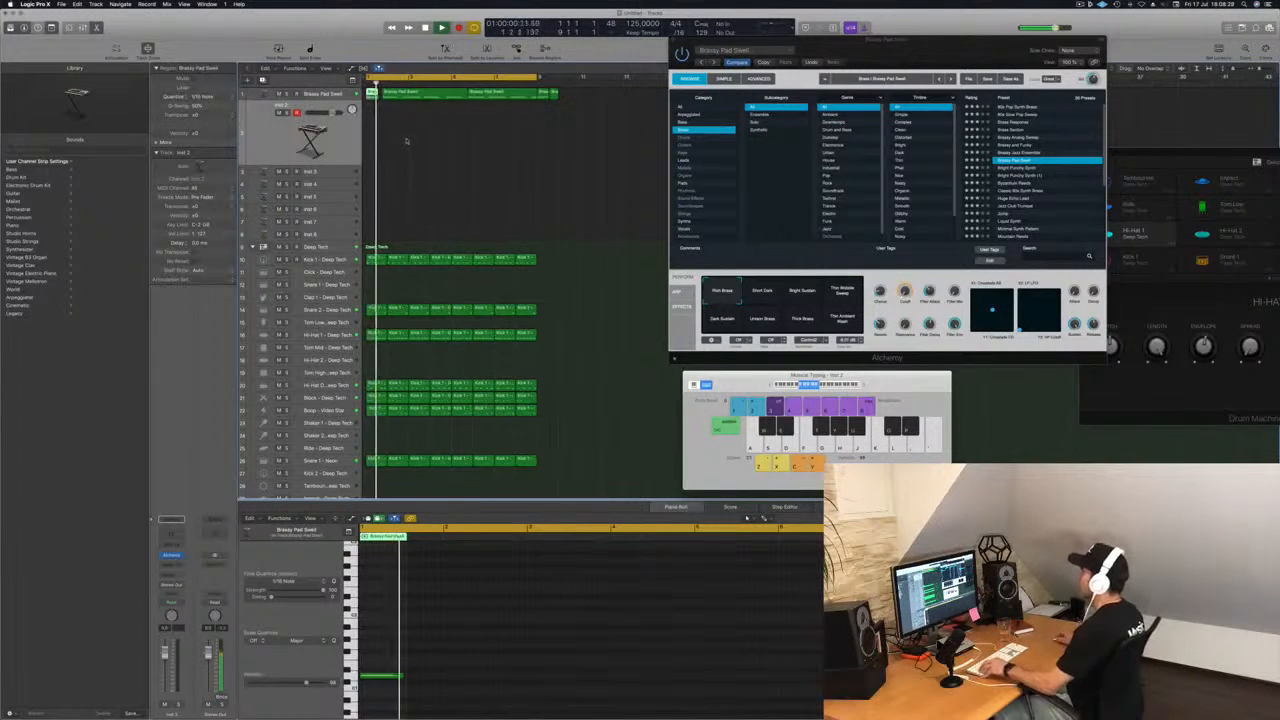
Delete the two leftover pad pieces that extend past the end of the drum loop.
left_click_drag(605, 96, 574, 103)
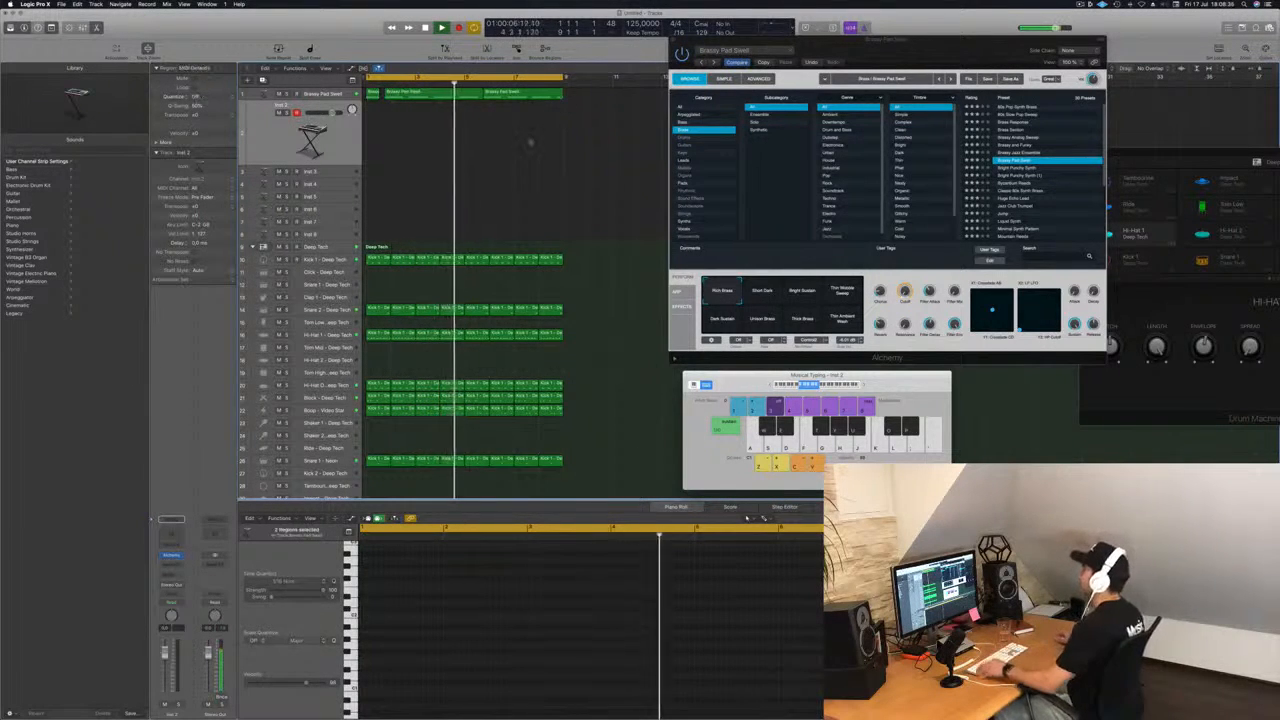
key("Delete")
Restart playback on the Brassy Pad Swell track and audition Alchemy's performance snapshots, ending on Rich Brass.
left_click(328, 95)
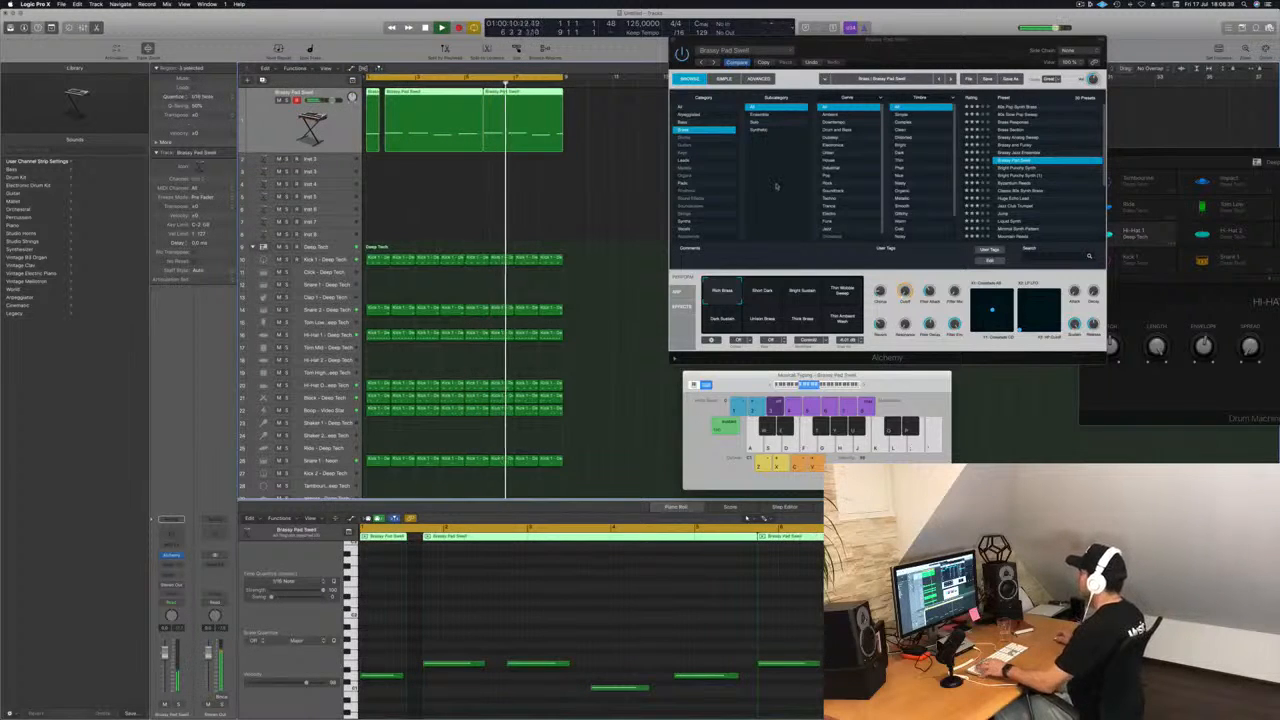
key("space")
key("space")
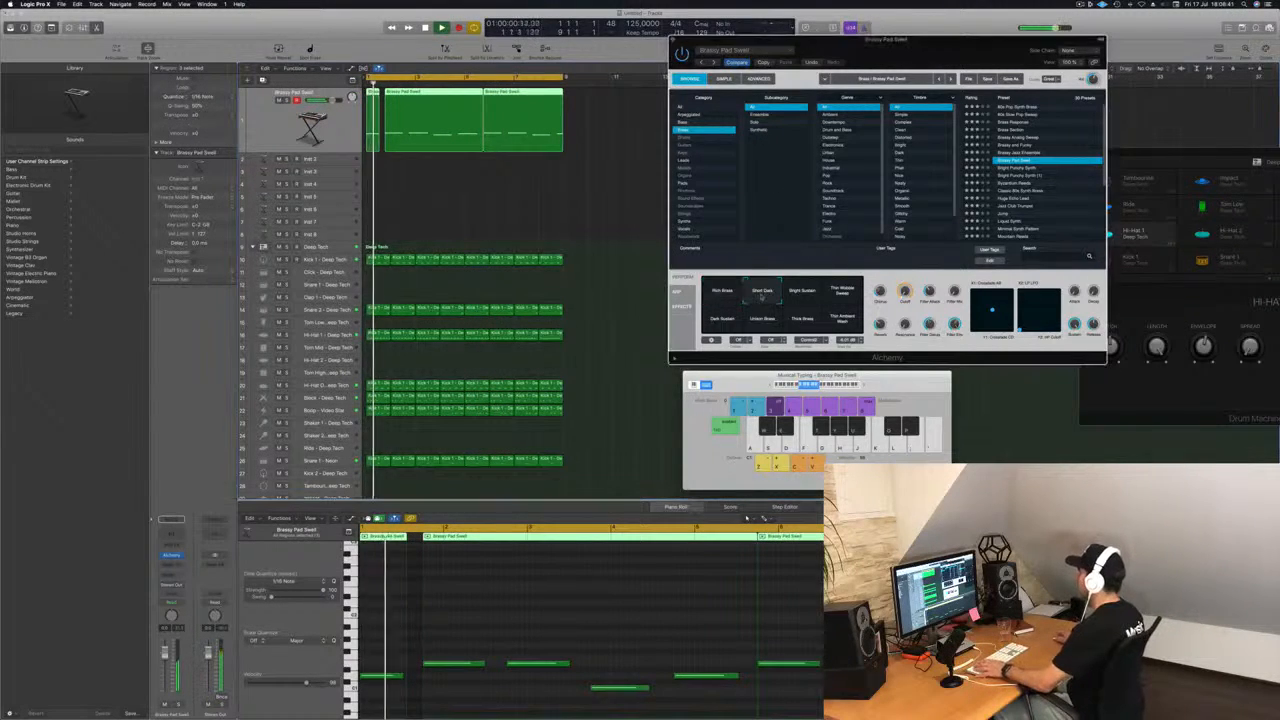
left_click(792, 292)
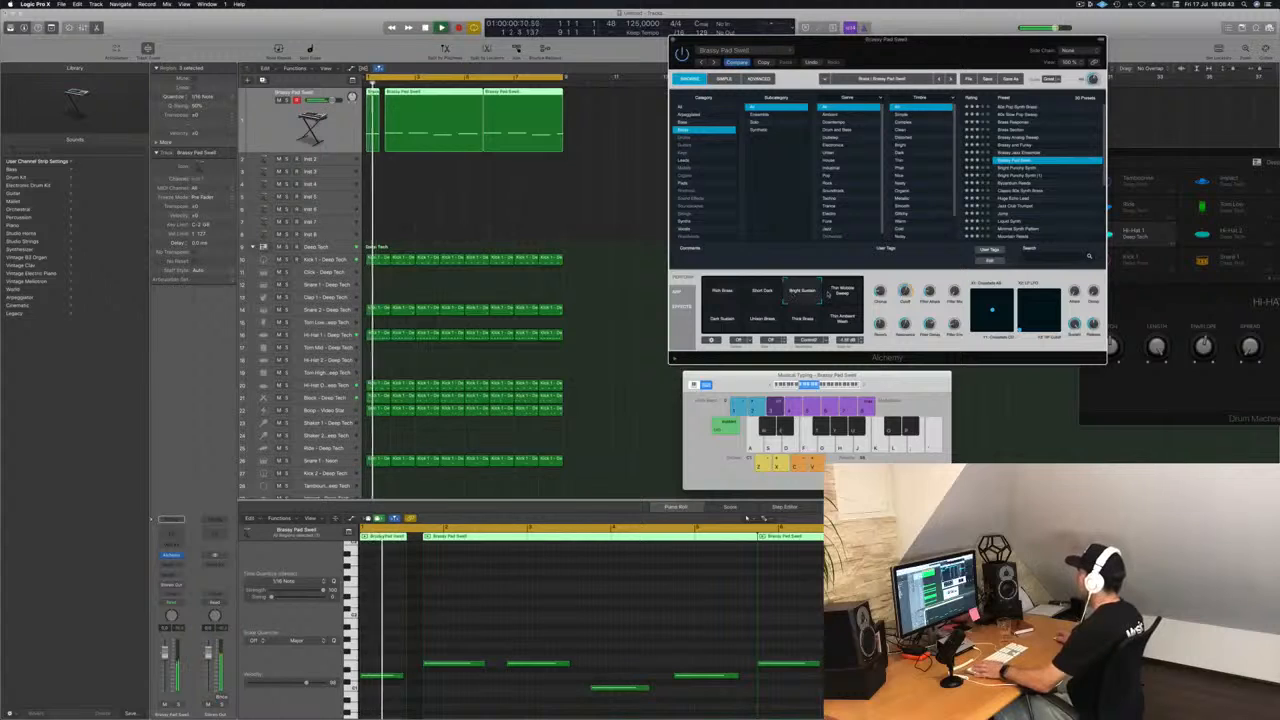
left_click(842, 290)
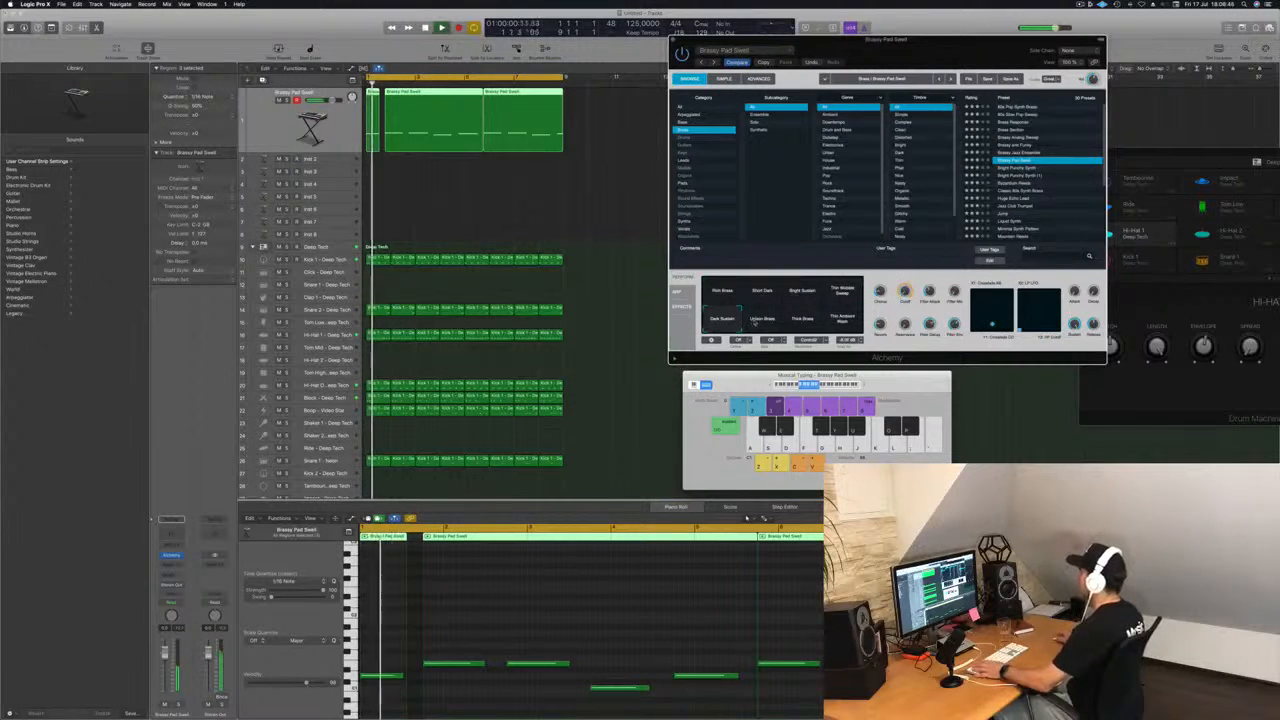
left_click(758, 320)
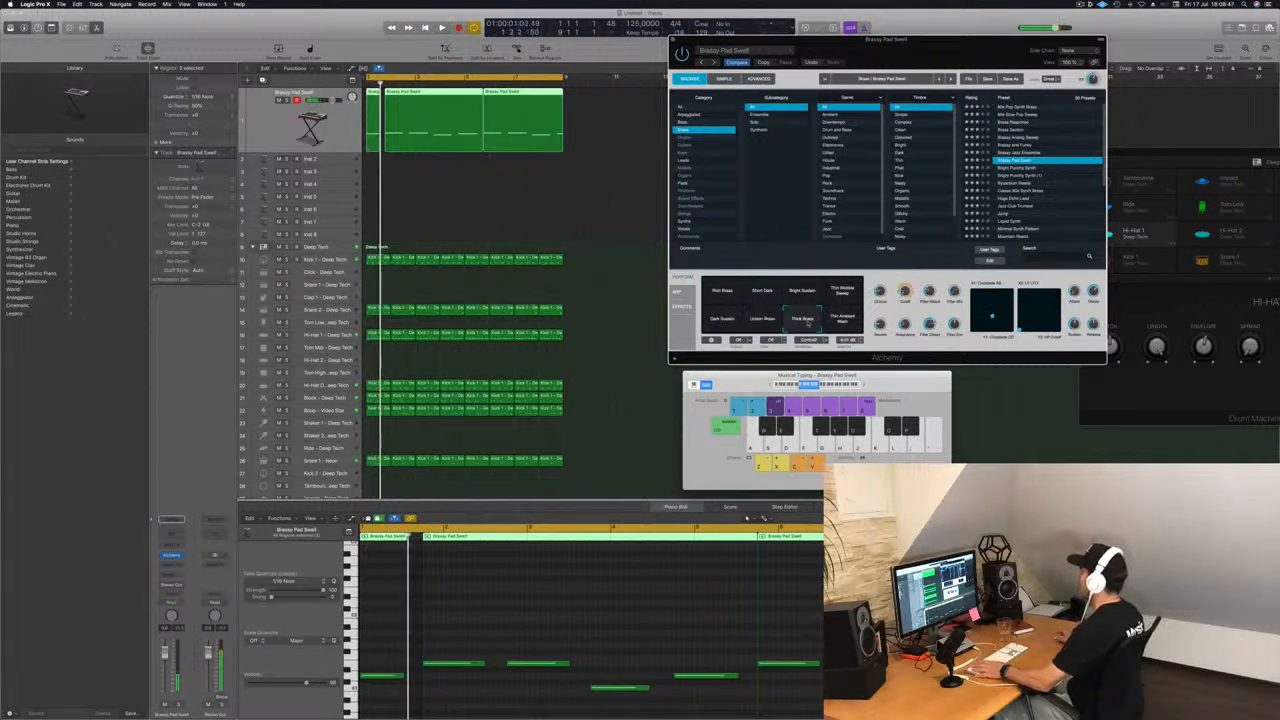
left_click(842, 320)
left_click(716, 294)
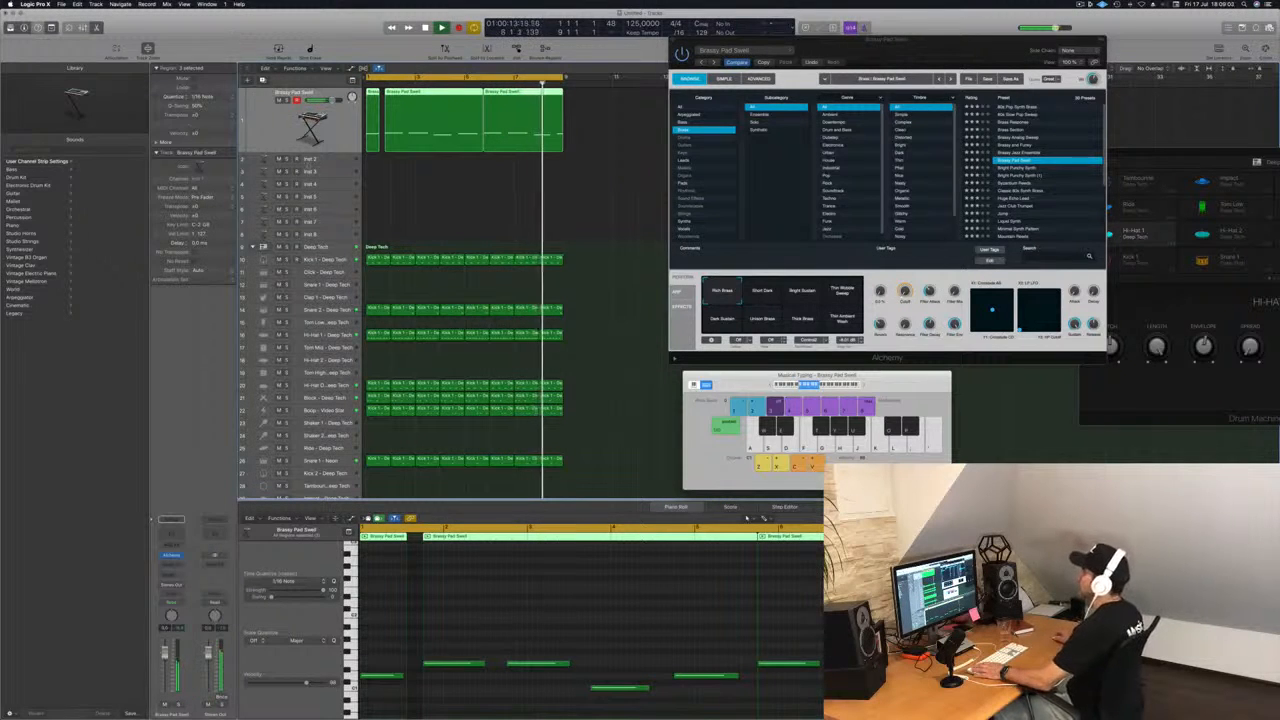
Open the Alchemy instrument of the Inst 2 track and place its window beside the arrangement.
left_click(334, 158)
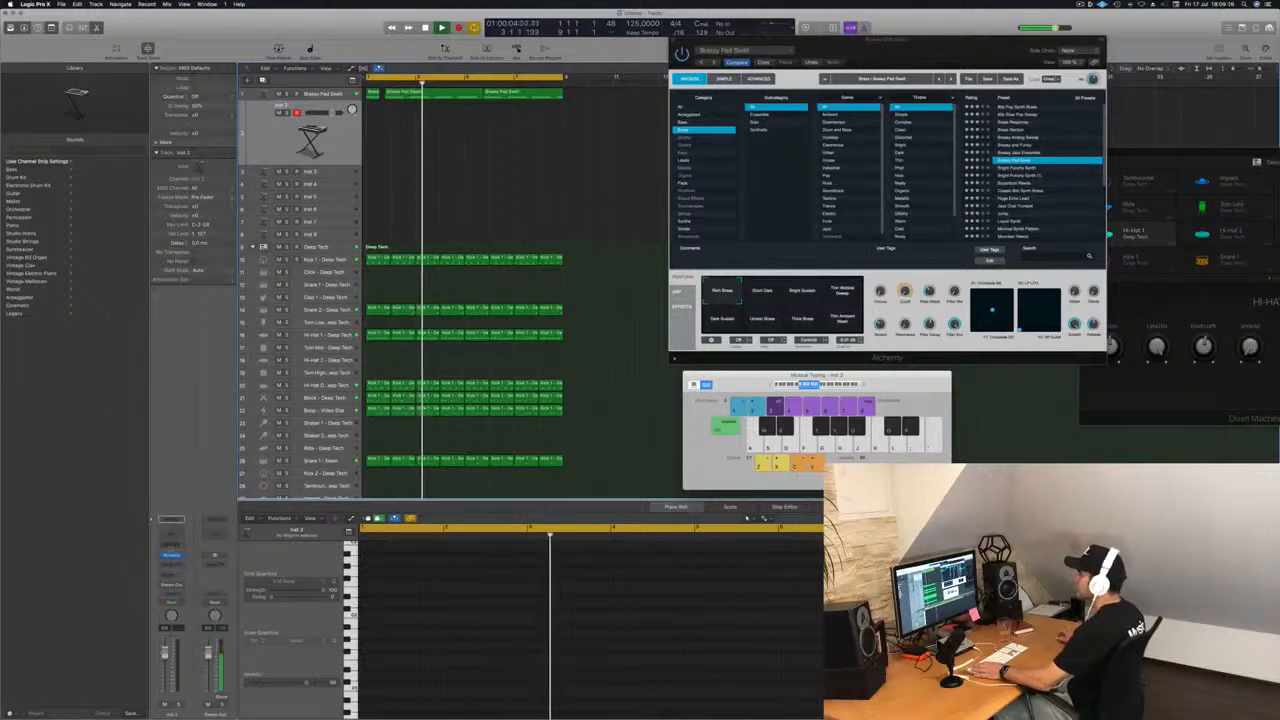
left_click(171, 555)
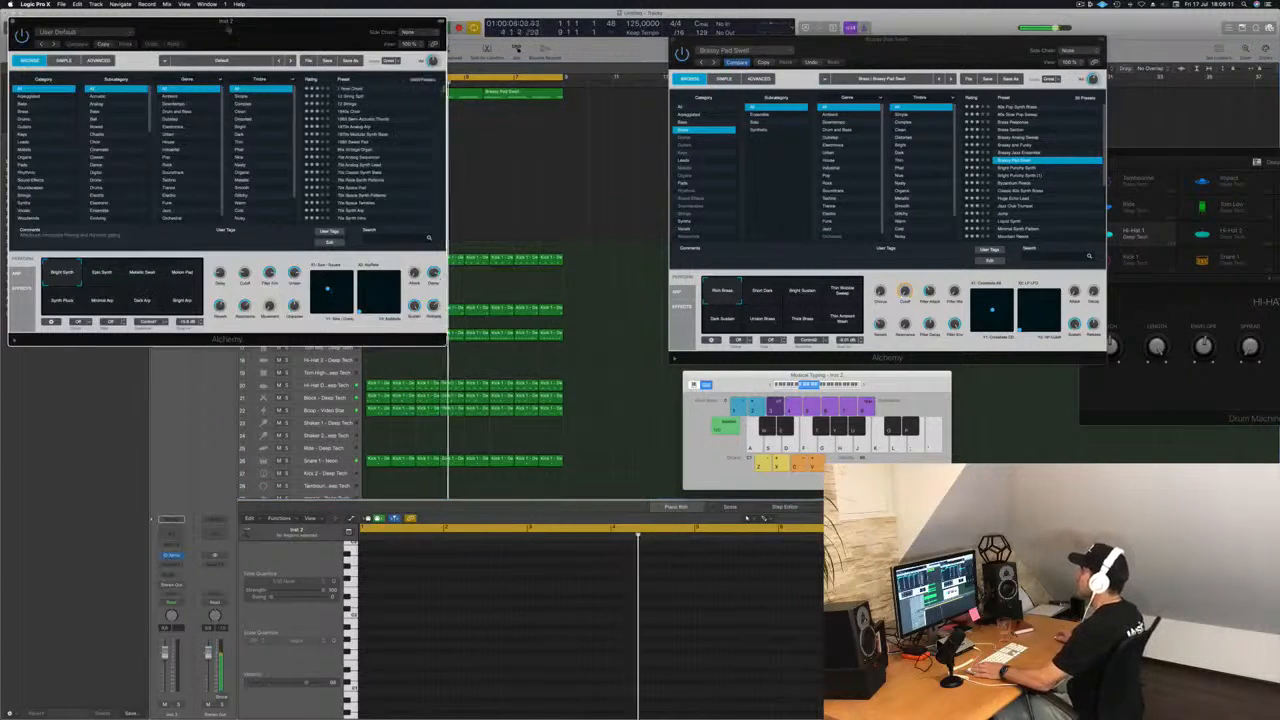
left_click_drag(231, 22, 886, 106)
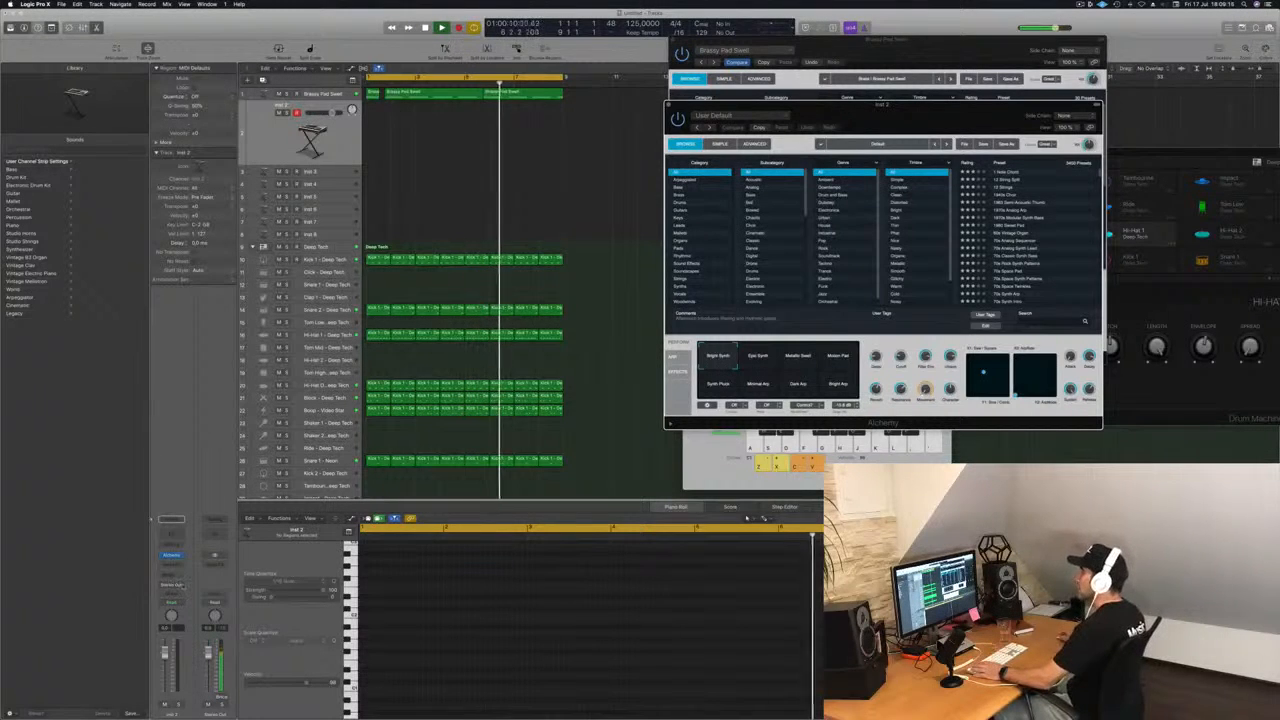
Add a send to an unused bus on the Inst 2 channel.
left_click(171, 577)
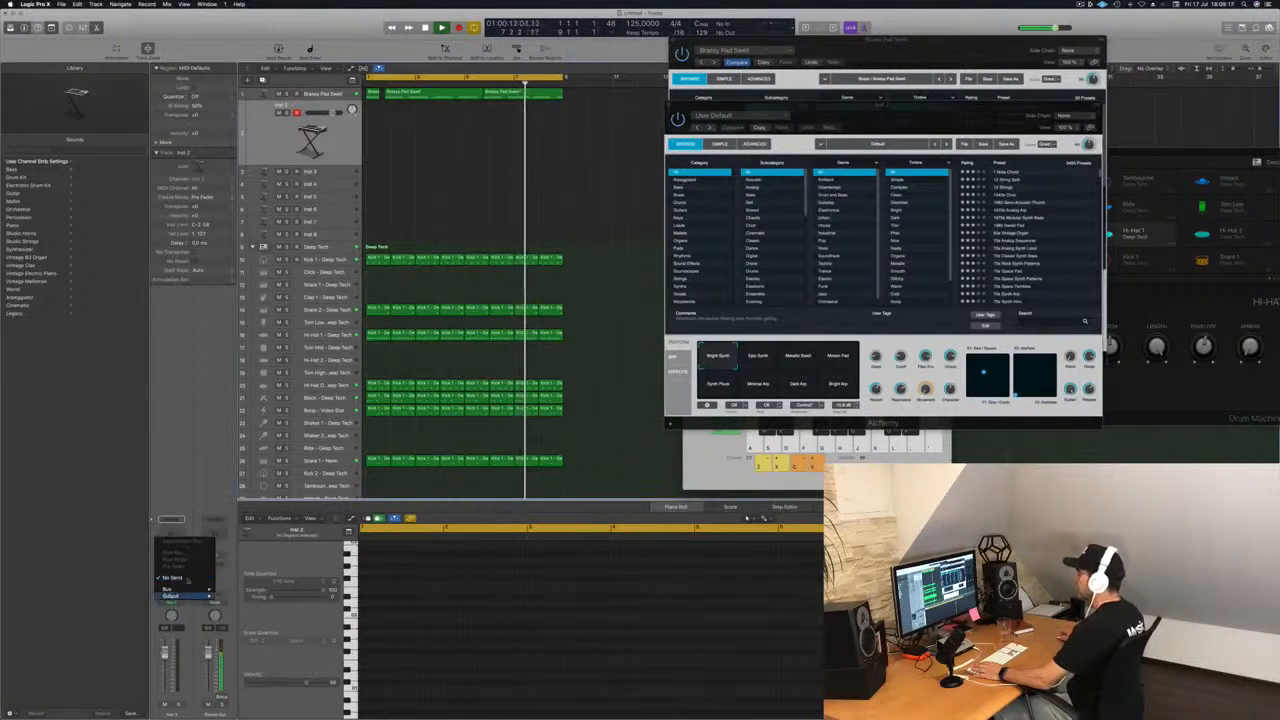
mouse_move(175, 590)
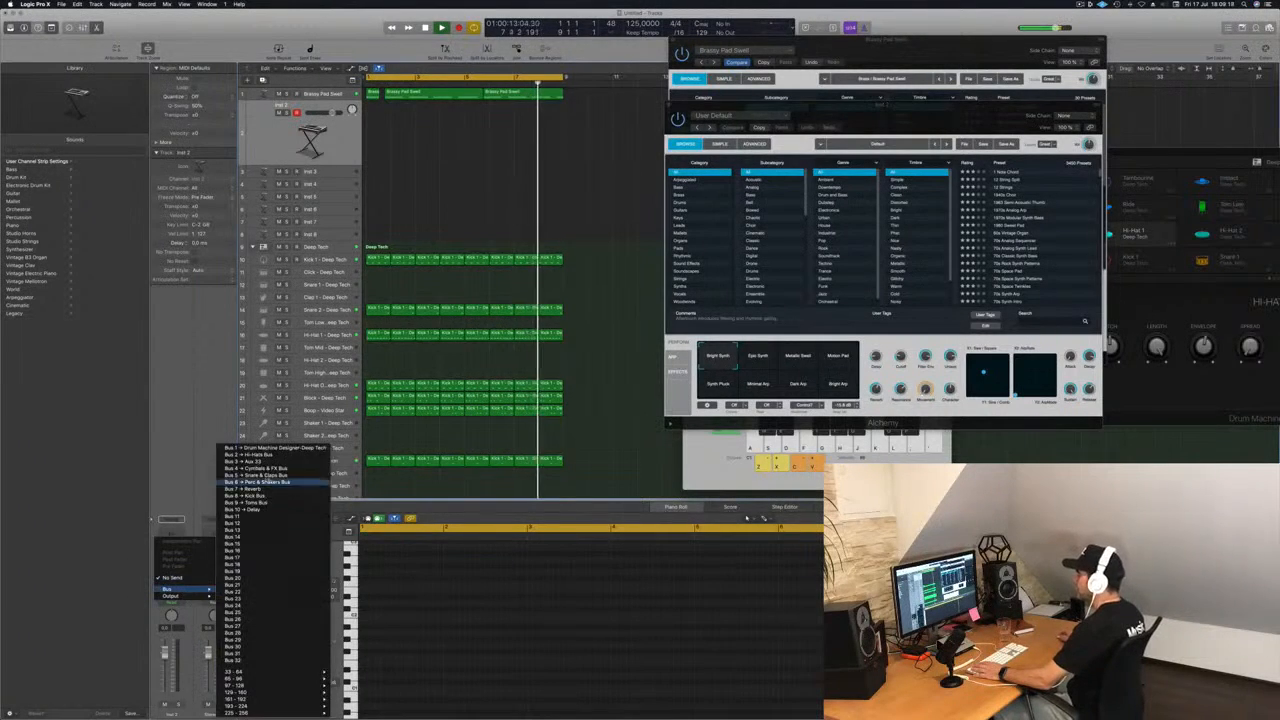
left_click(255, 524)
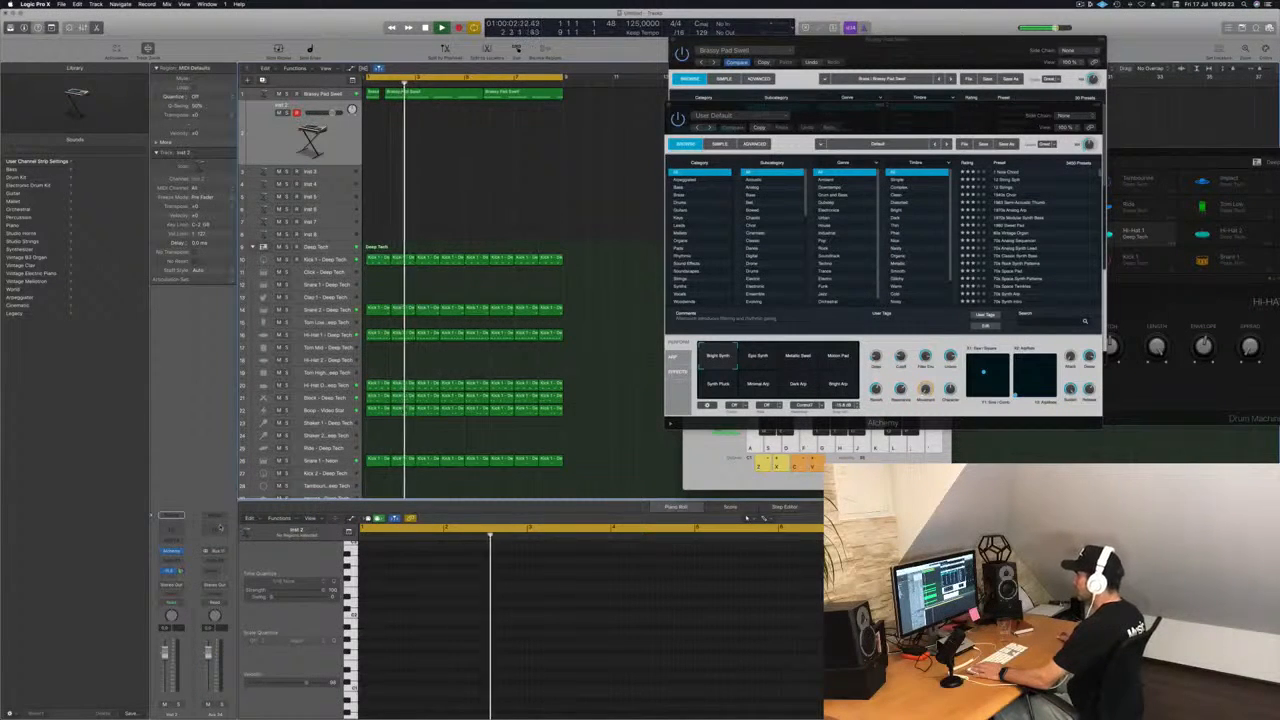
Insert a Channel EQ and a ChromaVerb reverb on the aux channel fed by the Inst 2 send.
left_click(216, 561)
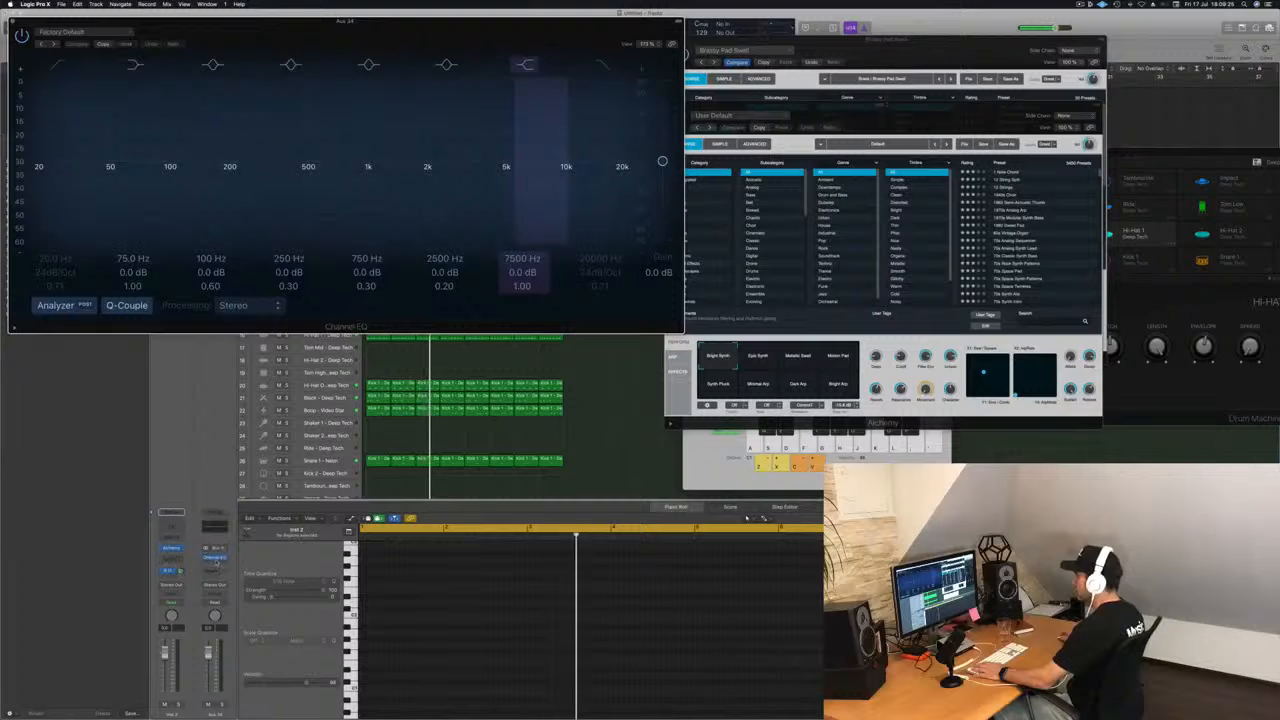
left_click(216, 561)
mouse_move(235, 596)
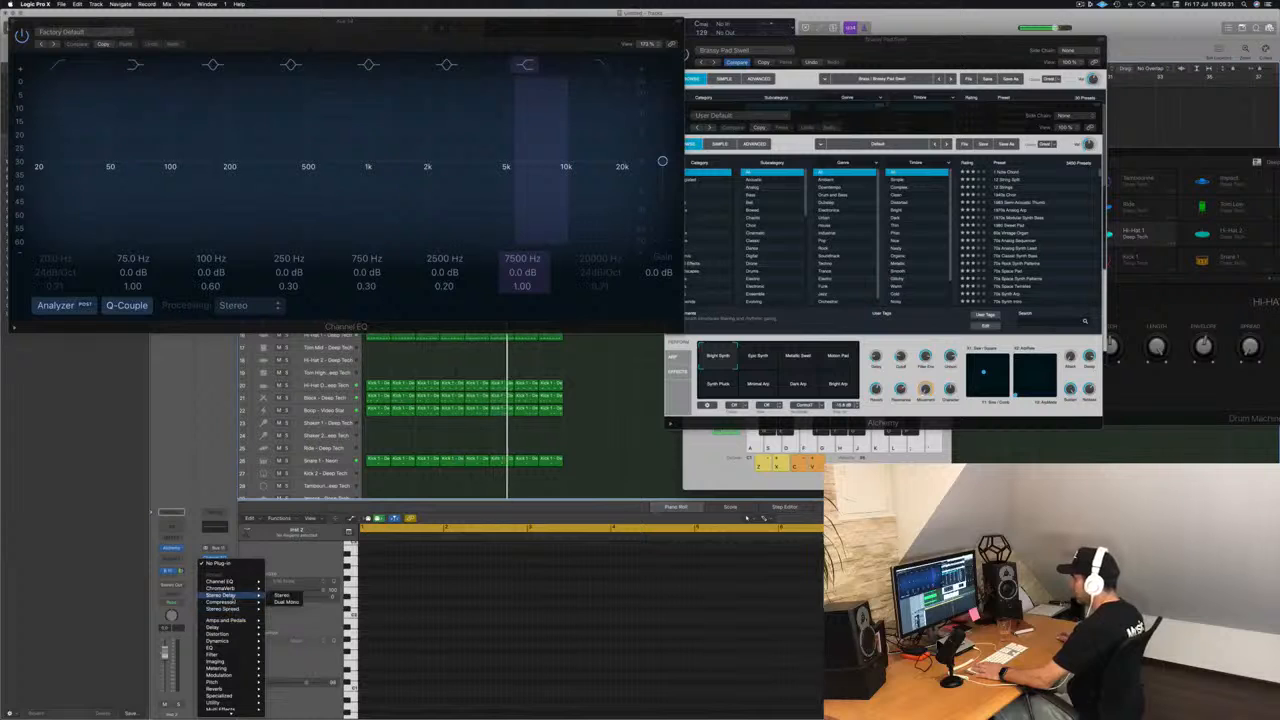
mouse_move(231, 689)
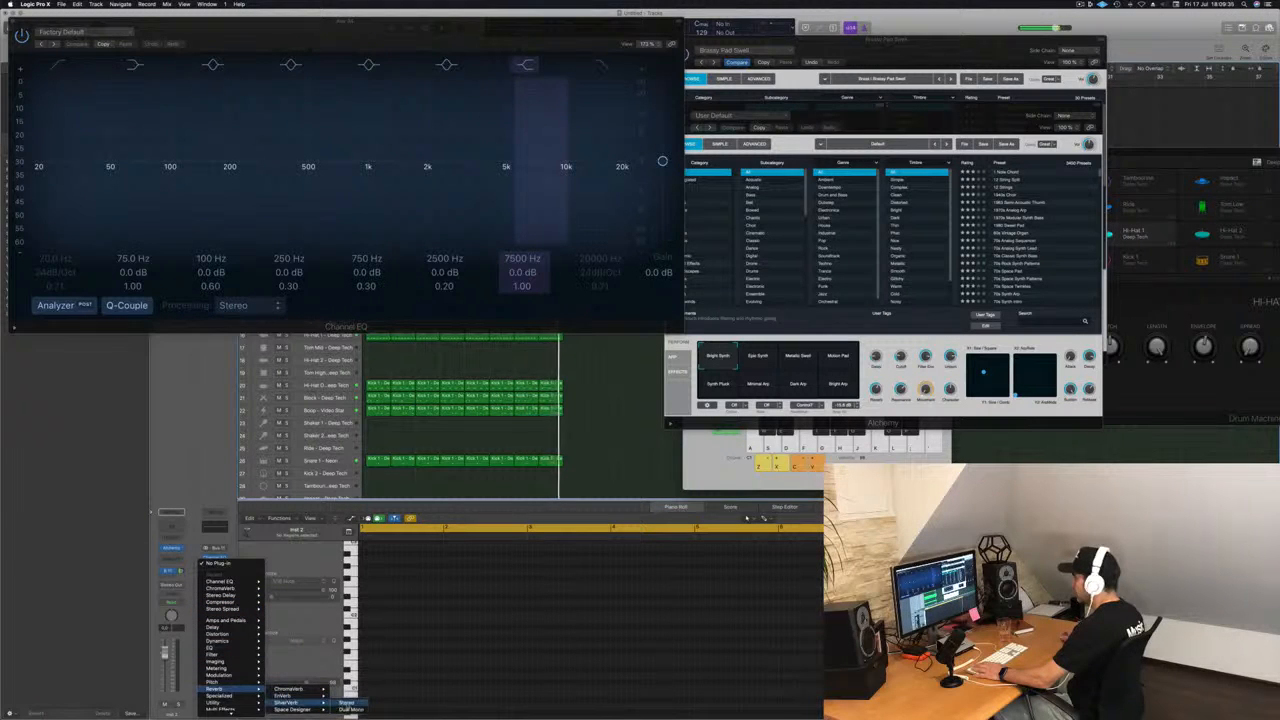
left_click(346, 703)
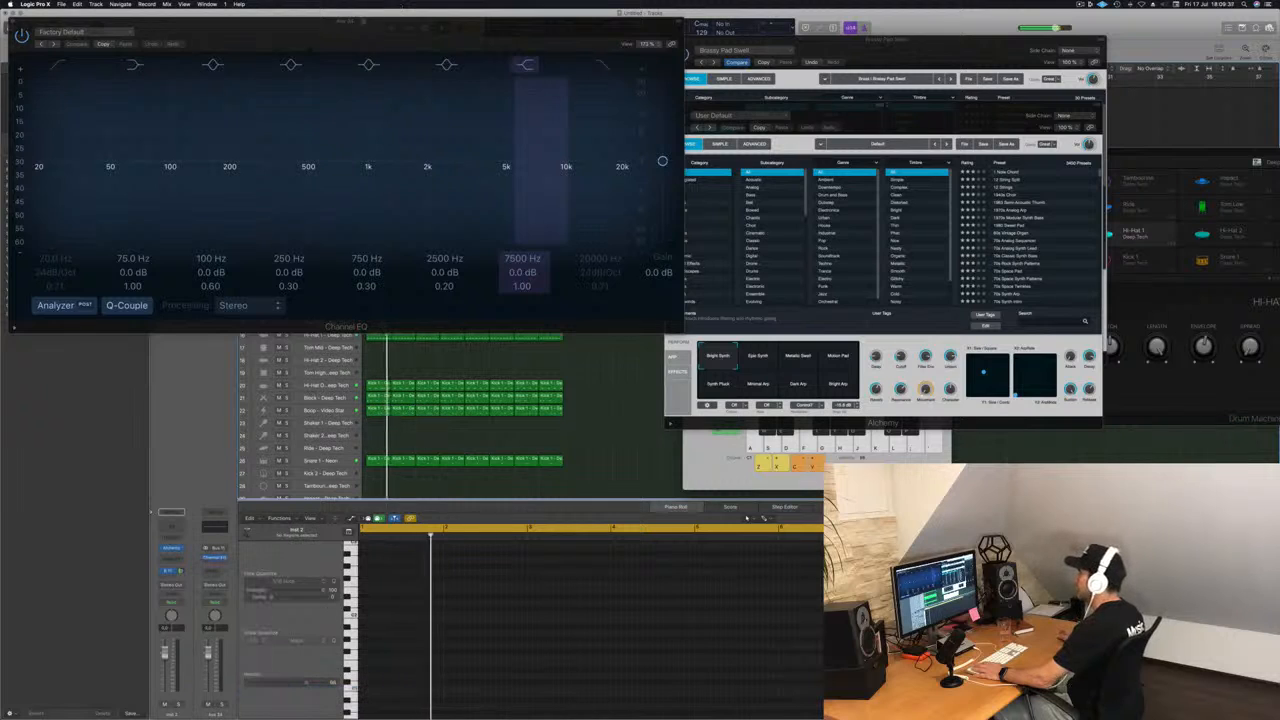
Load the Cave preset in the aux channel's ChromaVerb.
left_click(897, 90)
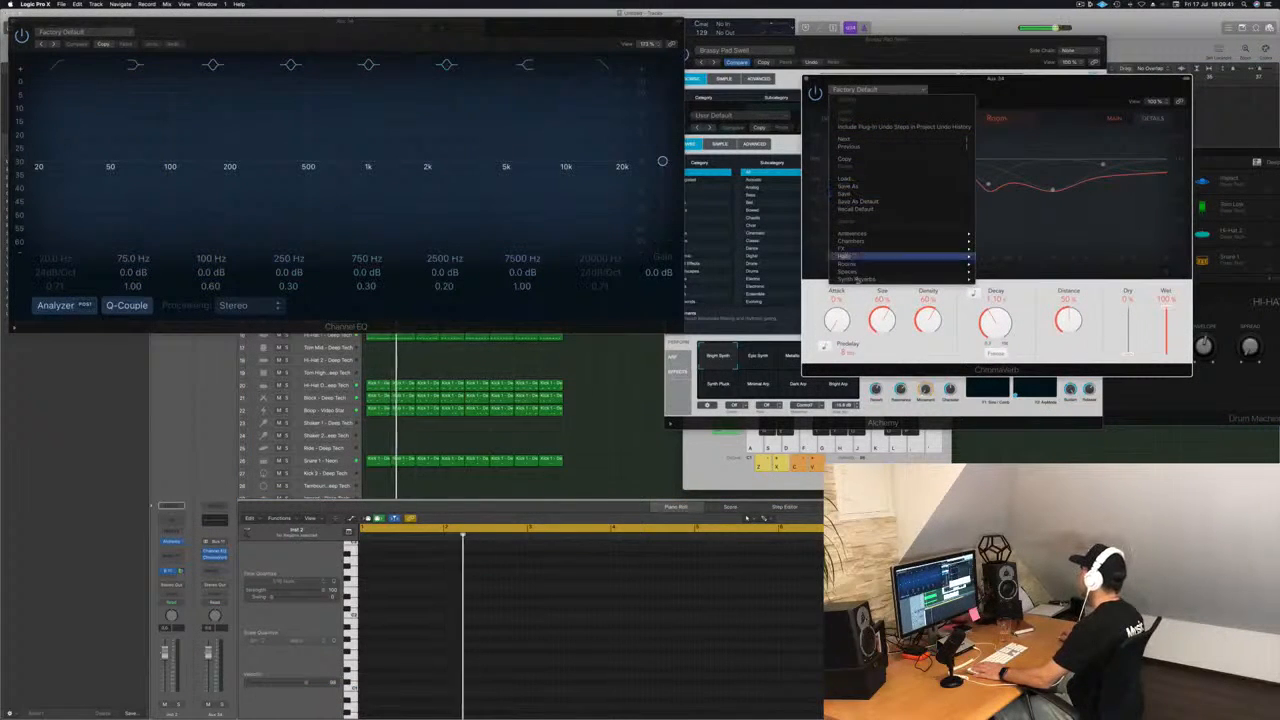
mouse_move(850, 248)
left_click(997, 248)
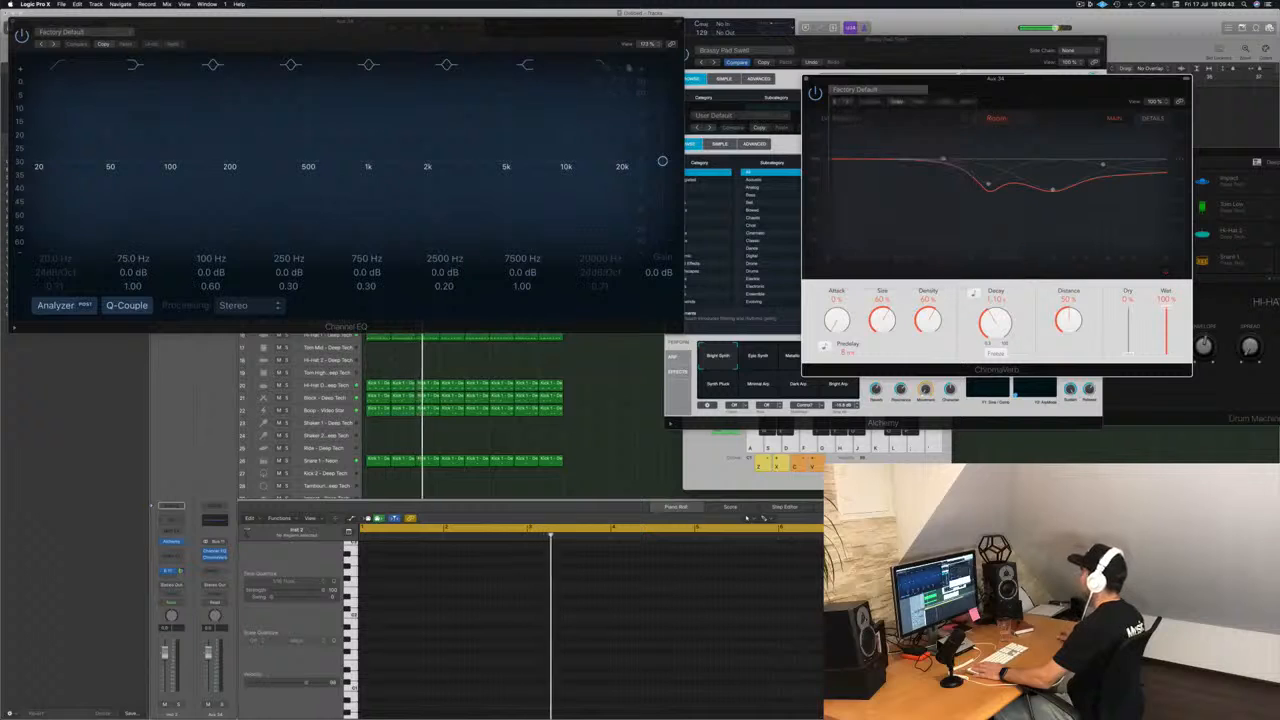
Close the Channel EQ window and move the Inst 2 Alchemy window clear of ChromaVerb.
left_click_drag(23, 24, 278, 96)
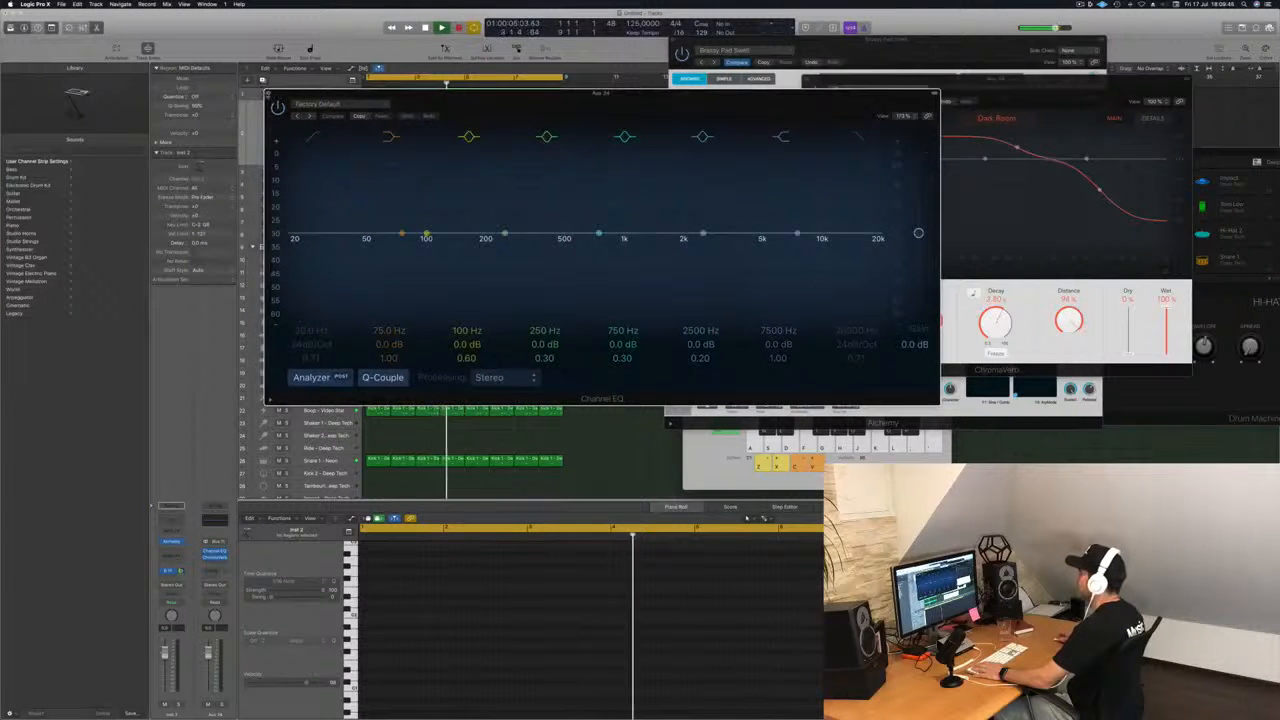
left_click(268, 94)
left_click(631, 106)
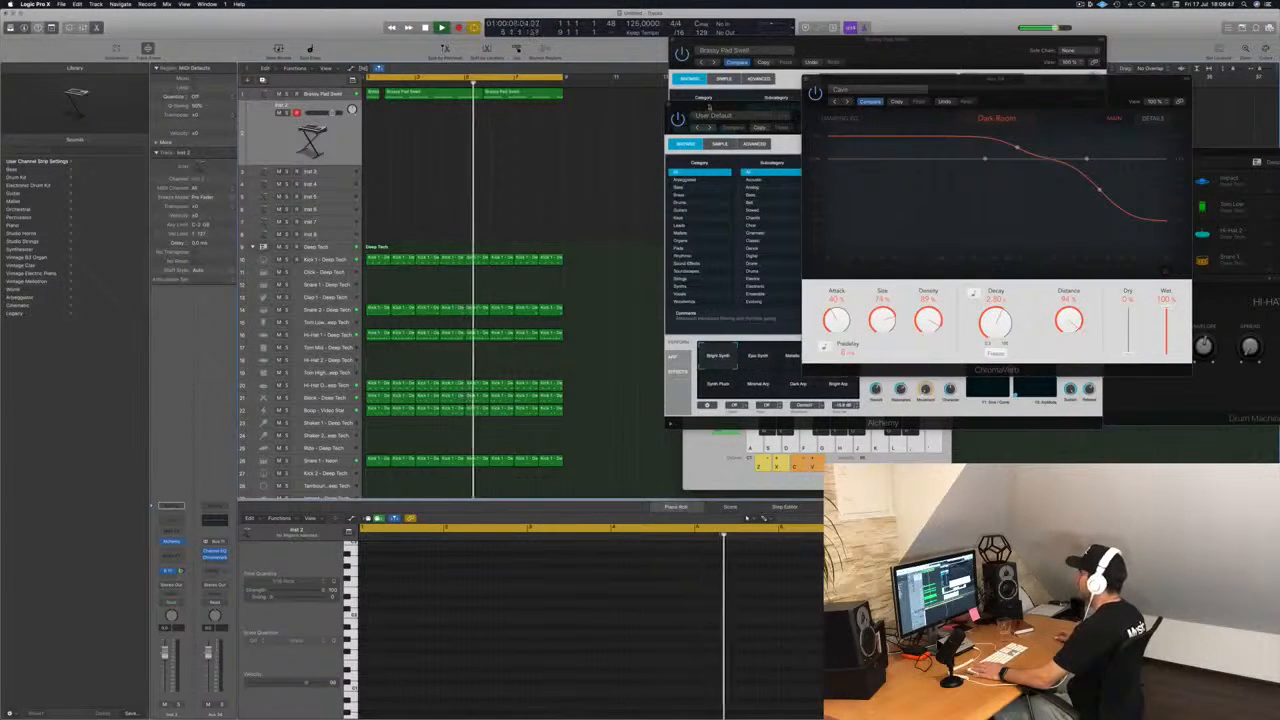
left_click_drag(709, 107, 468, 185)
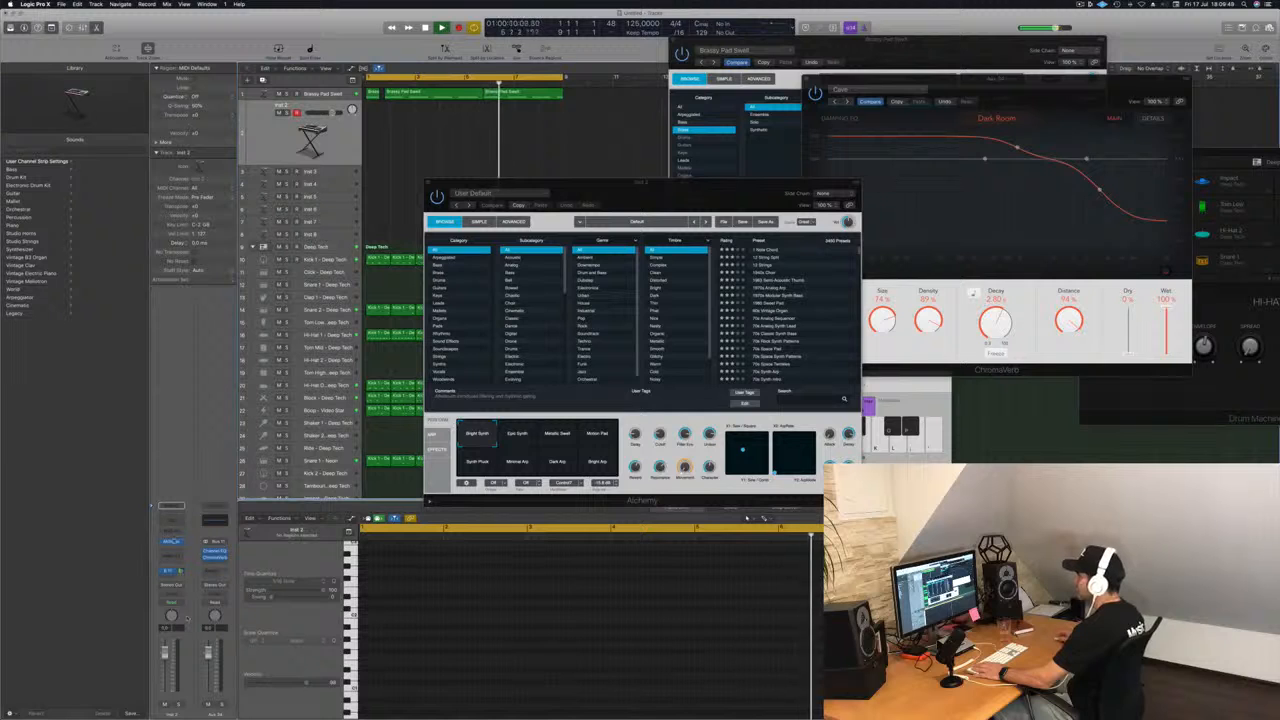
left_click(173, 541)
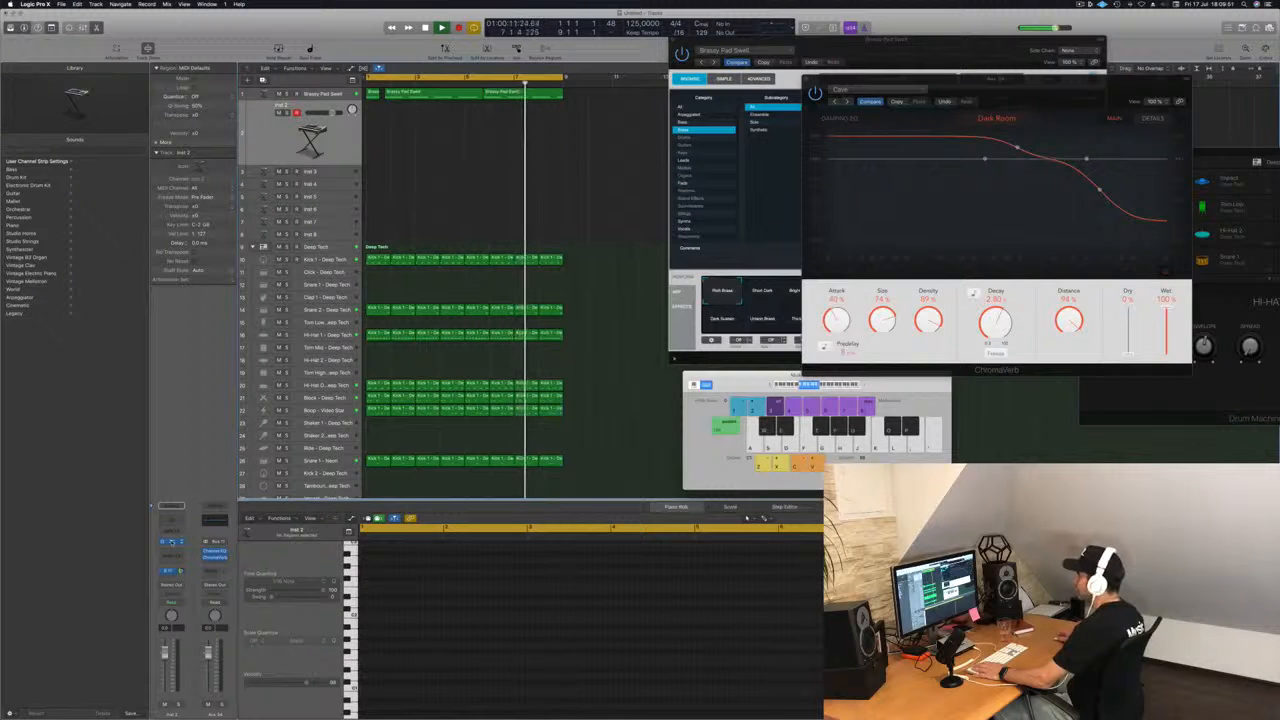
left_click(173, 541)
left_click_drag(710, 191, 589, 177)
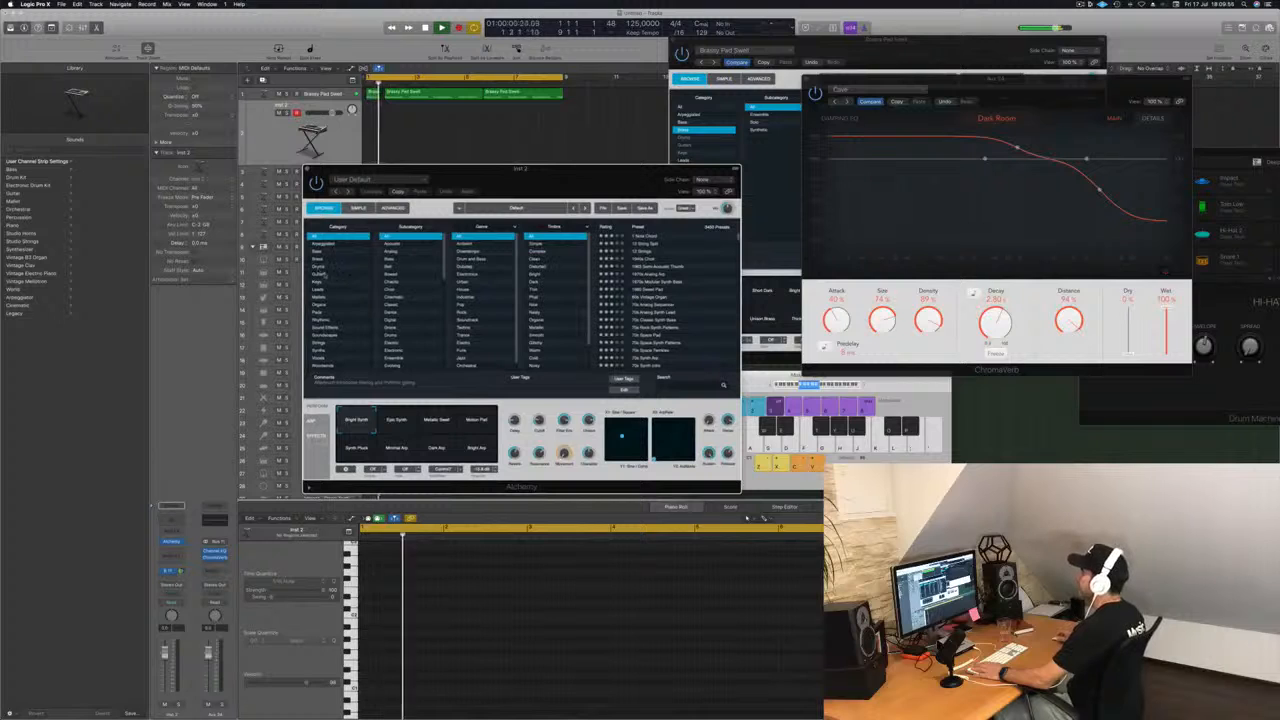
Load the 80s Pop Electric Piano preset from the Keys category in the Inst 2 Alchemy.
left_click(318, 283)
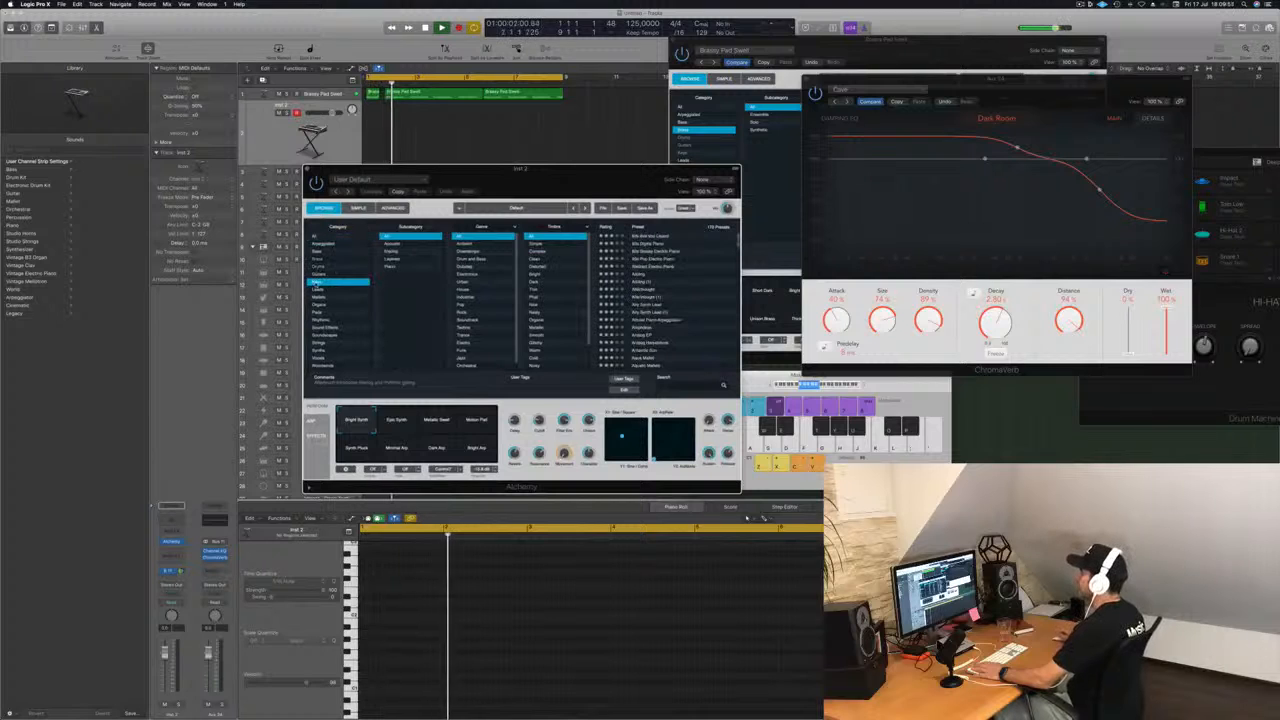
left_click(652, 259)
left_click_drag(592, 184, 646, 196)
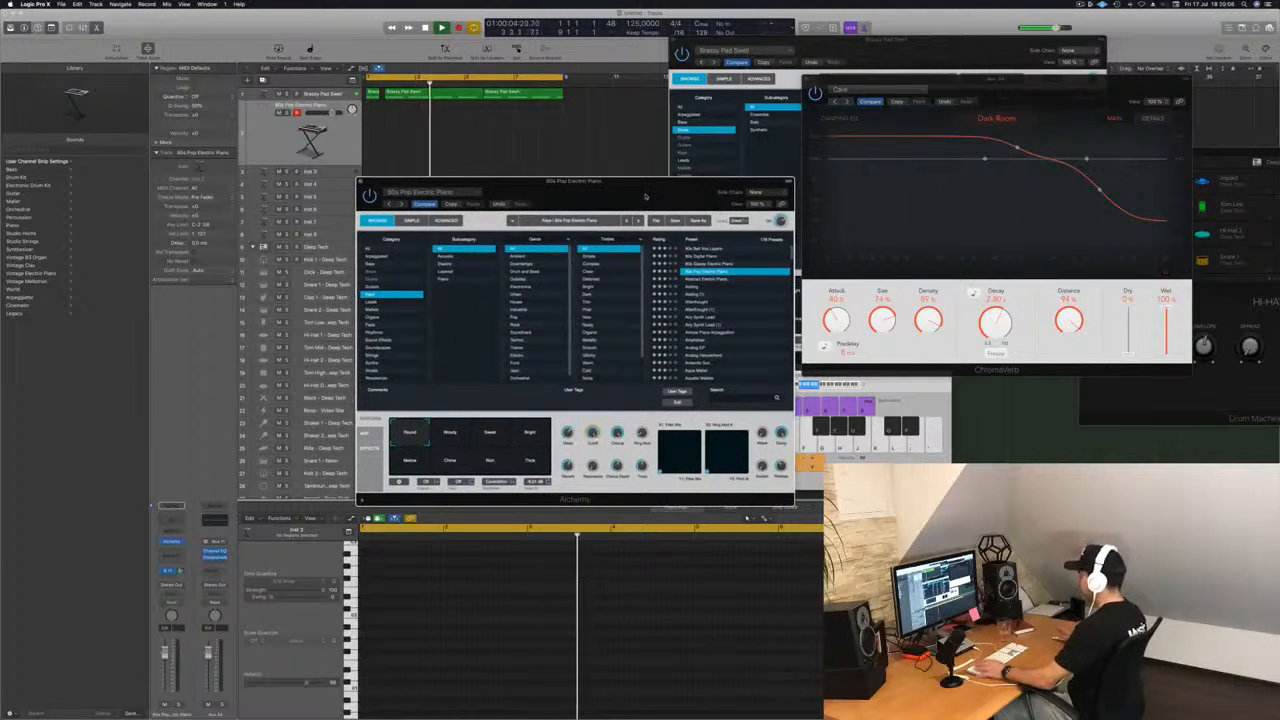
Close the Brassy Pad Swell plug-in window and rearrange the ChromaVerb, Musical Typing and Alchemy windows, playing a test note.
left_click_drag(986, 84, 1191, 104)
left_click_drag(895, 43, 942, 53)
left_click(720, 51)
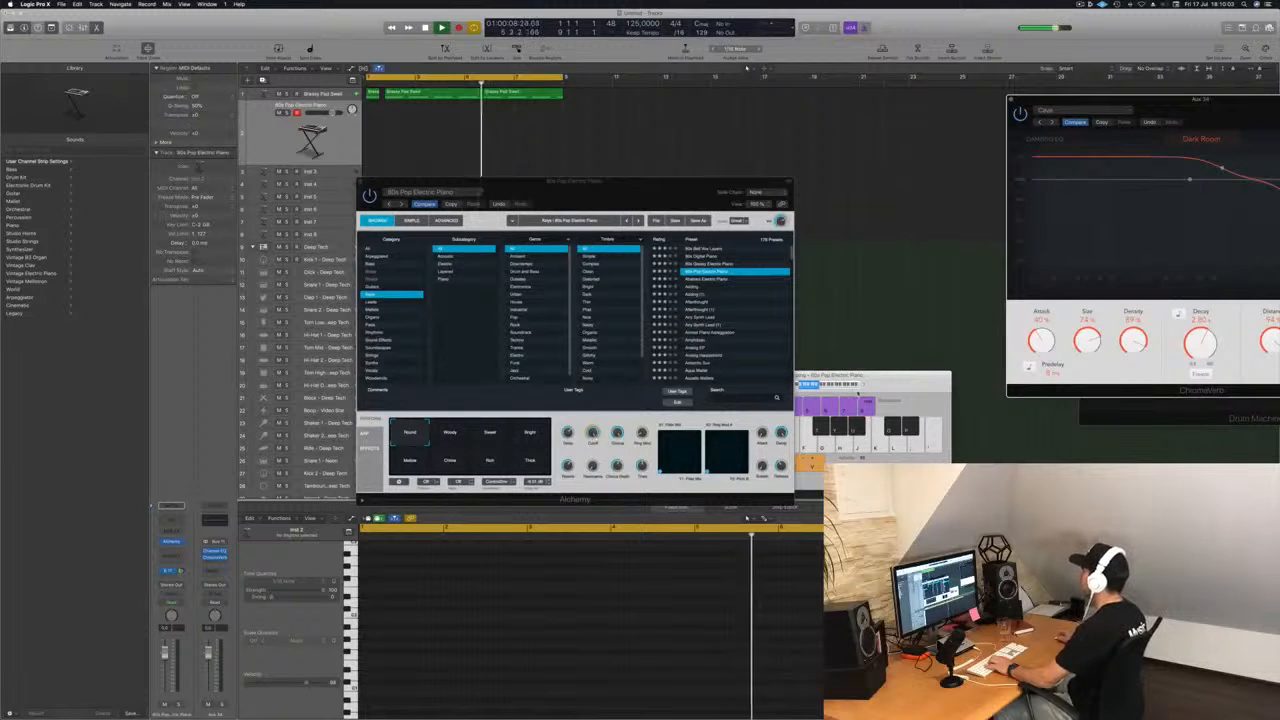
left_click_drag(881, 384, 1005, 246)
key("g")
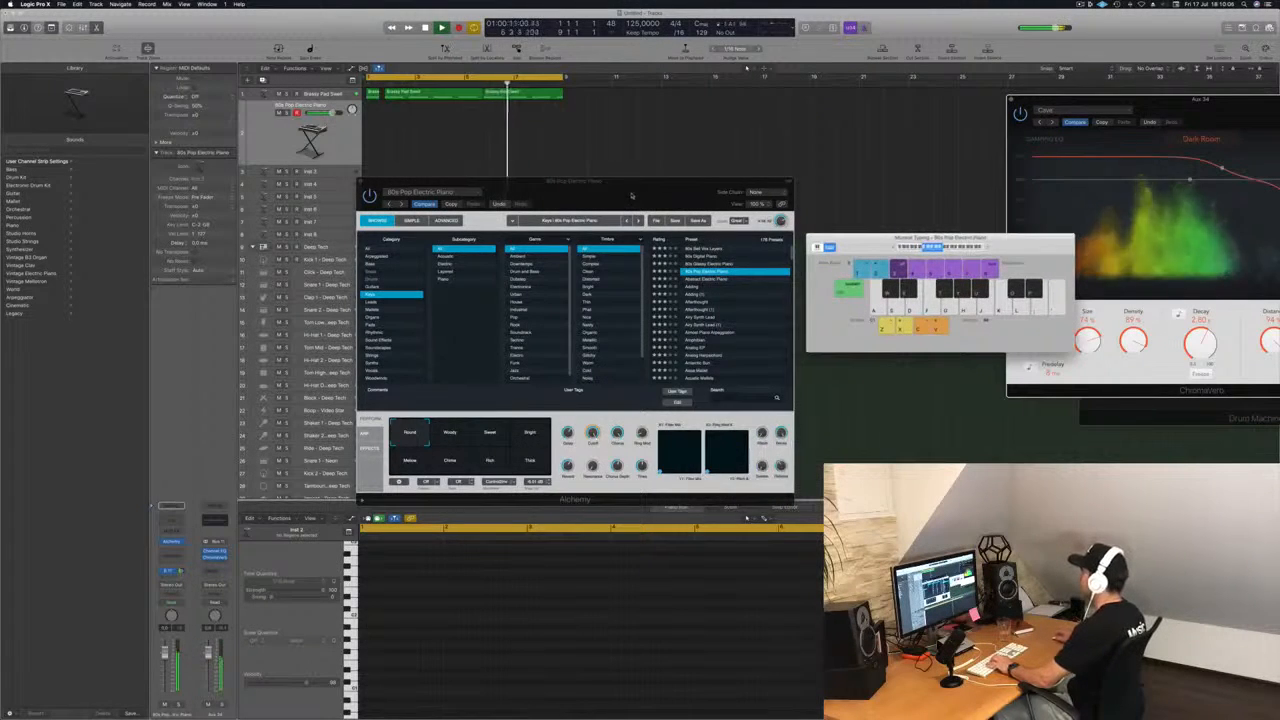
left_click_drag(580, 197, 620, 190)
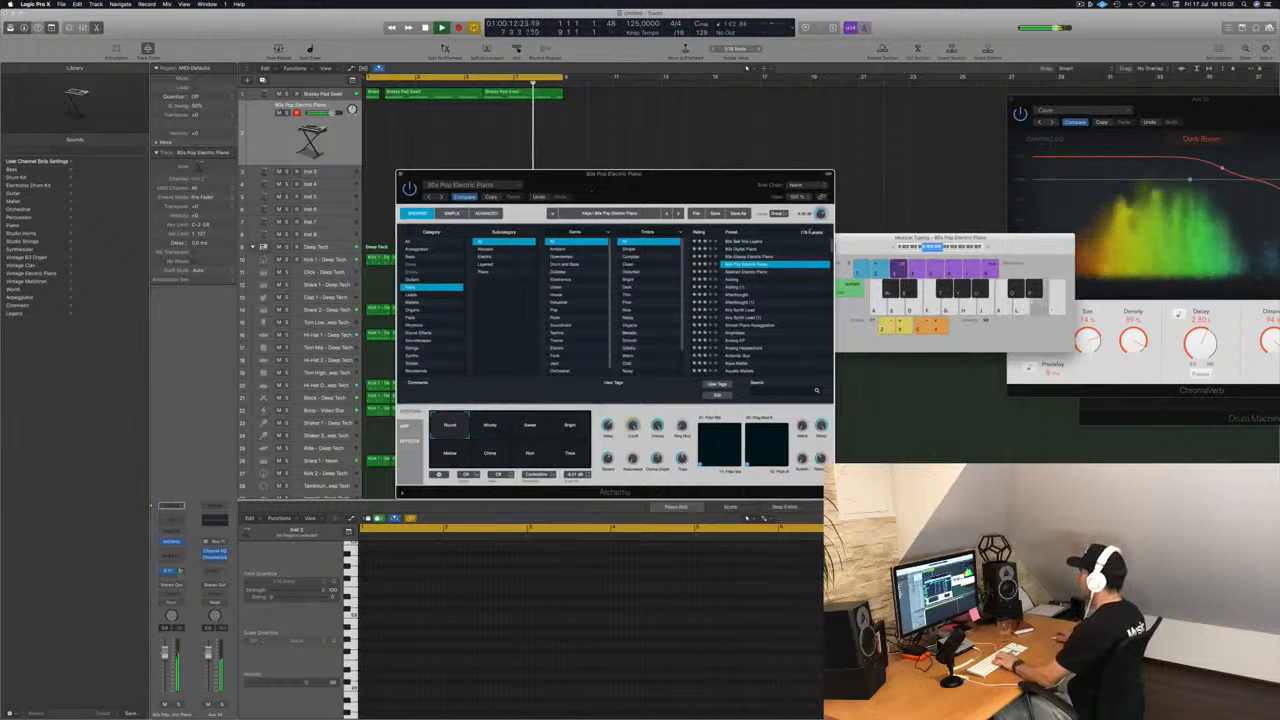
Raise the Musical Typing octave range and try out a melody on the electric piano over the loop.
left_click(987, 249)
key("l")
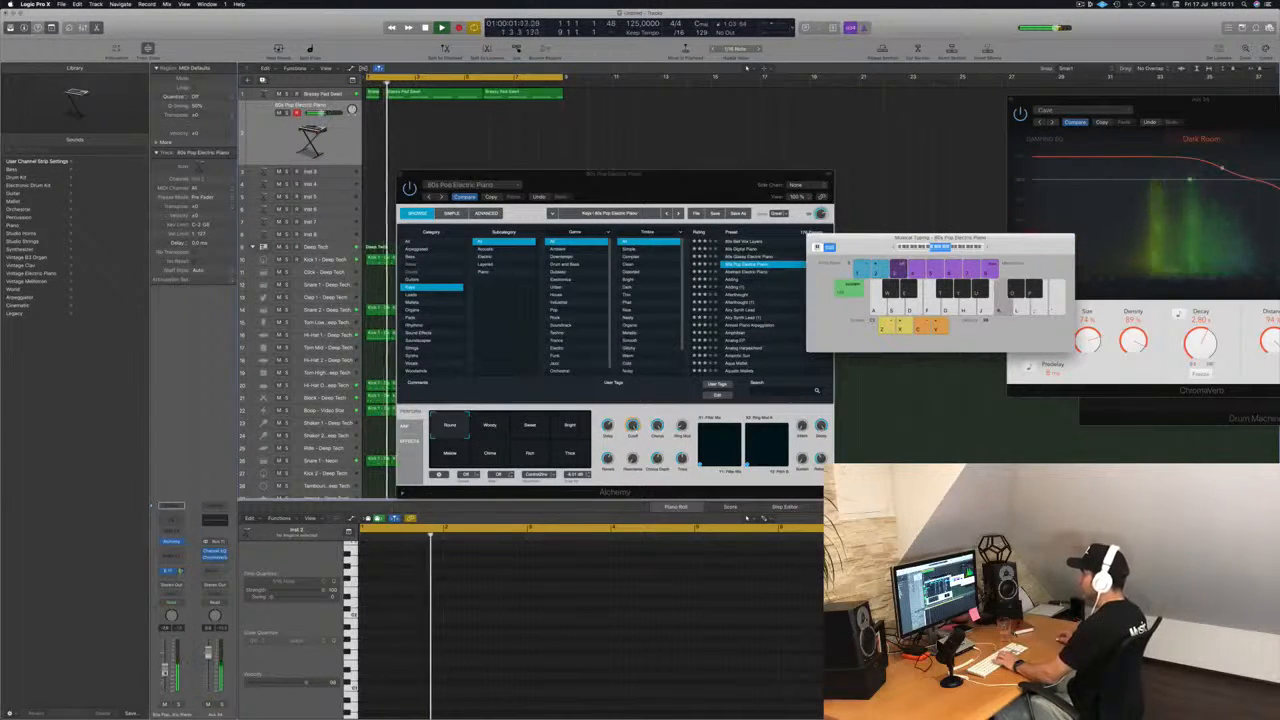
key("l")
key("semicolon")
key("apostrophe")
key("l")
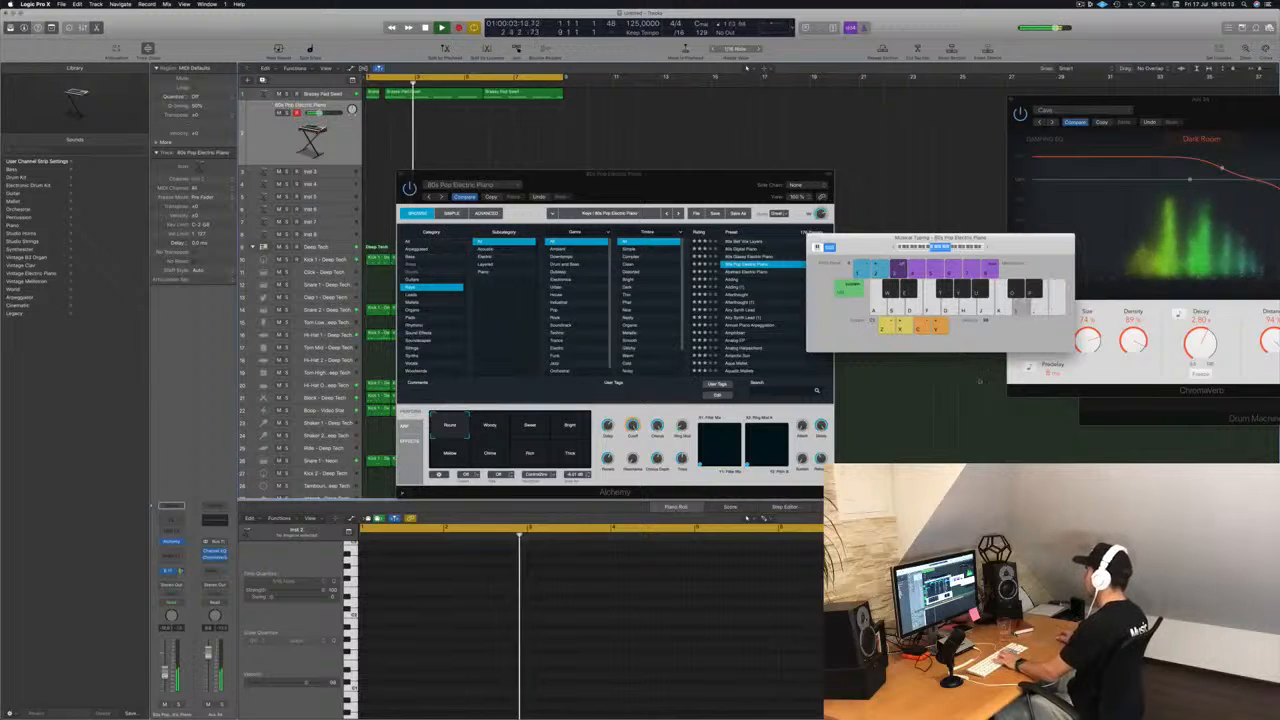
key("l")
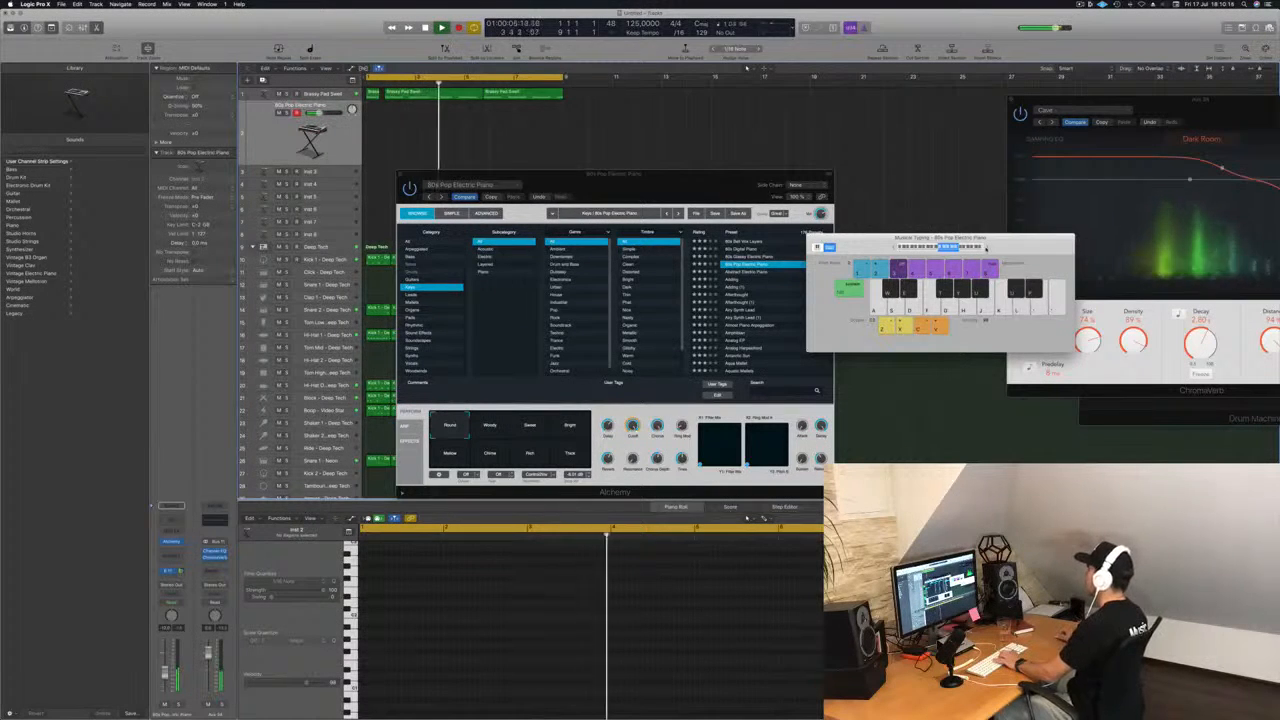
key("j")
key("h")
key("f")
key("h")
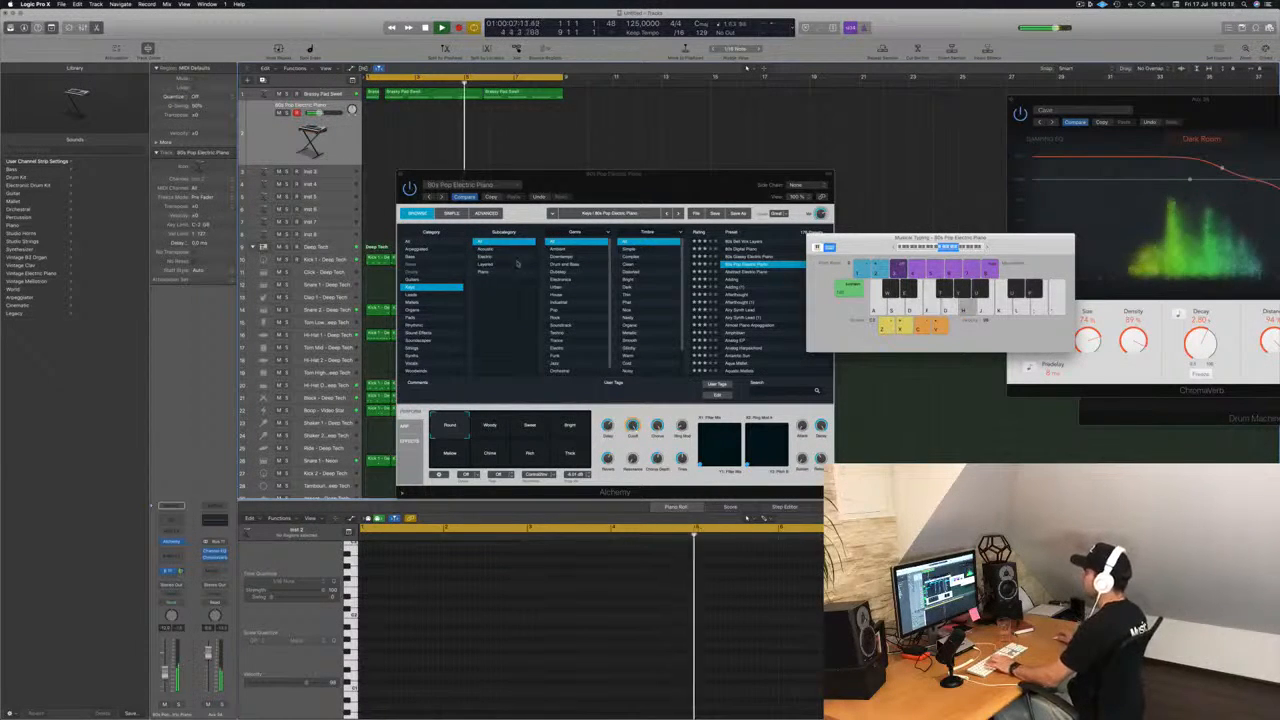
Audition the Abstract Electric Piano, Adding and Afterthought presets from the Keys category over the loop.
left_click(765, 282)
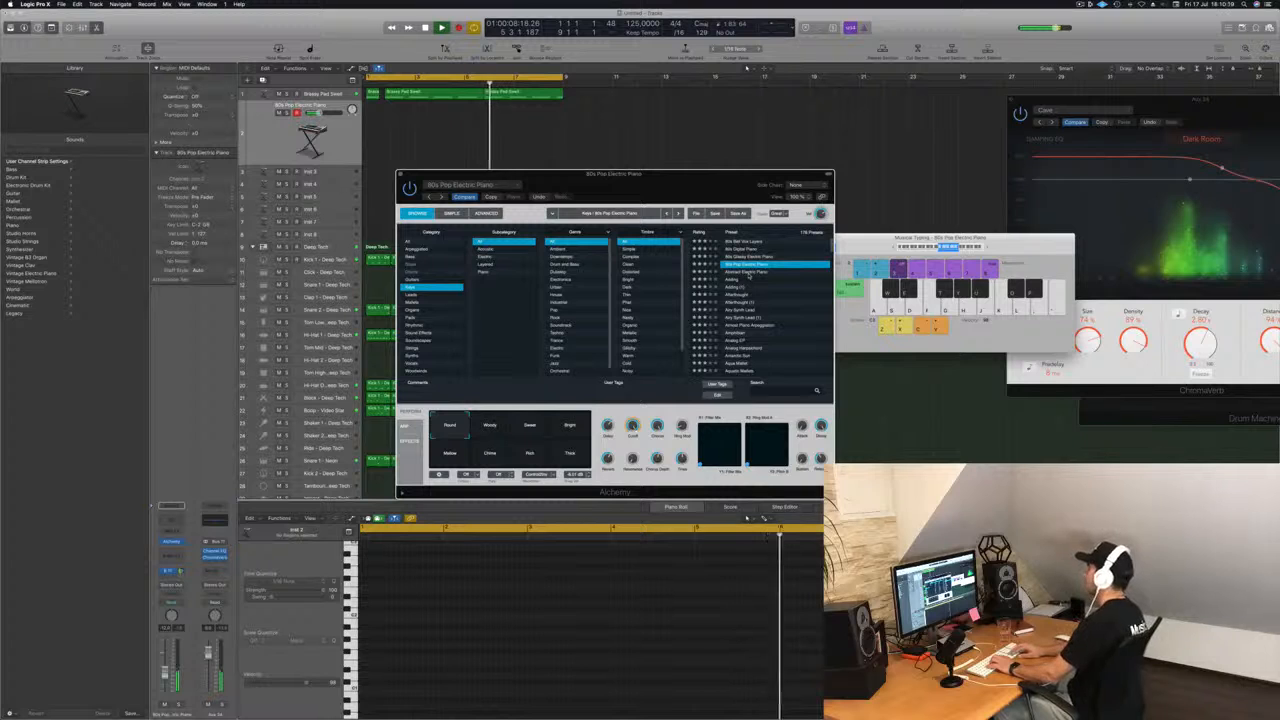
key("Down")
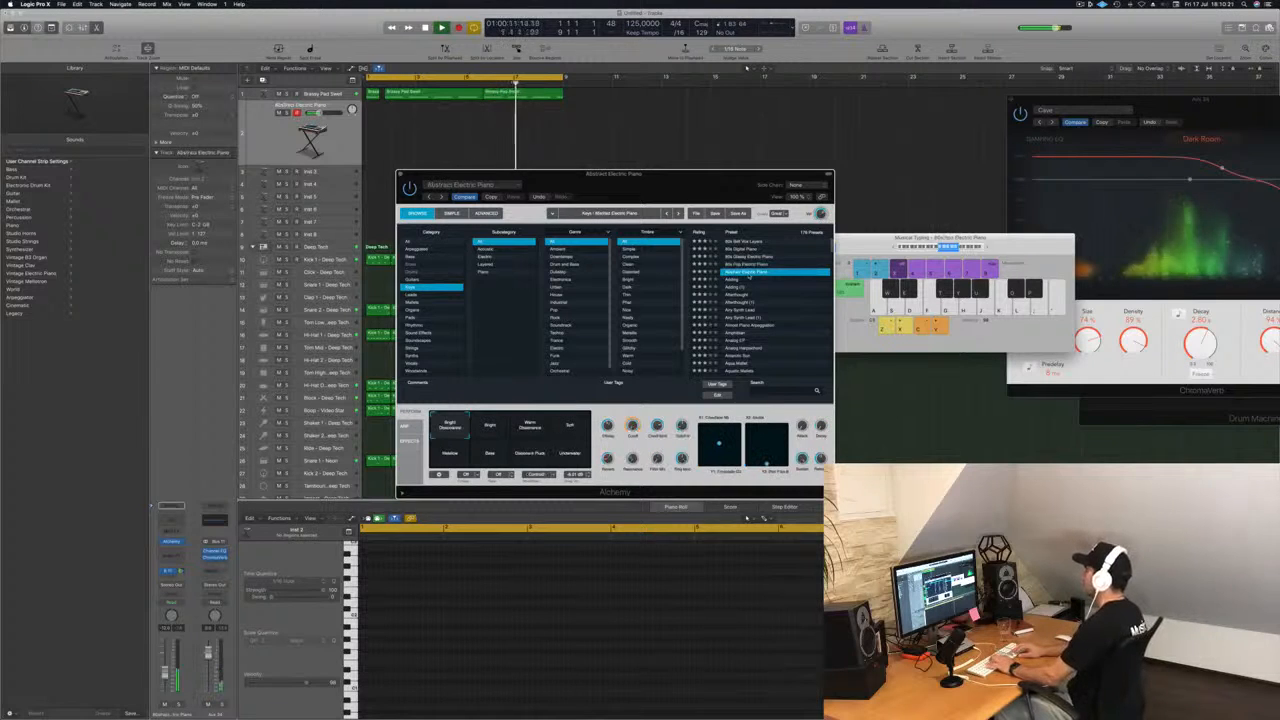
key("Down")
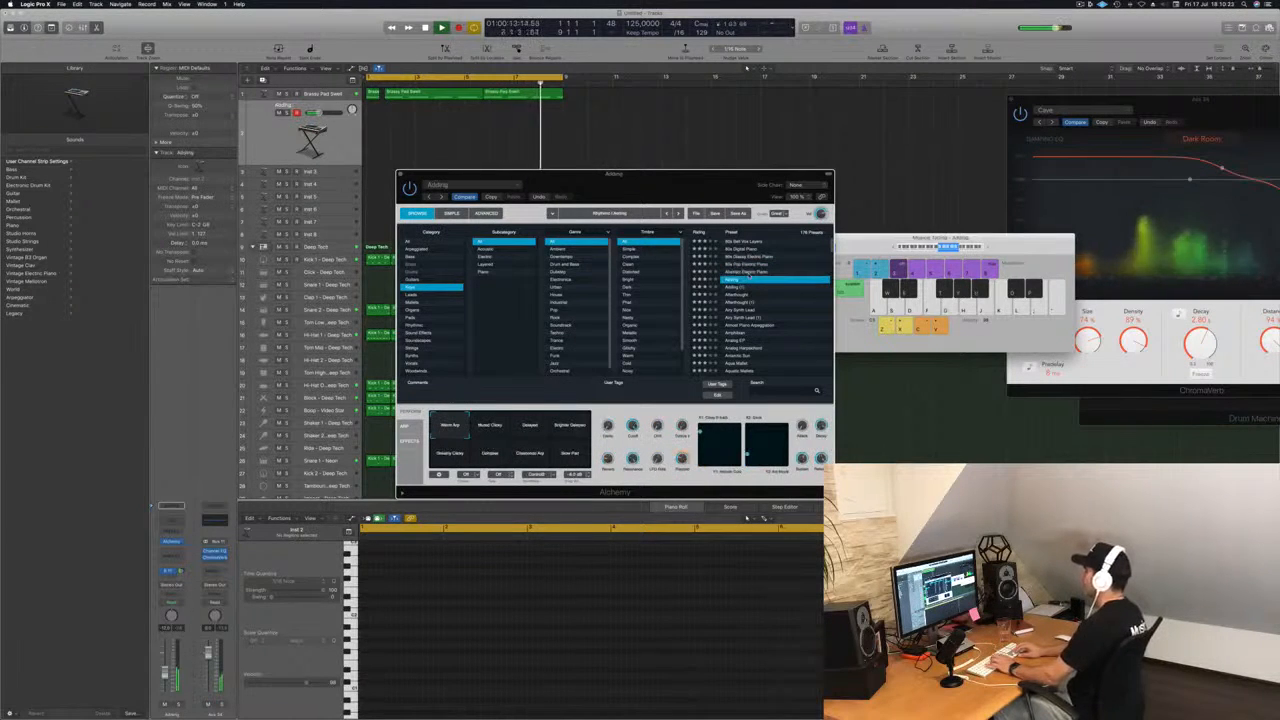
key("Down")
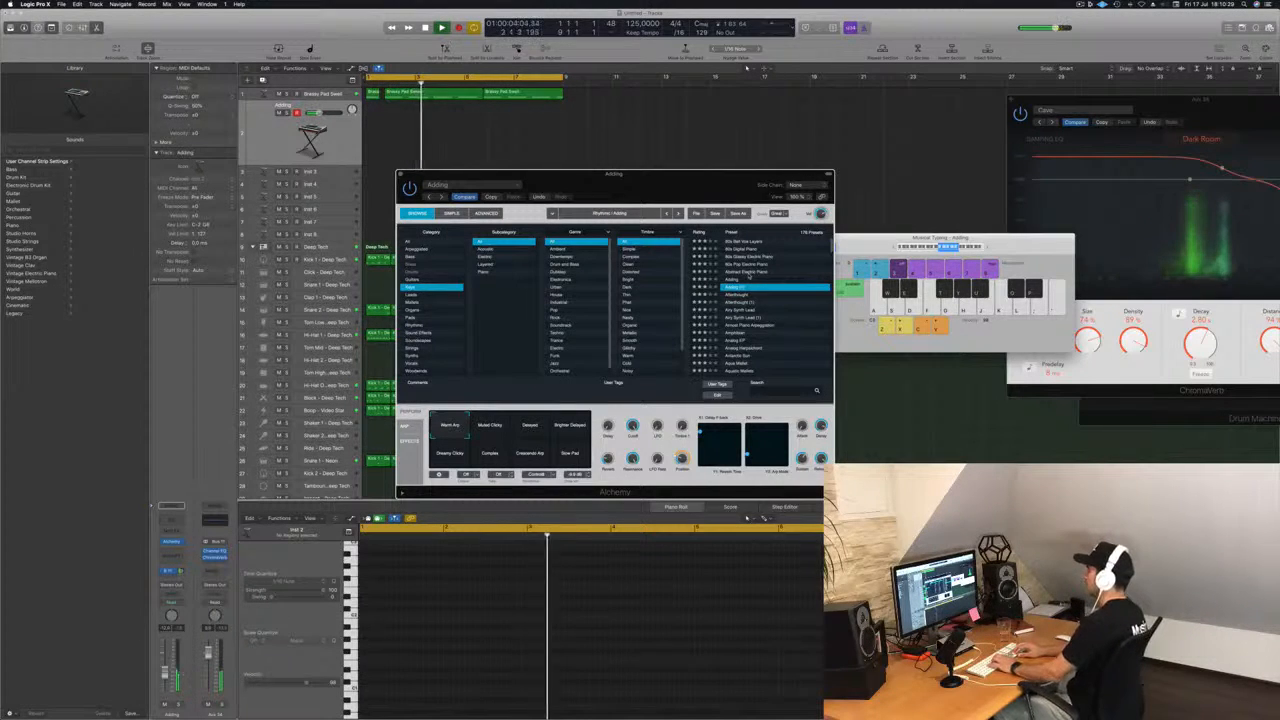
key("Down")
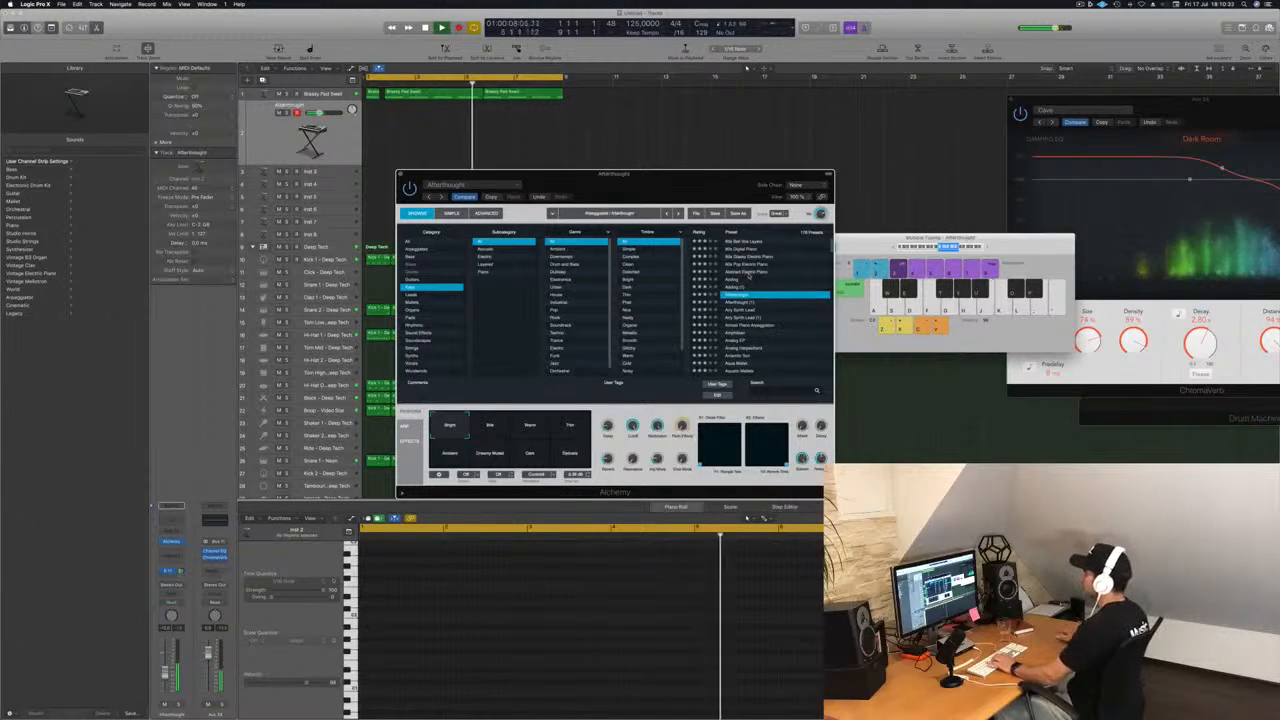
Try out the Afterthought preset's performance variations, including Warm, Thin, Ambient and Dark.
left_click(531, 425)
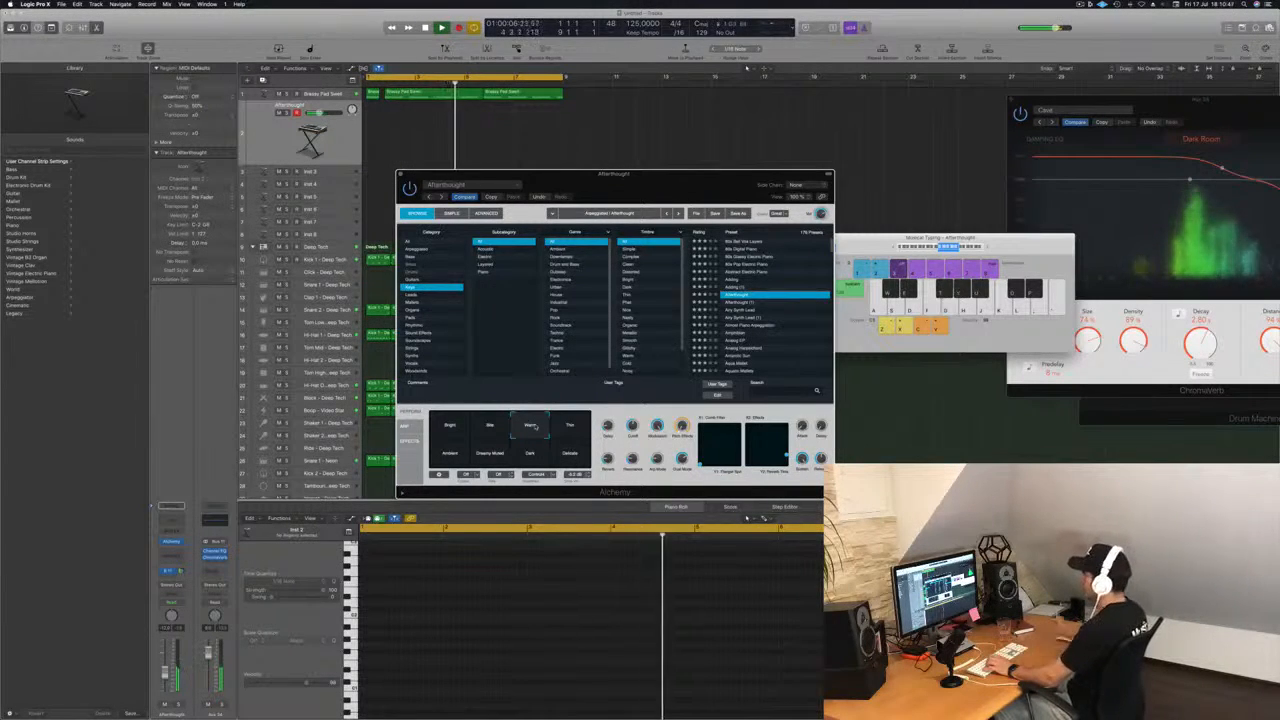
left_click(571, 428)
left_click(449, 456)
left_click(498, 457)
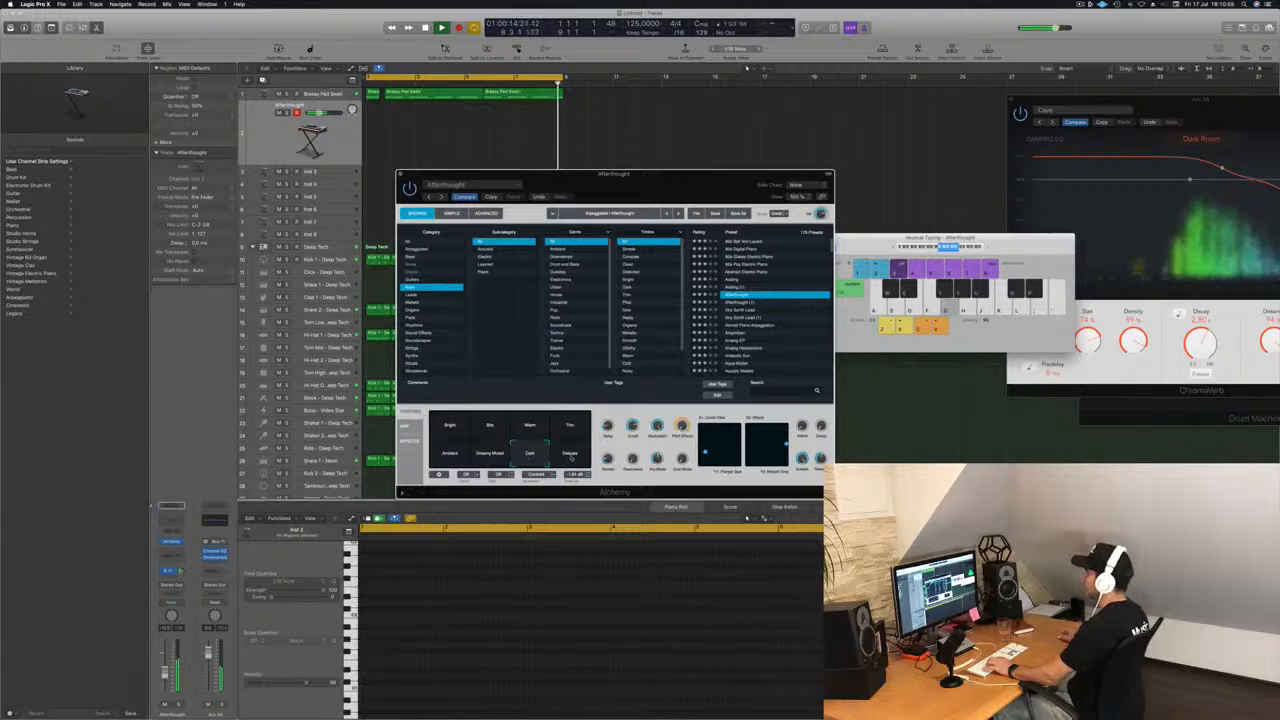
left_click(489, 455)
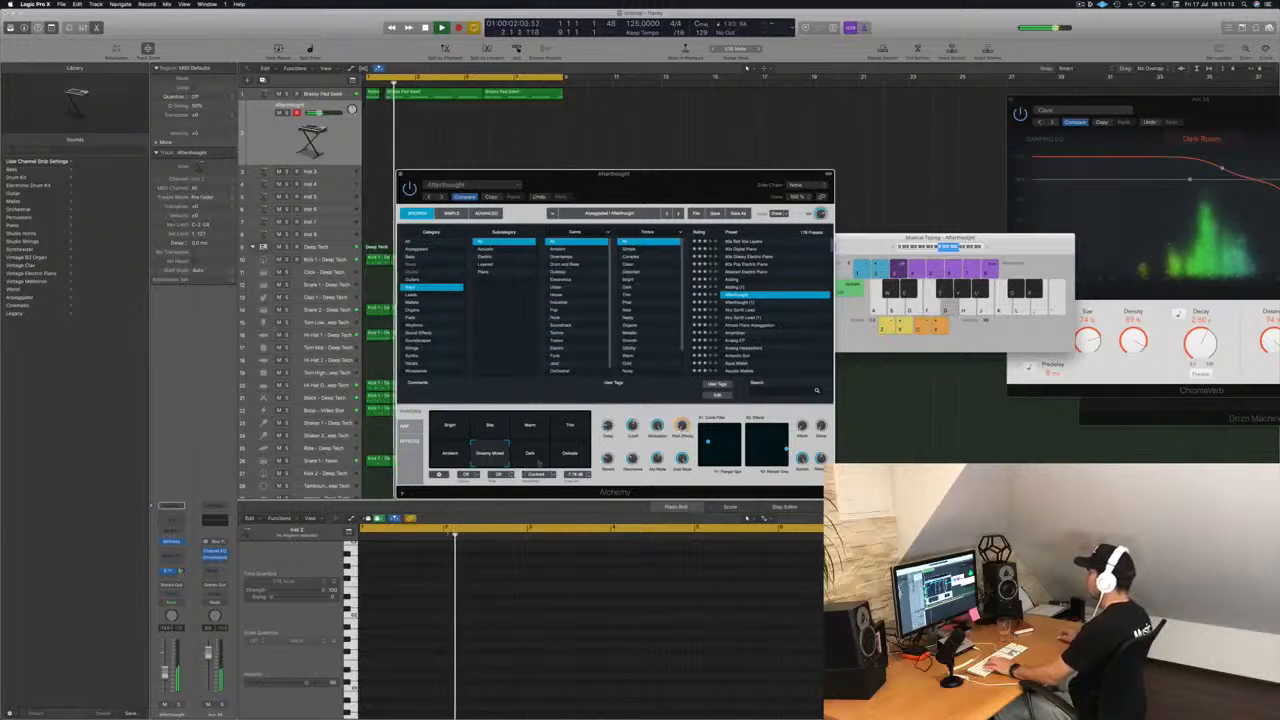
Audition Afterthought (1) with its Warm variation, followed by the Airy Synth Lead preset and the arpeggiated piano preset.
left_click(742, 303)
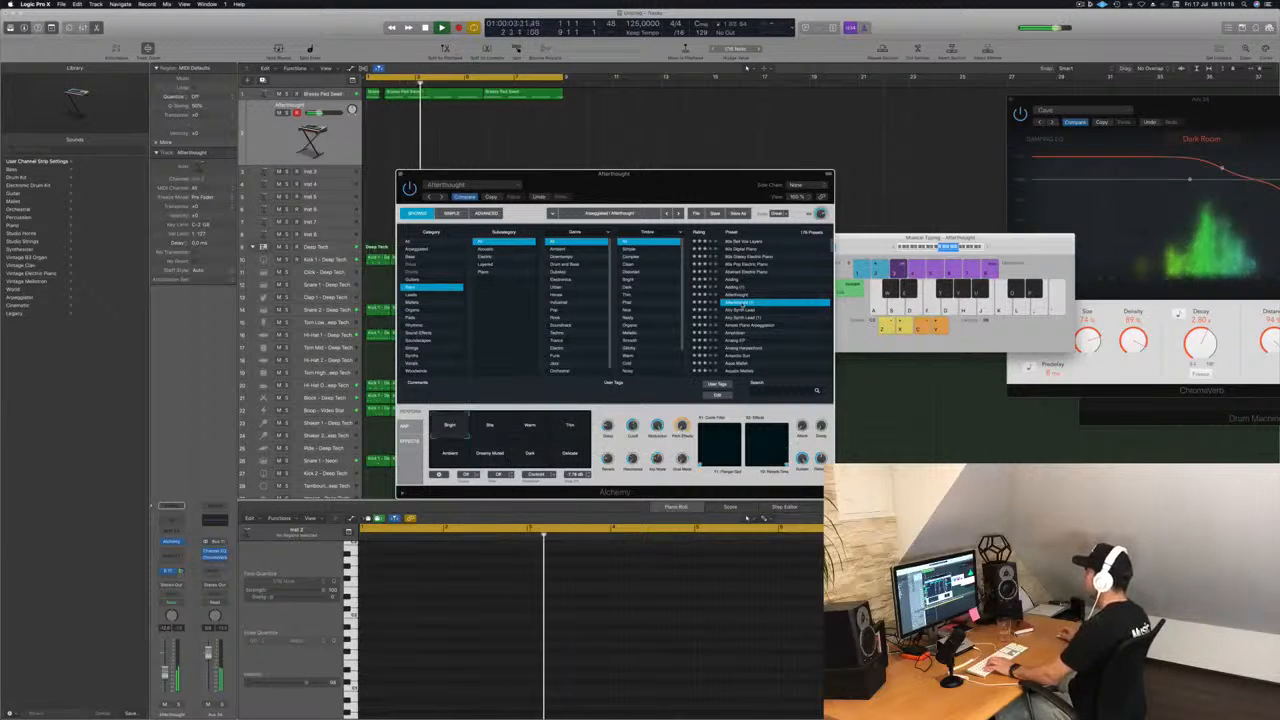
left_click(530, 428)
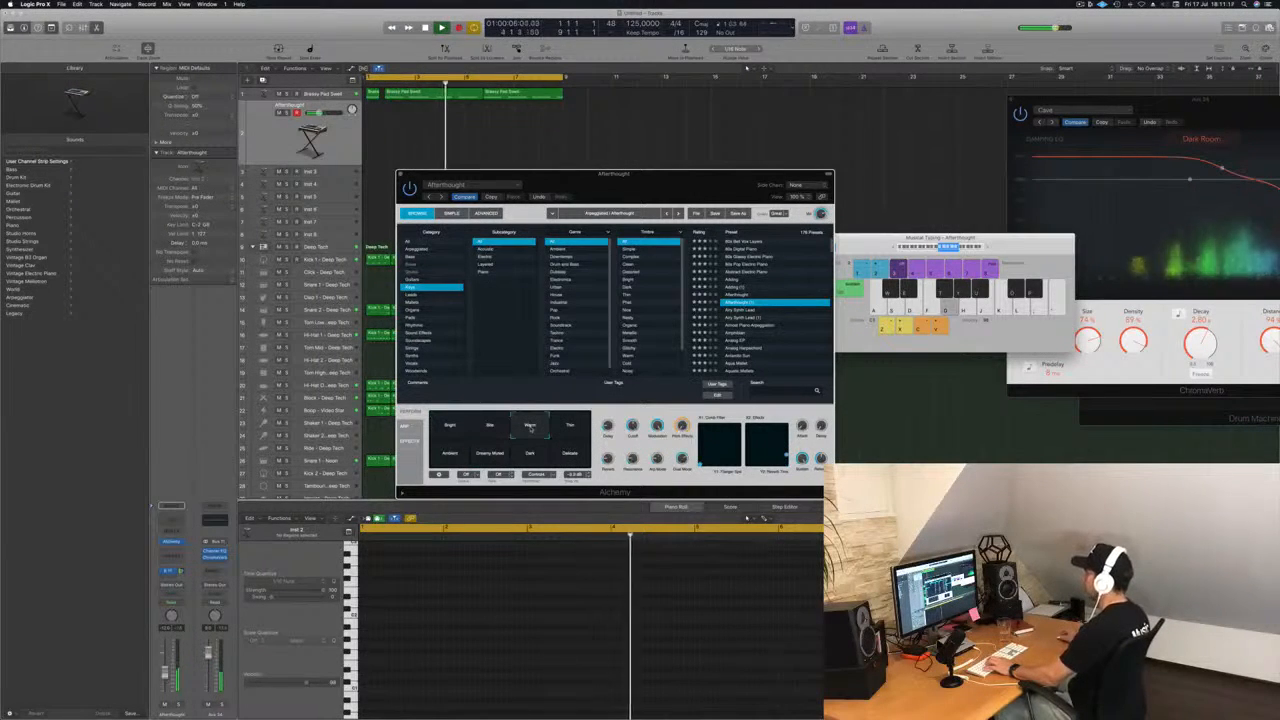
key("f")
left_click(744, 312)
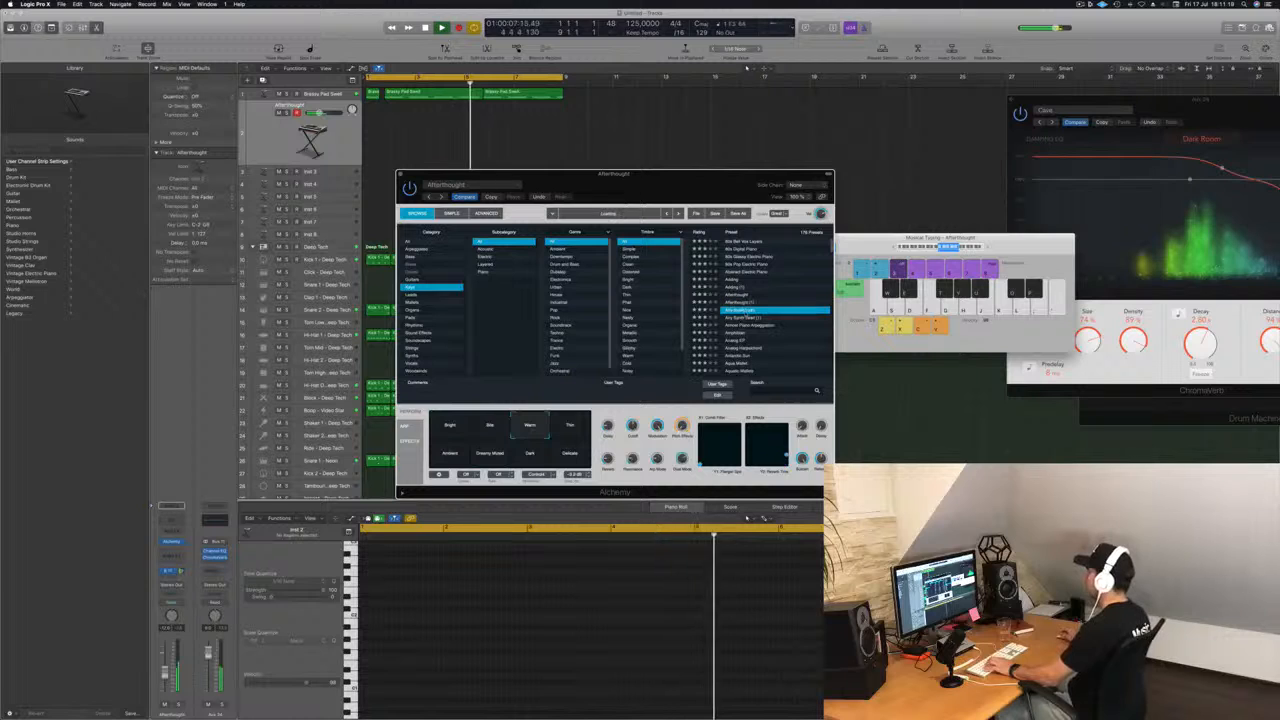
left_click(746, 326)
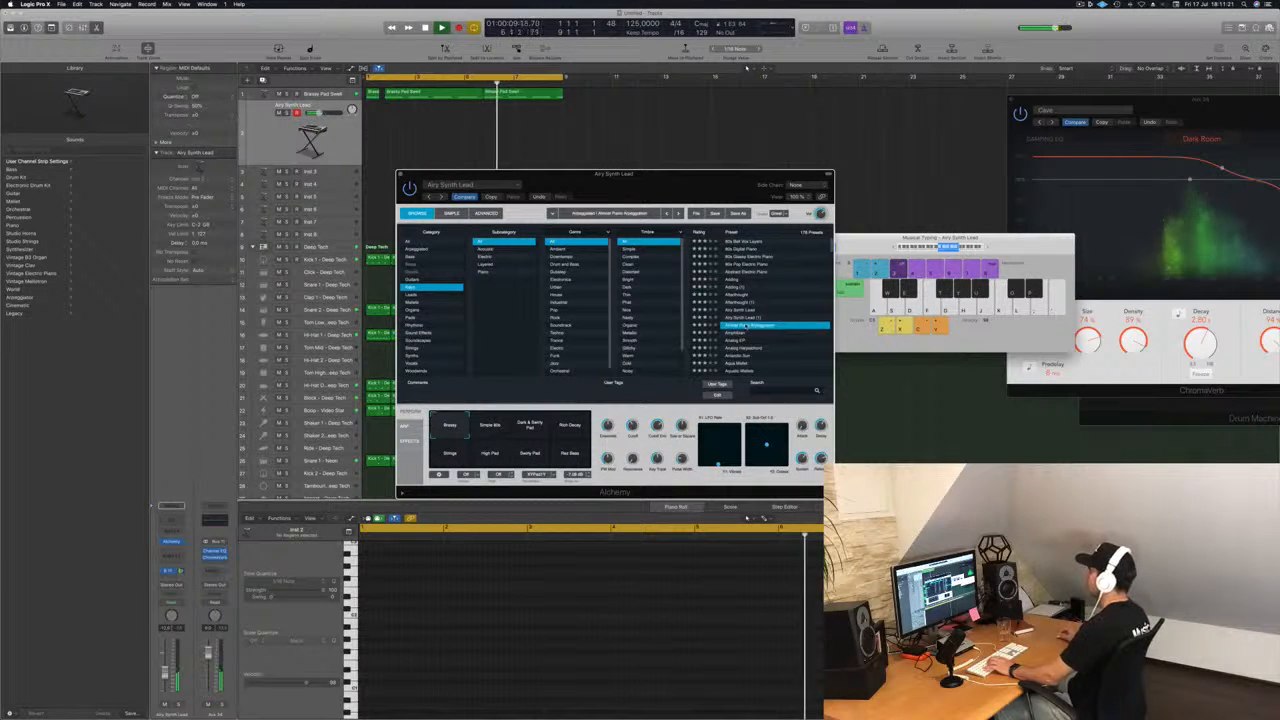
Audition the Bell Like Vox Vibes, Bottle Bells and Chill Keys presets further down the list, playing test notes.
scroll(746, 310, "down", 5)
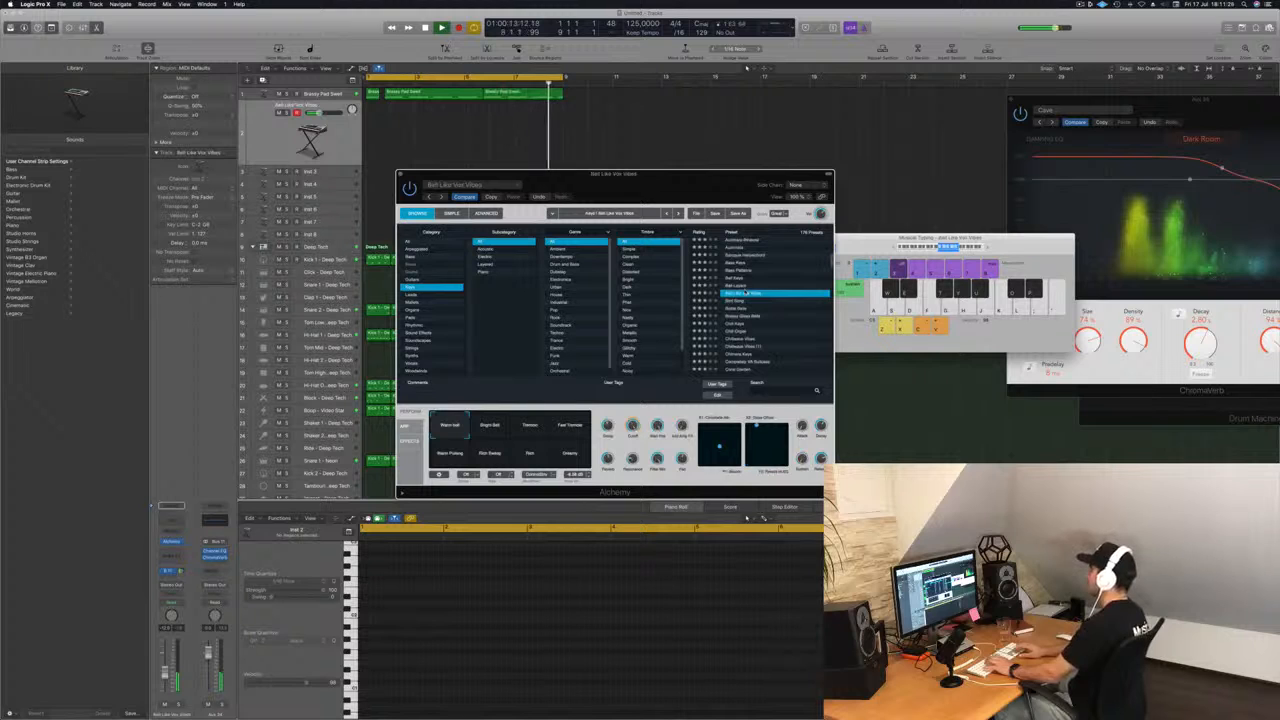
key("Down")
key("Down")
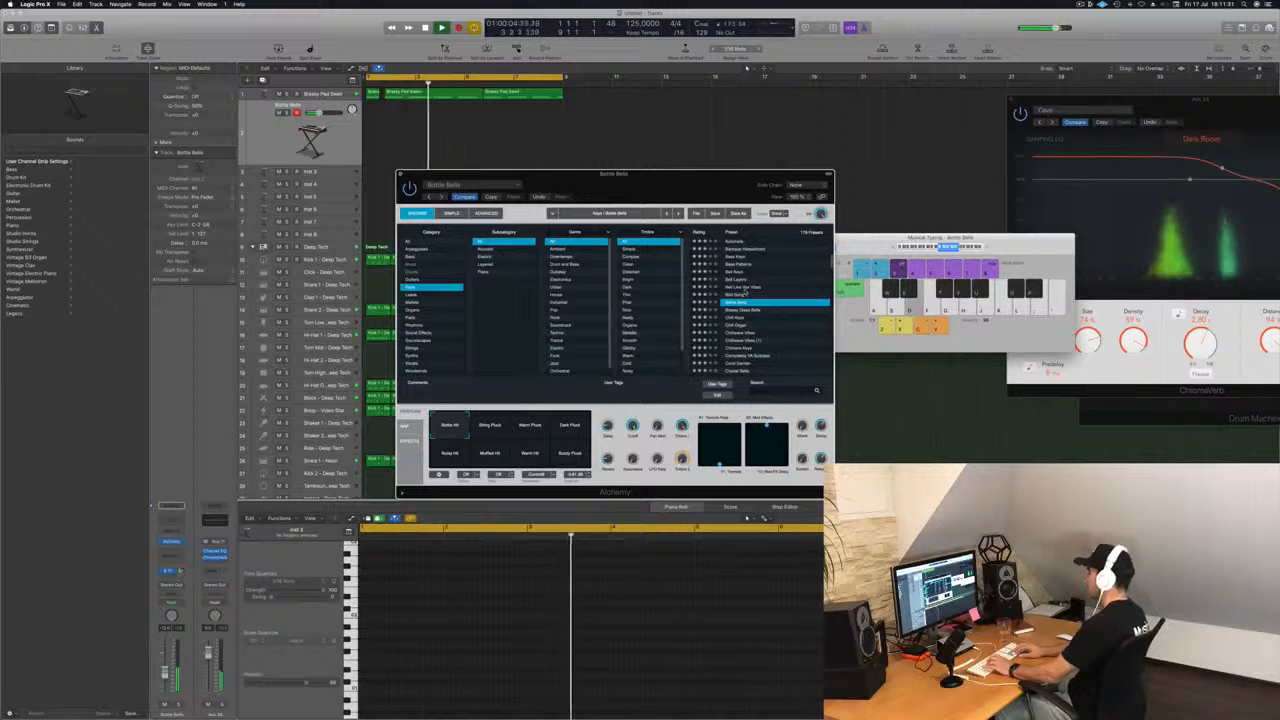
key("Down")
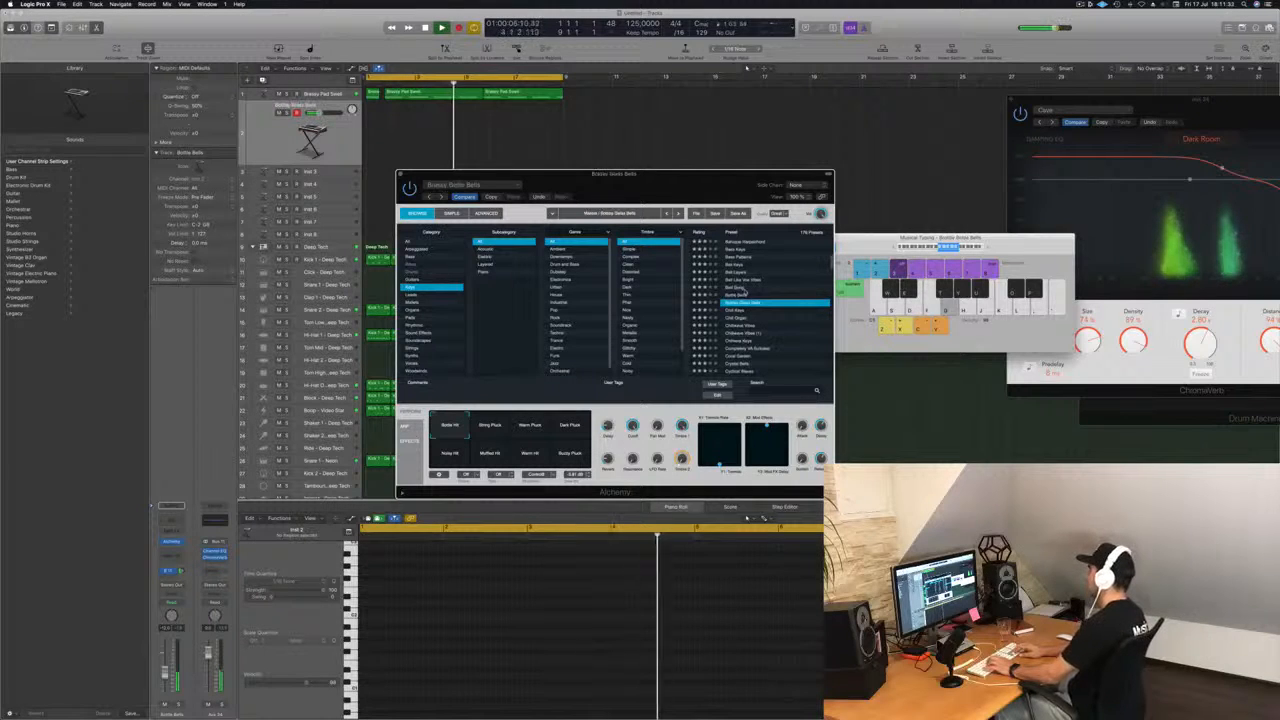
key("Down")
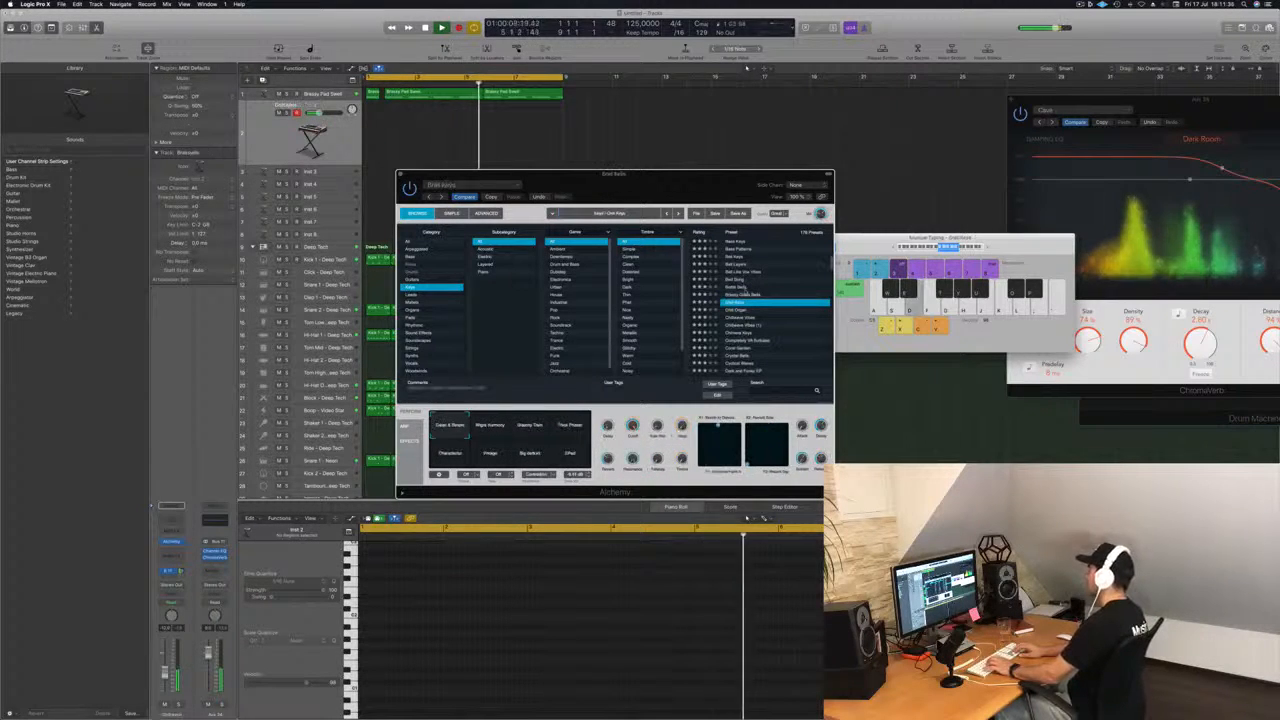
key("d")
key("f")
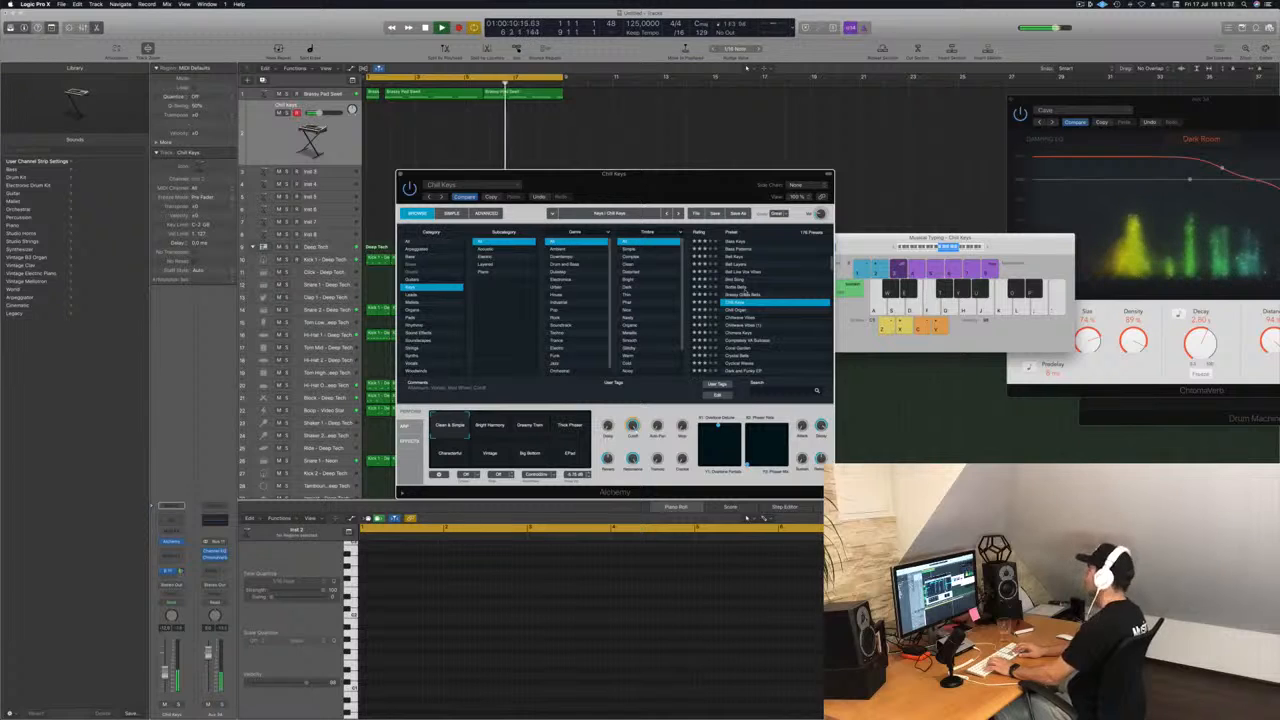
Move on past Chill Organ and load the Chillwave Vibes preset on the Inst 2 track.
key("Down")
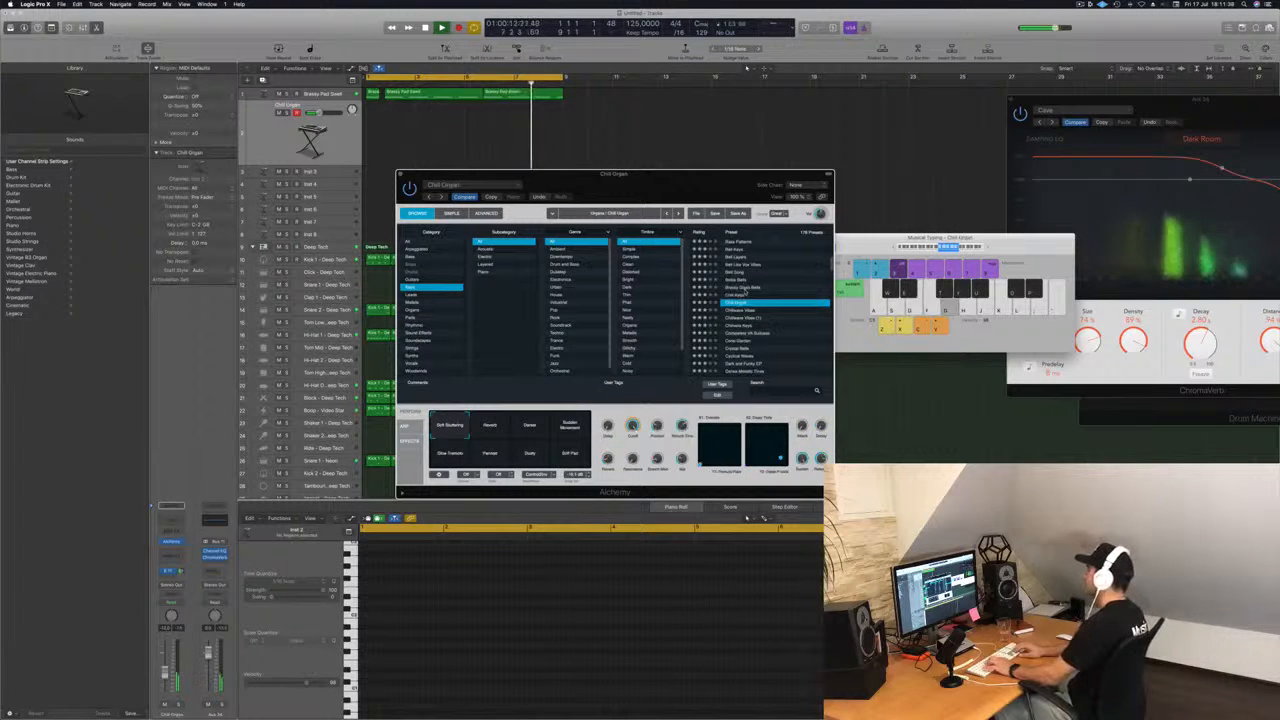
key("Down")
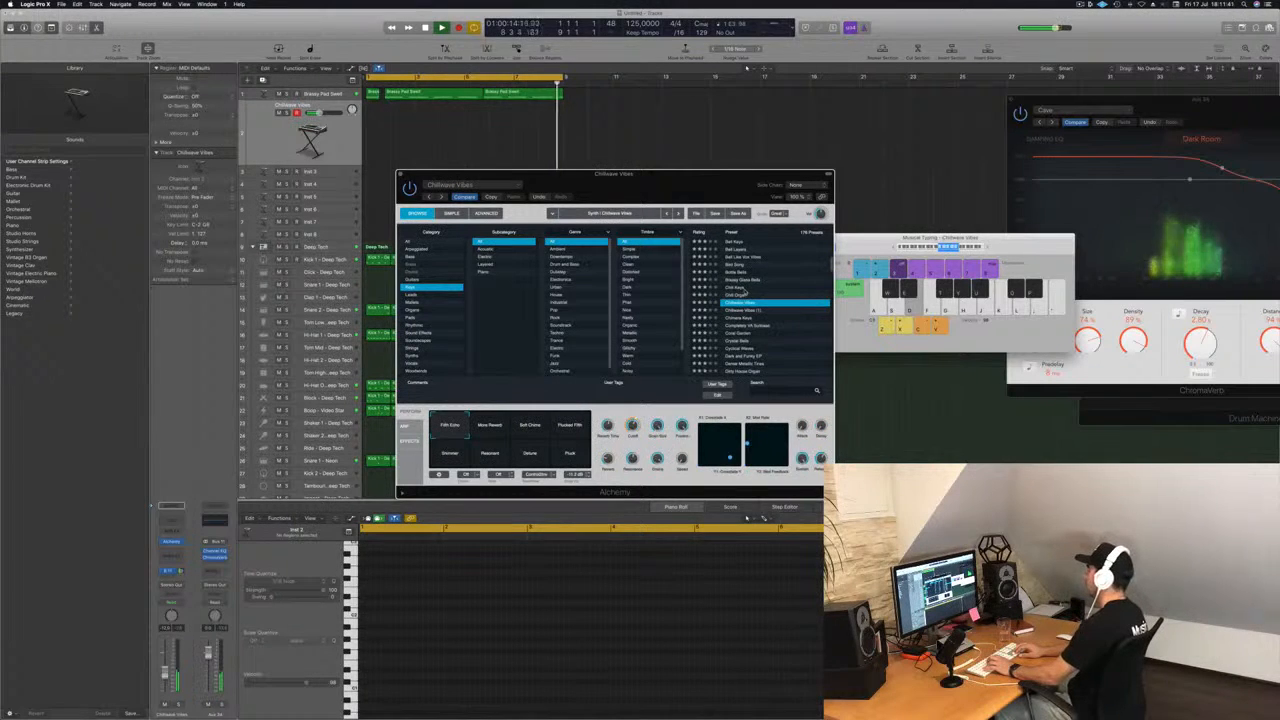
key("Return")
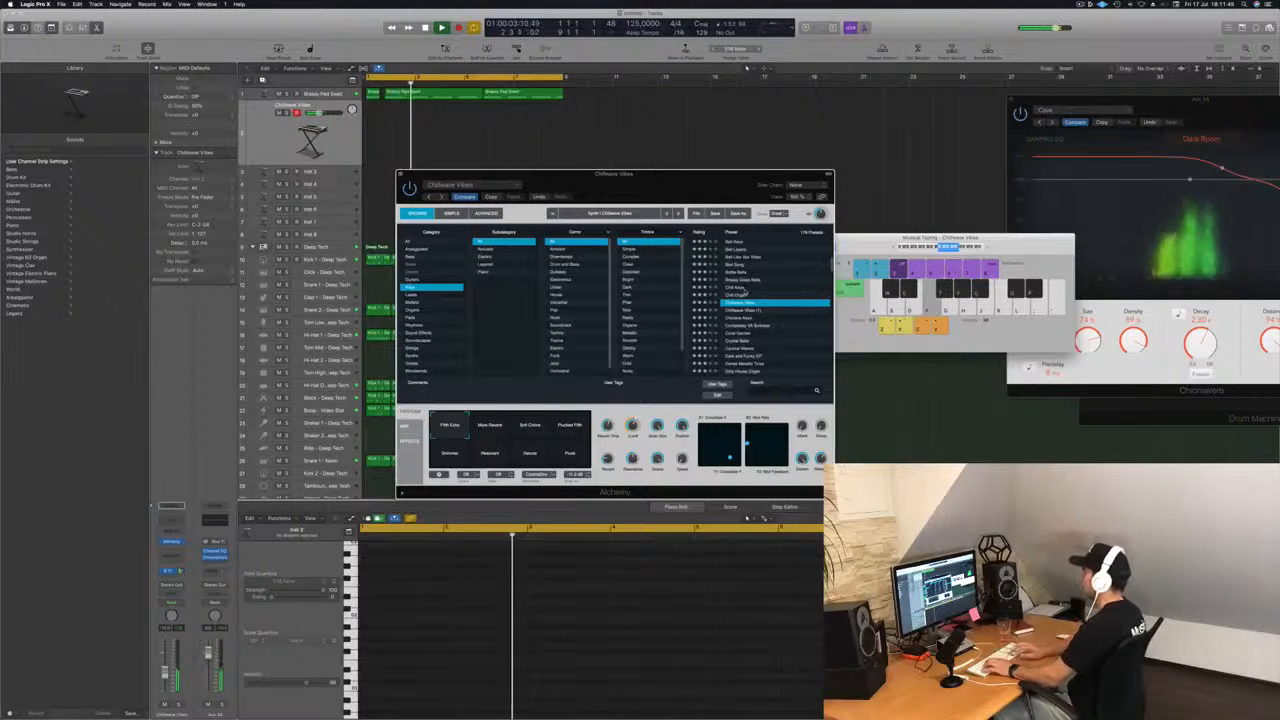
Try the third and fourth performance variations of Chillwave Vibes and raise the track's volume fader.
left_click(526, 430)
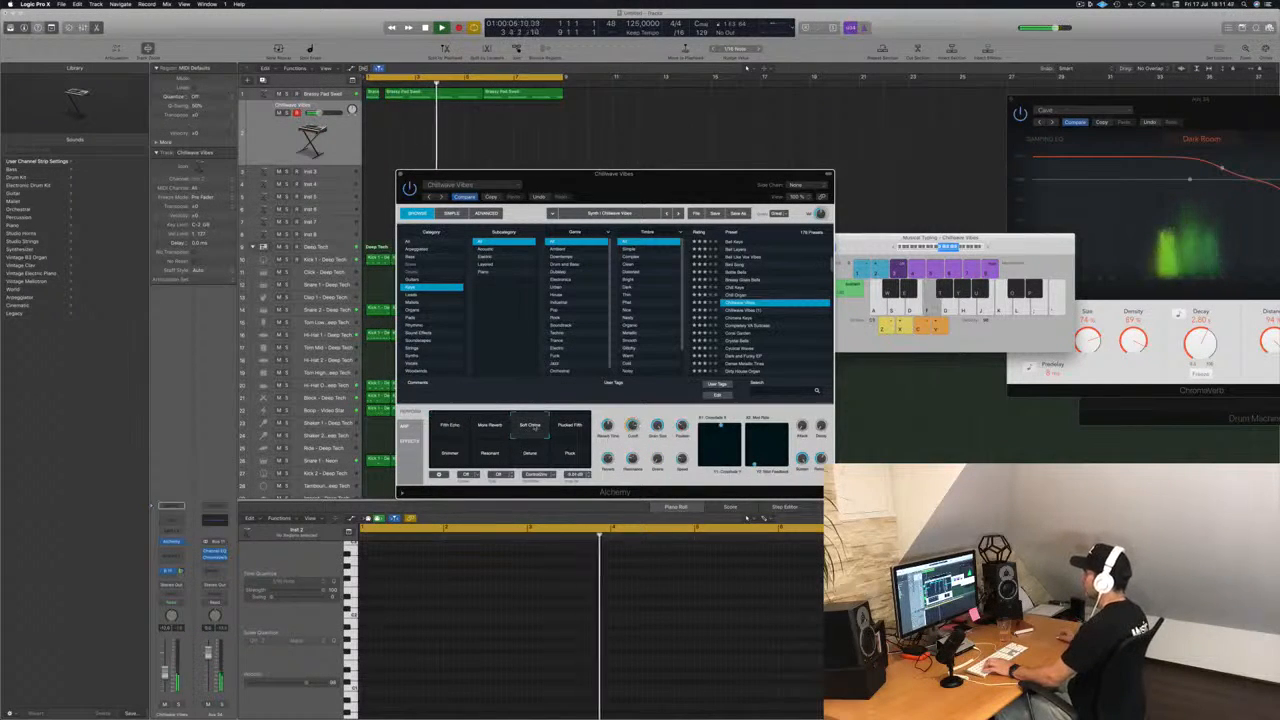
left_click(570, 426)
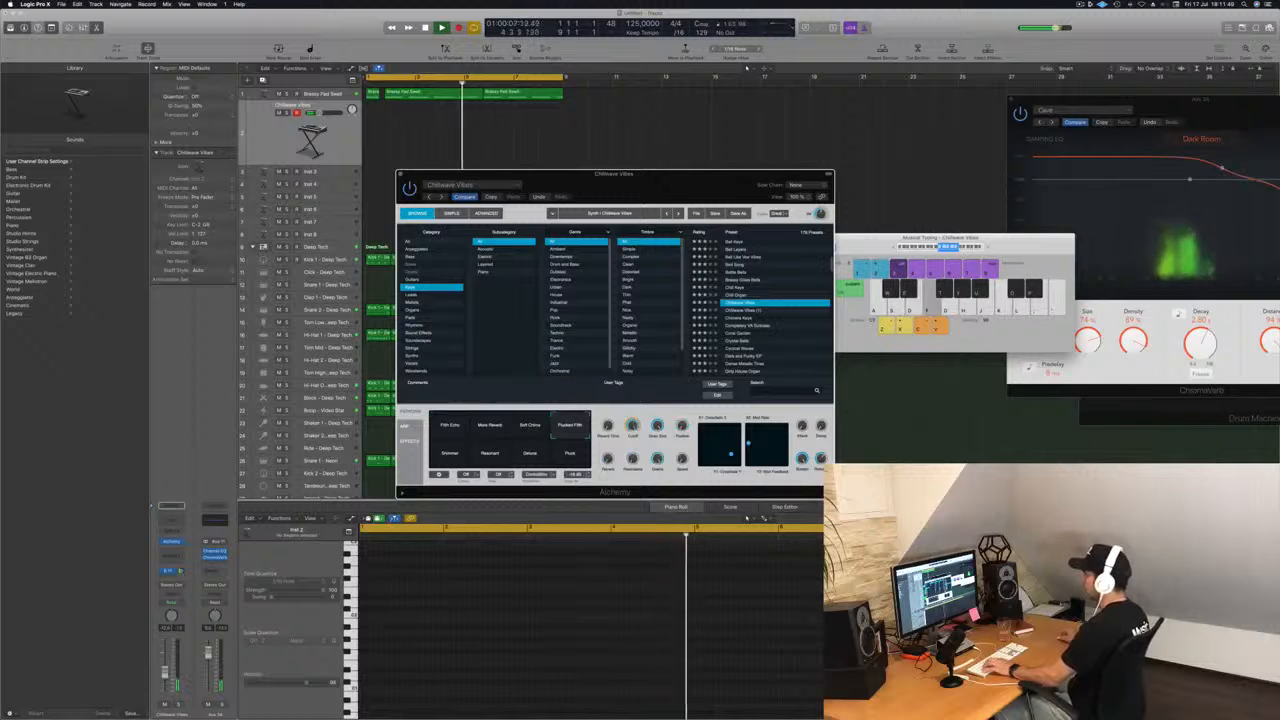
left_click_drag(165, 672, 165, 662)
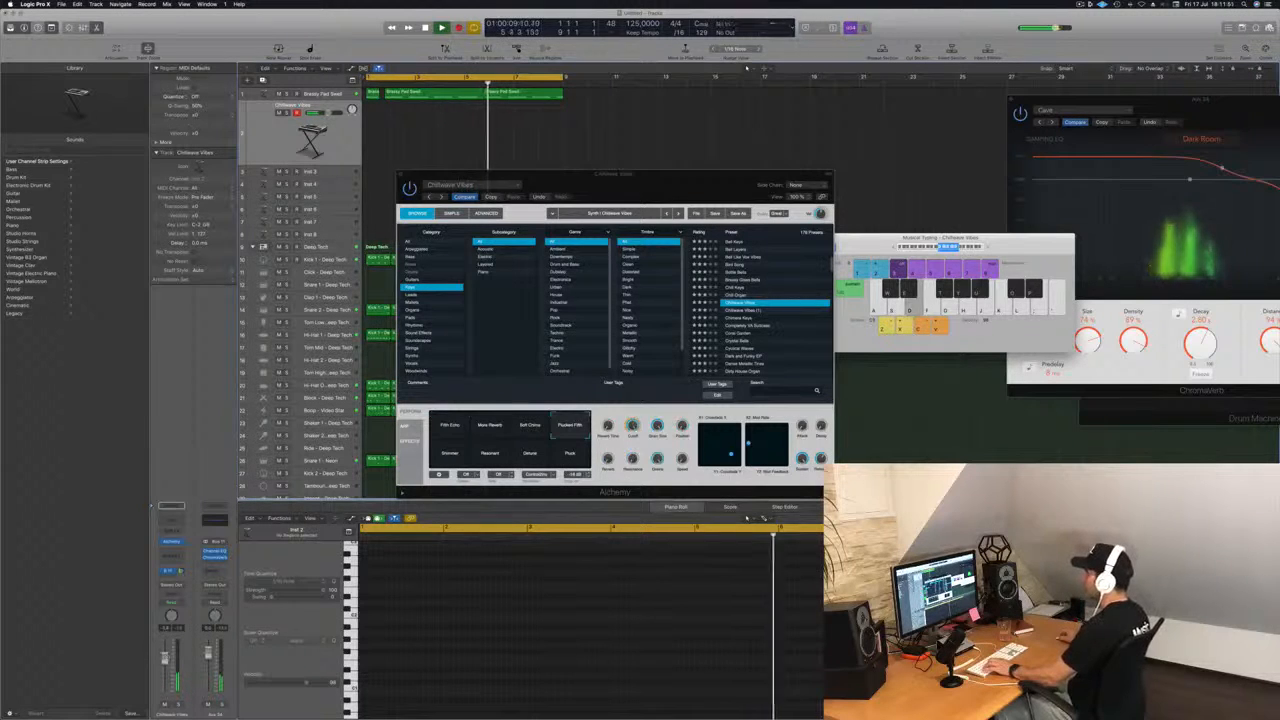
Compare the Chillwave Vibes variations, including Detune and Pluck, and settle on Resonant.
left_click(531, 427)
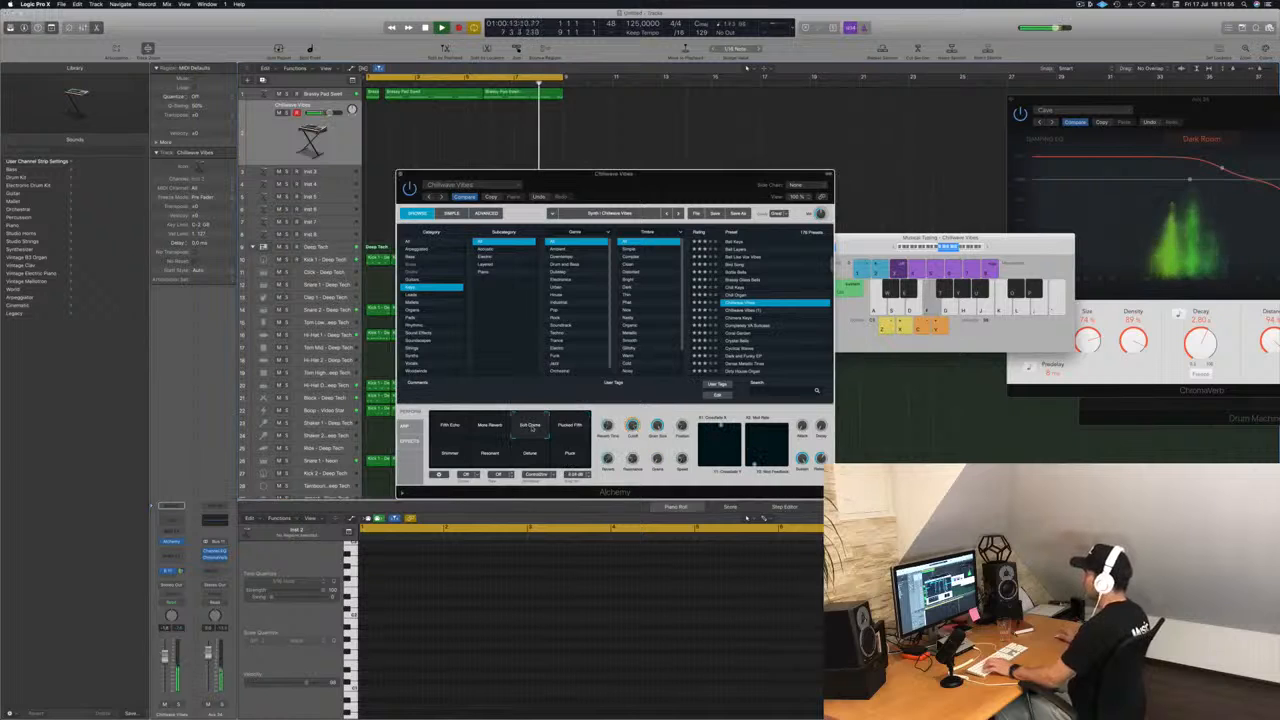
left_click(489, 427)
left_click(489, 453)
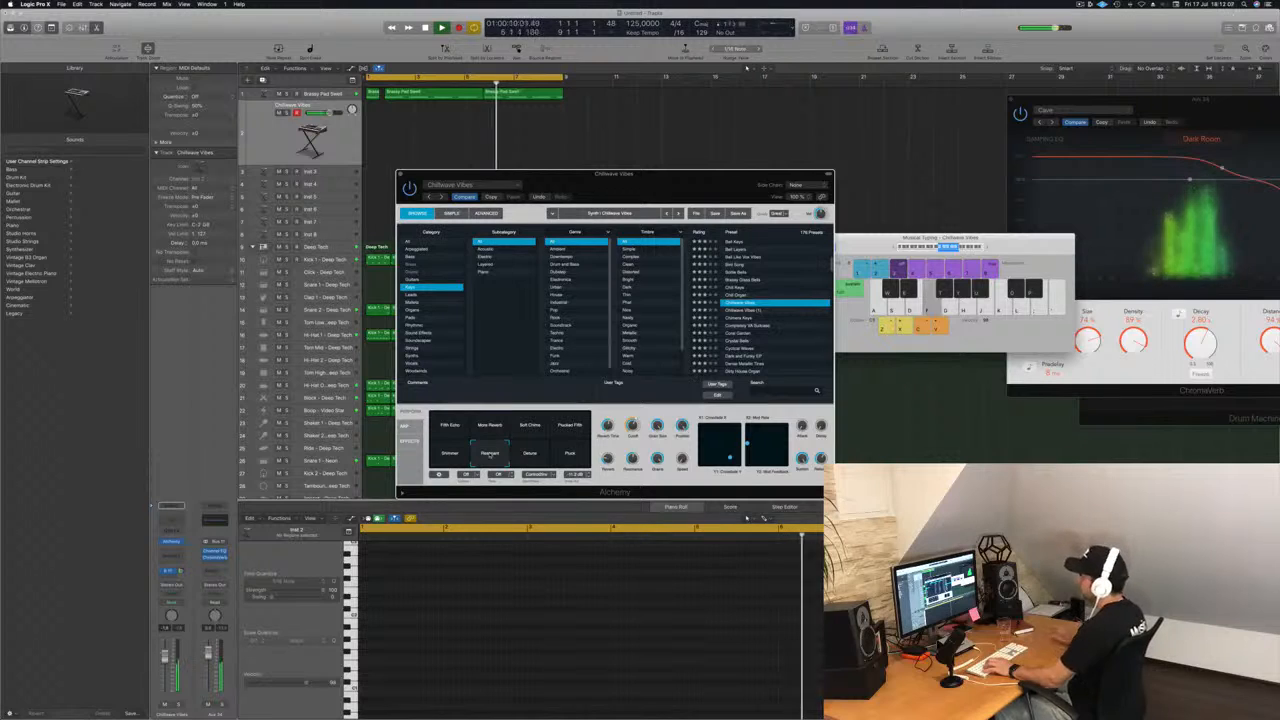
key("s")
left_click(528, 453)
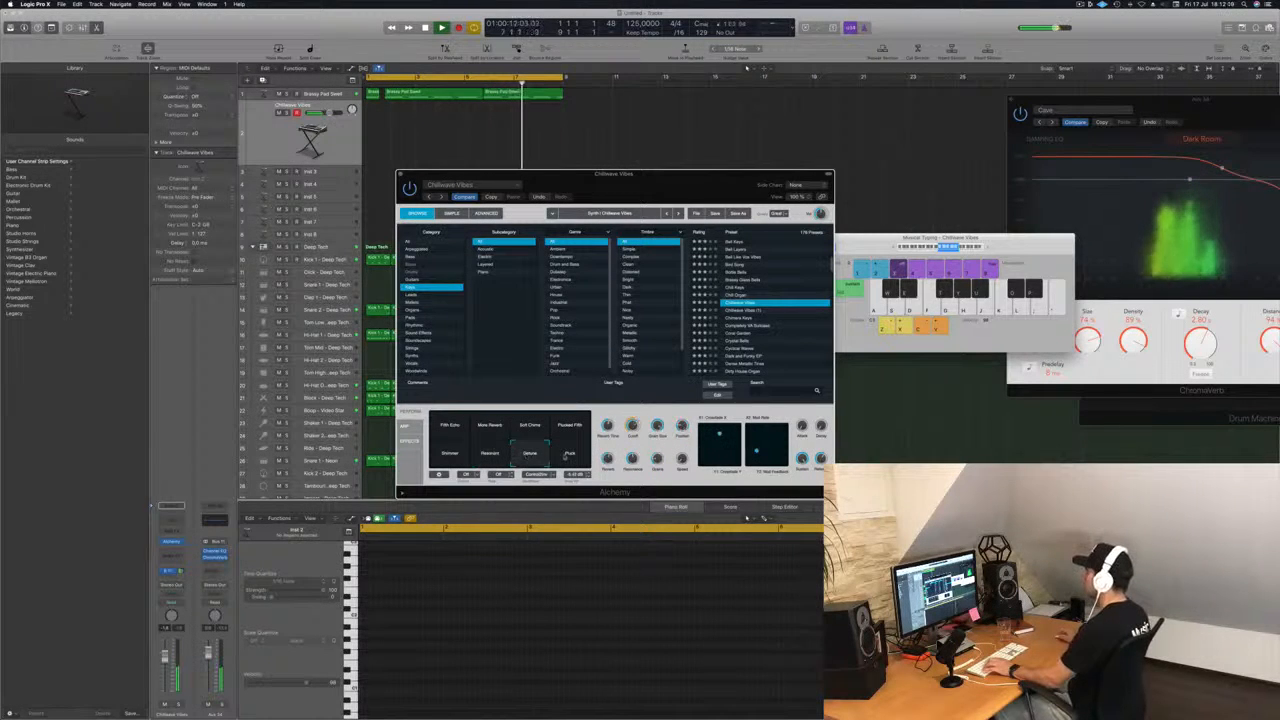
left_click(568, 455)
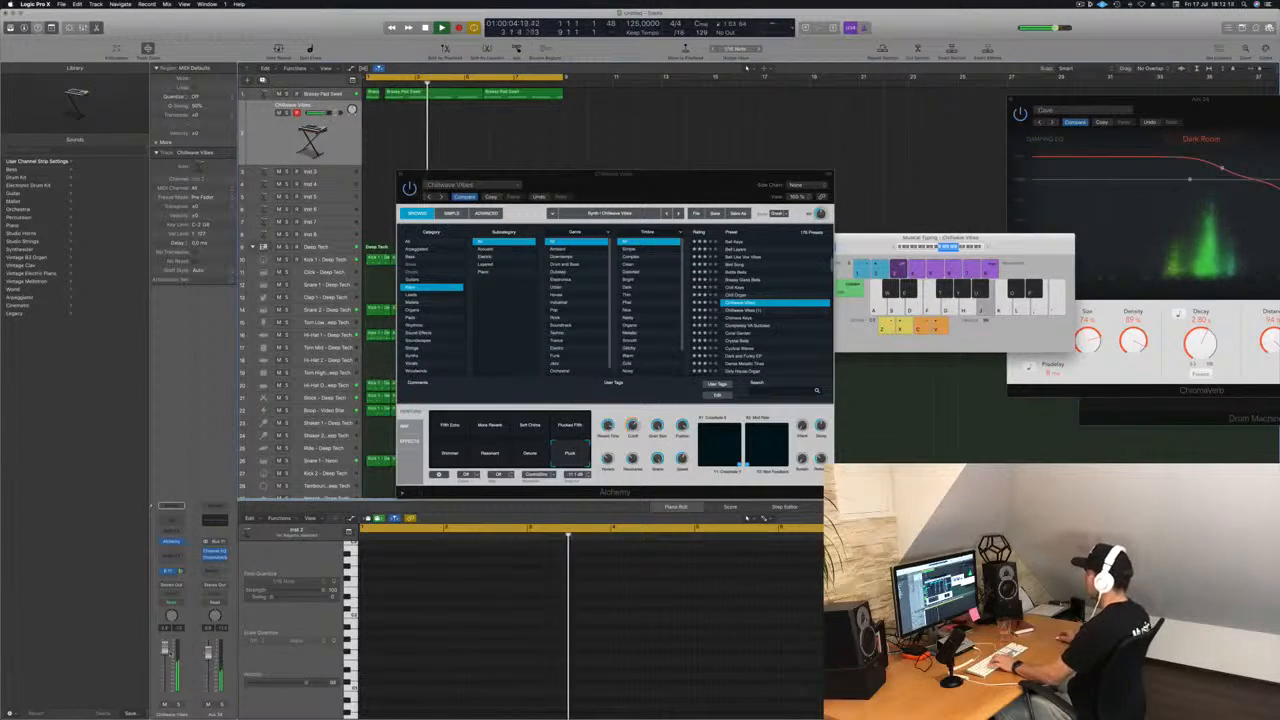
left_click(488, 456)
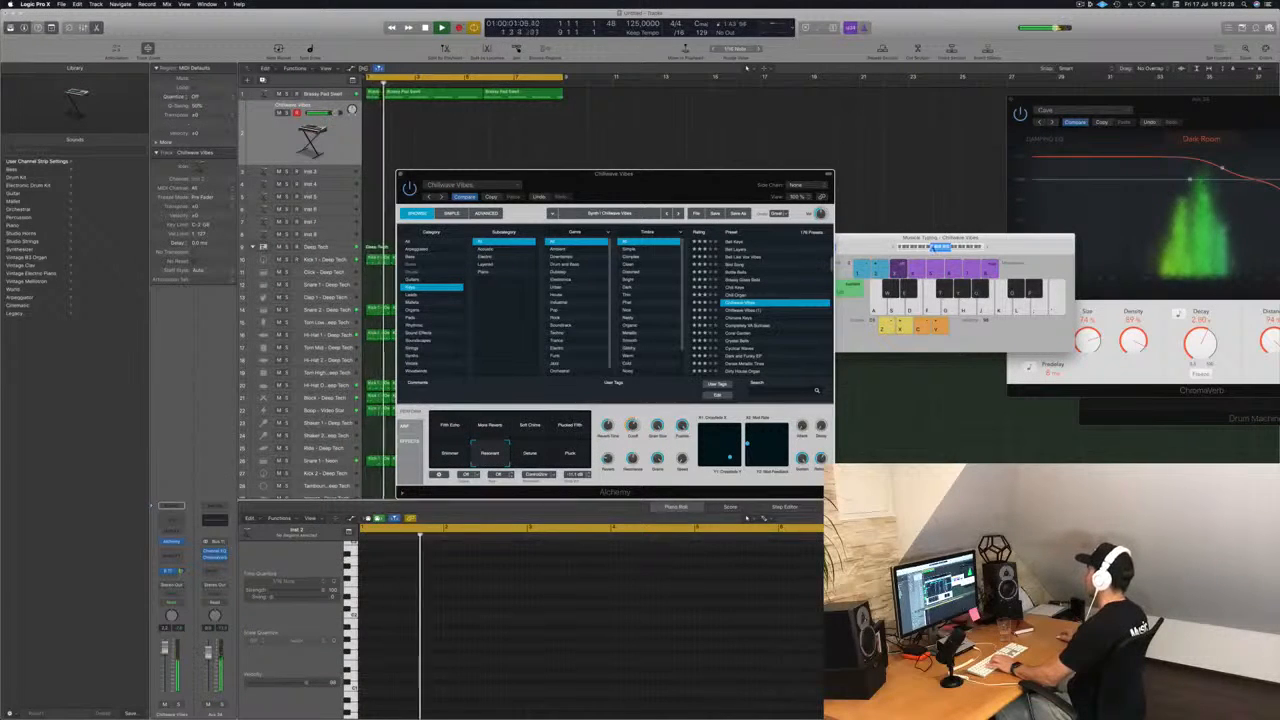
Lower the Musical Typing octave range, reposition its window and record a melody on the Chillwave Vibes track over the cycle.
left_click(934, 248)
left_click_drag(1009, 242, 929, 232)
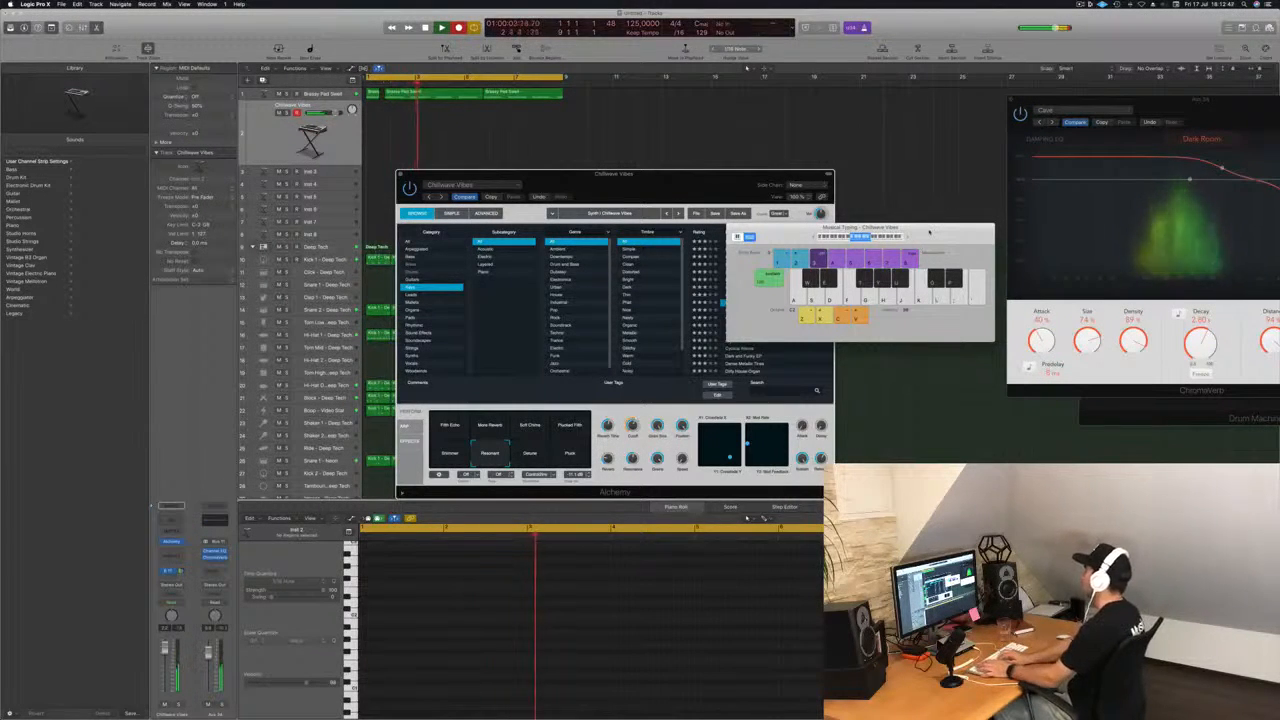
key("space")
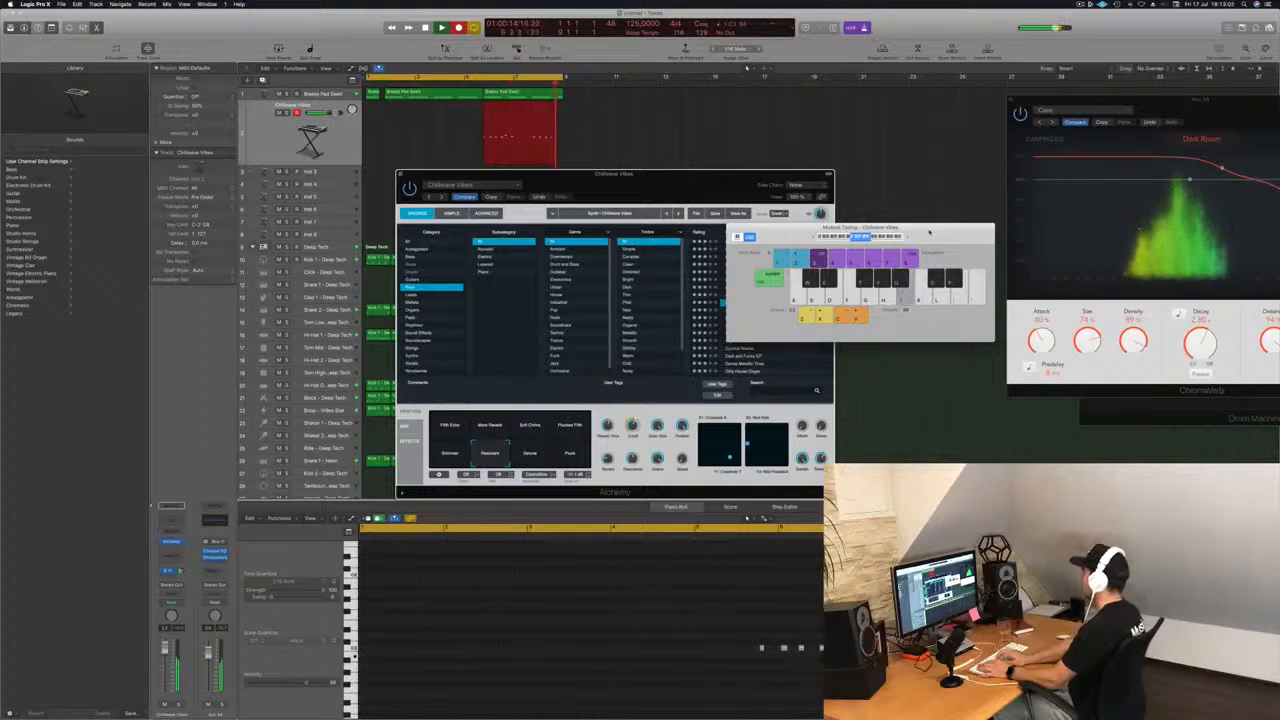
key("space")
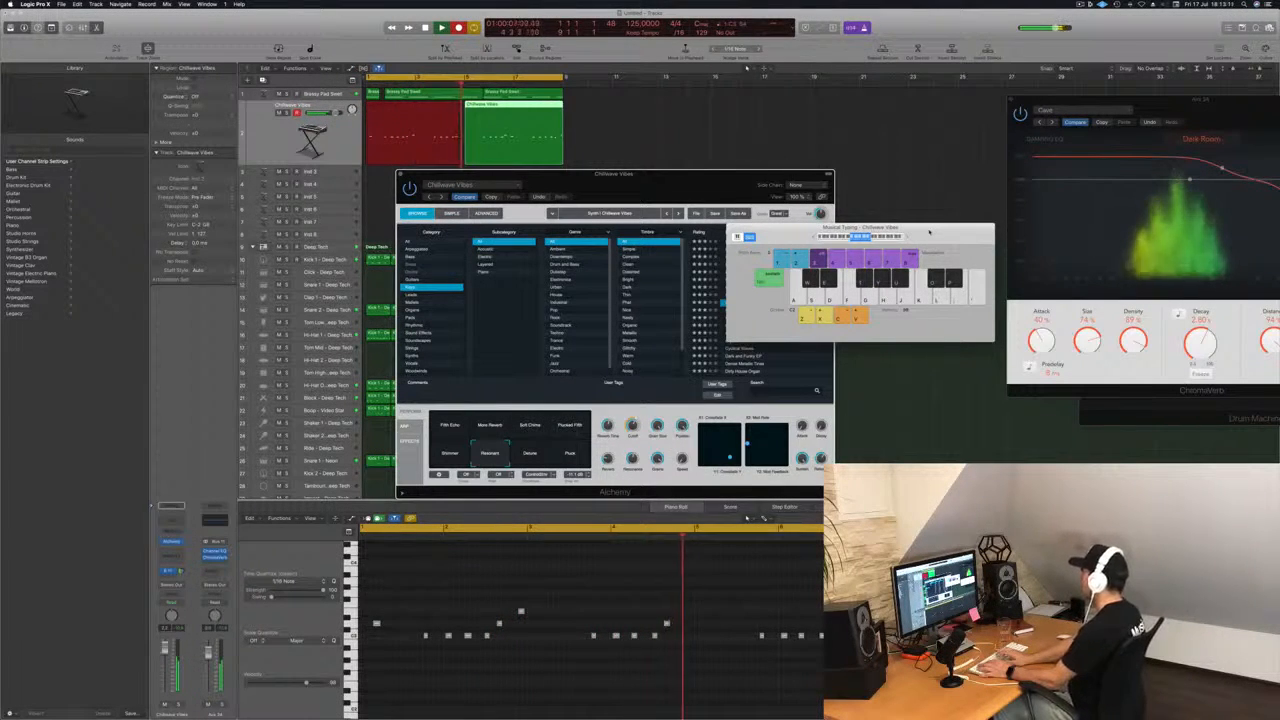
key("space")
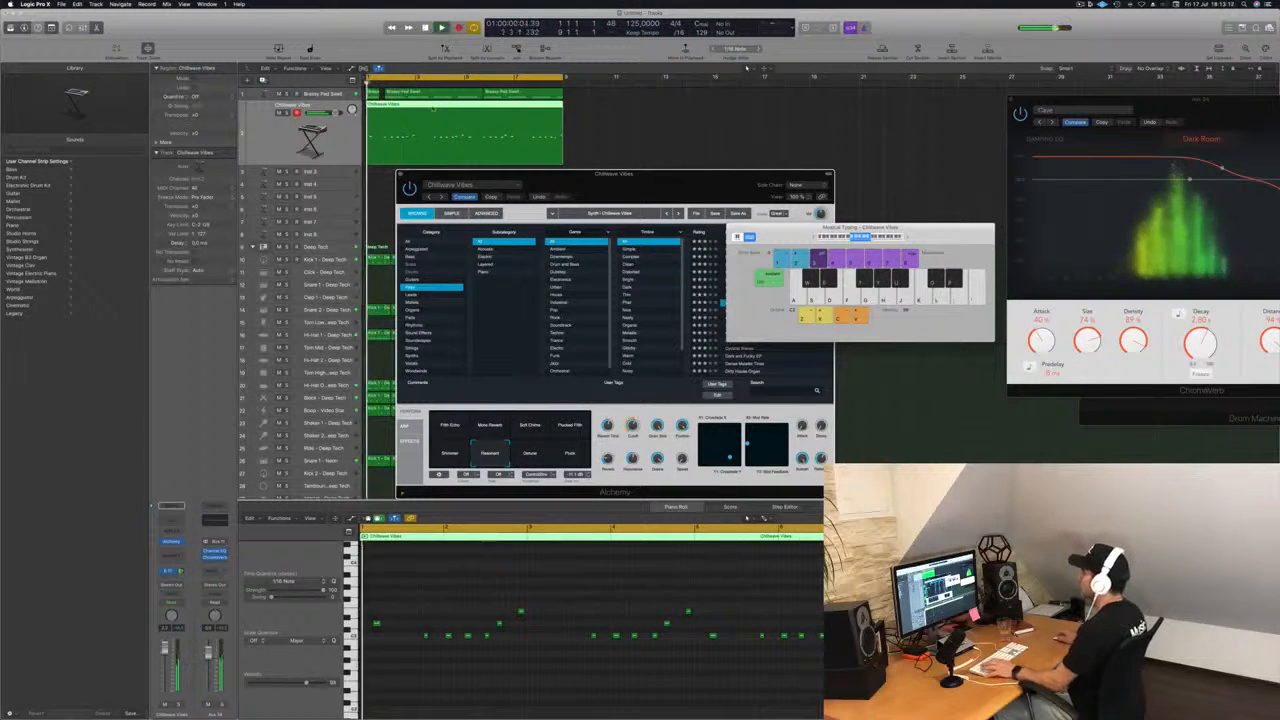
Split the recorded Chillwave Vibes region partway through bar 3 and delete its first part.
left_click(434, 113)
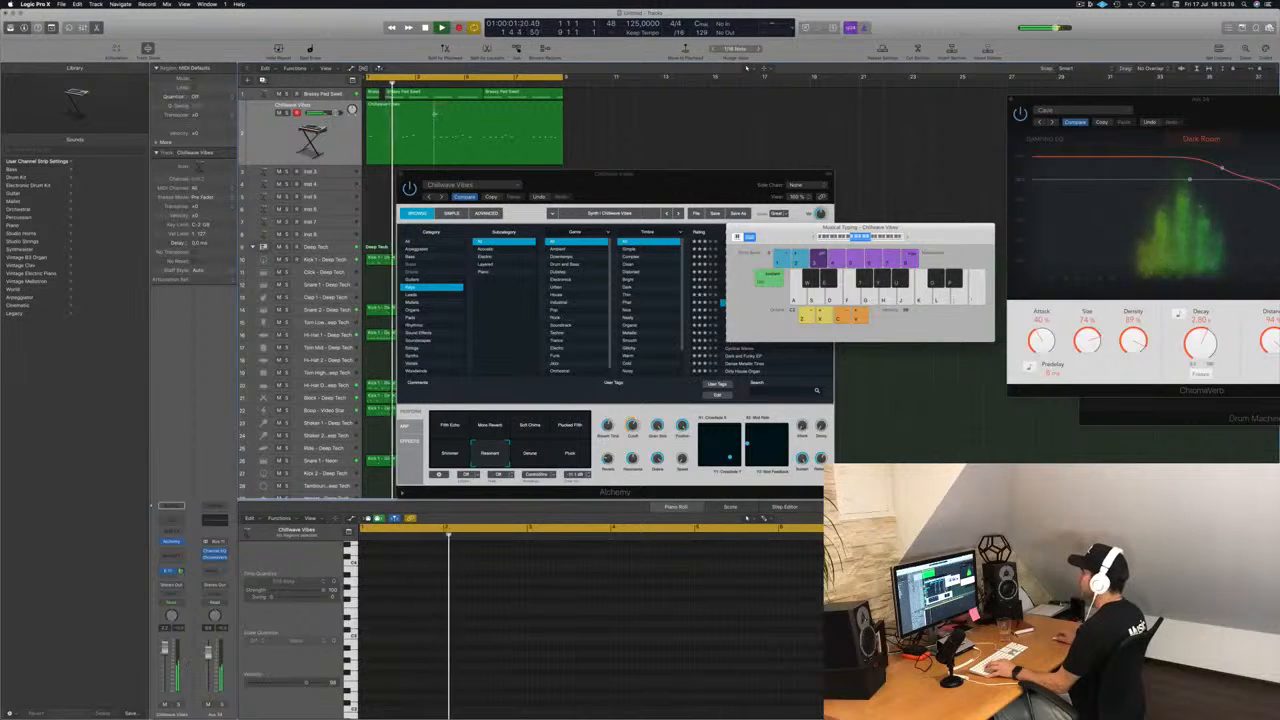
left_click(431, 116)
left_click(411, 118)
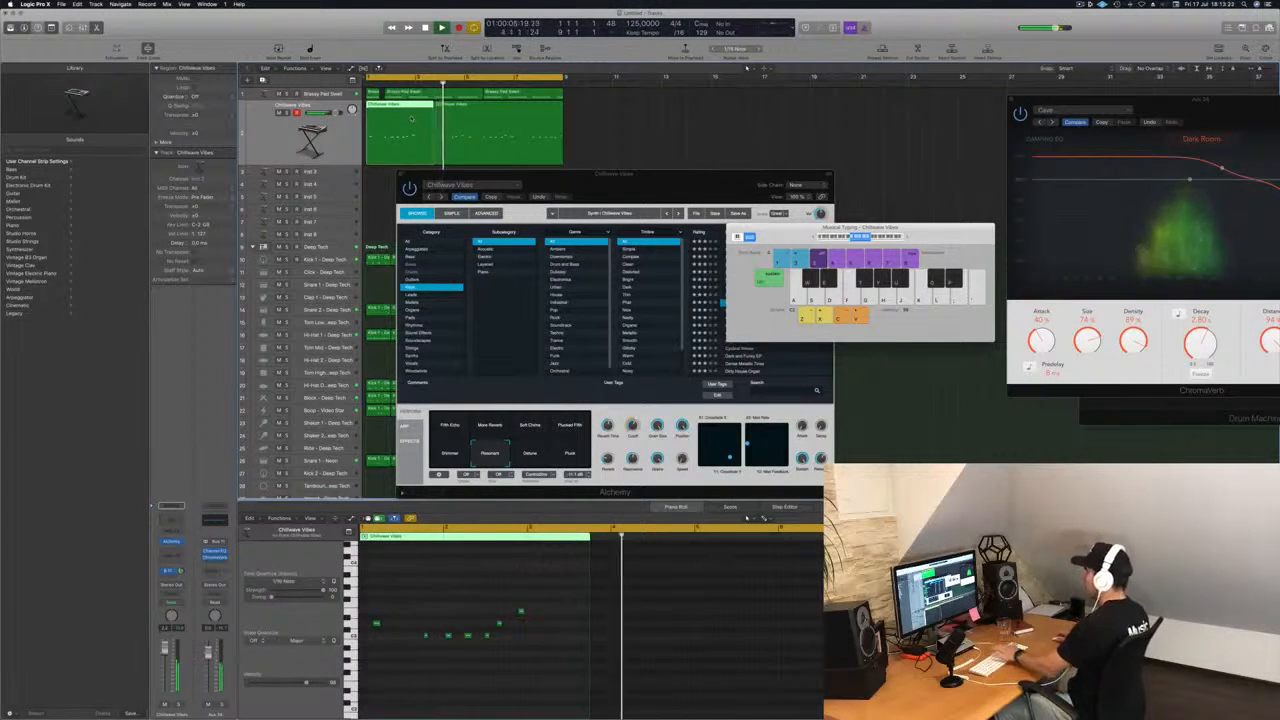
key("Delete")
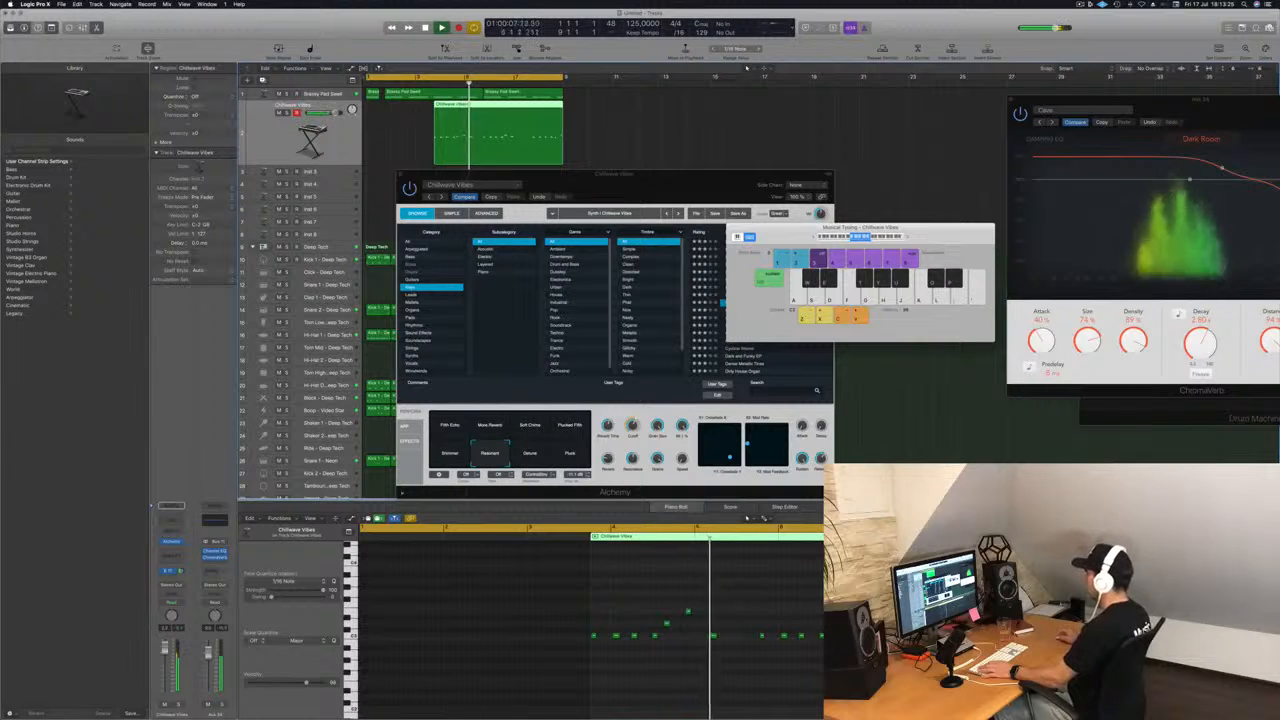
Split the Chillwave Vibes region partway through bar 5, delete its second part and trim the remaining region to two bars.
key("Return")
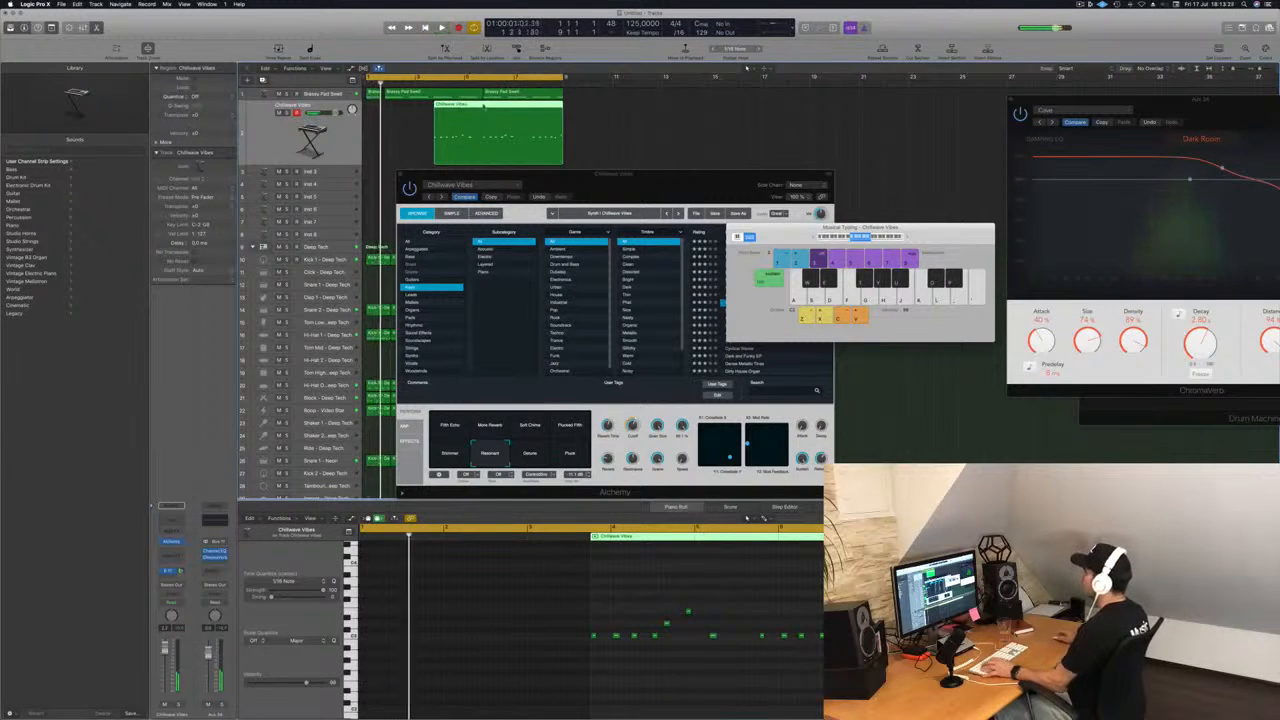
key("Return")
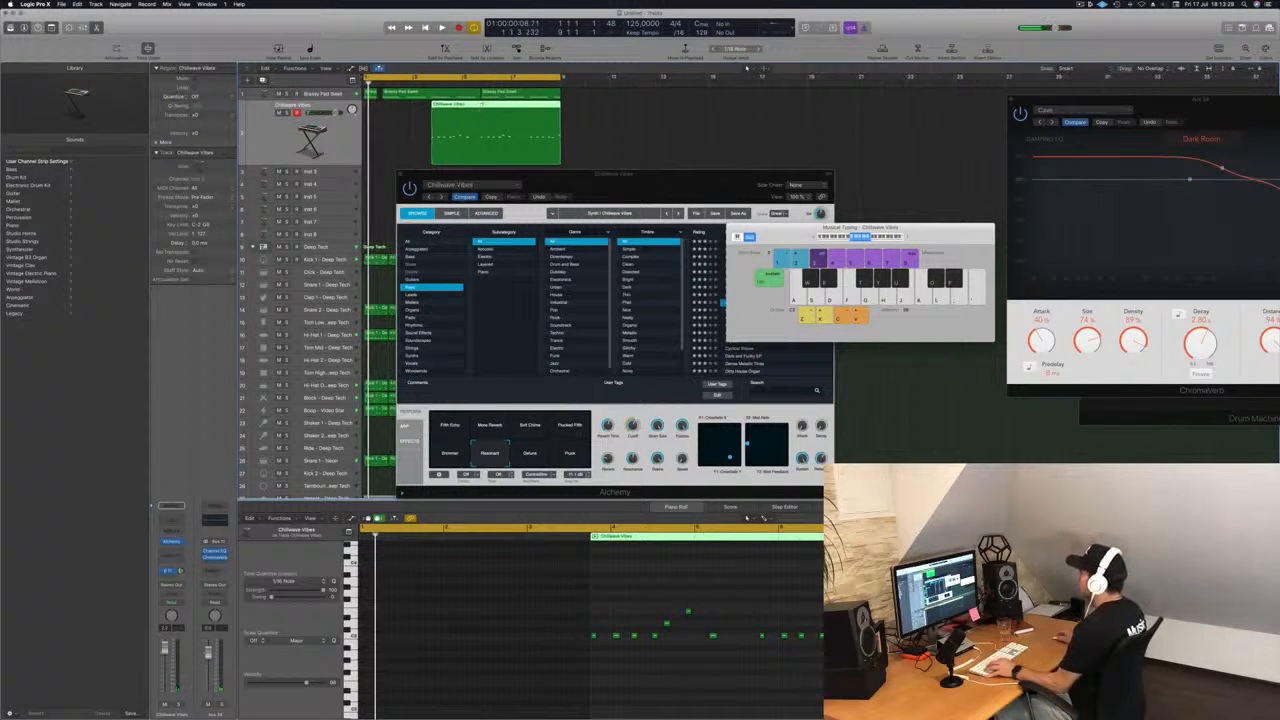
double_click(475, 104, "super")
left_click(483, 109)
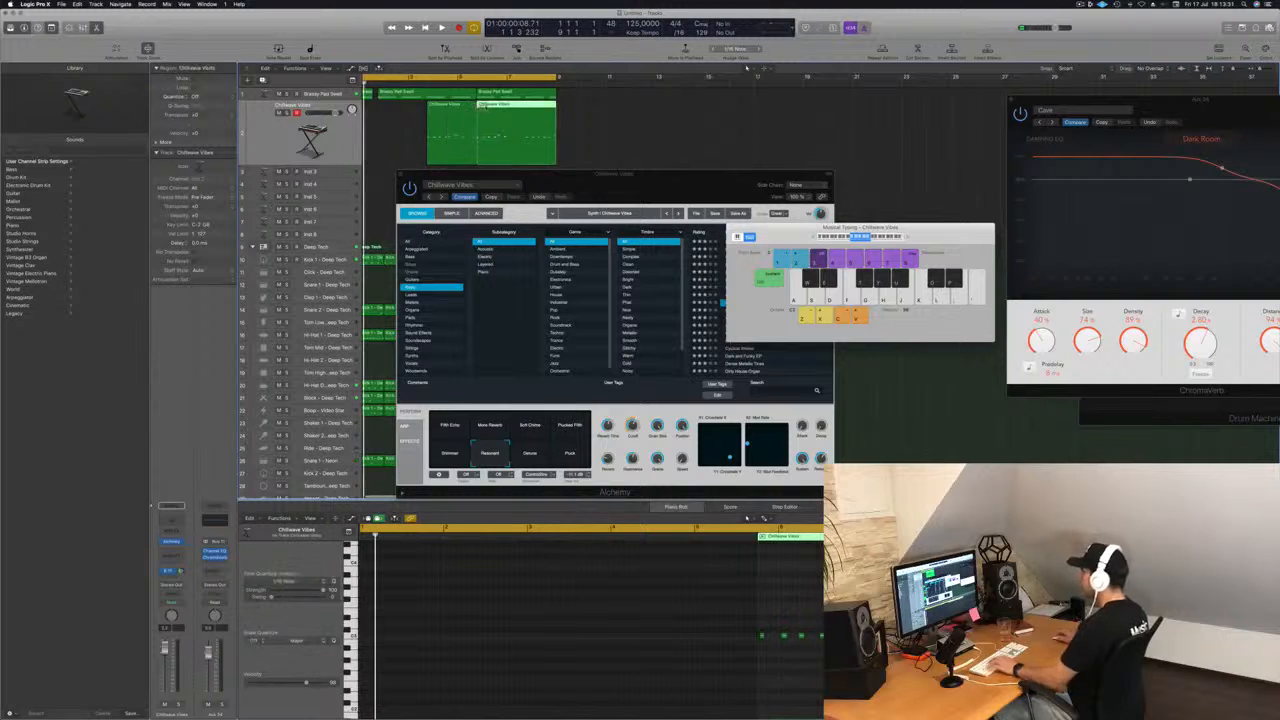
key("Delete")
left_click(467, 115)
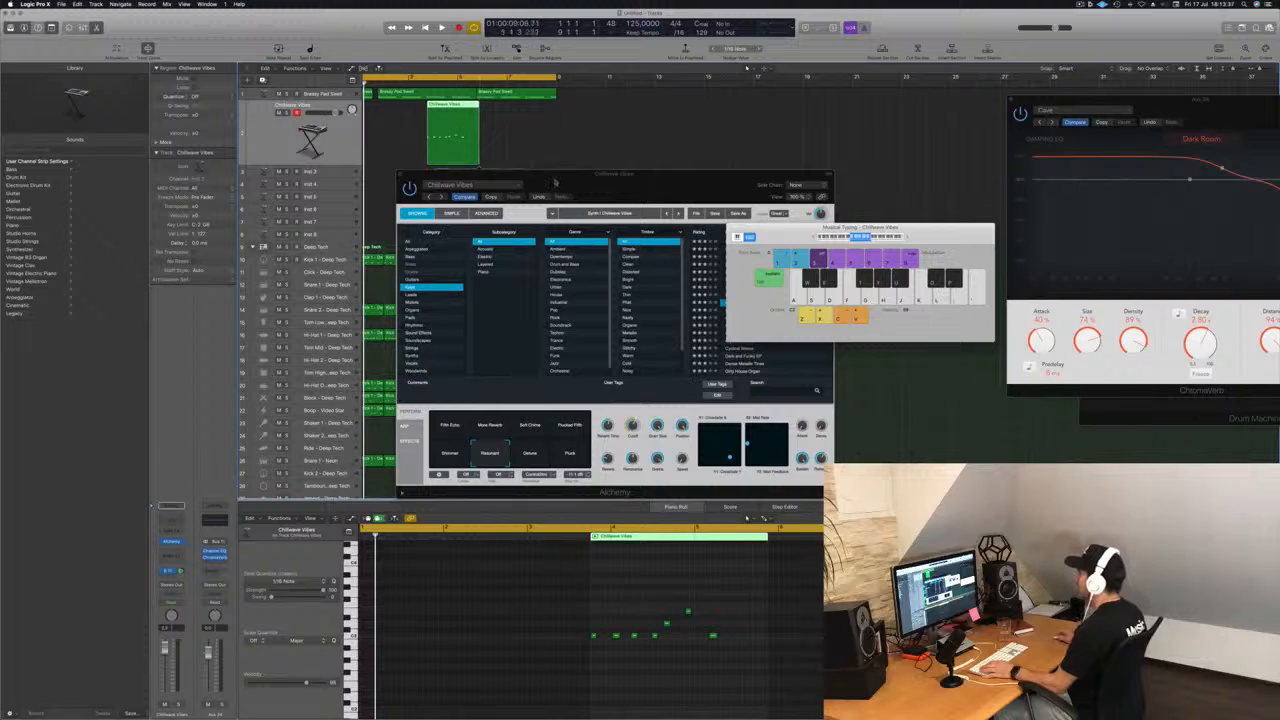
left_click_drag(554, 182, 724, 309)
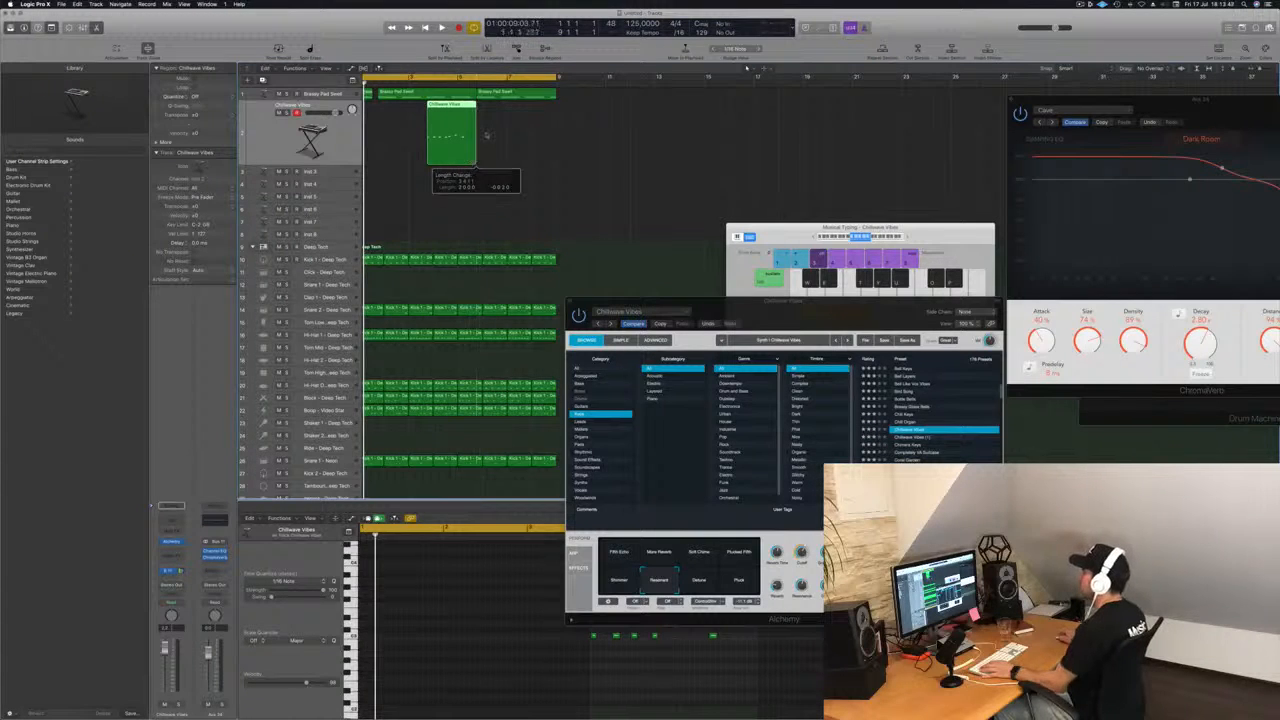
Copy the two-bar Chillwave Vibes region directly in front of itself and repeat the resulting pair once.
key("space")
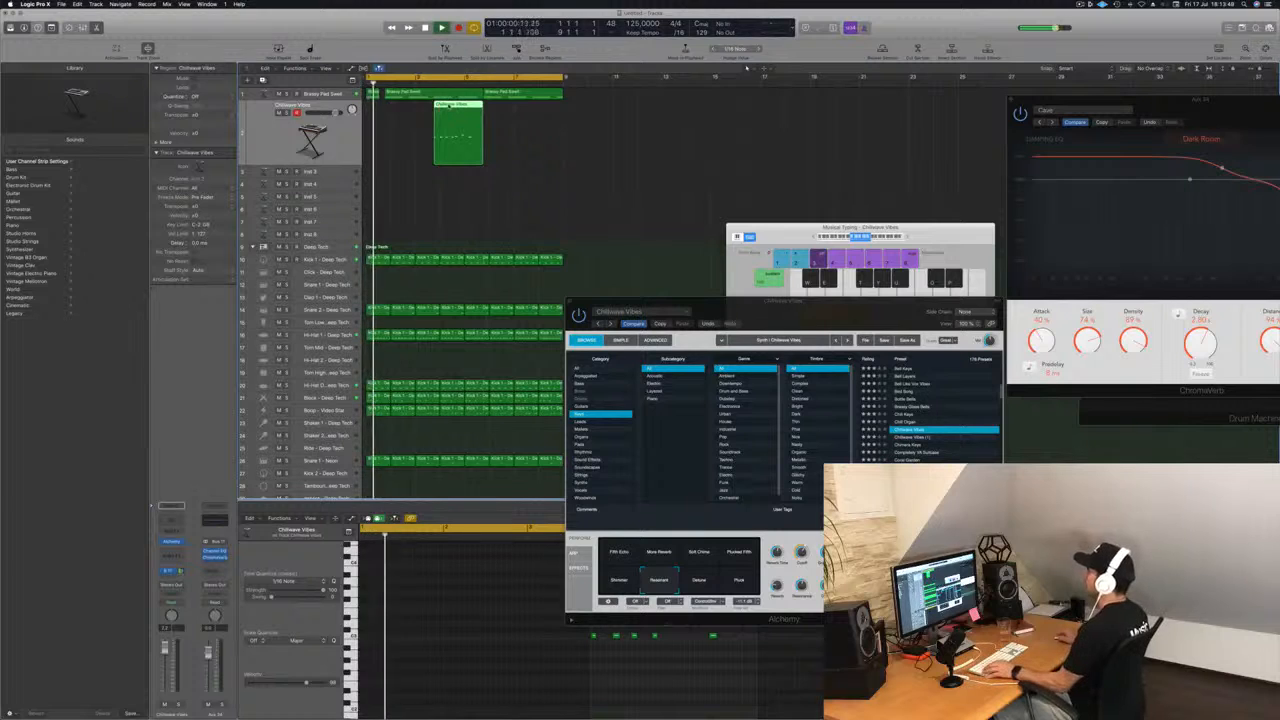
left_click_drag(453, 110, 399, 107)
key("space")
key("space")
left_click_drag(510, 131, 432, 108)
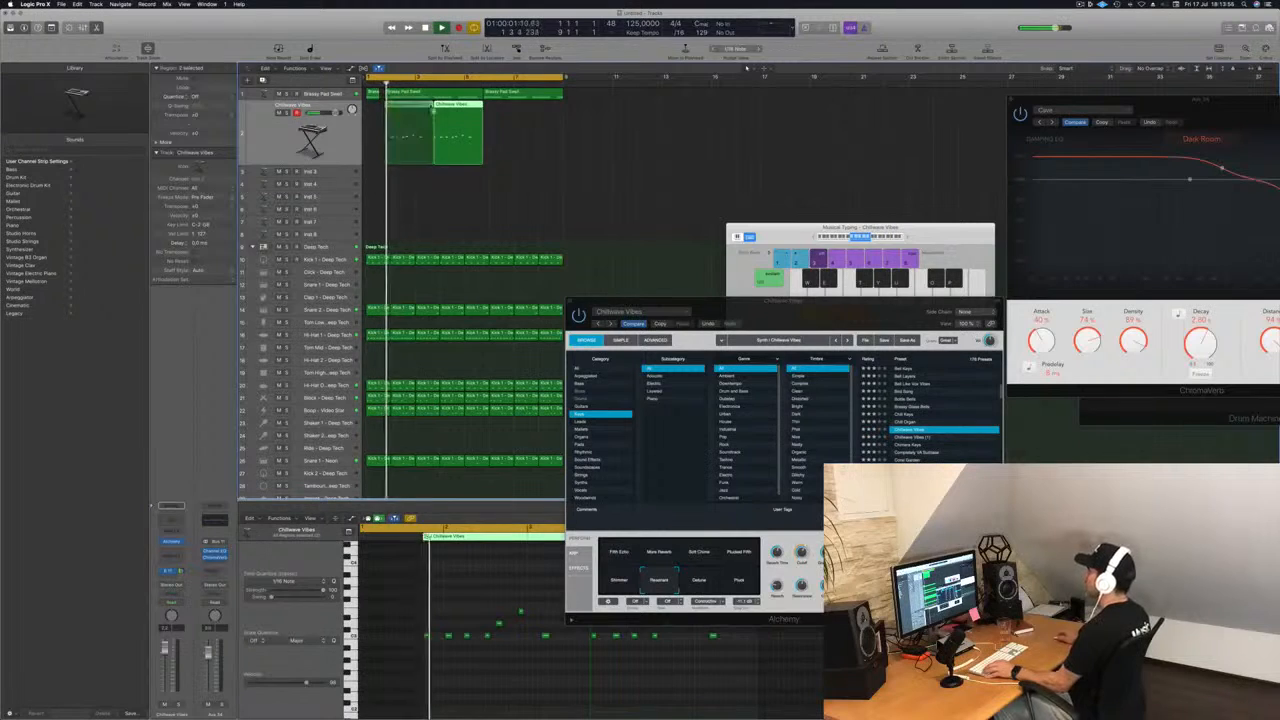
key("super+r")
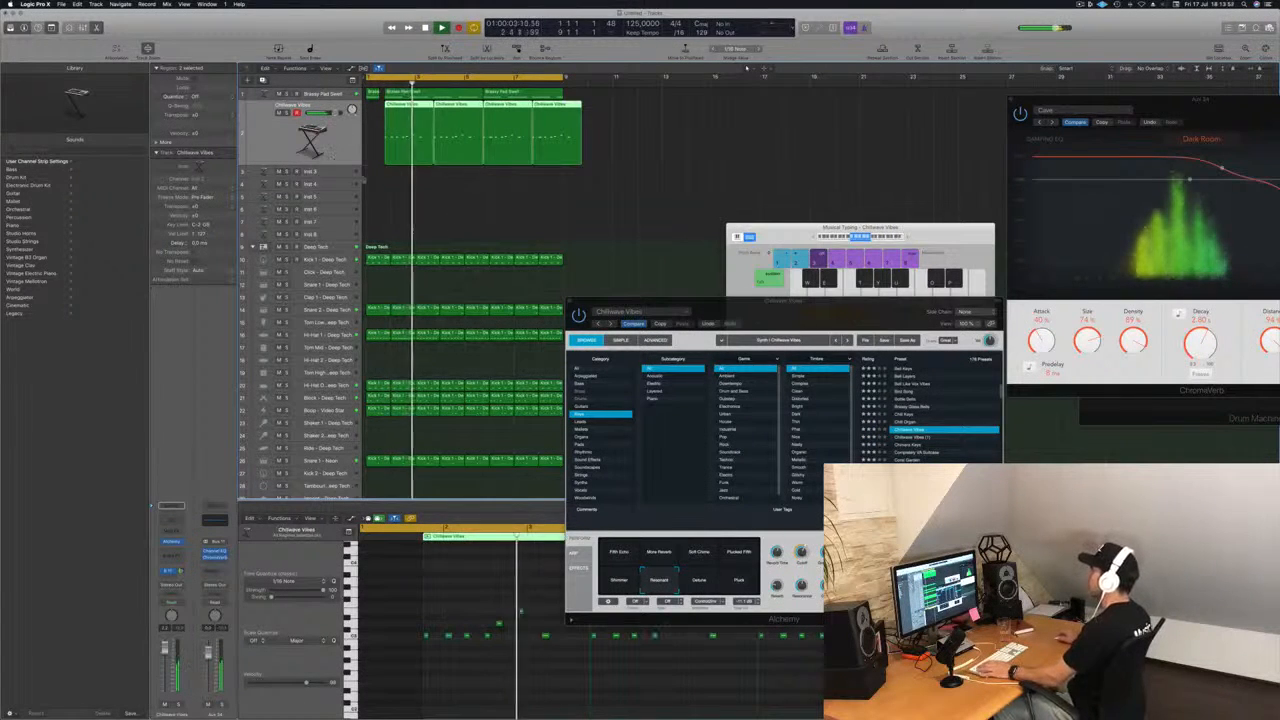
Reposition the Alchemy window and audition the repeated Chillwave Vibes melody over the drum loop.
key("space")
left_click_drag(740, 303, 671, 194)
key("space")
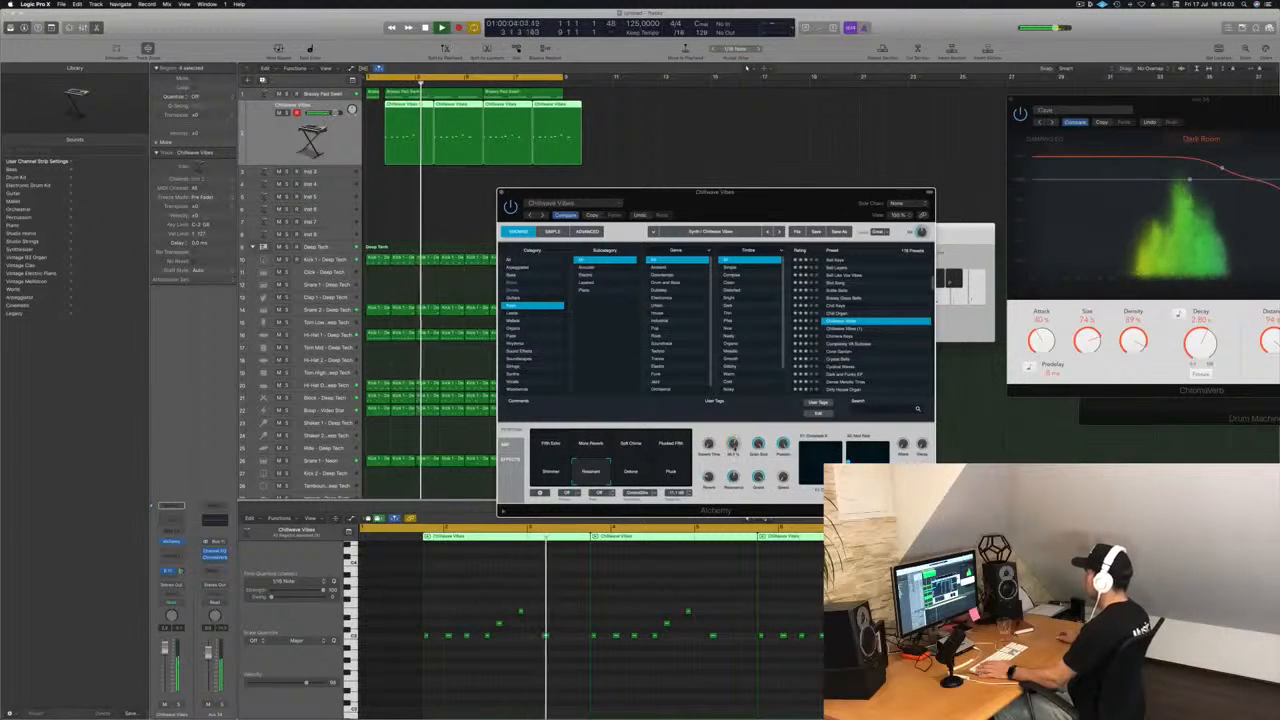
key("space")
key("space")
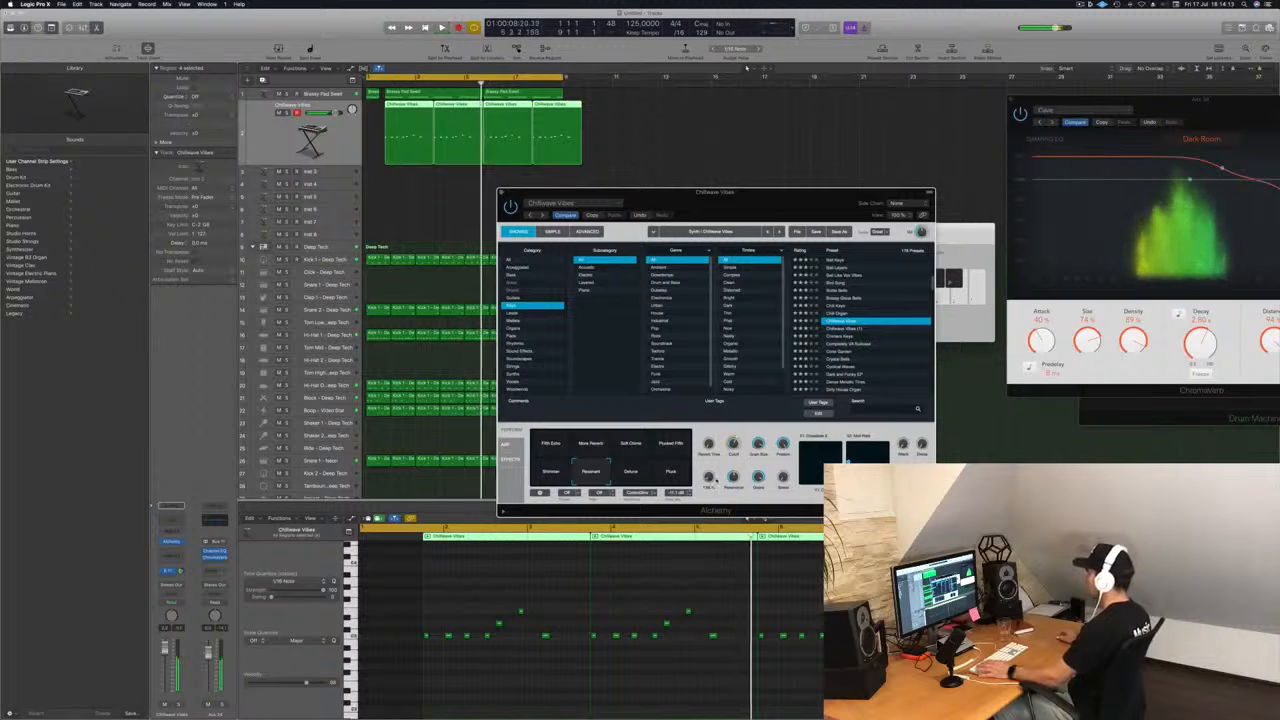
Quantize all notes of the Chillwave Vibes regions to 1/16 in the piano roll.
key("Return")
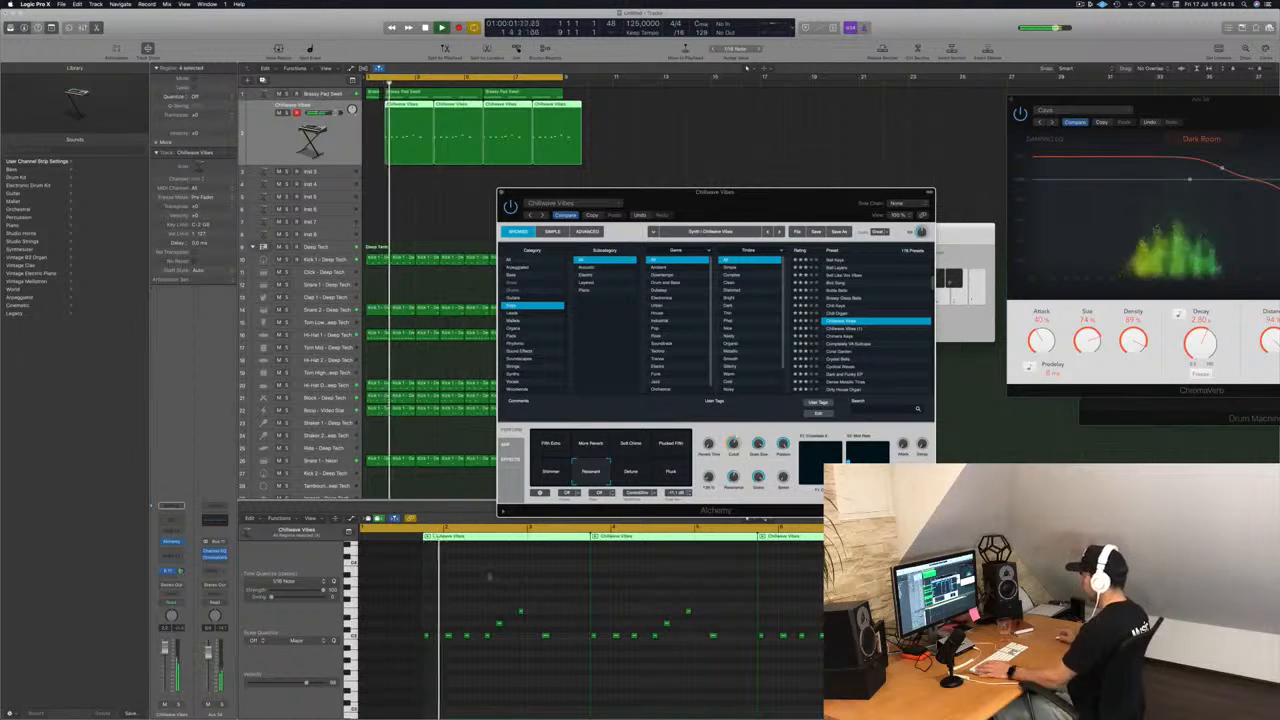
left_click(451, 674)
key("super+a")
key("q")
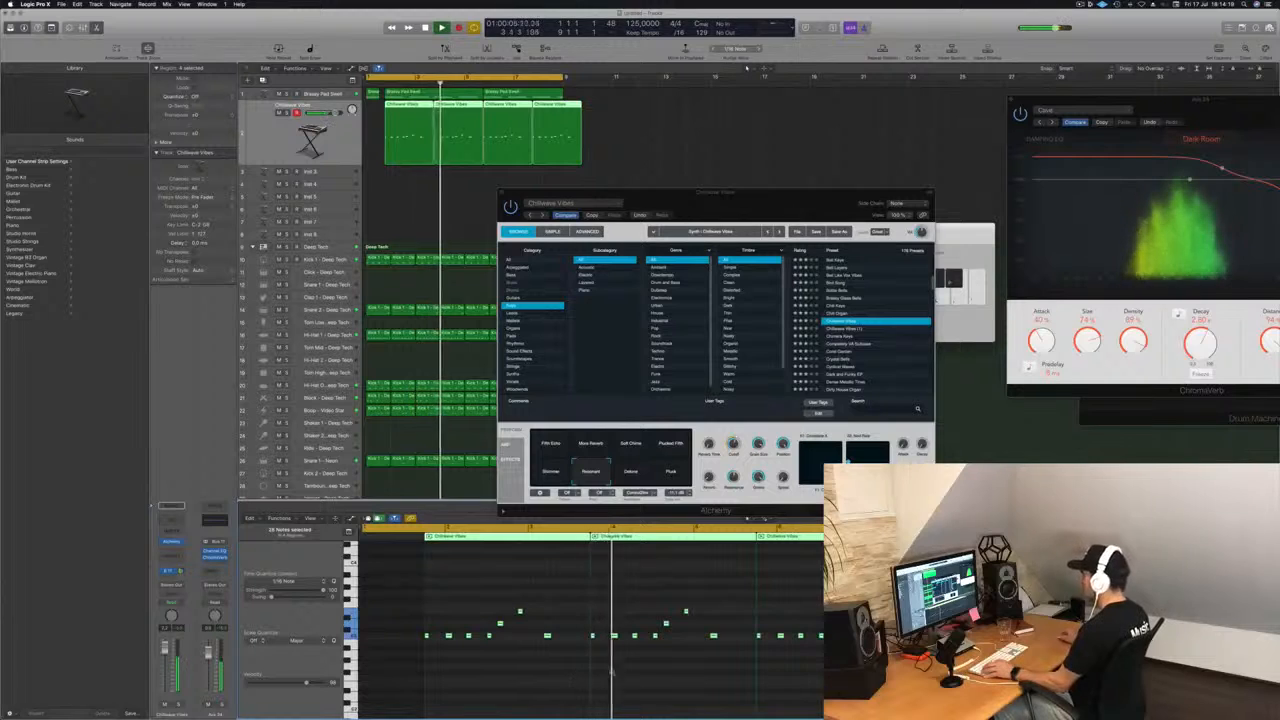
Raise the last note of the second Chillwave Vibes region to the pitch of the melody's highest note.
scroll(688, 673, "left", 2)
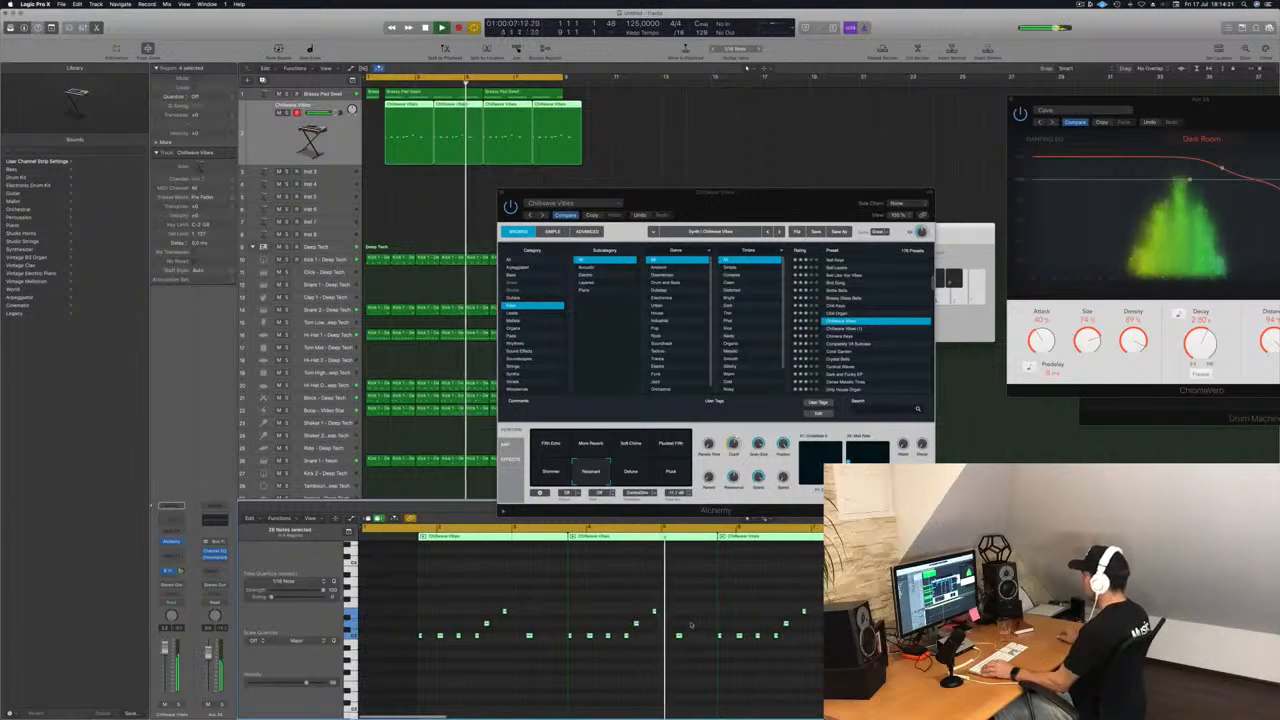
left_click(679, 636)
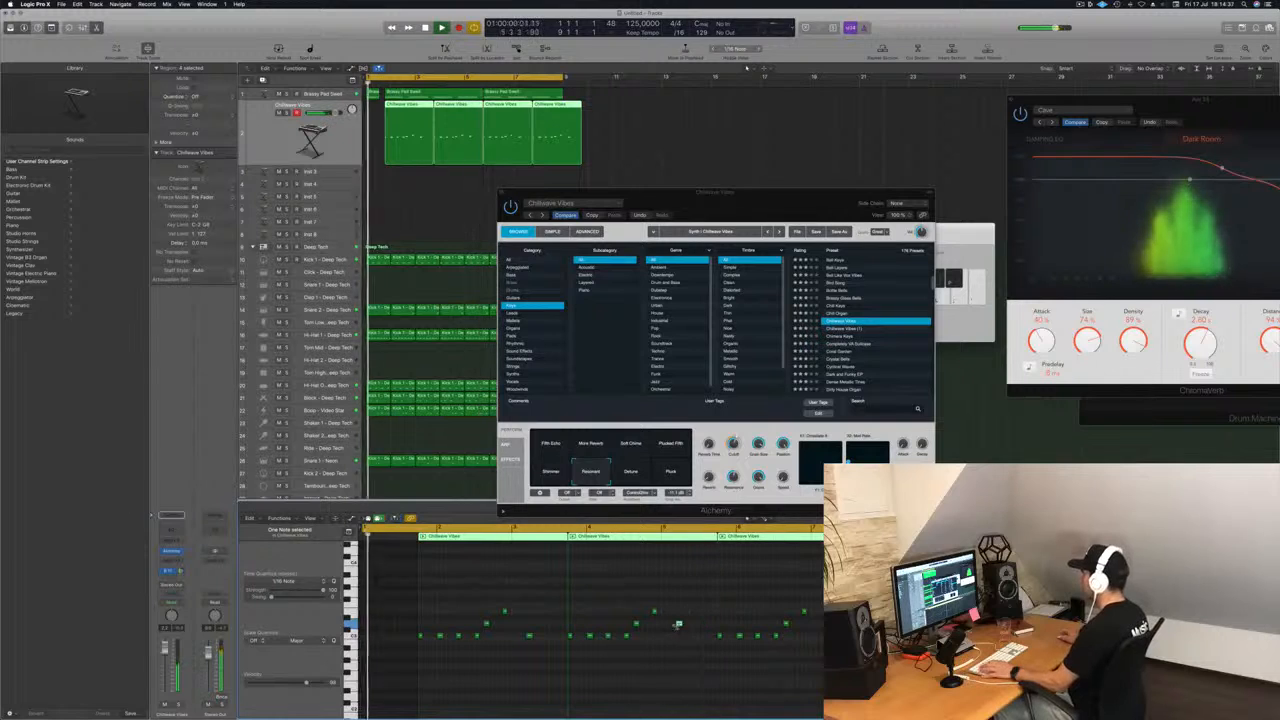
key("alt+Up")
key("alt+Up")
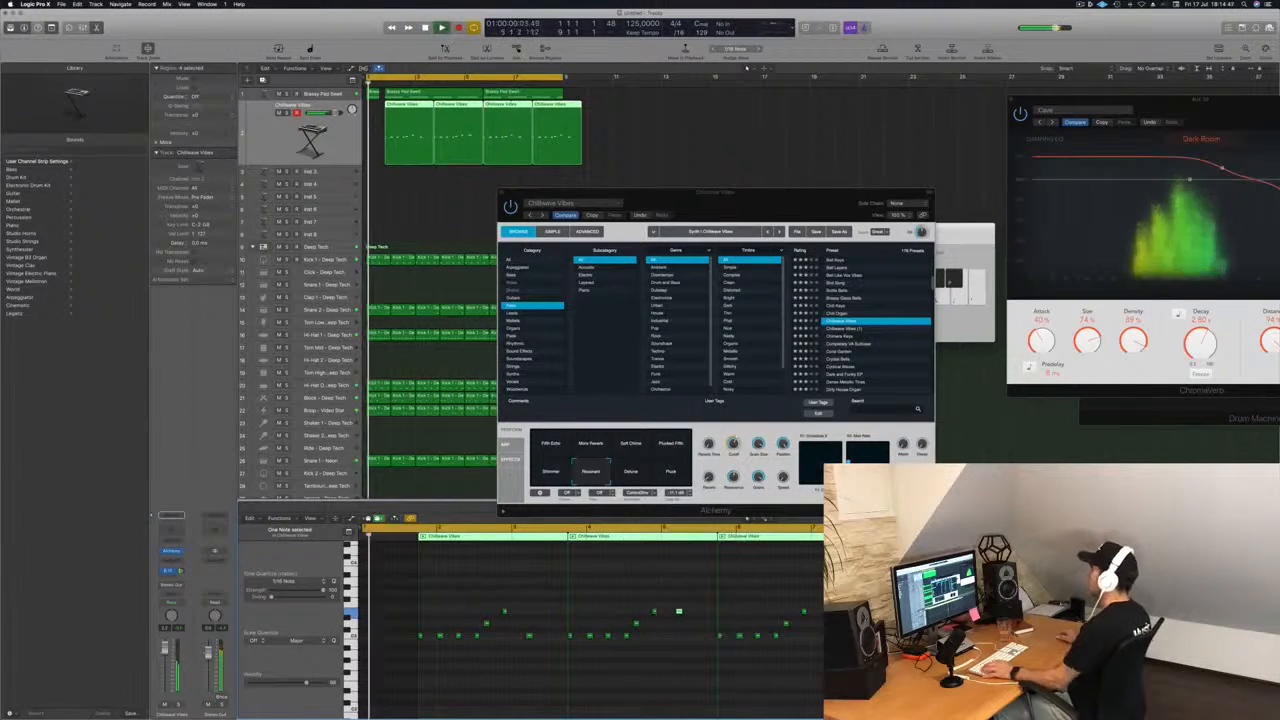
Replace the last two Chillwave Vibes regions with copies of the first two and play back the arrangement.
left_click_drag(648, 118, 501, 145)
key("Delete")
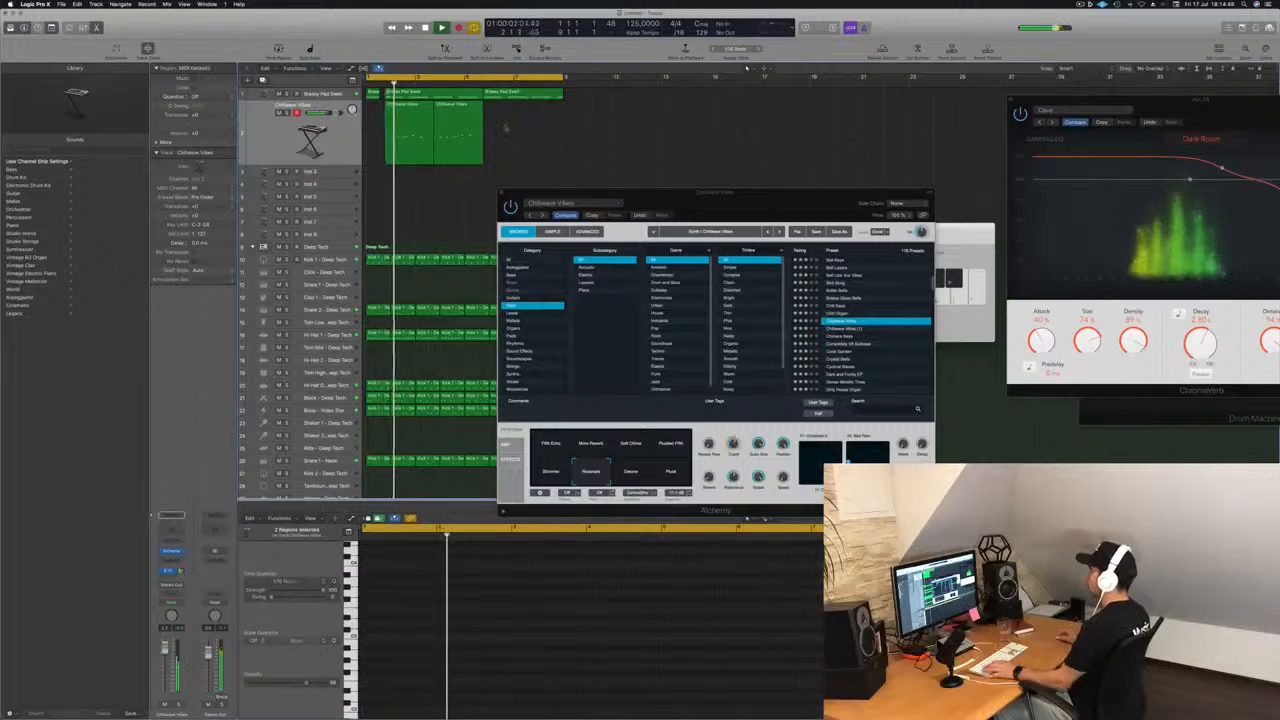
left_click_drag(408, 113, 506, 113)
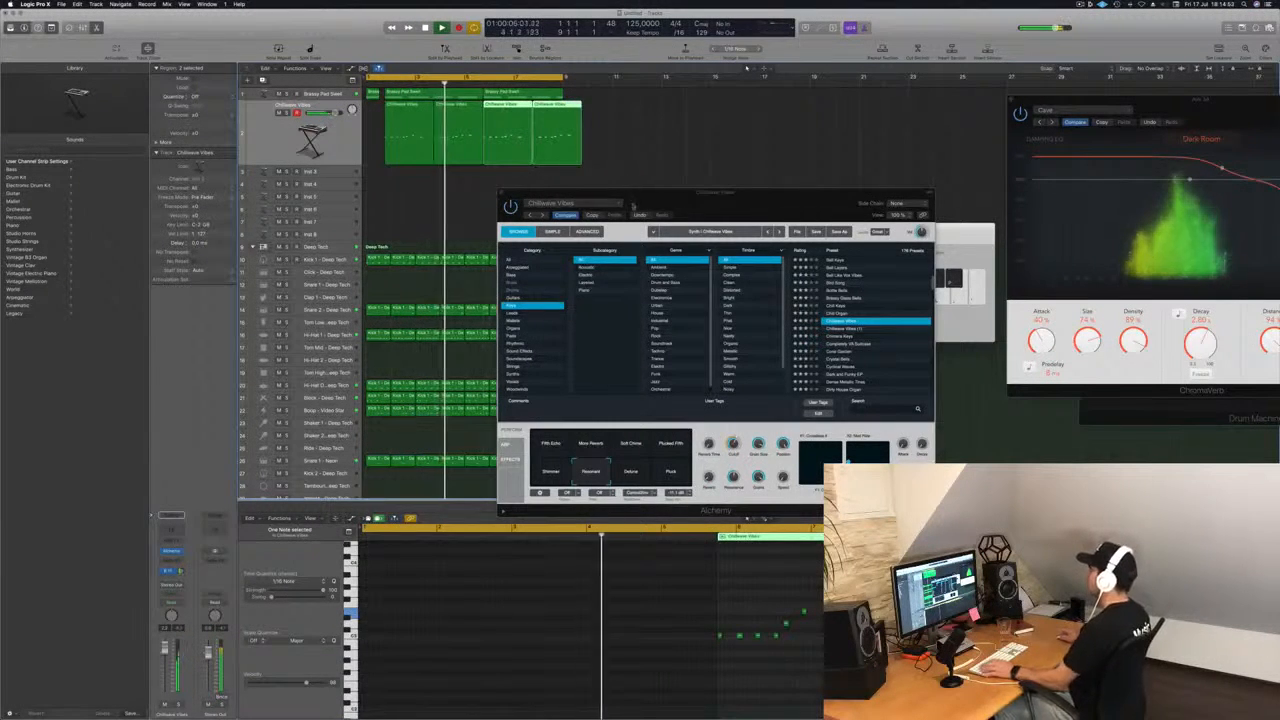
left_click_drag(669, 202, 783, 251)
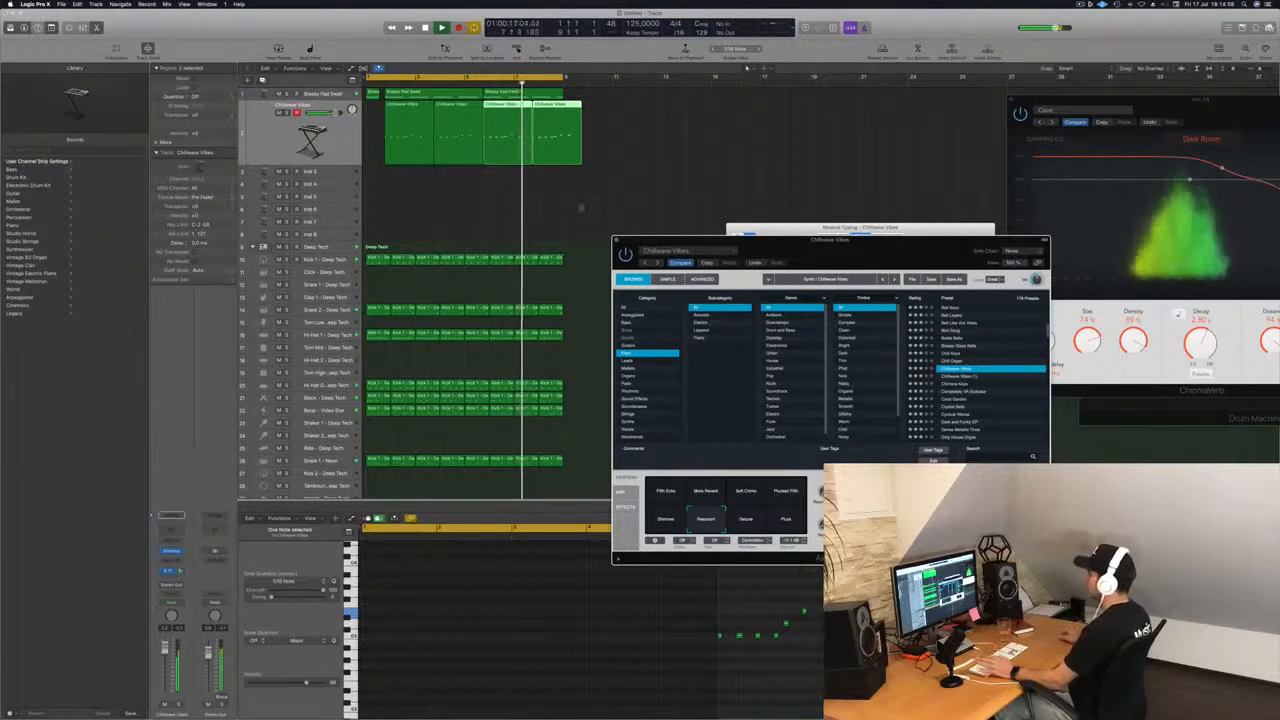
key("space")
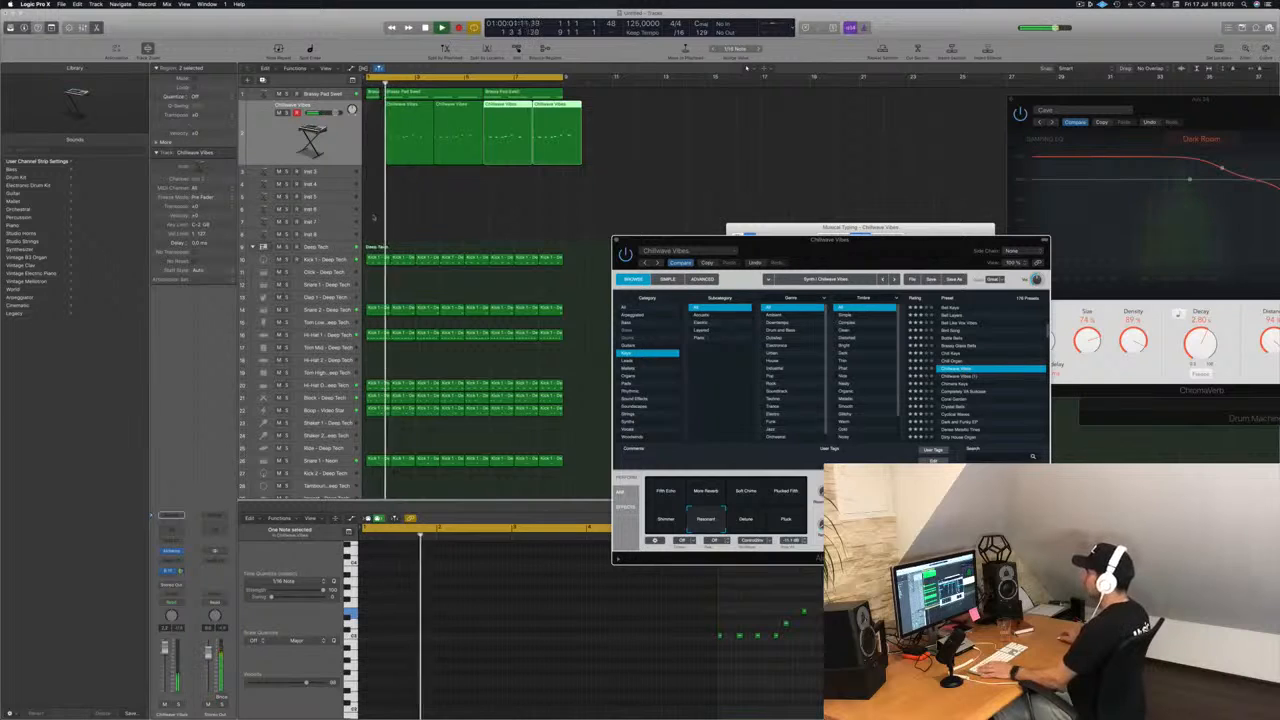
Extend the last Brassy Pad Swell region to the end of the melody and delete the short pad region at bar 1.
left_click(540, 93)
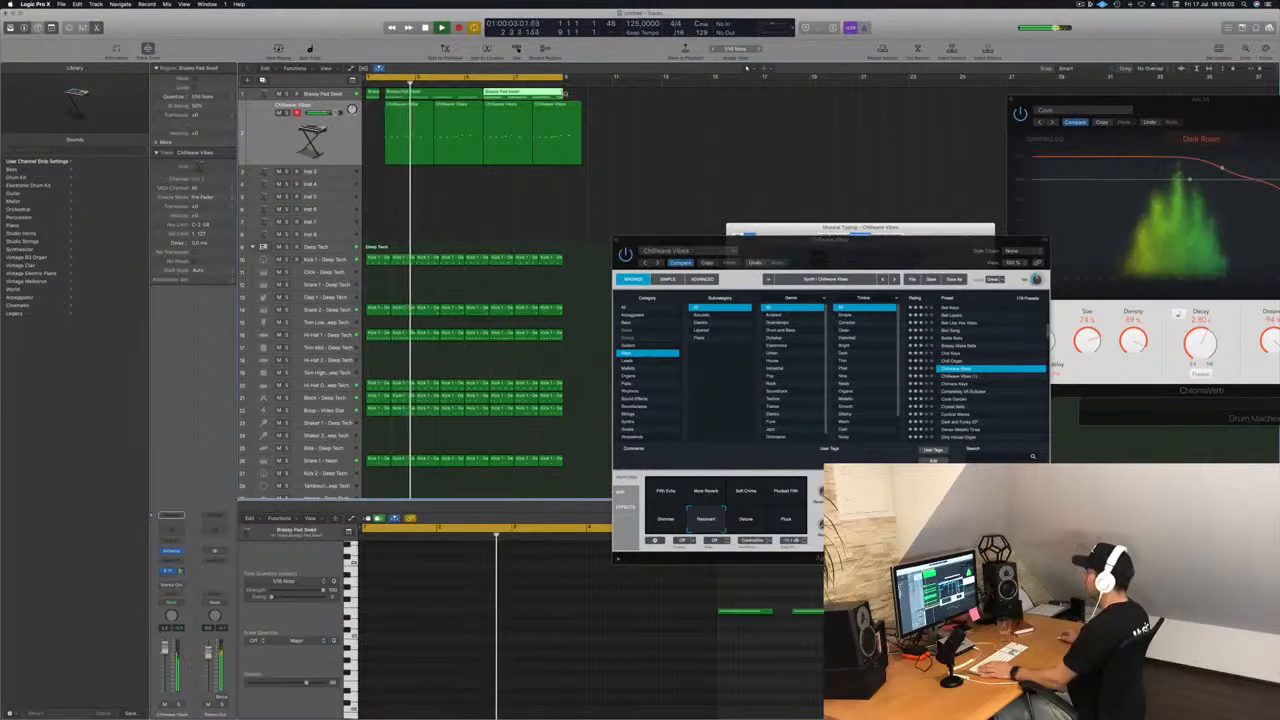
left_click_drag(562, 95, 581, 95)
key("Return")
left_click(373, 94)
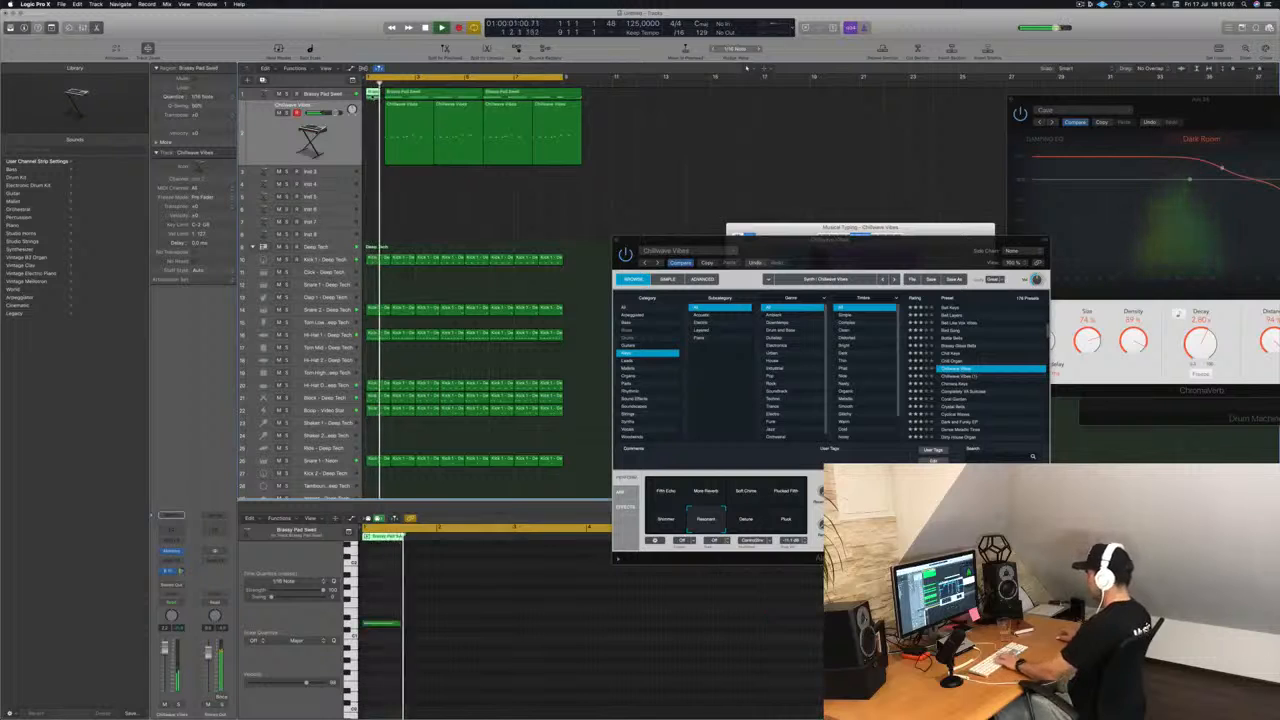
key("Delete")
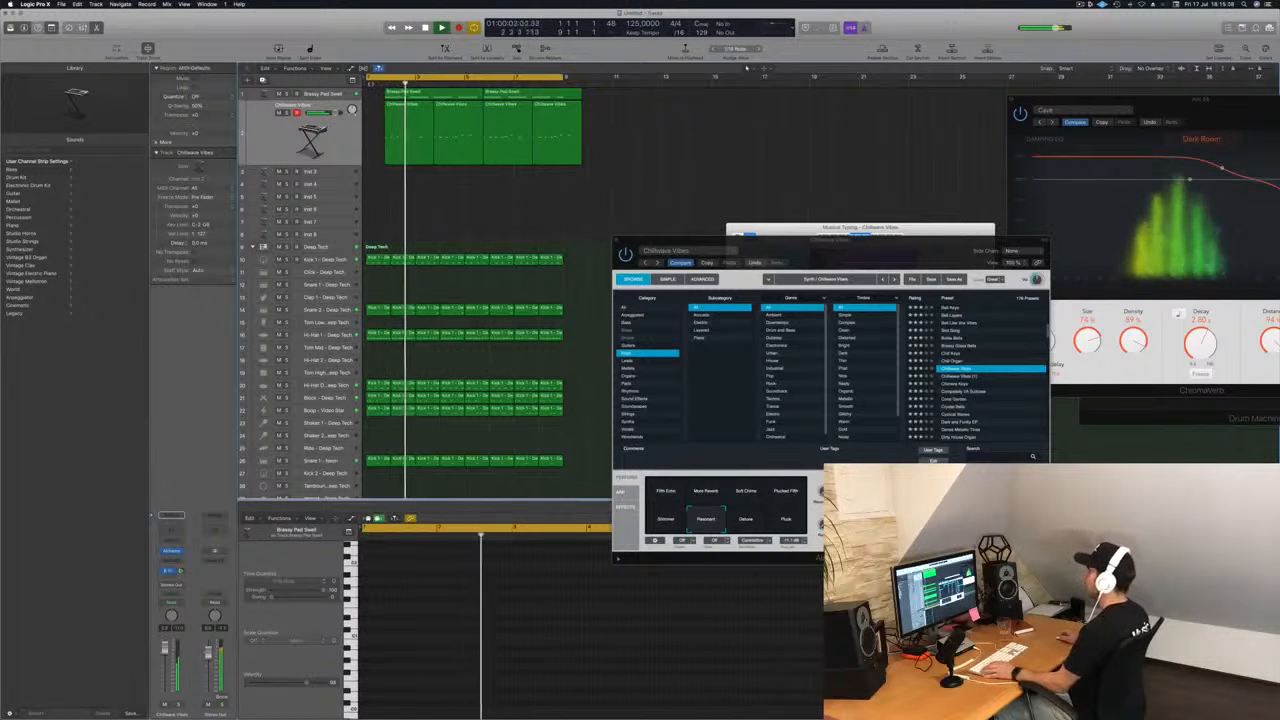
Fit the cycle range to the full span of the pad and melody regions and select a note in the last Brassy Pad Swell region.
left_click_drag(367, 78, 385, 79)
key("Return")
key("super+Right")
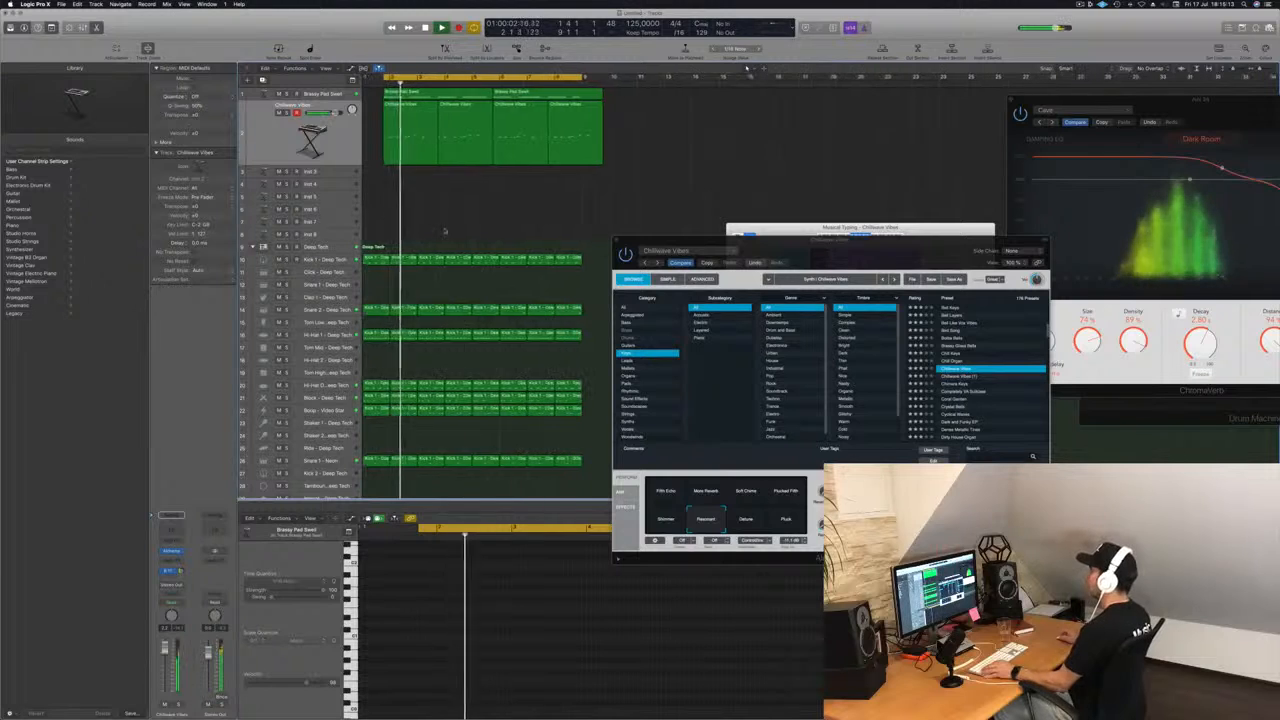
key("super+Left")
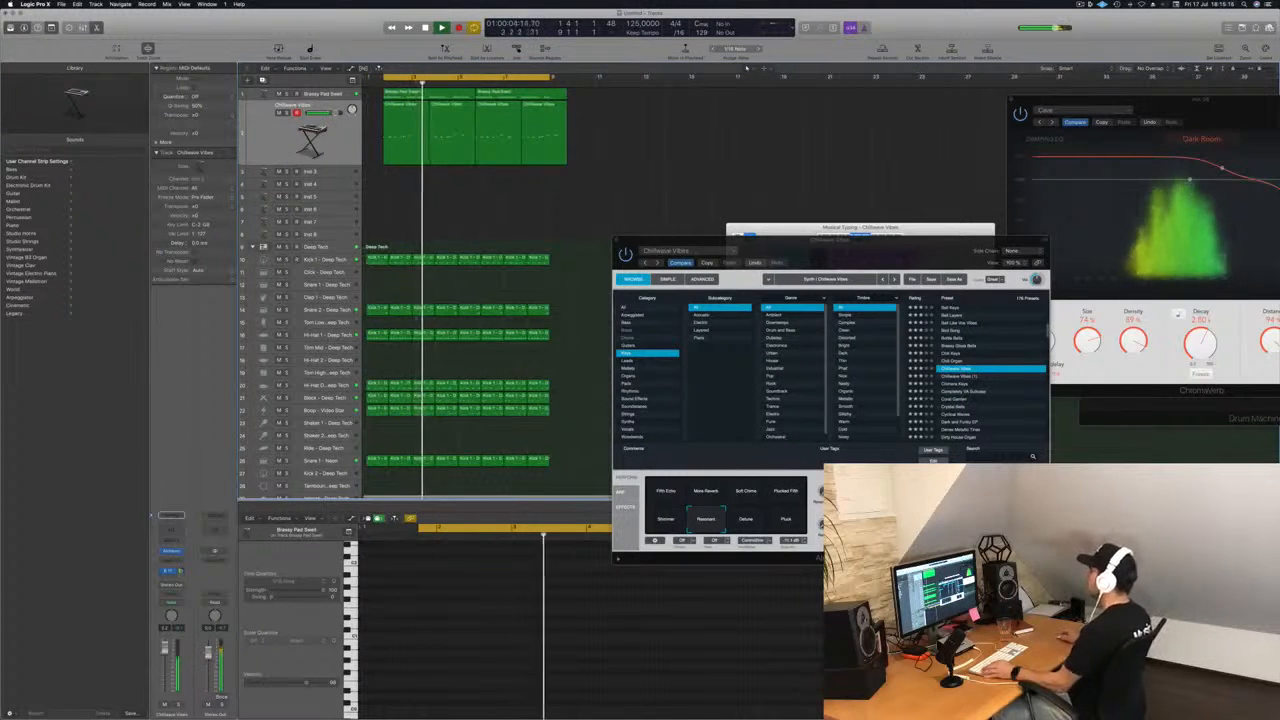
left_click_drag(553, 78, 566, 79)
left_click(545, 97)
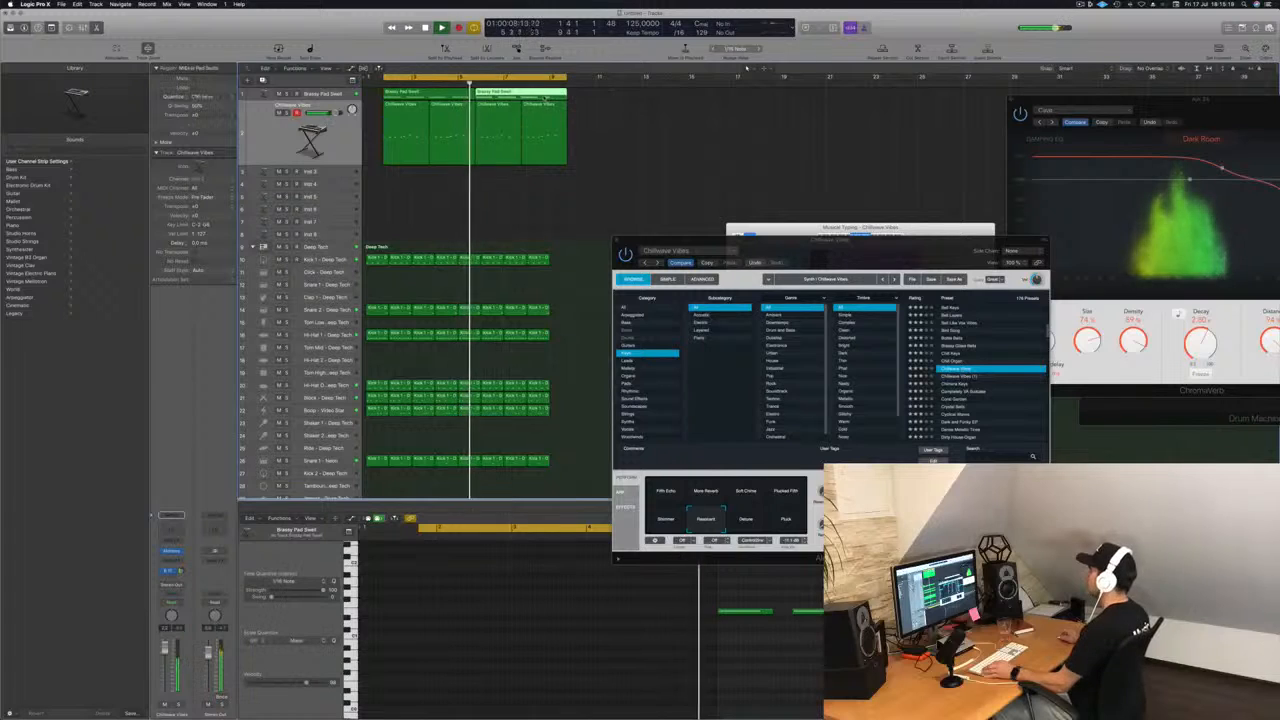
left_click(893, 623)
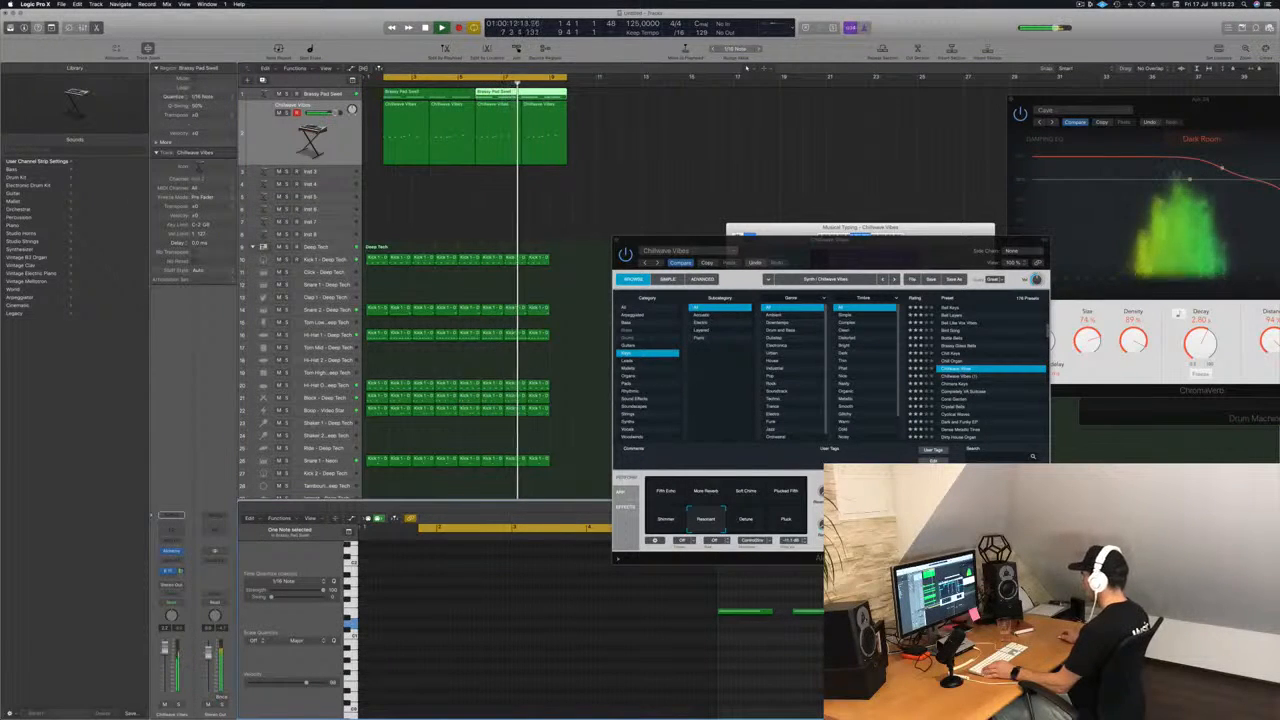
Close the Alchemy window and copy the last column of Deep Tech drum regions directly behind itself to fill the end of the cycle.
left_click_drag(884, 249, 907, 245)
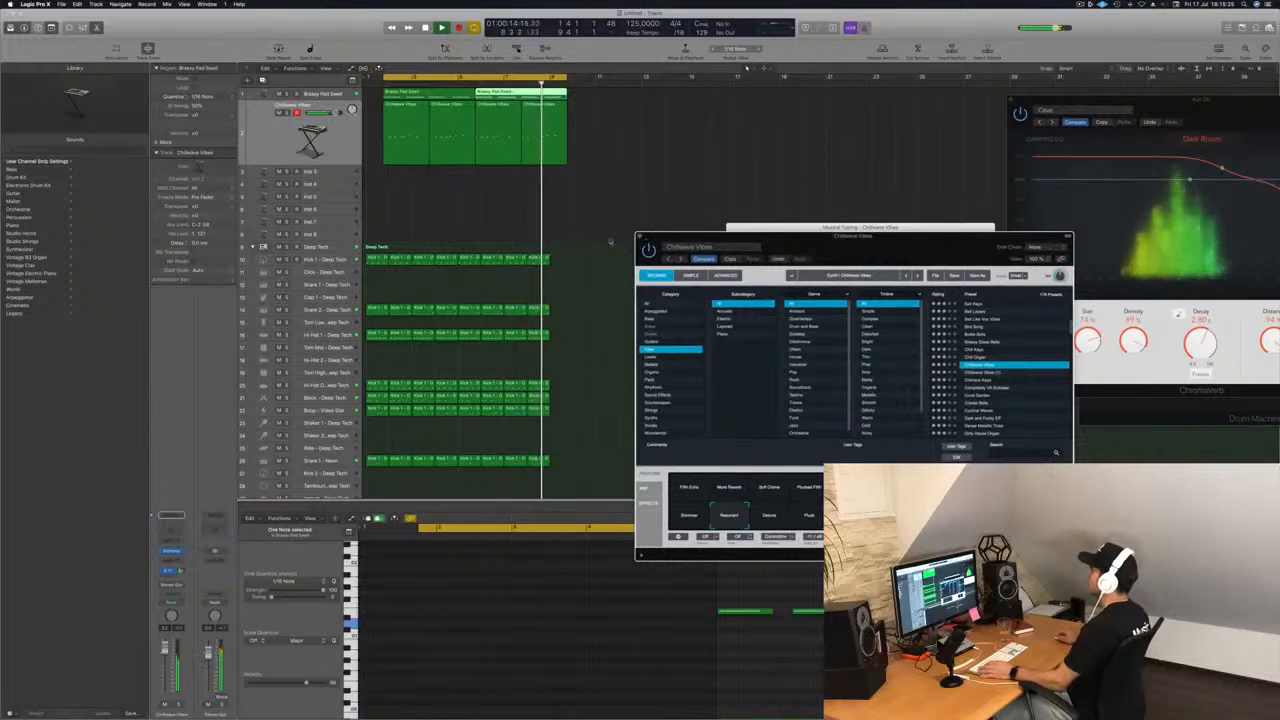
left_click(641, 237)
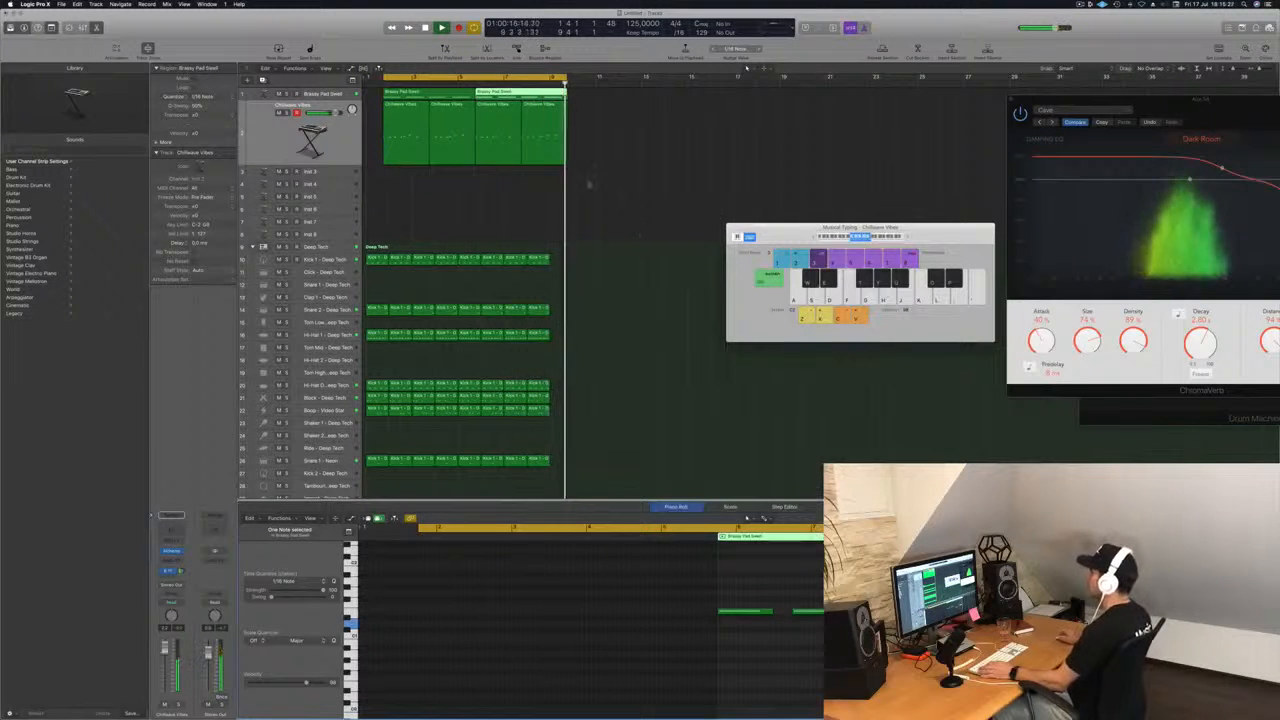
left_click_drag(568, 243, 537, 480)
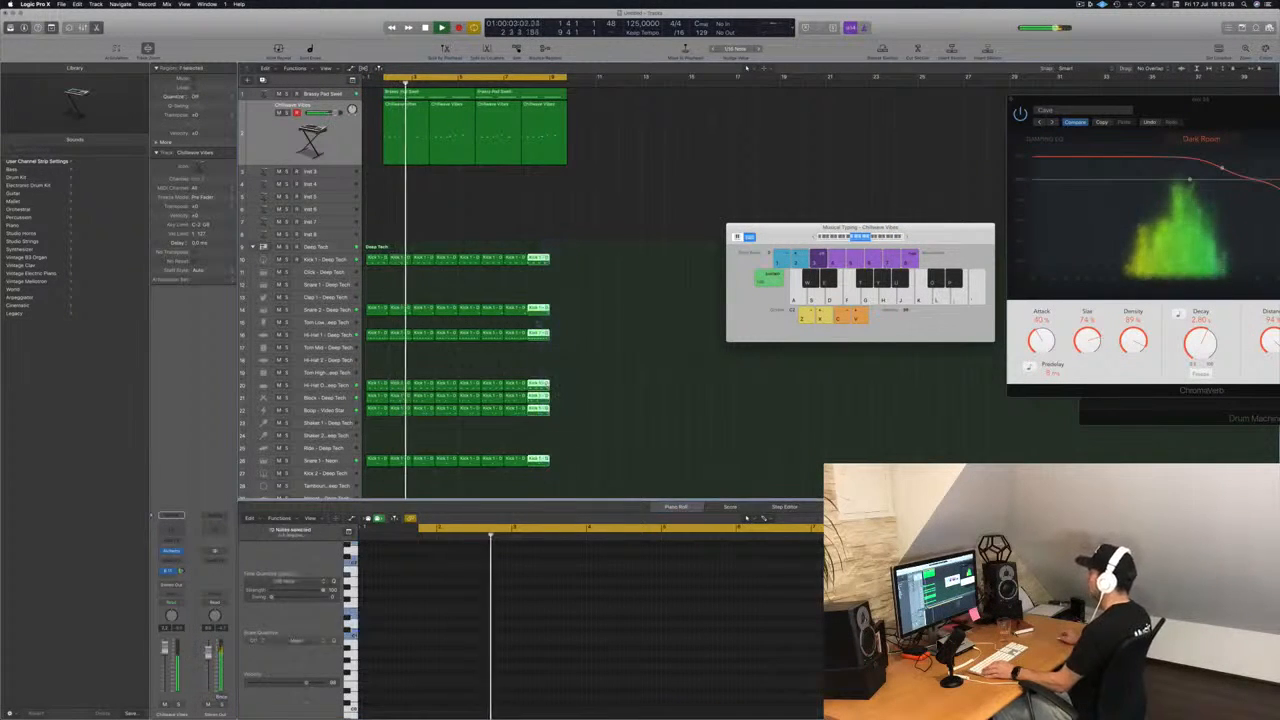
left_click_drag(544, 259, 566, 266)
Reopen Alchemy on the Chillwave Vibes track and adjust its performance knobs while auditioning the melody.
left_click(312, 136)
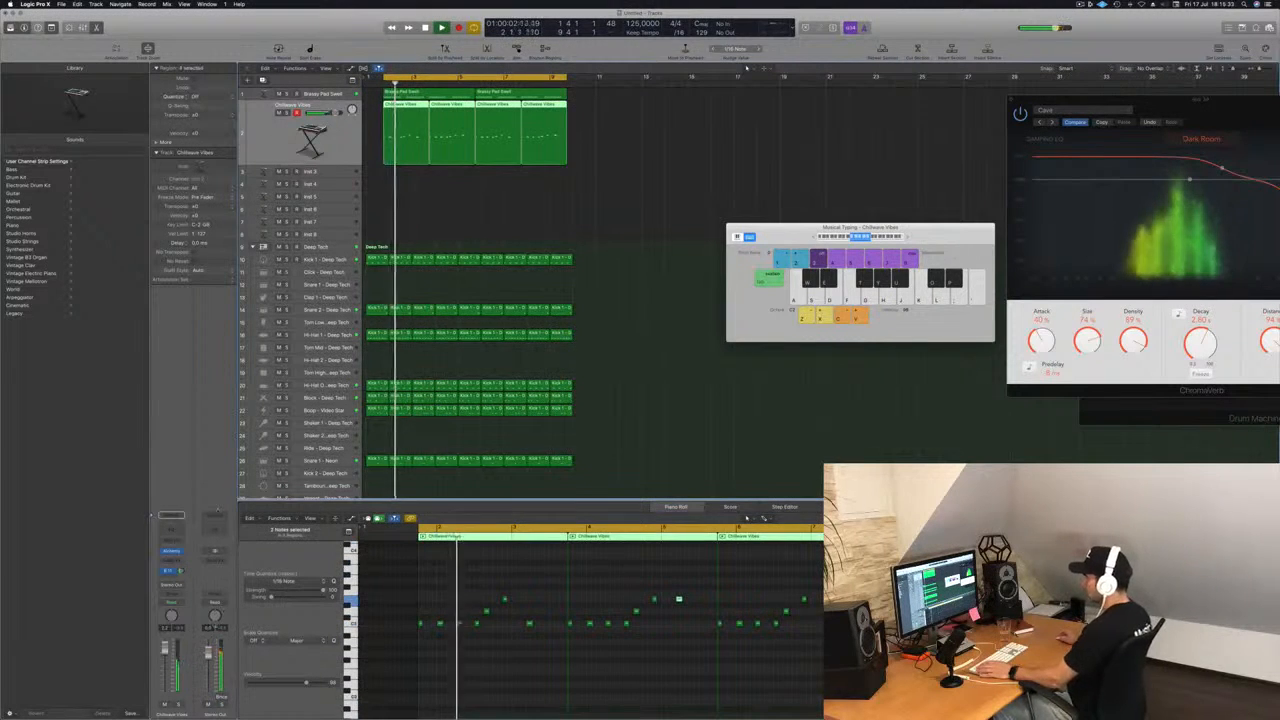
left_click(171, 551)
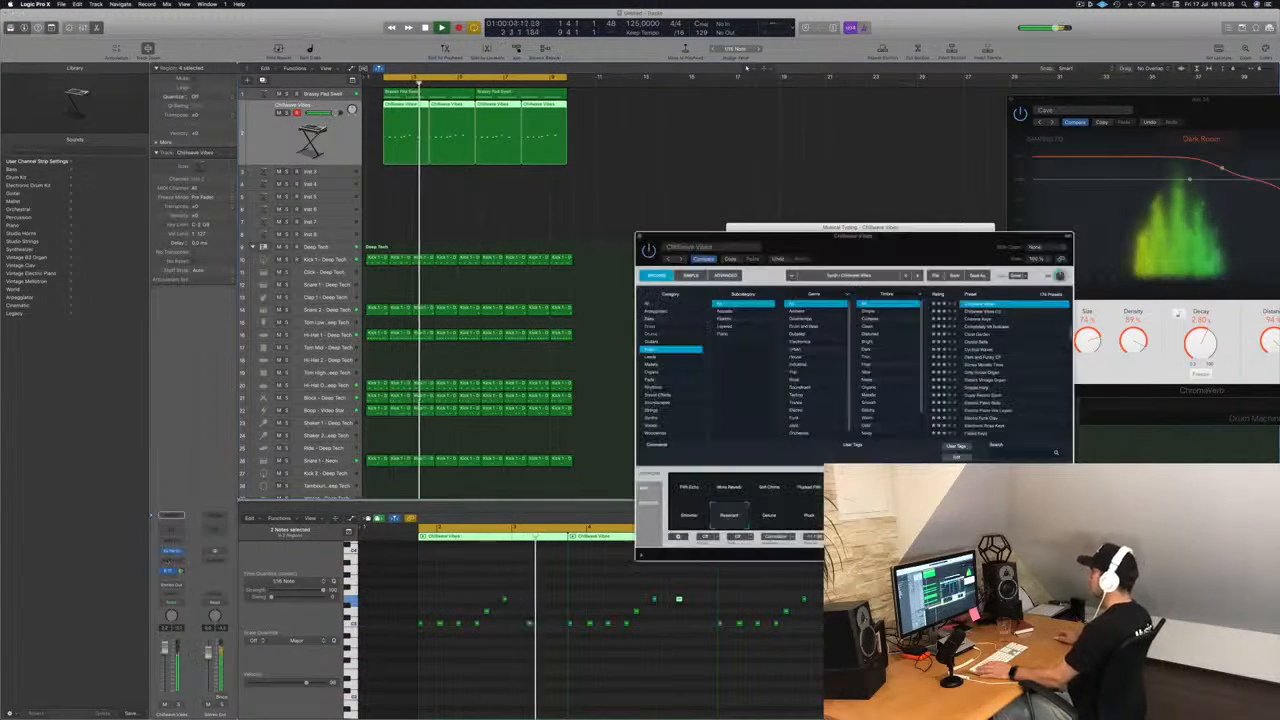
key("space")
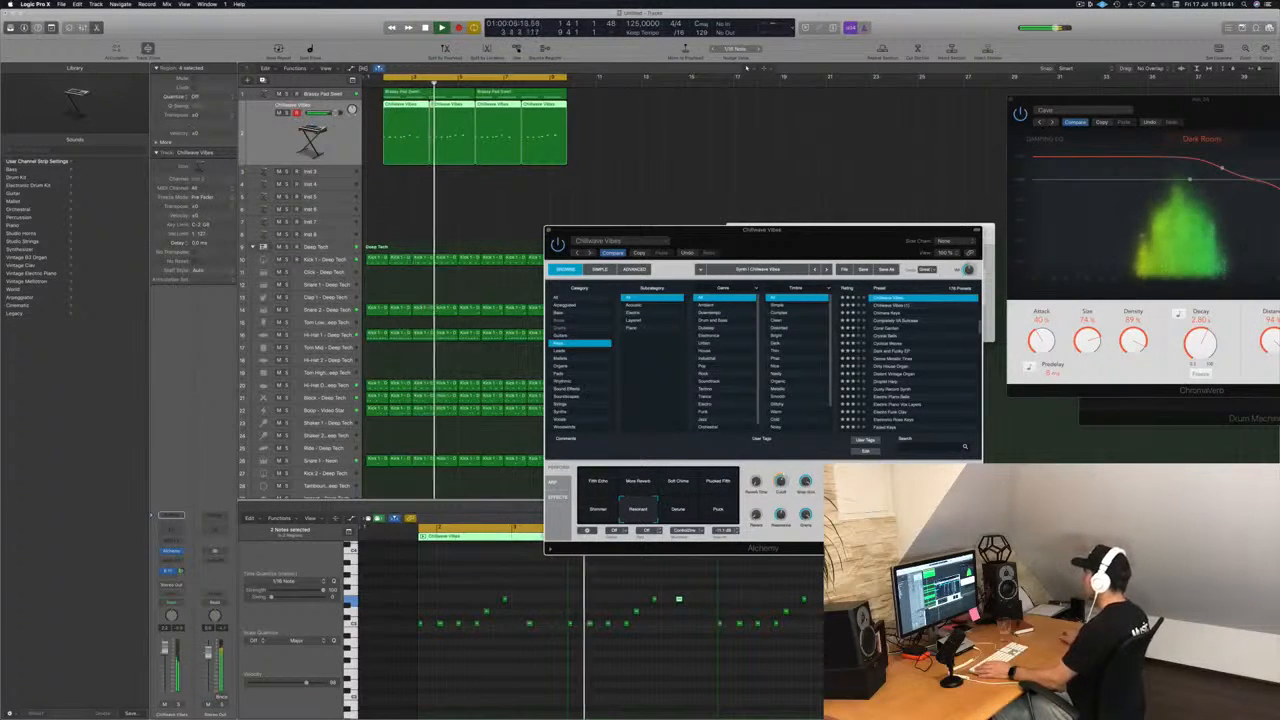
left_click_drag(810, 523, 814, 446)
key("space")
key("space")
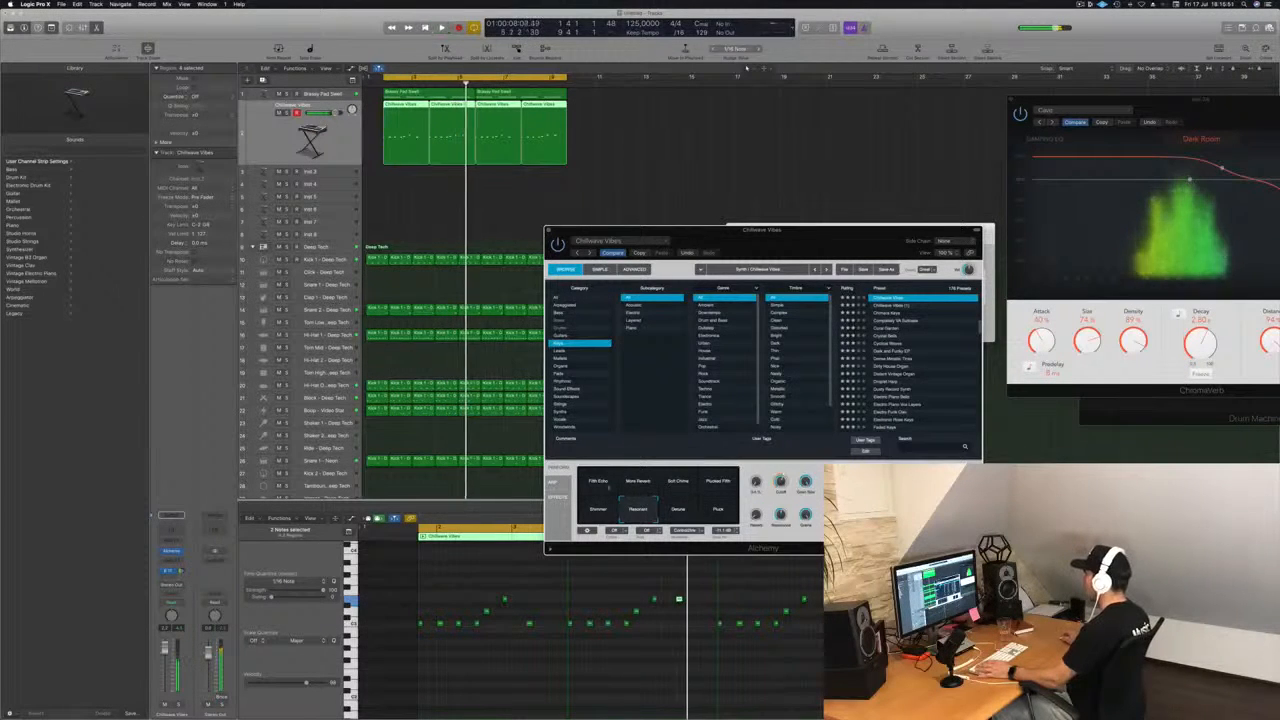
Try the Fifth Echo and More Reverb variations of Chillwave Vibes during playback.
key("space")
left_click(601, 486)
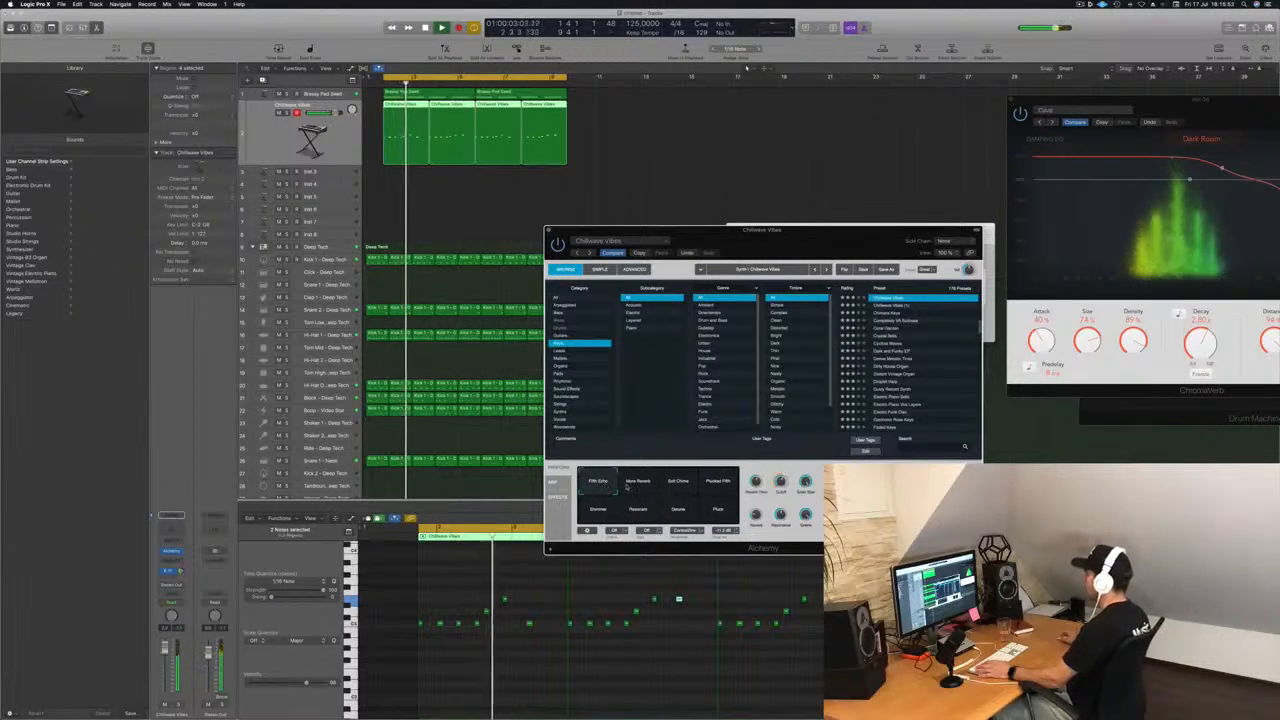
left_click(636, 484)
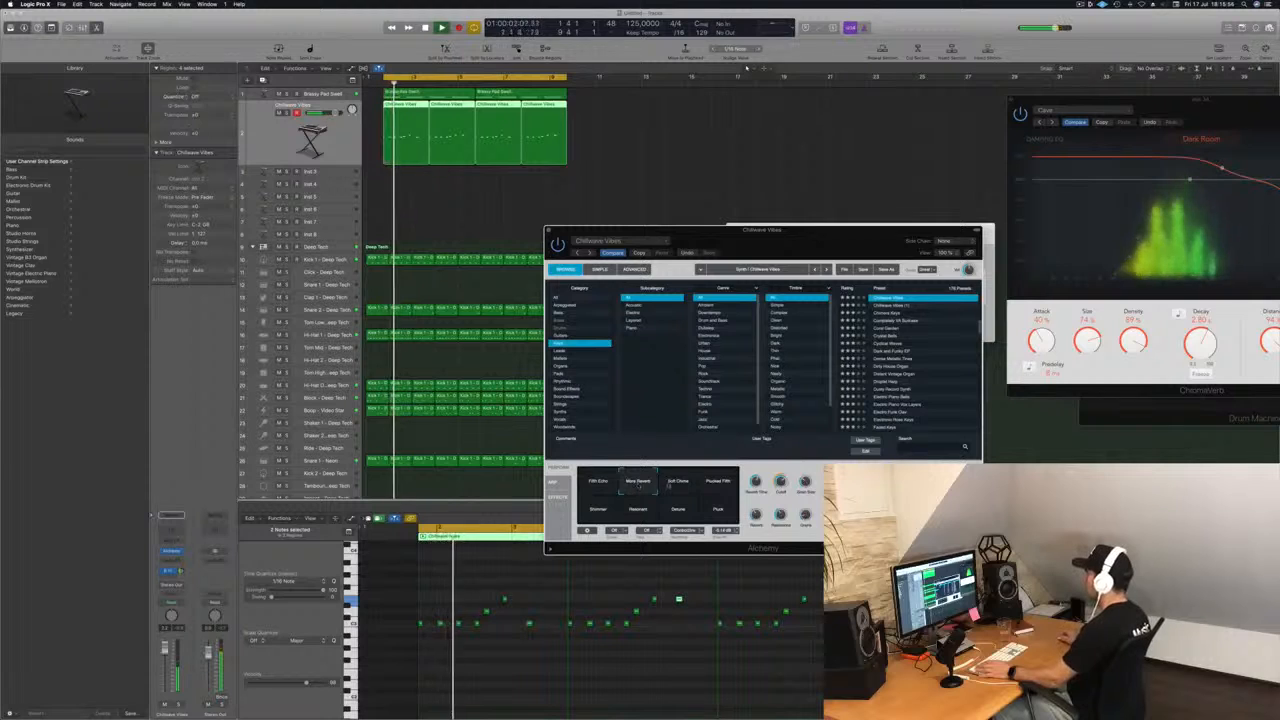
Try the Soft Chime and Plucked Fifth variations of Chillwave Vibes, restarting playback for each one.
left_click(677, 484)
key("space")
key("space")
left_click(716, 482)
key("space")
key("space")
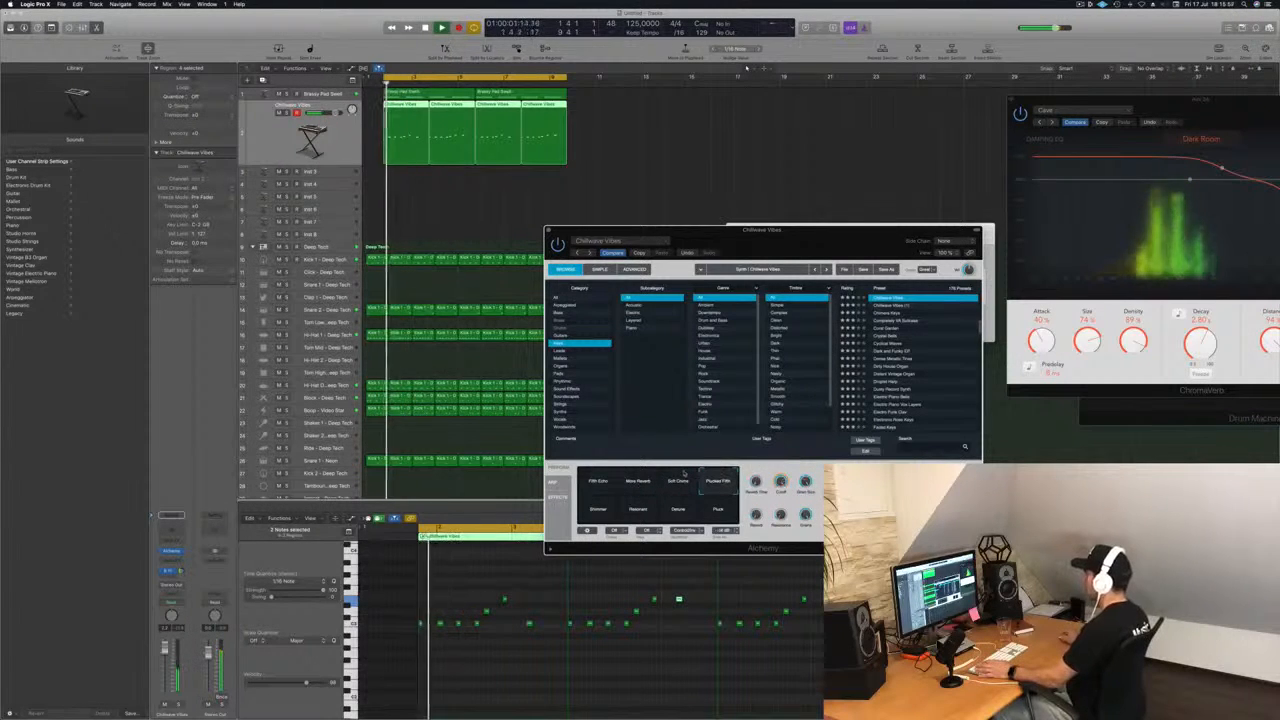
Compare the Fifth Echo and Resonant variations of Chillwave Vibes during playback.
left_click(597, 484)
key("space")
key("space")
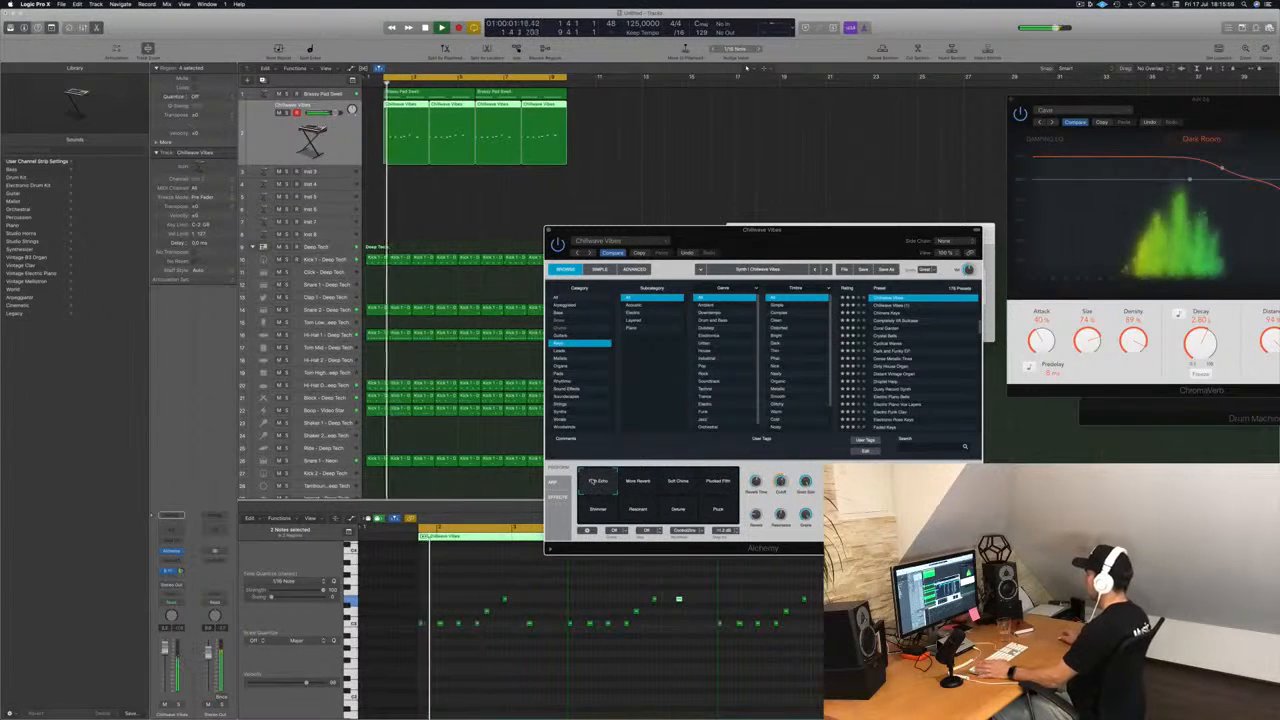
left_click_drag(813, 246, 792, 228)
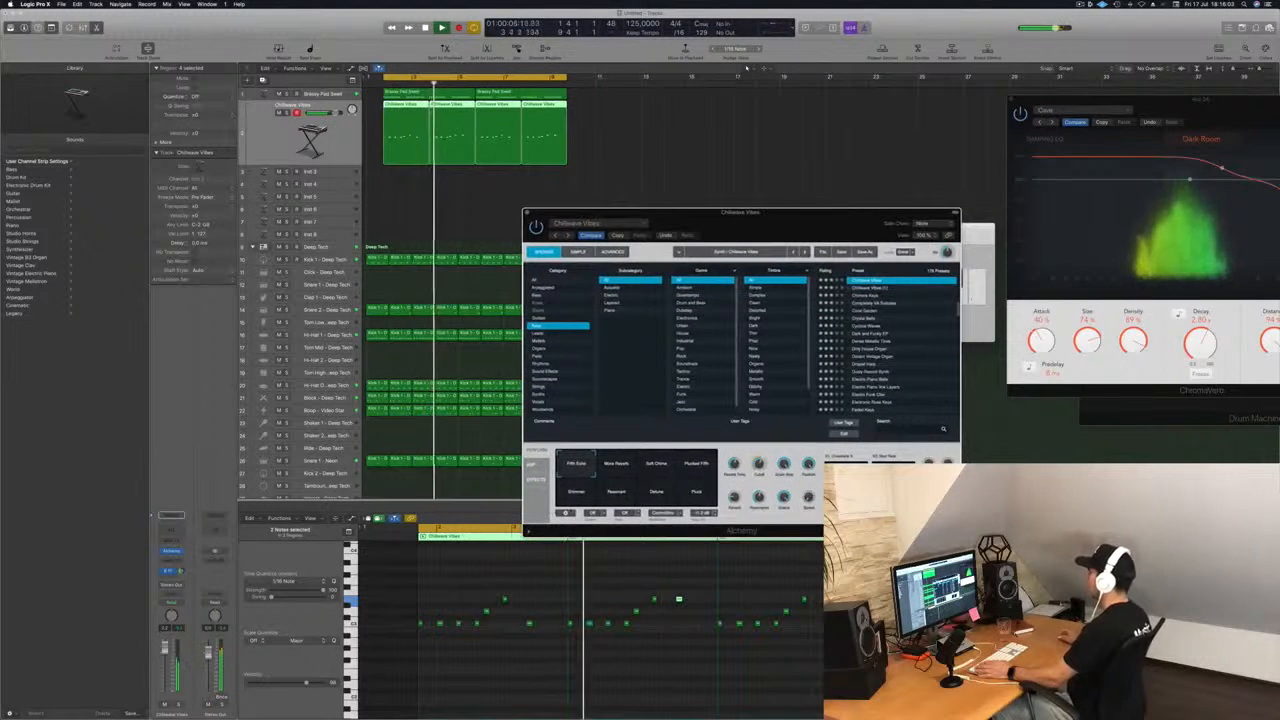
left_click(616, 492)
key("space")
key("space")
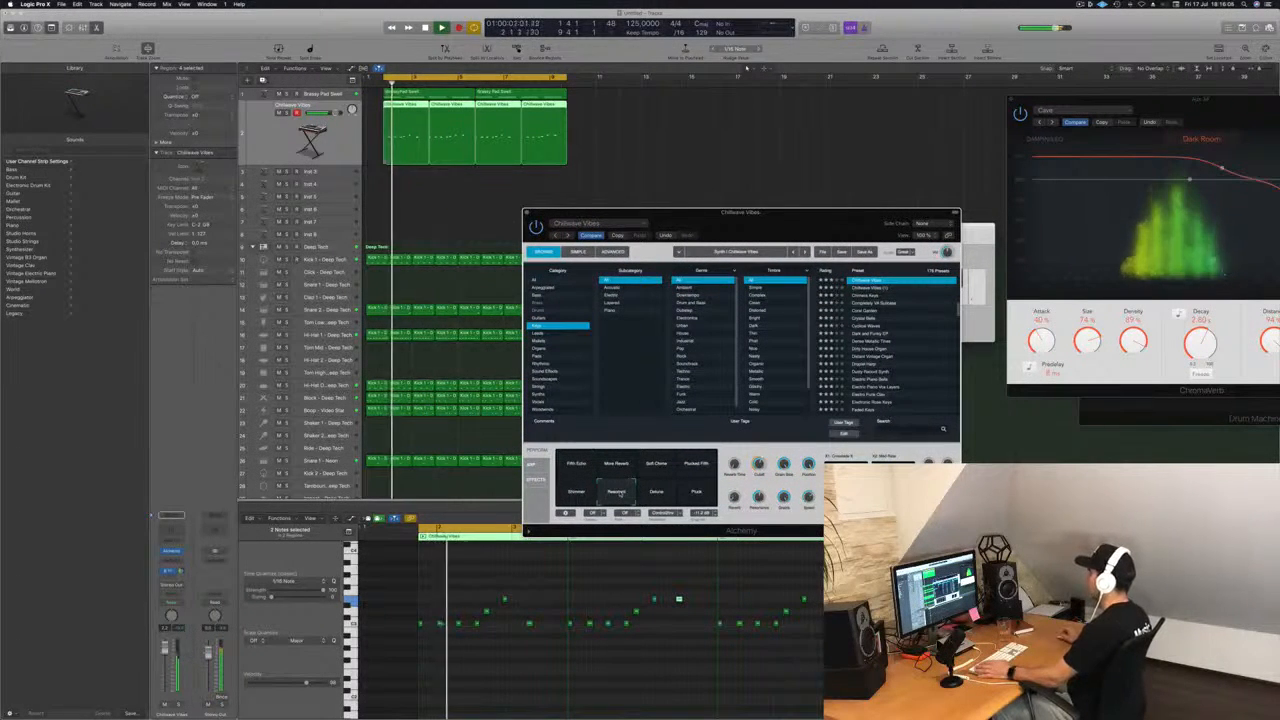
Set Chillwave Vibes back to the Fifth Echo variation, listen to the loop, then close Alchemy and stop playback.
left_click(576, 463)
key("space")
key("space")
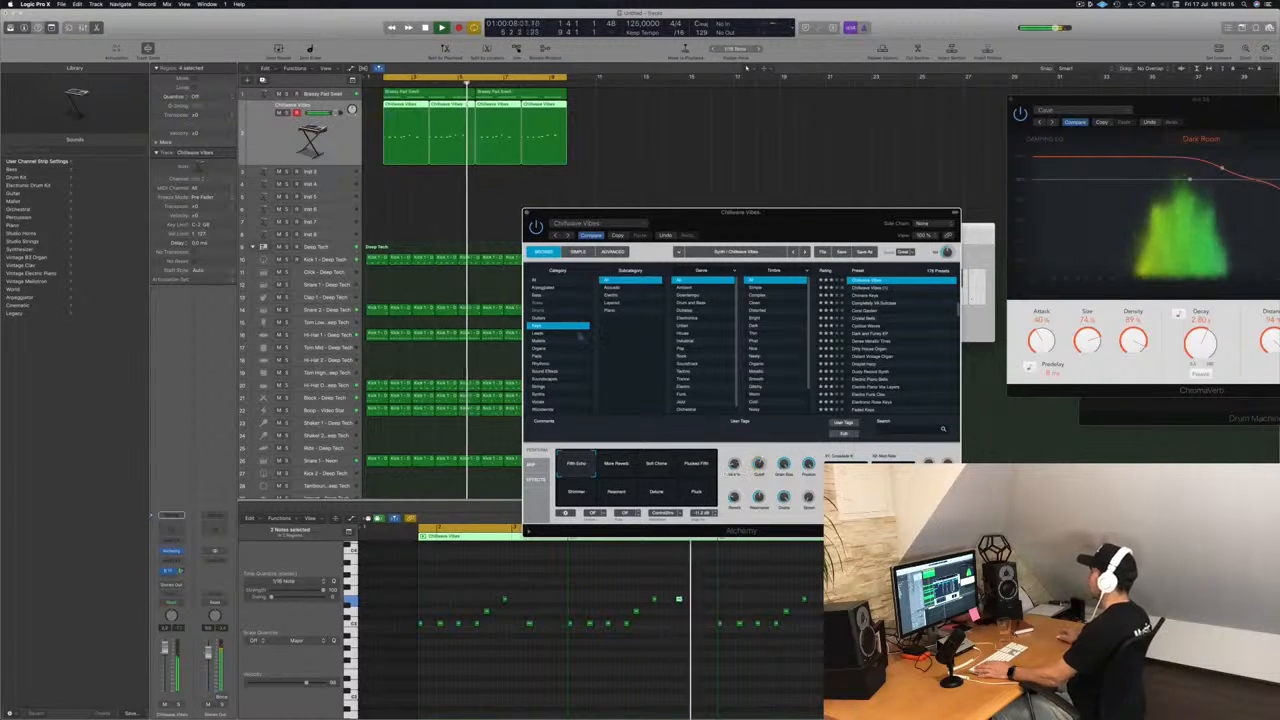
left_click(527, 212)
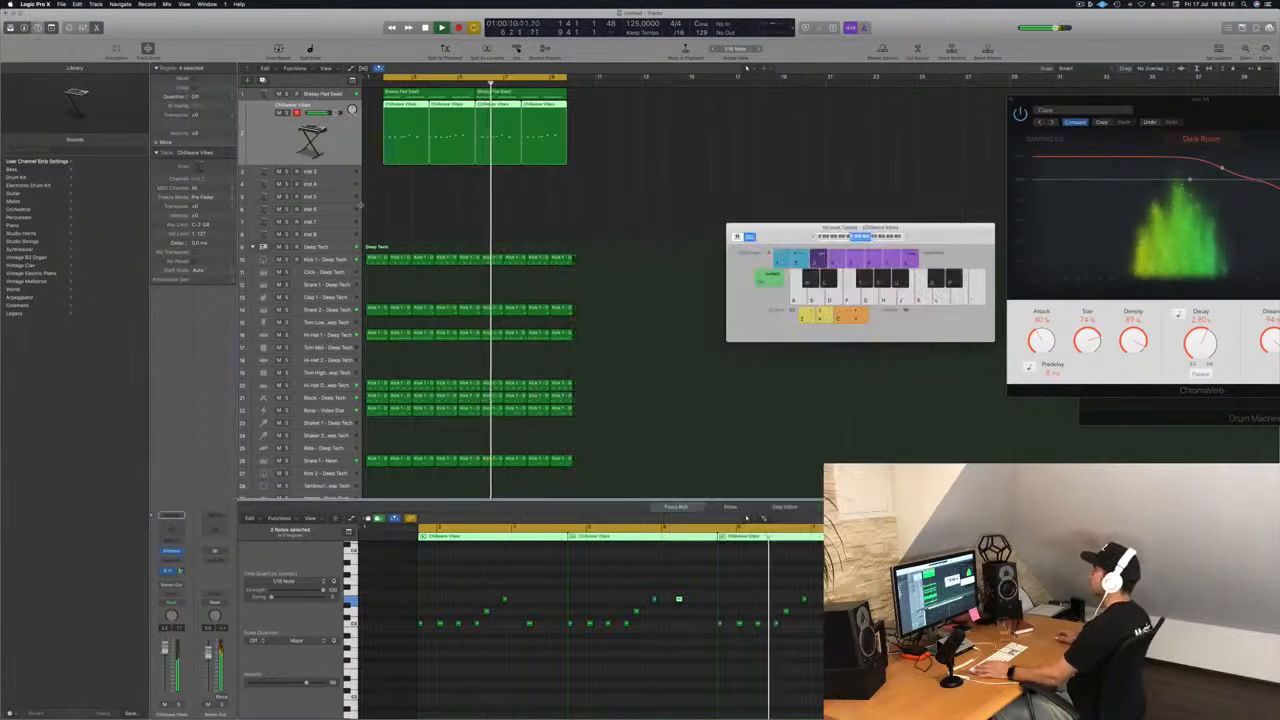
key("space")
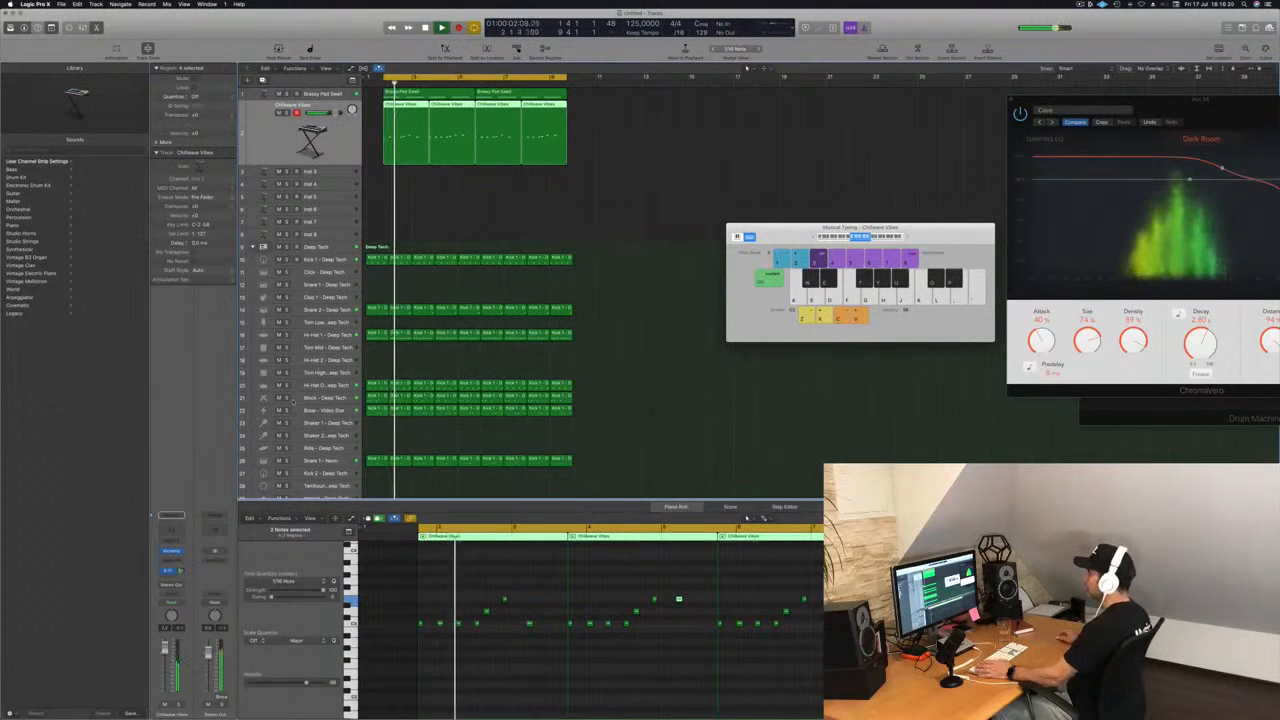
Mute the Block - Deep Tech track, select Hi-Hat Open - Deep Tech and audition the loop.
left_click(320, 397)
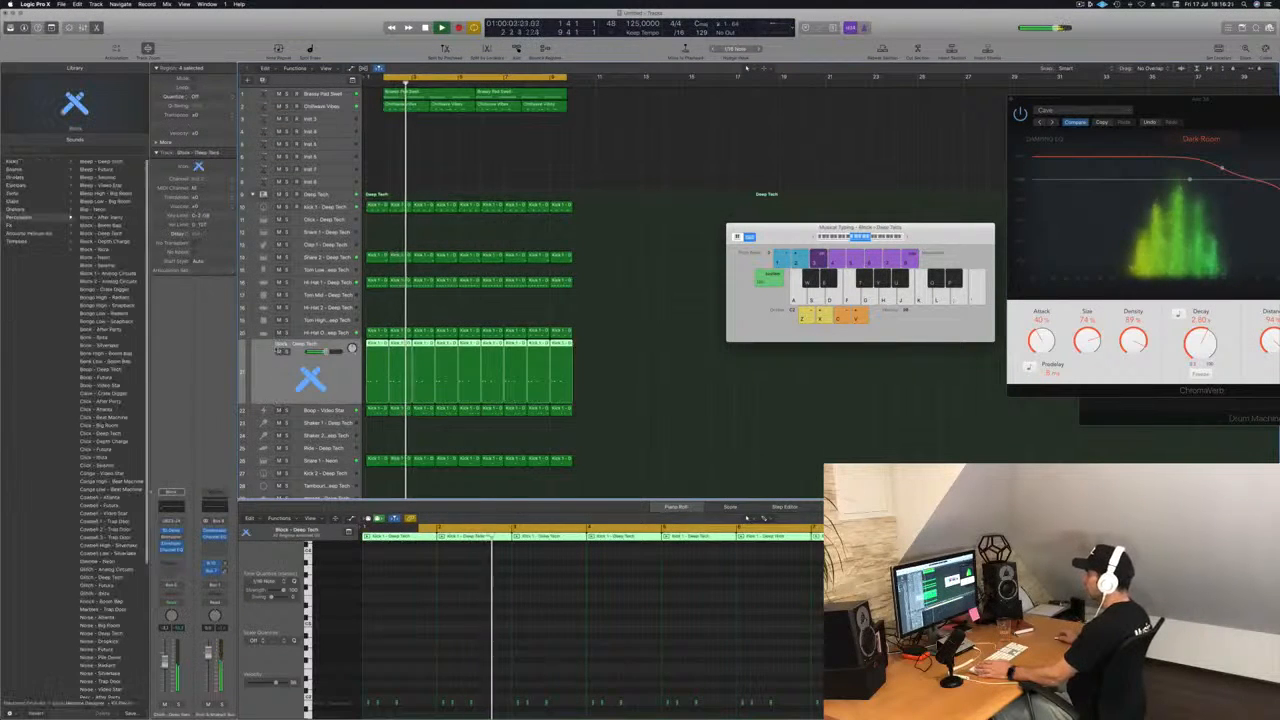
left_click(279, 351)
left_click(277, 332)
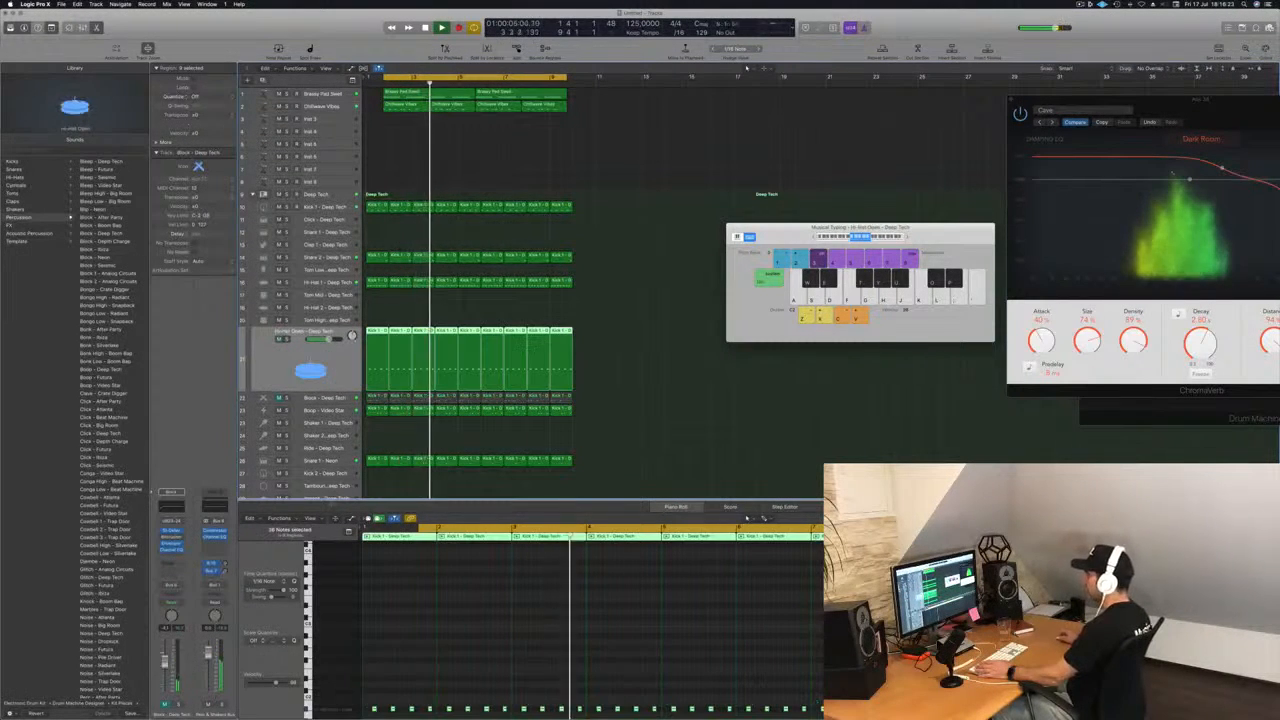
key("space")
key("space")
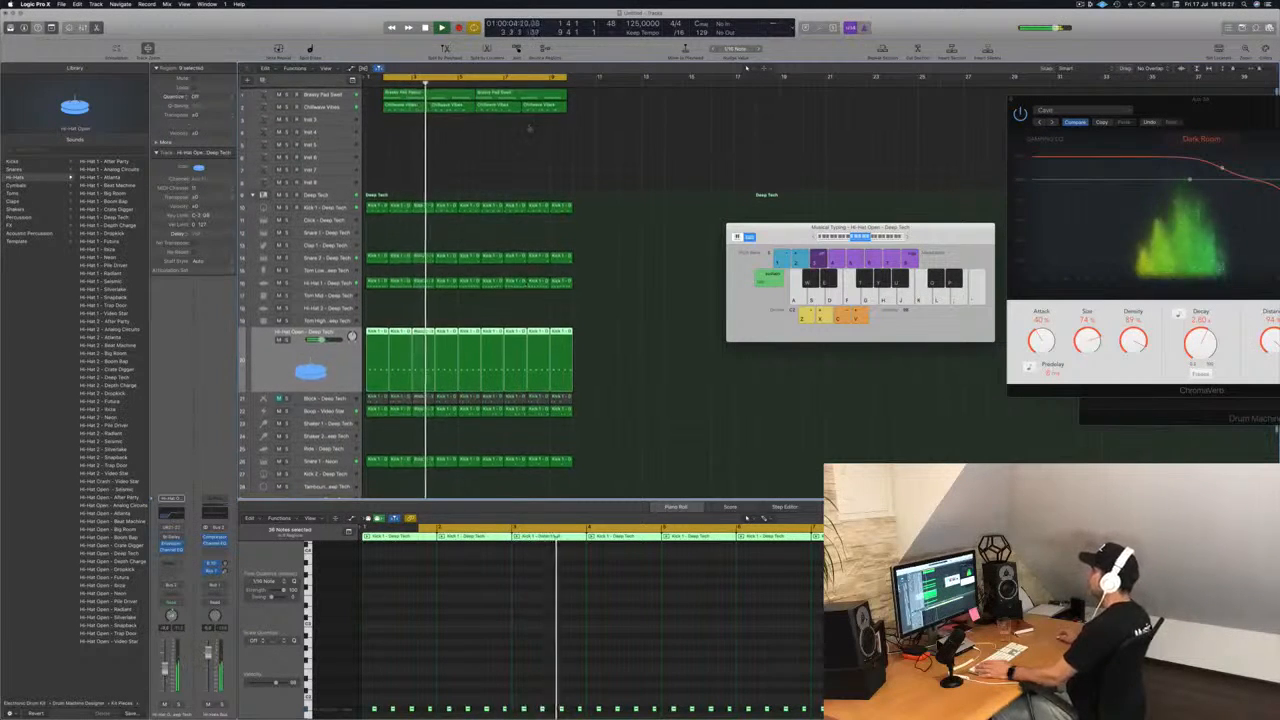
Copy both Brassy Pad Swell regions onto the empty Inst 3 track.
left_click(529, 128)
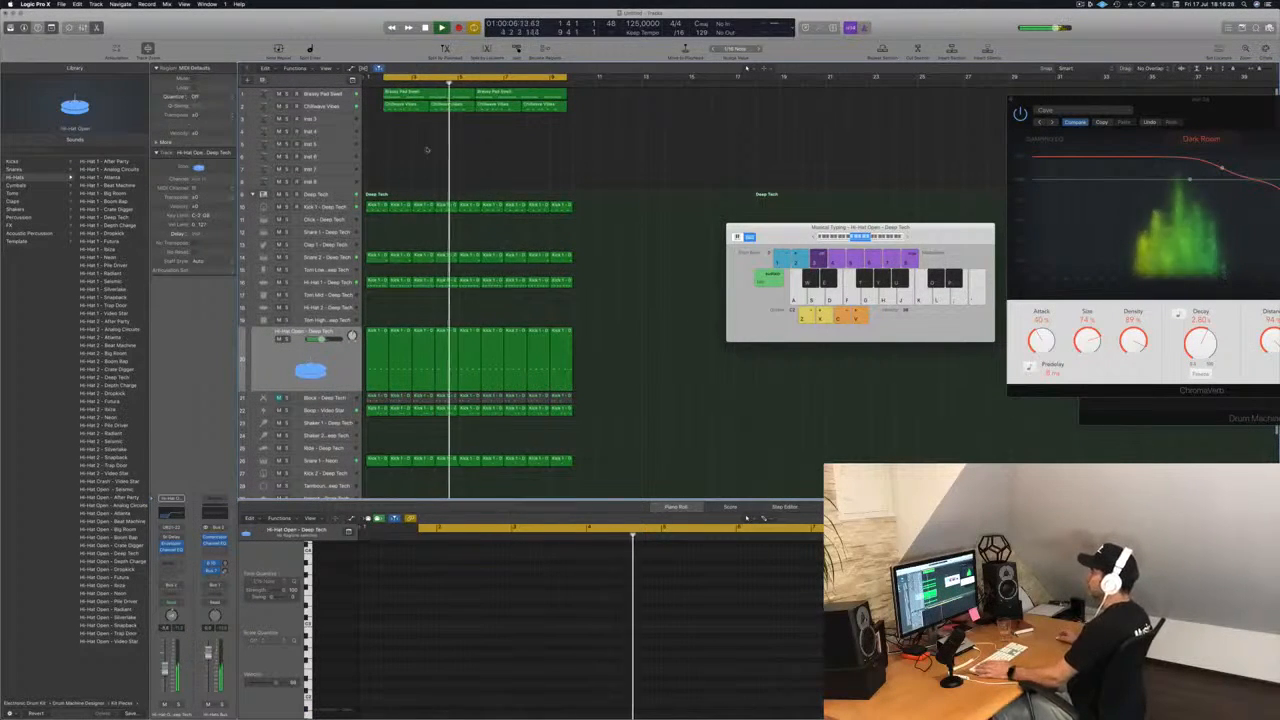
left_click(340, 120)
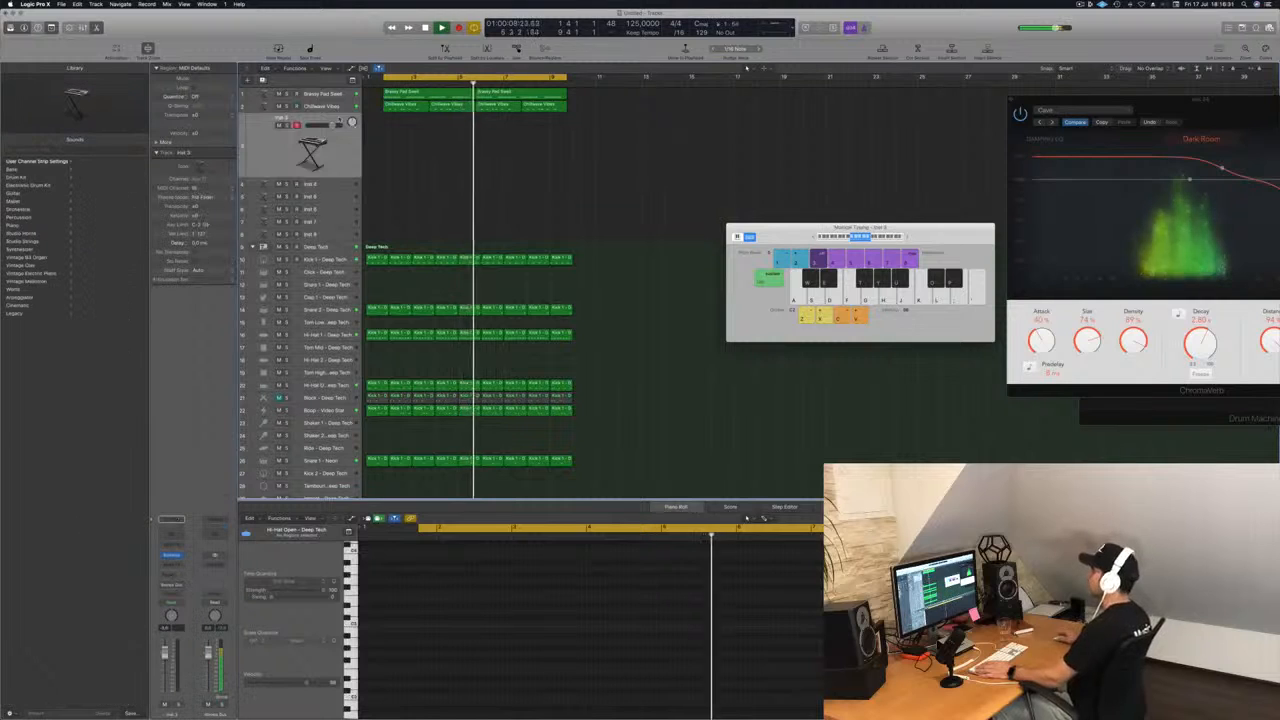
left_click(430, 93)
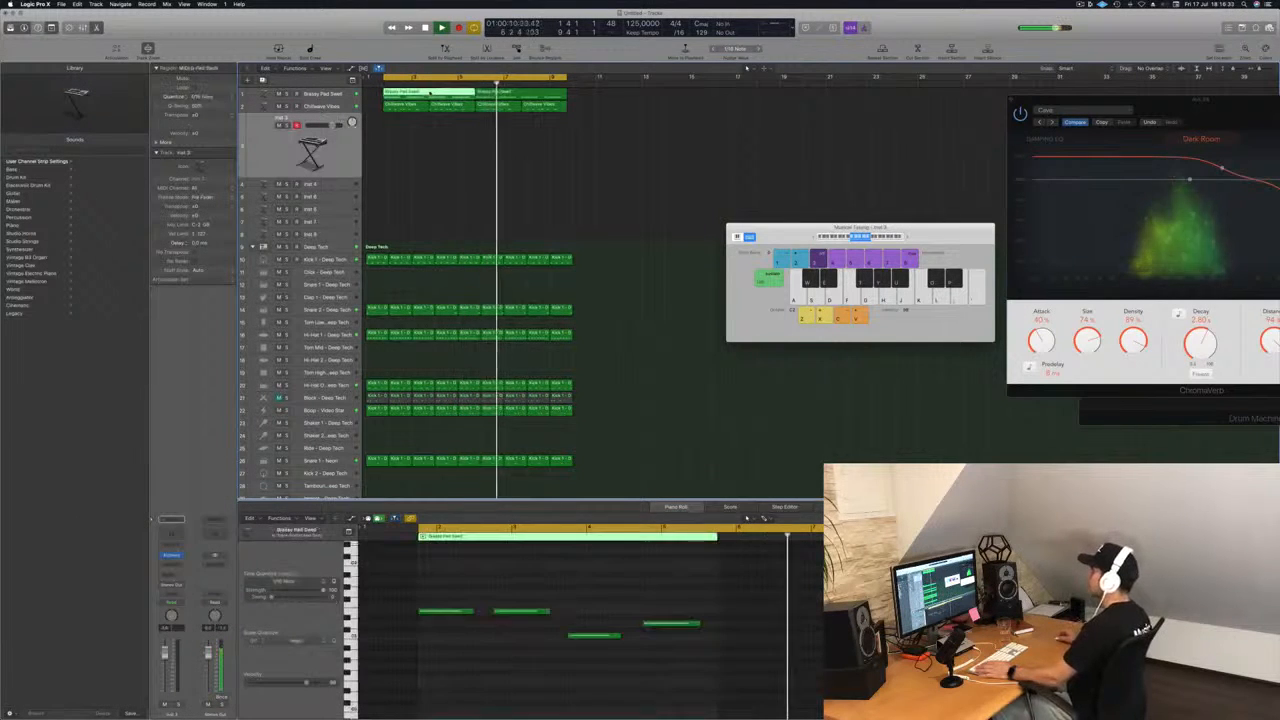
left_click(348, 94)
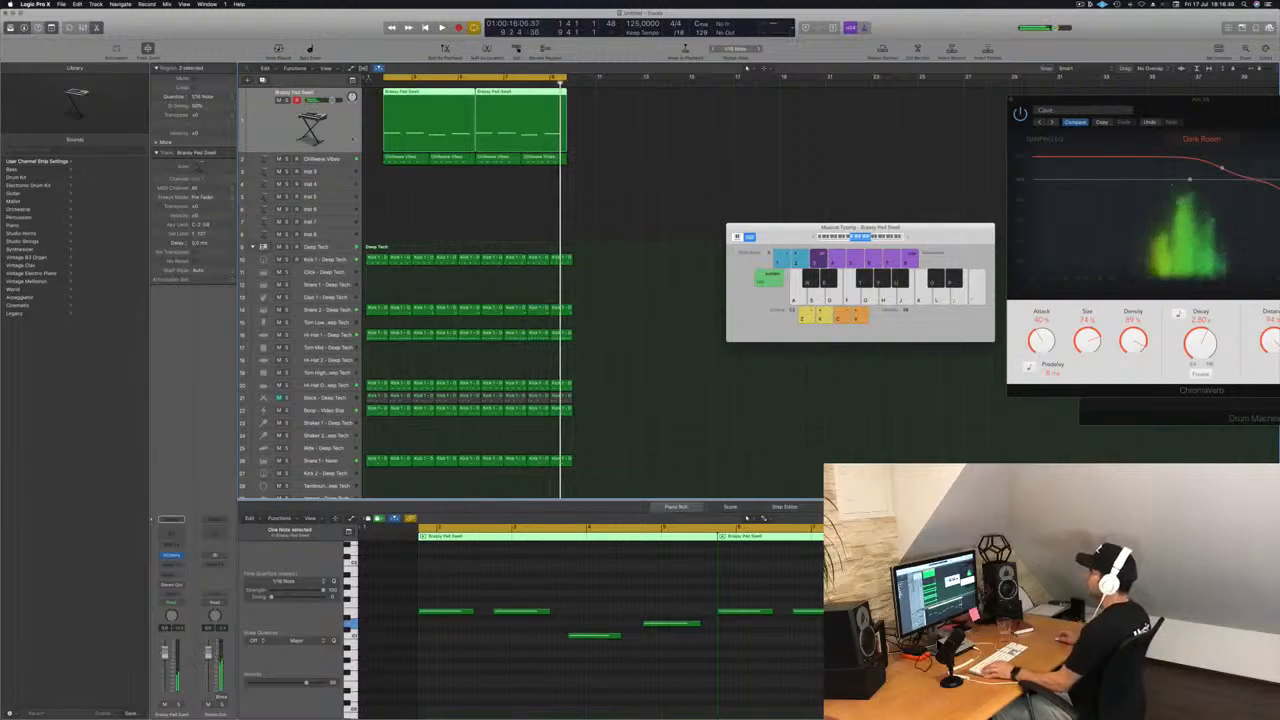
left_click_drag(405, 92, 405, 183)
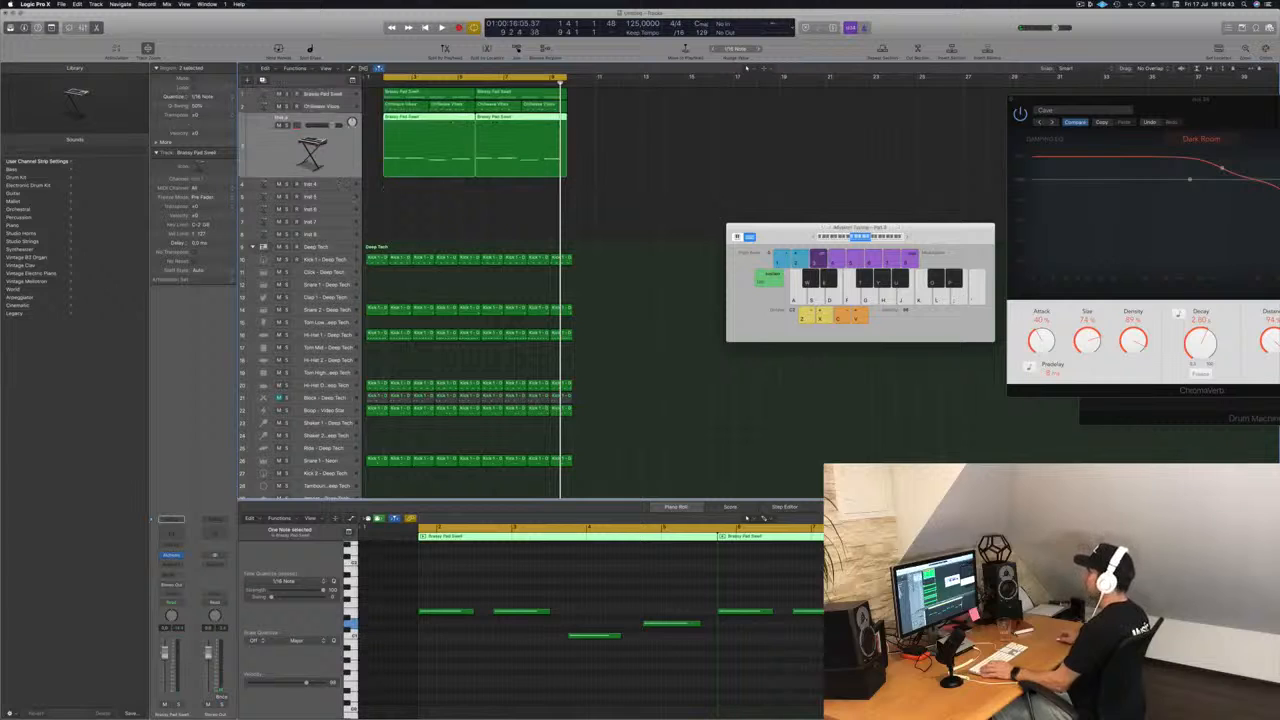
Shorten all notes in the copied regions on Inst 3 and duplicate them into a repeating short-note bass pattern.
left_click(487, 596)
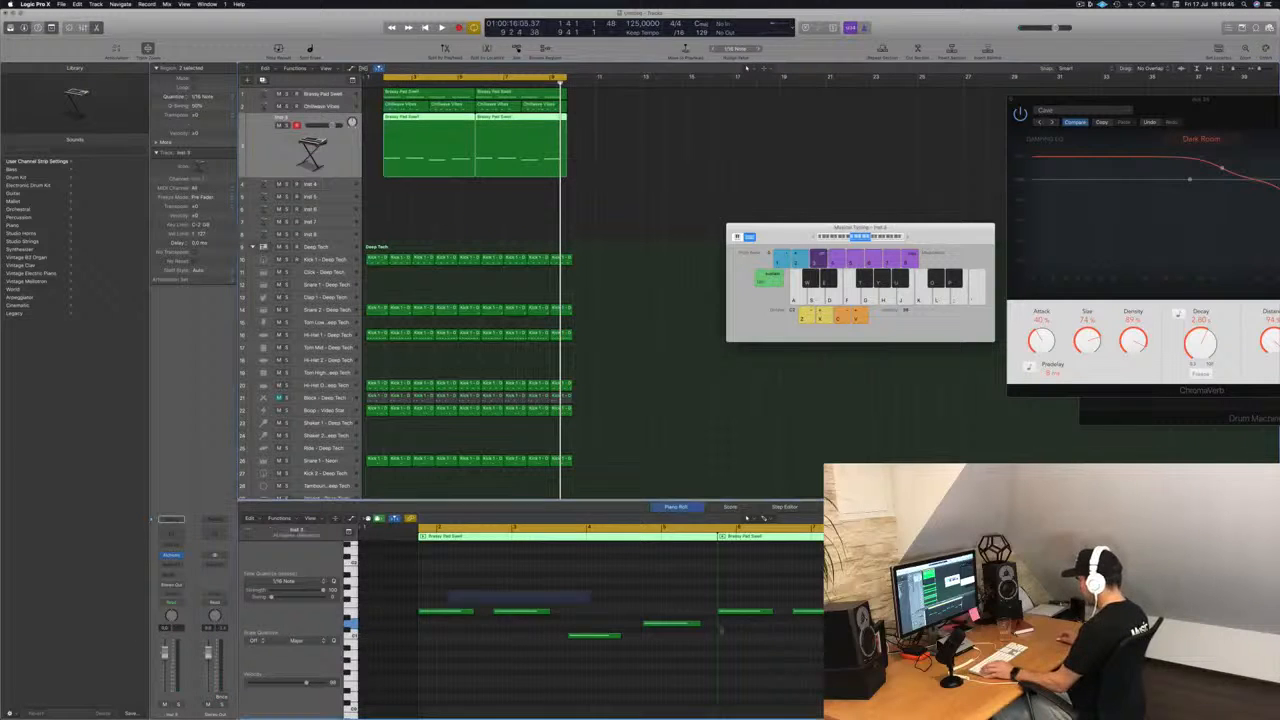
key("super+a")
left_click_drag(618, 635, 568, 634)
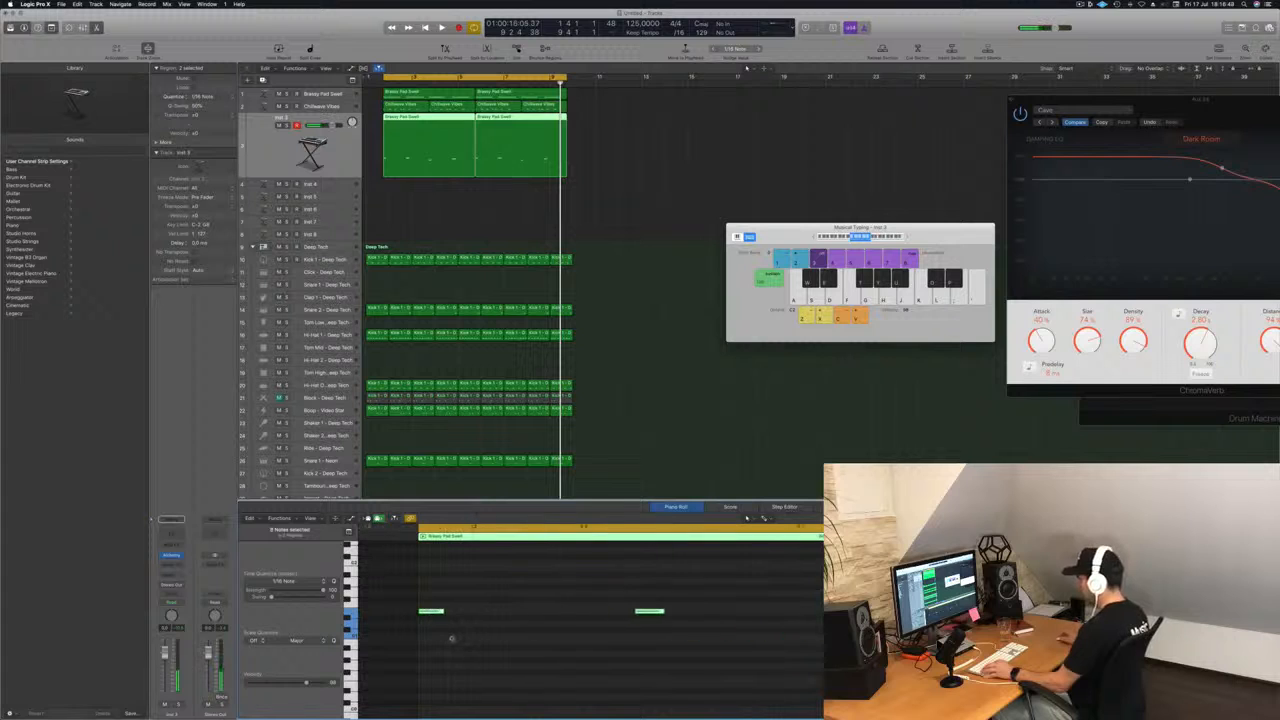
left_click_drag(424, 614, 575, 614)
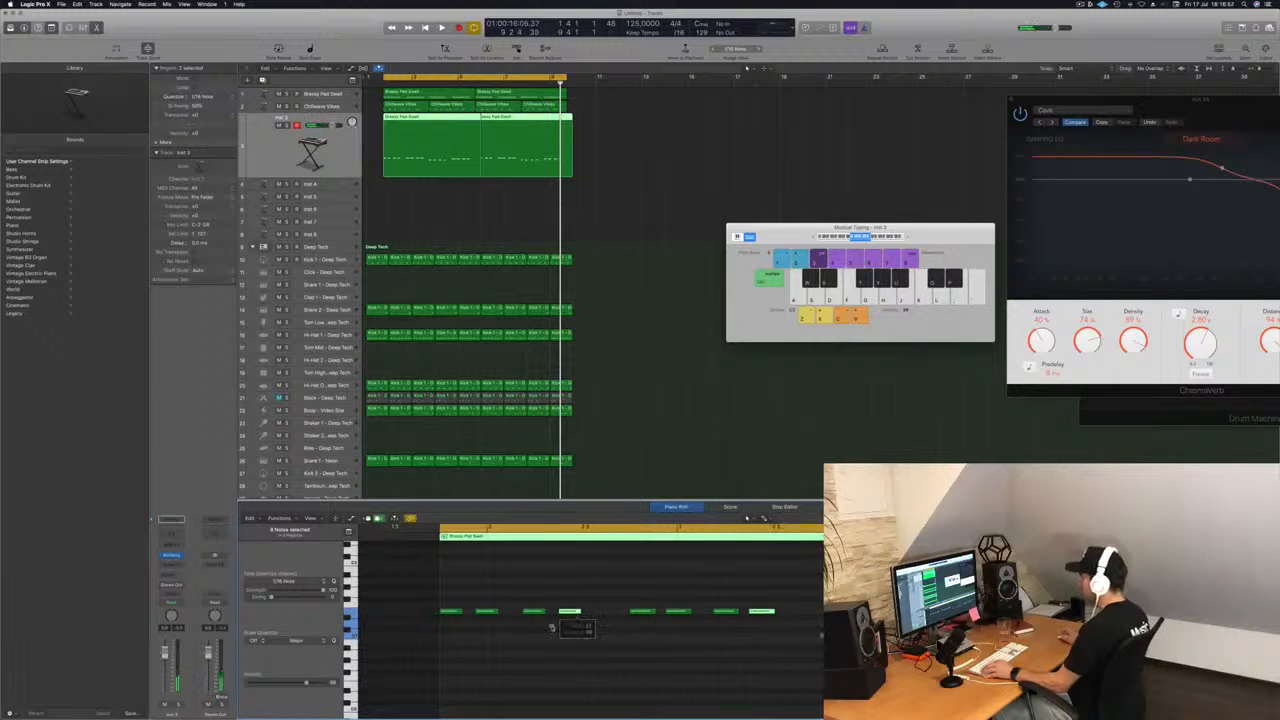
Open Alchemy on the Inst 3 track, move its window clear of the notes and lower the track's volume.
left_click(138, 451)
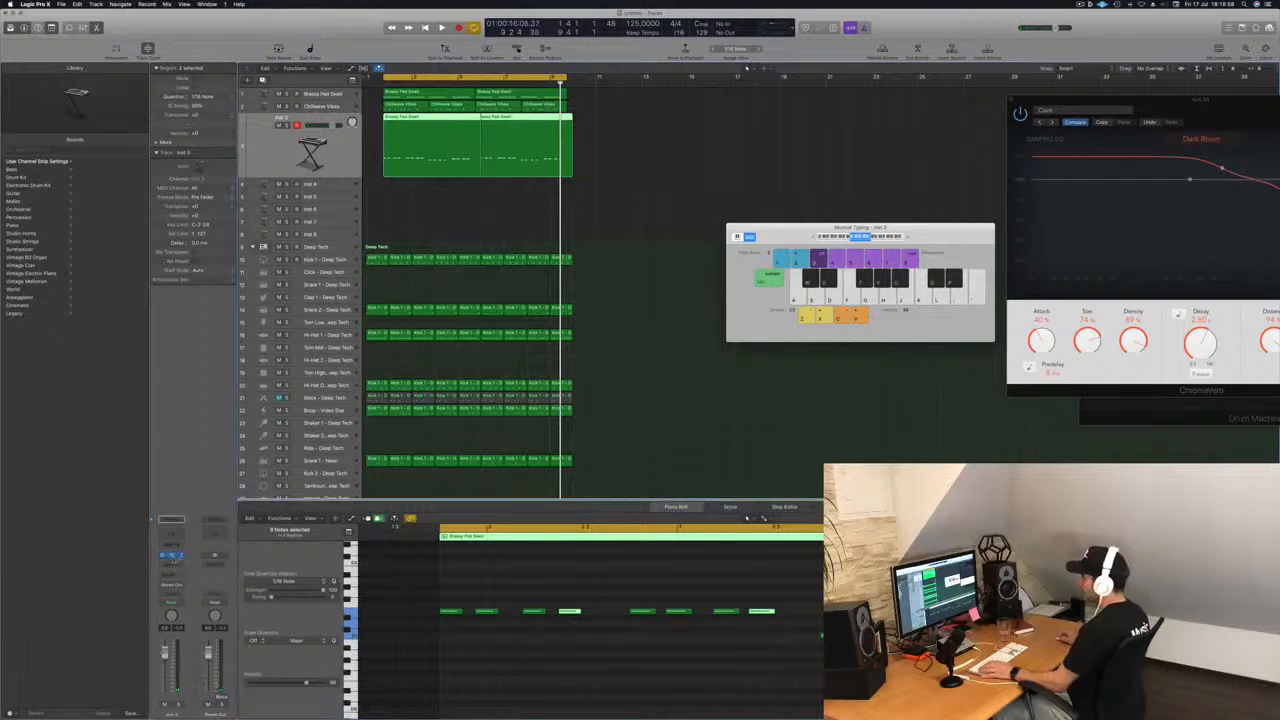
left_click(174, 557)
left_click_drag(271, 20, 822, 141)
left_click_drag(165, 655, 165, 685)
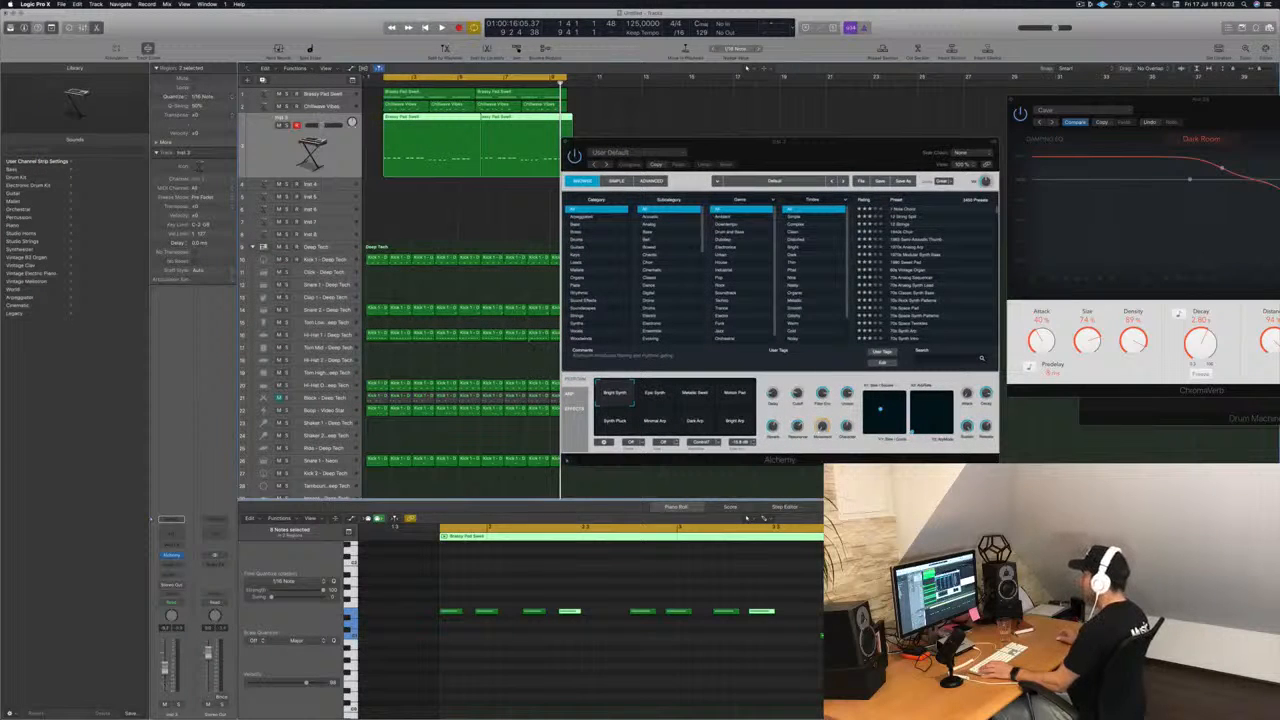
left_click(841, 142)
Load the Dusty Old Synth Bass preset from Alchemy's Bass category and audition it with the loop.
left_click(578, 225)
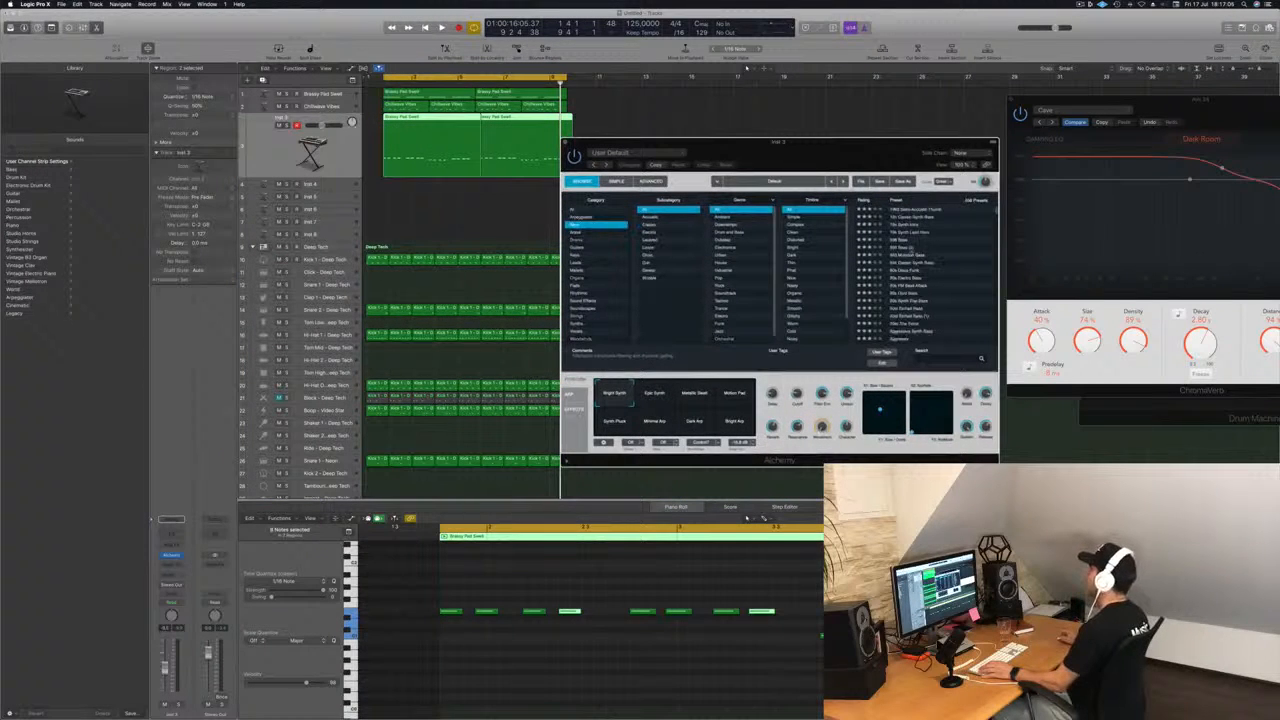
scroll(924, 255, "down", 10)
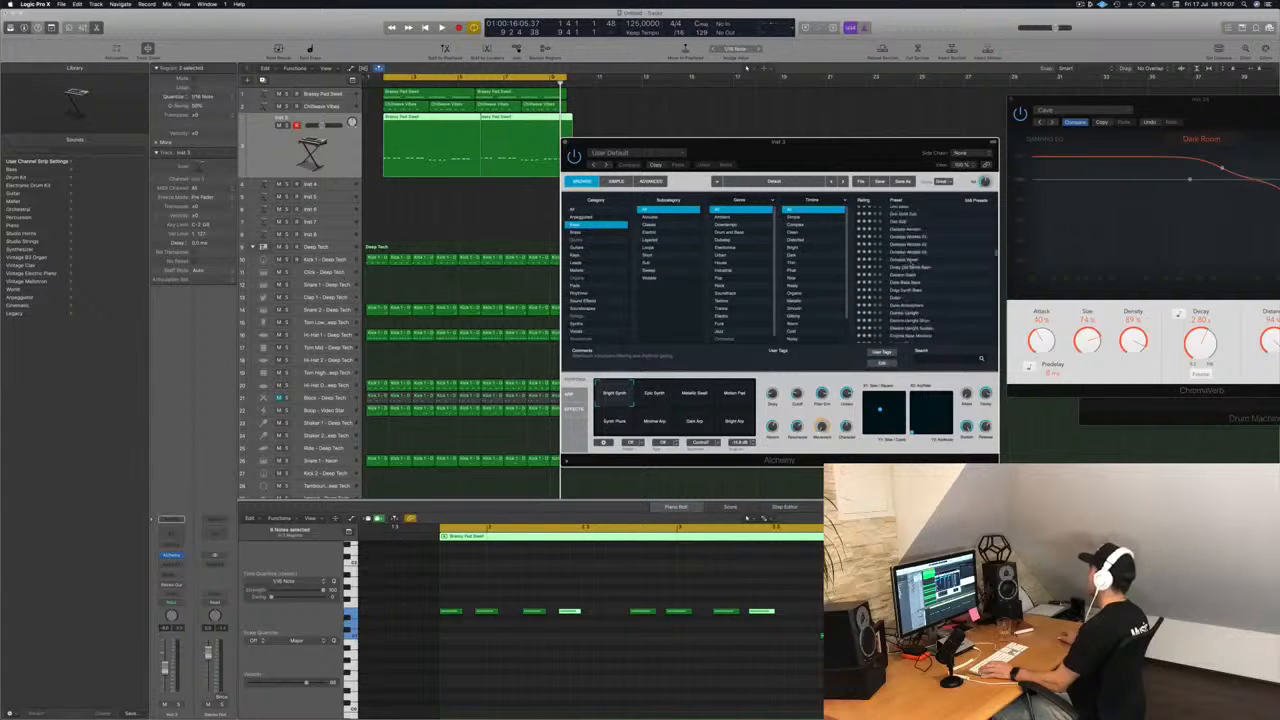
left_click(913, 260)
left_click_drag(862, 158, 879, 156)
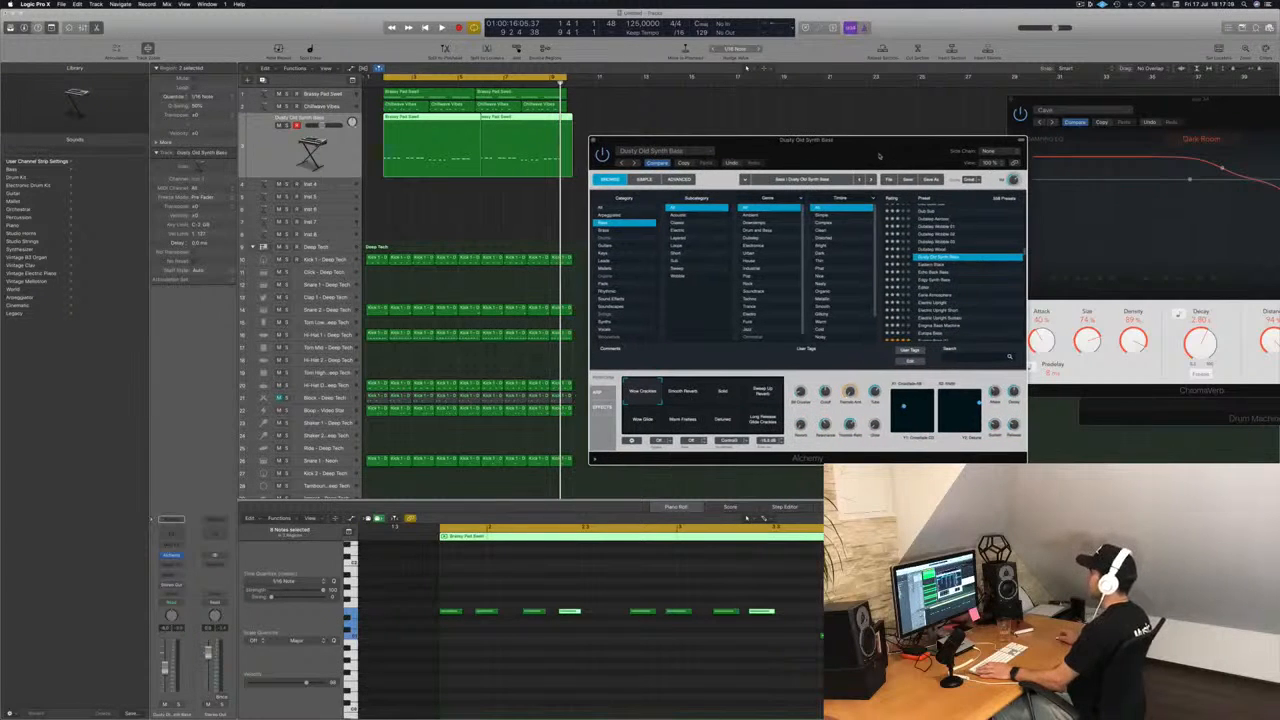
key("space")
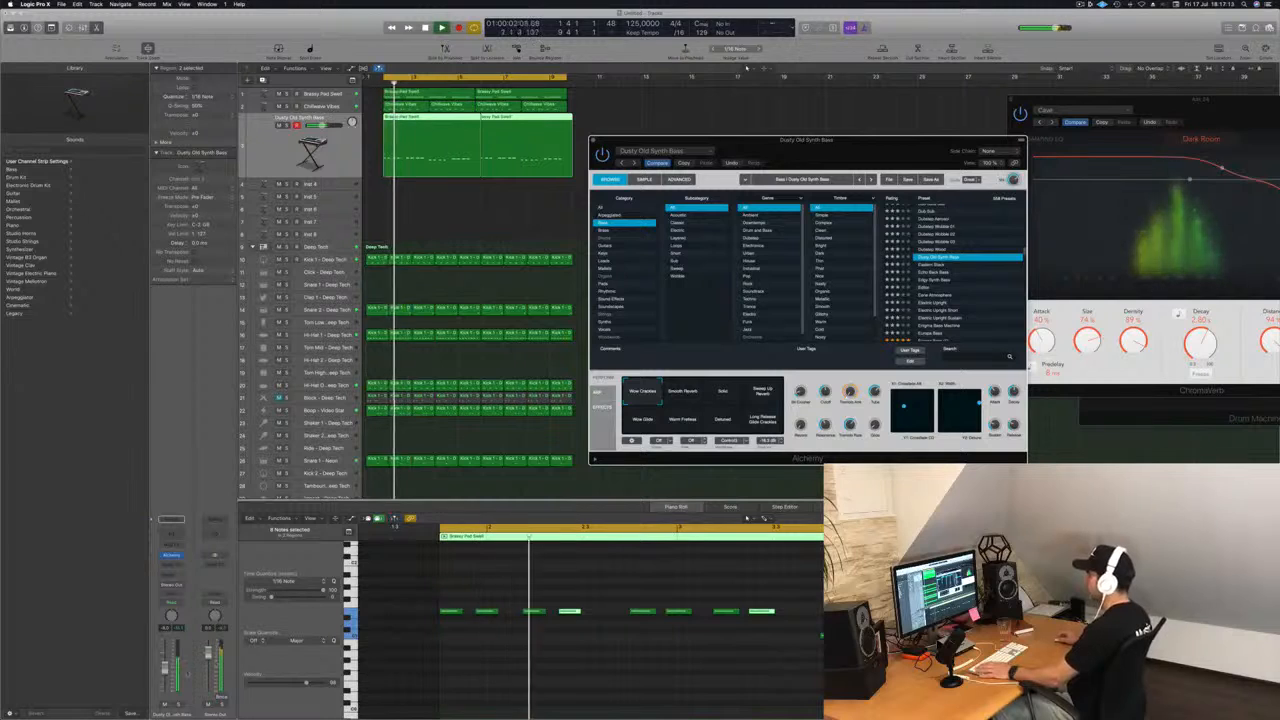
left_click(165, 670)
key("space")
key("space")
Duplicate the fourth bass note to fill the gap before the next group of notes on the same pitch.
left_click(614, 692)
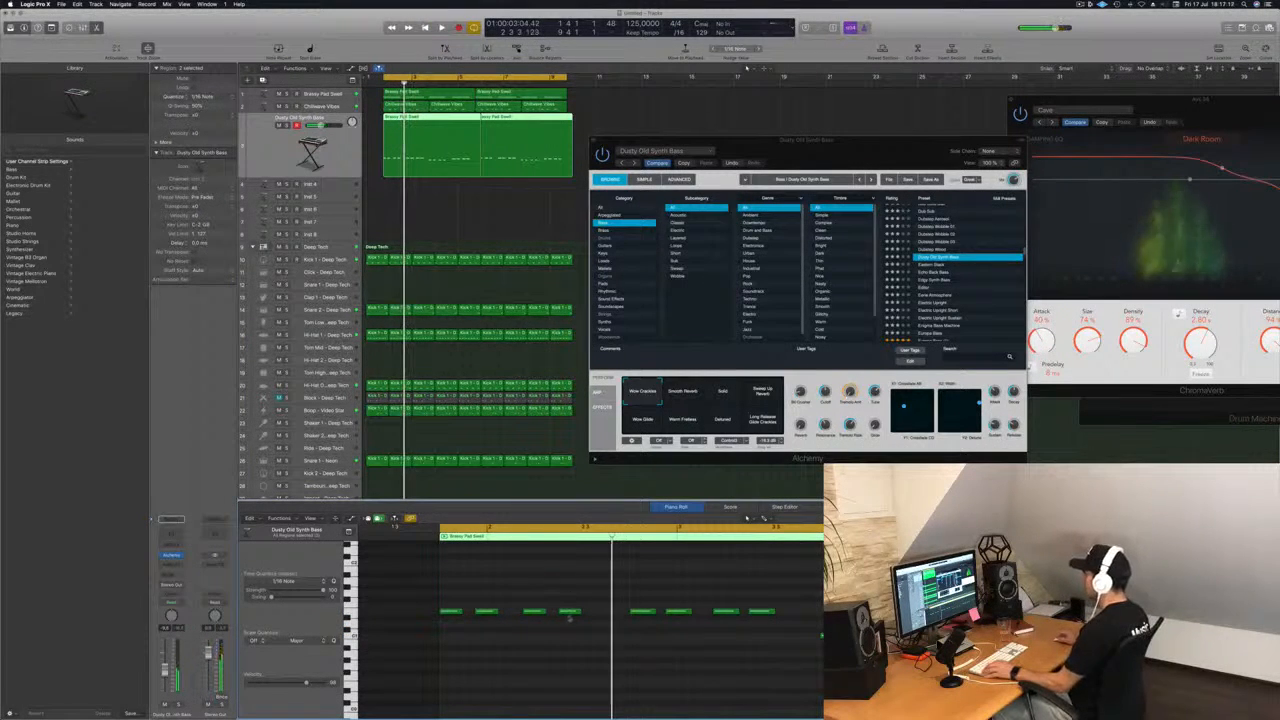
left_click_drag(584, 618, 606, 615)
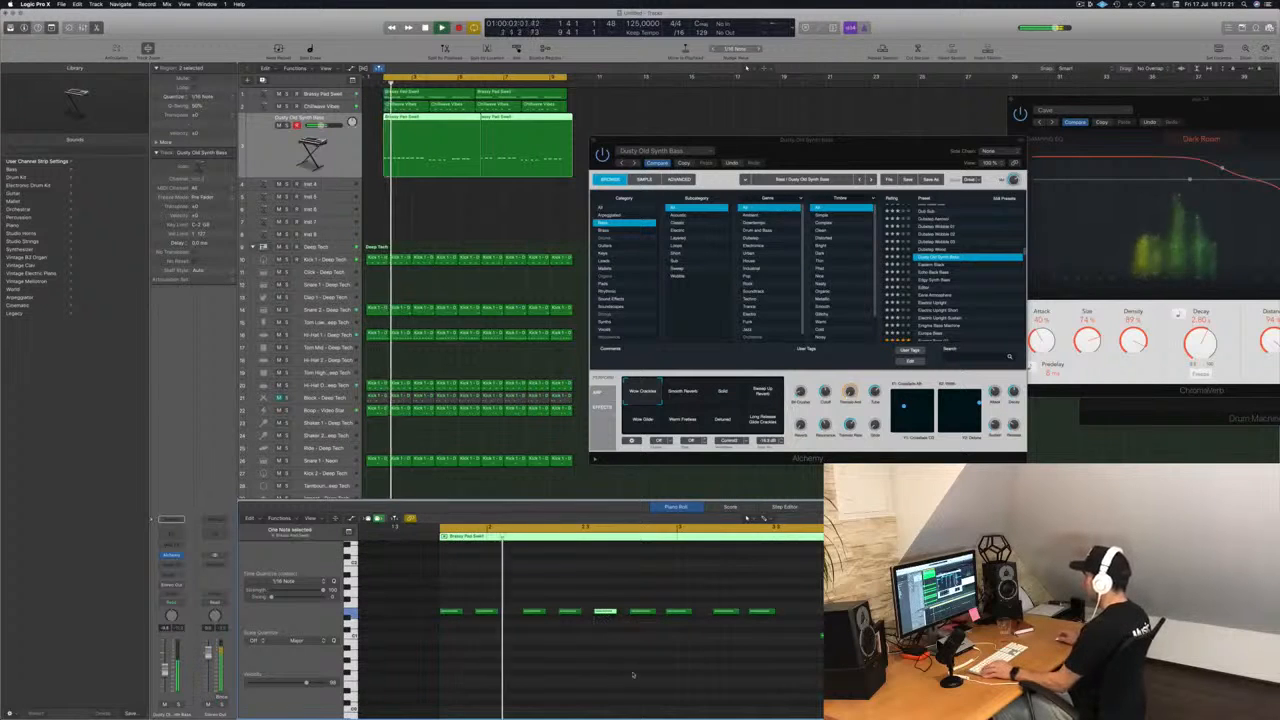
key("super+Left")
key("super+Left")
key("super+Left")
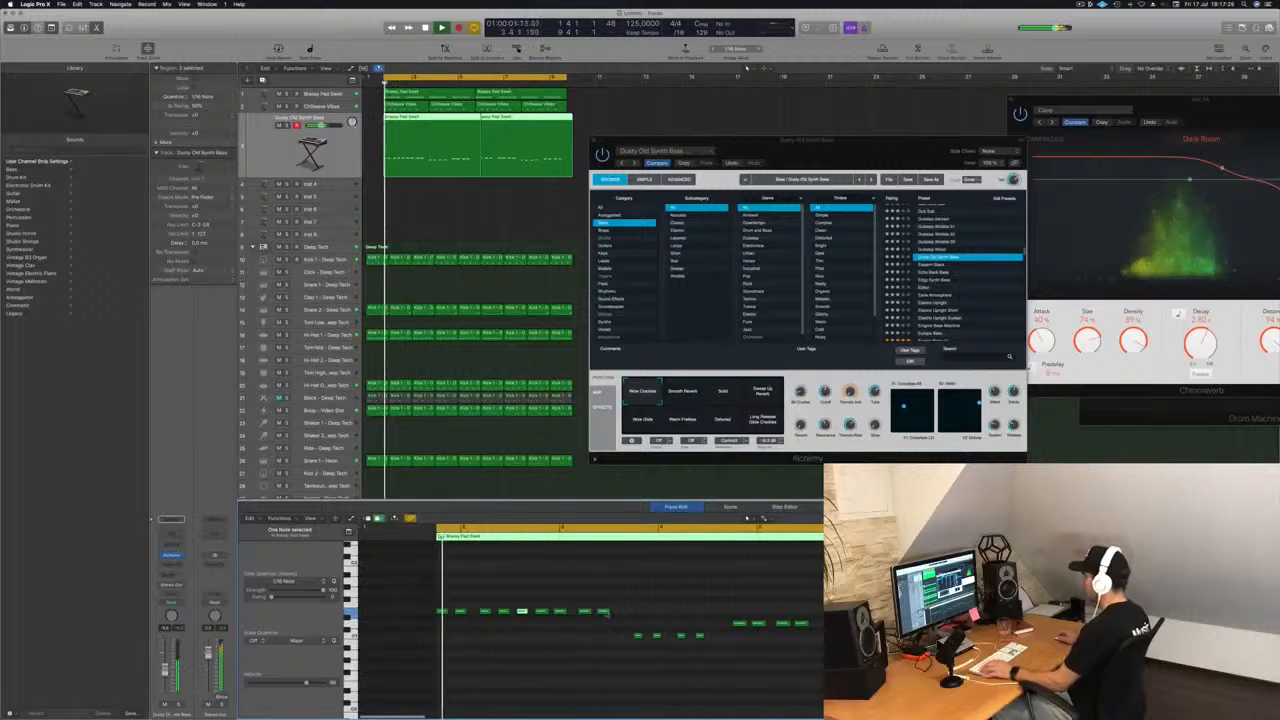
Add an extra lead-in note ahead of the lowest bass note group and another ahead of the following higher group.
key("super+Right")
key("super+Right")
key("super+Right")
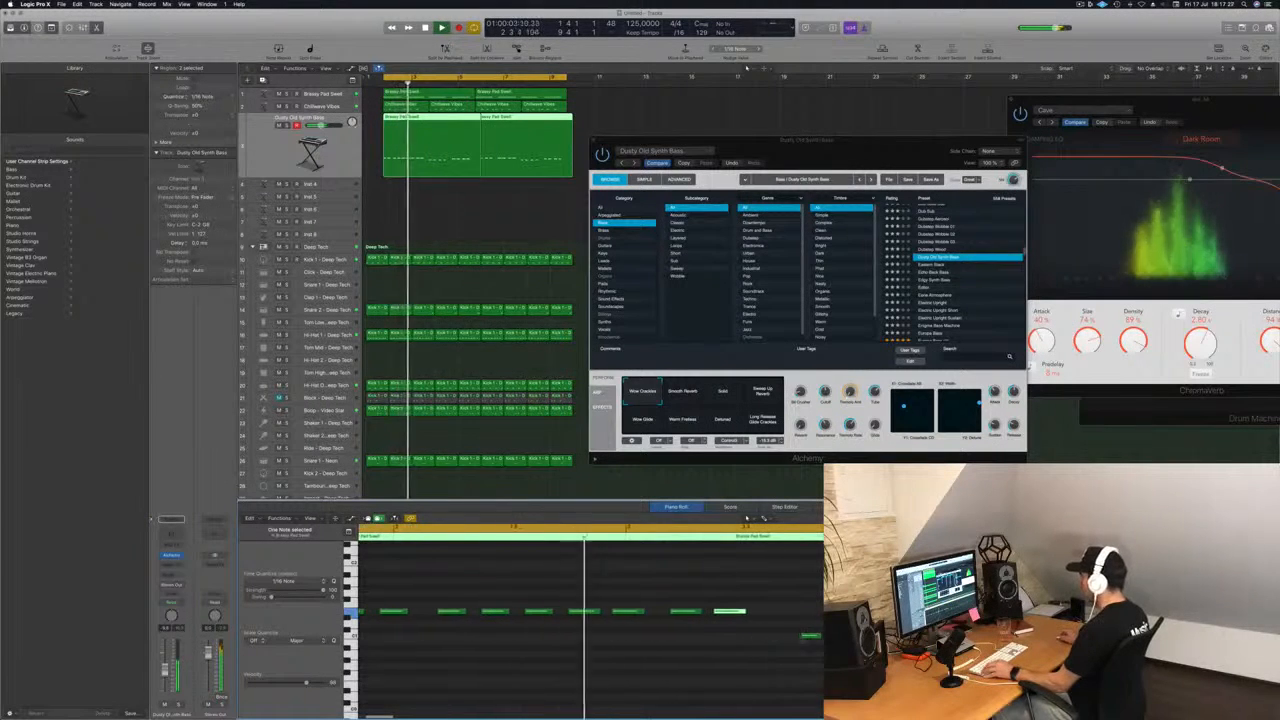
key("super+Left")
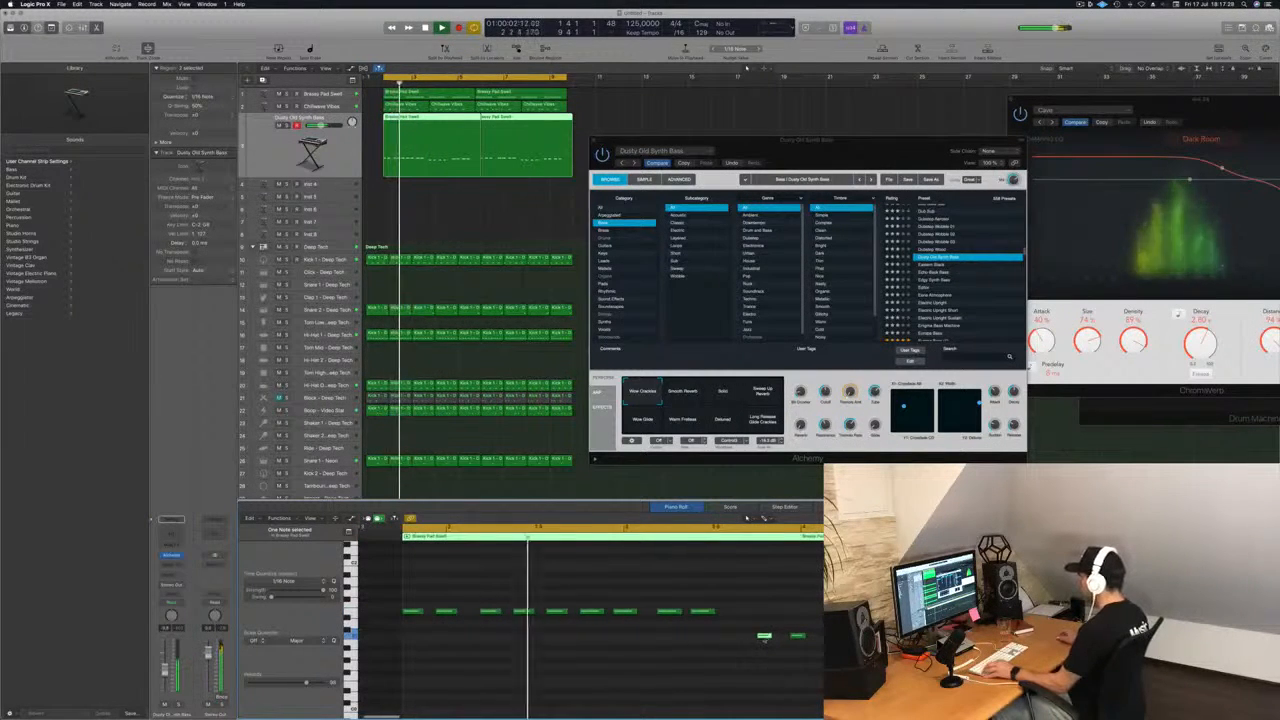
mouse_move(767, 637)
left_mouse_down()
mouse_move(742, 637)
mouse_move(765, 638)
left_mouse_up()
key("super+Left")
key("super+Left")
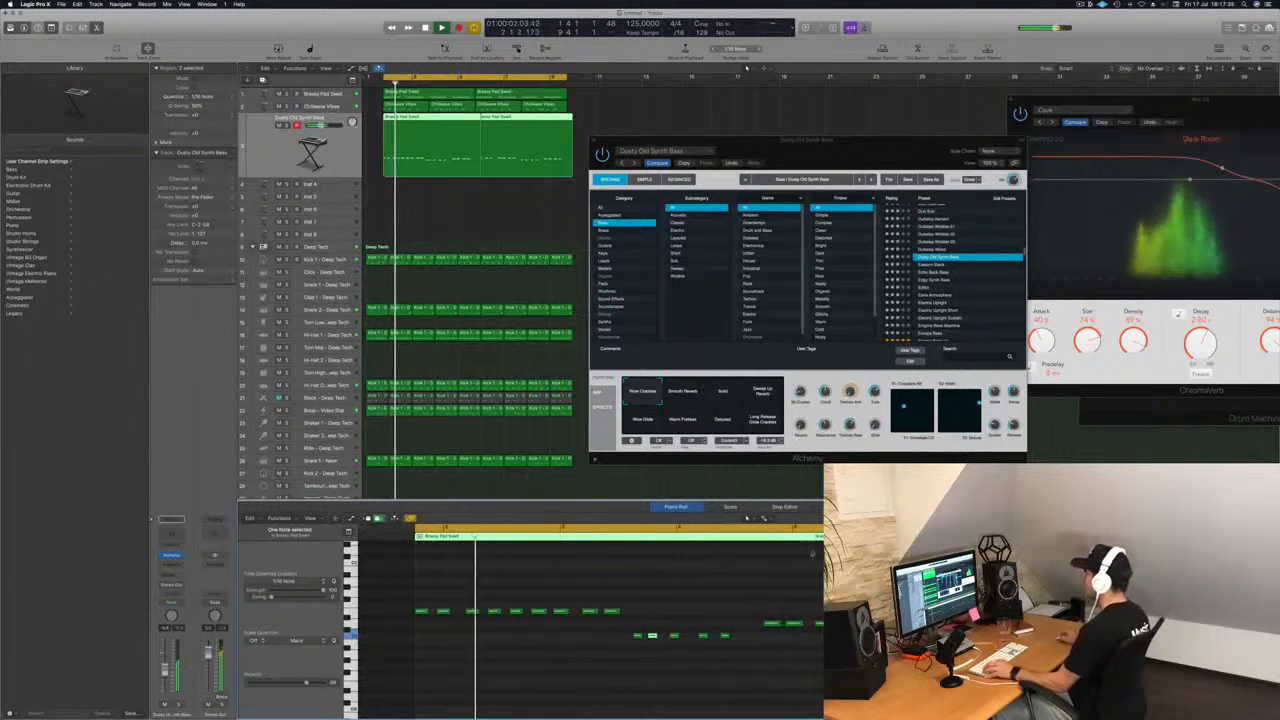
key("super+Left")
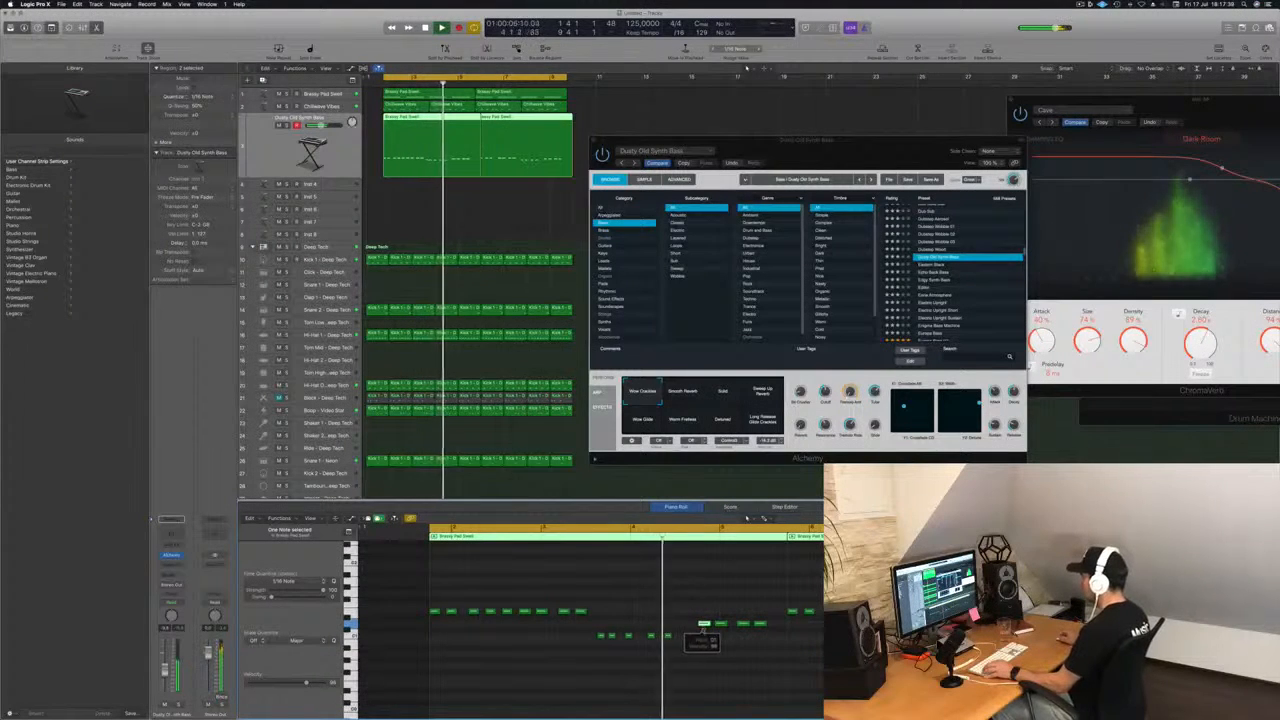
left_click_drag(703, 624, 683, 630)
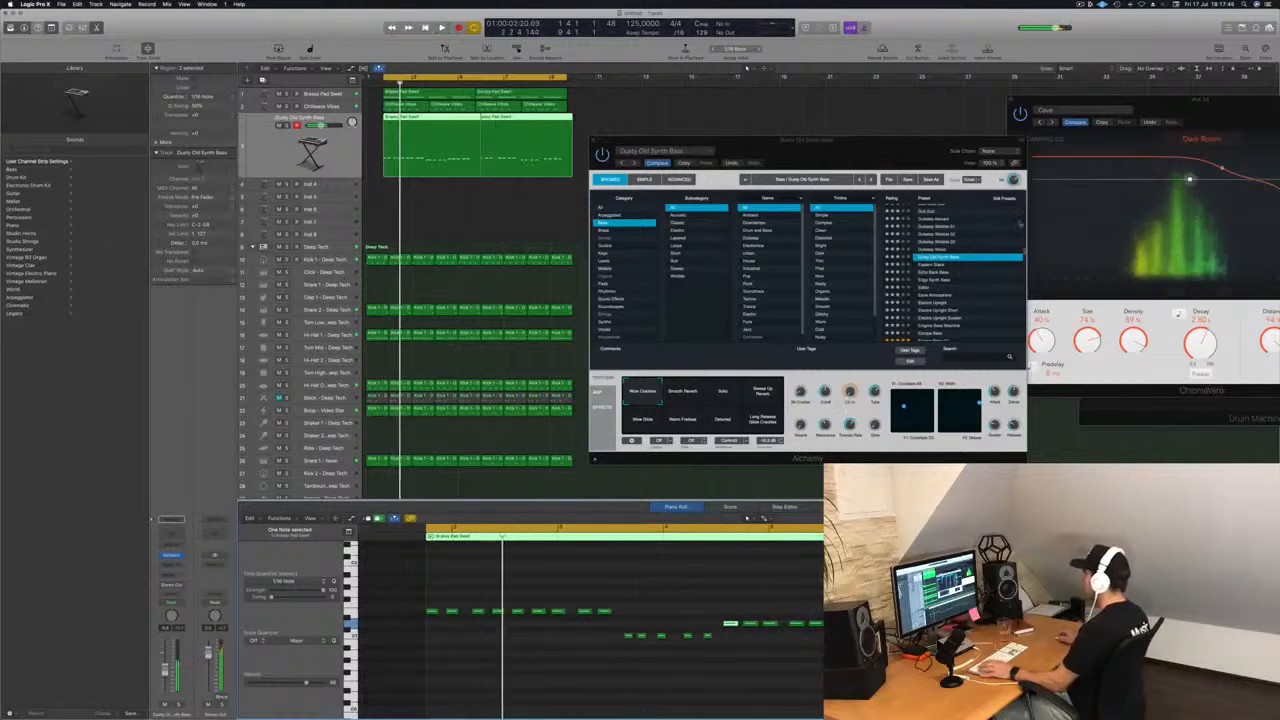
Try the bass presets following Dusty Old Synth Bass during playback, including Echo Back Bass and Editor.
left_click(940, 265)
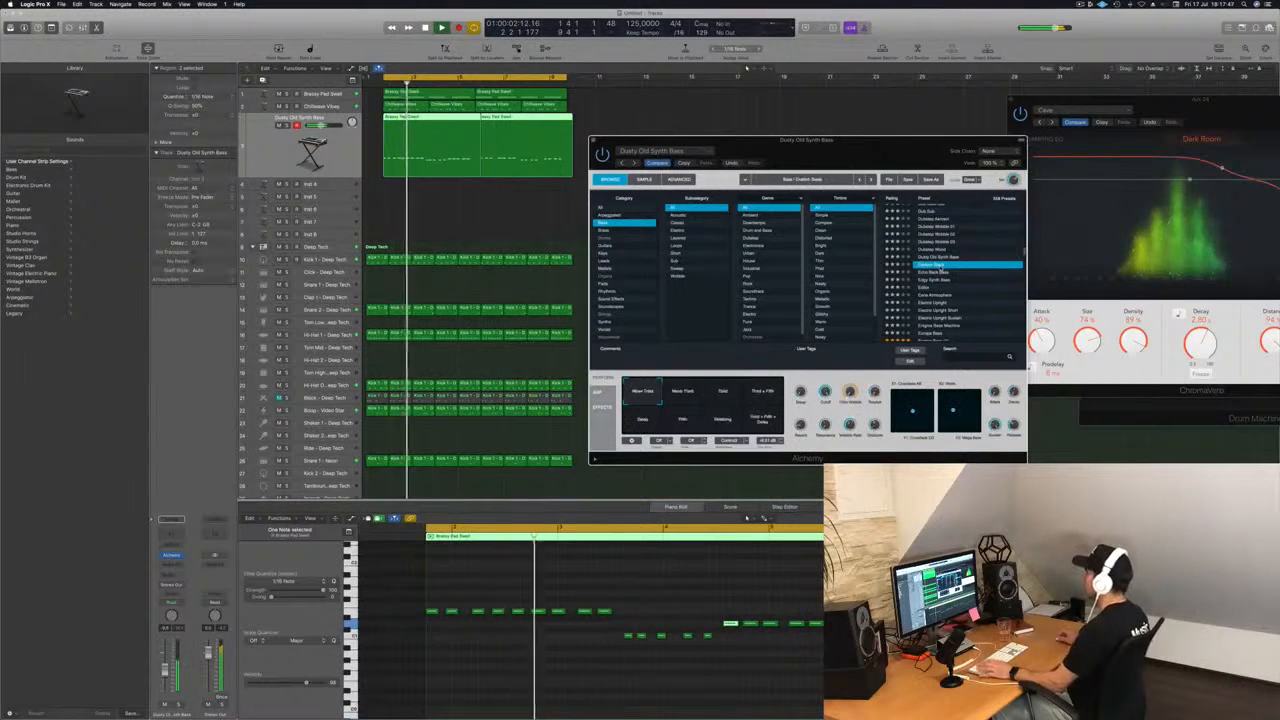
left_click(932, 272)
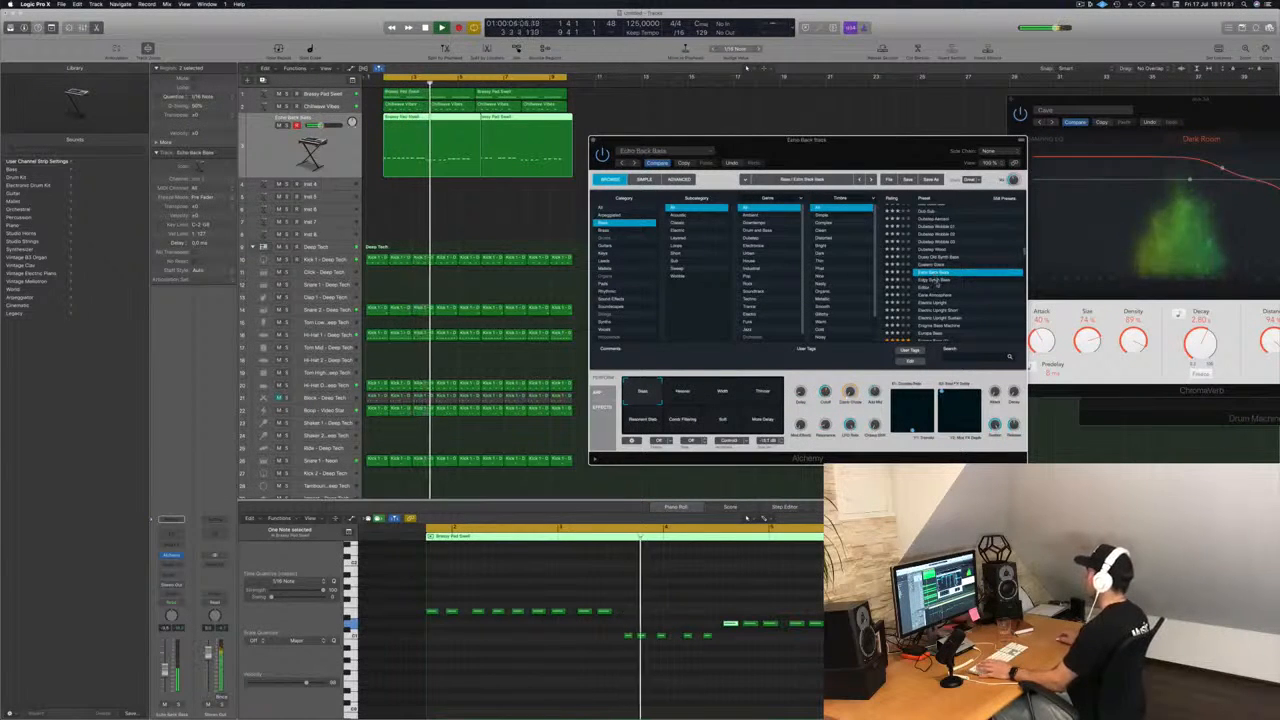
left_click(923, 287)
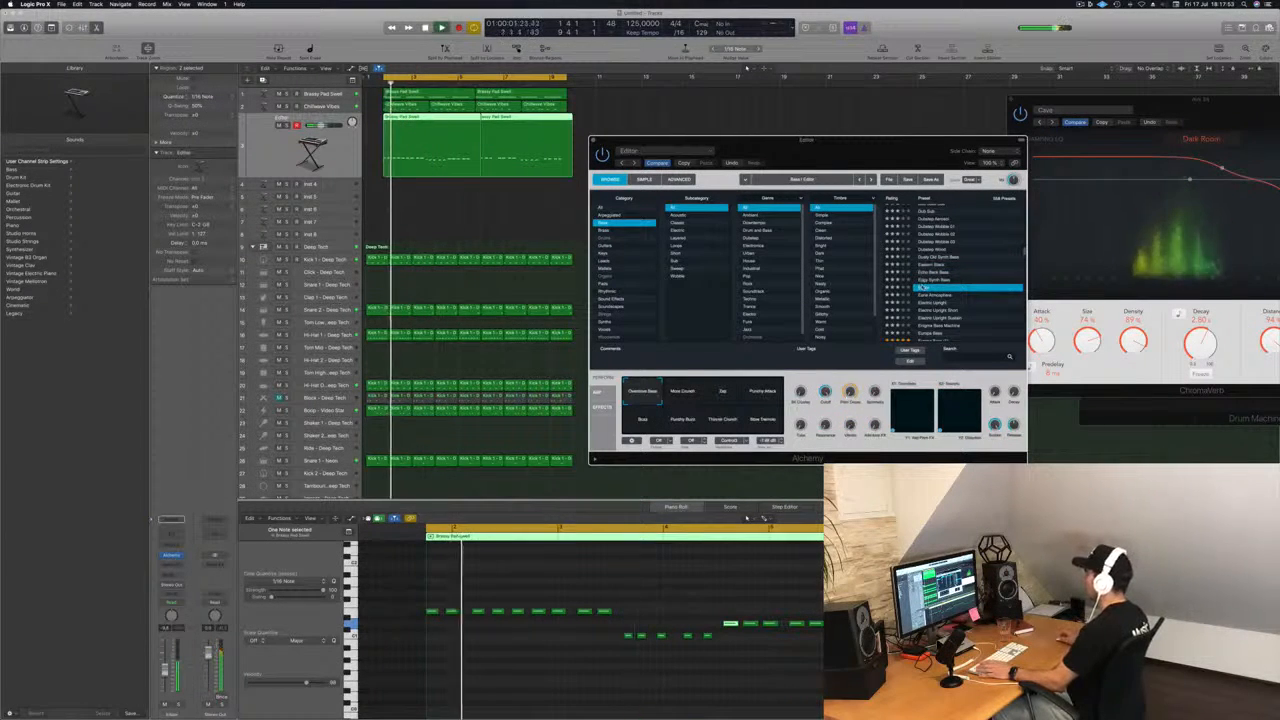
Stop playback and transpose all the bass notes up one octave.
left_click(512, 684)
key("space")
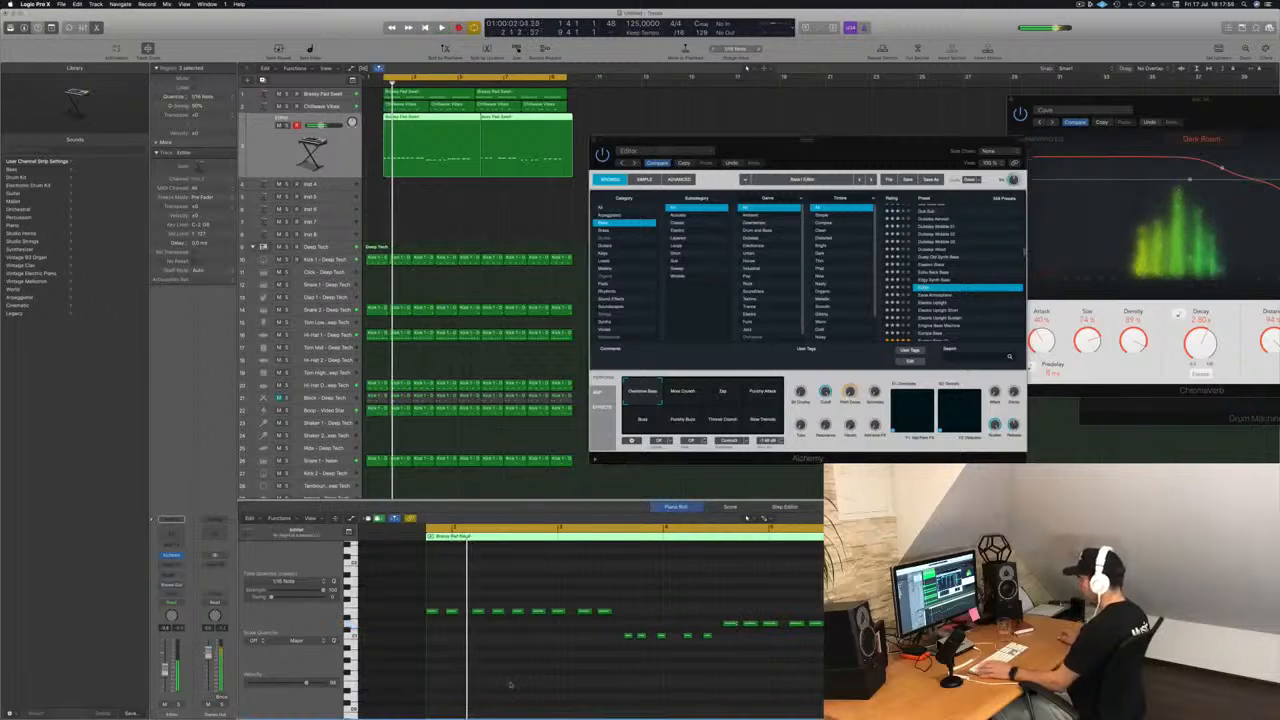
key("super+a")
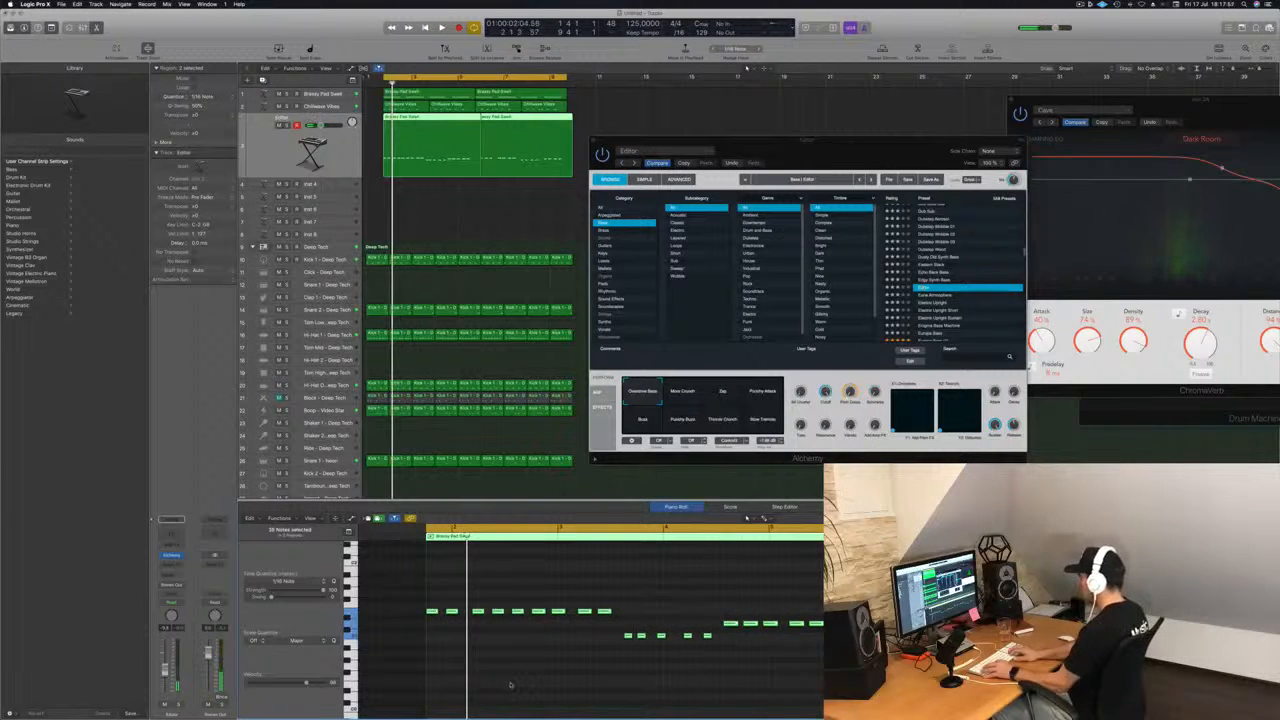
key("shift+alt+Up")
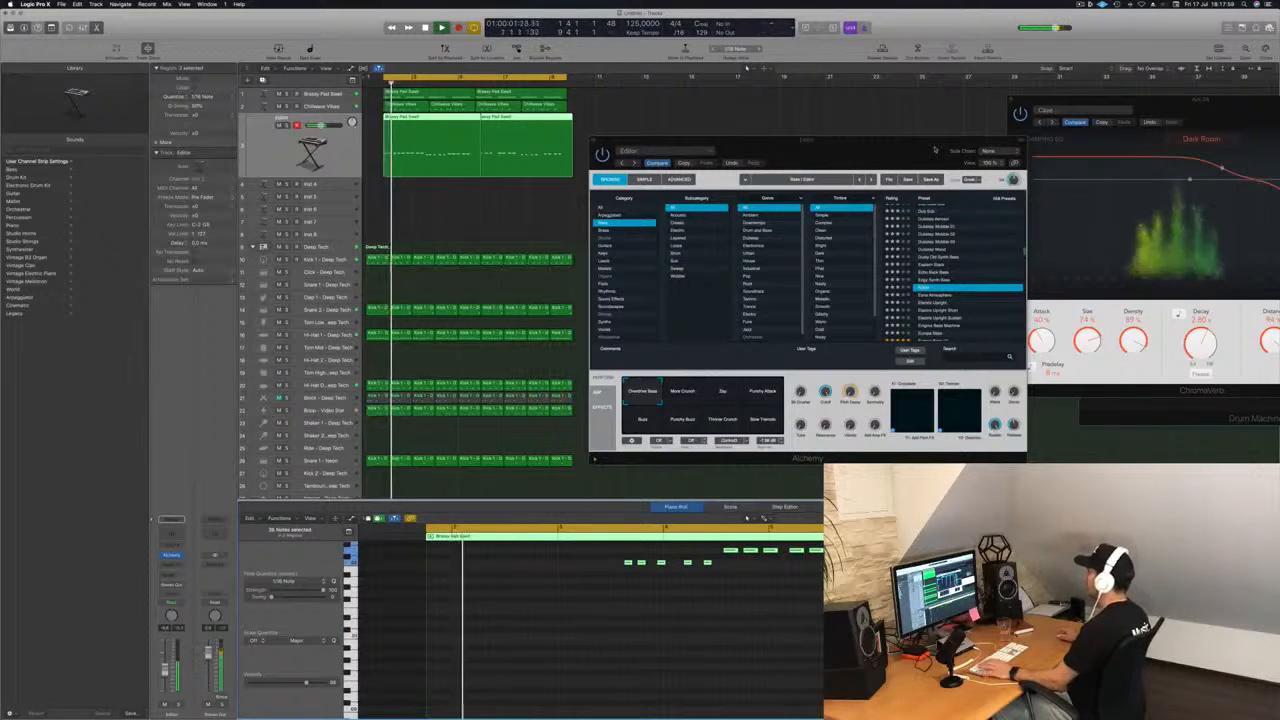
Move the Alchemy window up and audition the Eerie Atmosphere and Electric Upright presets with the loop.
left_click_drag(935, 150, 878, 108)
left_click(877, 259)
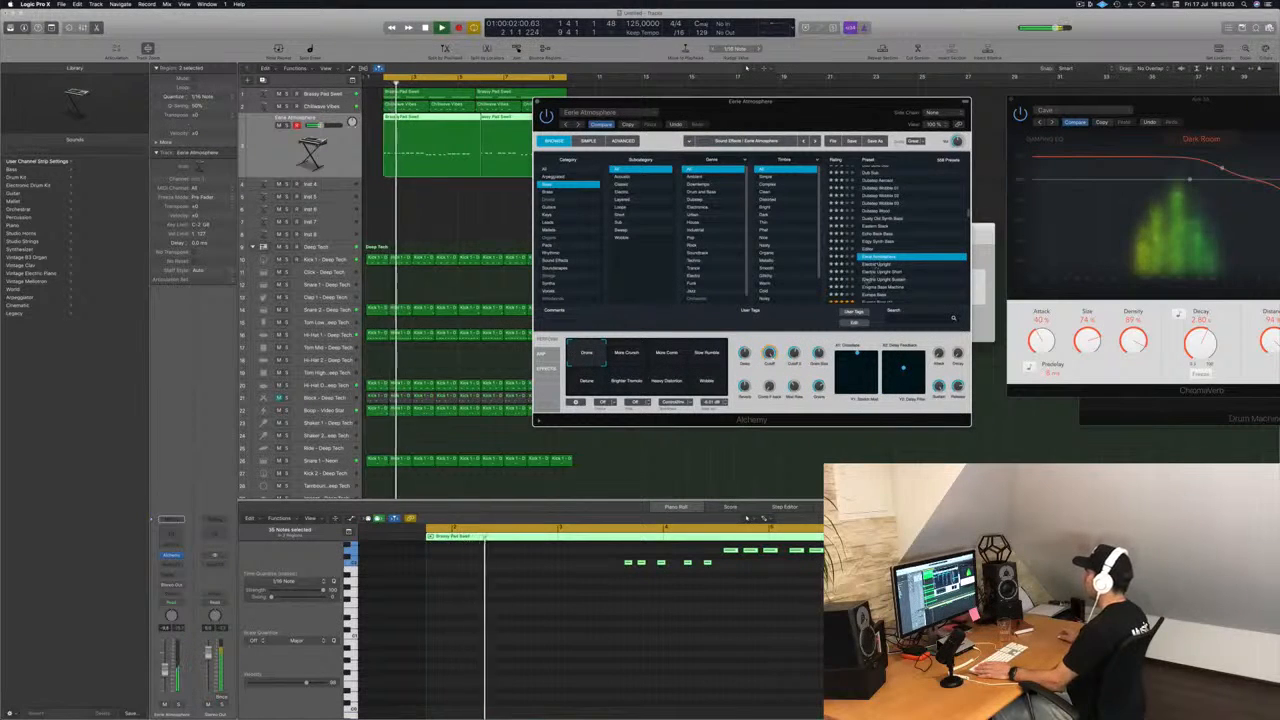
key("Down")
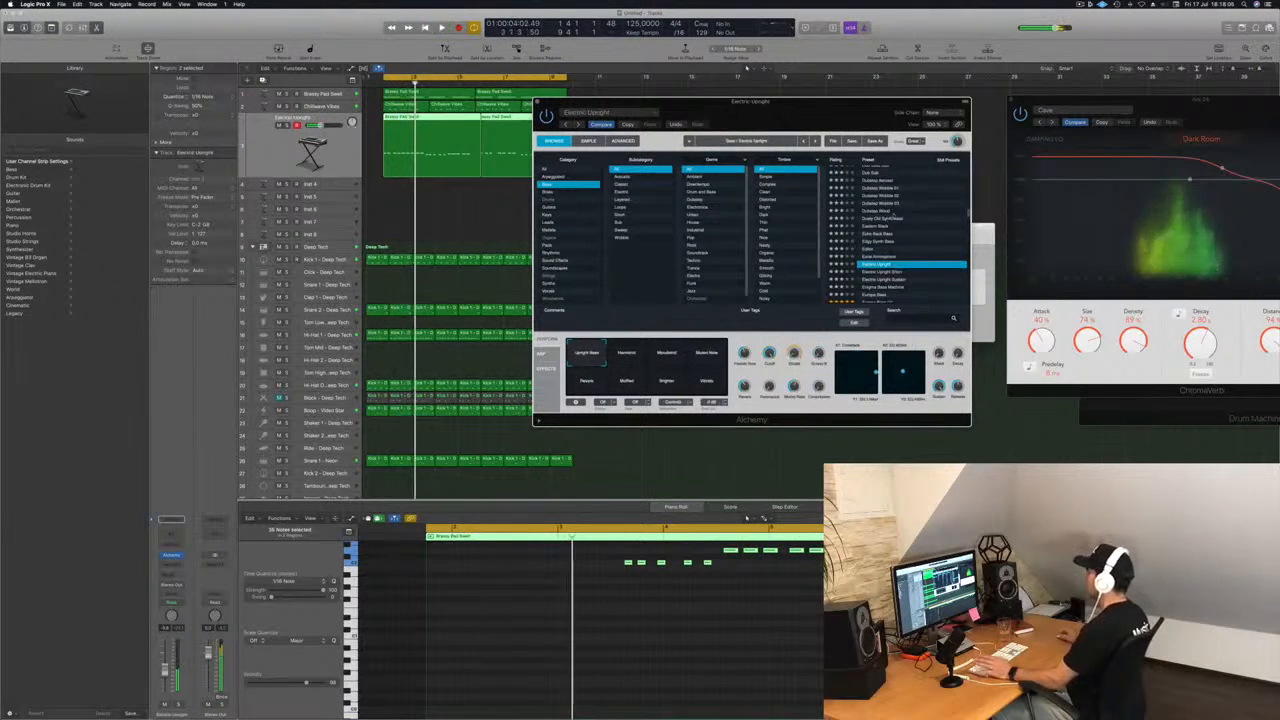
key("space")
Audition the Europa Bass, Face Plant, Fast Saw Synth Lead and Fat Blue presets on the bass track during playback.
scroll(882, 245, "down", 3)
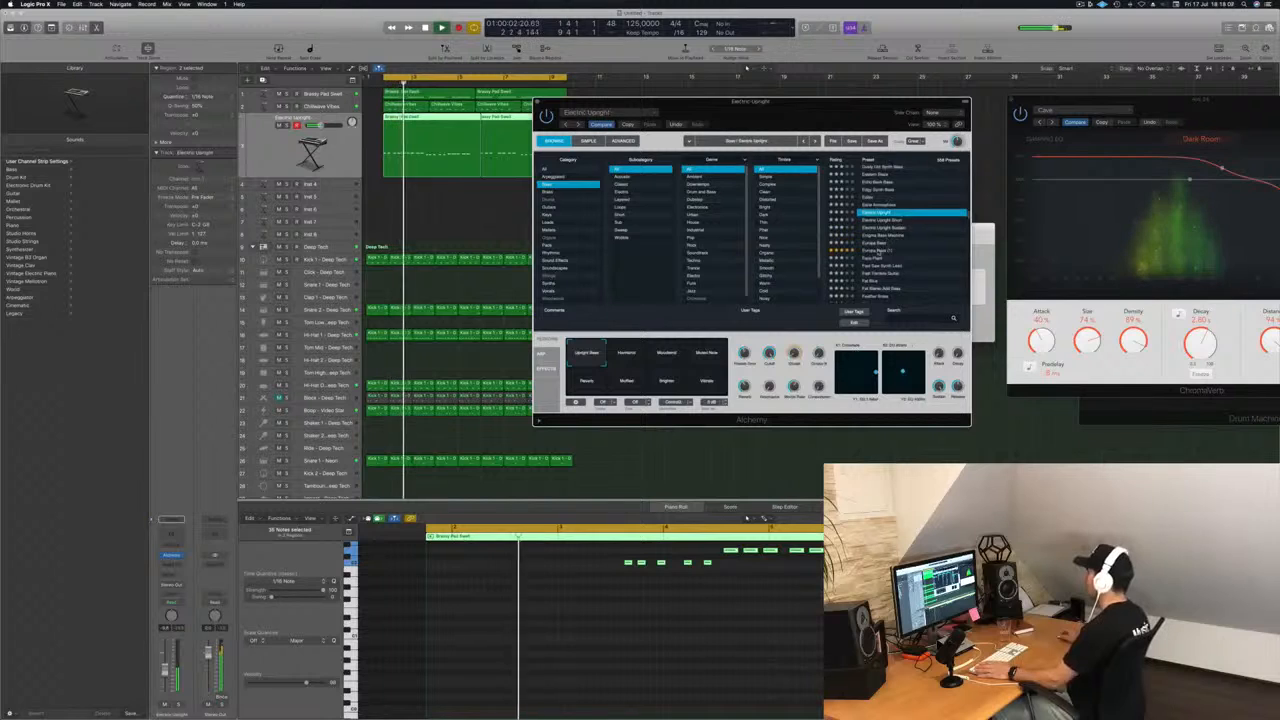
left_click(878, 250)
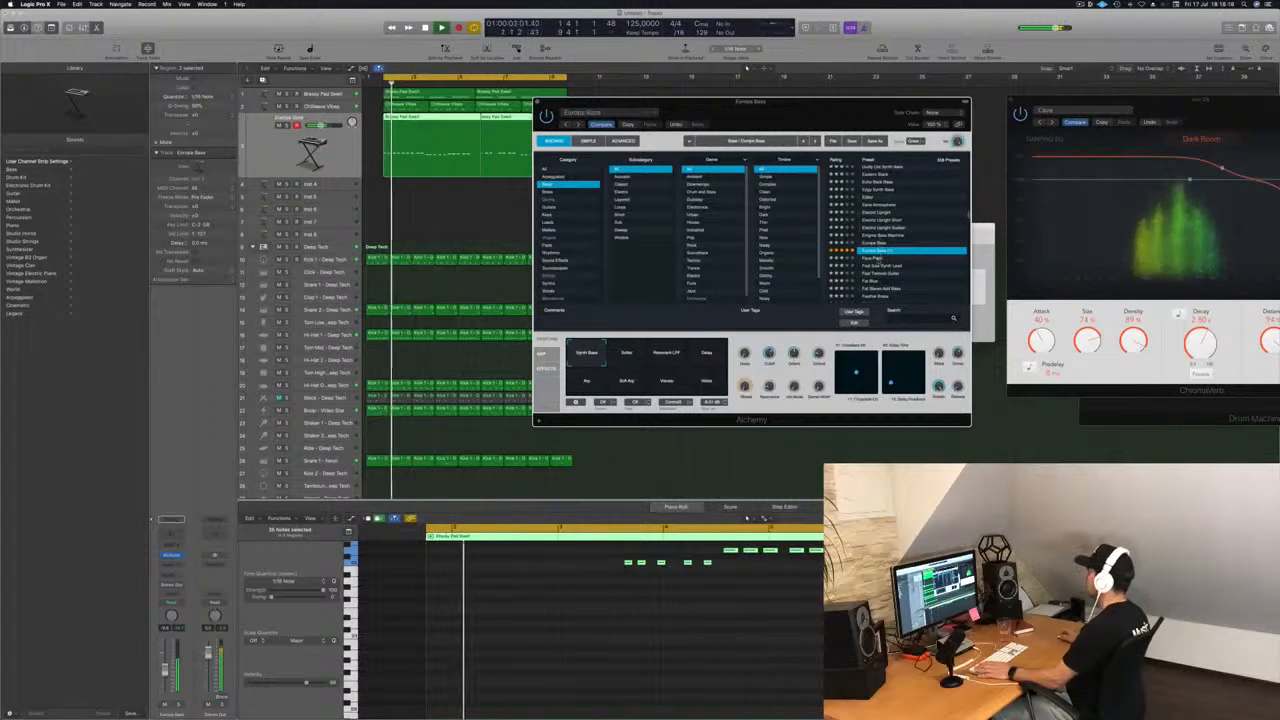
left_click(876, 258)
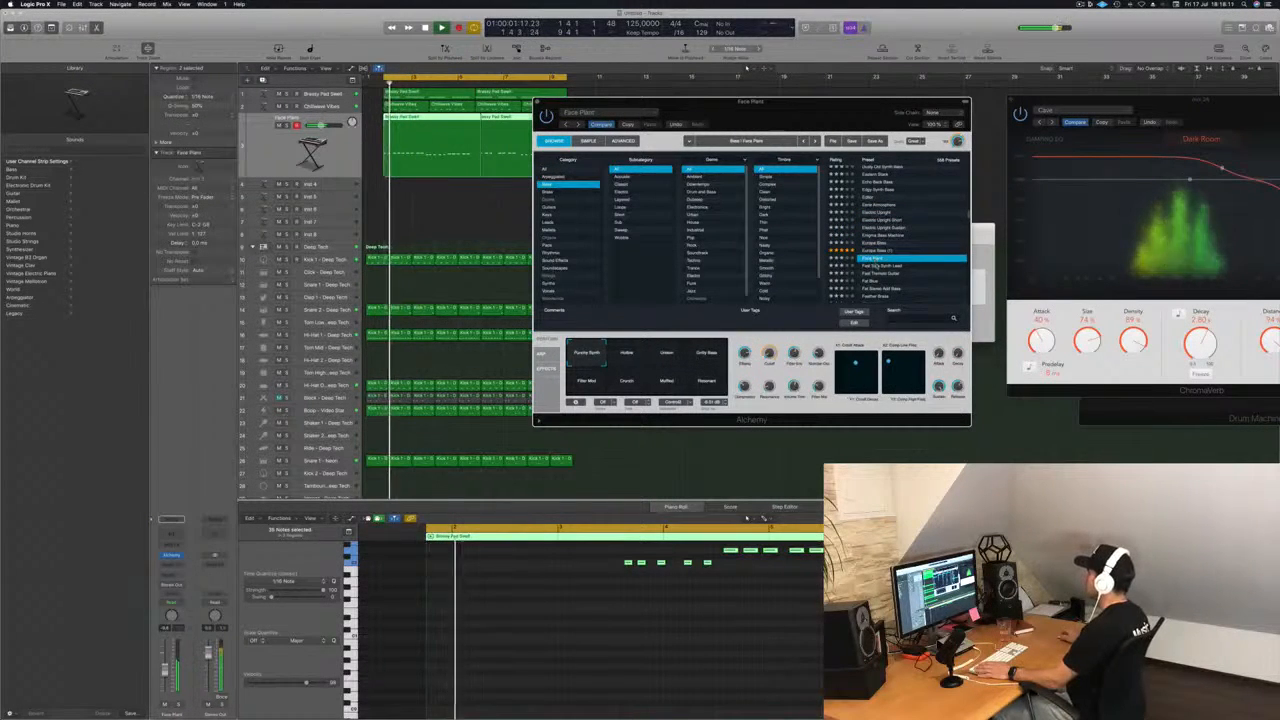
left_click(880, 266)
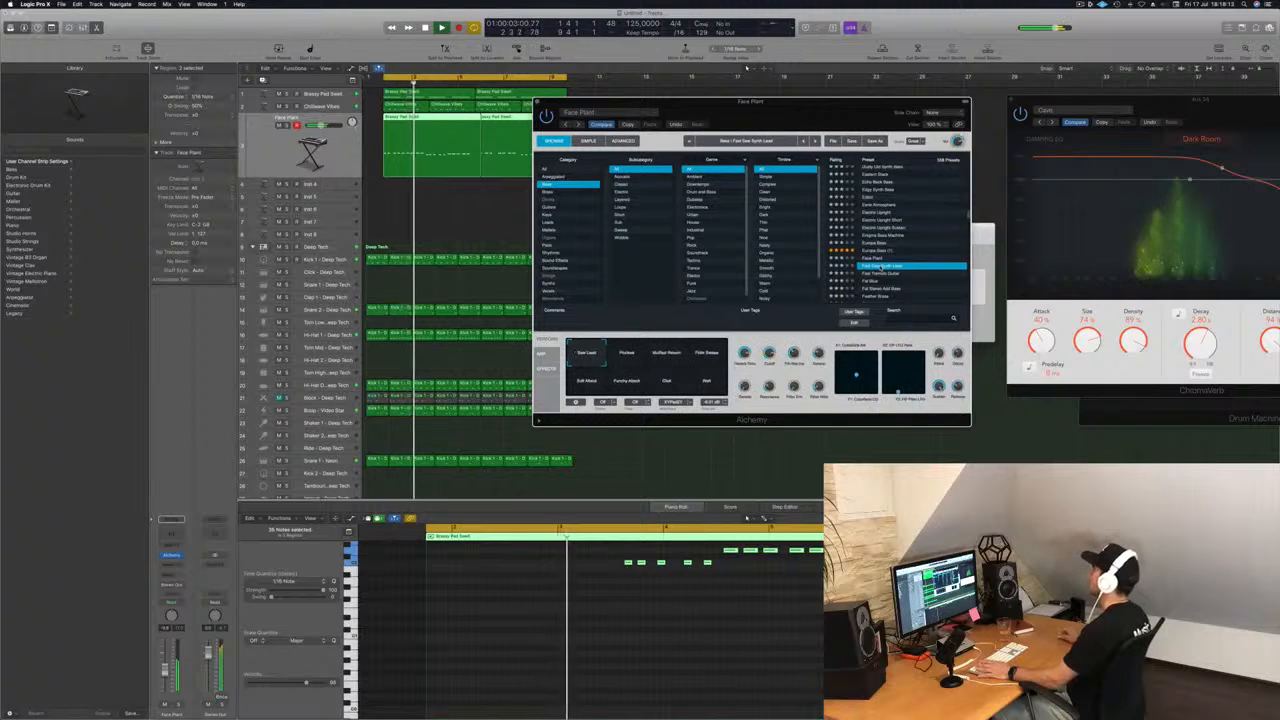
scroll(886, 267, "down", 3)
left_click(870, 228)
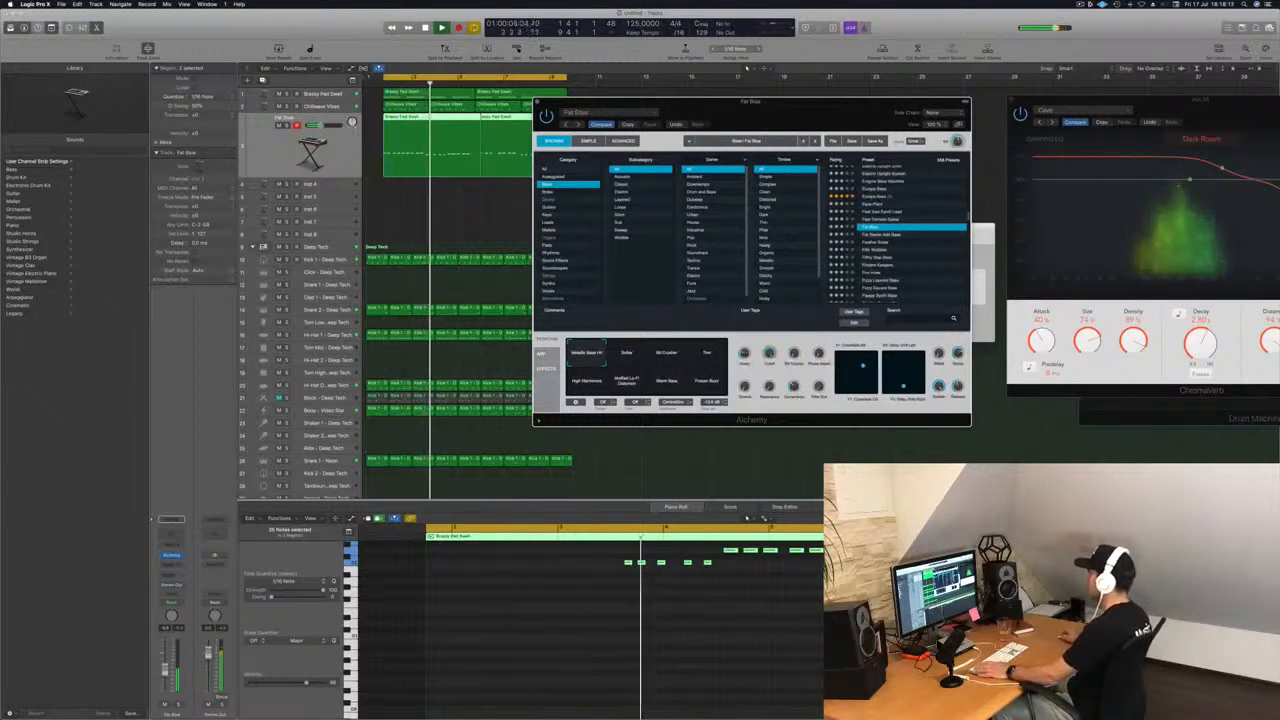
Try the bass notes one octave lower with Fat Blue, then return them to the higher octave.
scroll(592, 591, "up", 3)
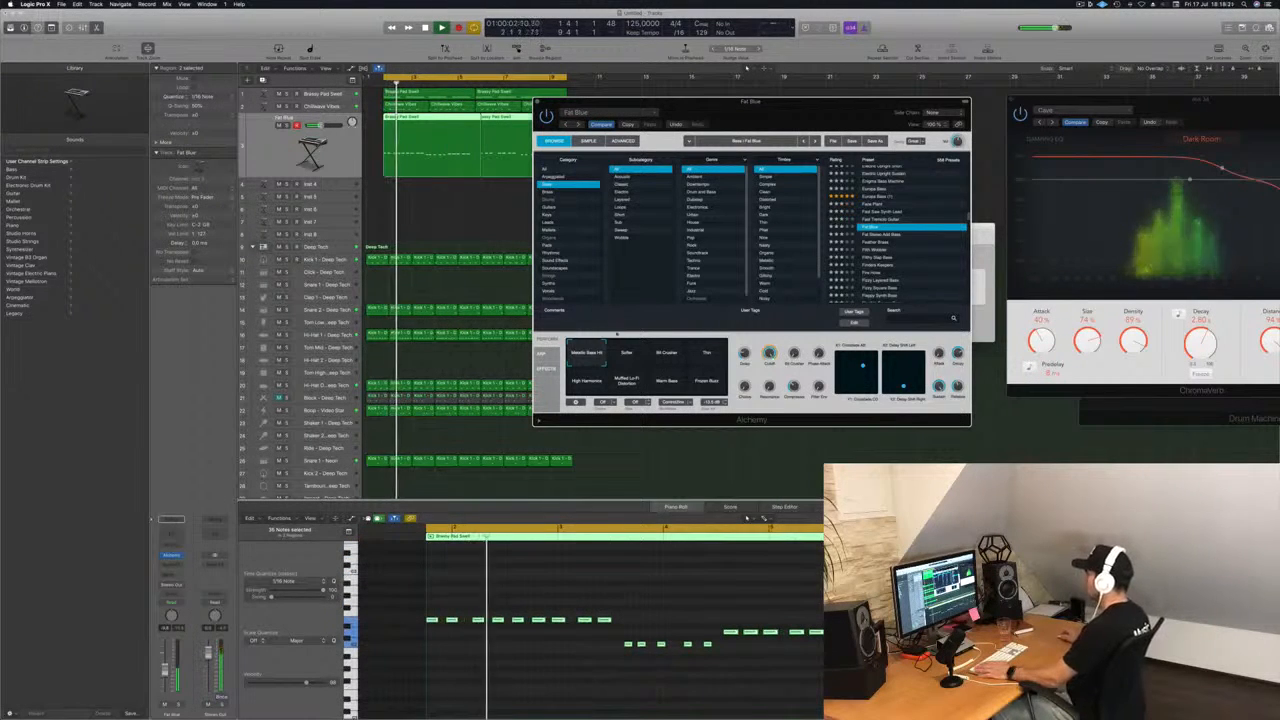
left_click(747, 517)
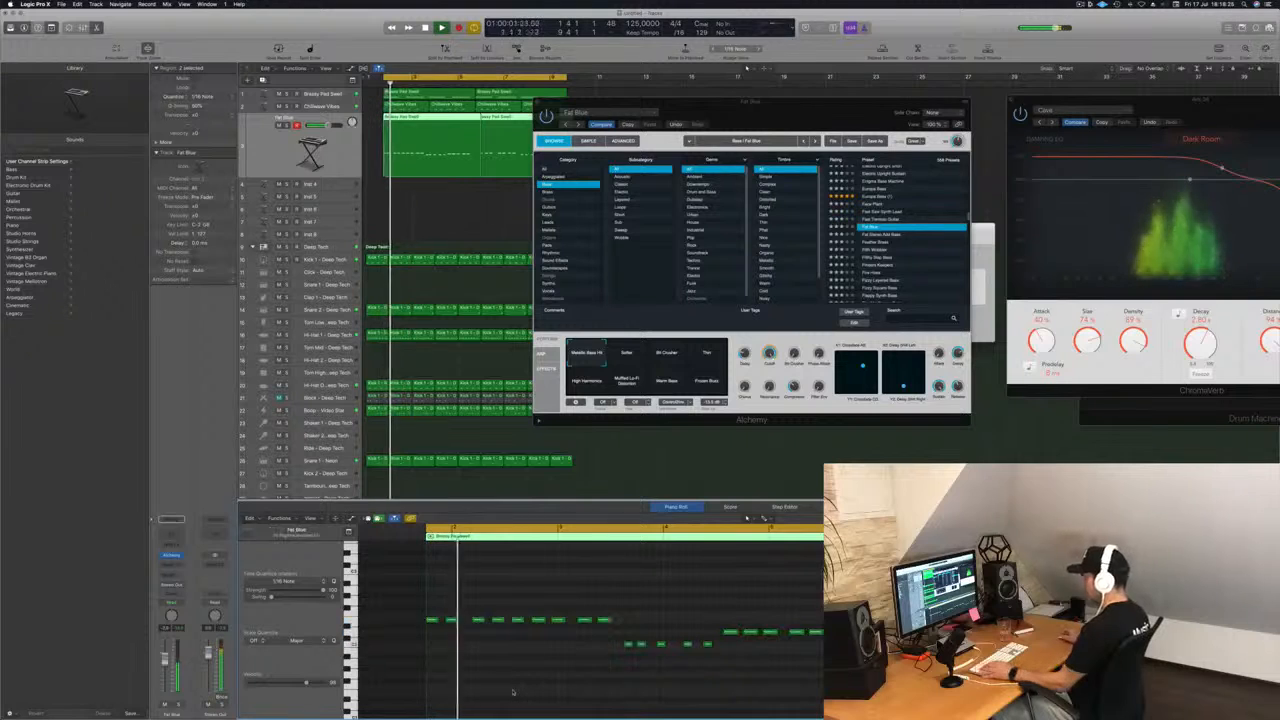
scroll(512, 692, "up", 4)
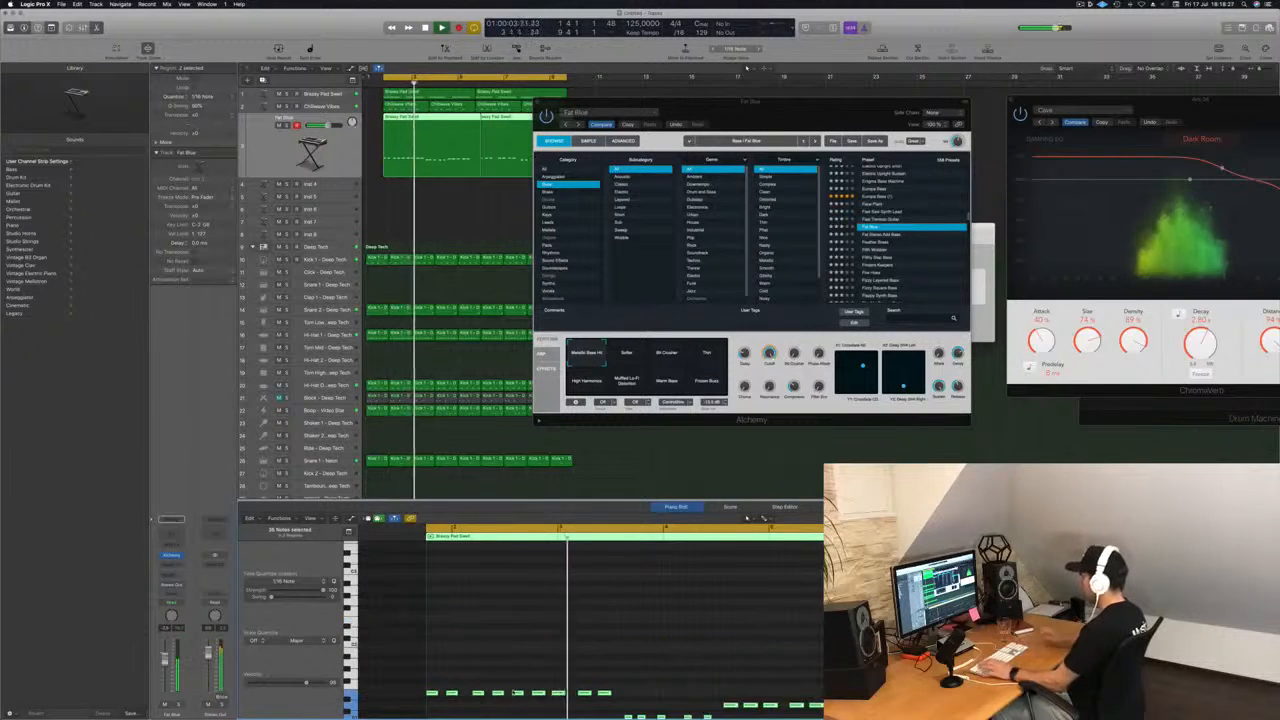
scroll(512, 690, "down", 4)
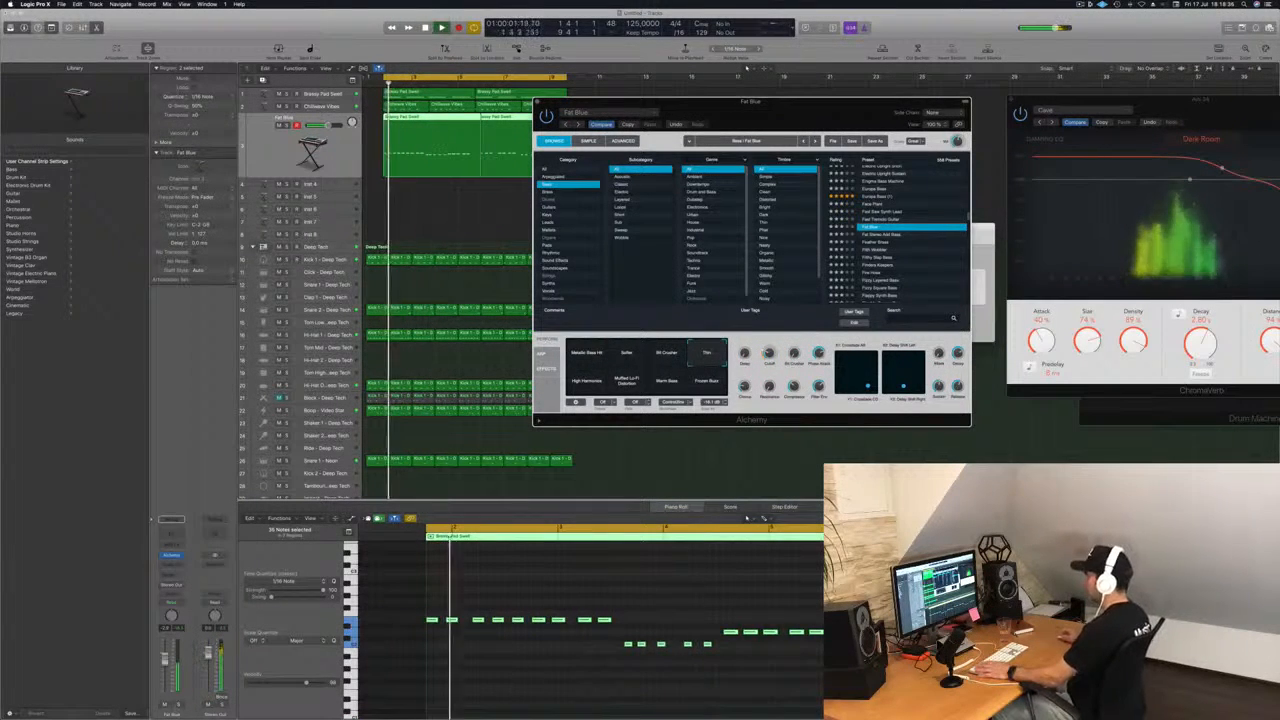
Unsolo the bass track and try Fat Blue's High Harmonics, Muffled Lo-Fi Distortion and Warm Bass variations.
left_click(746, 518)
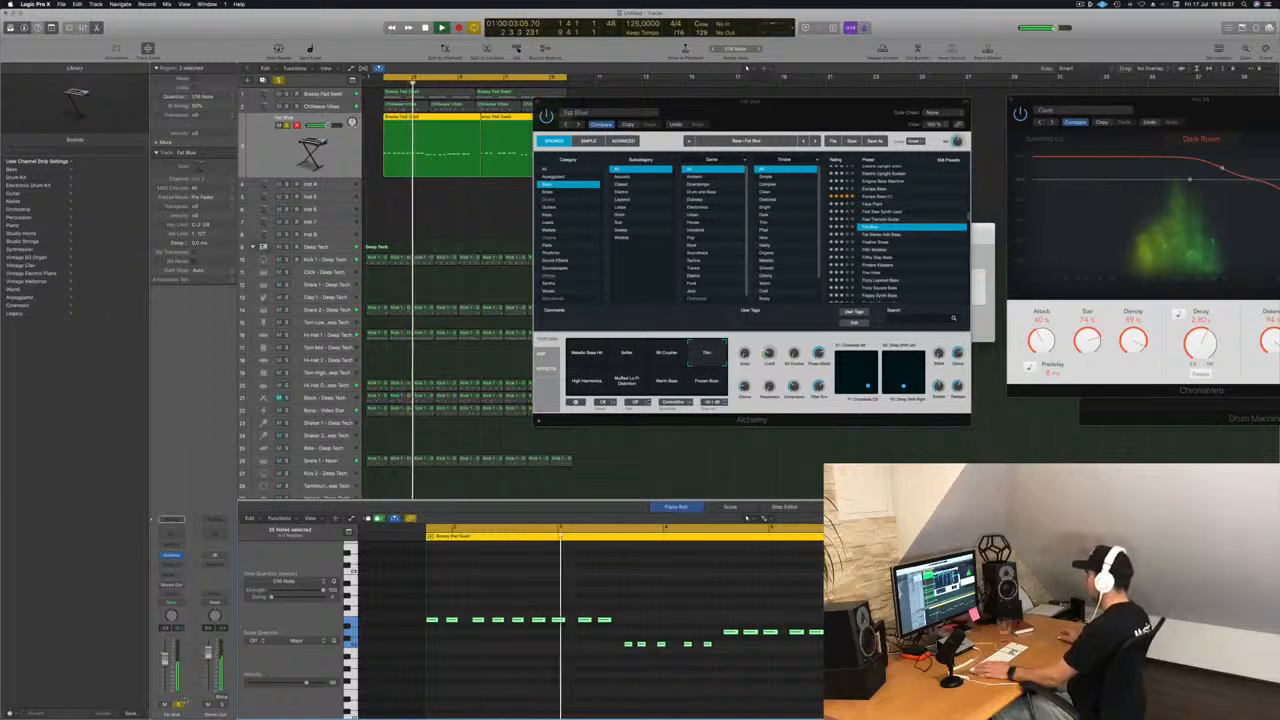
left_click(180, 704)
left_click(583, 388)
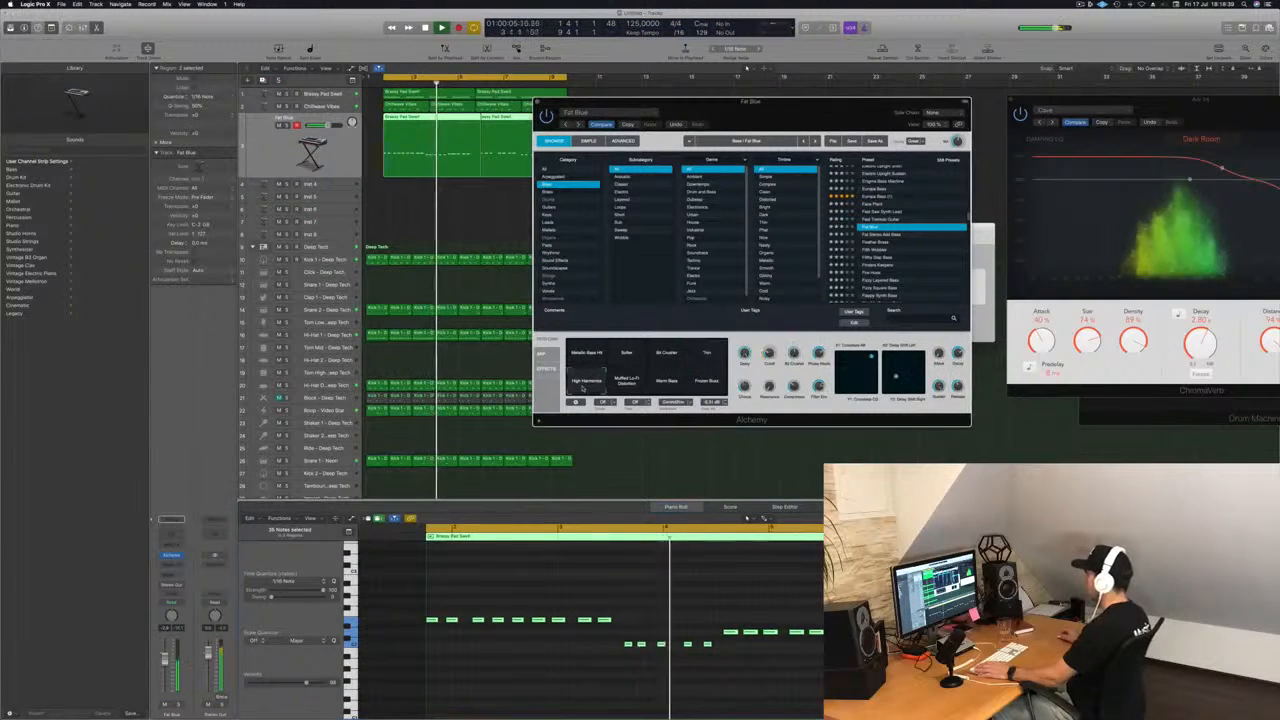
left_click(626, 386)
left_click(666, 382)
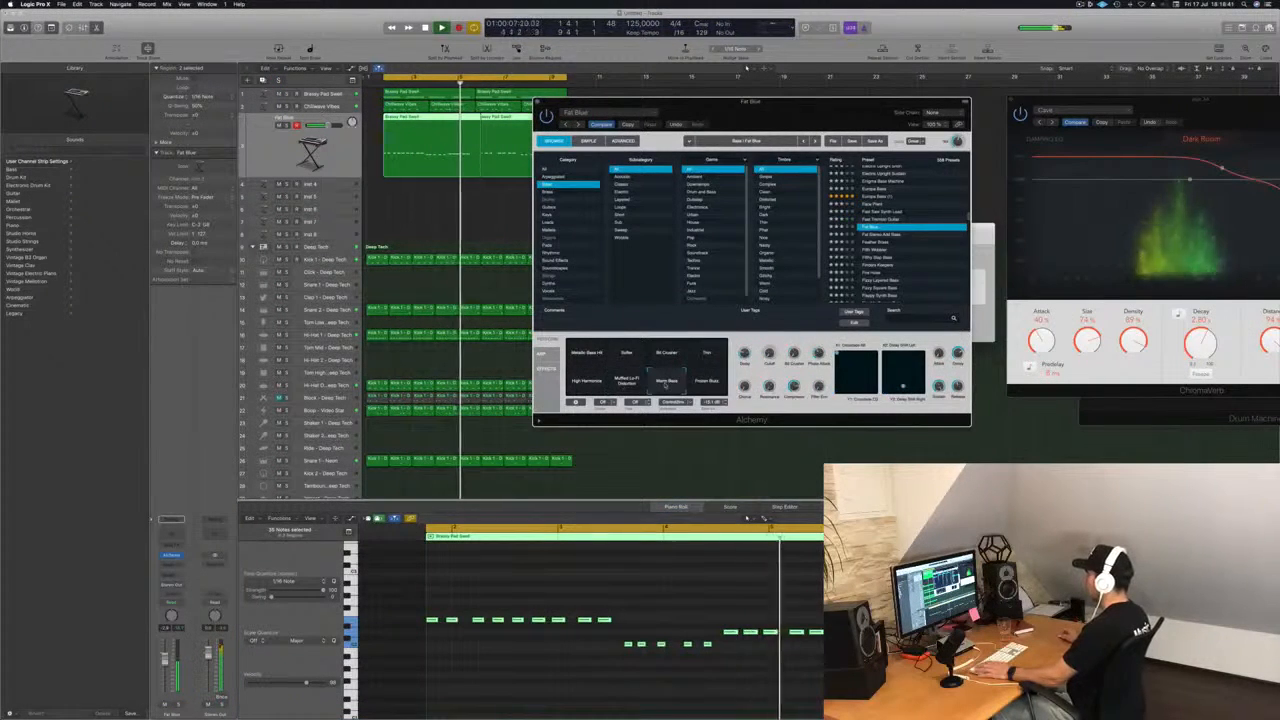
left_click(746, 517)
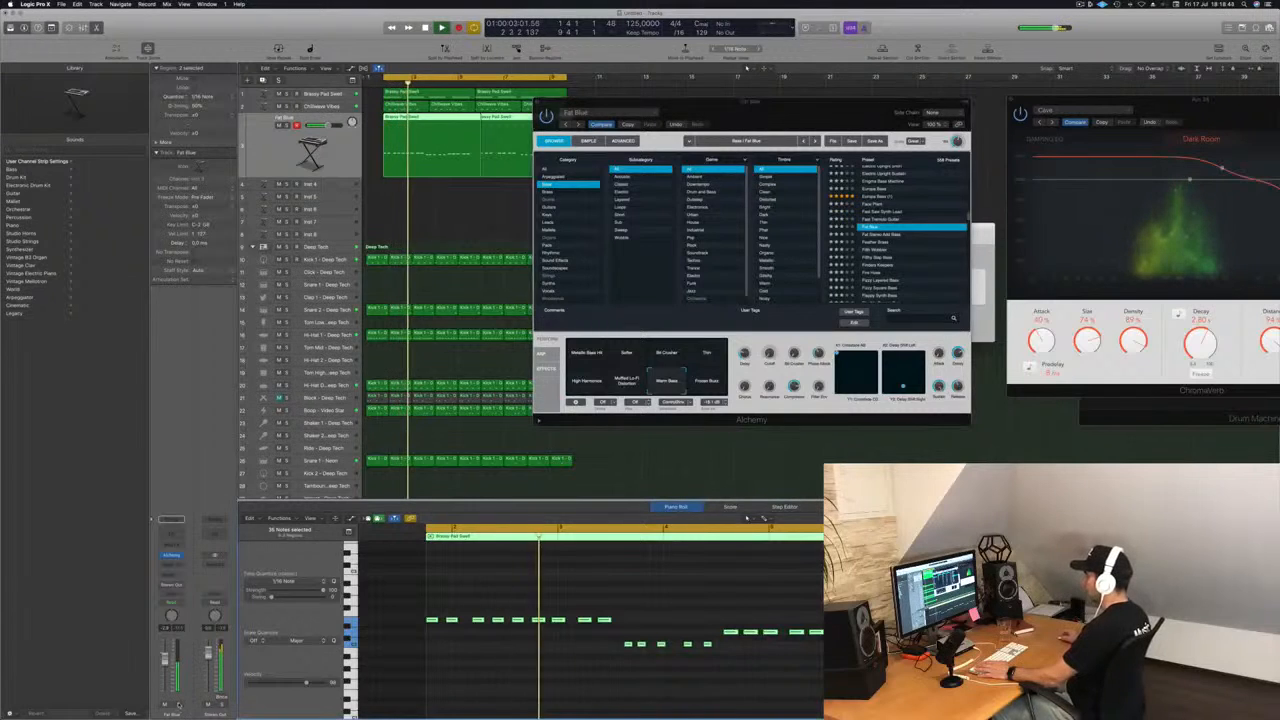
Try Fat Stereo Add Bass, load the Feather Brass preset for the bass, and move the Alchemy window away from the regions.
left_click(885, 235)
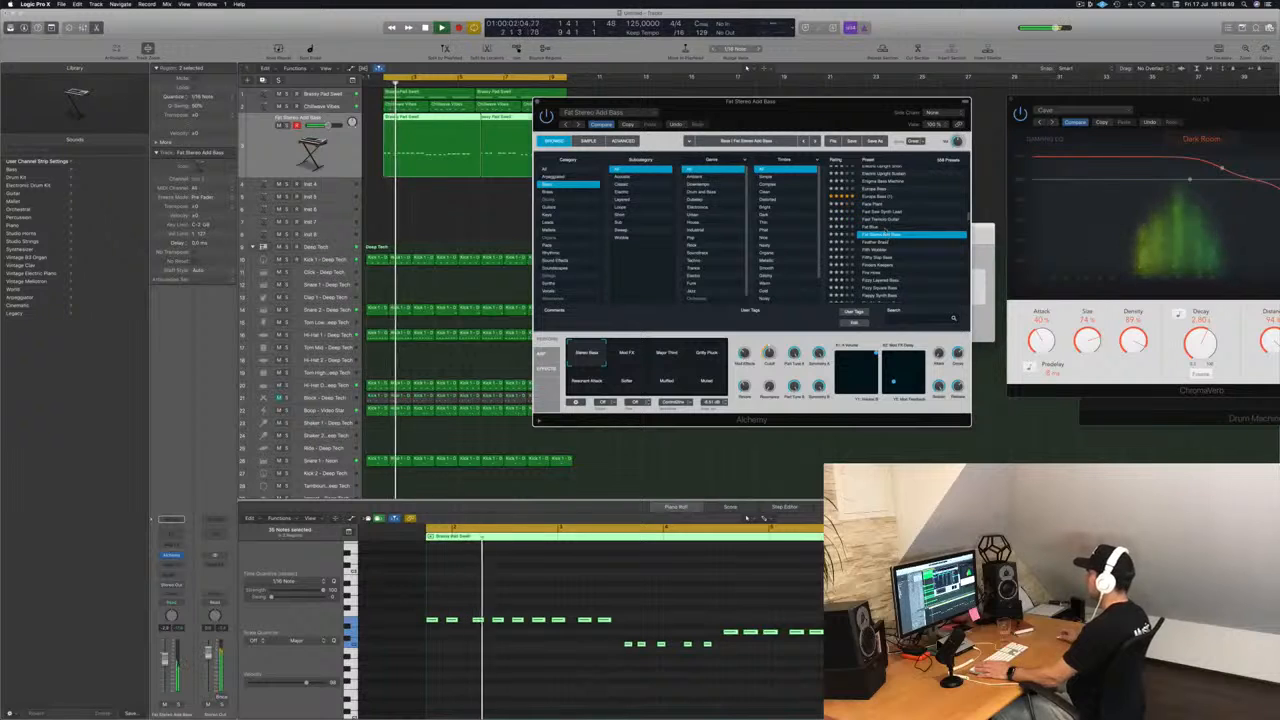
left_click(878, 243)
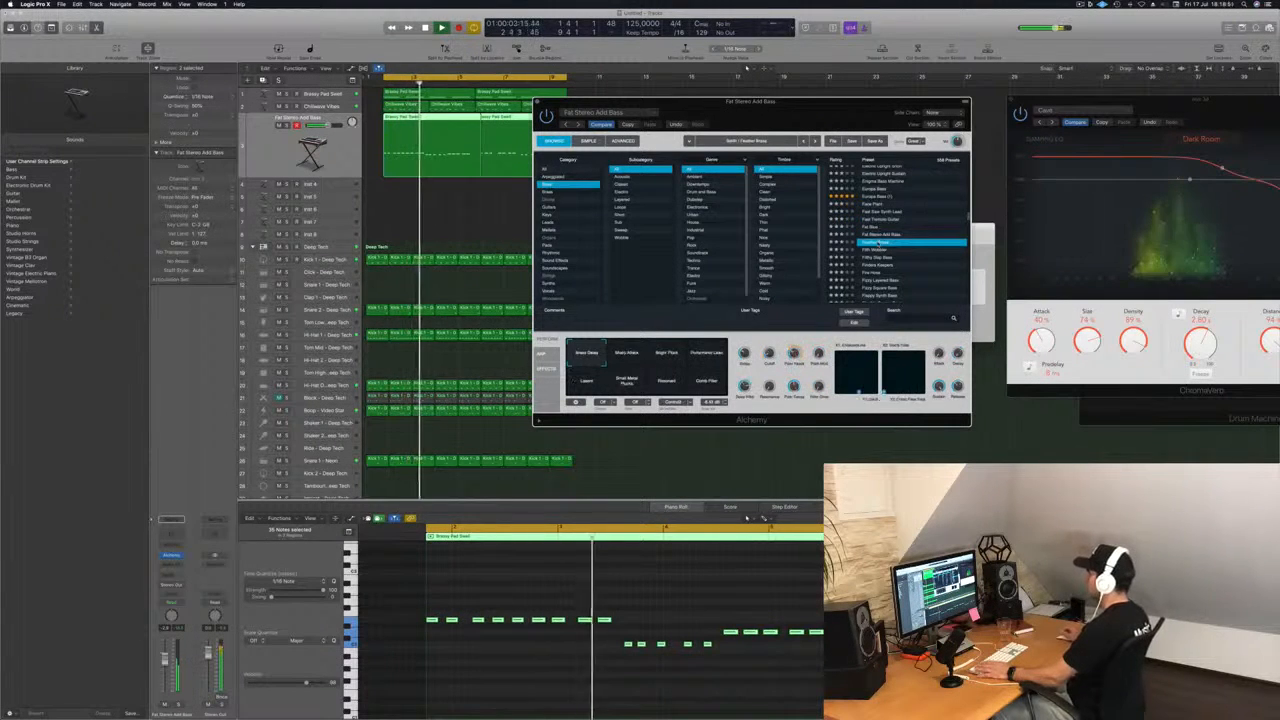
left_click_drag(866, 119, 931, 165)
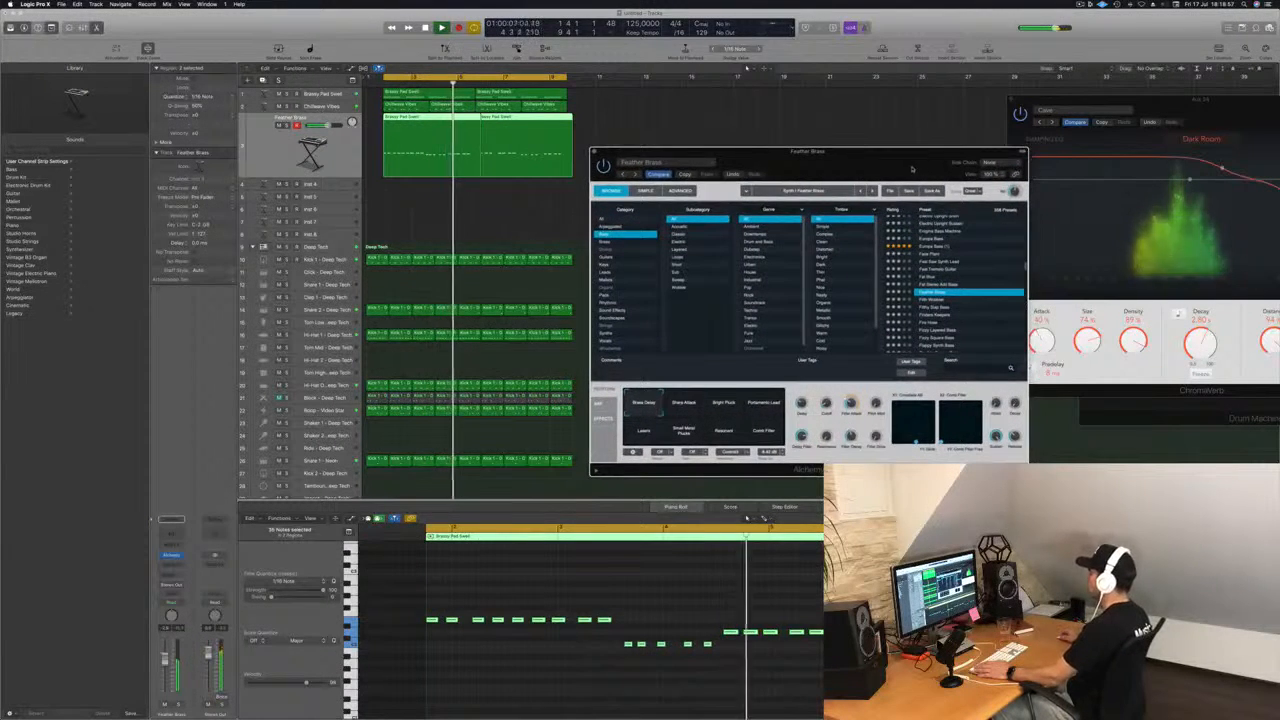
mouse_move(912, 167)
left_mouse_down()
mouse_move(940, 171)
mouse_move(910, 170)
left_mouse_up()
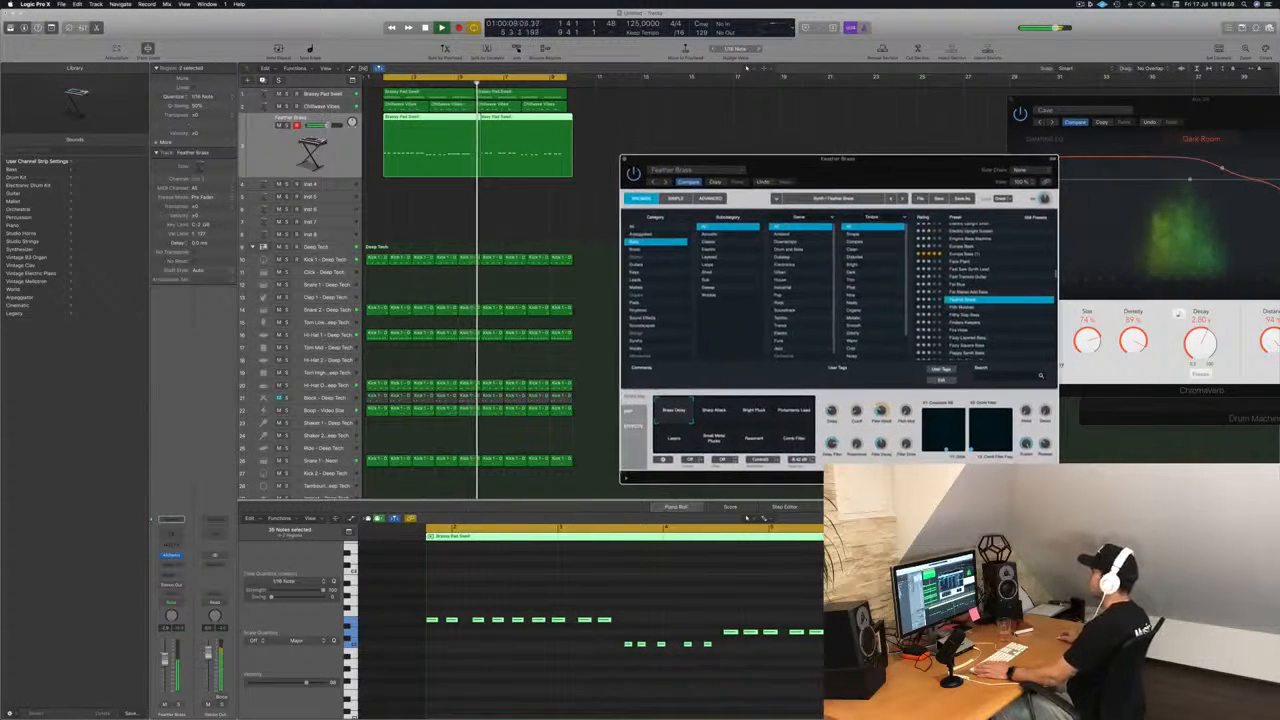
Try to trim the overhang at the end of the first bass region to line up with the pad region above.
left_click(760, 601)
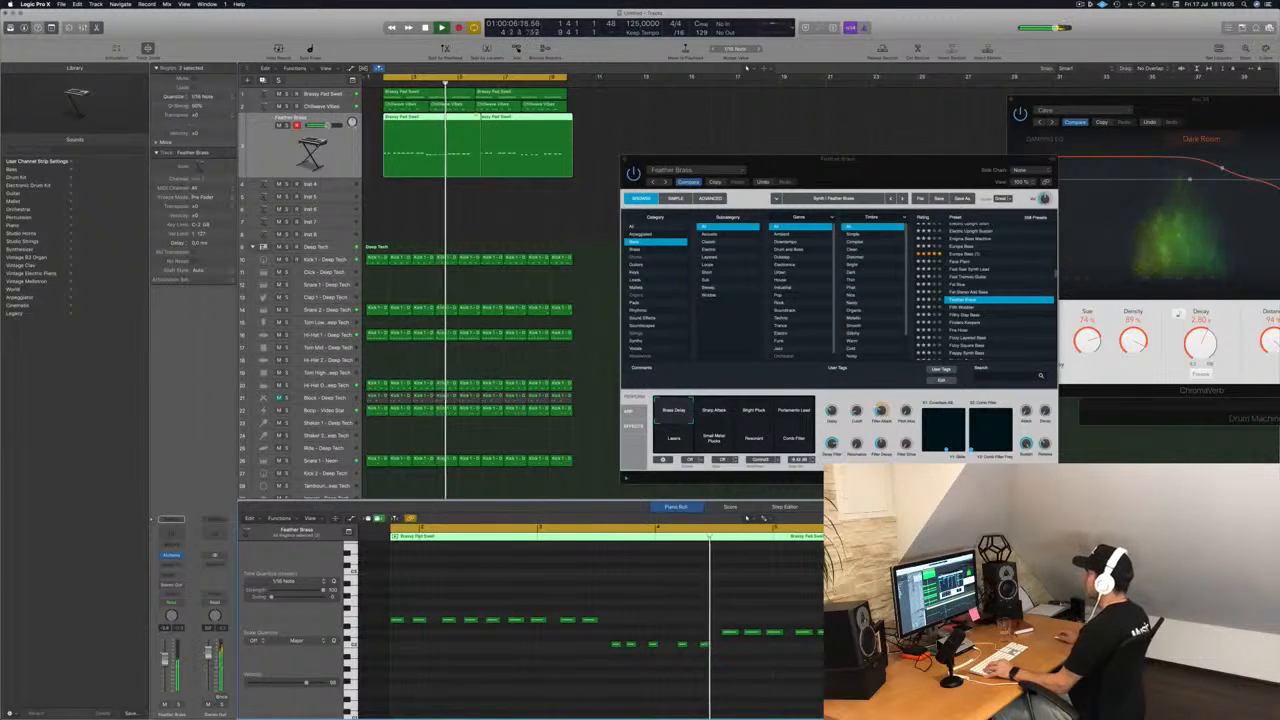
left_click(476, 142)
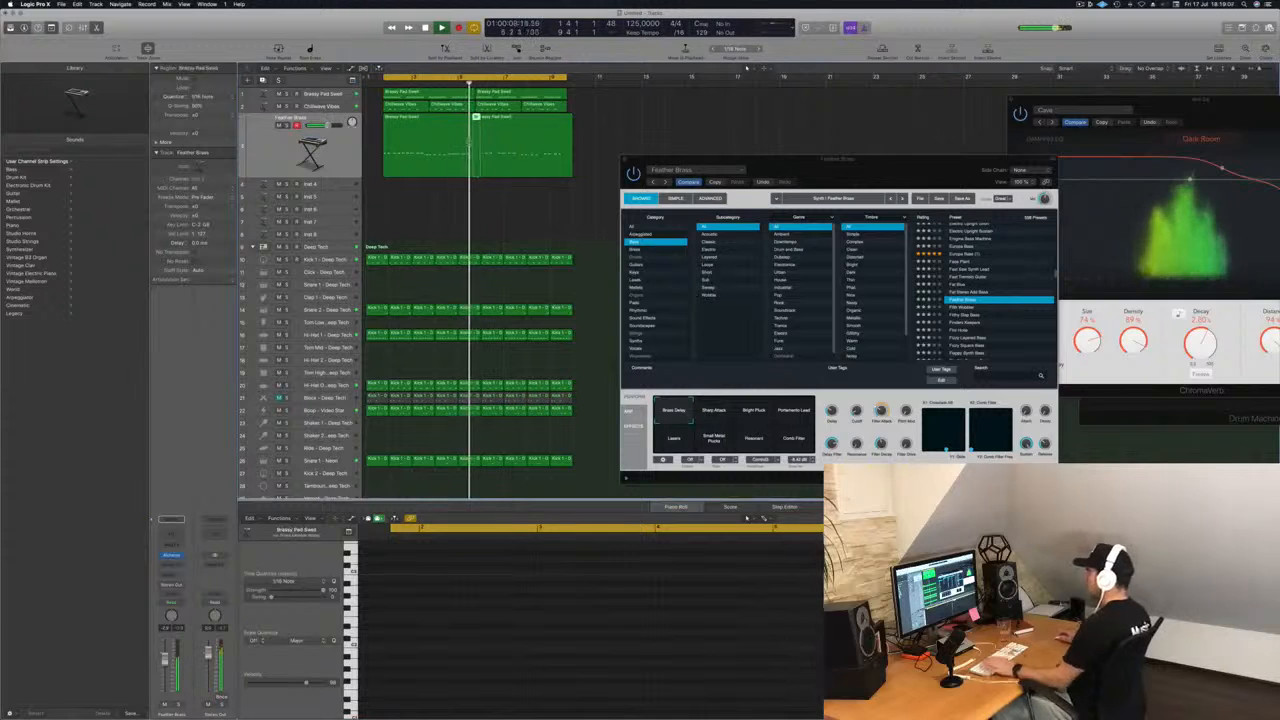
left_click(484, 132)
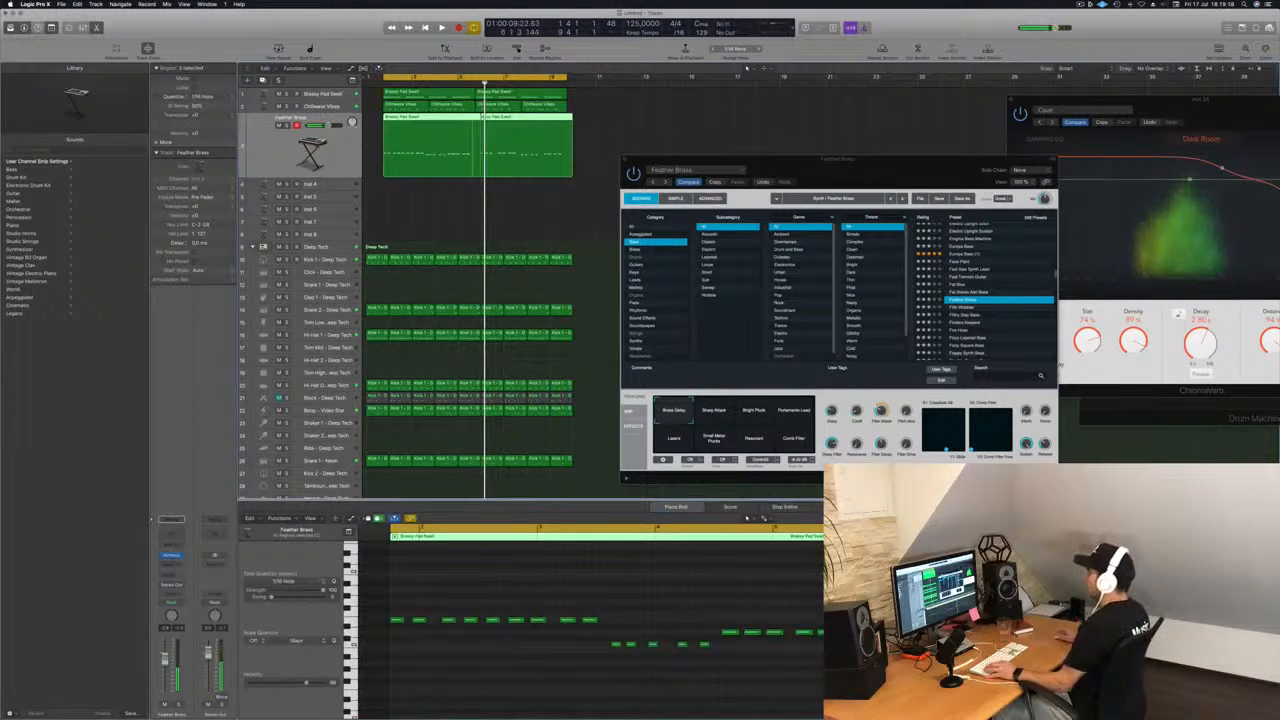
left_click(478, 142)
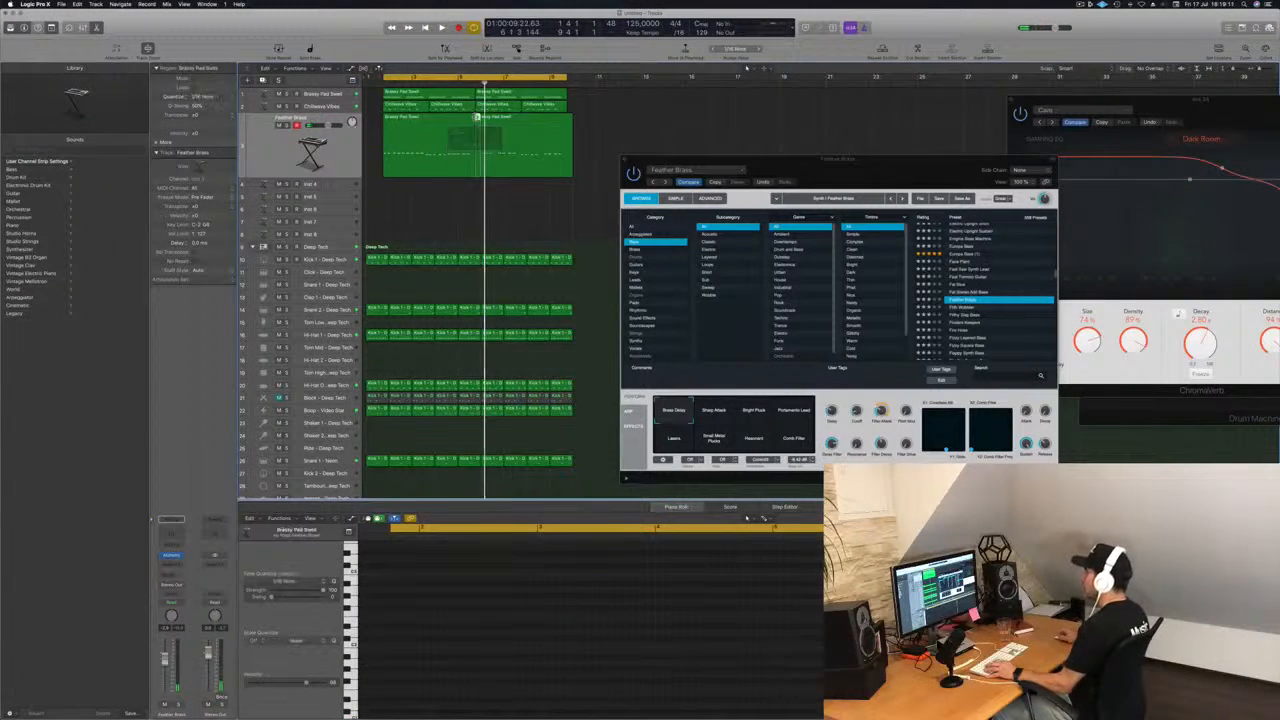
left_click(451, 131)
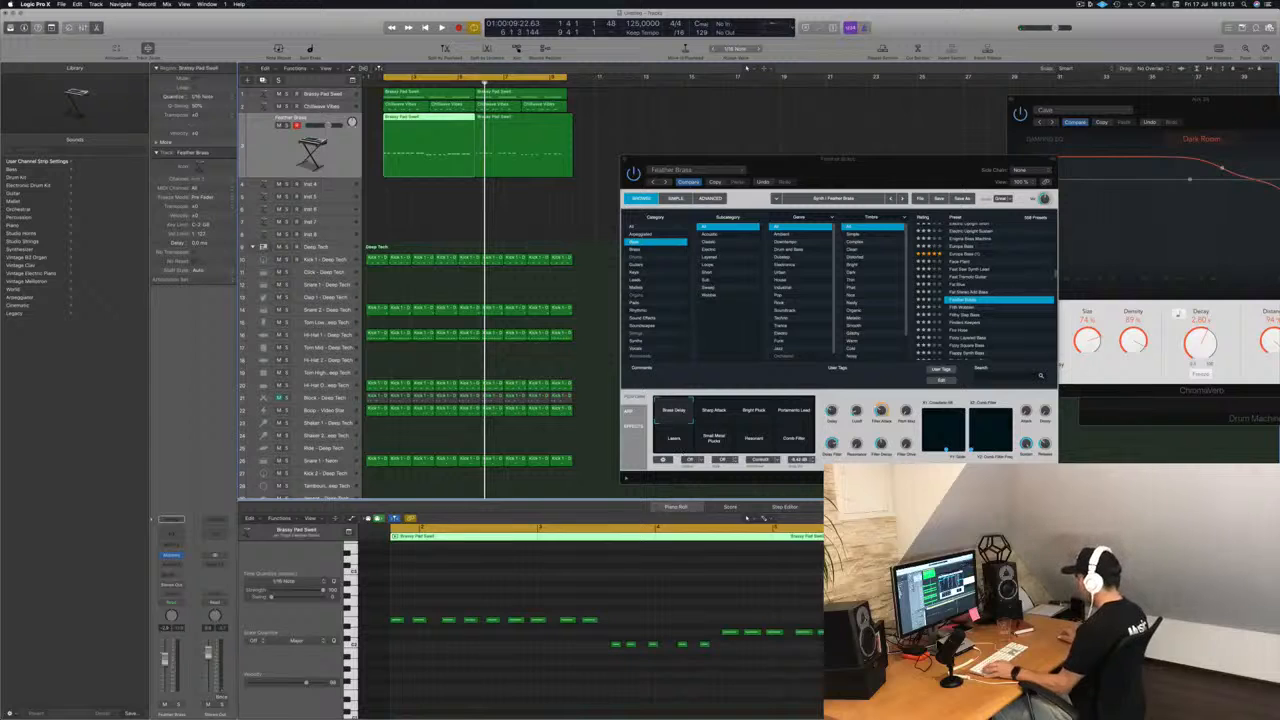
Copy the last note of the first bass note group to just before the lowest group on the same pitch.
scroll(742, 616, "right", 1)
key("space")
scroll(719, 616, "right", 1)
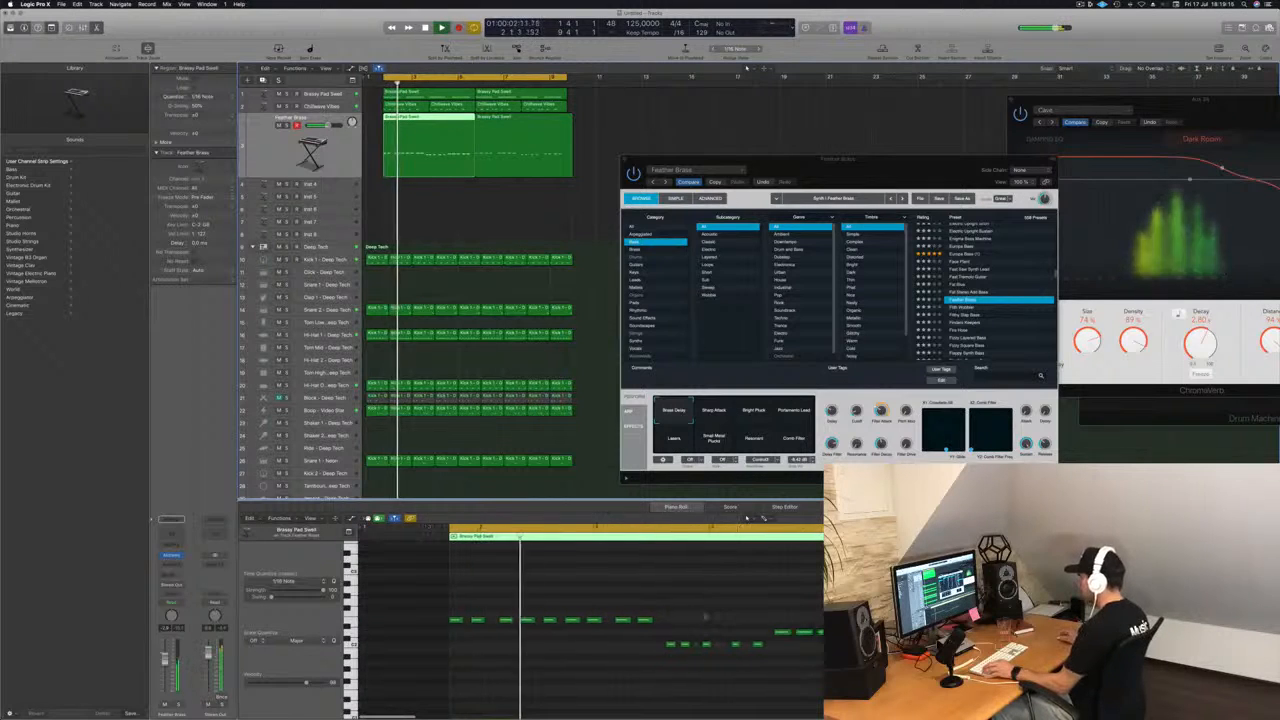
scroll(708, 615, "down", 1)
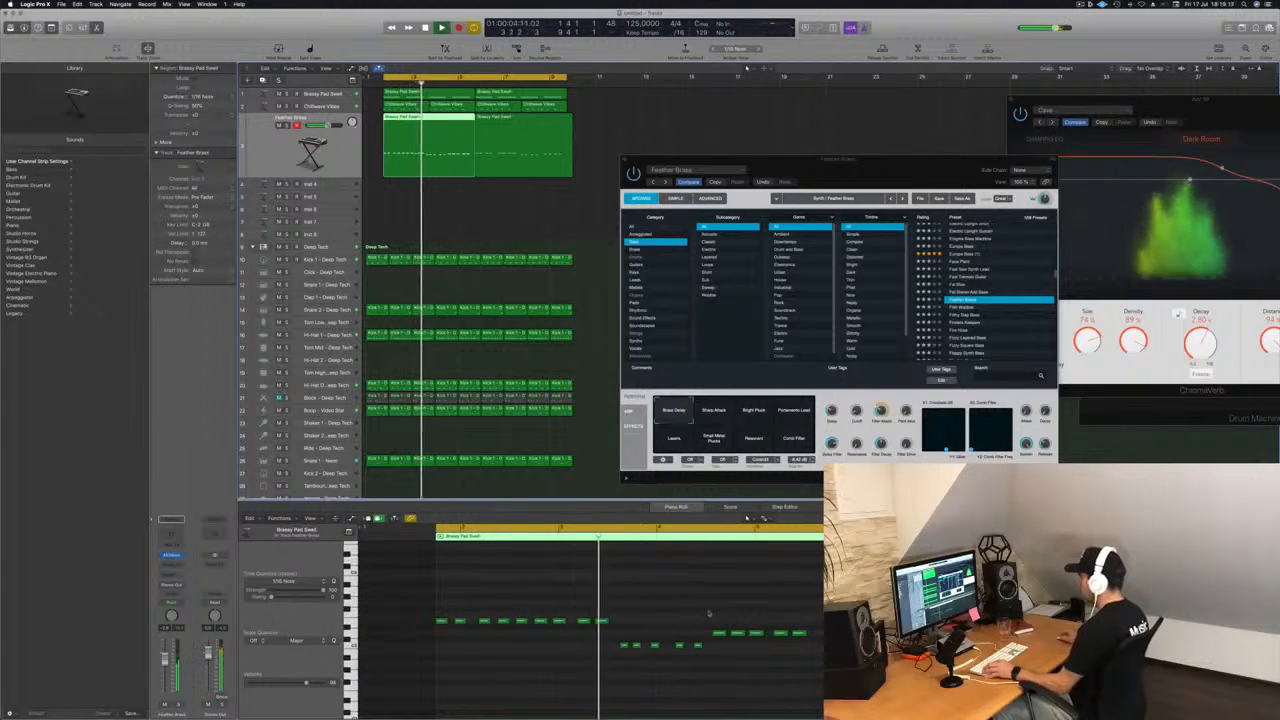
scroll(636, 625, "up", 1)
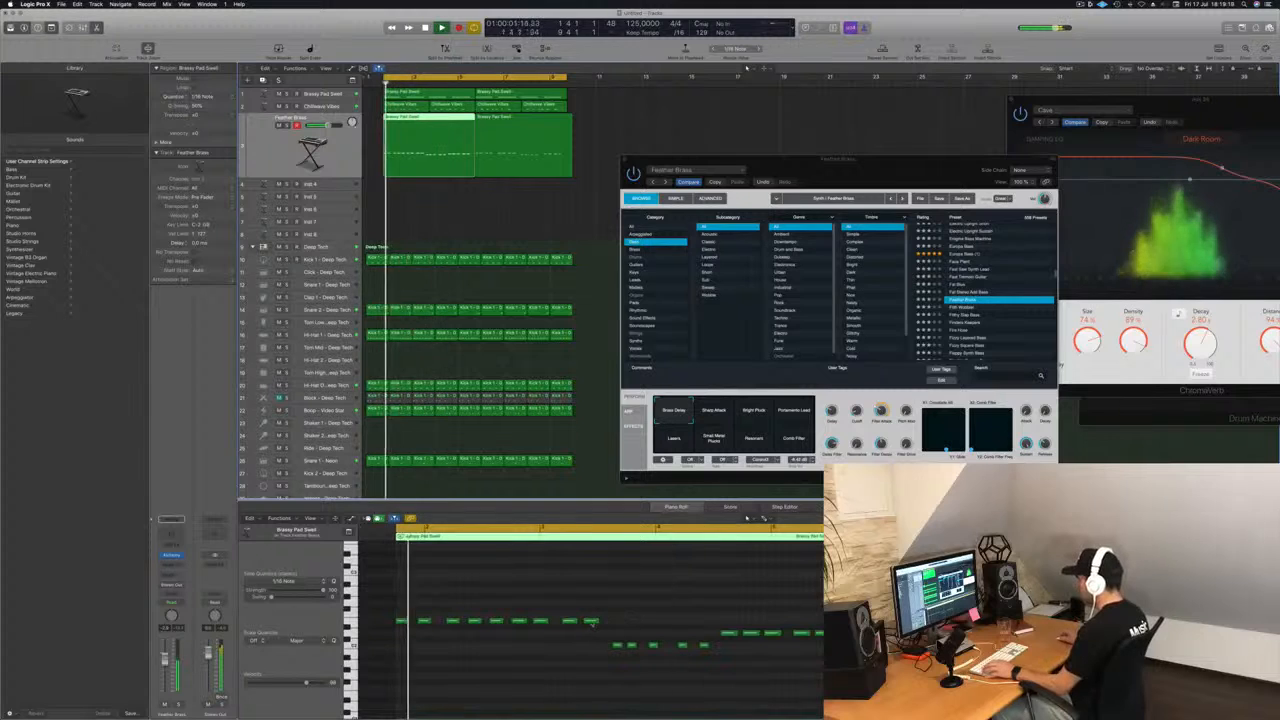
left_click(597, 621)
mouse_move(602, 620)
left_mouse_down()
mouse_move(626, 627)
mouse_move(614, 624)
left_mouse_up()
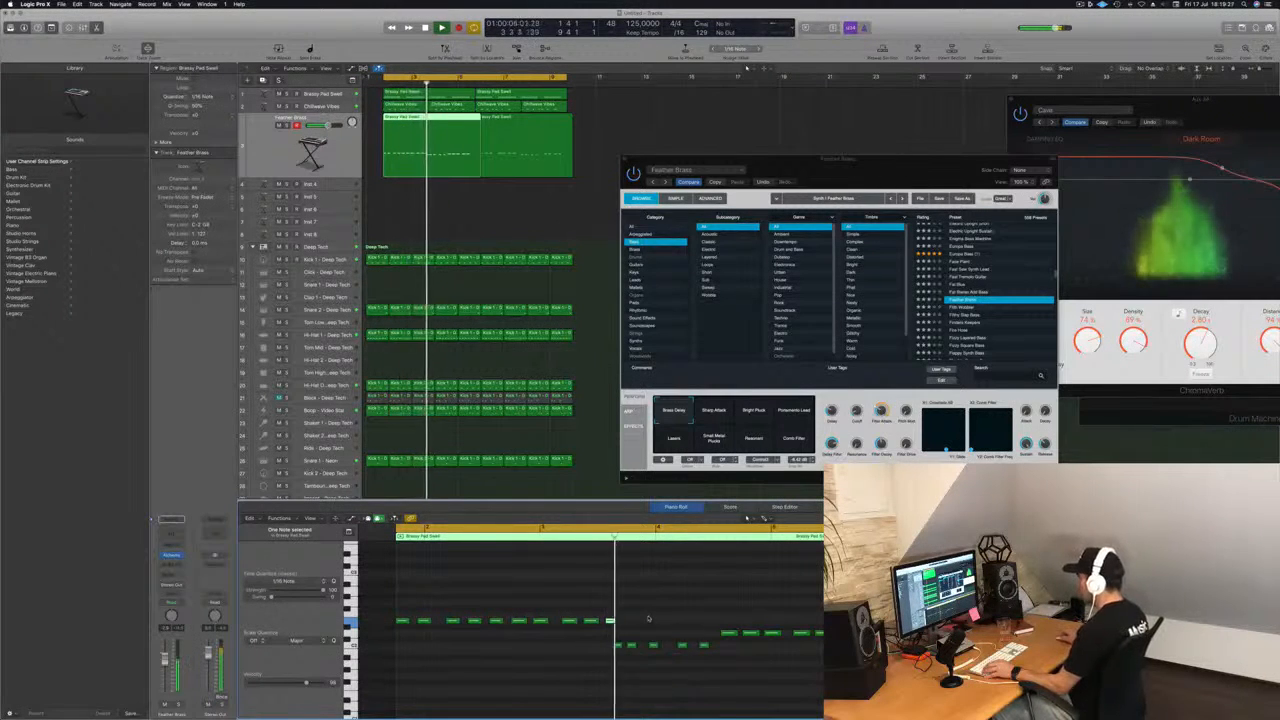
Duplicate the last note of the lowest bass group to lead into the following higher group.
scroll(649, 619, "down", 2)
scroll(662, 619, "up", 1)
scroll(667, 619, "up", 2)
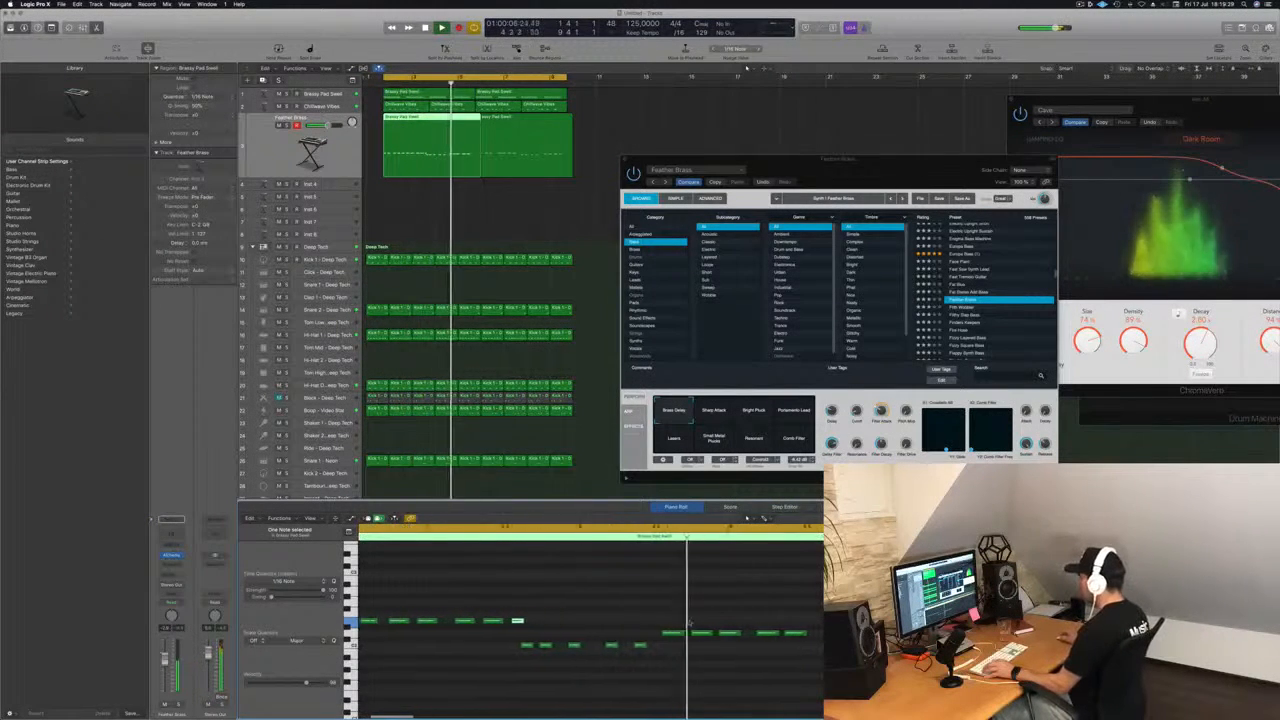
scroll(720, 619, "down", 2)
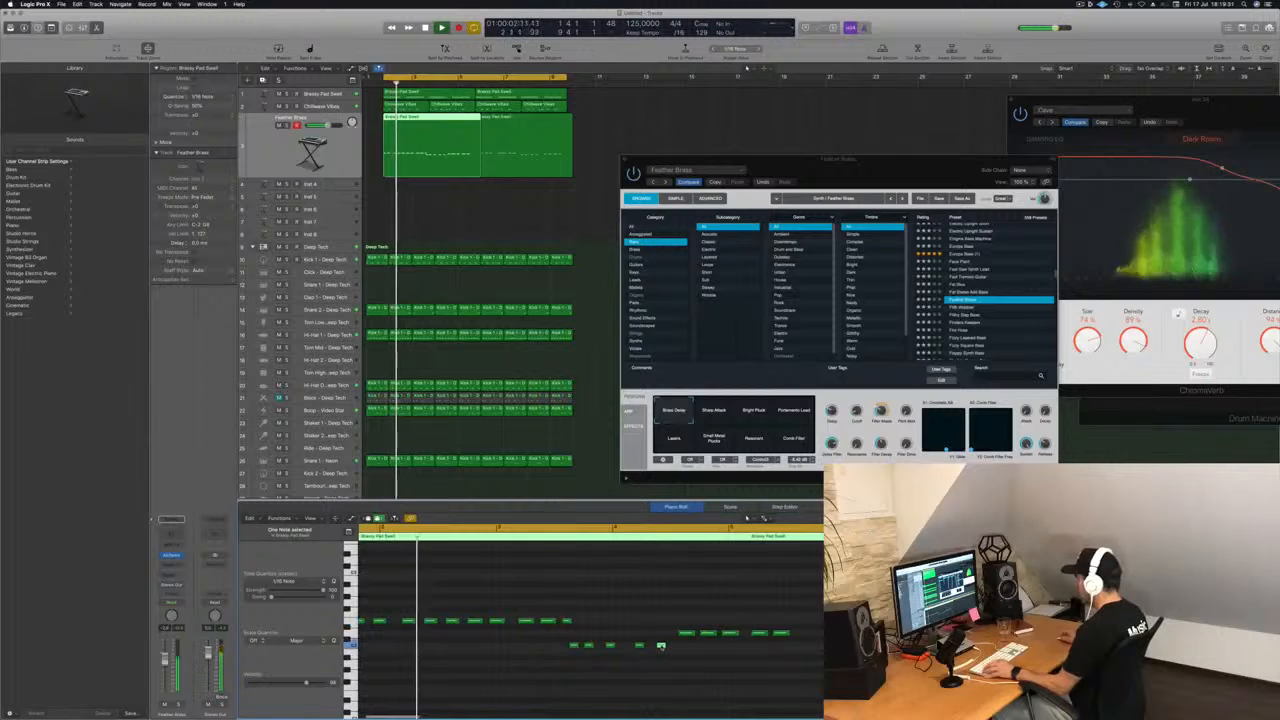
left_click_drag(661, 647, 678, 648)
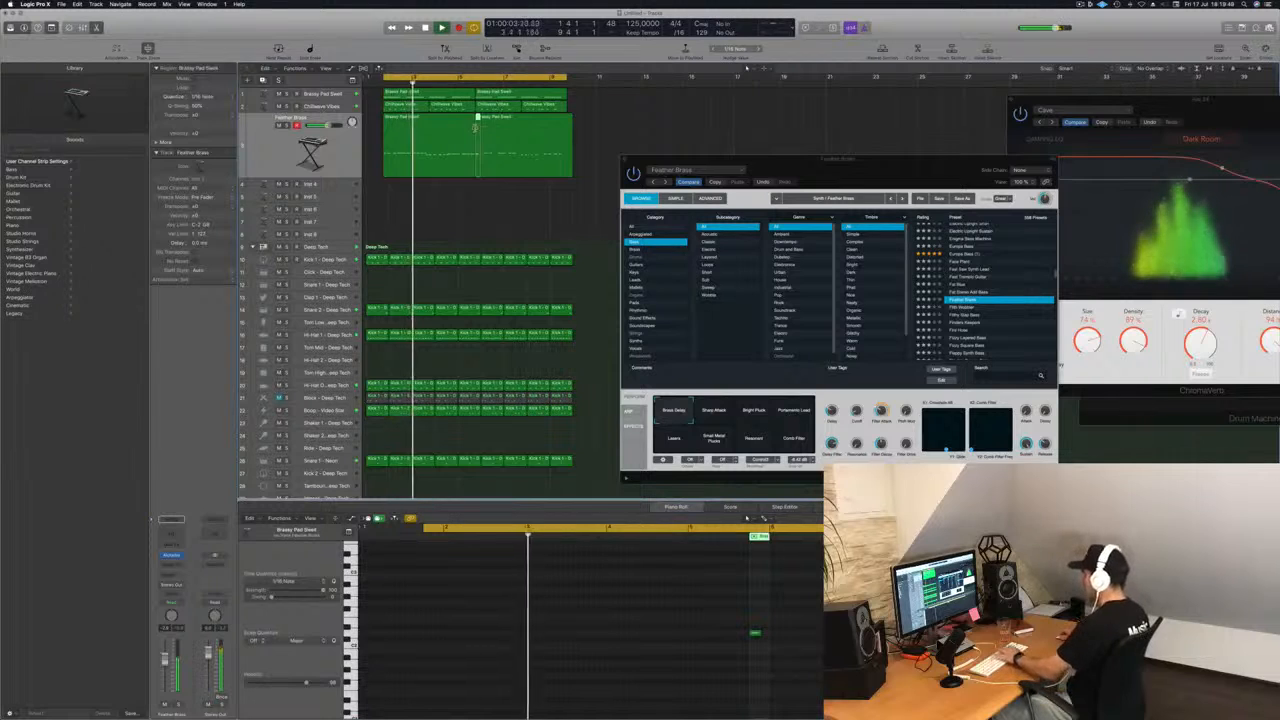
Delete the leftover sliver and the second bass region, keeping the first one selected, and restart playback from the beginning.
key("Delete")
left_click(507, 128)
key("Delete")
left_click(413, 125)
key("Return")
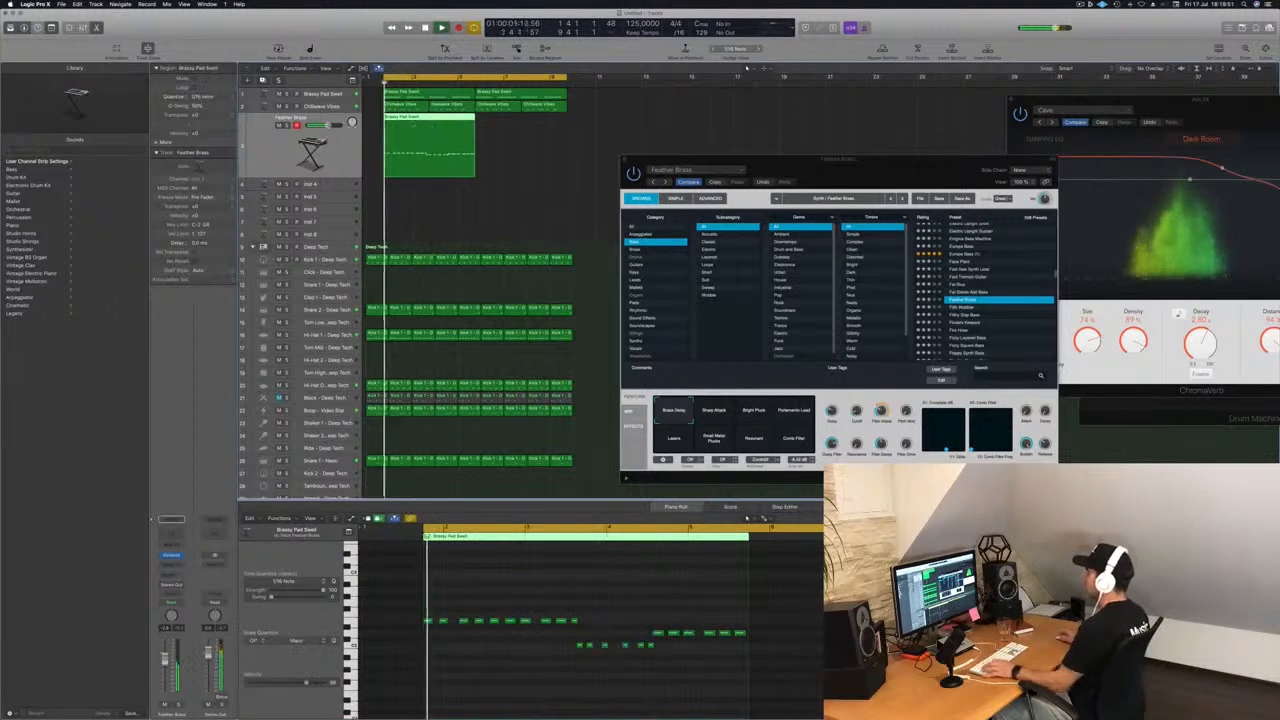
Duplicate the bass region directly after the first one and replay from the start with Chillwave Vibes muted.
left_click_drag(413, 125, 510, 126)
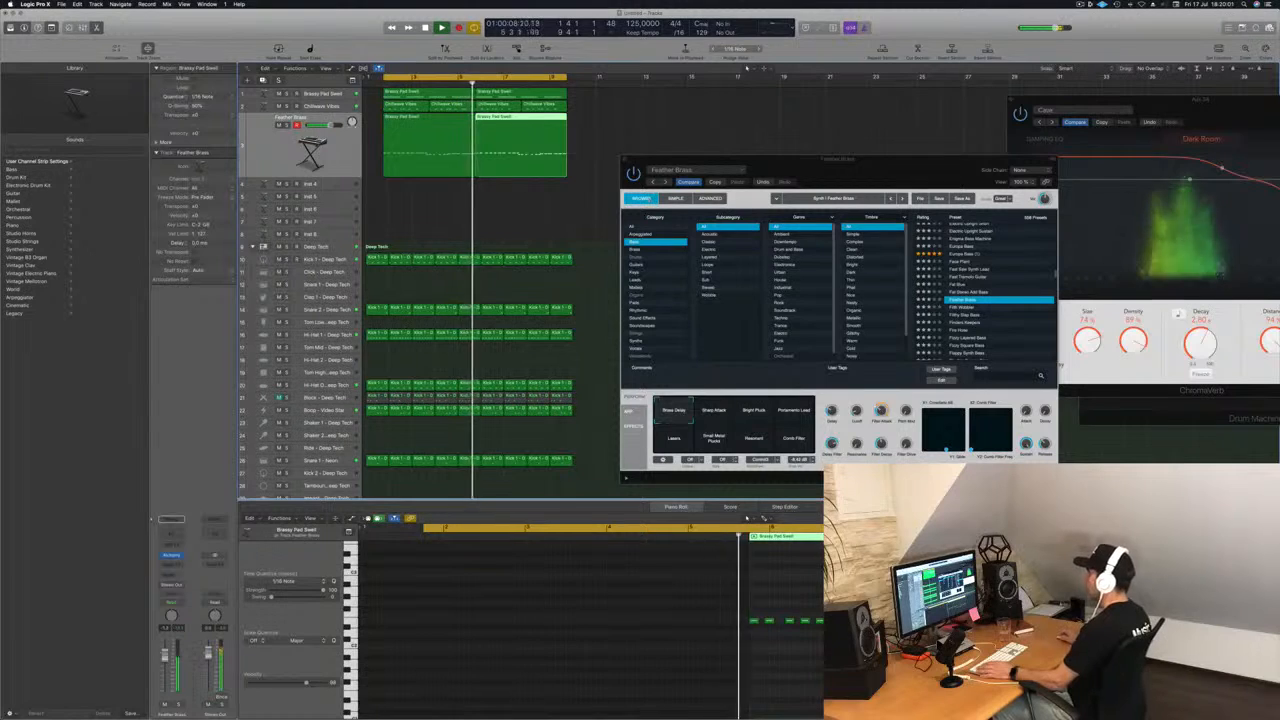
left_click(440, 148)
key("space")
key("space")
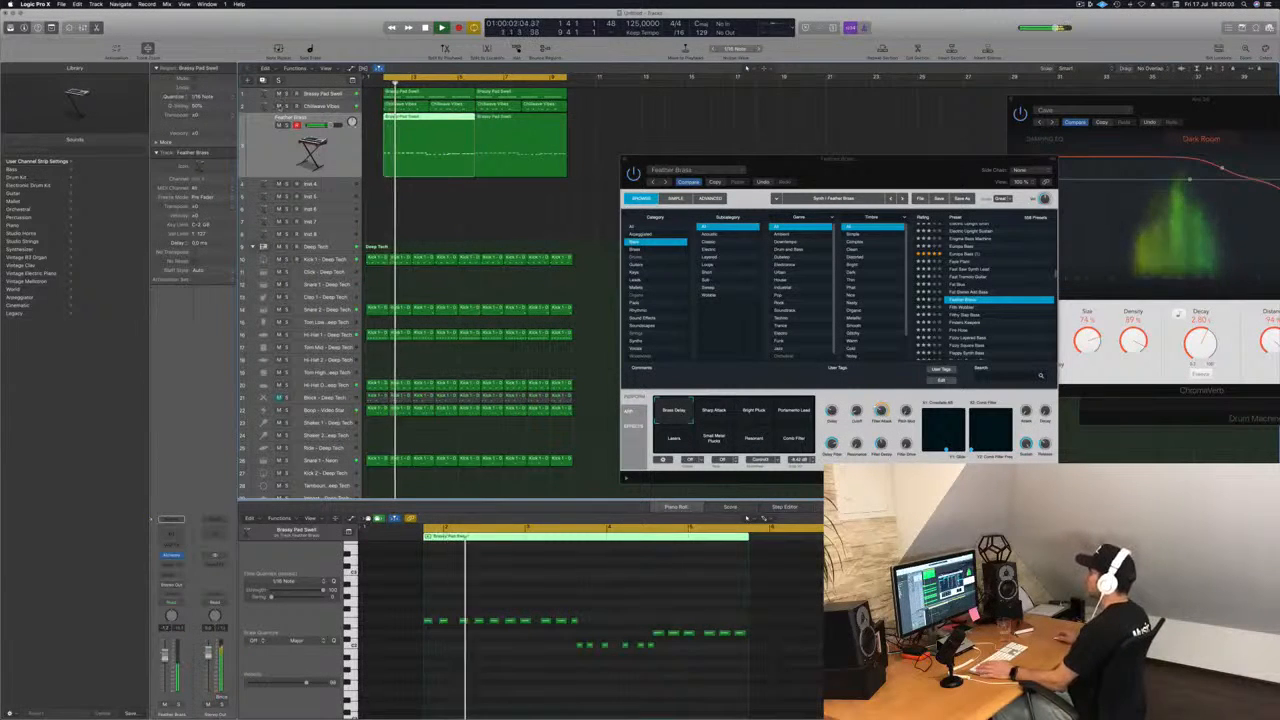
Move the Alchemy window up slightly and replay the bass line, checking its notes in the piano roll.
left_click_drag(724, 168, 732, 138)
left_click_drag(846, 144, 831, 159)
key("space")
key("space")
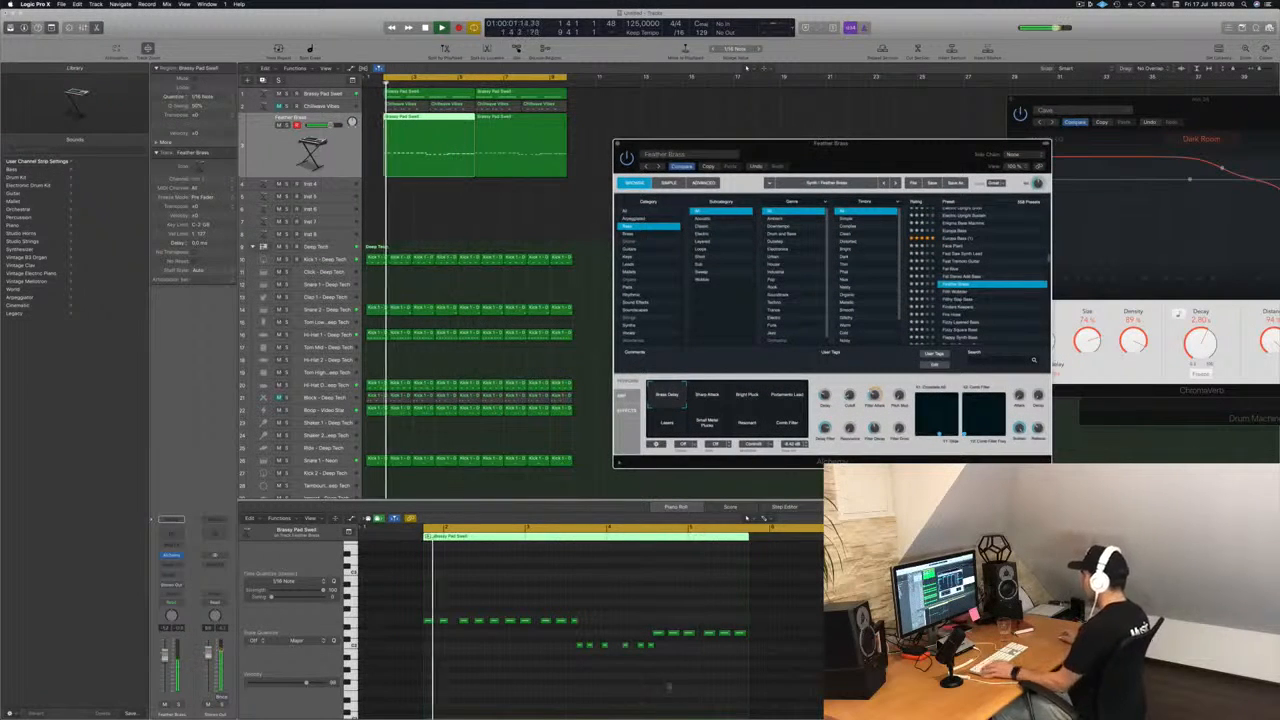
scroll(660, 680, "up", 5)
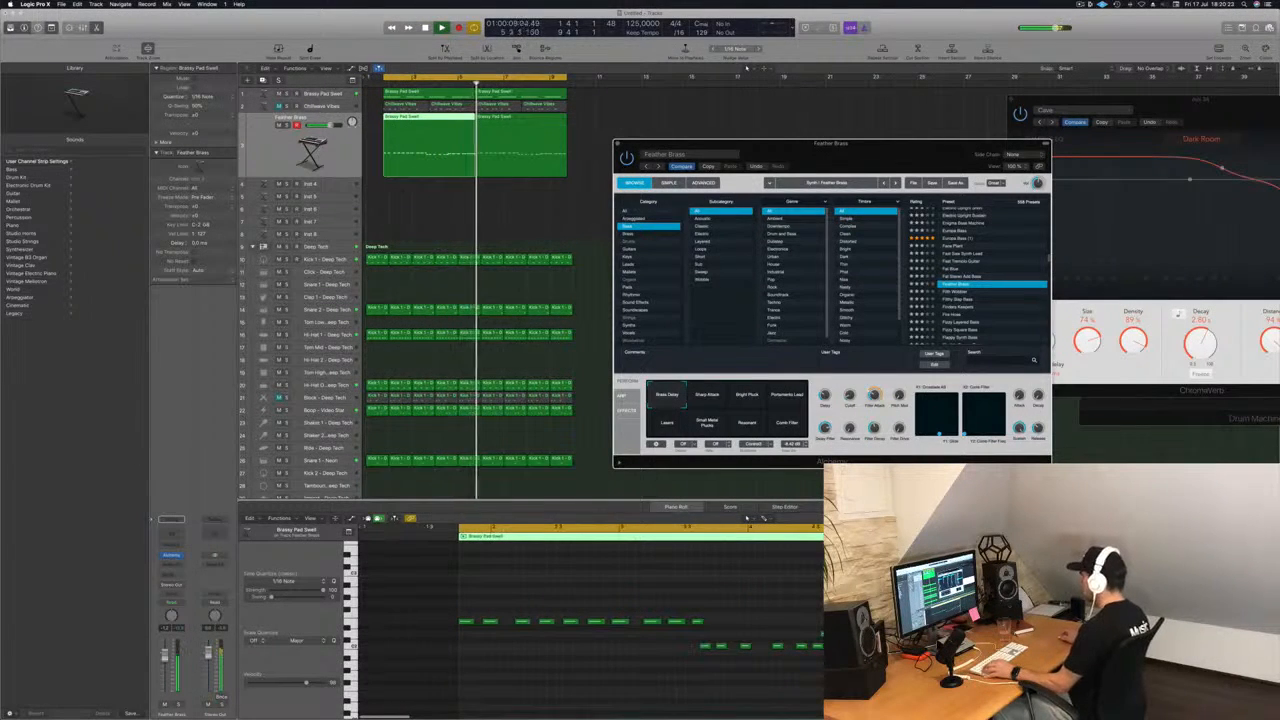
left_click(815, 648)
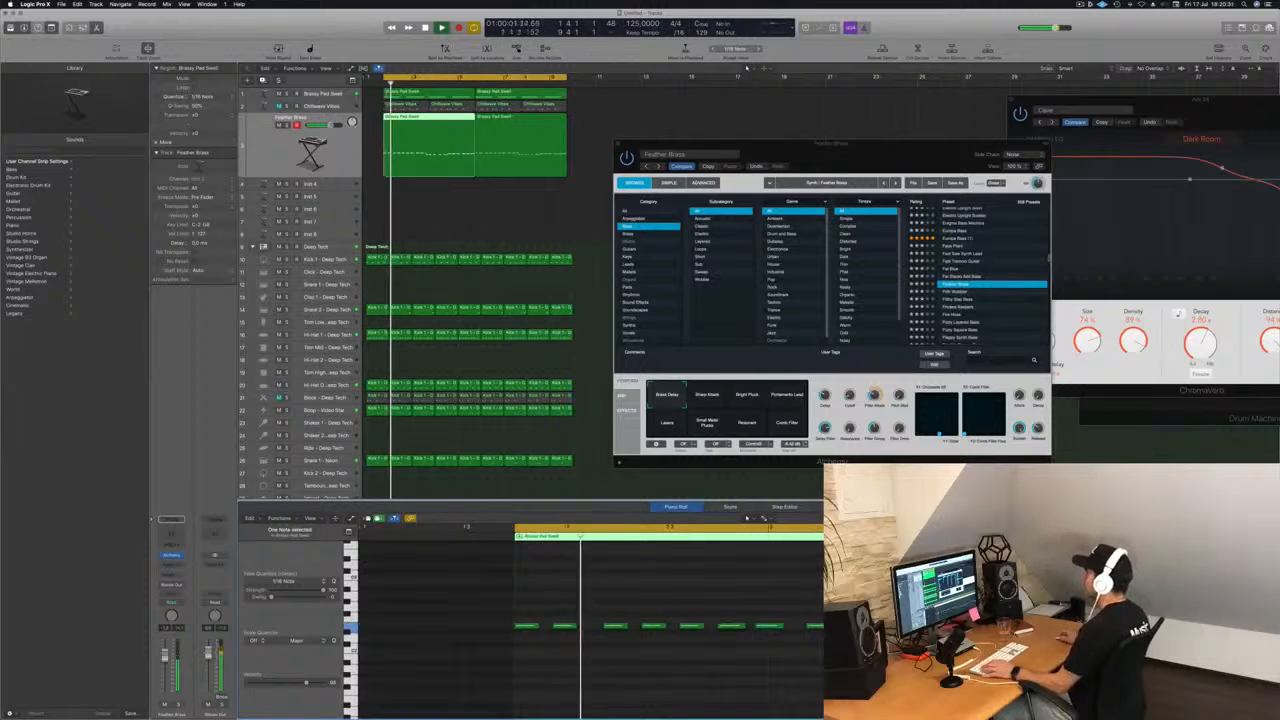
Delete the second bass region and loop the first one to the end of the second pad region.
left_click(508, 138)
key("Delete")
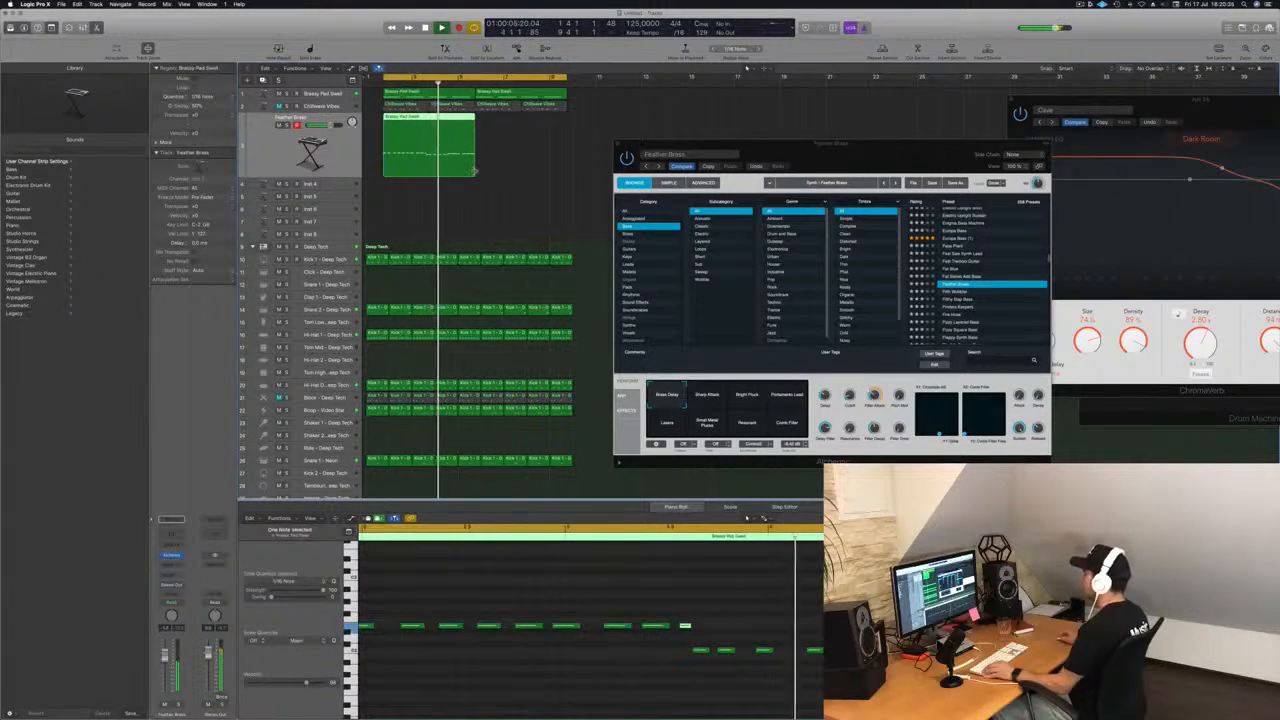
left_click_drag(476, 122, 567, 135)
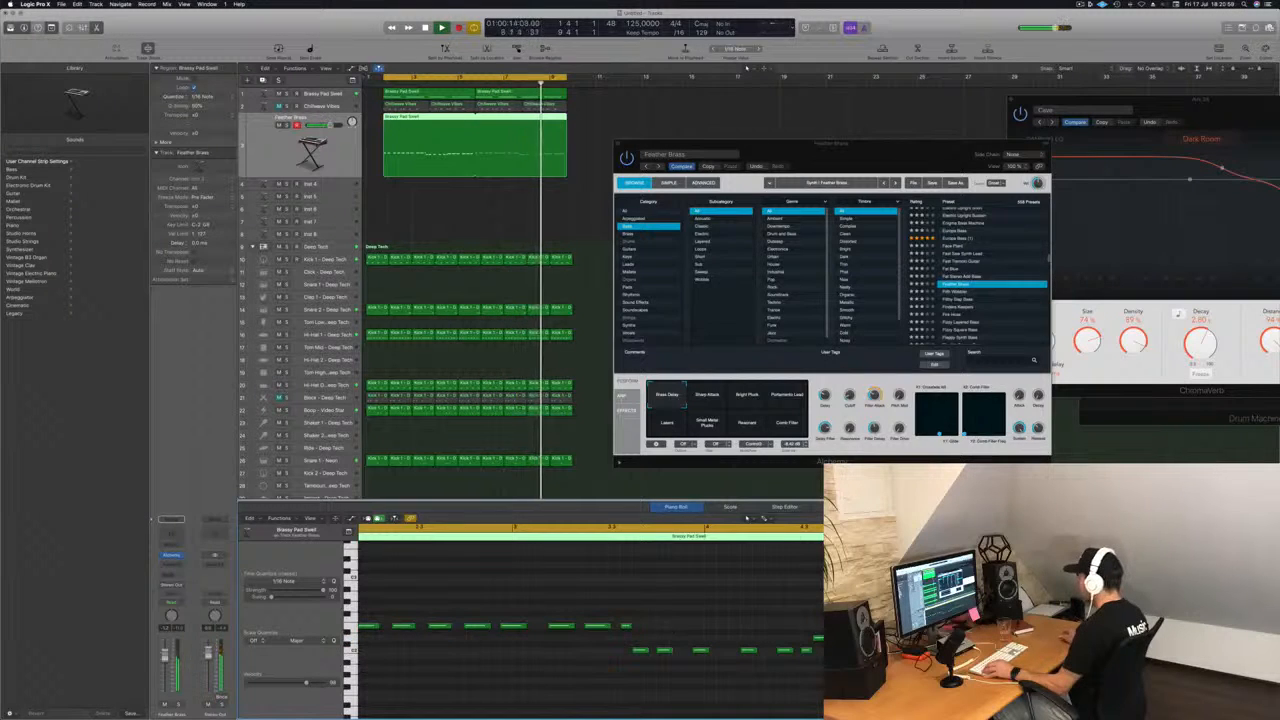
Check the looped bass region's notes in the piano roll and replay from the beginning.
key("Delete")
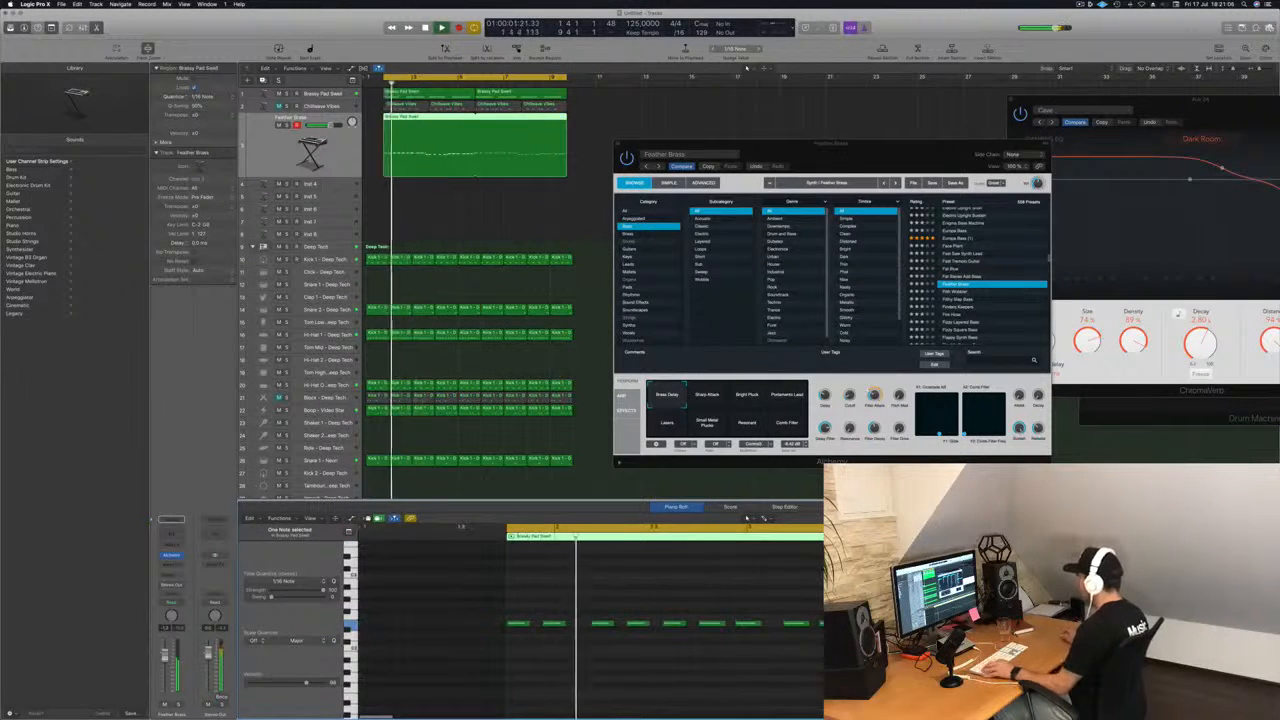
left_click(783, 603)
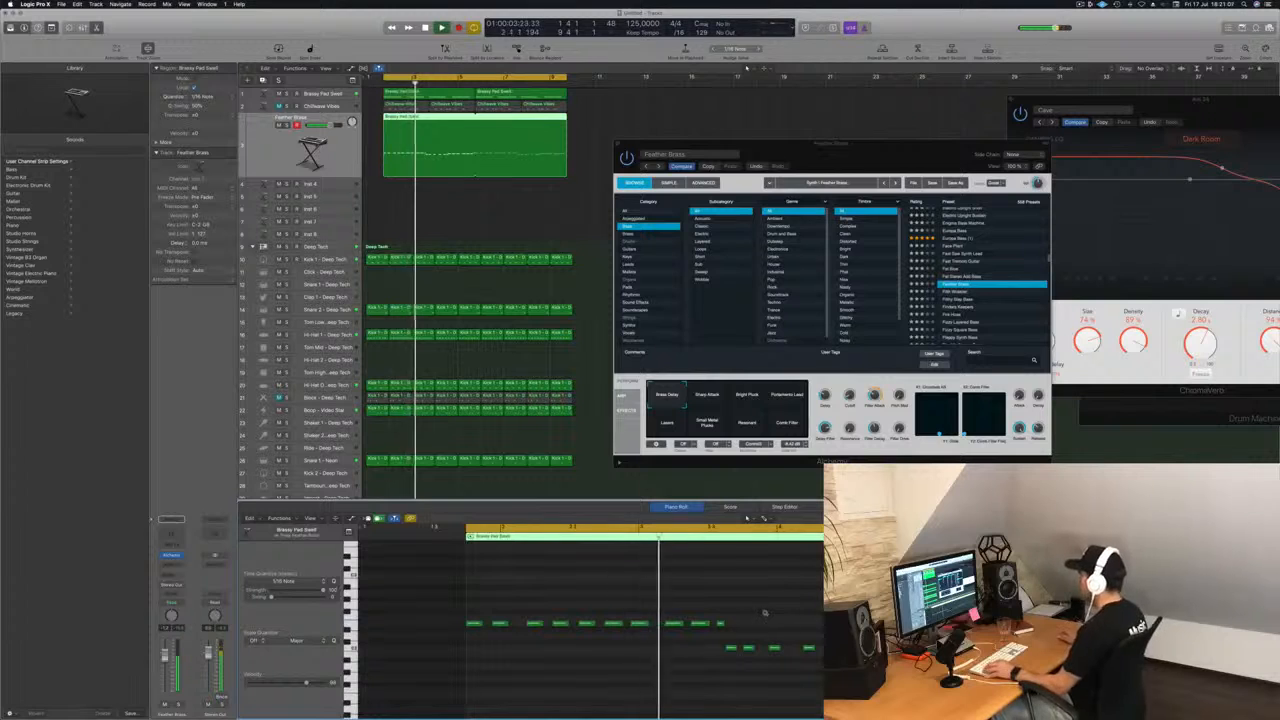
scroll(766, 615, "up", 1)
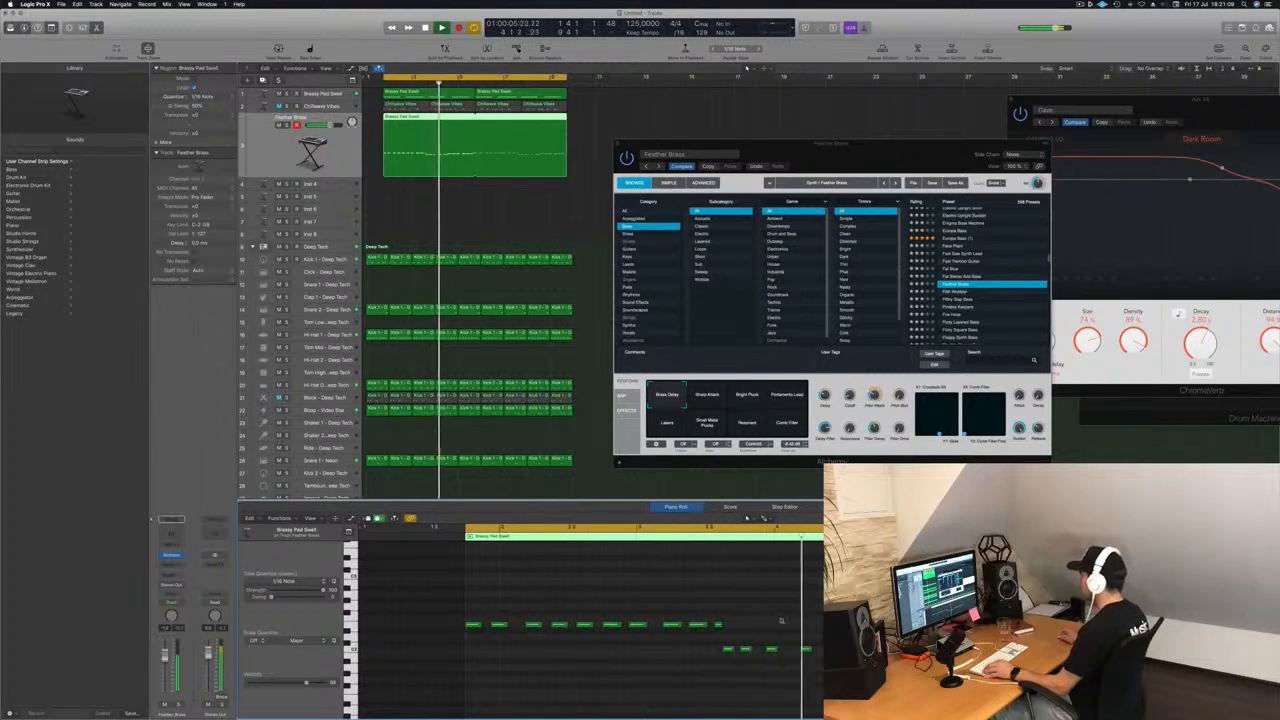
scroll(782, 623, "down", 1)
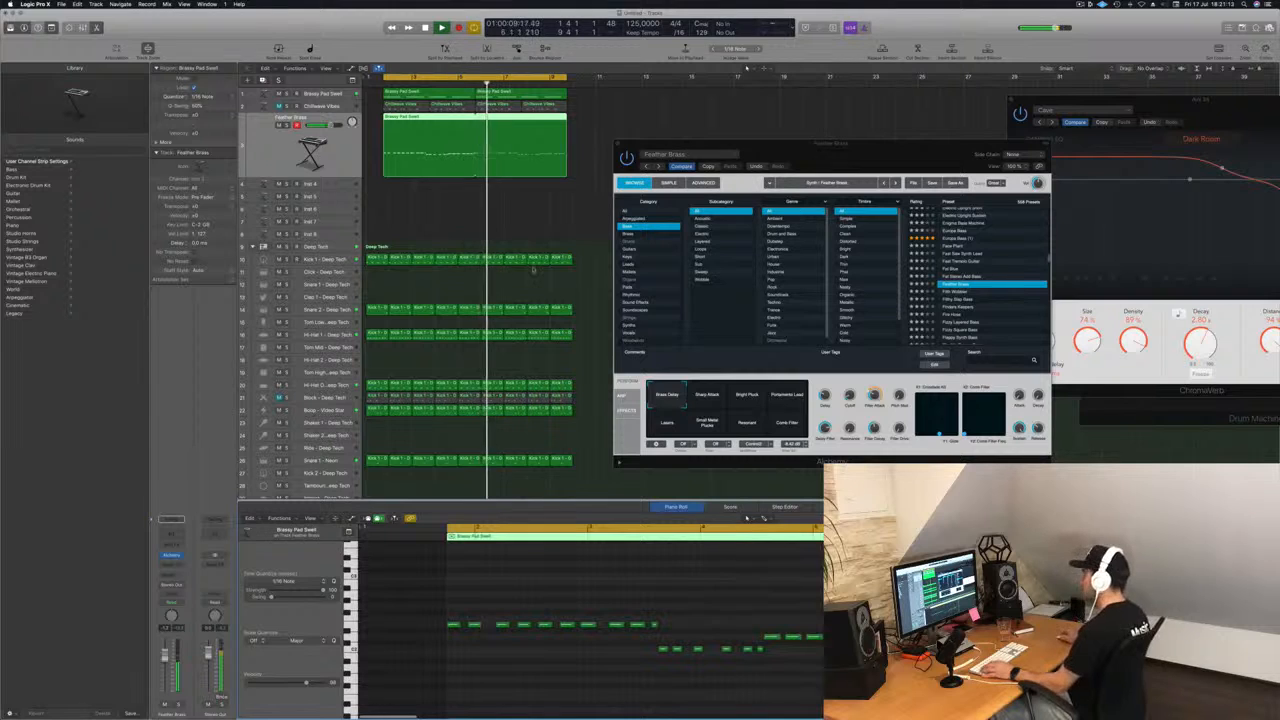
key("space")
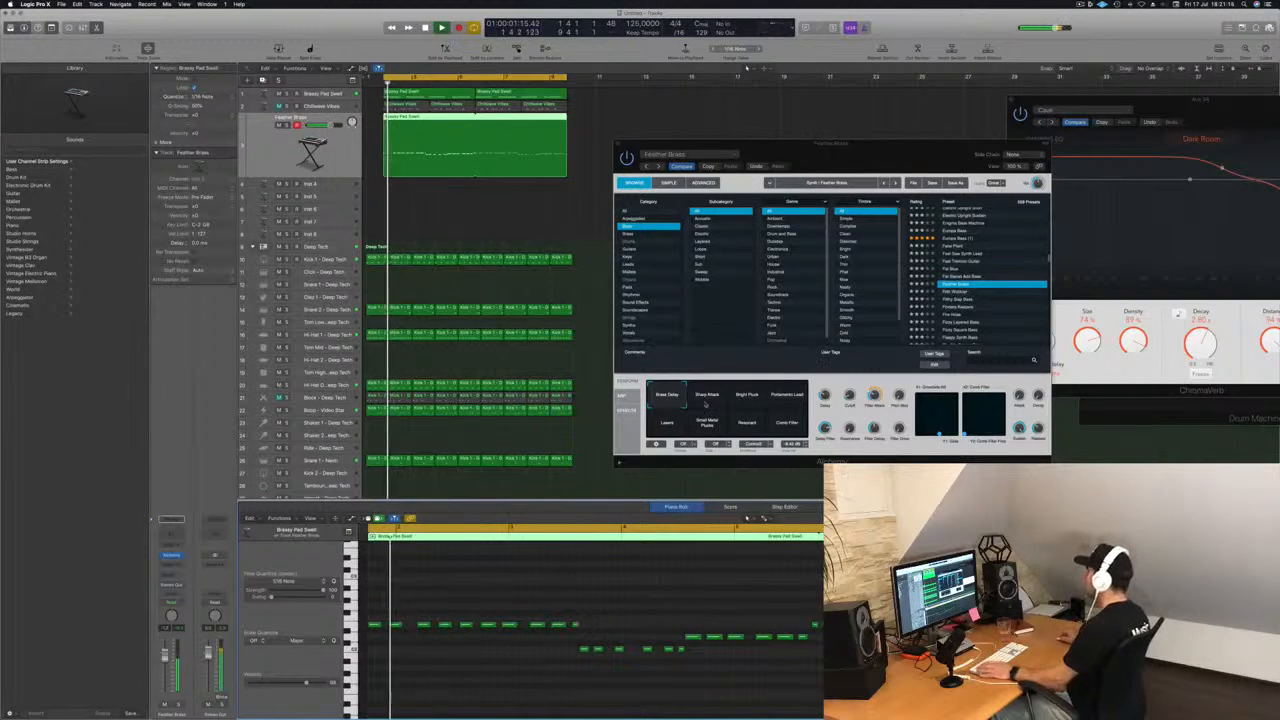
Audition Alchemy's other performance snapshots, from Sharp Attack through Comb Filter, and return to the first snapshot, Brass Delay.
left_click(706, 398)
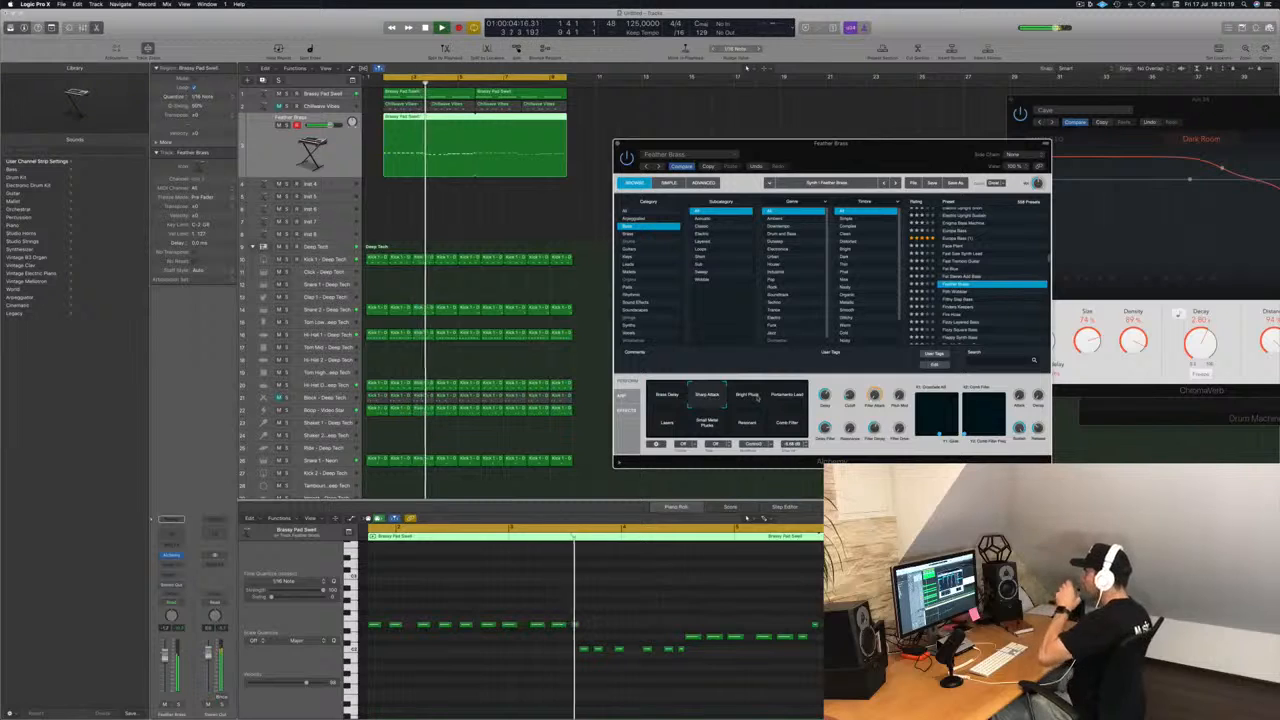
left_click(752, 396)
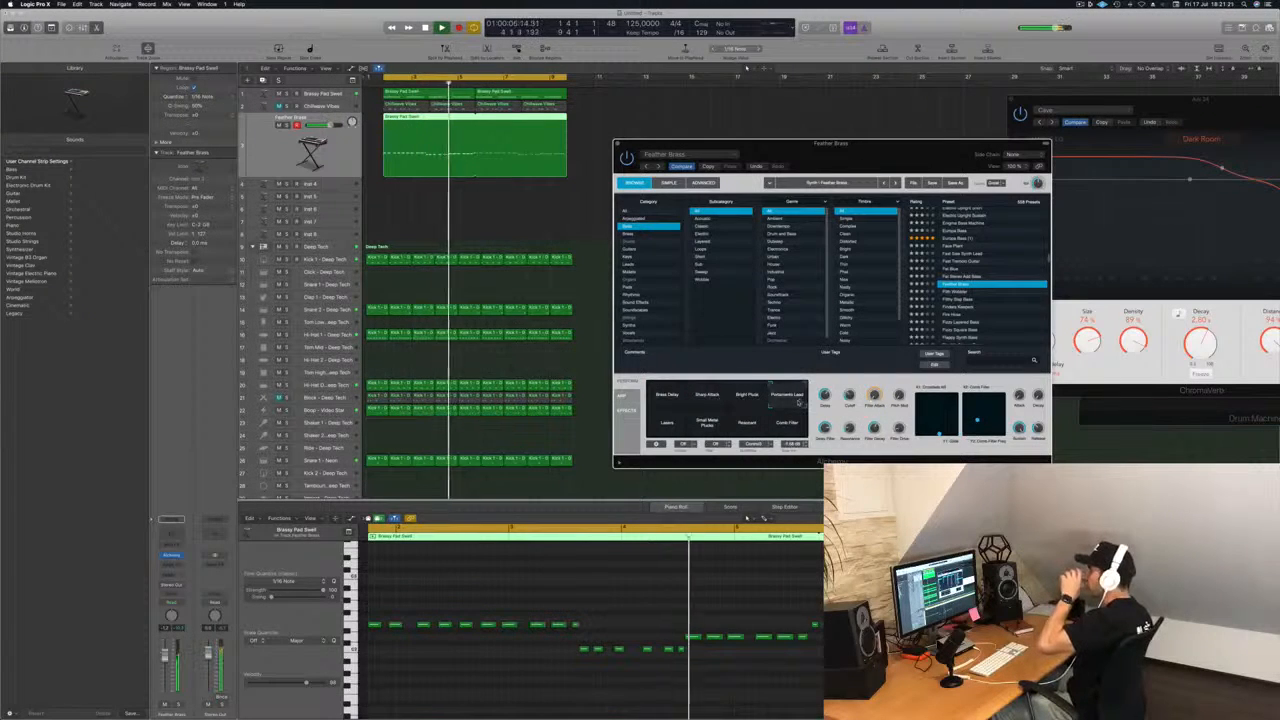
left_click(668, 424)
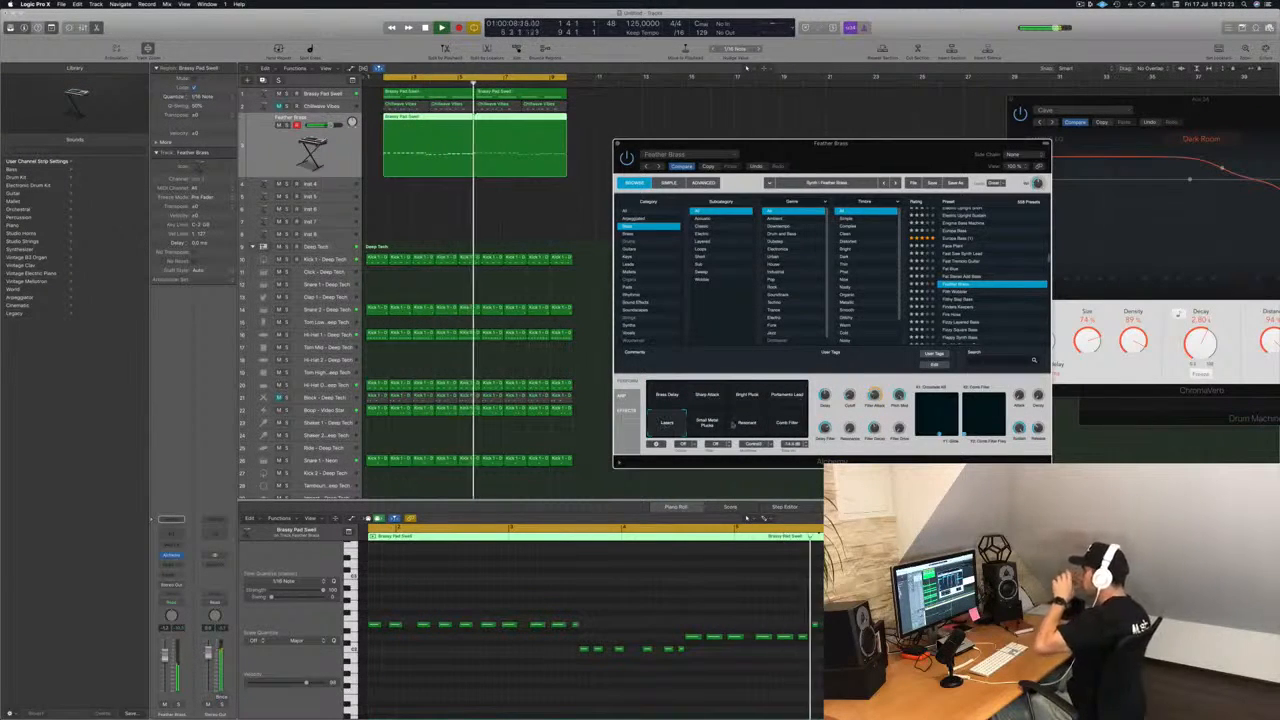
left_click(709, 425)
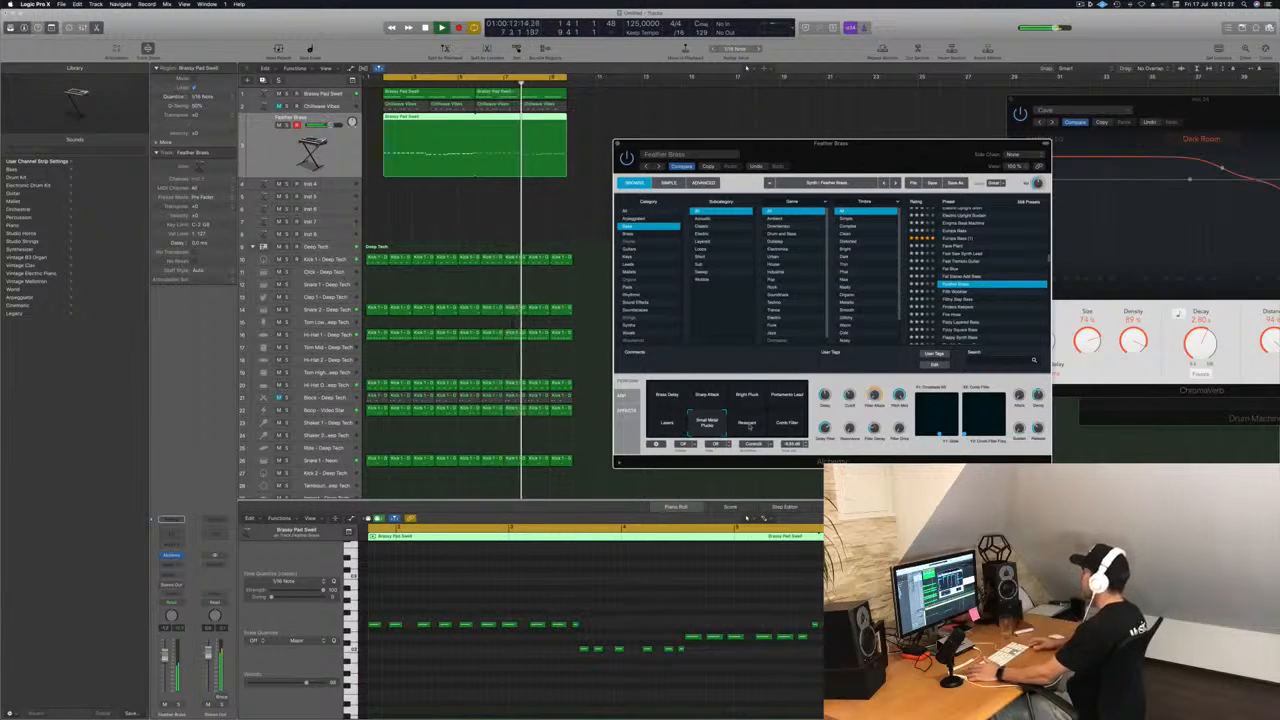
left_click(750, 427)
left_click(781, 423)
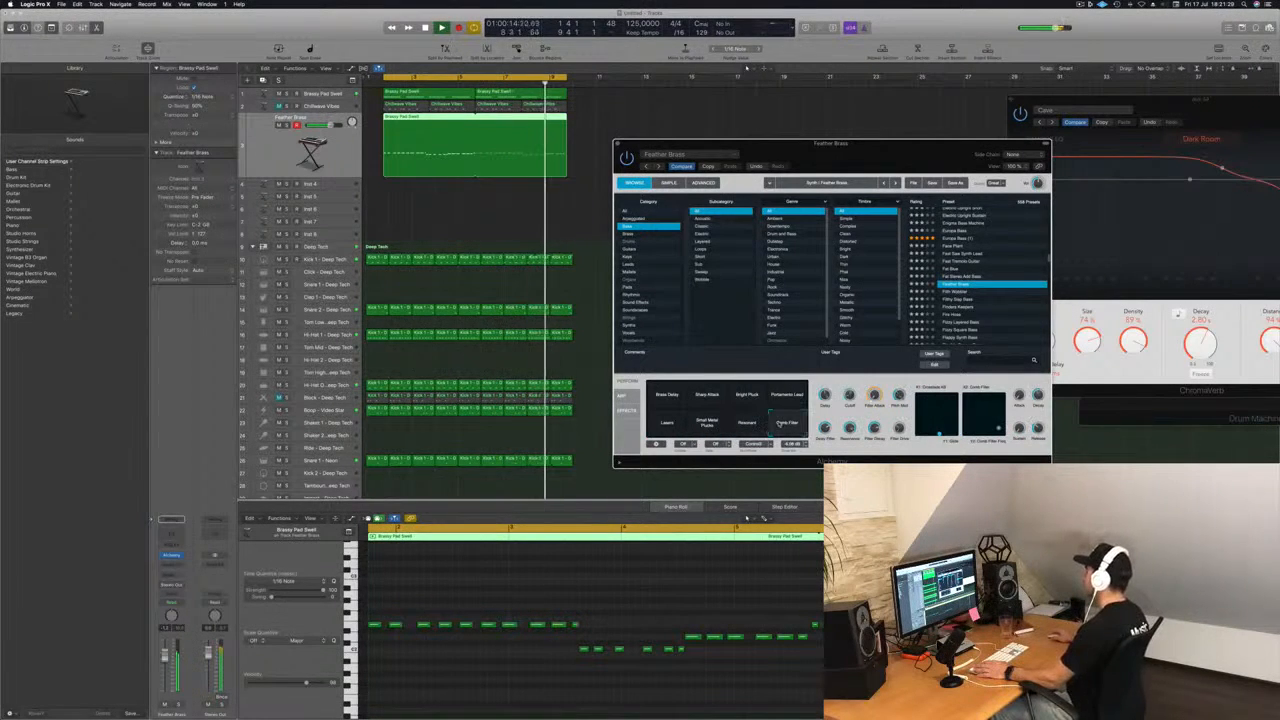
left_click(666, 397)
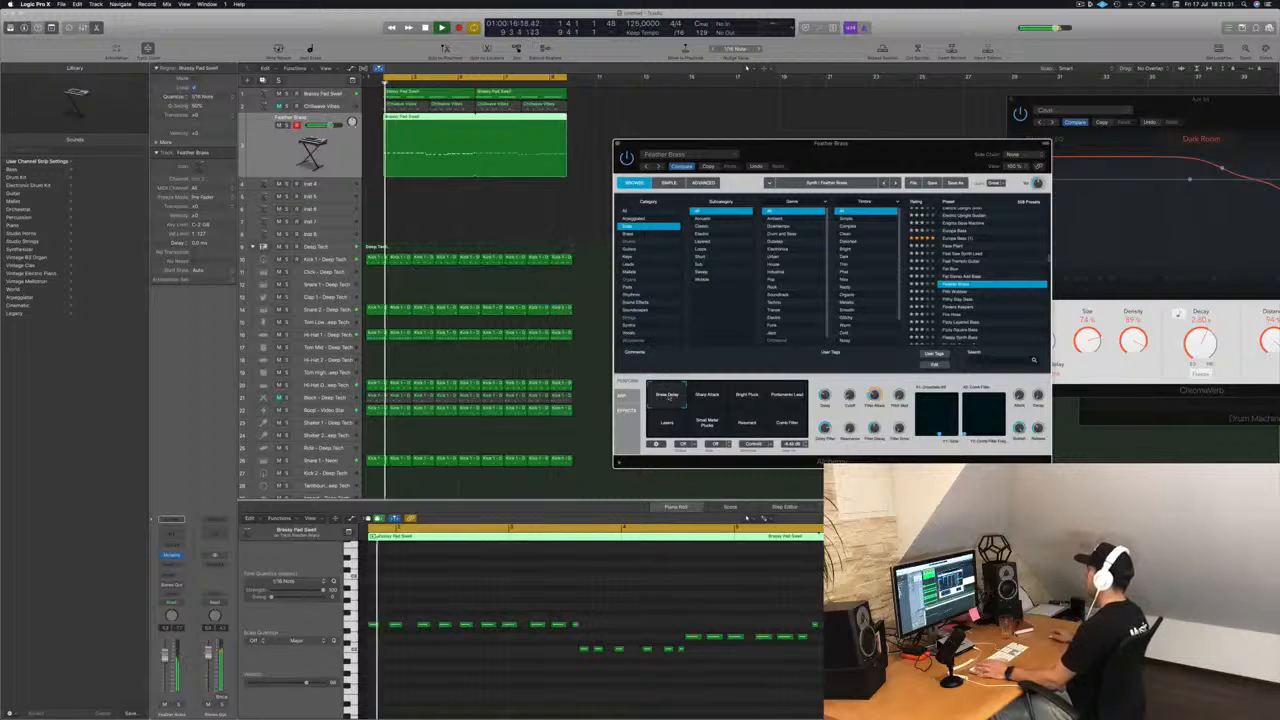
left_click(704, 397)
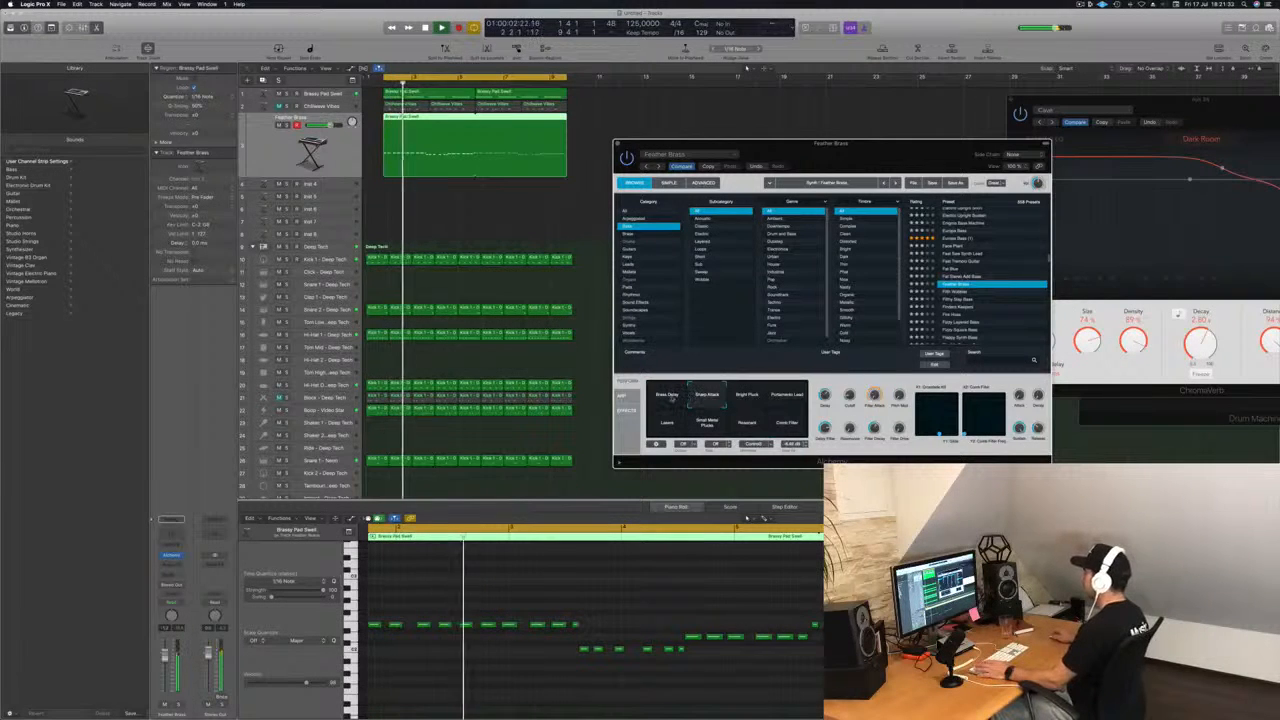
left_click(678, 392)
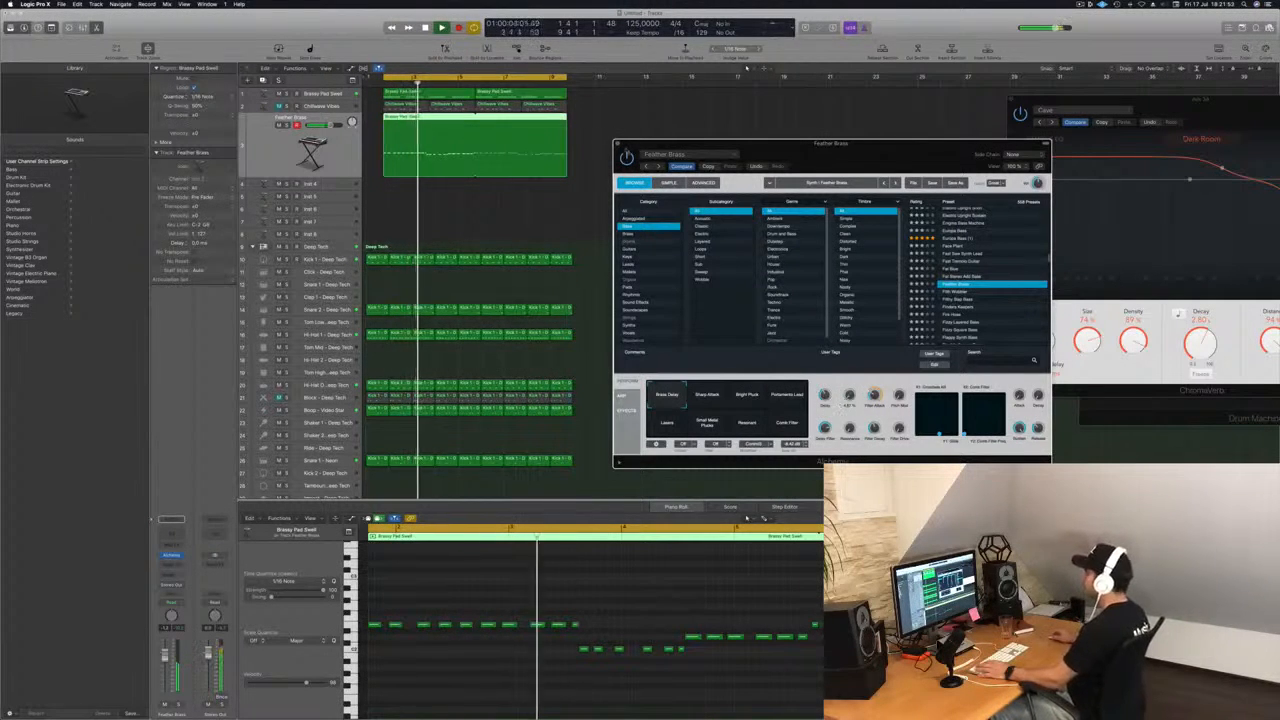
Close the Alchemy window, select the Chillwave Vibes track and unmute it.
left_click(620, 144)
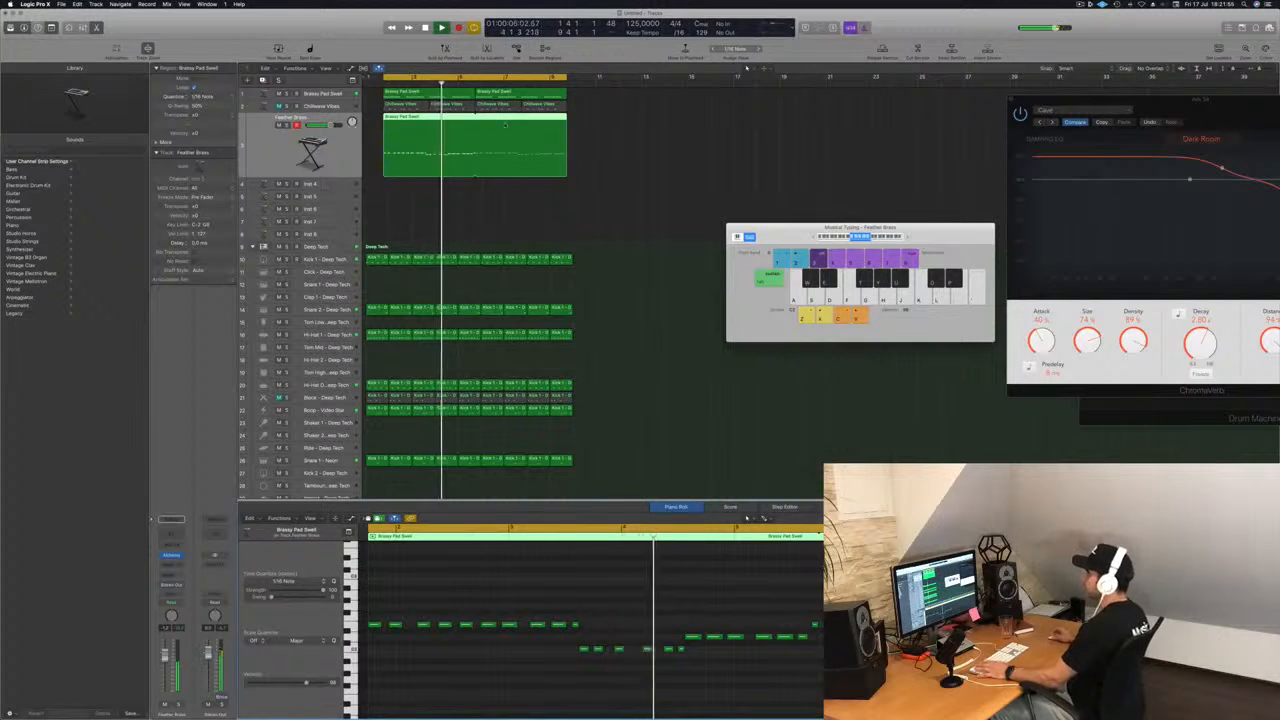
key("Return")
key("Up")
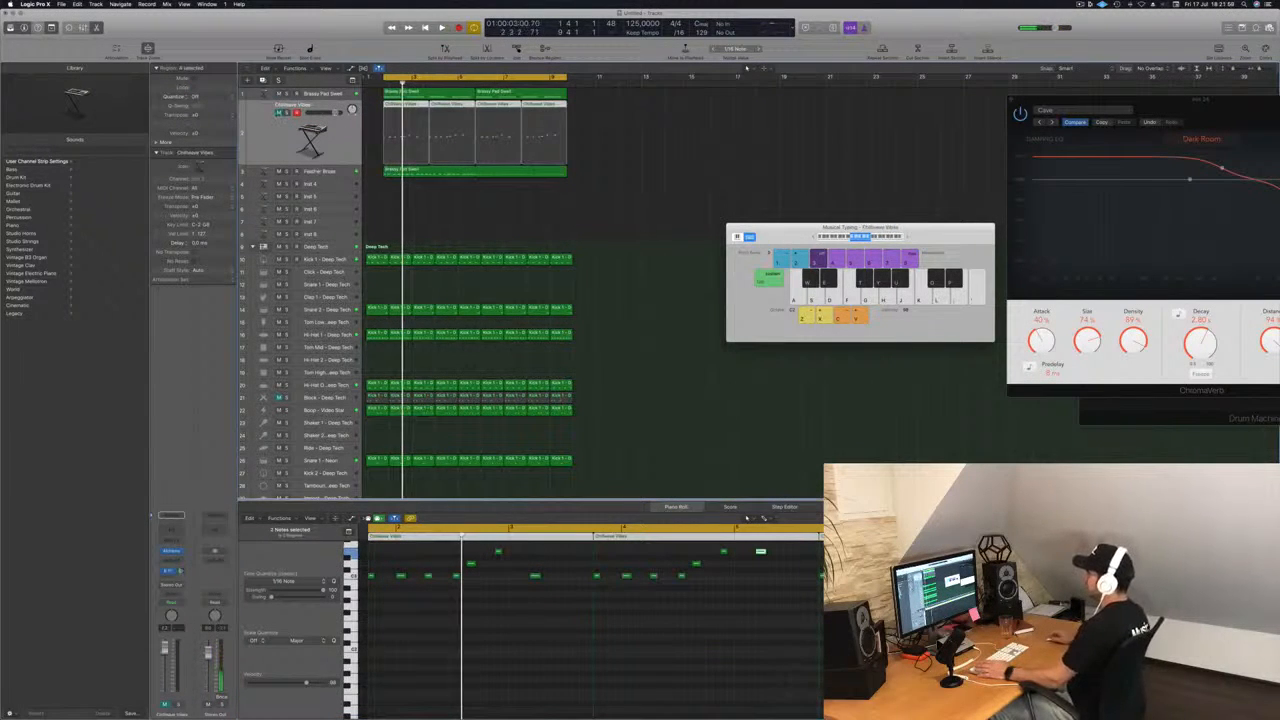
left_click(279, 113)
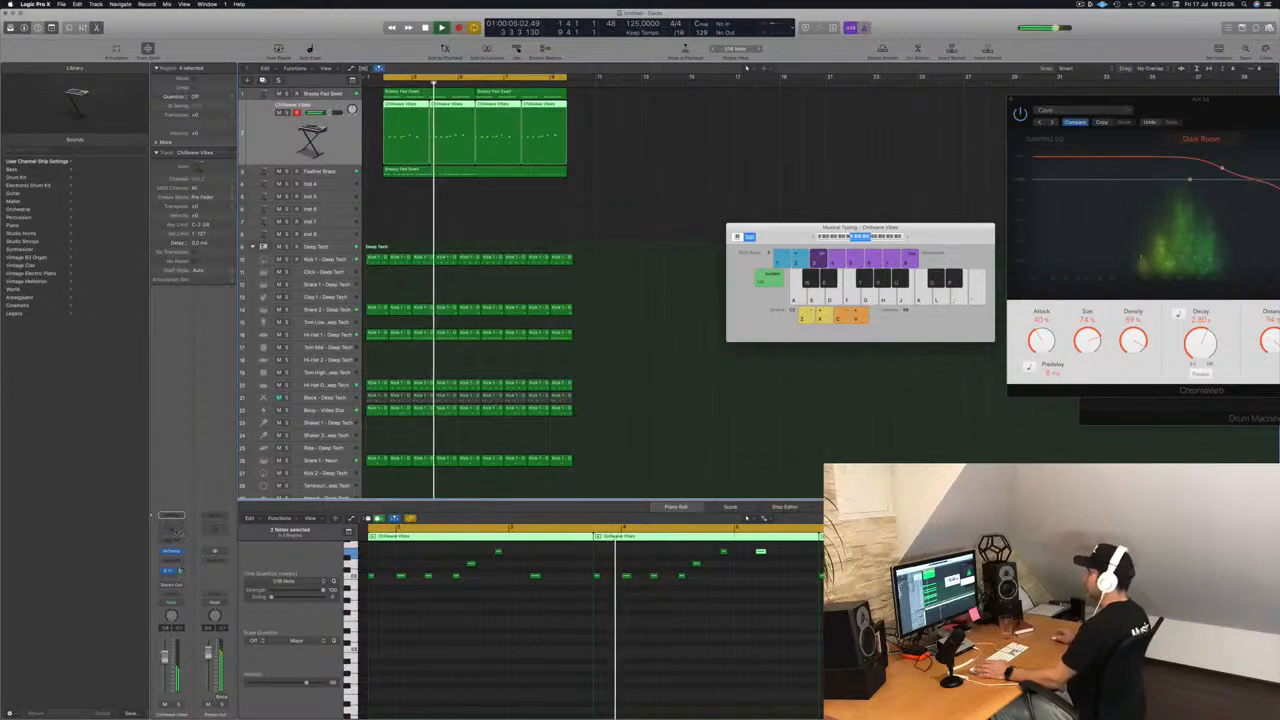
Add a Channel EQ to the Chillwave Vibes track with a low cut at 320 Hz and 24 dB/Oct.
left_click(174, 532)
left_click(60, 67)
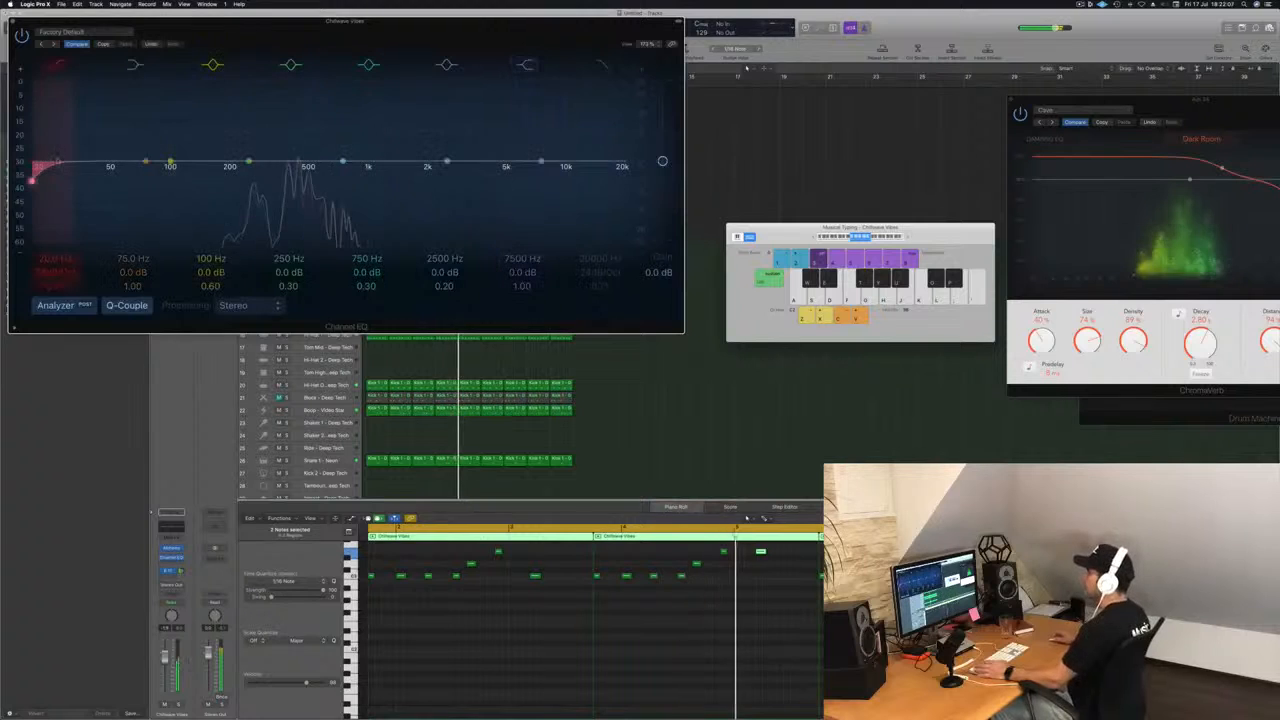
left_click_drag(42, 172, 311, 165)
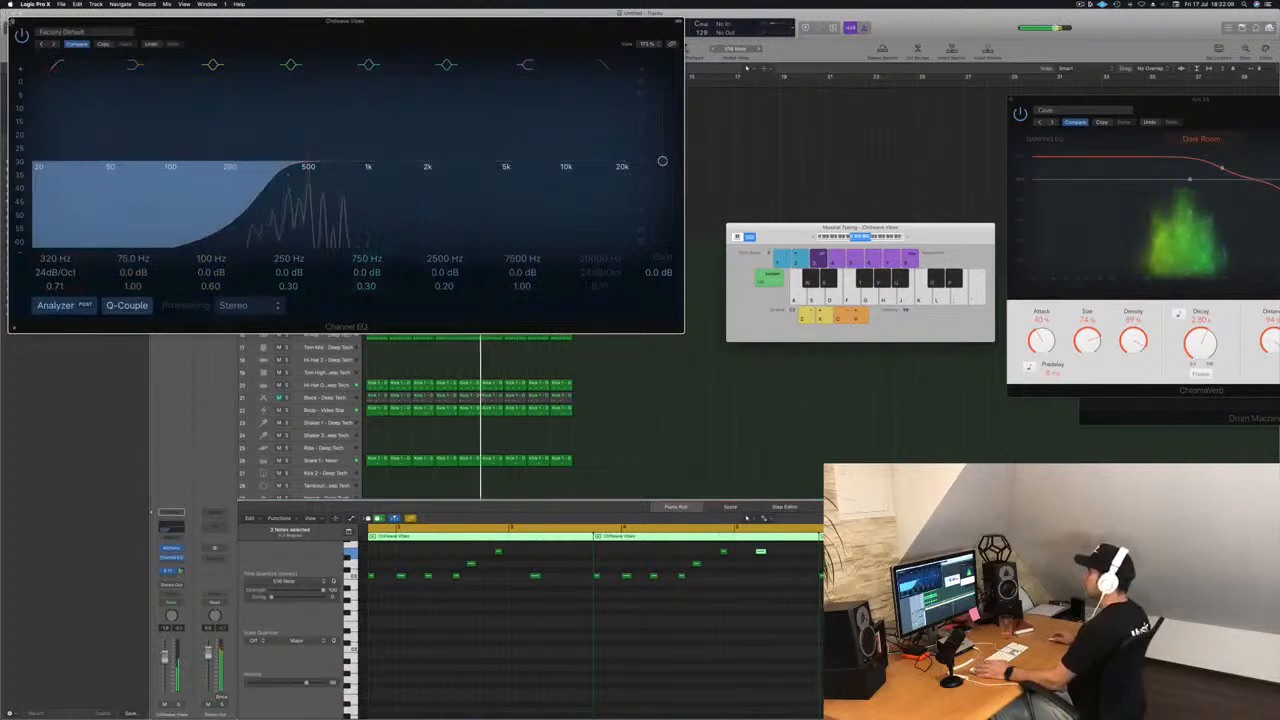
key("super+w")
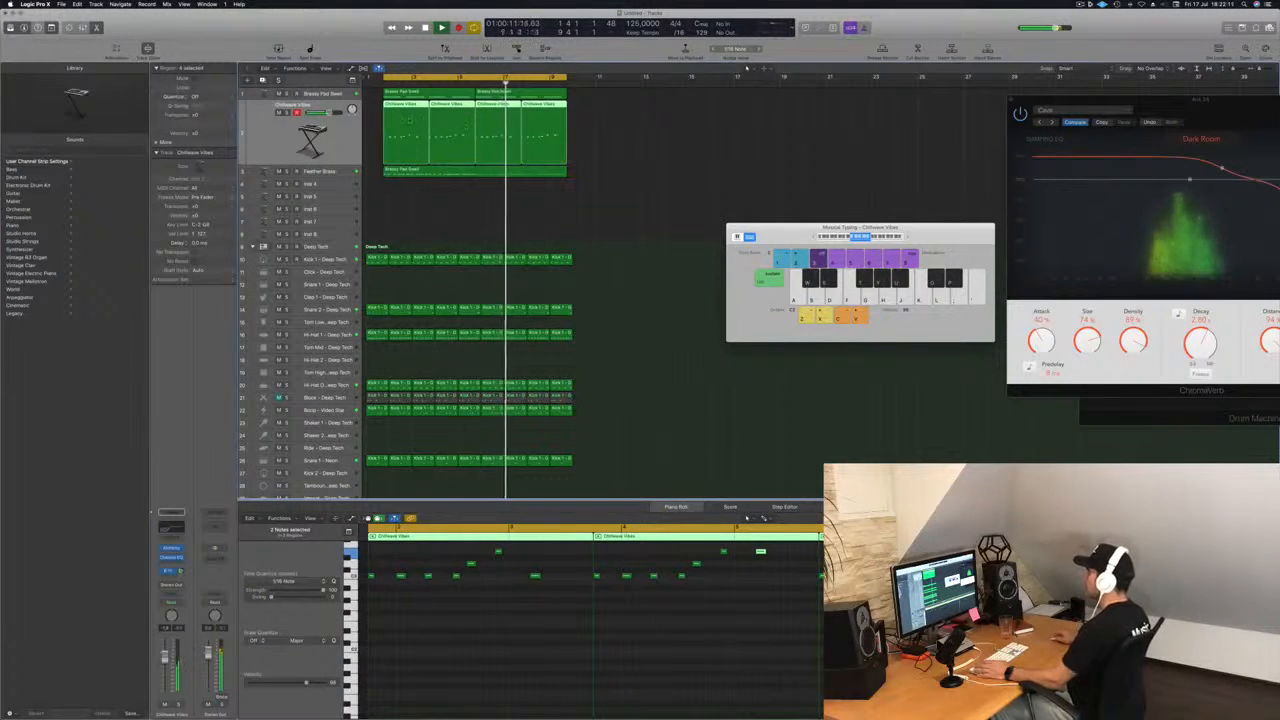
Delete all Chillwave Vibes regions after the first and copy the first region directly behind it.
left_click_drag(672, 135, 456, 113)
key("Delete")
left_click(409, 107)
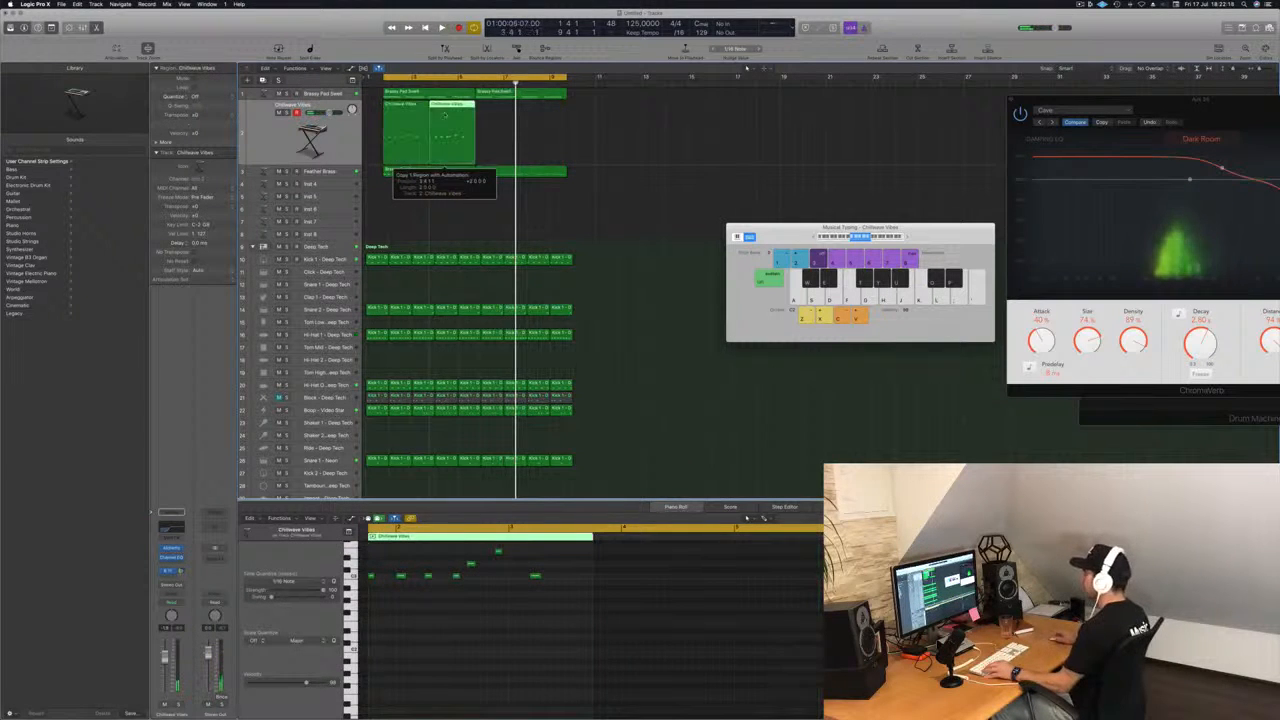
Swap the pitches of the two upper notes in the second Chillwave Vibes region and copy both regions after the pair.
scroll(700, 614, "up", 2)
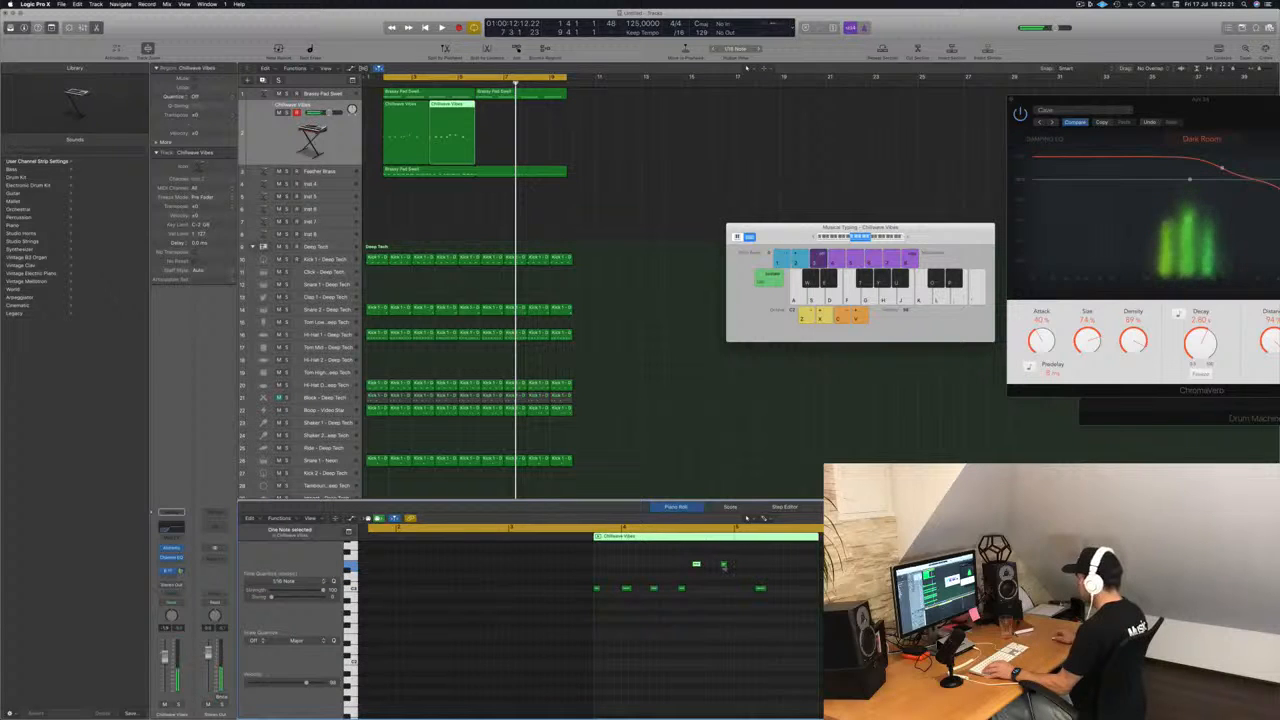
key("space")
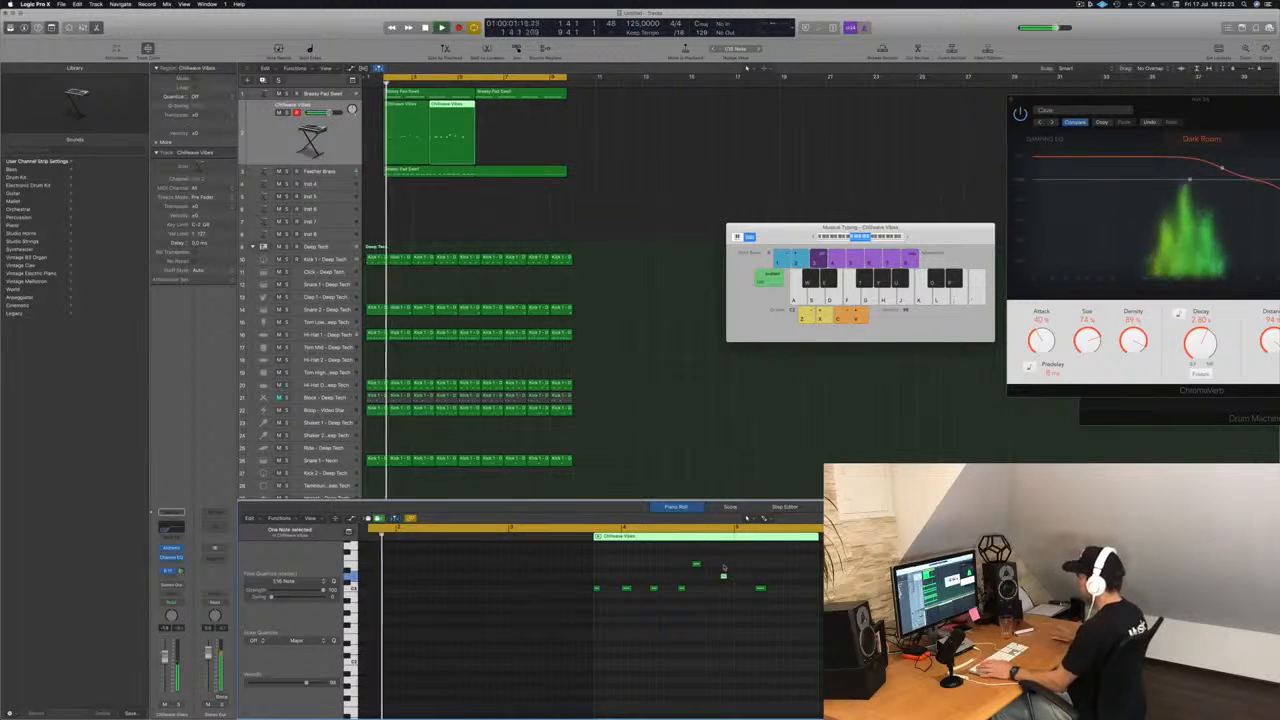
left_click_drag(560, 131, 512, 118)
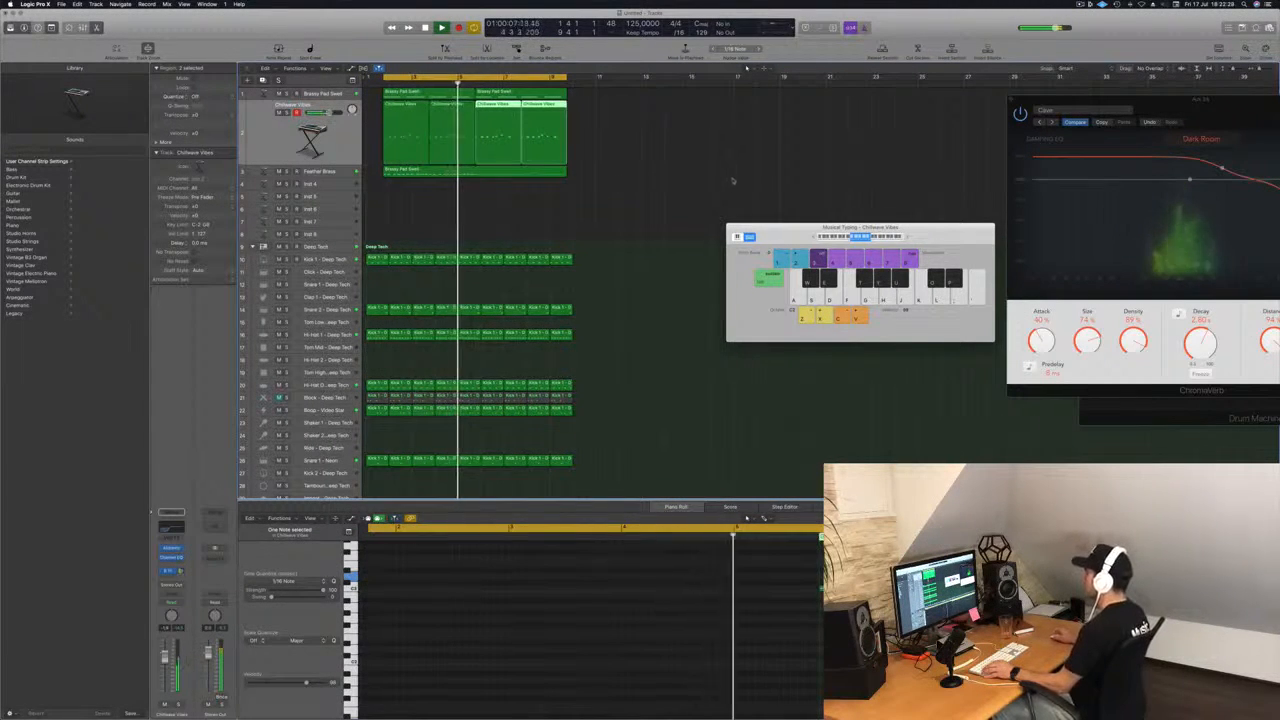
Delete the last note in the second Chillwave Vibes region.
key("super+Left")
left_click(440, 104)
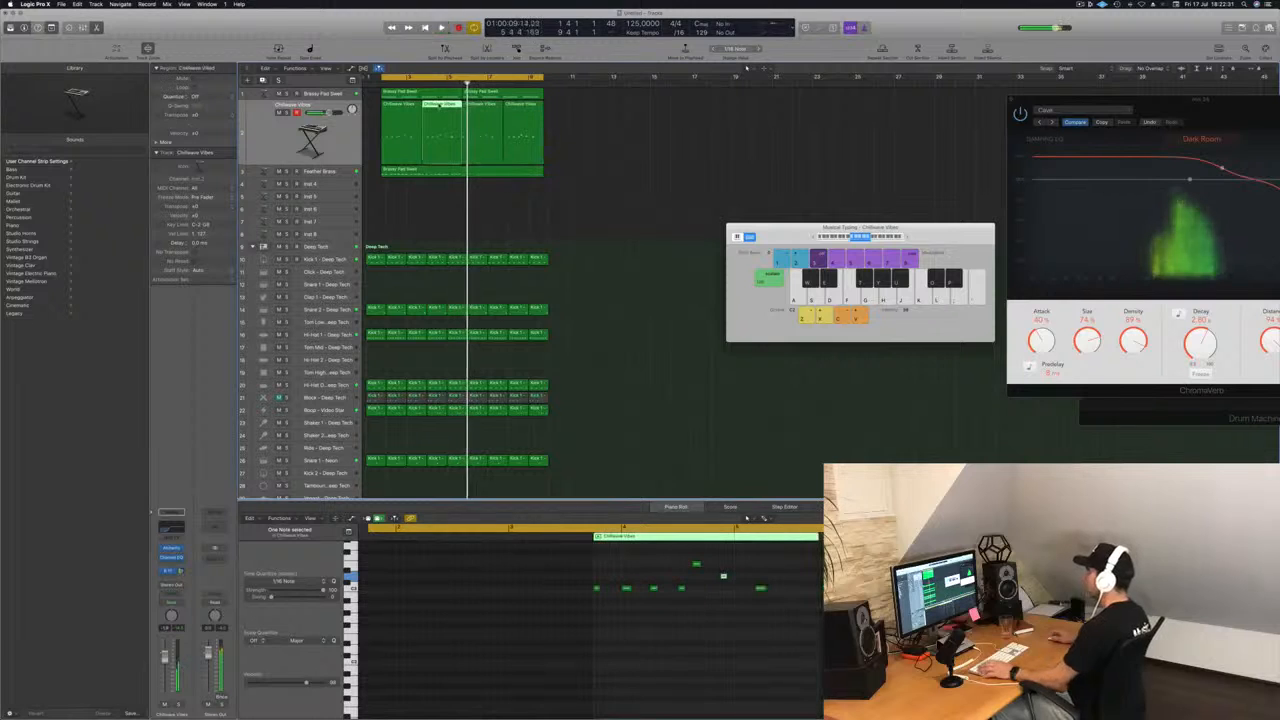
key("Delete")
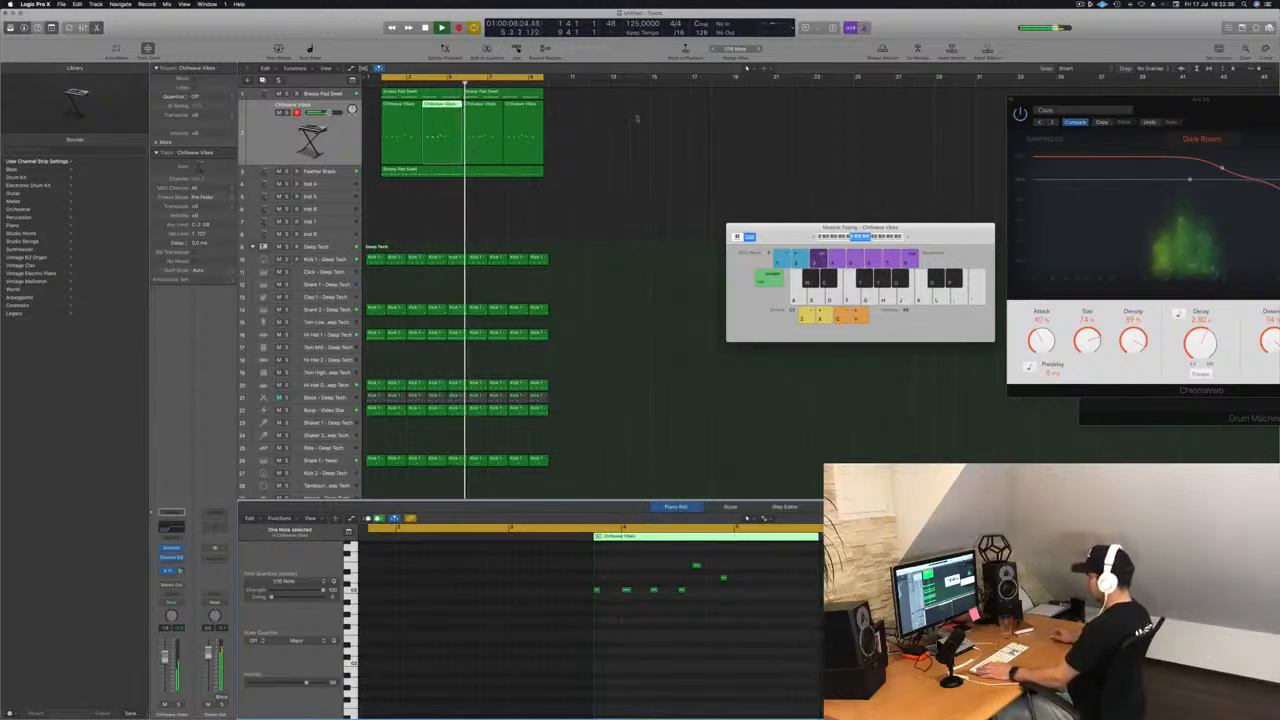
Replace the third and fourth Chillwave Vibes regions with copies of the edited first pair and replay from the start.
left_click_drag(620, 125, 482, 115)
key("Delete")
key("Return")
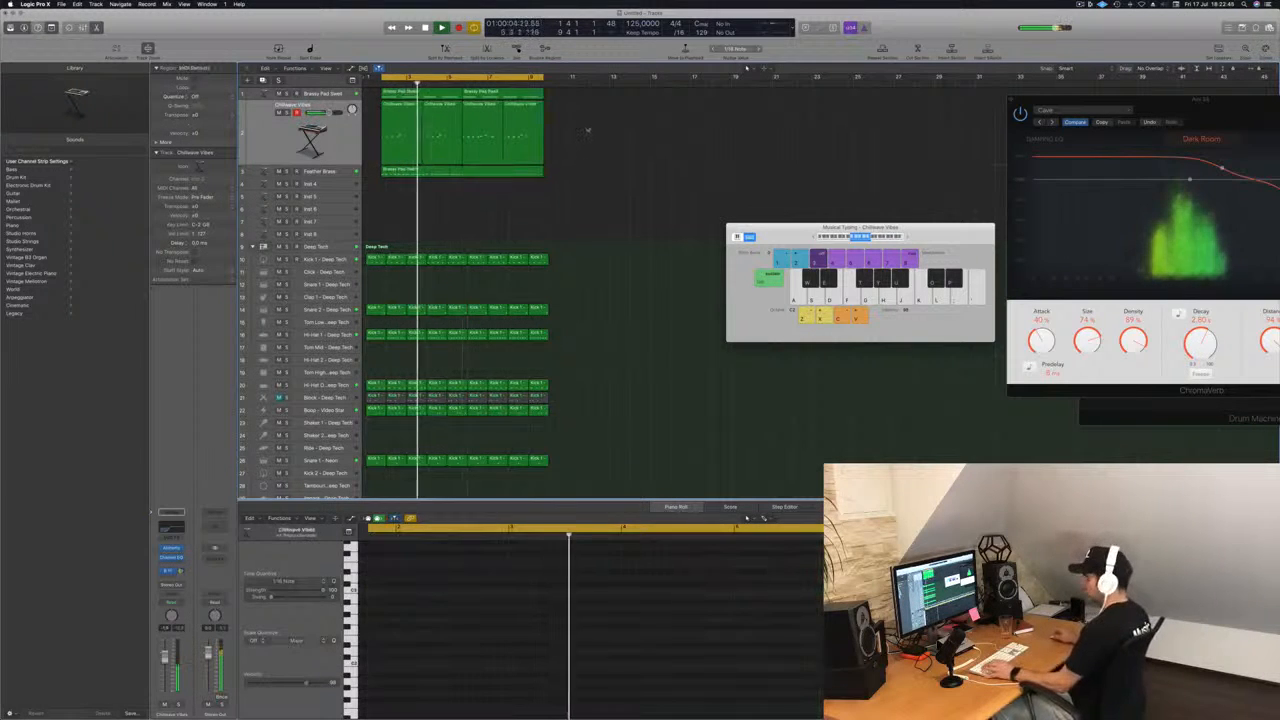
Save the project as a package in the Logic folder under an EPISODE 117 file name.
key("super+s")
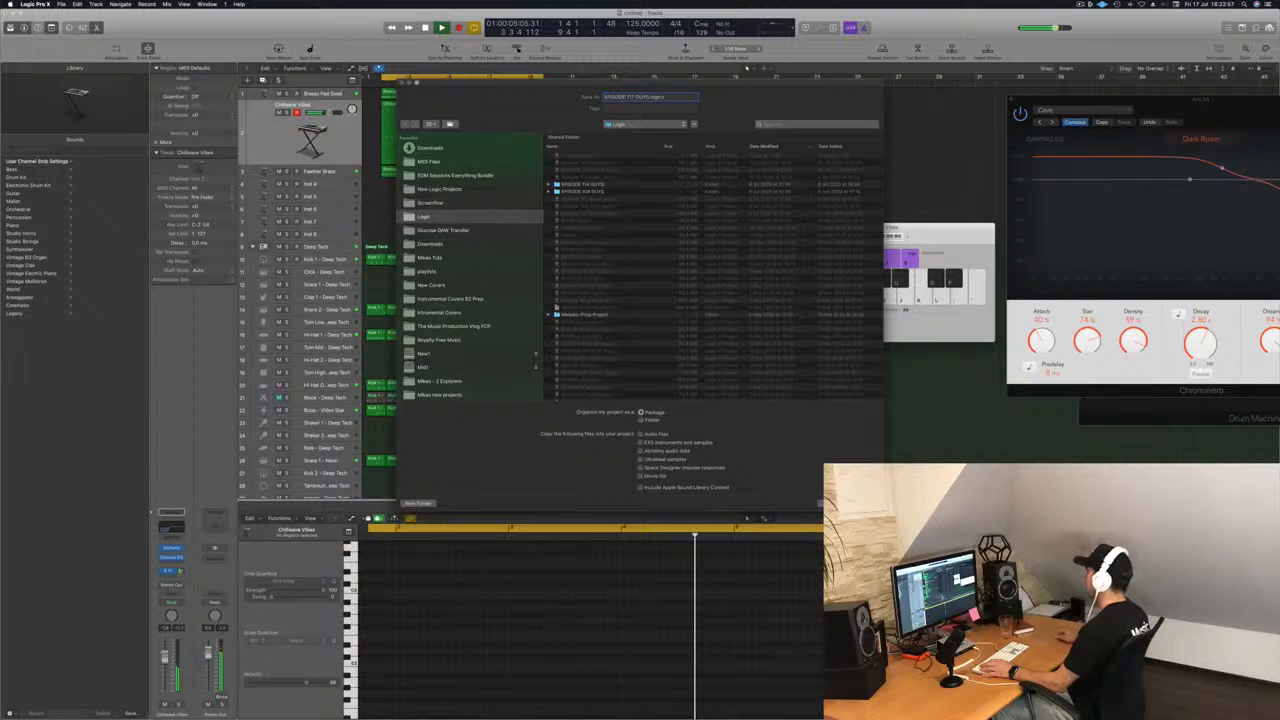
key("Return")
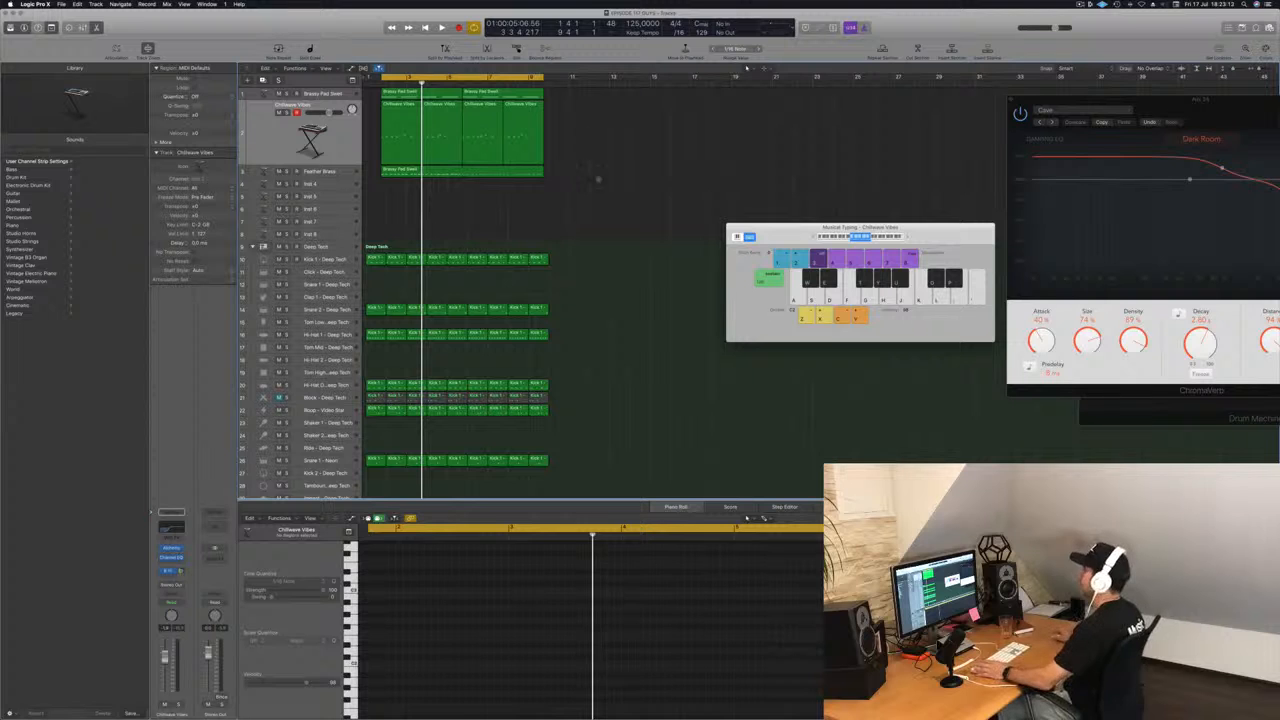
Play the cycled section and inspect the notes of the Chillwave Vibes and Feather Brass regions.
key("space")
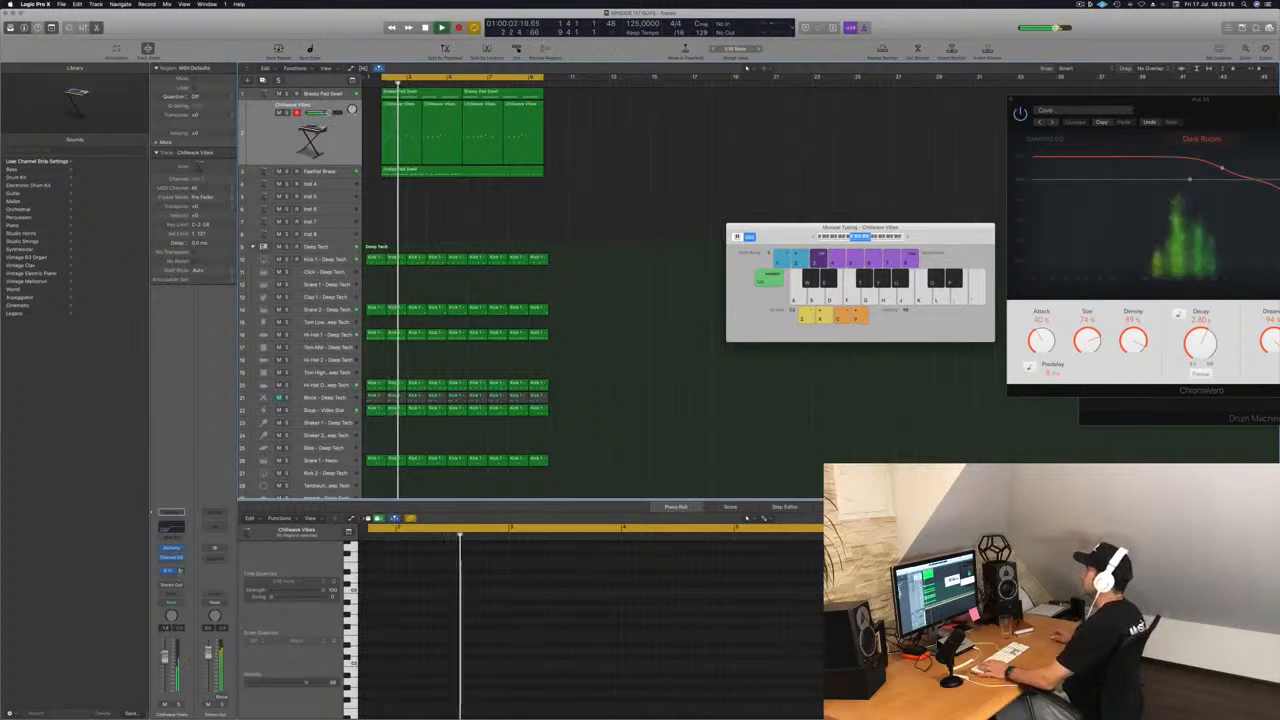
left_click(314, 138)
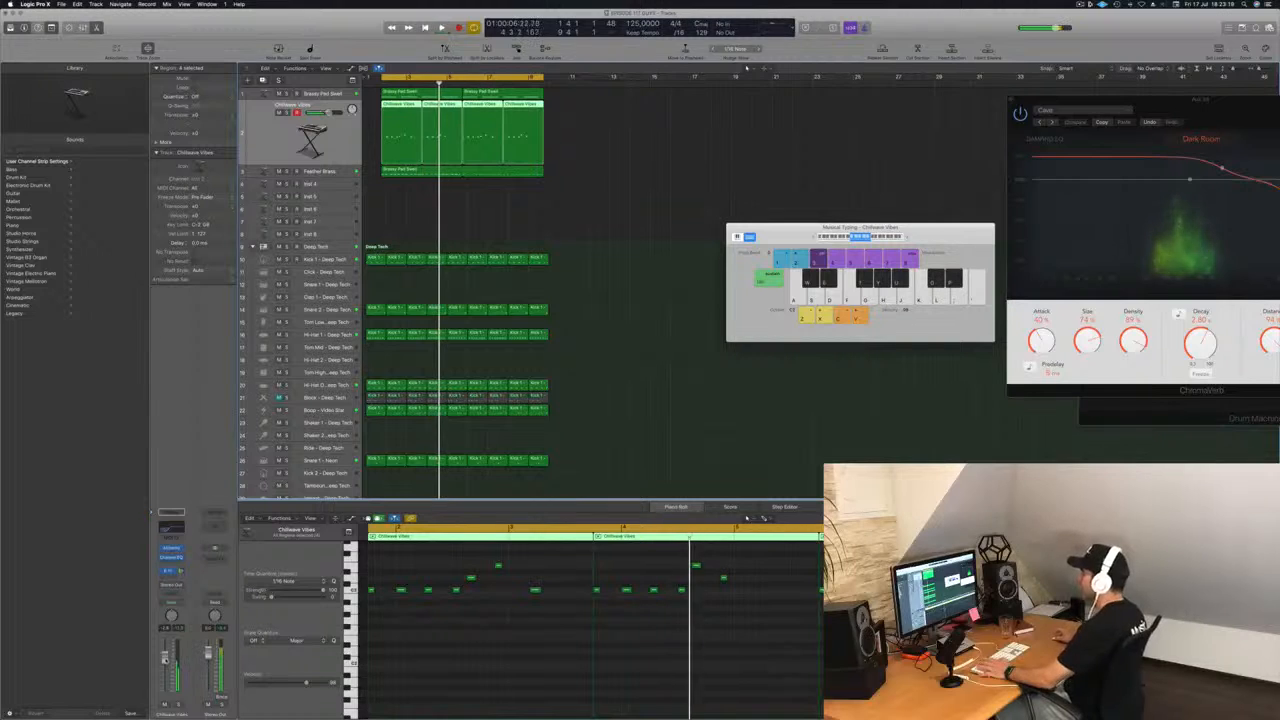
key("space")
left_click(631, 214)
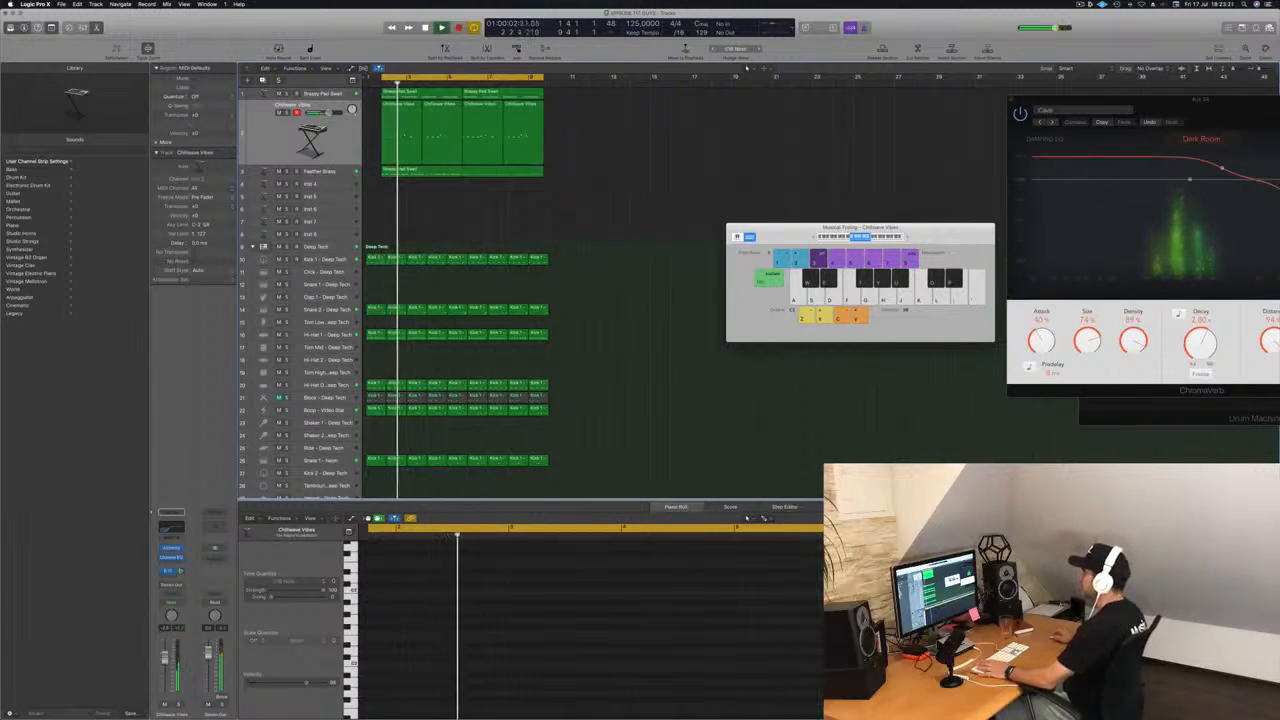
left_click(338, 169)
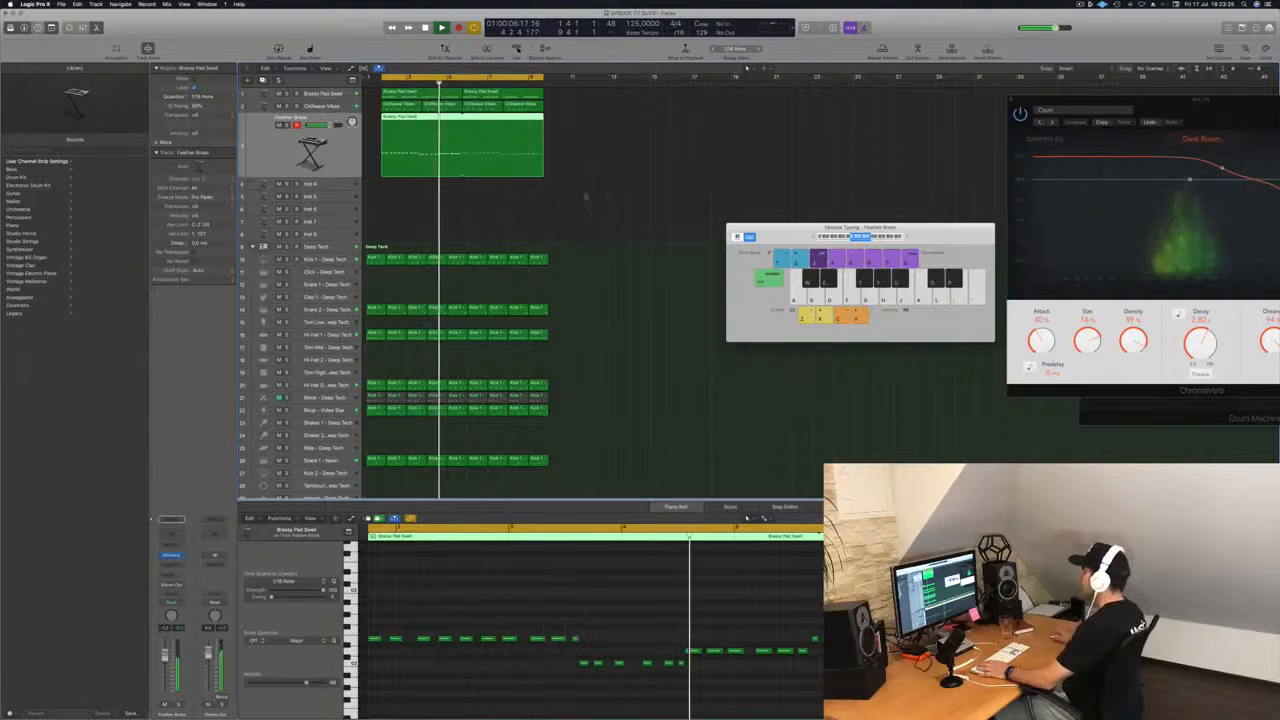
left_click(614, 199)
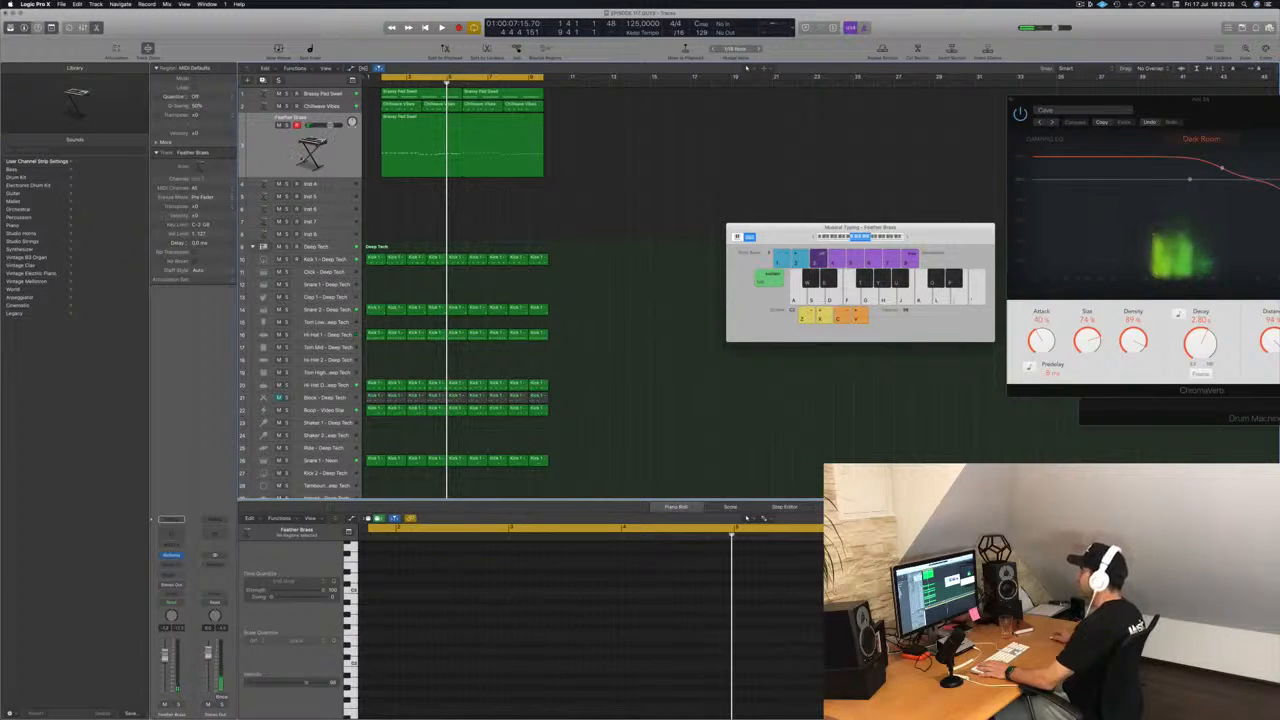
left_click(302, 160)
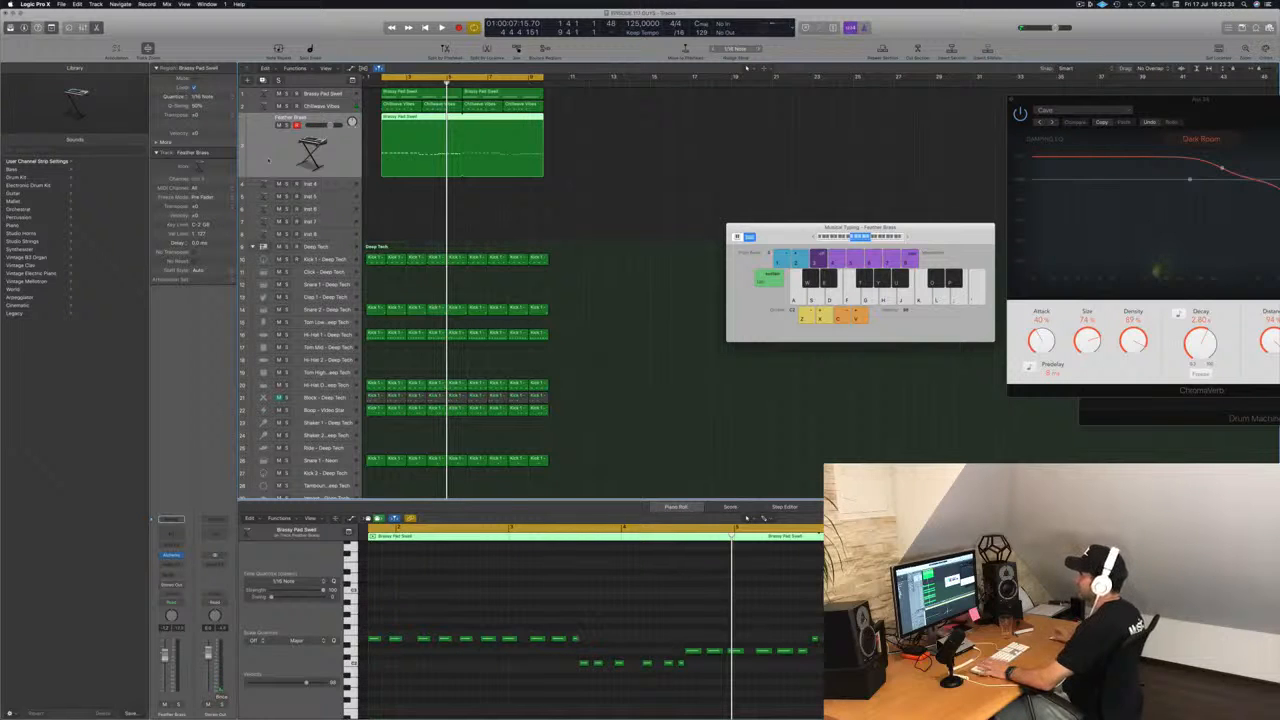
Open Alchemy on the Inst 4 track and copy the first Brassy Pad Swell region onto that track.
left_click(332, 181)
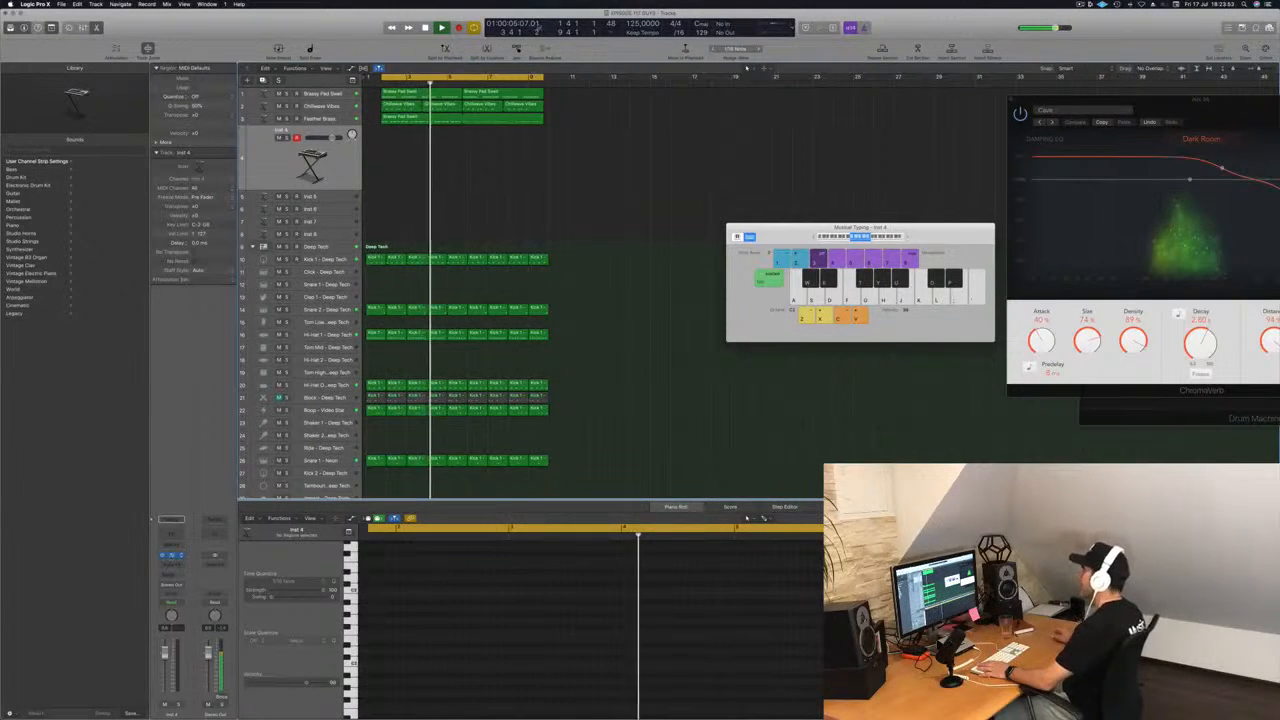
left_click(168, 555)
left_click_drag(228, 22, 888, 142)
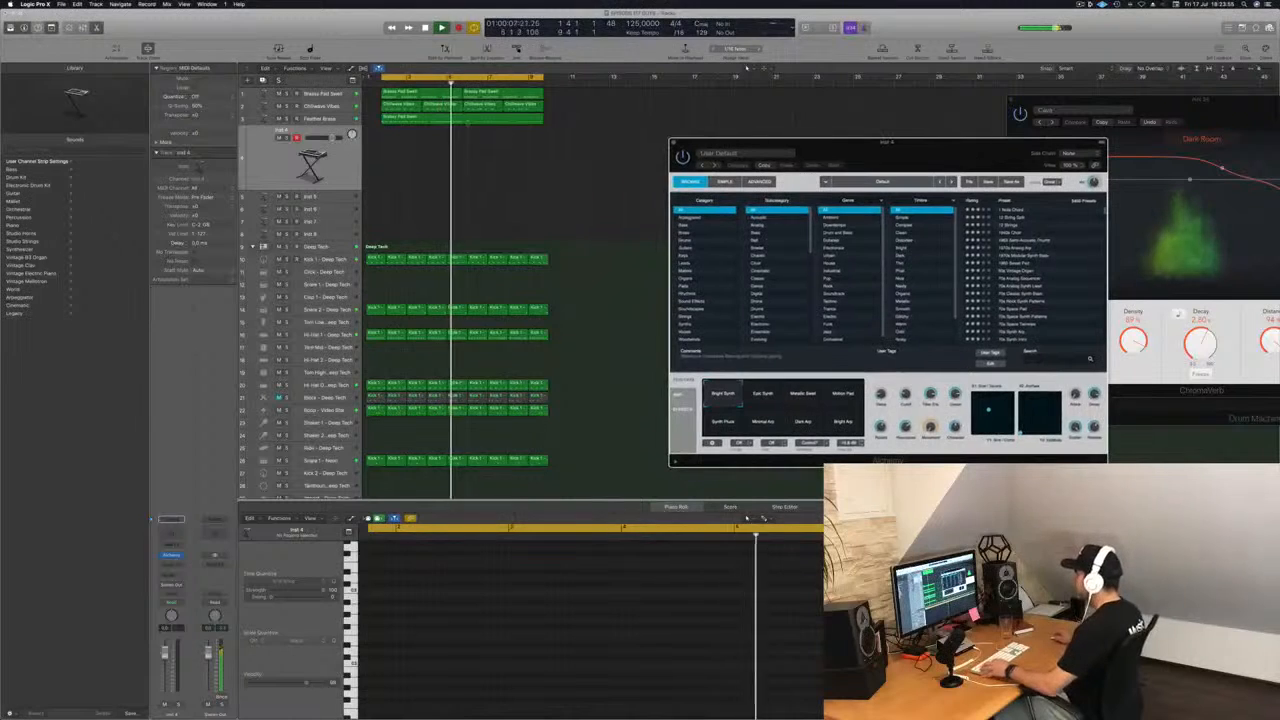
left_click(400, 97)
left_click_drag(400, 97, 400, 140)
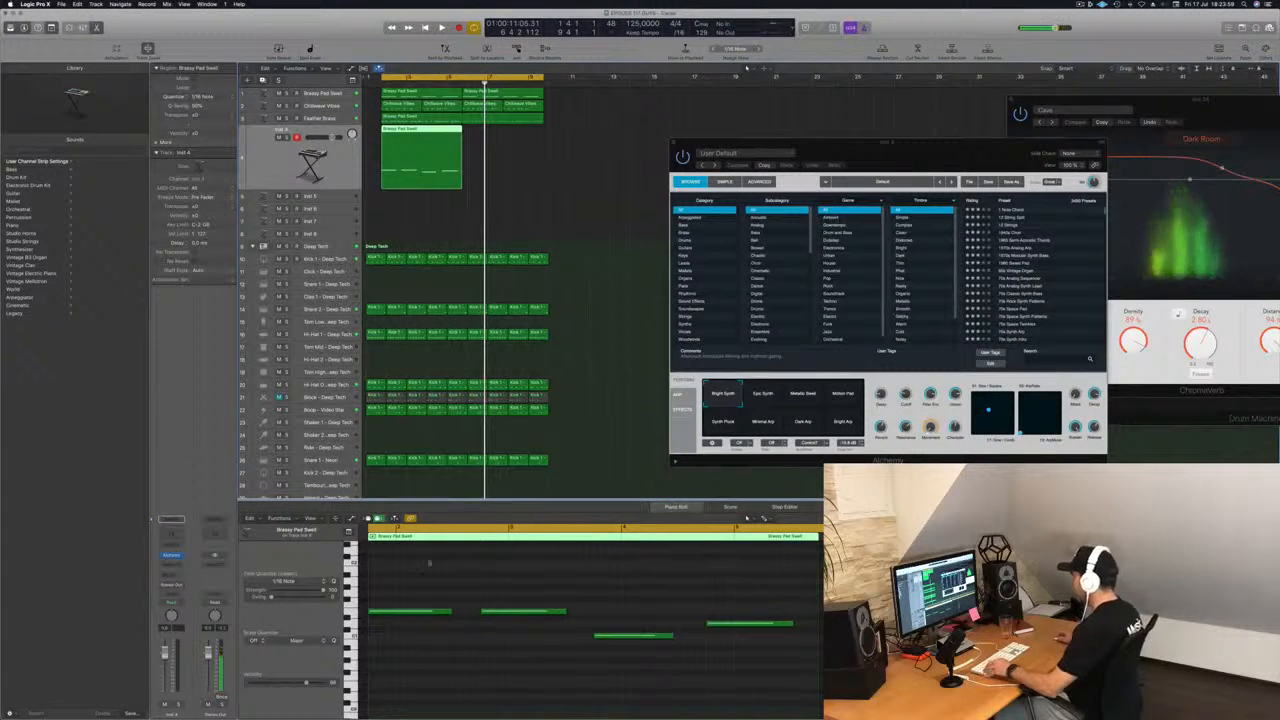
Layer the four notes an octave apart, lengthened until they meet, and copy the Inst 4 region directly after itself.
left_click_drag(414, 570, 769, 681)
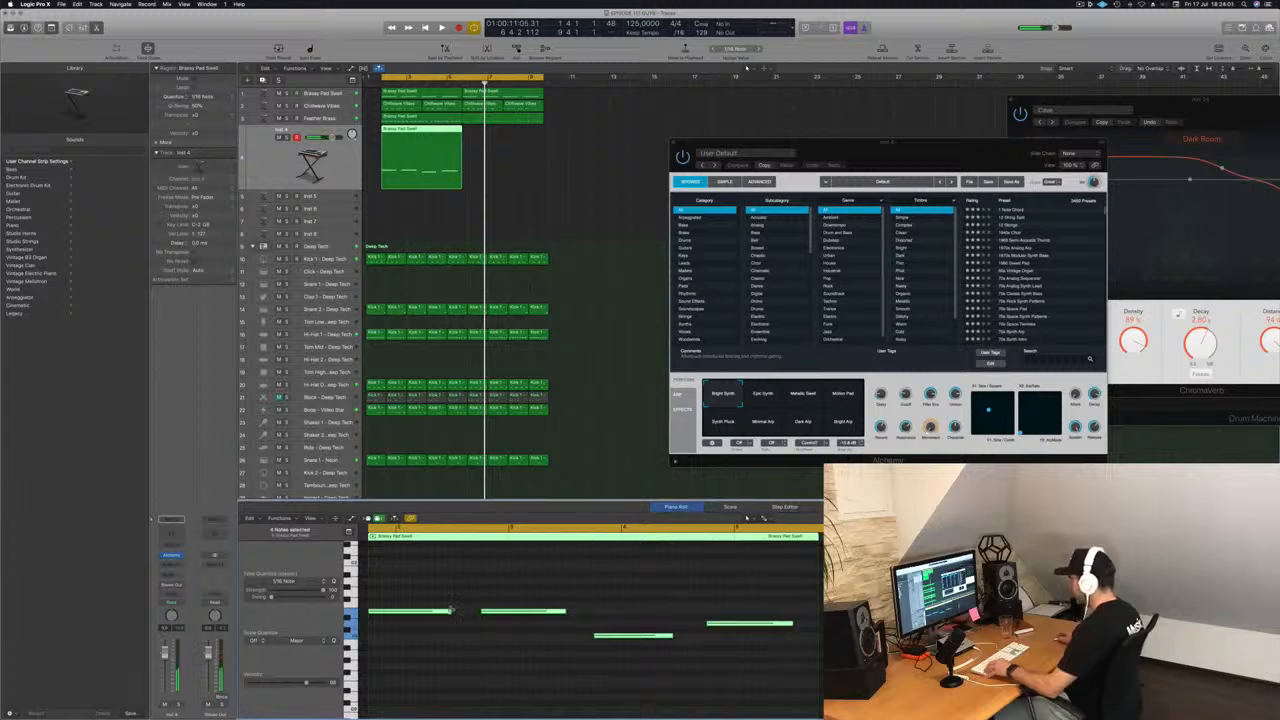
left_click_drag(452, 612, 451, 565)
left_click_drag(411, 133, 497, 131)
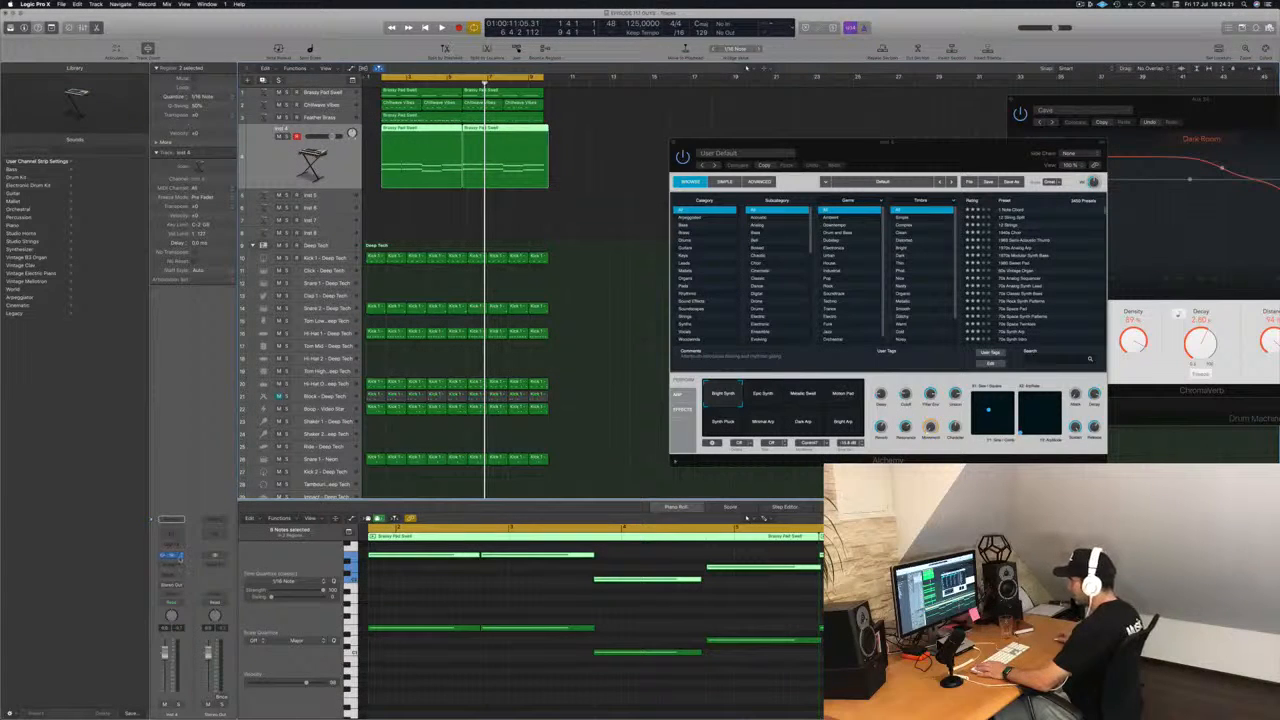
Replace the Inst 4 instrument with the stereo Retro Synth and place its window beside the regions.
left_click(178, 555)
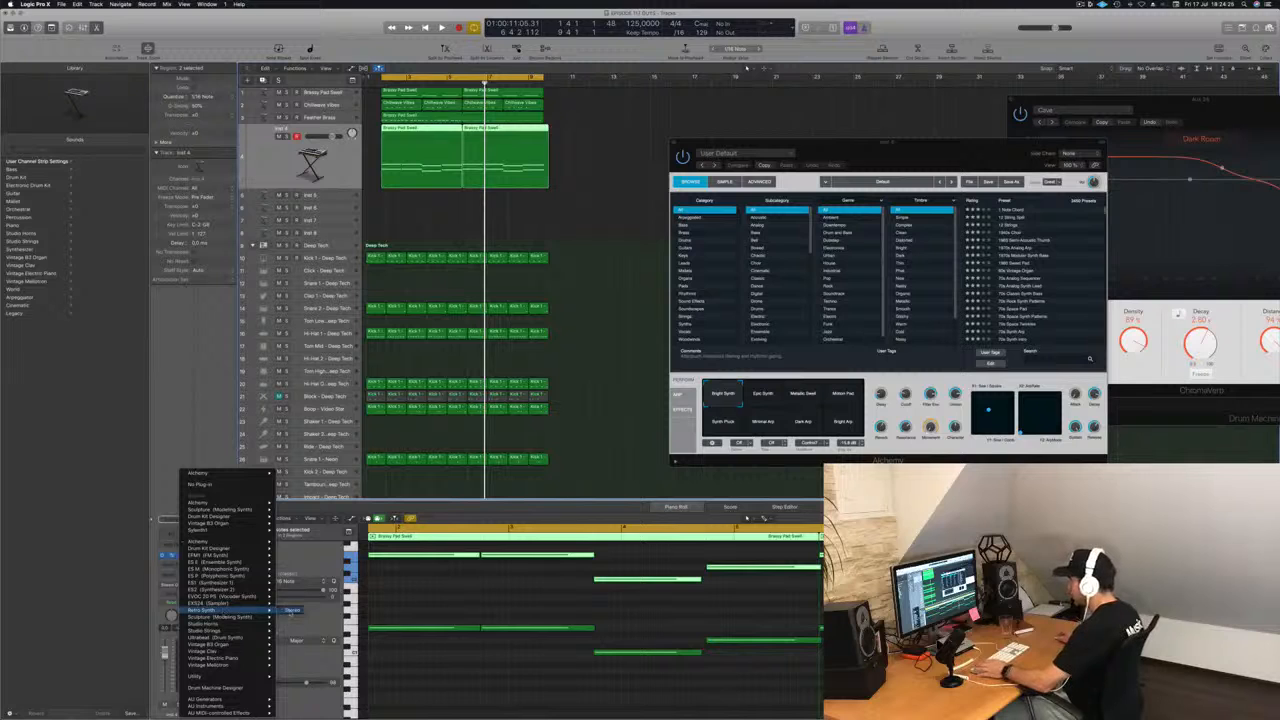
left_click(290, 609)
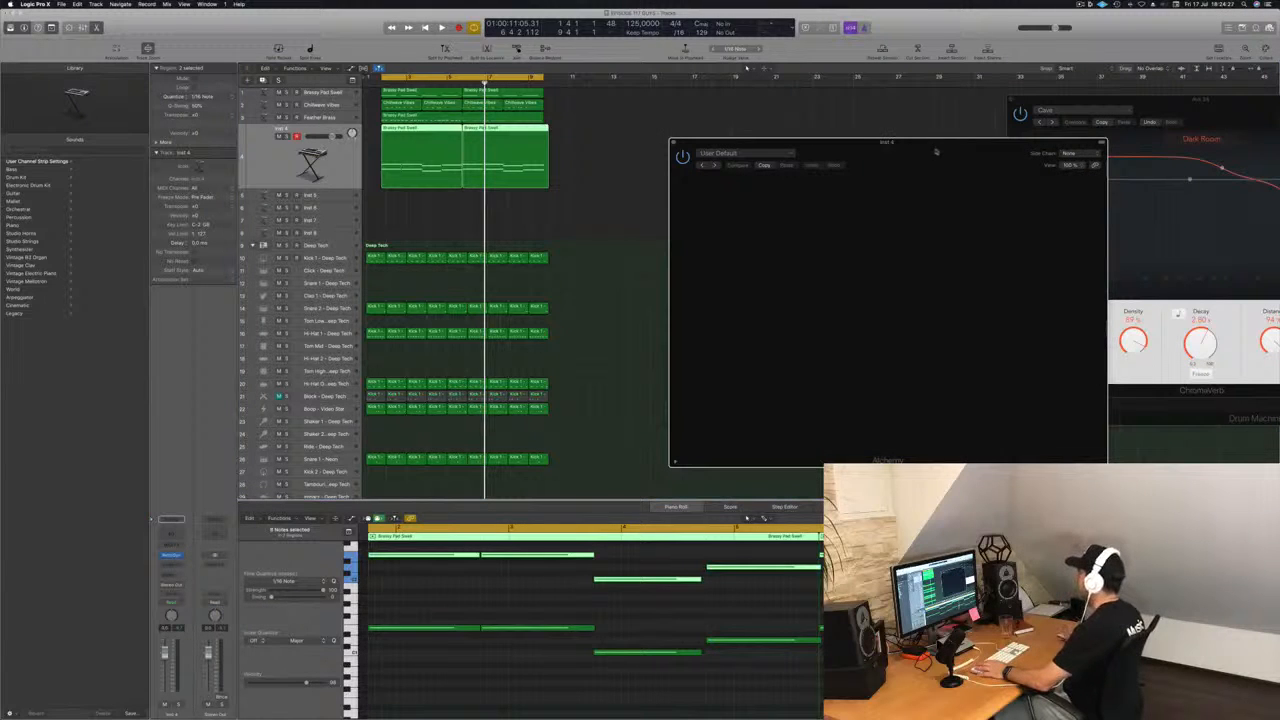
left_click_drag(936, 152, 858, 168)
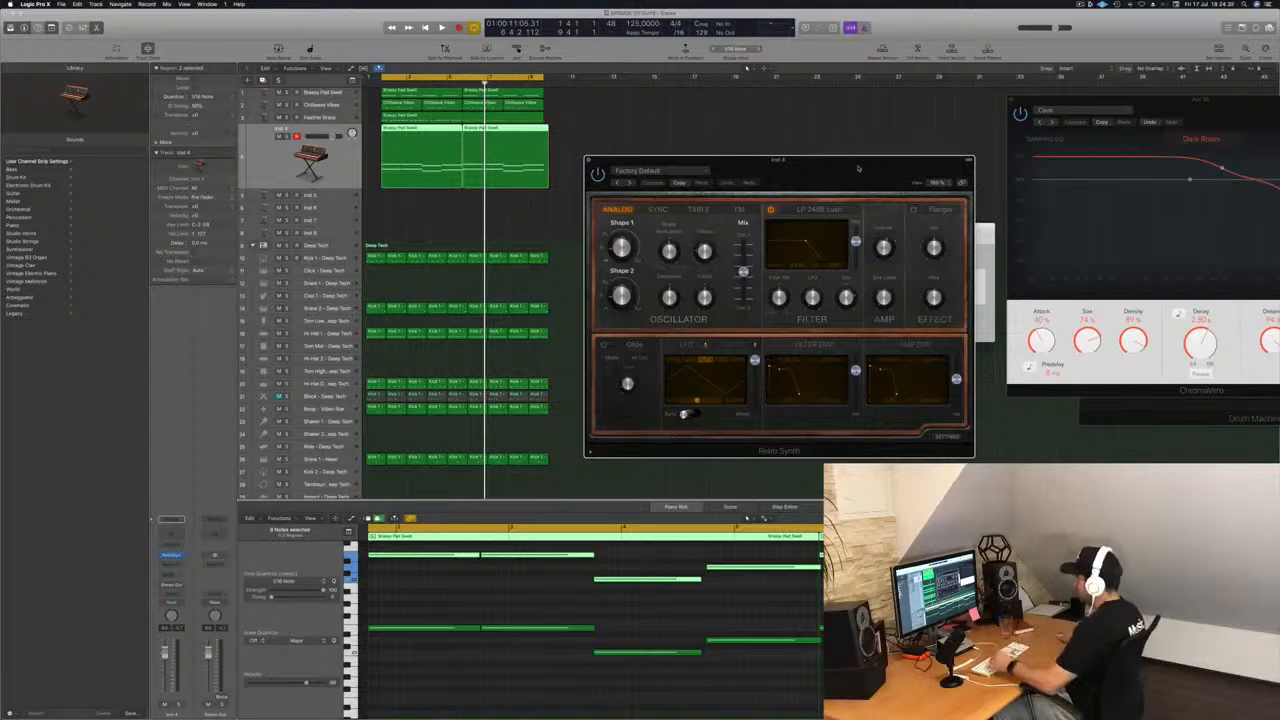
left_click_drag(858, 168, 830, 169)
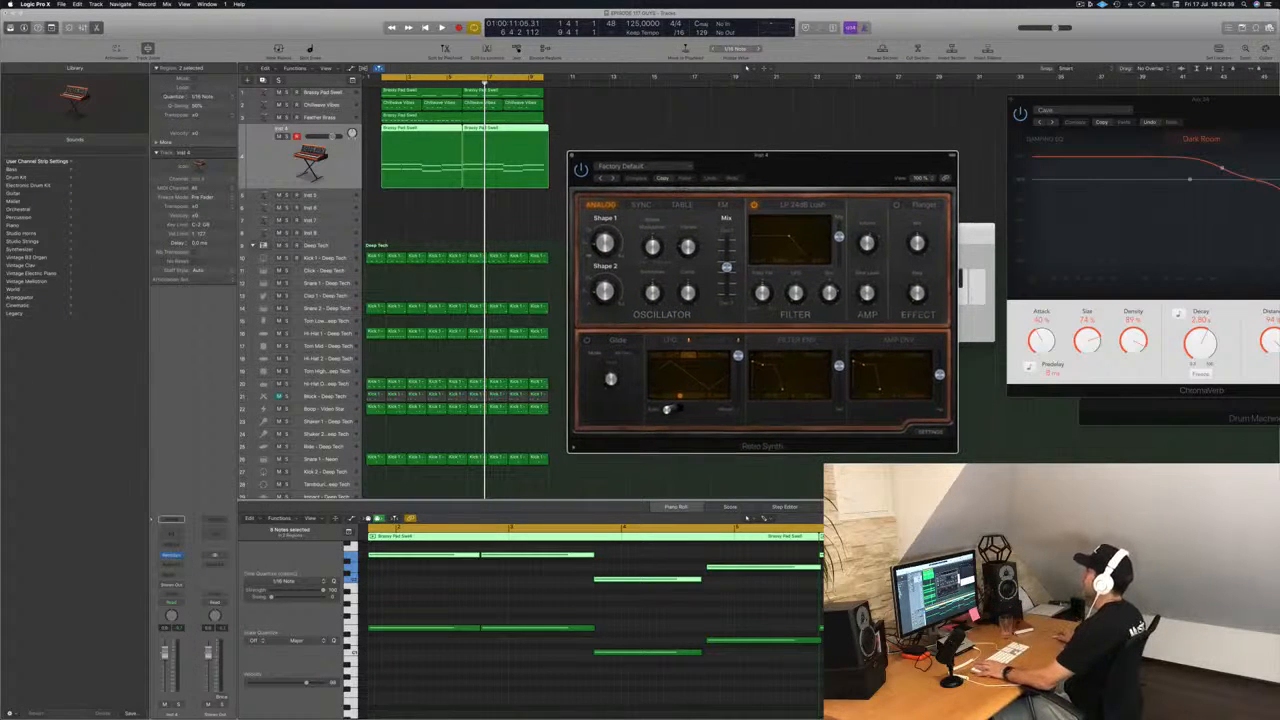
Add the Arpeggiator MIDI effect to Inst 4 and place its window beside the Retro Synth.
left_click(281, 162)
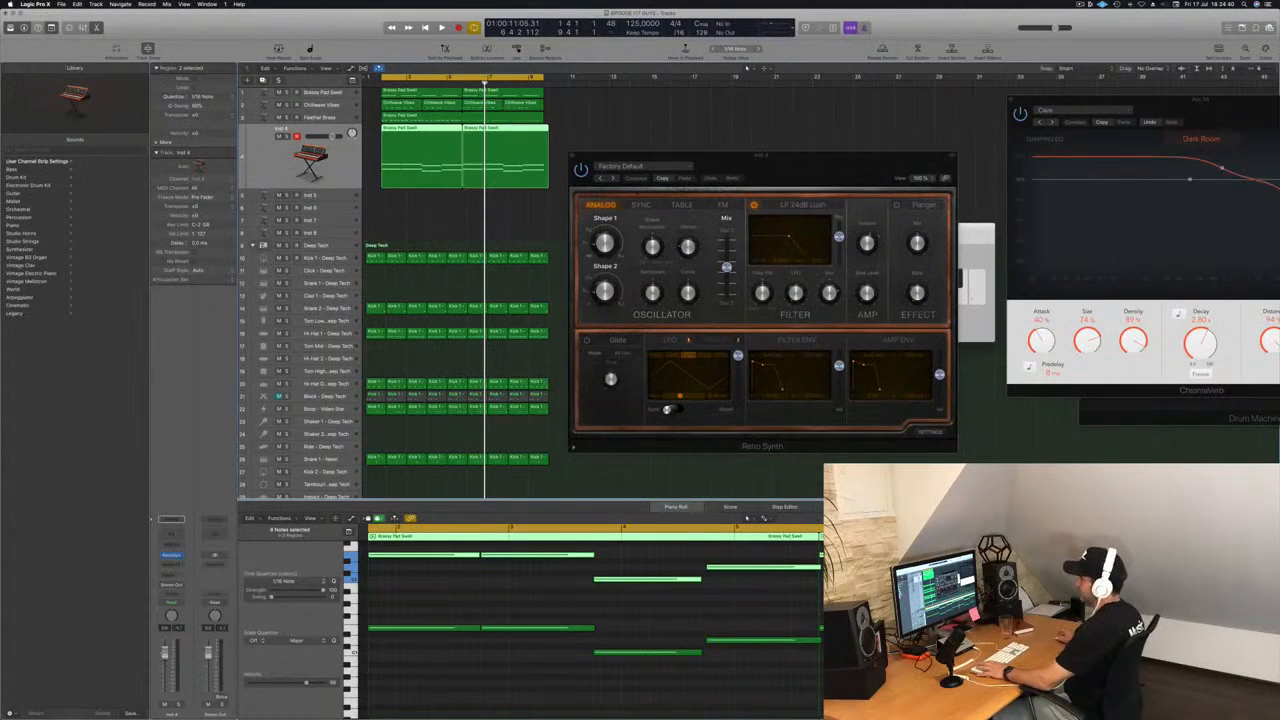
left_click(177, 546)
left_click(180, 559)
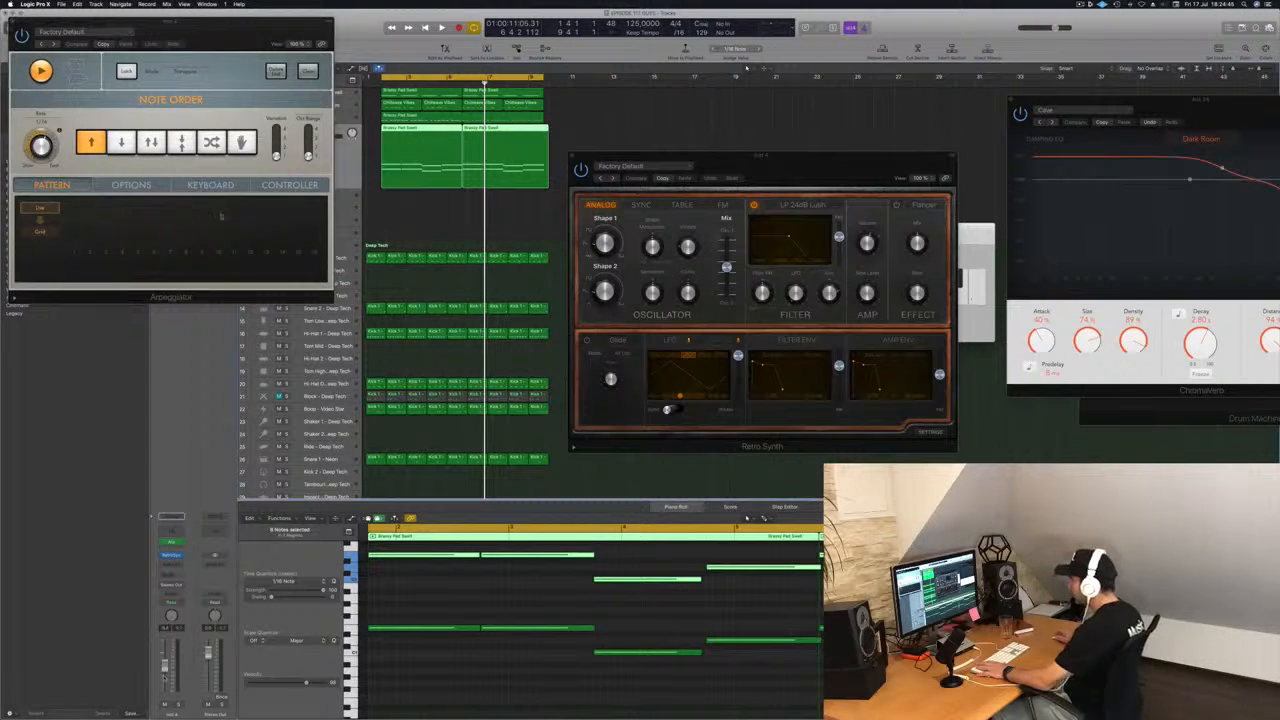
left_click_drag(244, 32, 1089, 110)
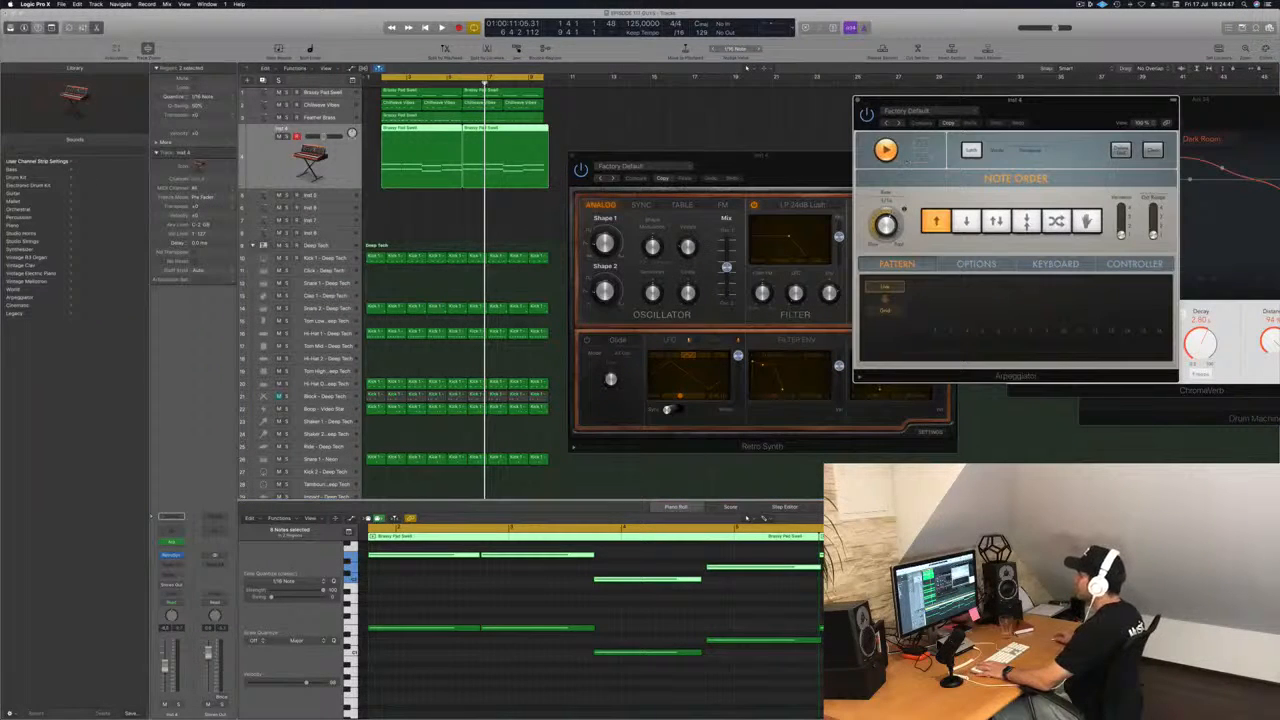
Add a Channel EQ to Inst 4 with a 48 dB/Oct high cut at 870 Hz.
left_click(177, 532)
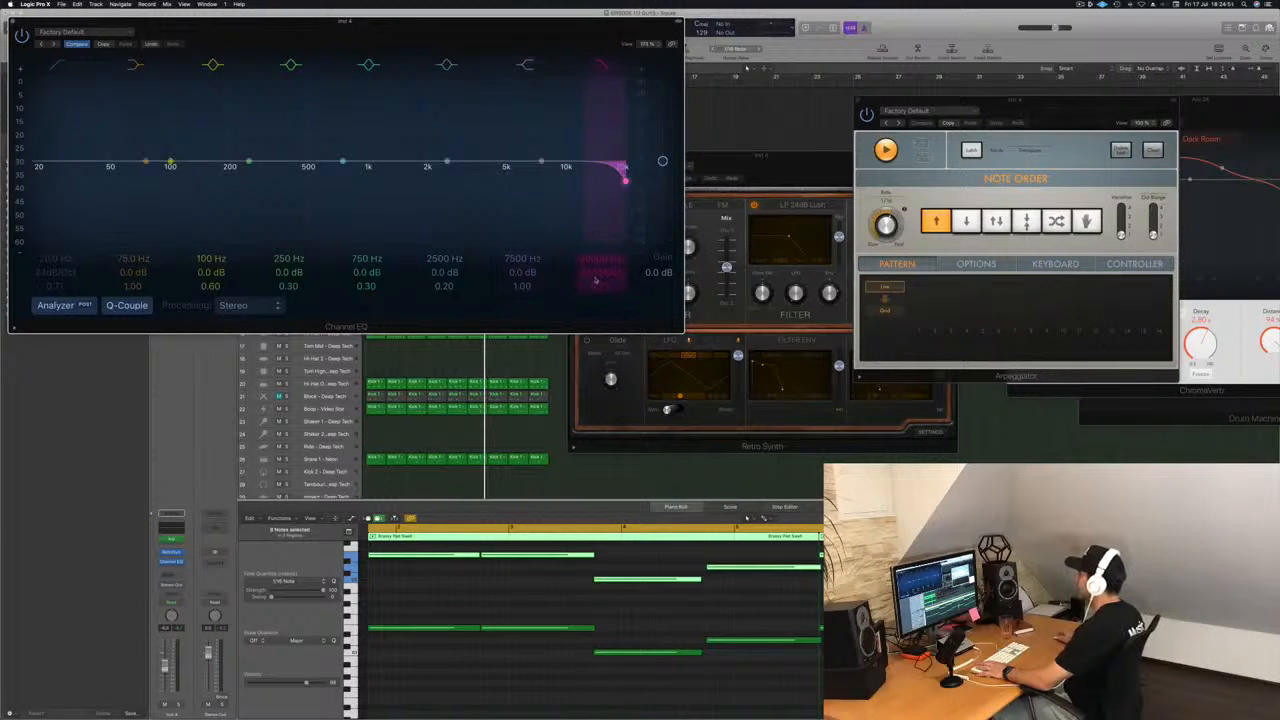
left_click_drag(624, 178, 351, 180)
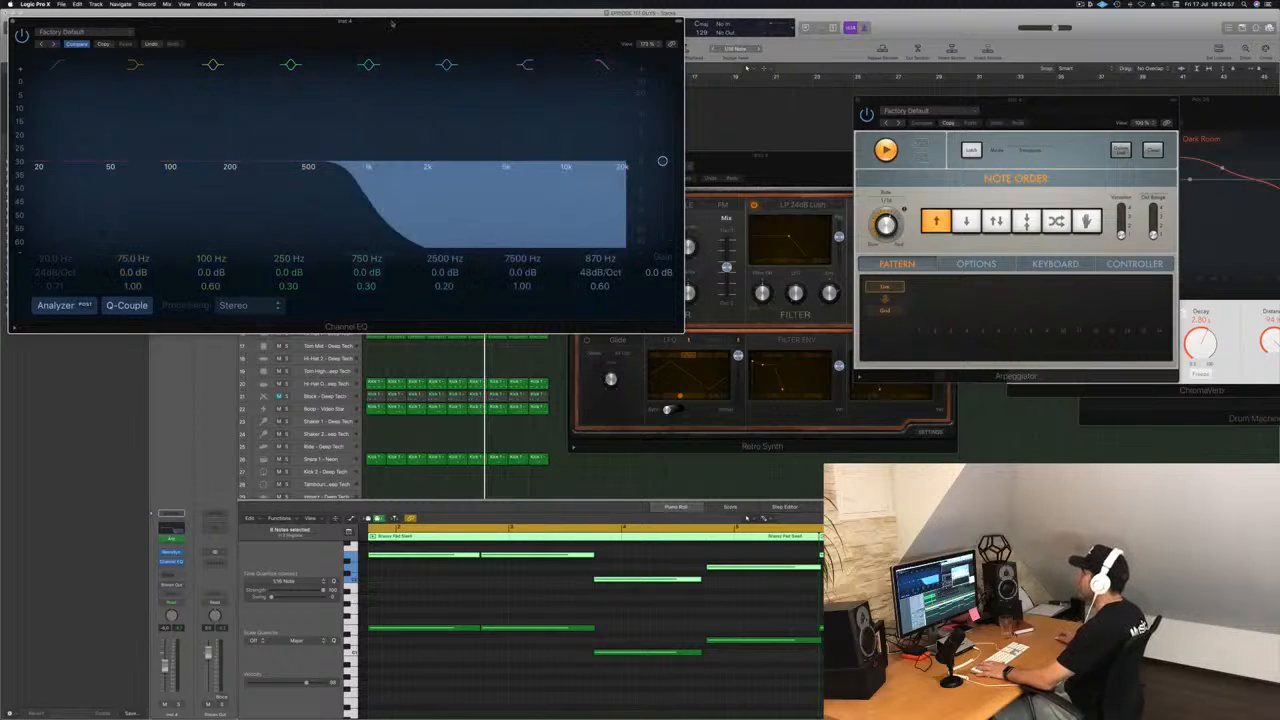
left_click_drag(388, 22, 912, 72)
During playback, lower the Channel EQ's high cut to just above 500 Hz and enable a 24 dB/Oct low cut at 91 Hz.
key("space")
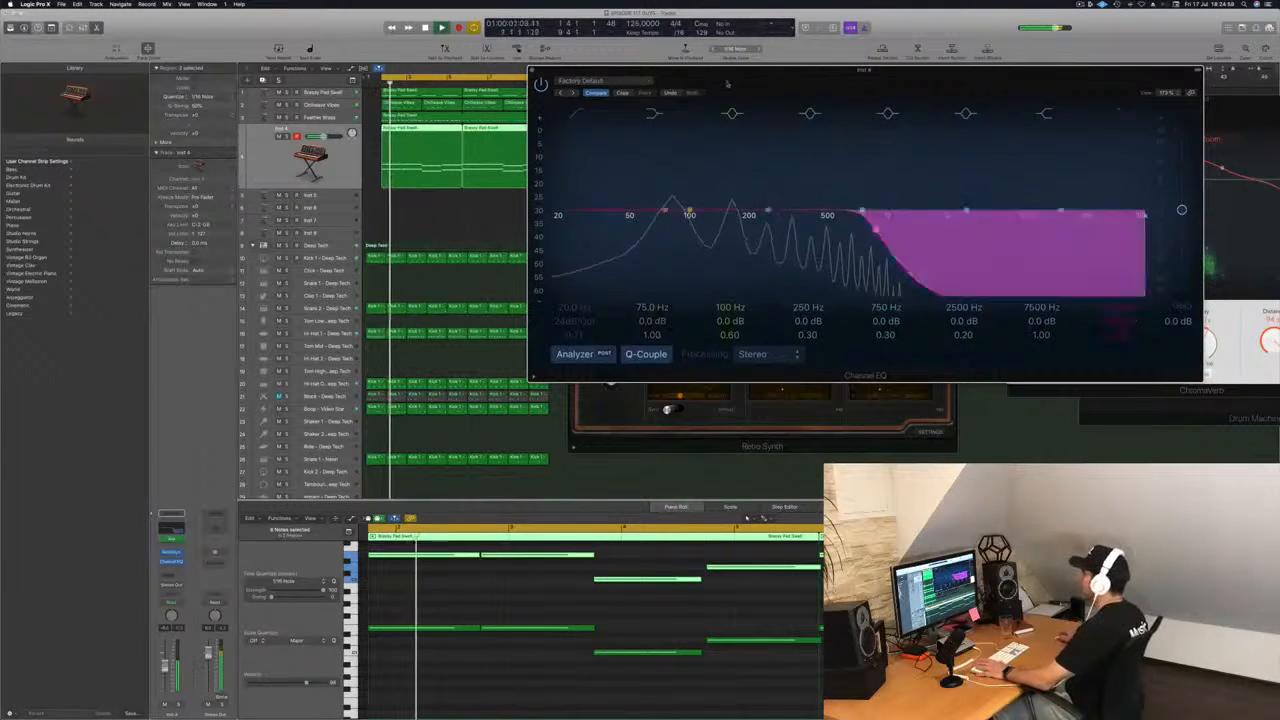
left_click_drag(772, 78, 641, 90)
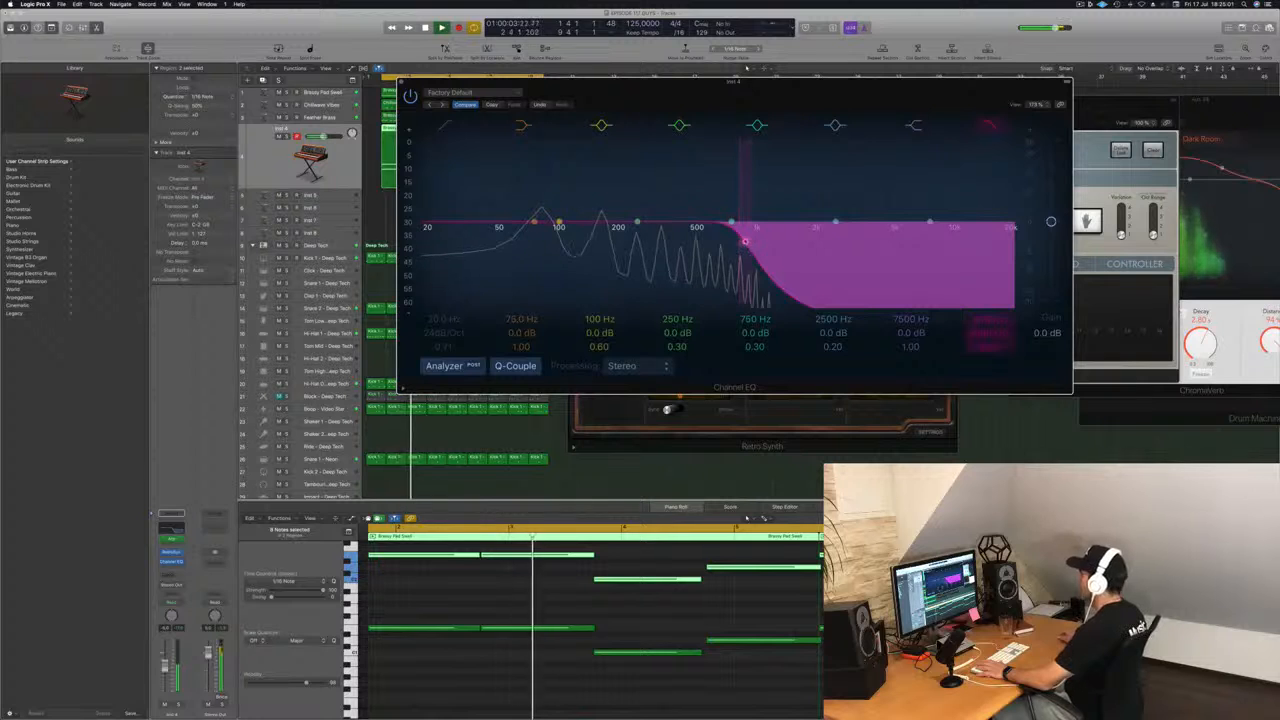
left_click_drag(736, 240, 720, 241)
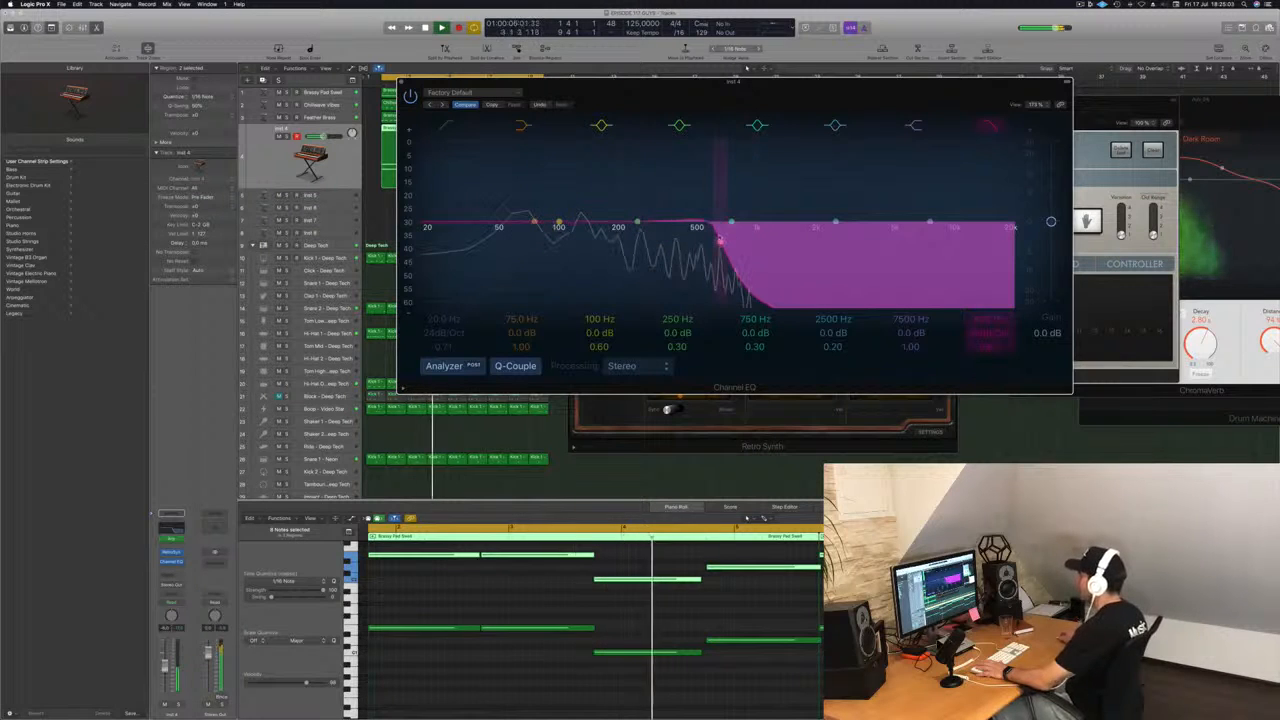
left_click(445, 126)
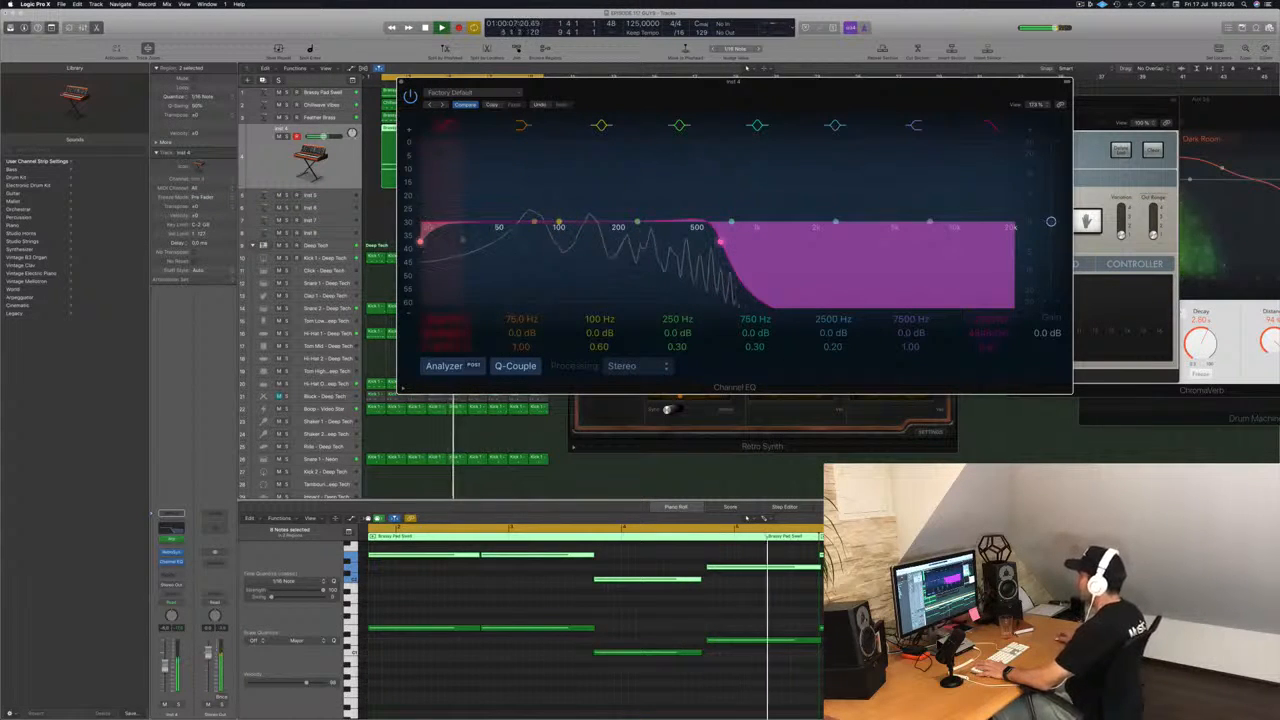
left_click_drag(446, 235, 575, 234)
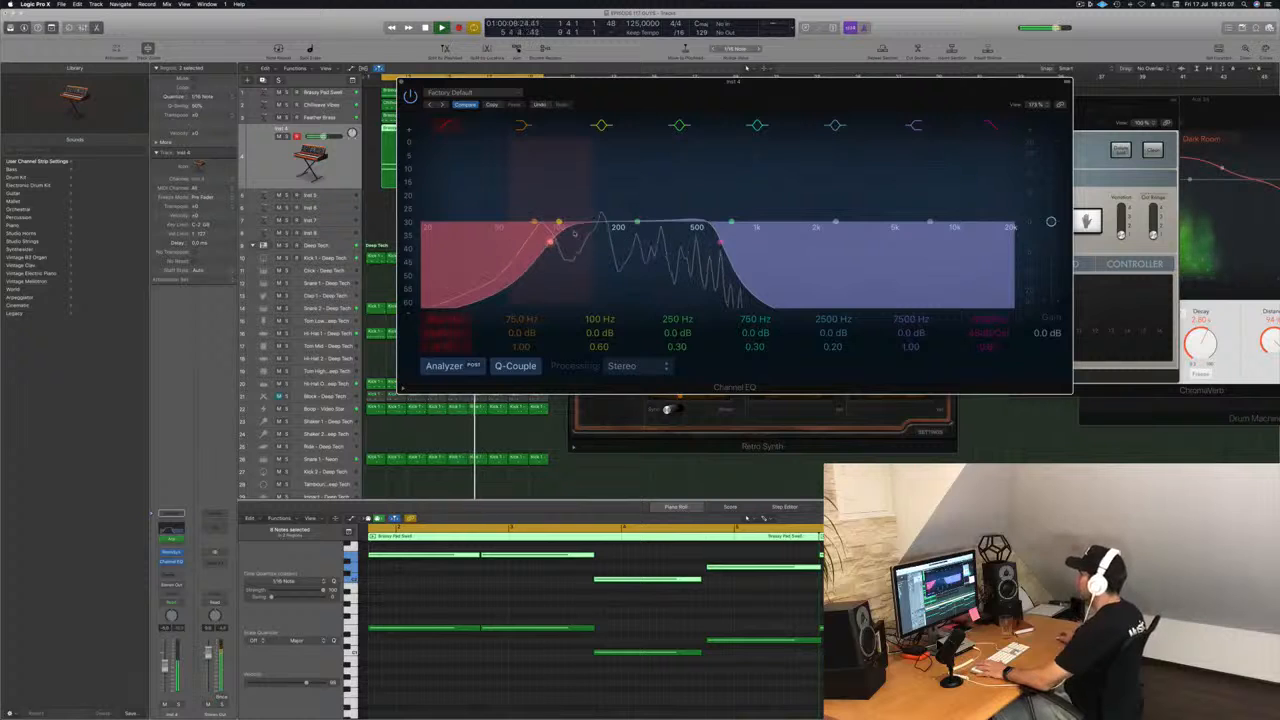
left_click_drag(471, 93, 779, 147)
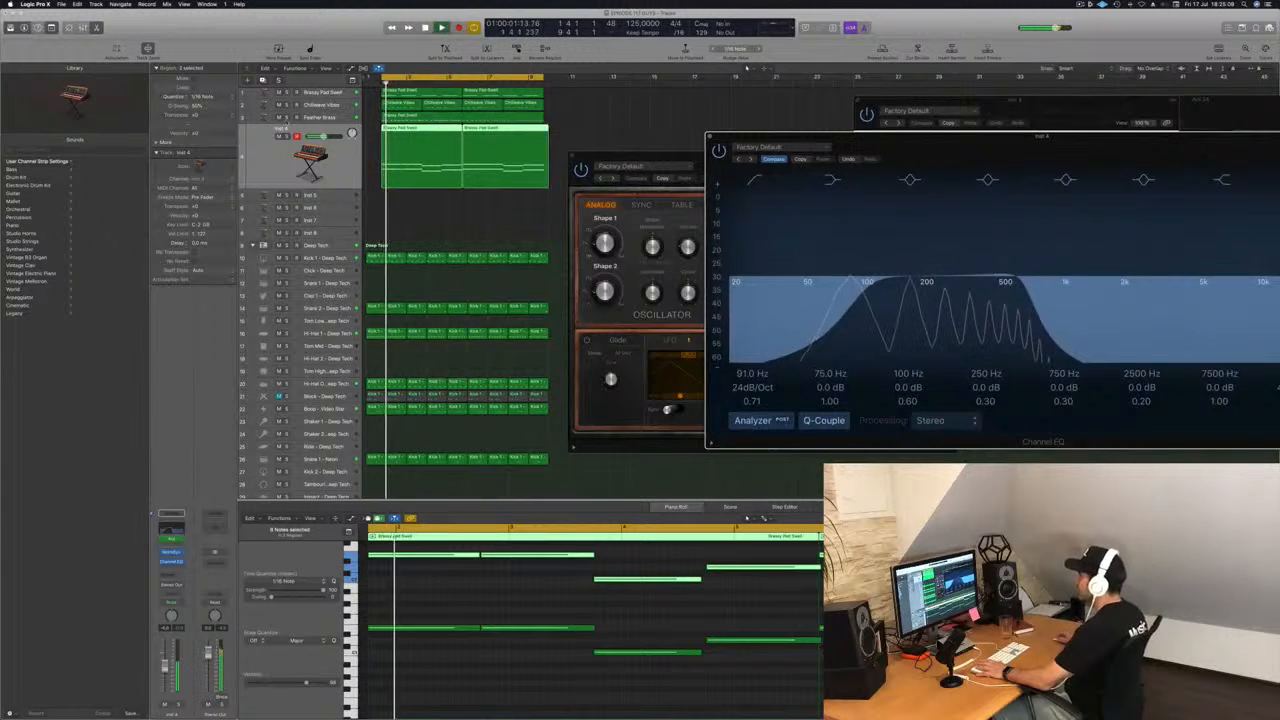
Solo Feather Brass briefly to hear it alone, and arrange the Channel EQ and Retro Synth windows side by side.
left_click(286, 117)
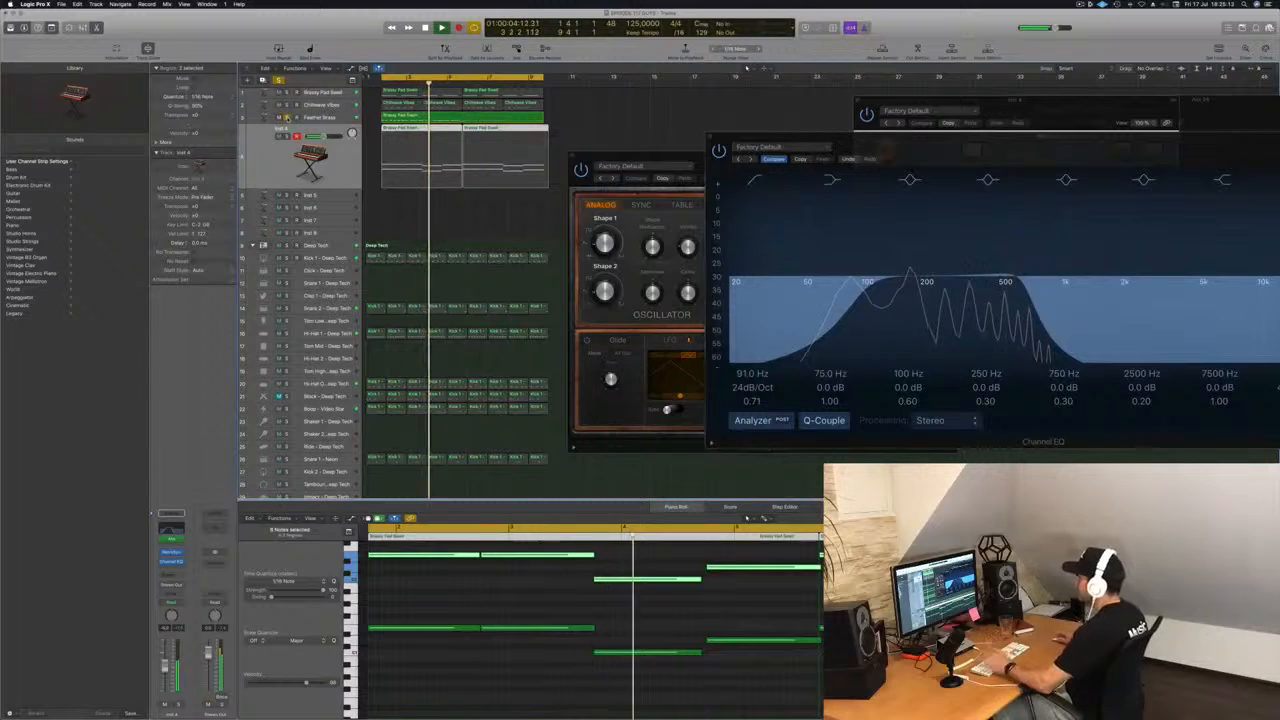
key("s")
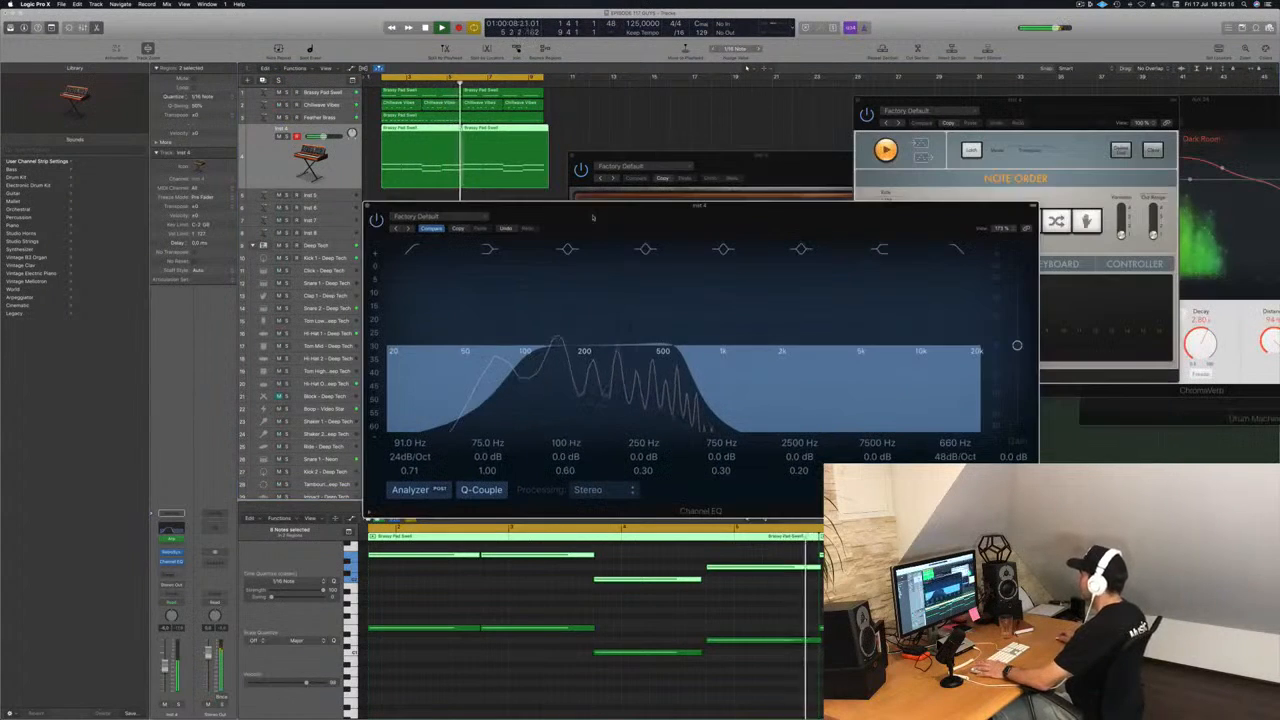
left_click_drag(592, 217, 558, 311)
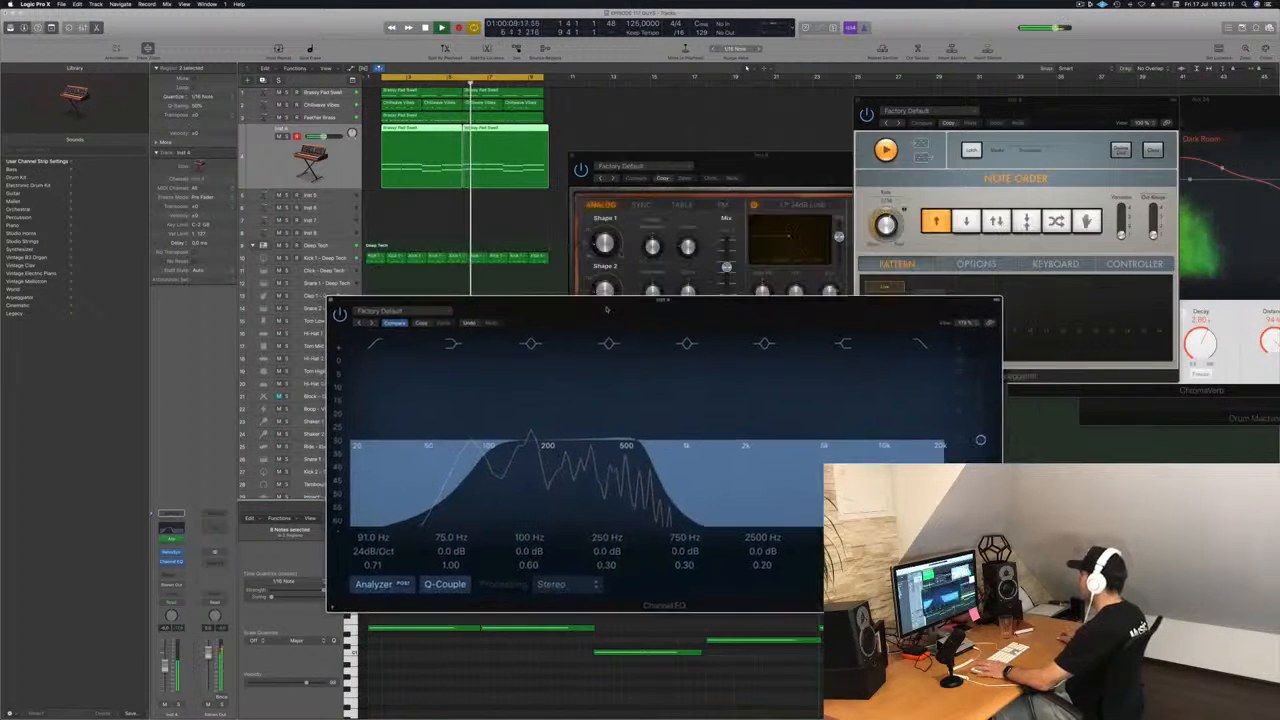
left_click_drag(783, 172, 802, 147)
Sweep the Channel EQ's high cut open during playback and bring it back to just above 500 Hz.
left_click_drag(652, 460, 888, 459)
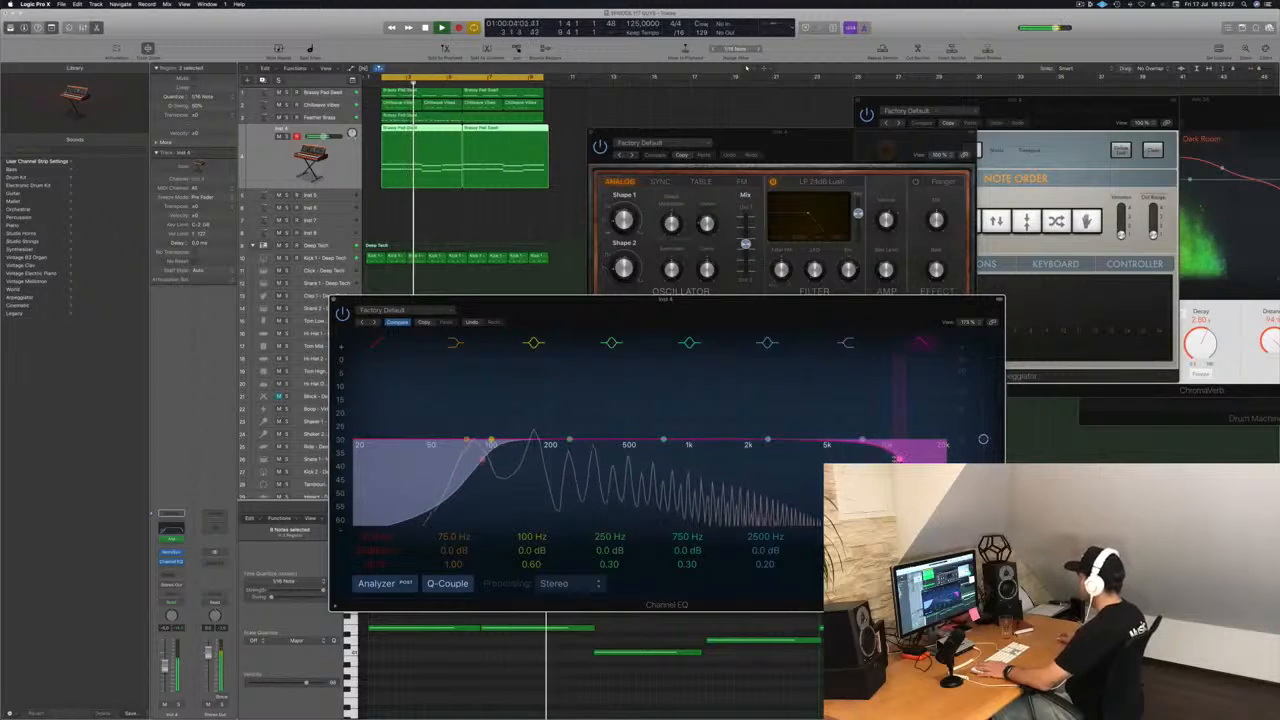
left_click_drag(898, 458, 797, 459)
left_click_drag(694, 458, 631, 445)
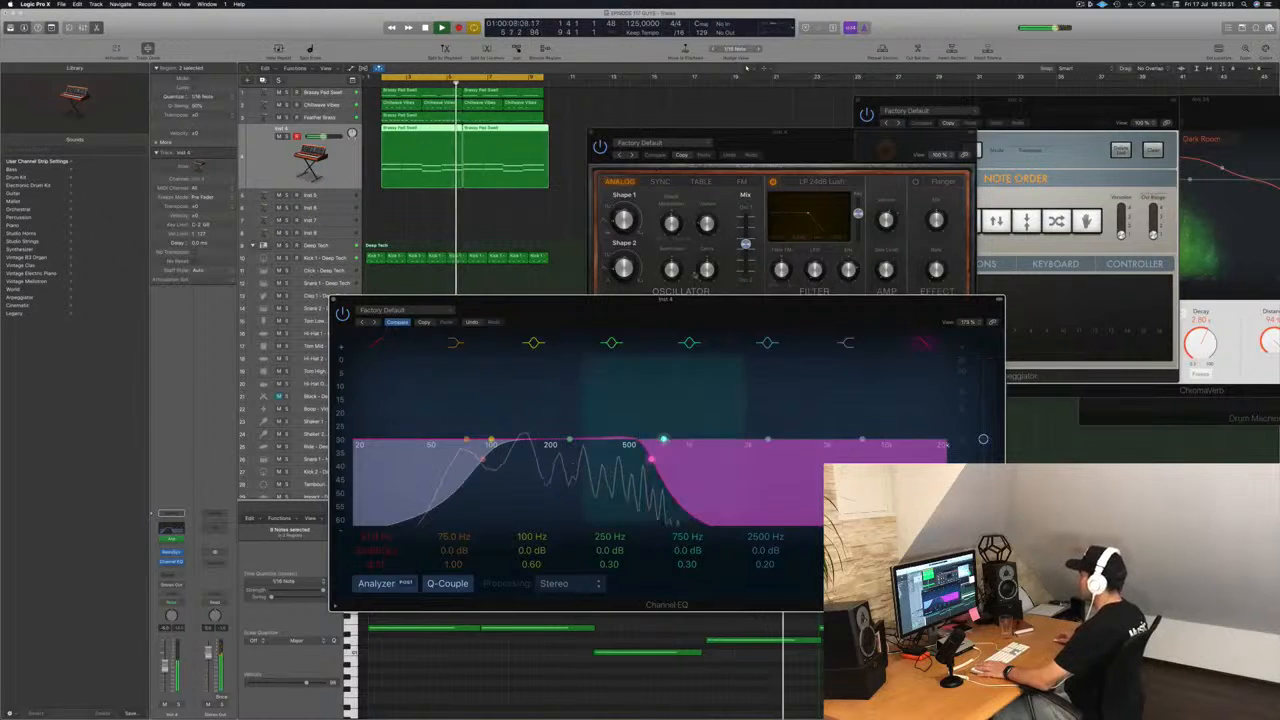
Try a different filter cutoff in the Retro Synth and recall its default setting.
left_click_drag(692, 305, 1078, 305)
left_click_drag(847, 142, 846, 179)
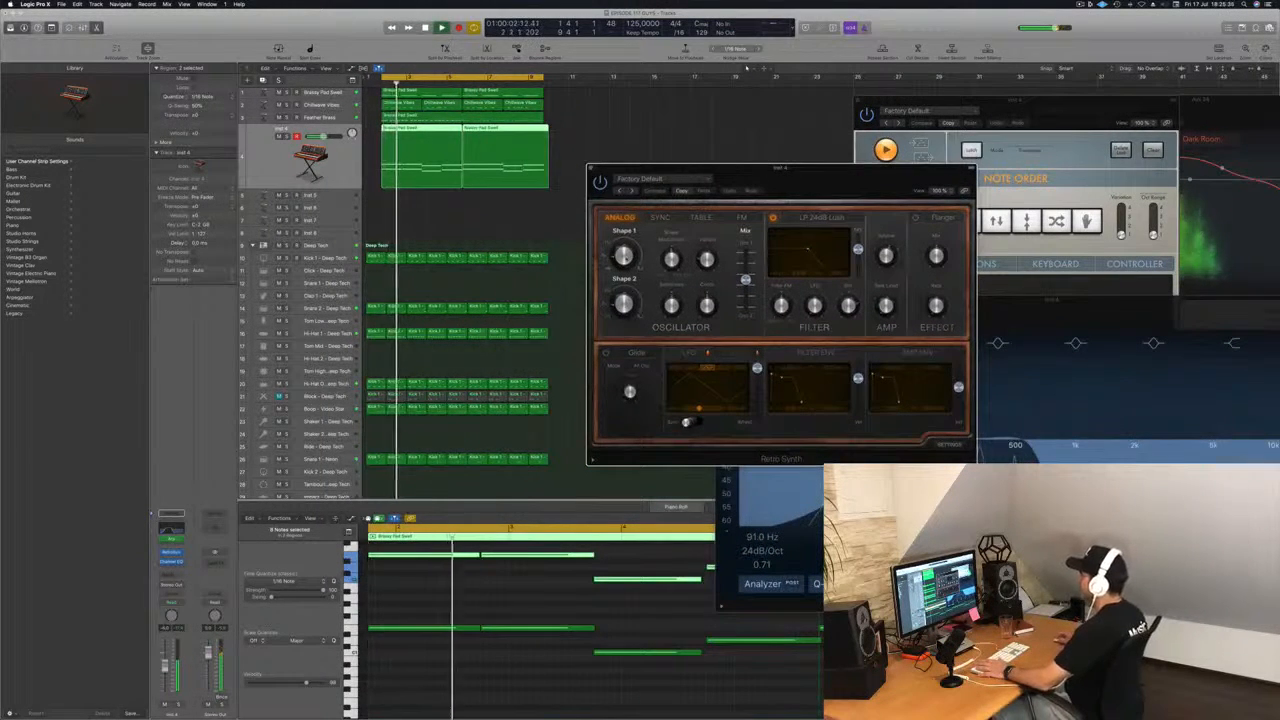
left_click_drag(631, 217, 632, 210)
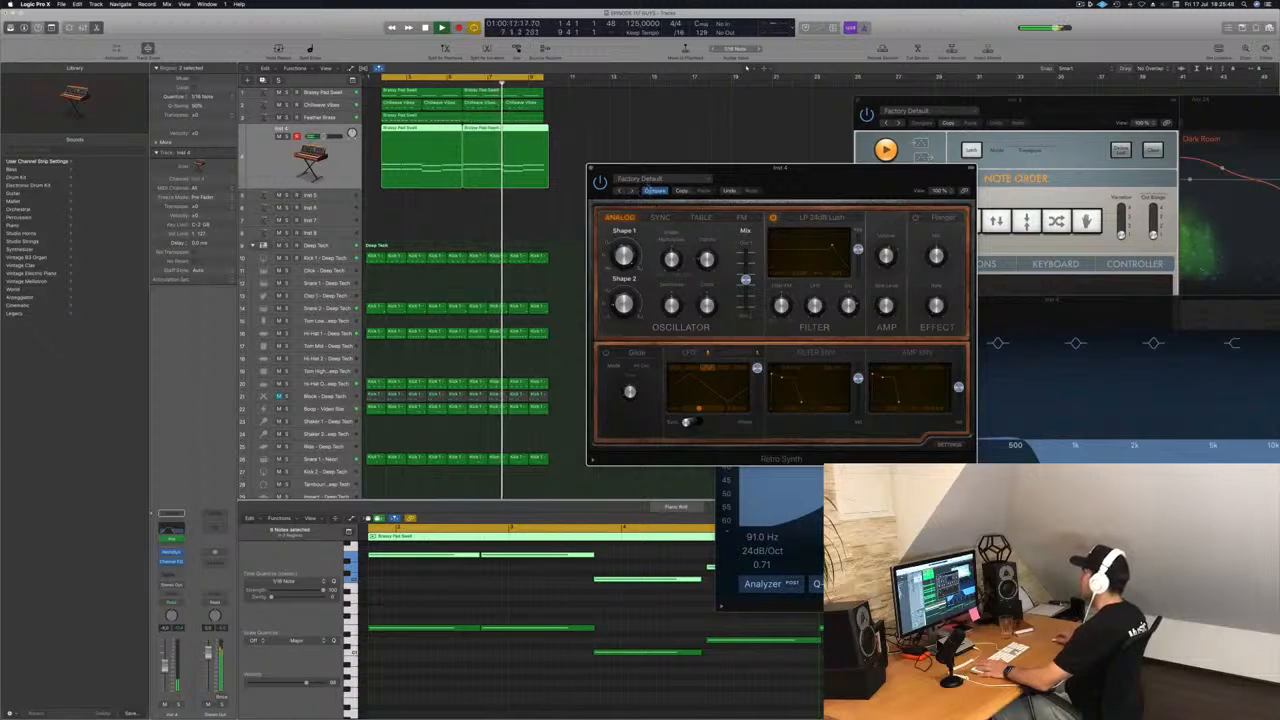
left_click(648, 179)
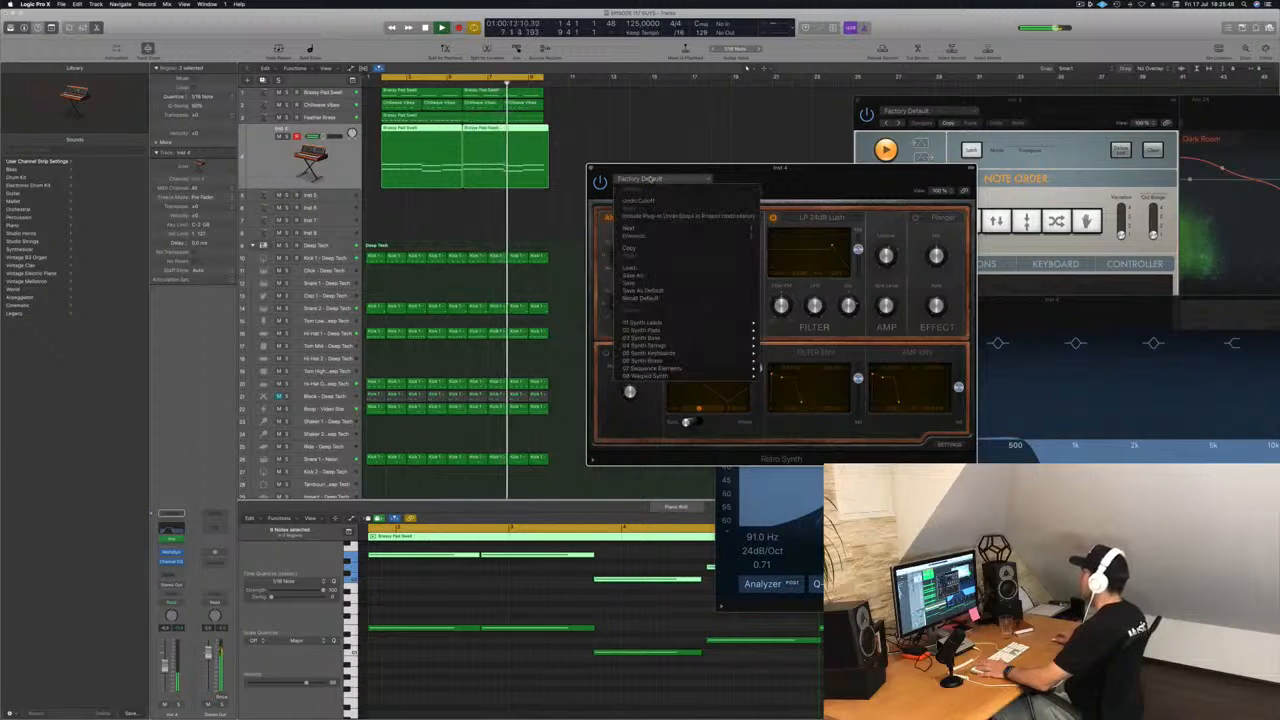
left_click(659, 299)
left_click_drag(807, 179, 789, 161)
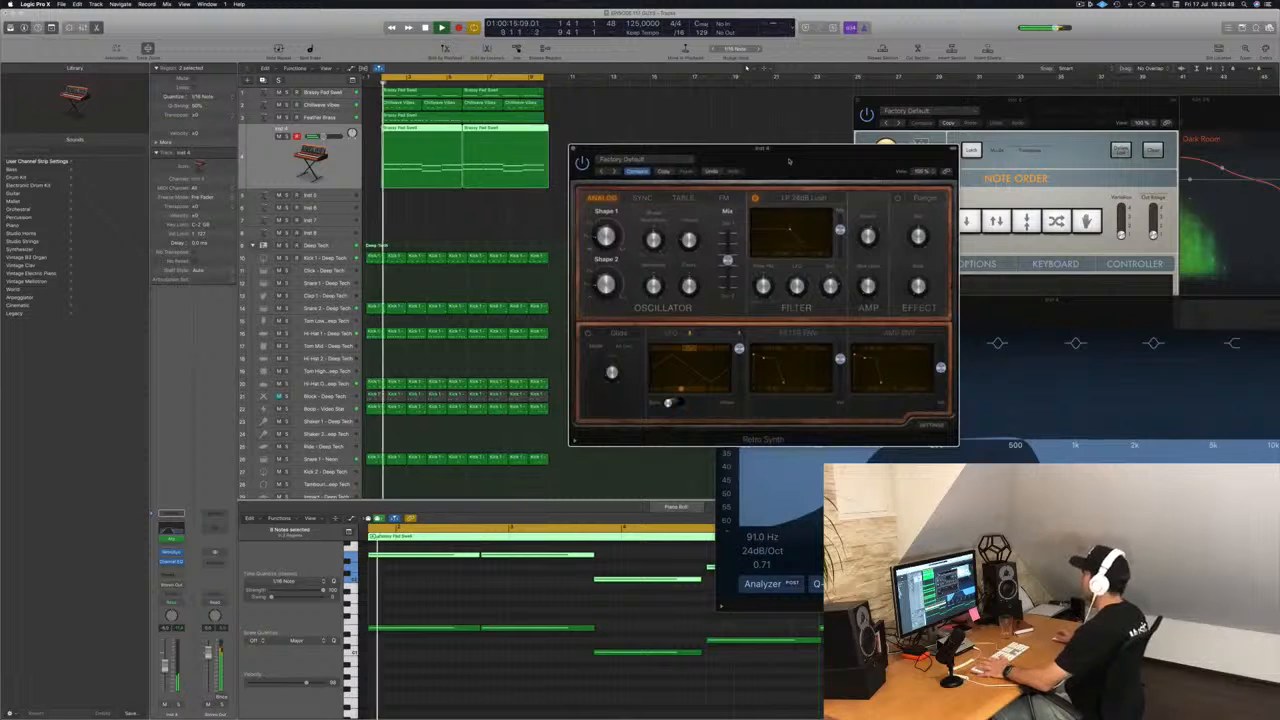
Close the Retro Synth and Arpeggiator windows, keeping the Retro Synth track's Channel EQ open and moved beside the tracks.
left_click_drag(595, 157, 567, 155)
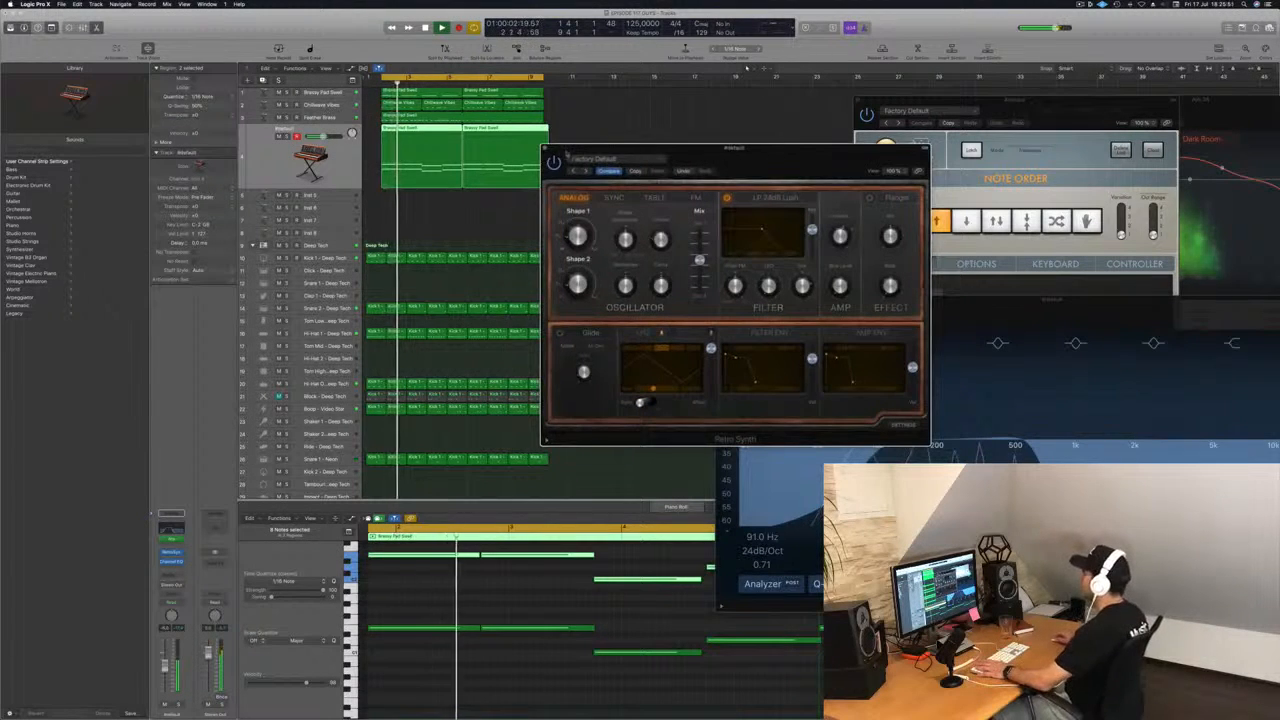
left_click(550, 149)
left_click_drag(1035, 308, 693, 276)
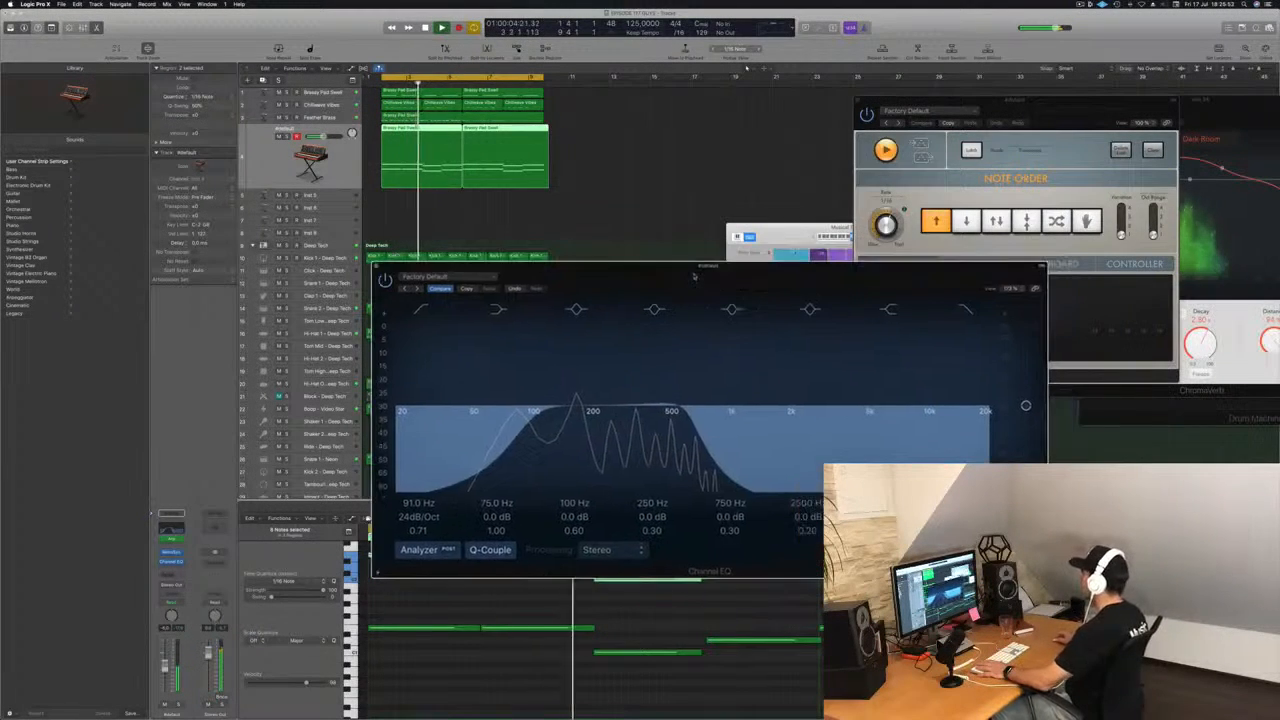
left_click_drag(923, 97, 973, 191)
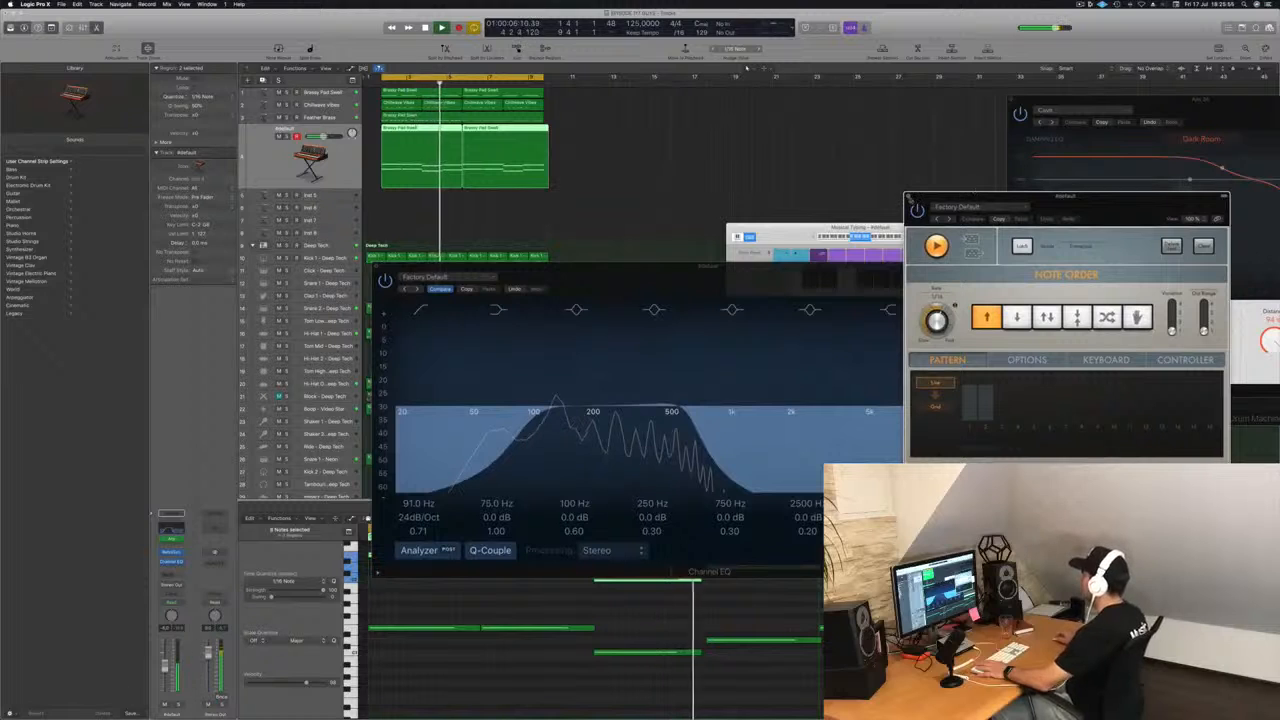
left_click(909, 198)
left_click_drag(849, 273, 1050, 263)
Restart playback and solo the Retro Synth track briefly to compare it alone and with the full mix.
key("Return")
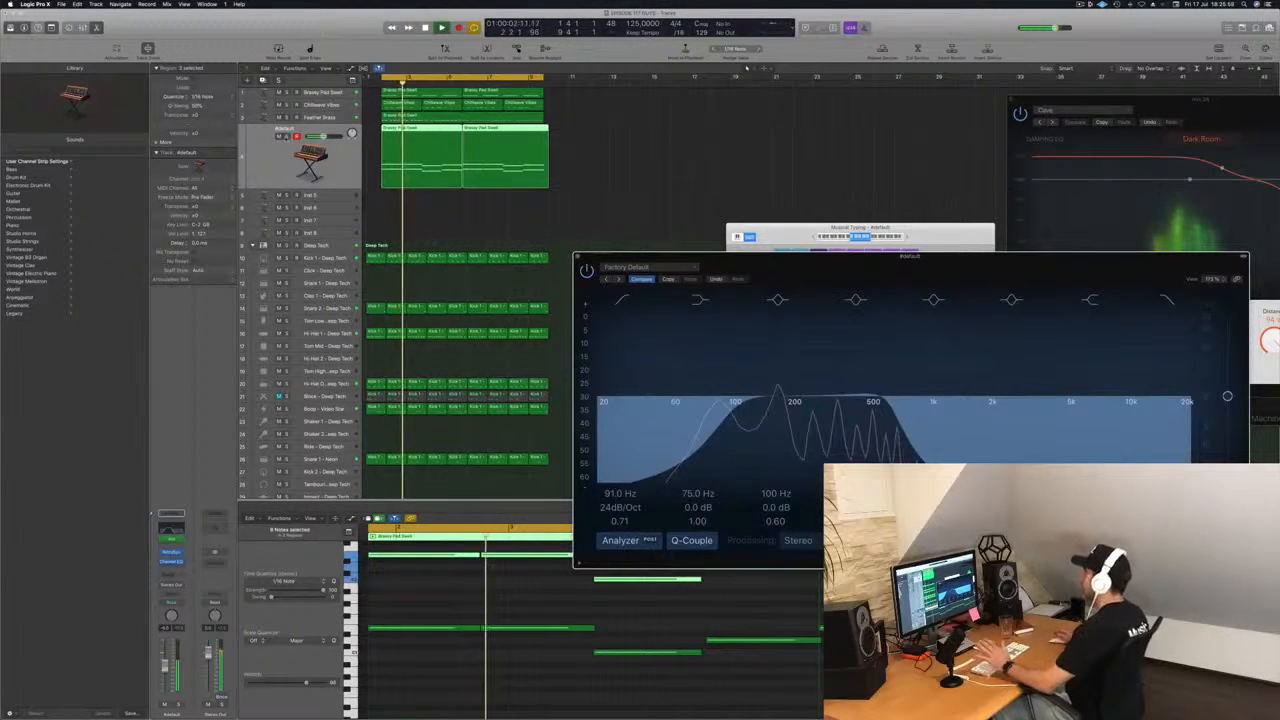
key("s")
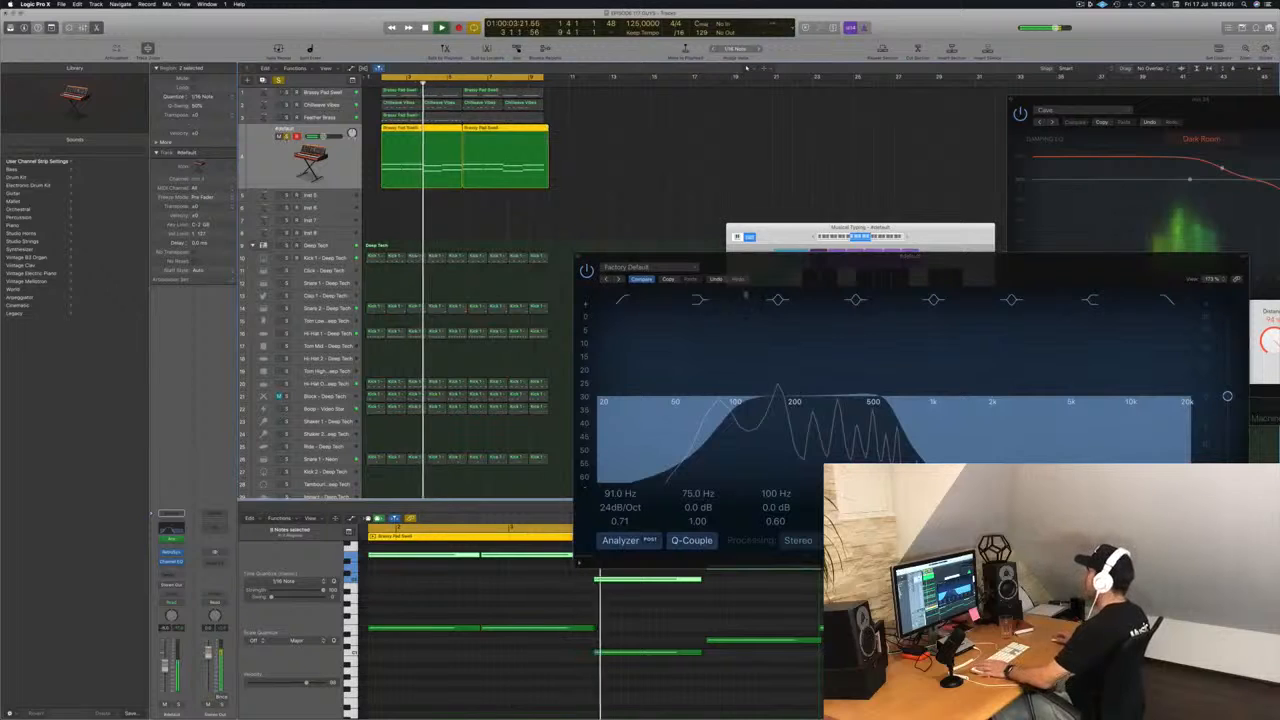
left_click_drag(838, 258, 846, 291)
key("s")
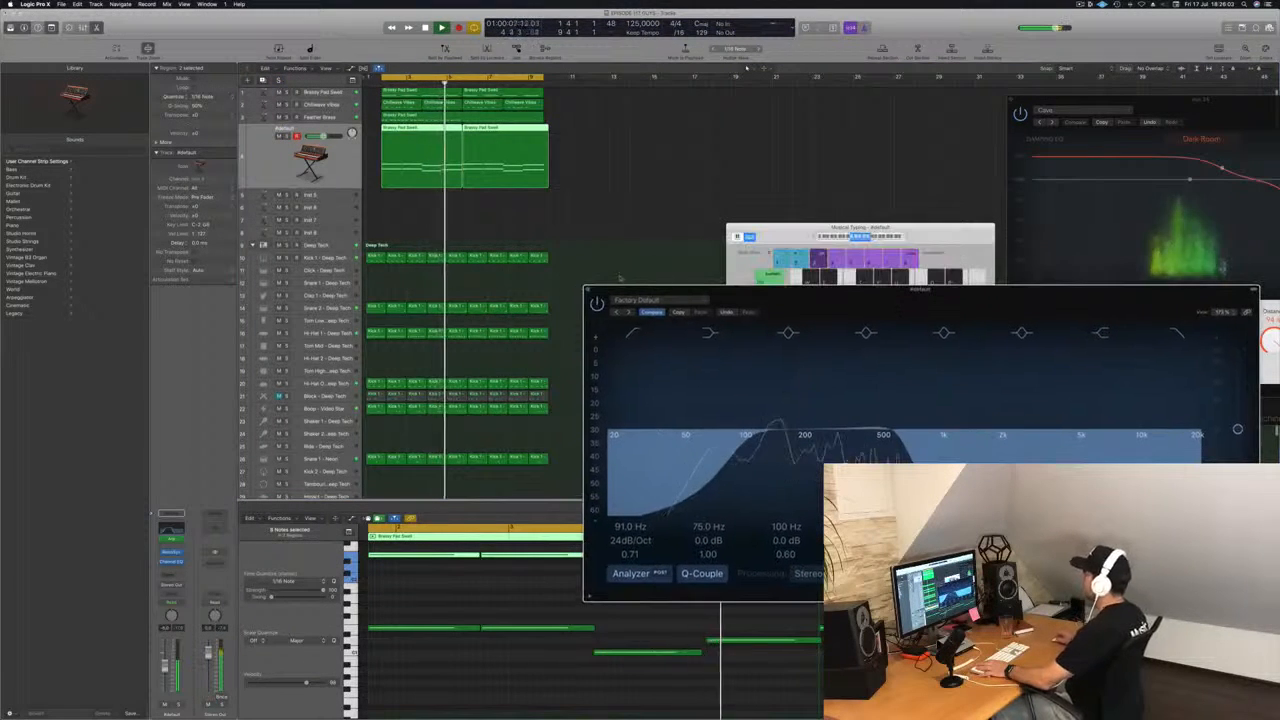
left_click_drag(620, 292, 534, 284)
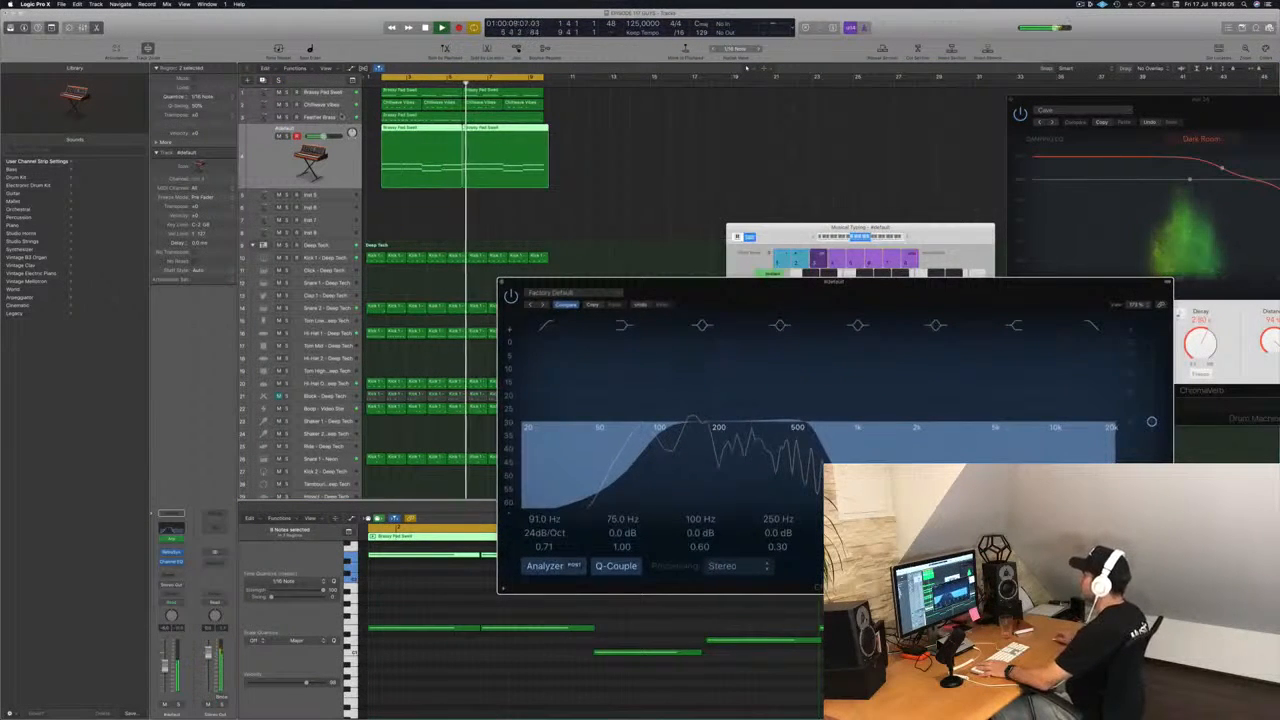
Set the low cut in the Chillwave Vibes track's Channel EQ to 270 Hz and open the track's instrument.
left_click(341, 117)
left_click(330, 105)
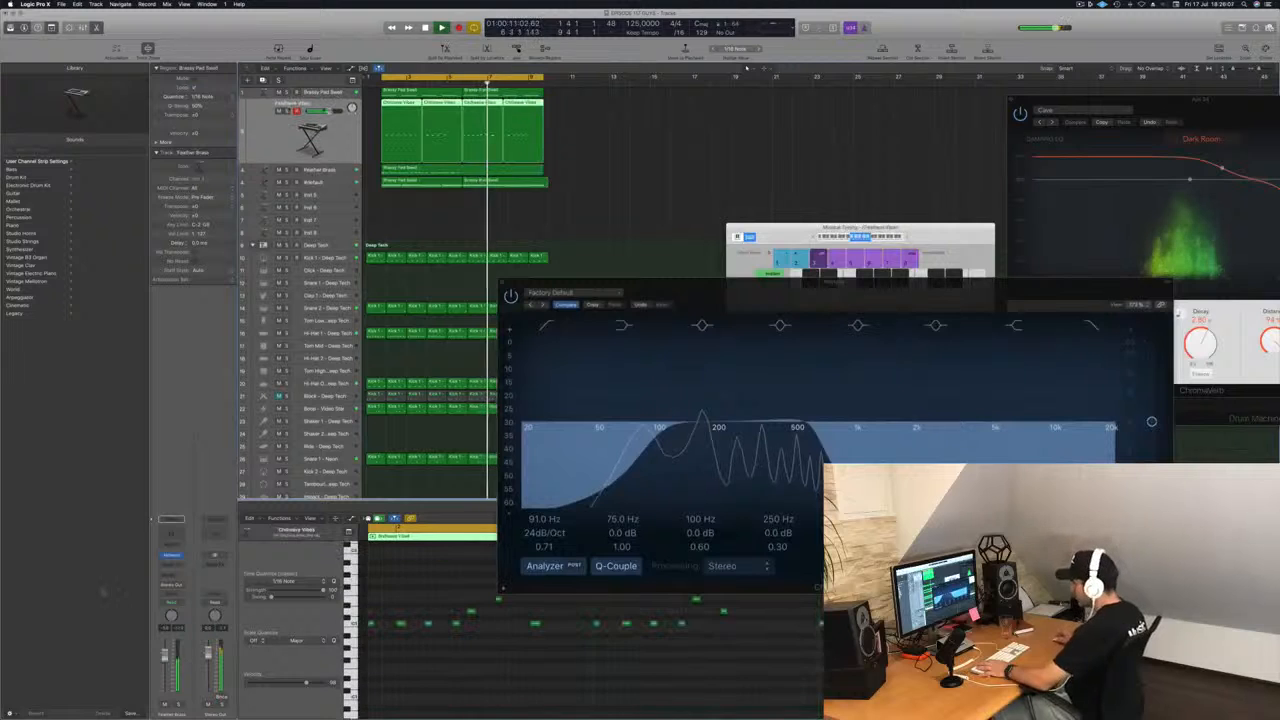
left_click(170, 557)
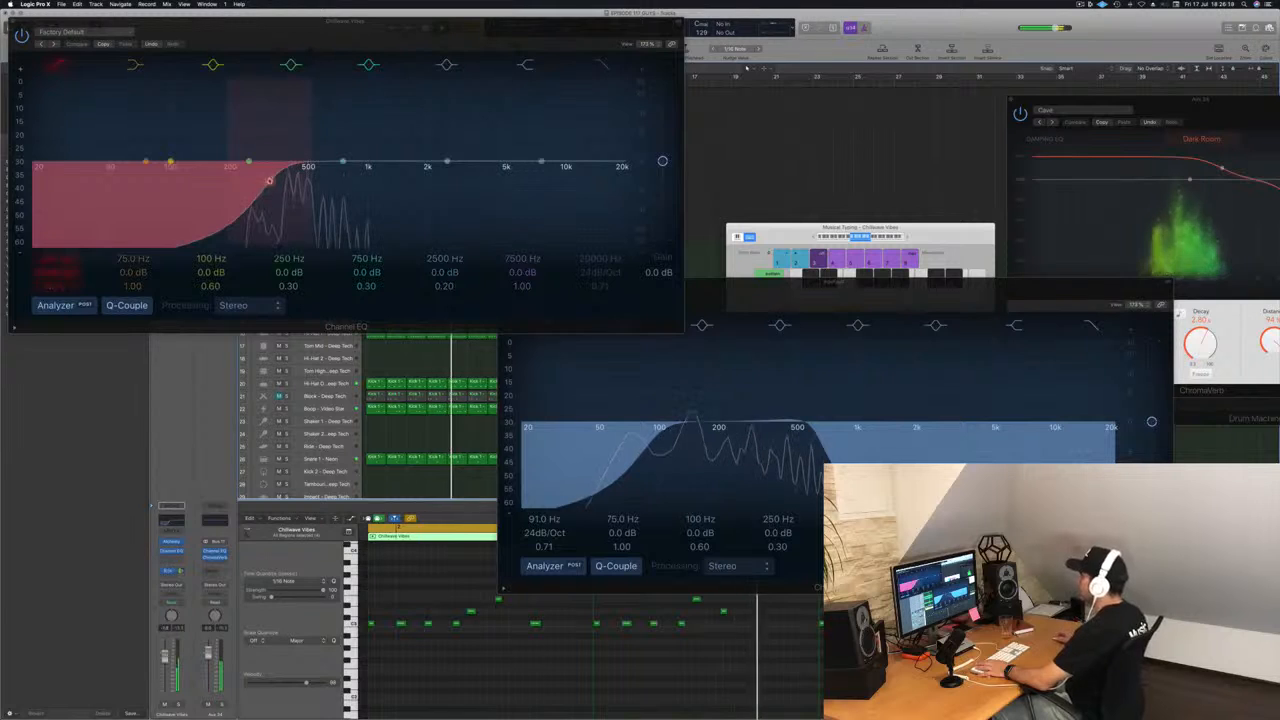
left_click_drag(268, 181, 254, 180)
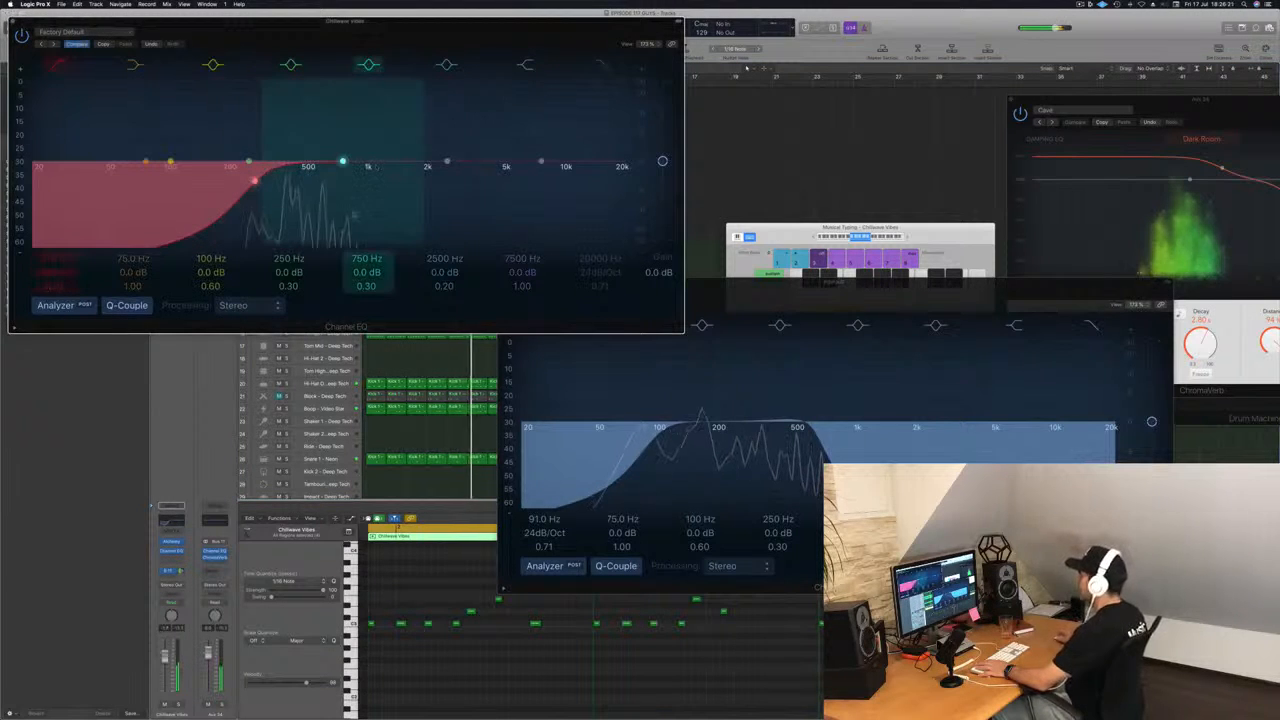
left_click(173, 542)
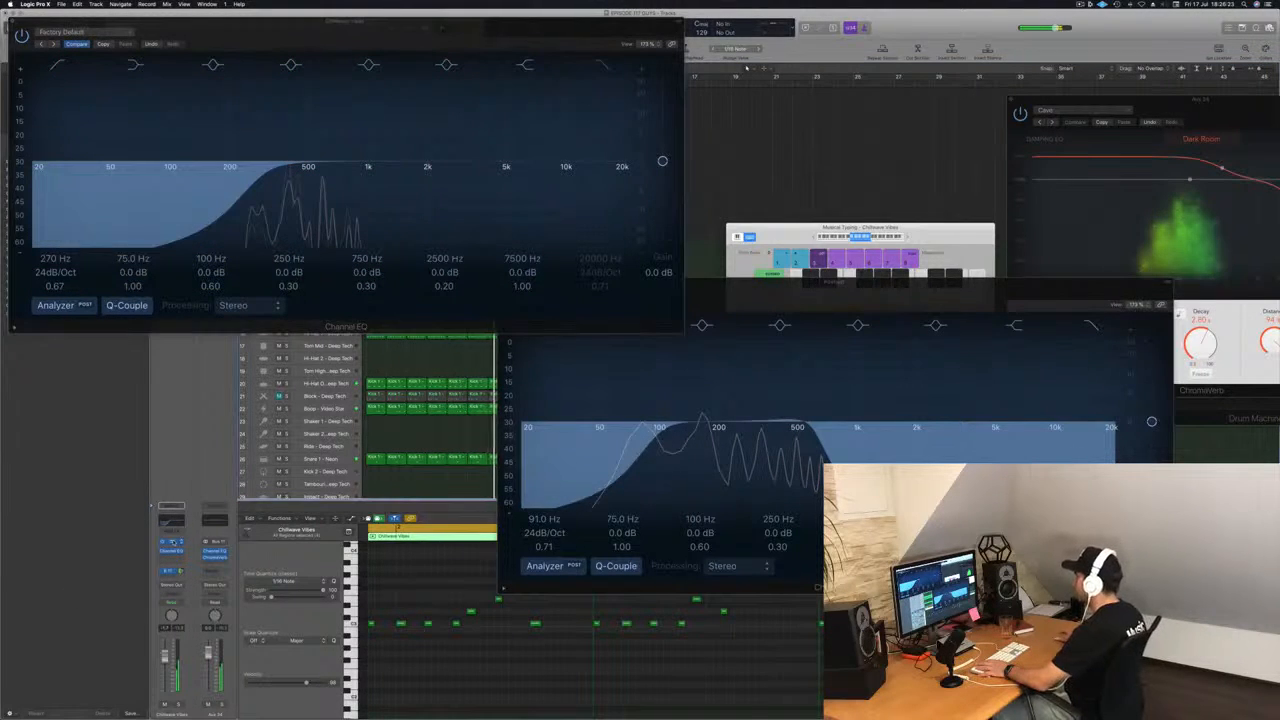
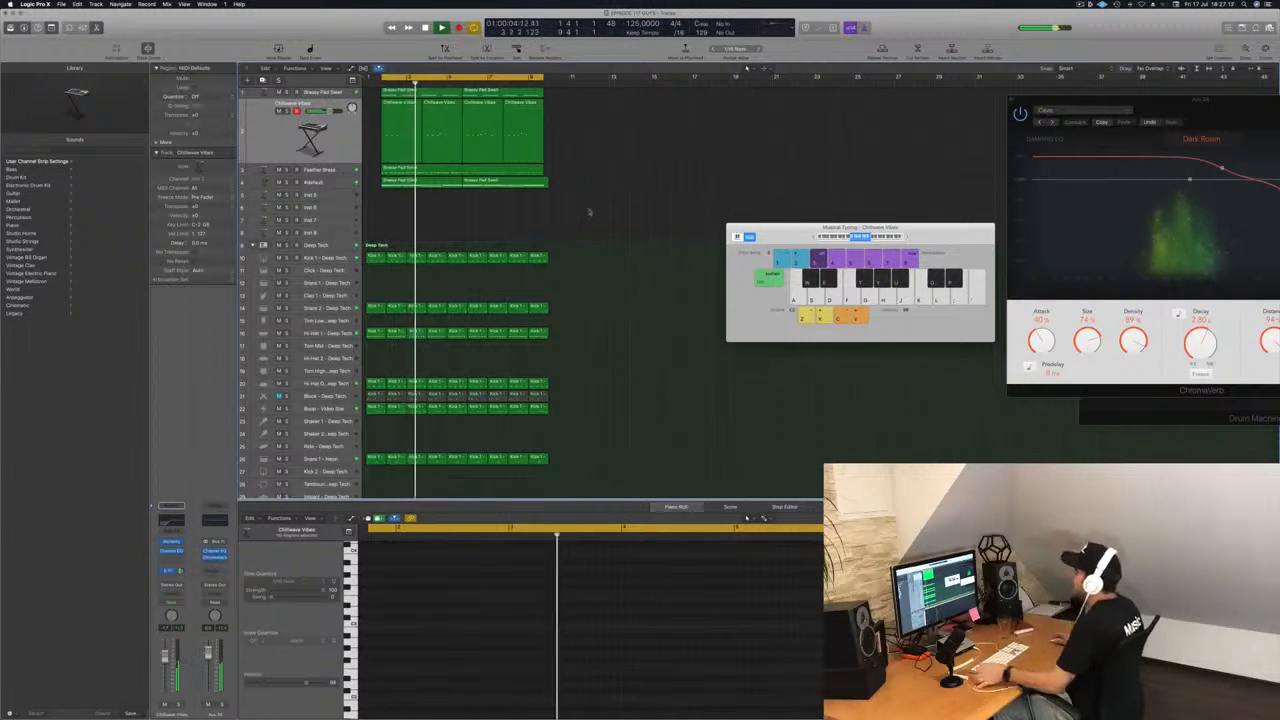
Select the empty Inst 5 track, open its Alchemy instrument and move the plug-in window clear of the tracks.
left_click(339, 199)
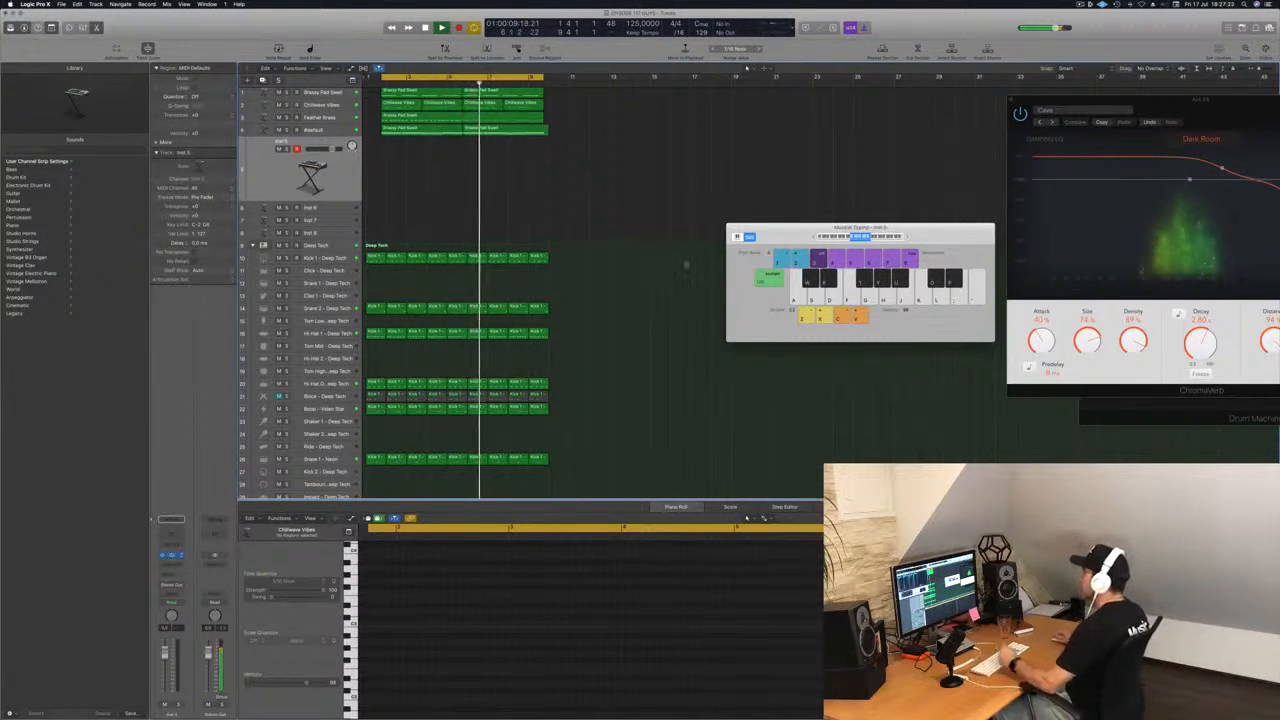
left_click(172, 555)
left_click_drag(335, 38, 793, 193)
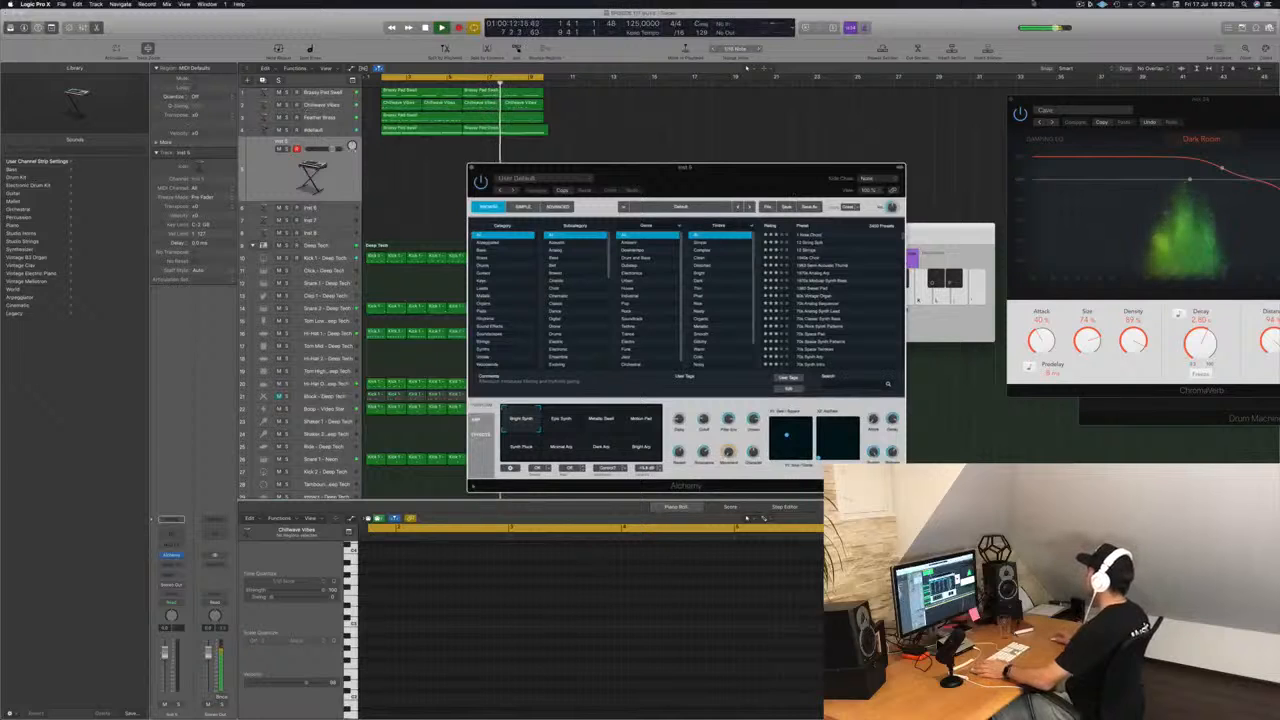
left_click(1081, 4)
left_click(996, 25)
left_click(834, 90)
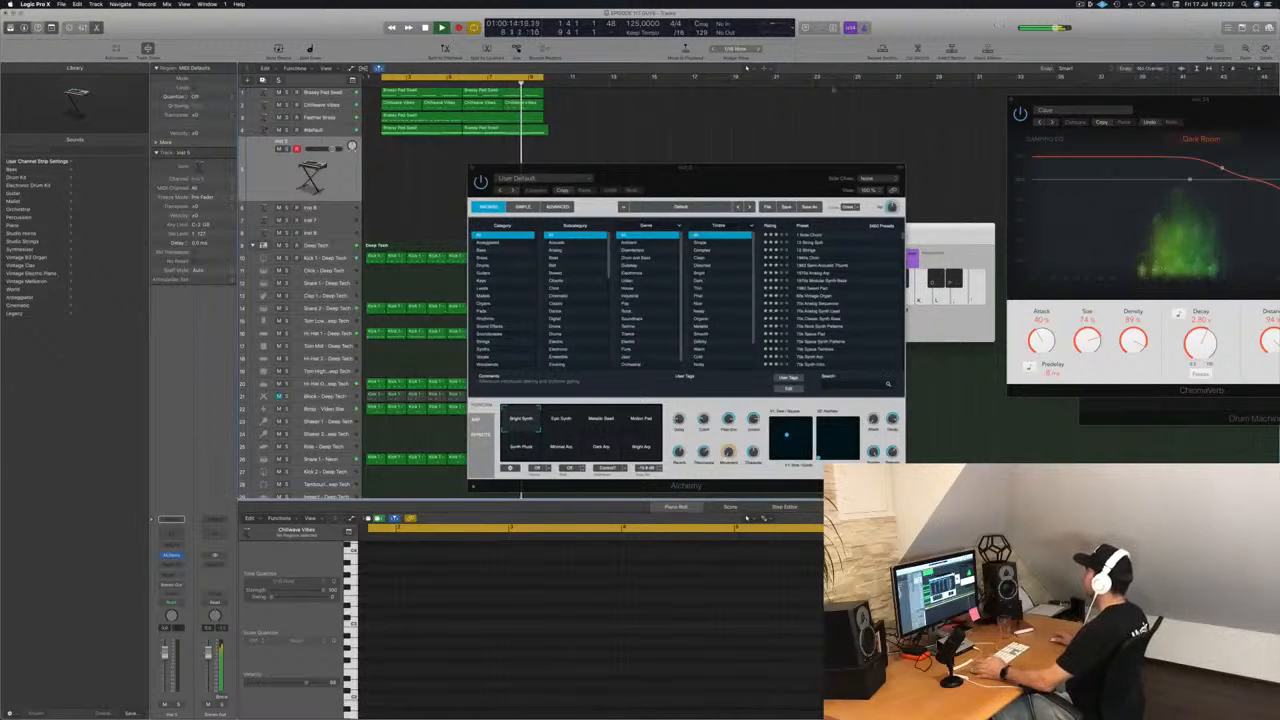
left_click_drag(726, 179, 810, 160)
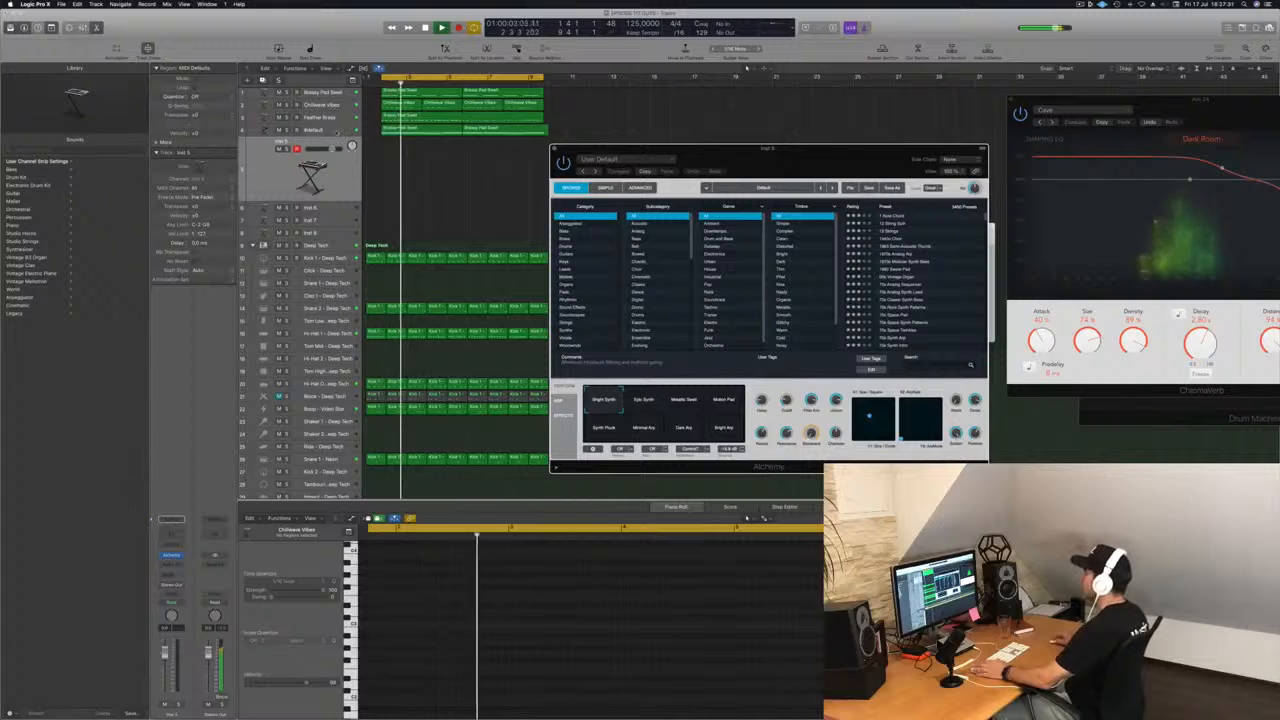
Open the Channel EQ of the #default Retro Synth track and lower its low cut to 60 Hz.
left_click(312, 130)
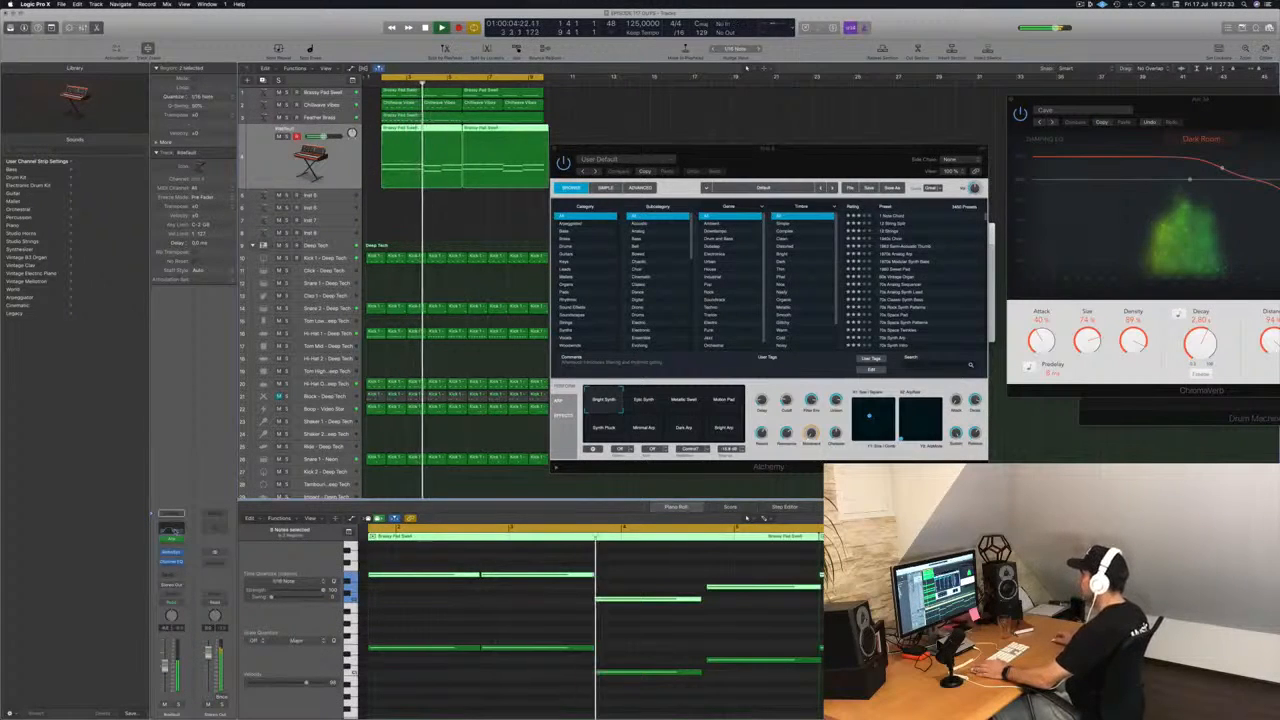
left_click(171, 562)
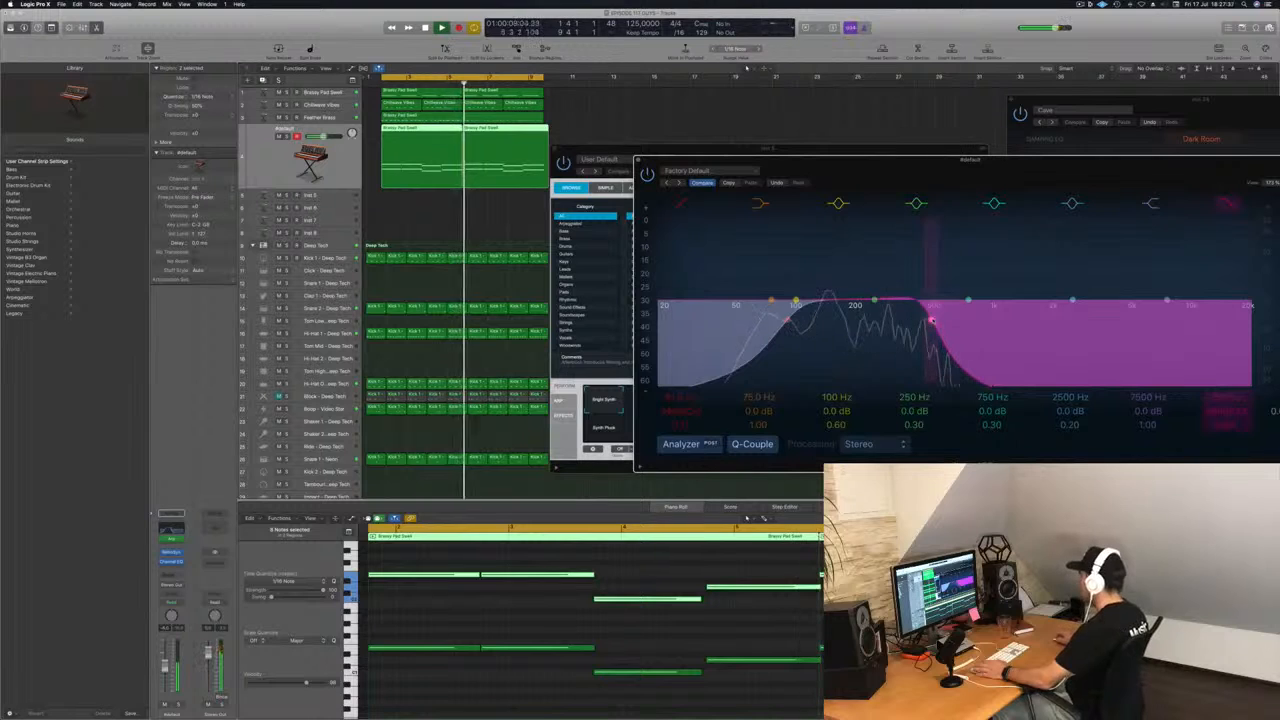
left_click_drag(988, 160, 870, 166)
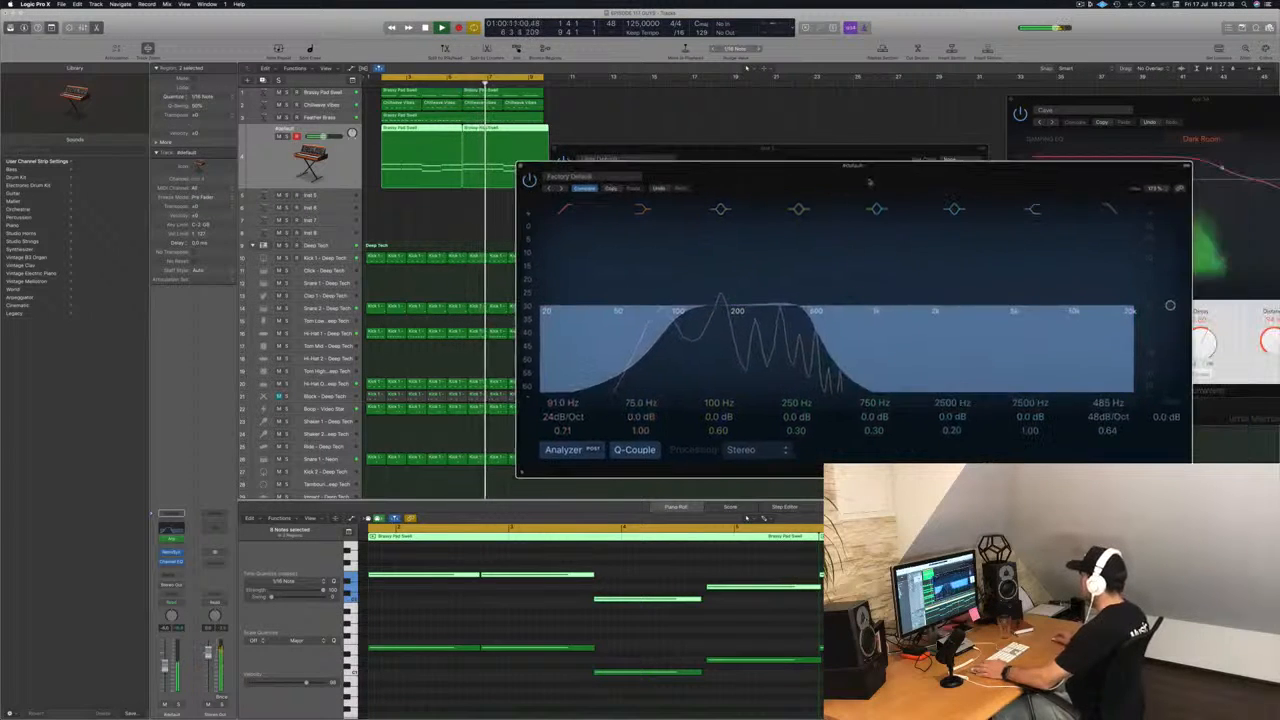
left_click_drag(669, 327, 633, 324)
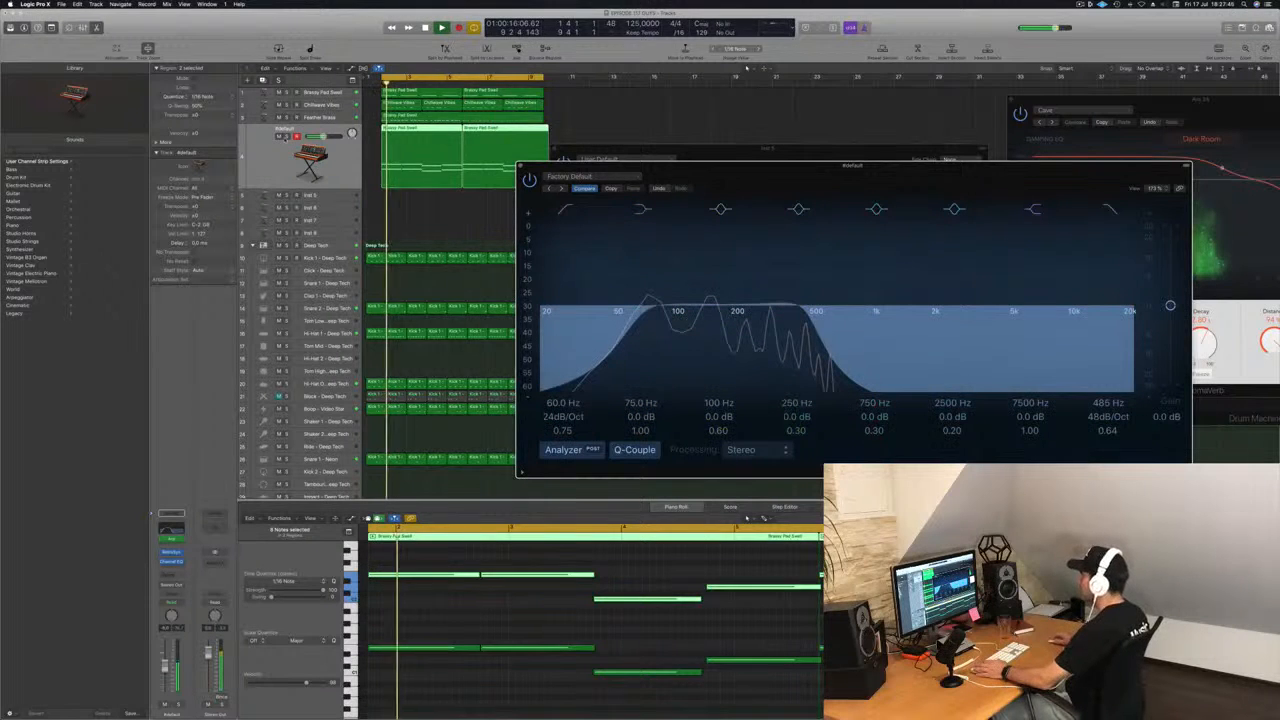
Solo the #default track briefly to check its low end, and close the Channel EQ and Alchemy windows.
left_click(286, 137)
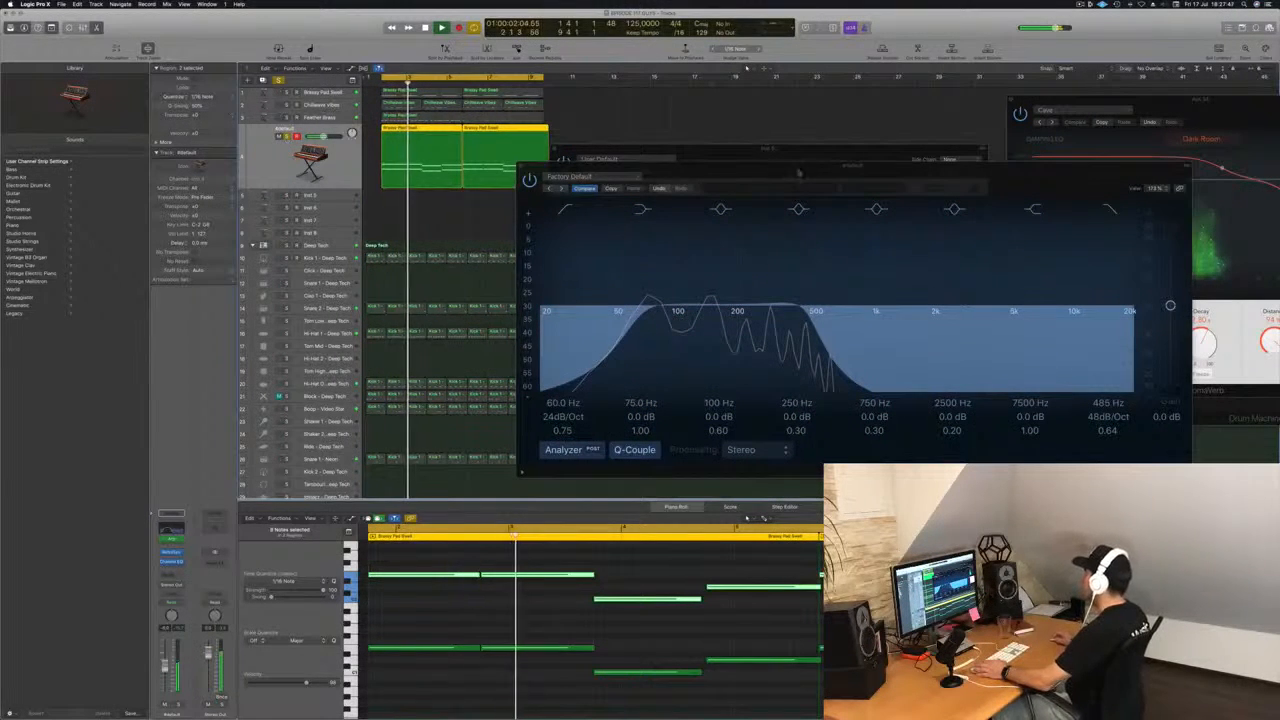
left_click_drag(756, 168, 726, 200)
key("s")
left_click(491, 199)
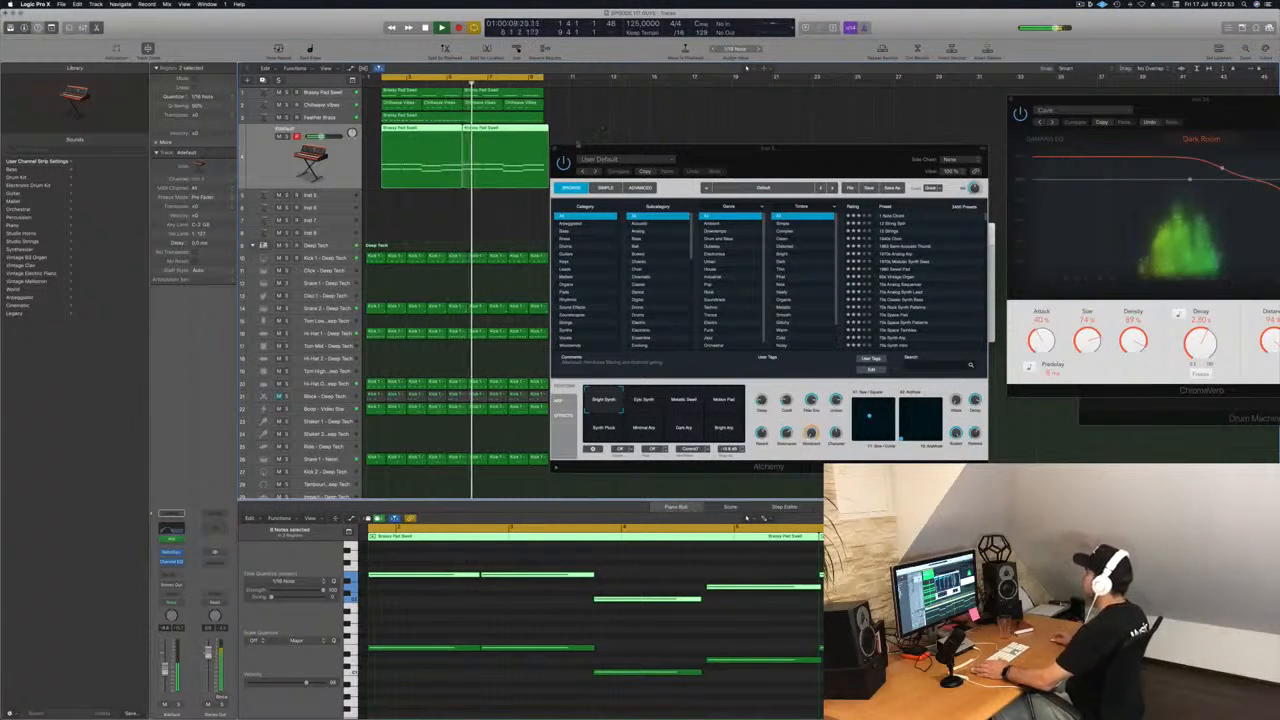
left_click(554, 151)
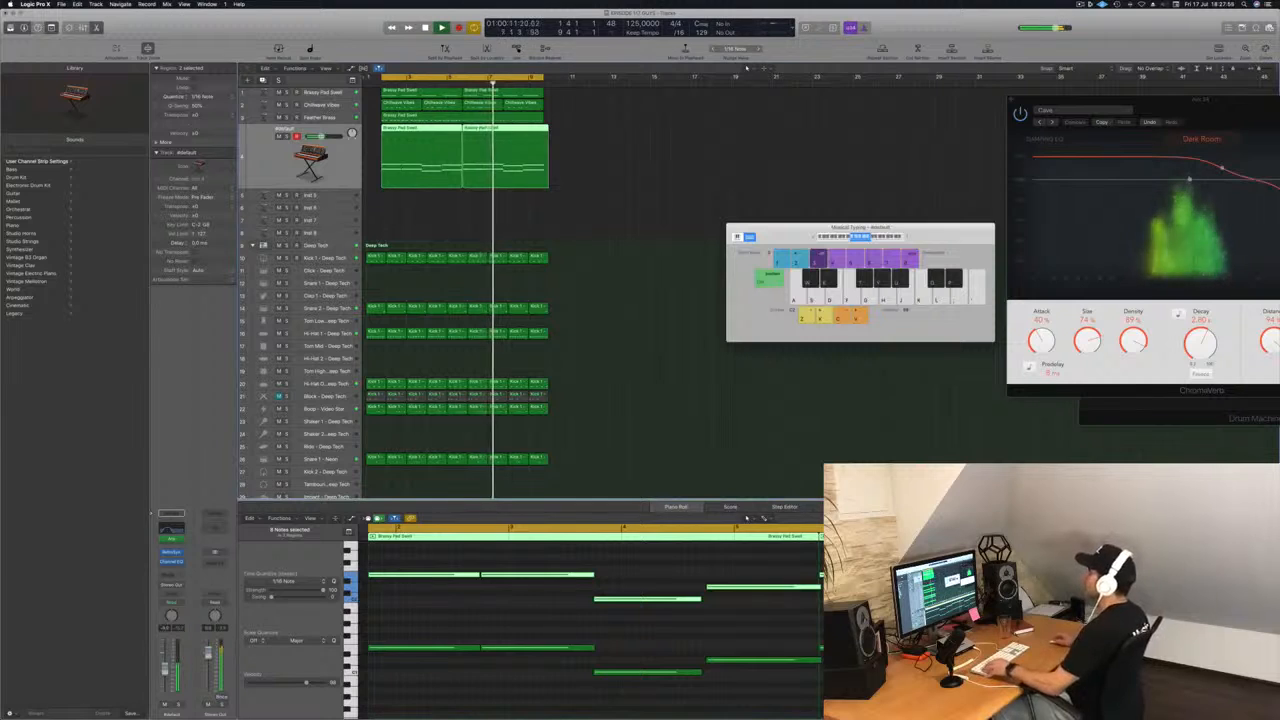
Add a send to Bus 11 on the Inst 5 track.
key("Down")
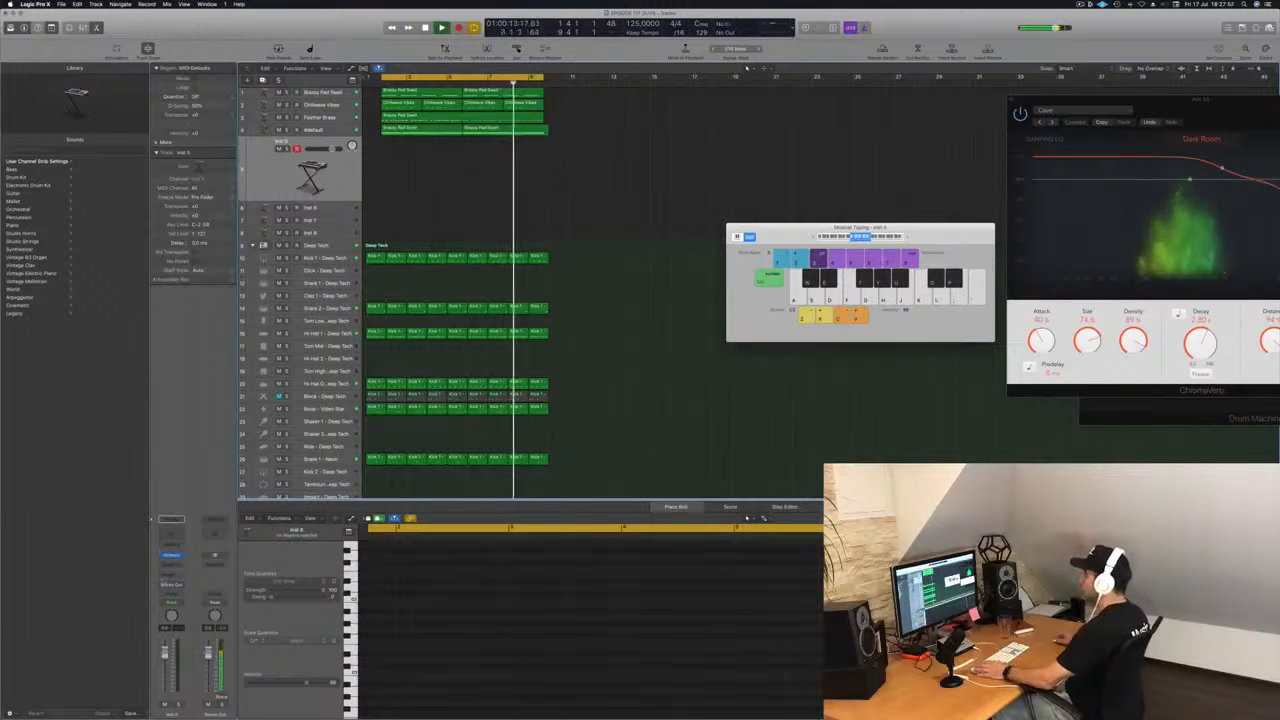
left_click(166, 578)
mouse_move(173, 589)
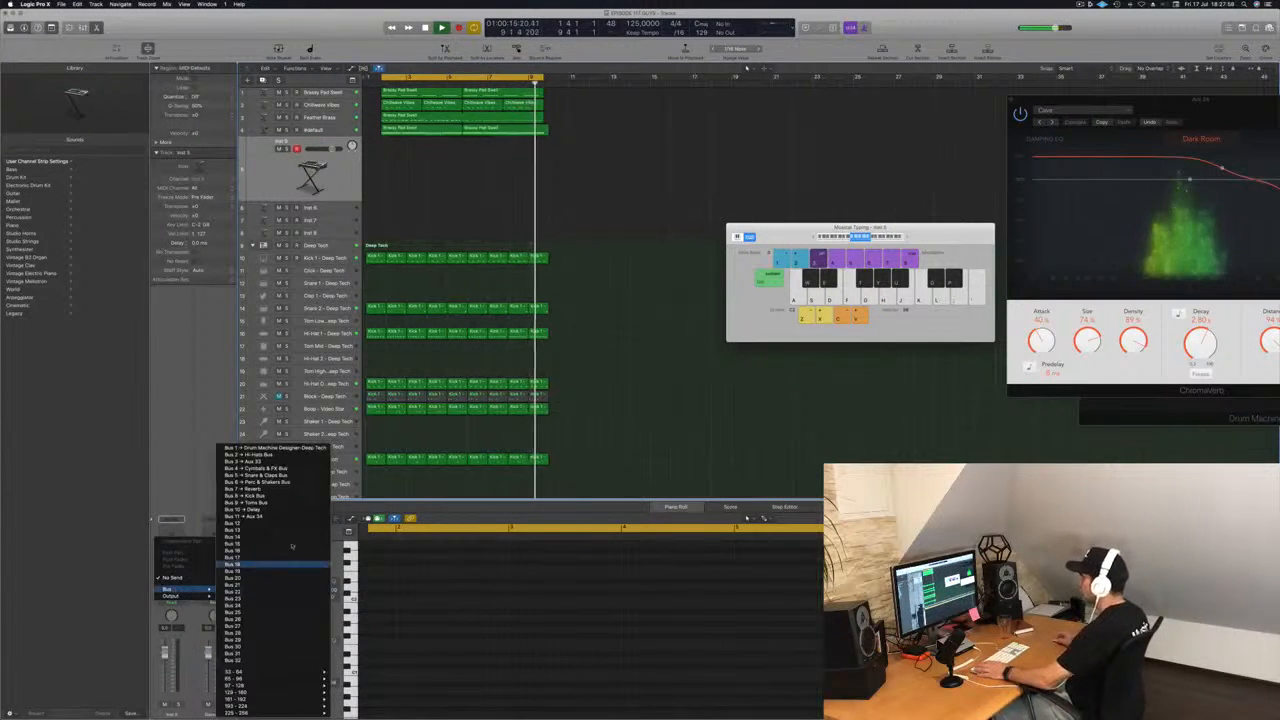
left_click(268, 518)
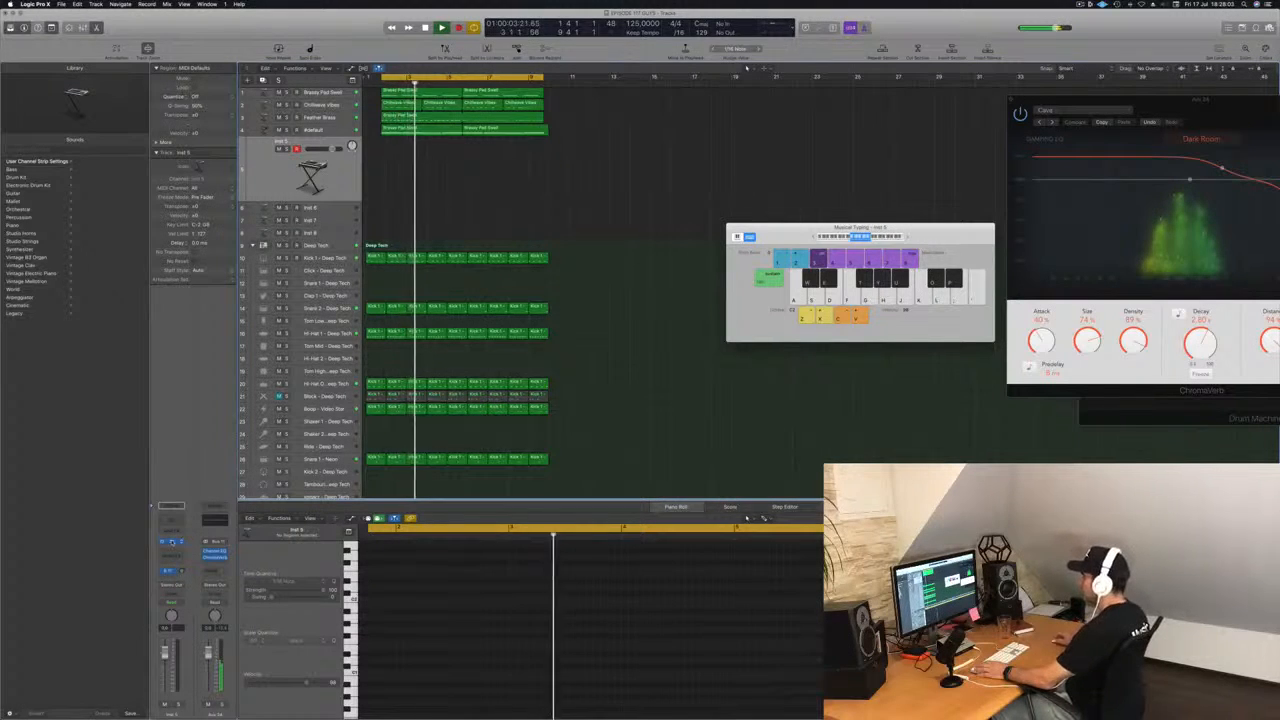
Open Alchemy on the Inst 5 track and filter its presets to the Leads category.
left_click(171, 541)
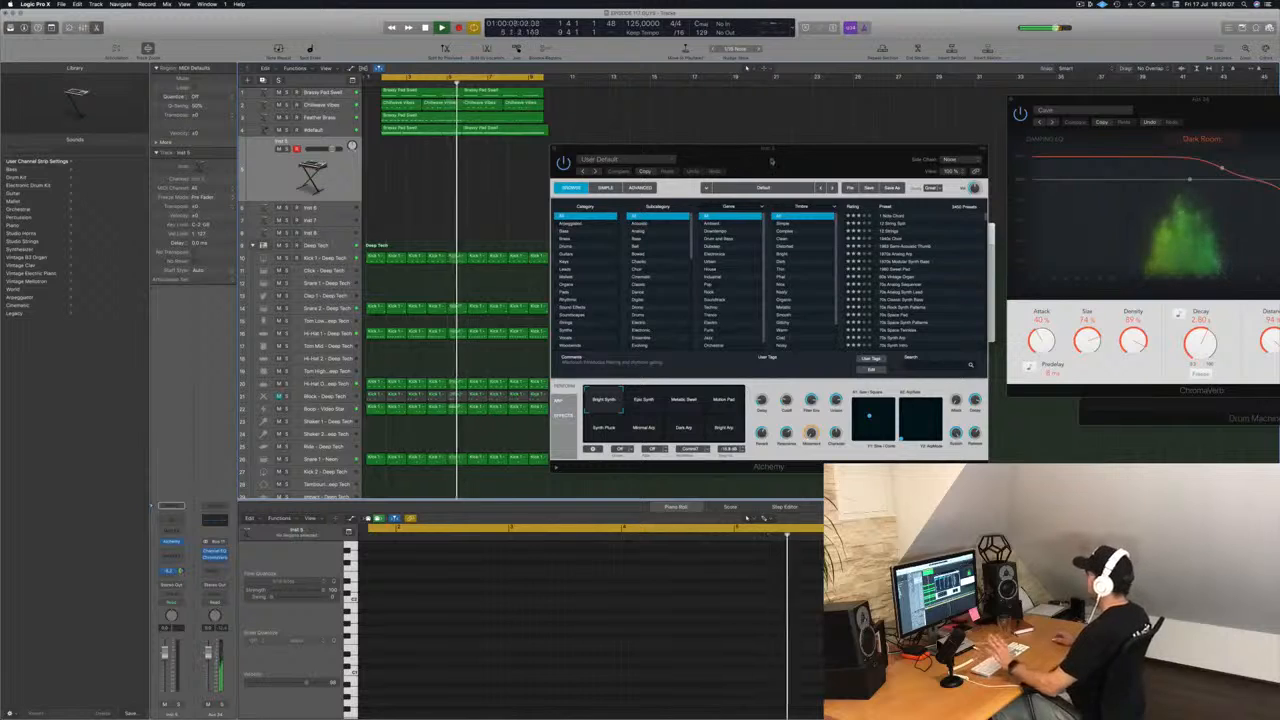
left_click_drag(772, 165, 789, 219)
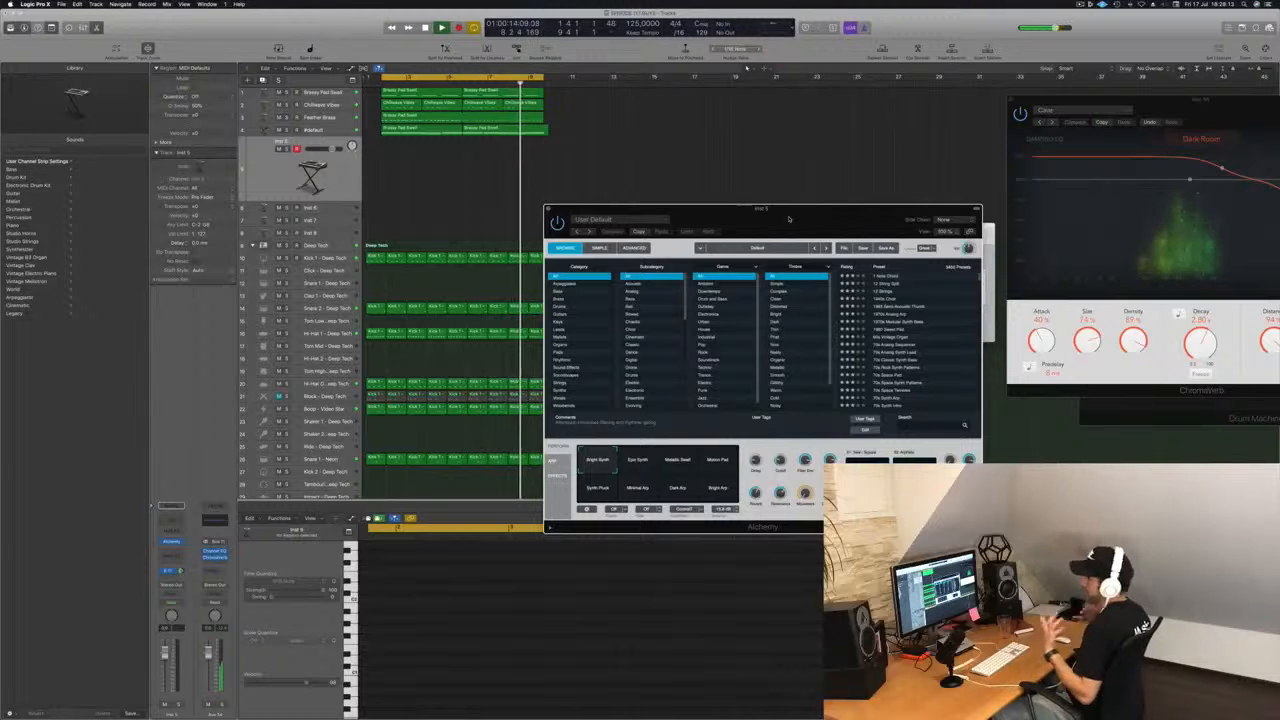
left_click_drag(792, 214, 816, 190)
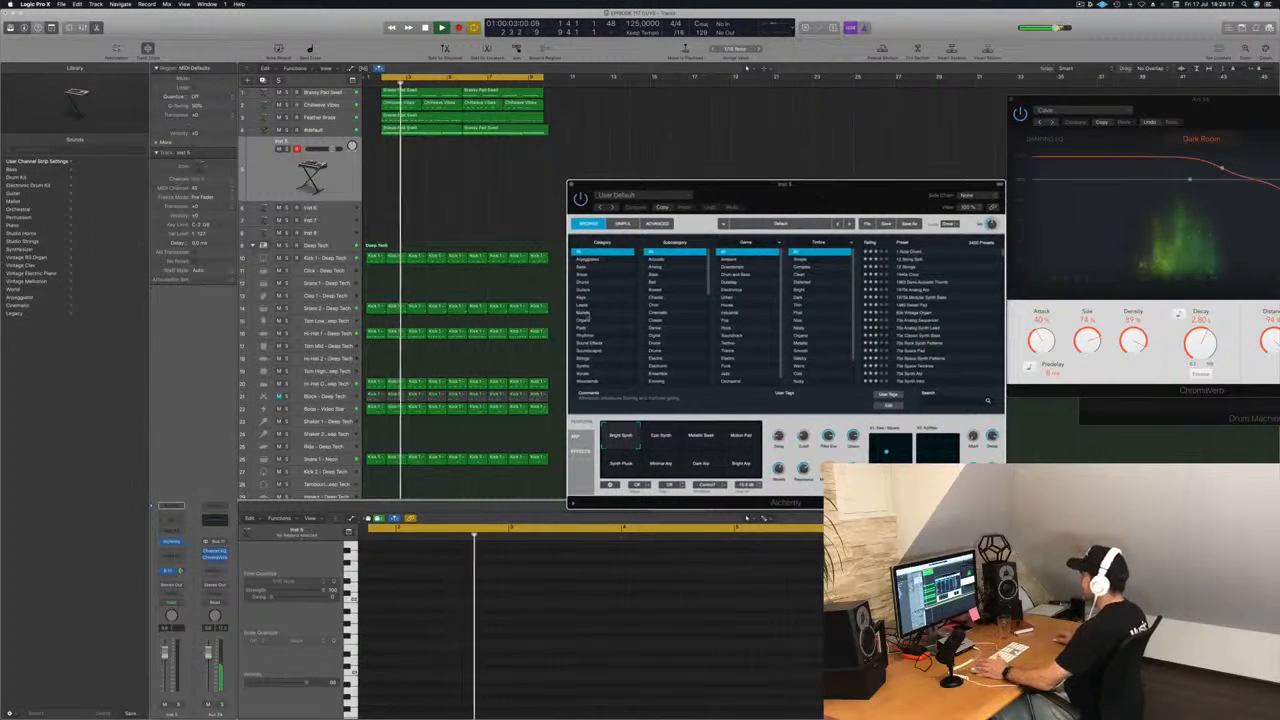
left_click(595, 298)
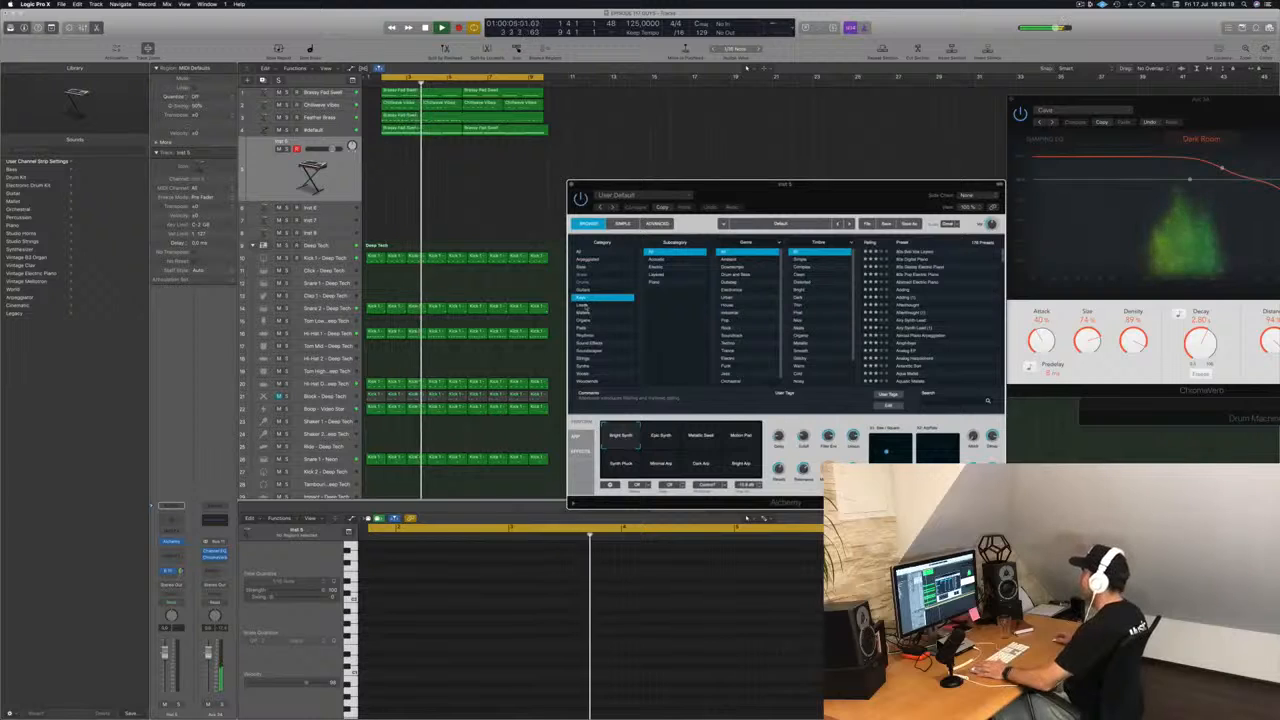
left_click(590, 306)
left_click_drag(792, 196, 740, 195)
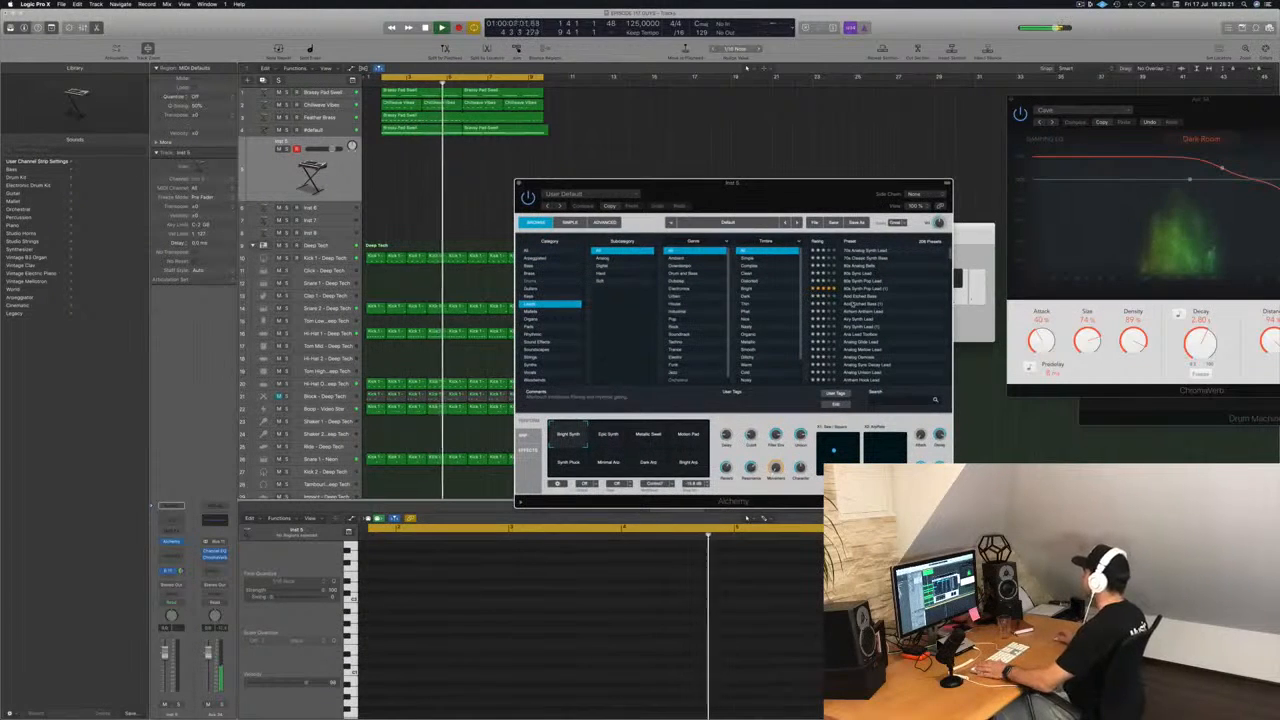
Try the Acid Etched Bass and Journey To Pluto presets in Alchemy.
left_click(870, 303)
scroll(895, 347, "down", 2)
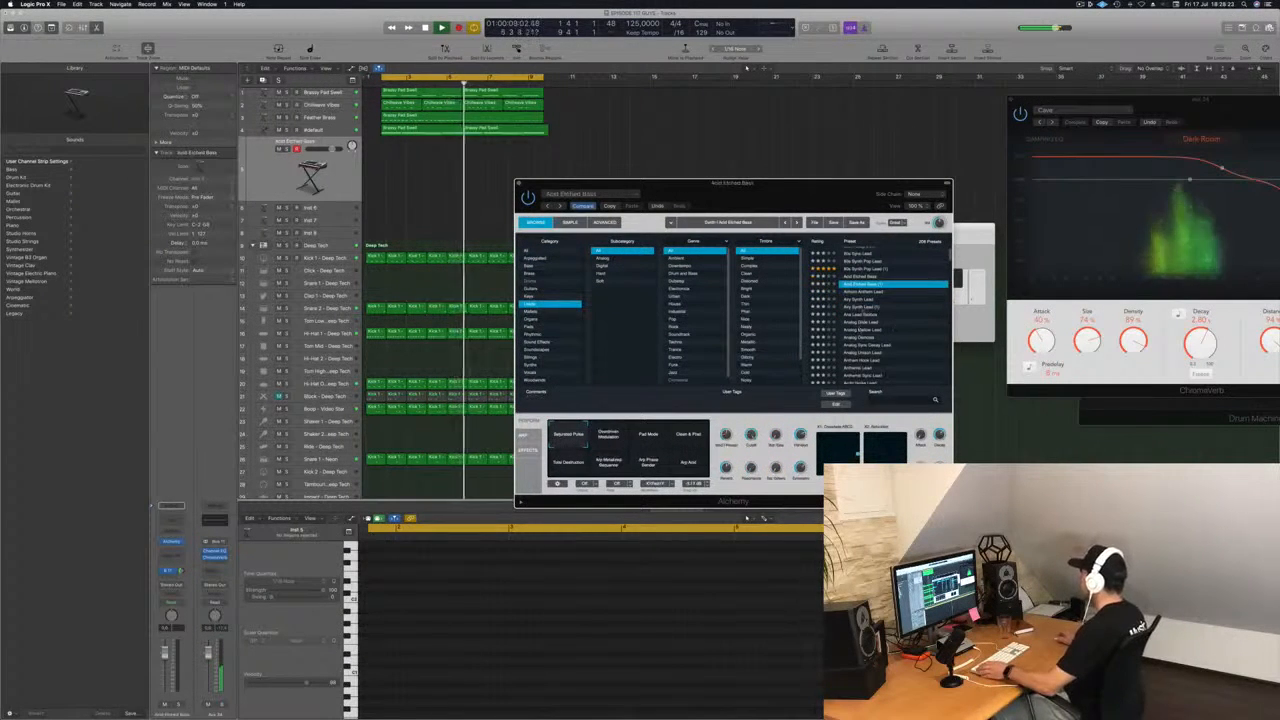
scroll(870, 360, "down", 10)
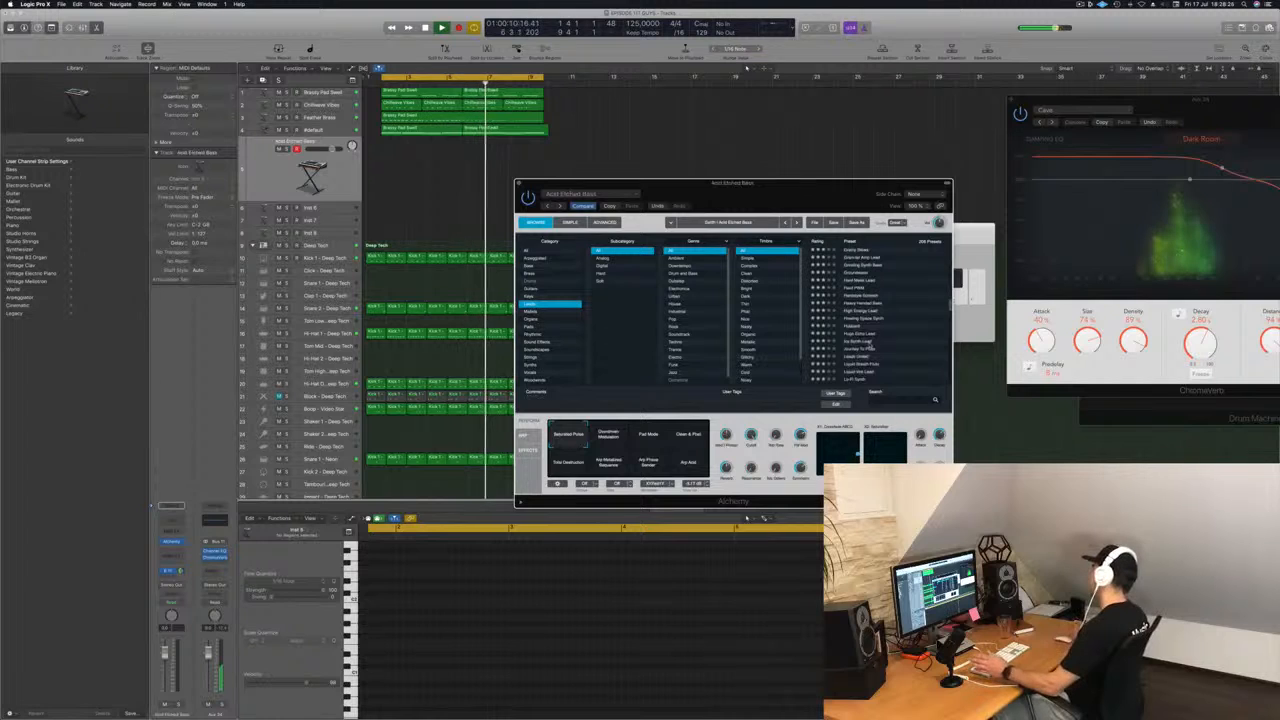
scroll(862, 342, "down", 1)
left_click(862, 341)
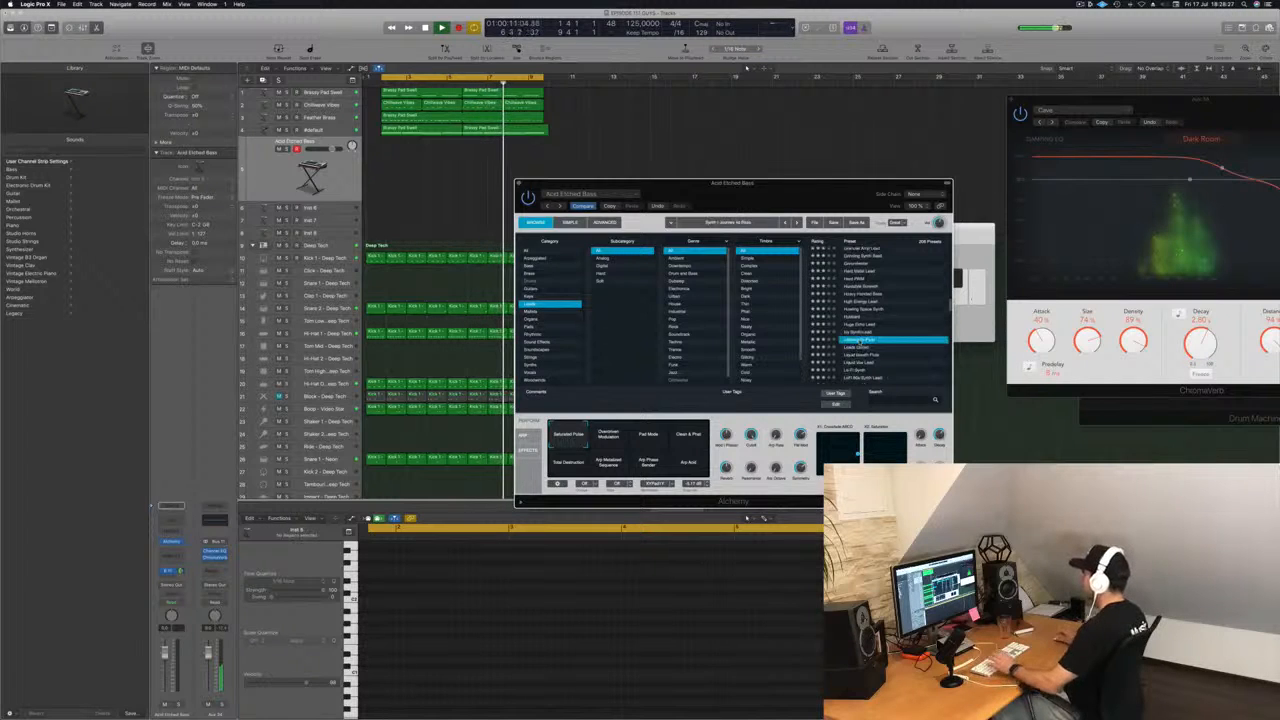
Bring up the Musical Typing keyboard and arrange it beside the Alchemy window without overlap.
key("super+k")
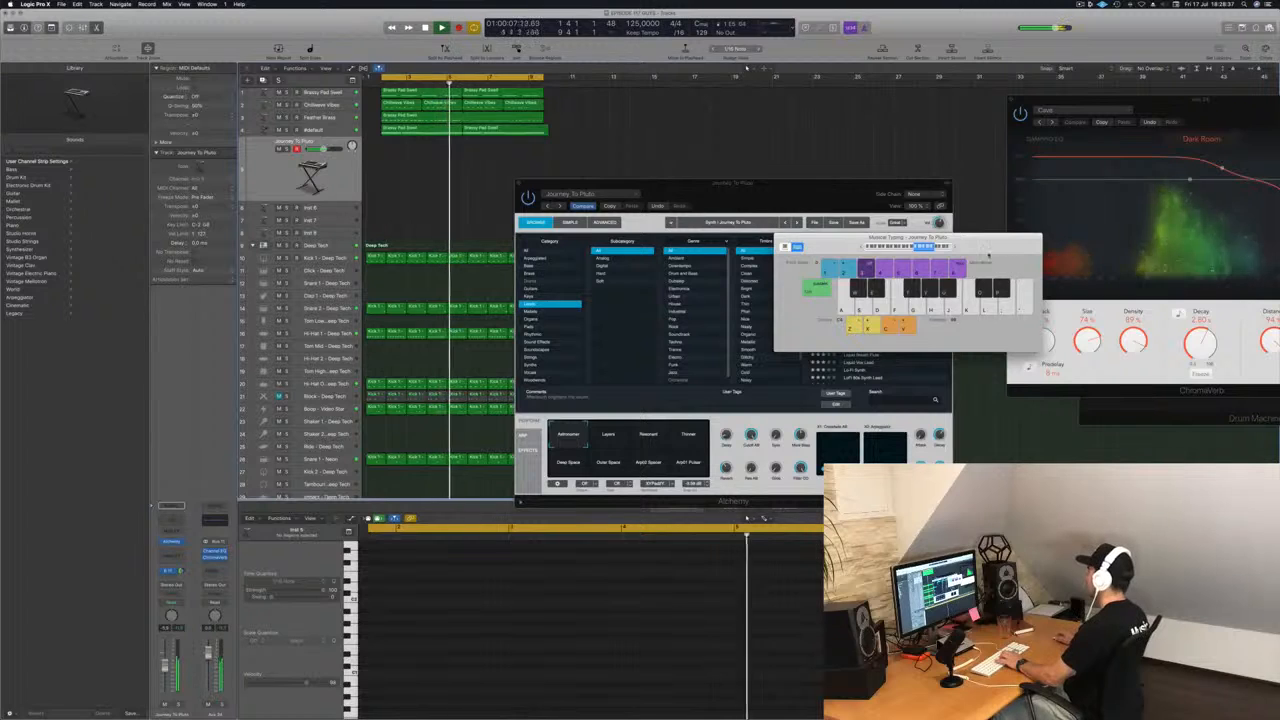
left_click_drag(880, 238, 1063, 119)
left_click_drag(771, 198, 712, 192)
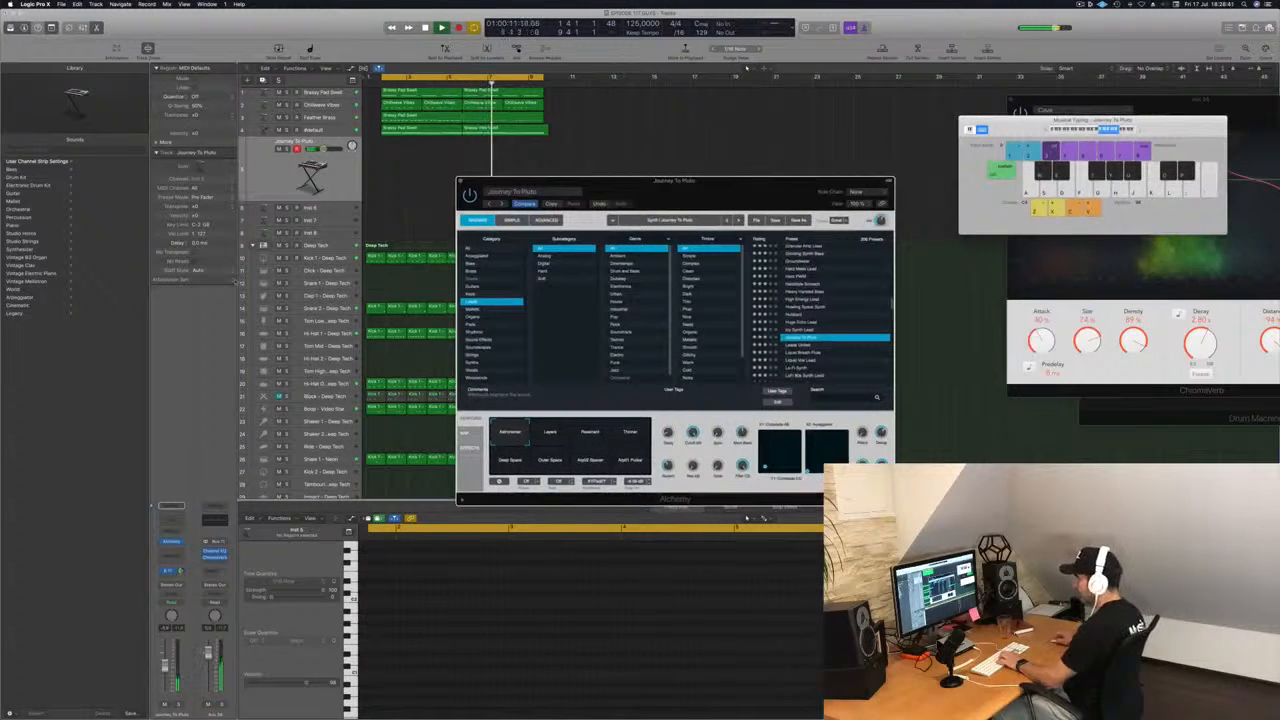
Load the Icy Synth Lead preset in Alchemy.
left_click(171, 542)
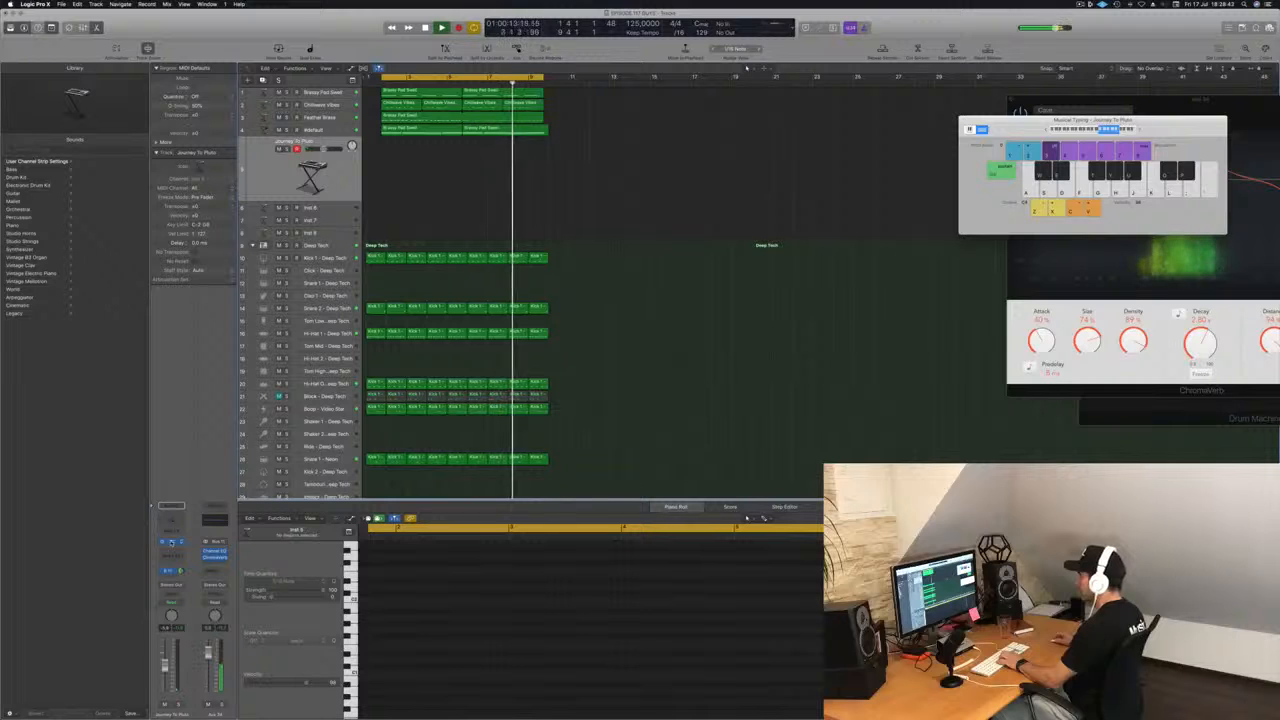
left_click(171, 542)
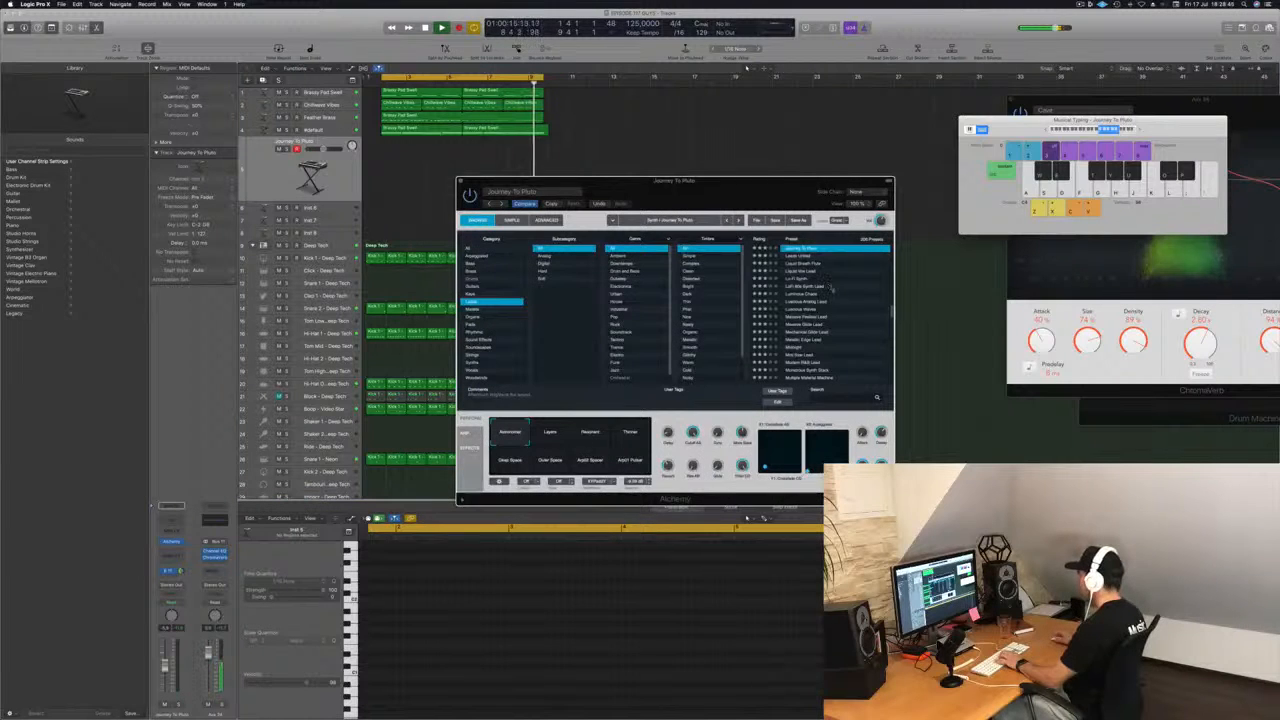
scroll(830, 288, "up", 5)
left_click(802, 332)
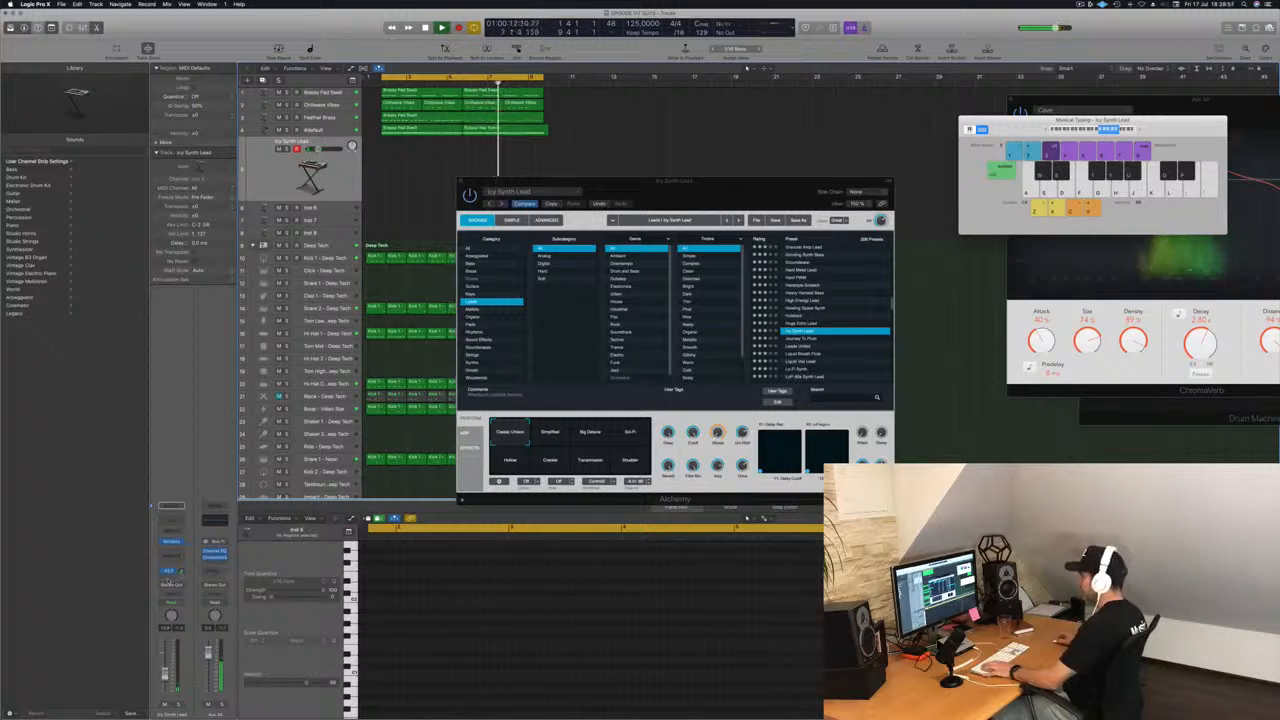
Add a second send on the Icy Synth Lead track, routed to Bus 12.
left_click(169, 574)
mouse_move(174, 590)
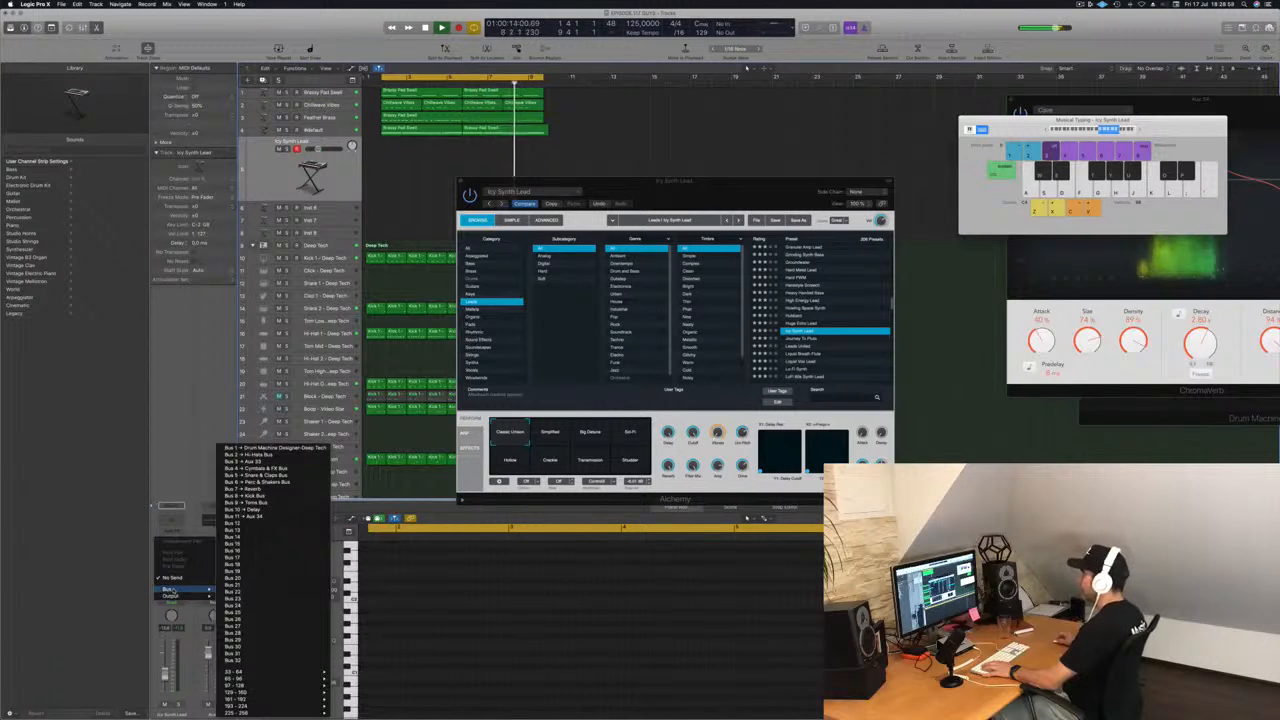
left_click(253, 524)
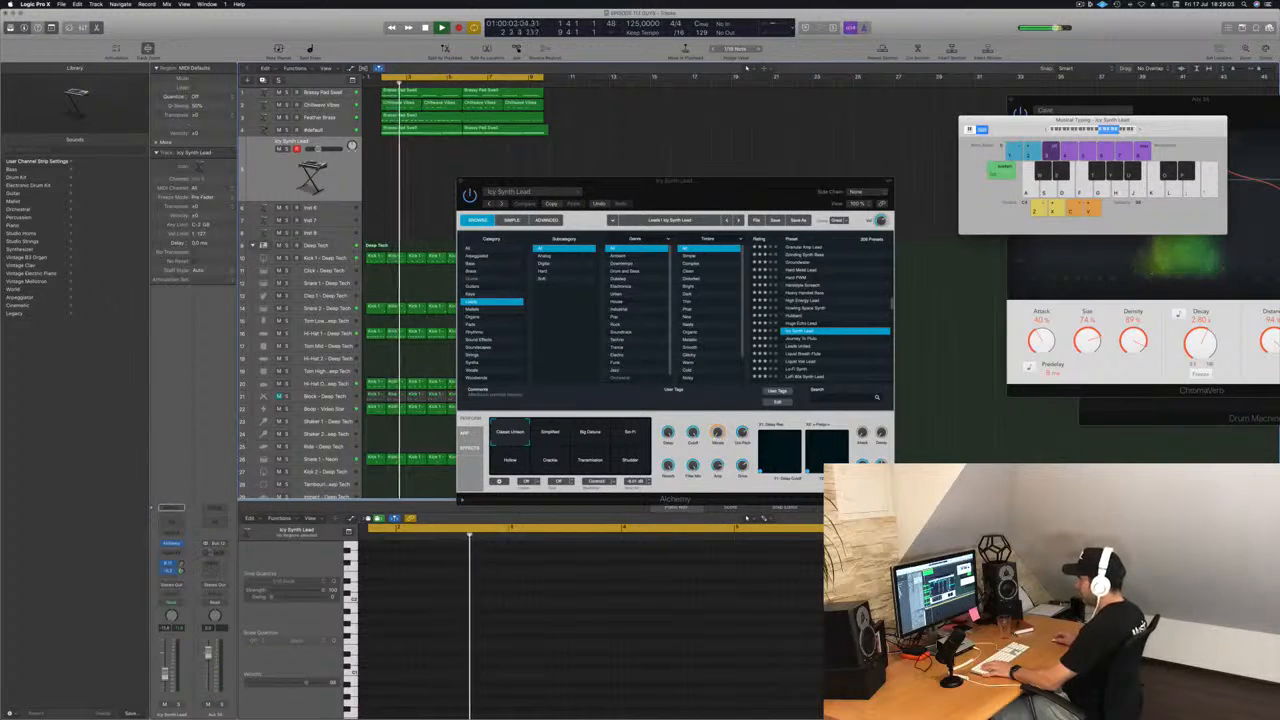
Insert a SilverVerb reverb on the new aux channel fed by Bus 12.
left_click(213, 556)
mouse_move(232, 594)
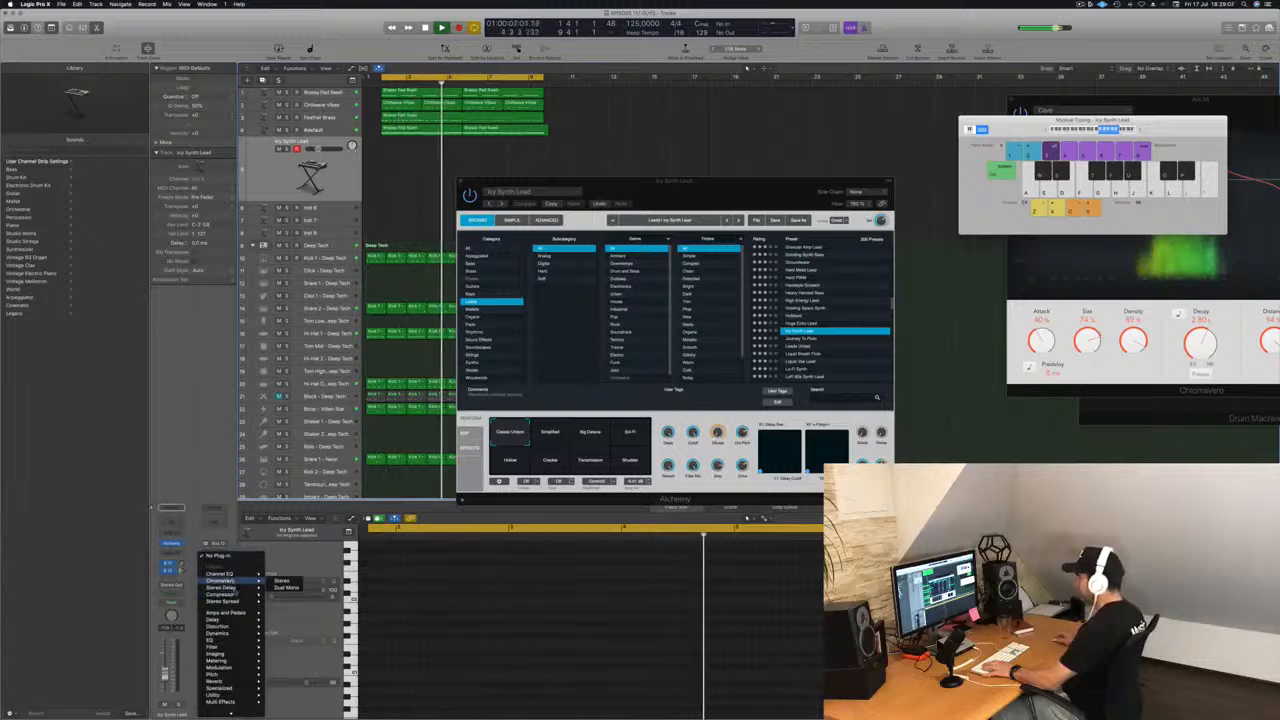
mouse_move(233, 639)
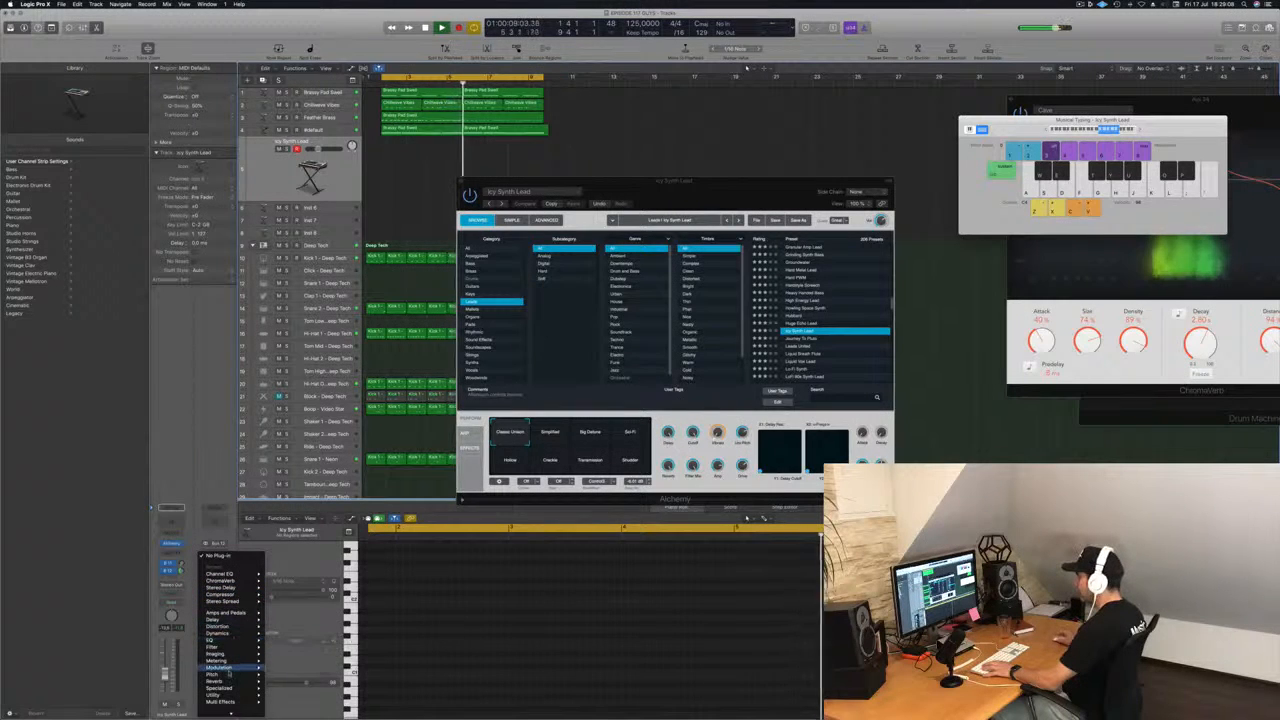
mouse_move(251, 681)
mouse_move(288, 696)
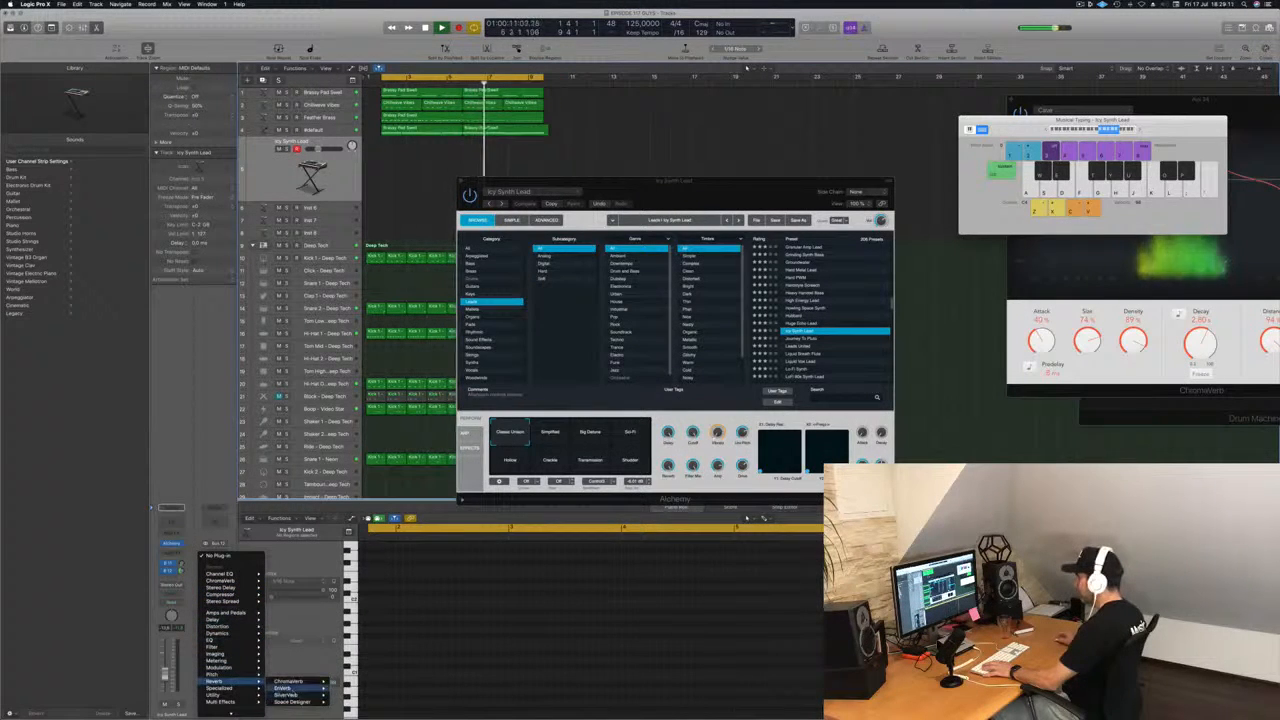
left_click(350, 695)
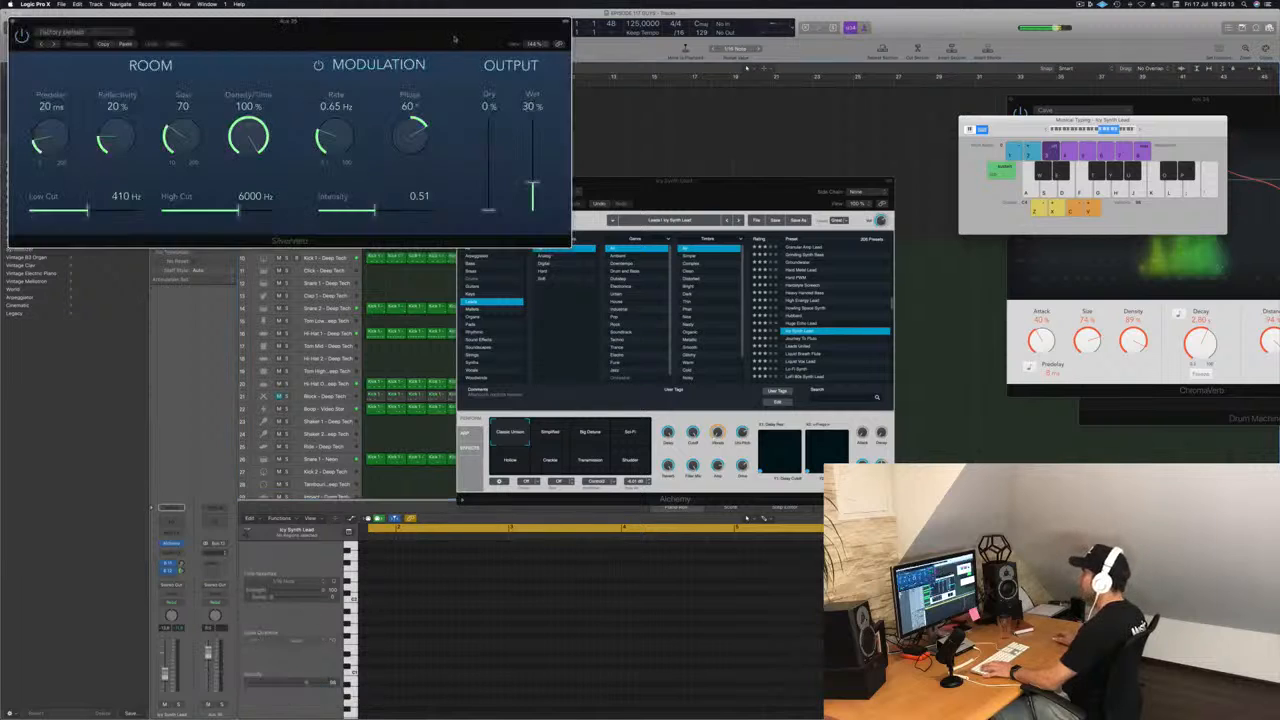
Load the saved user preset in SilverVerb with 92% reflectivity, size 162 and 100% wet output.
left_click_drag(418, 42, 490, 52)
left_click(291, 57)
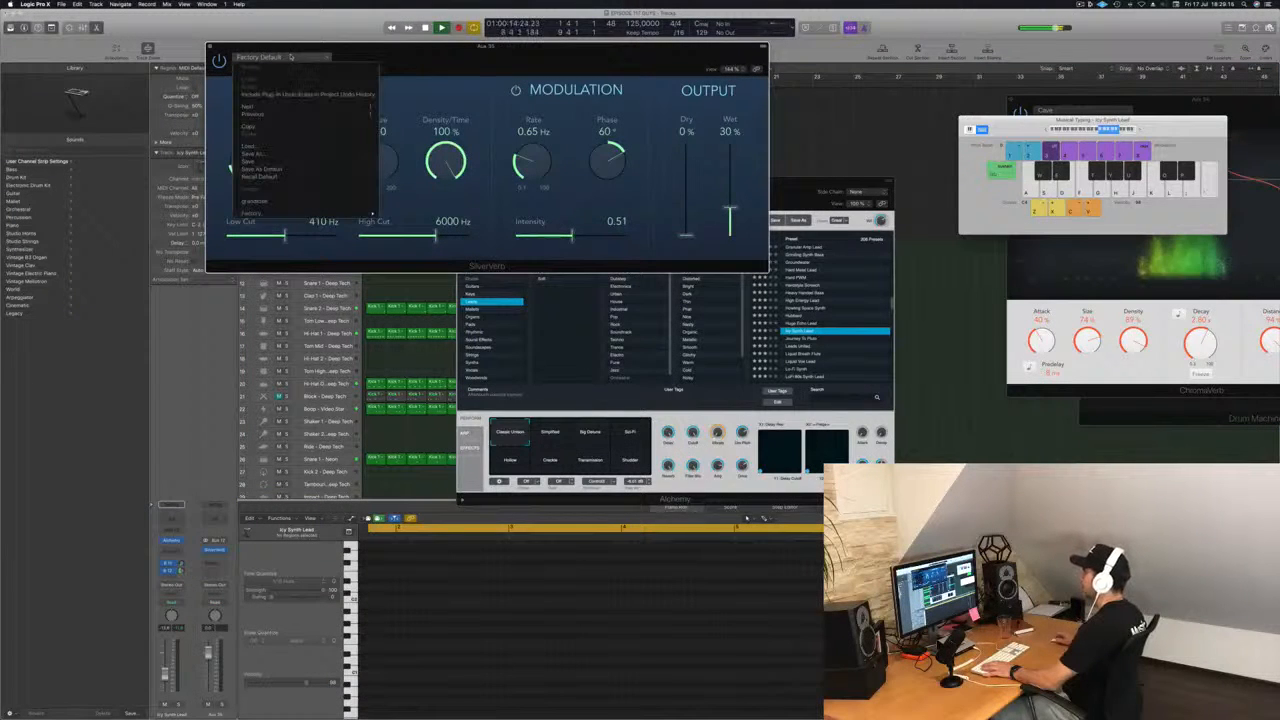
left_click(302, 204)
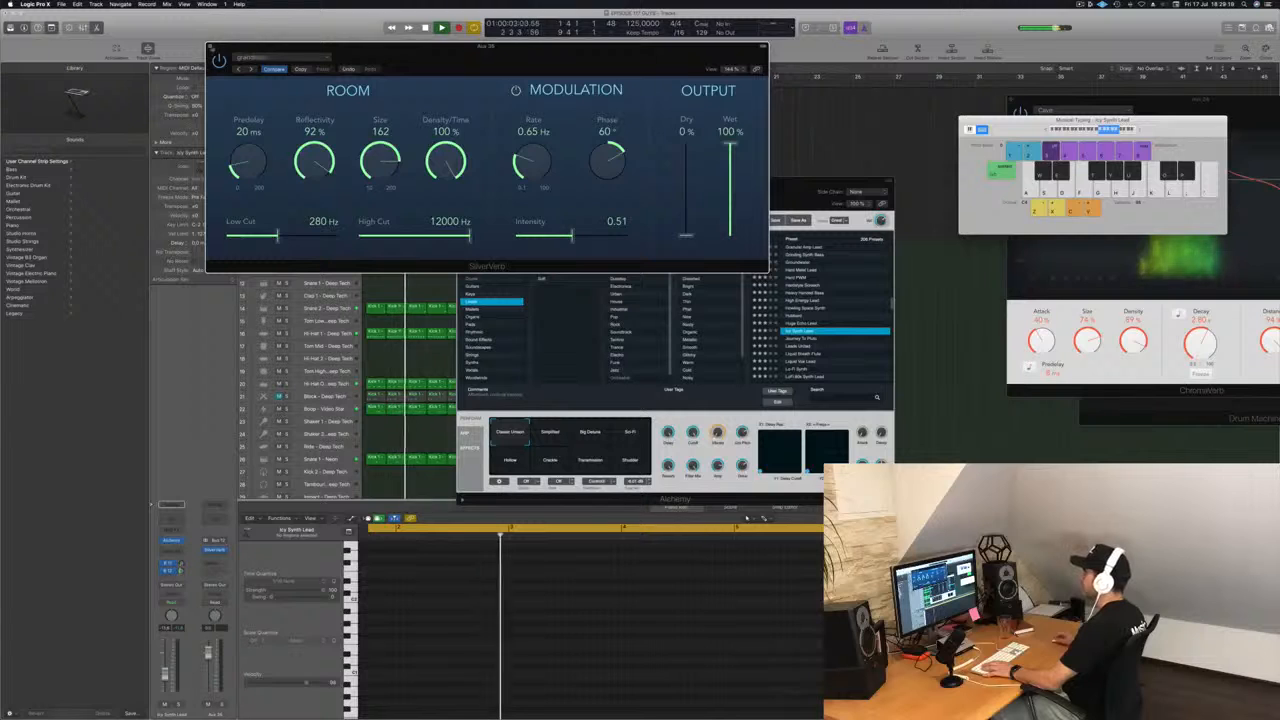
Load the Liquid Breath Flute preset in Alchemy with its Pure Flute variation and raise the track's volume slightly.
left_click(210, 46)
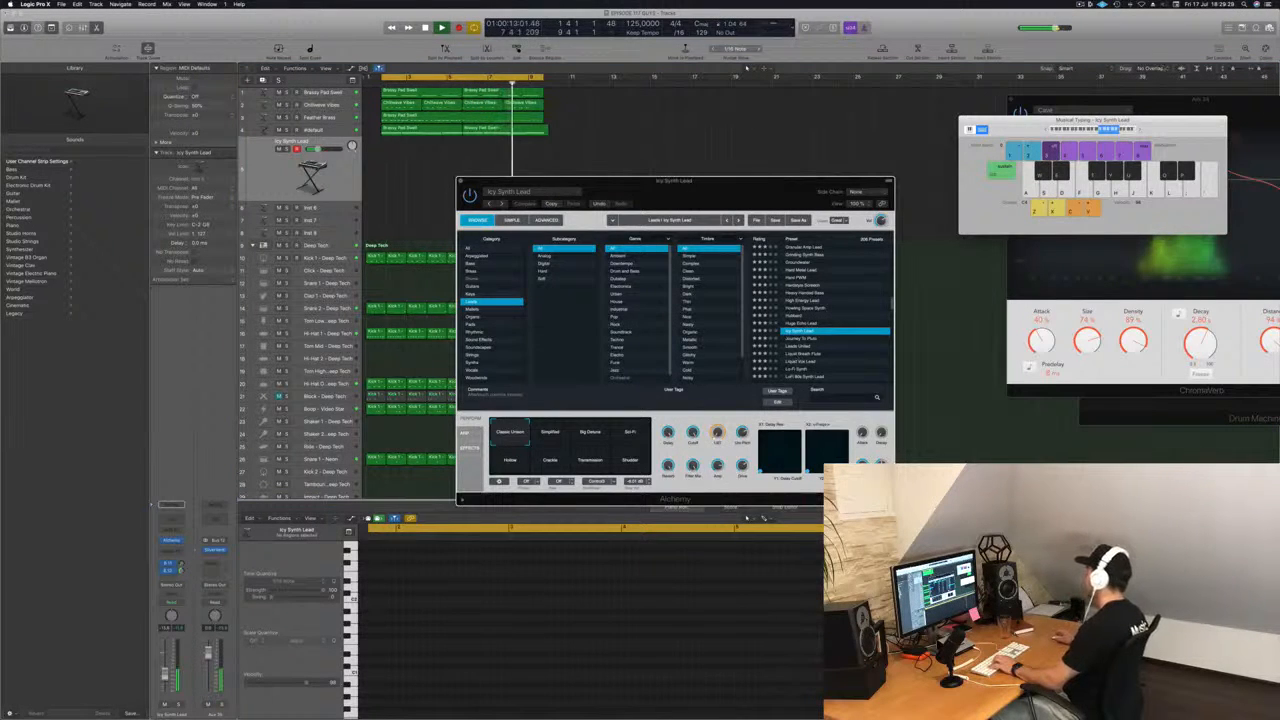
left_click(803, 354)
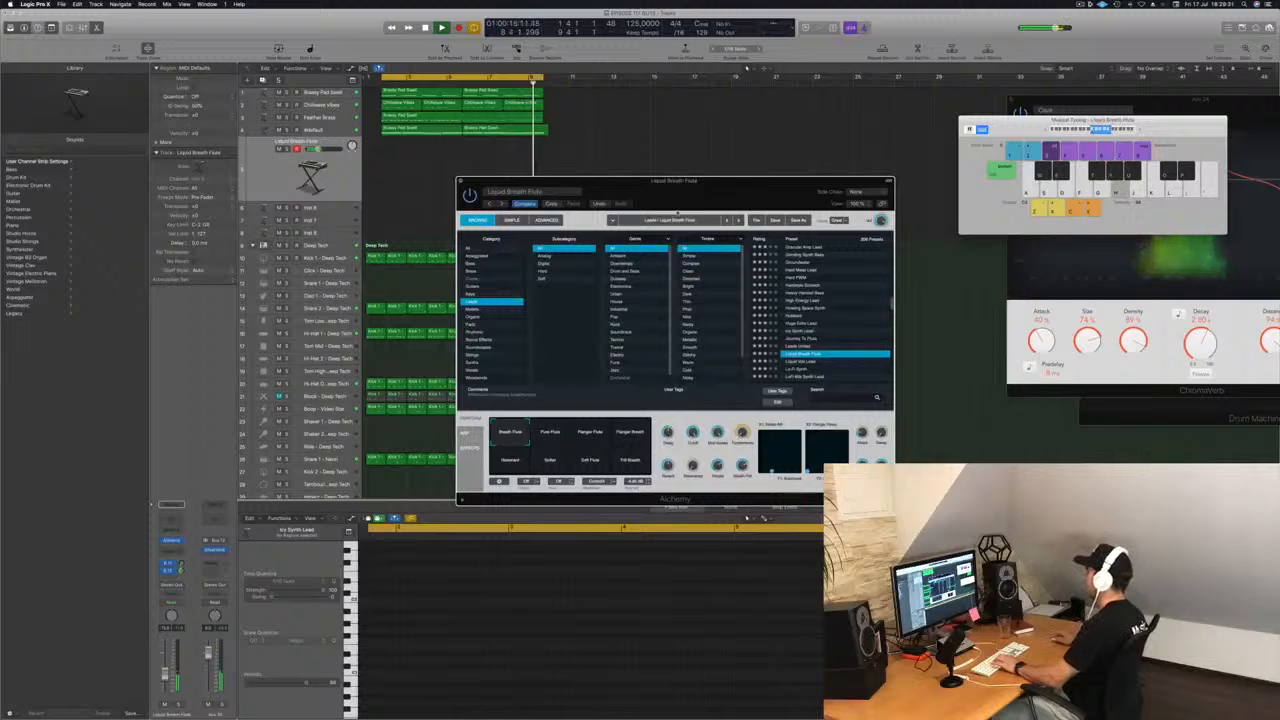
left_click_drag(723, 190, 729, 132)
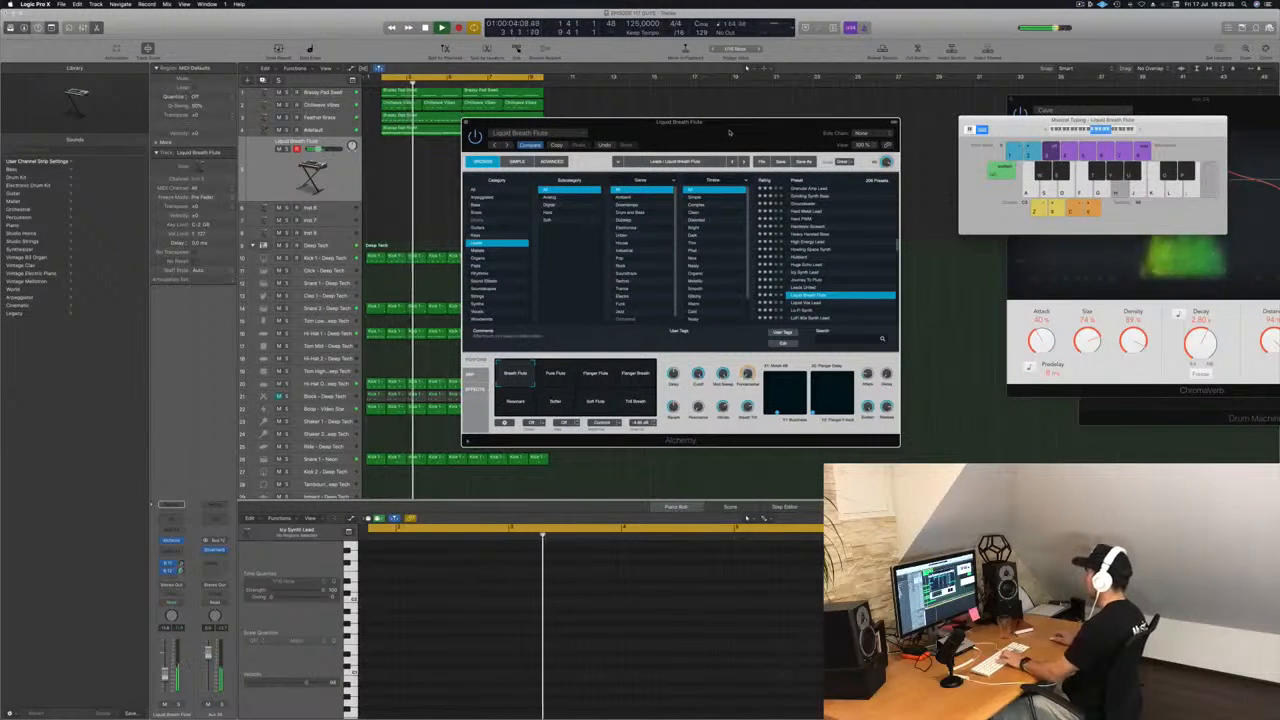
left_click(558, 373)
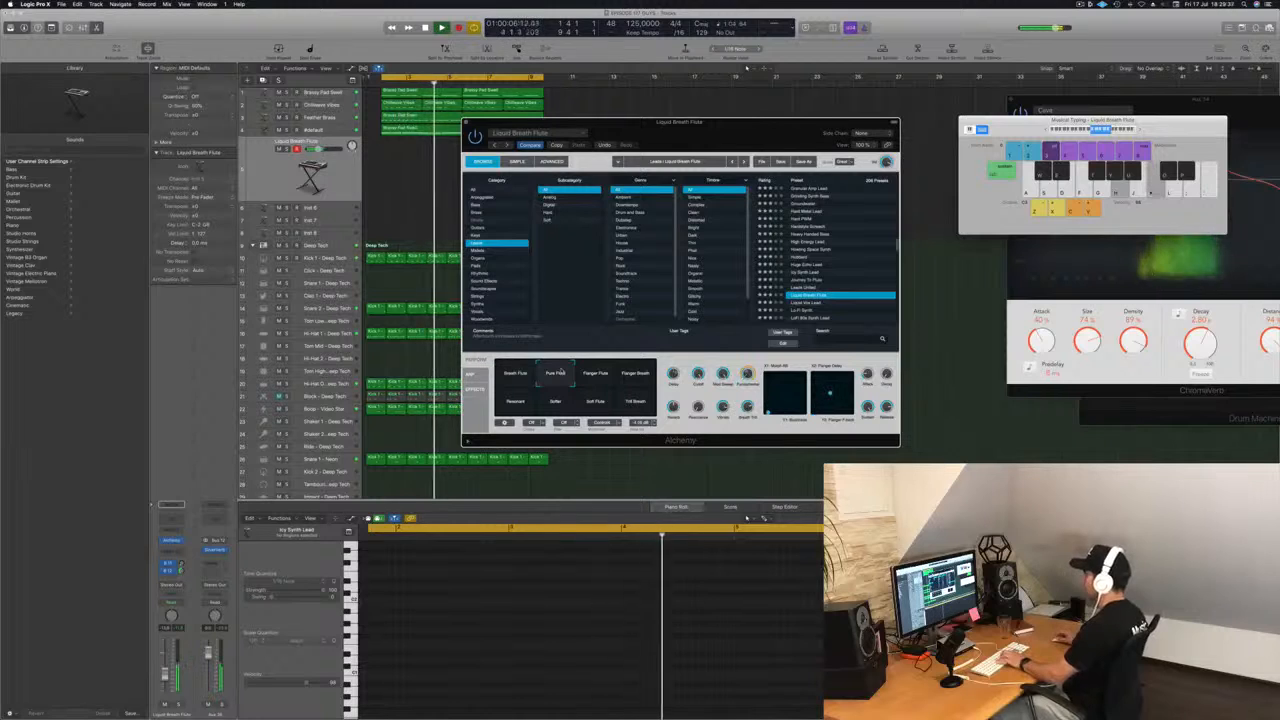
left_click_drag(165, 675, 165, 667)
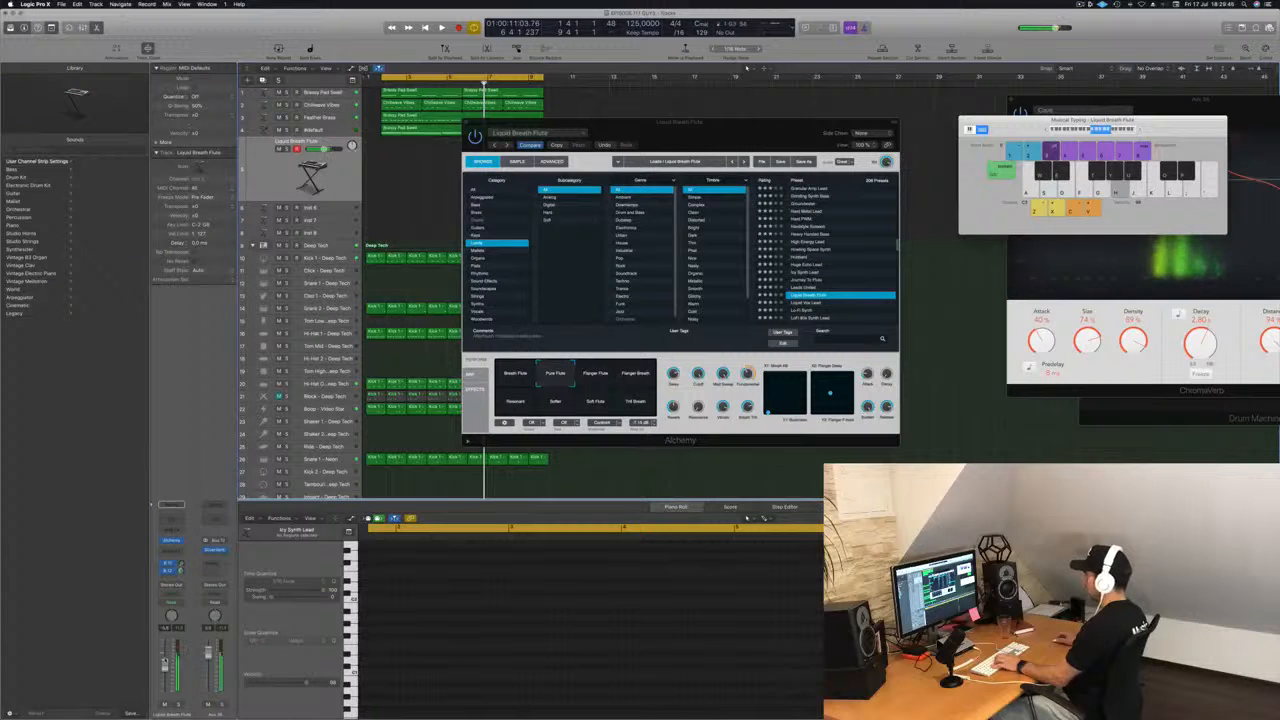
key("space")
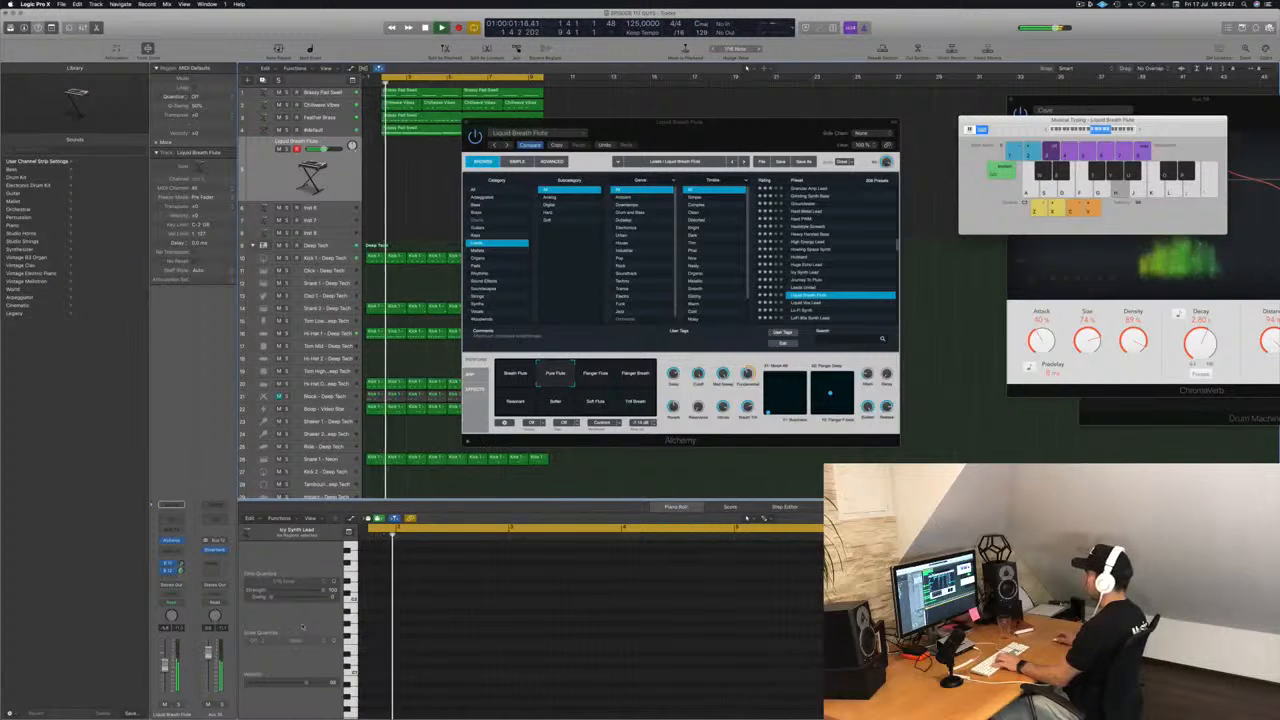
Audition the Flanger Flute, Flanger Breath and Resonant variations with a lower Bus 12 send level.
left_click(595, 374)
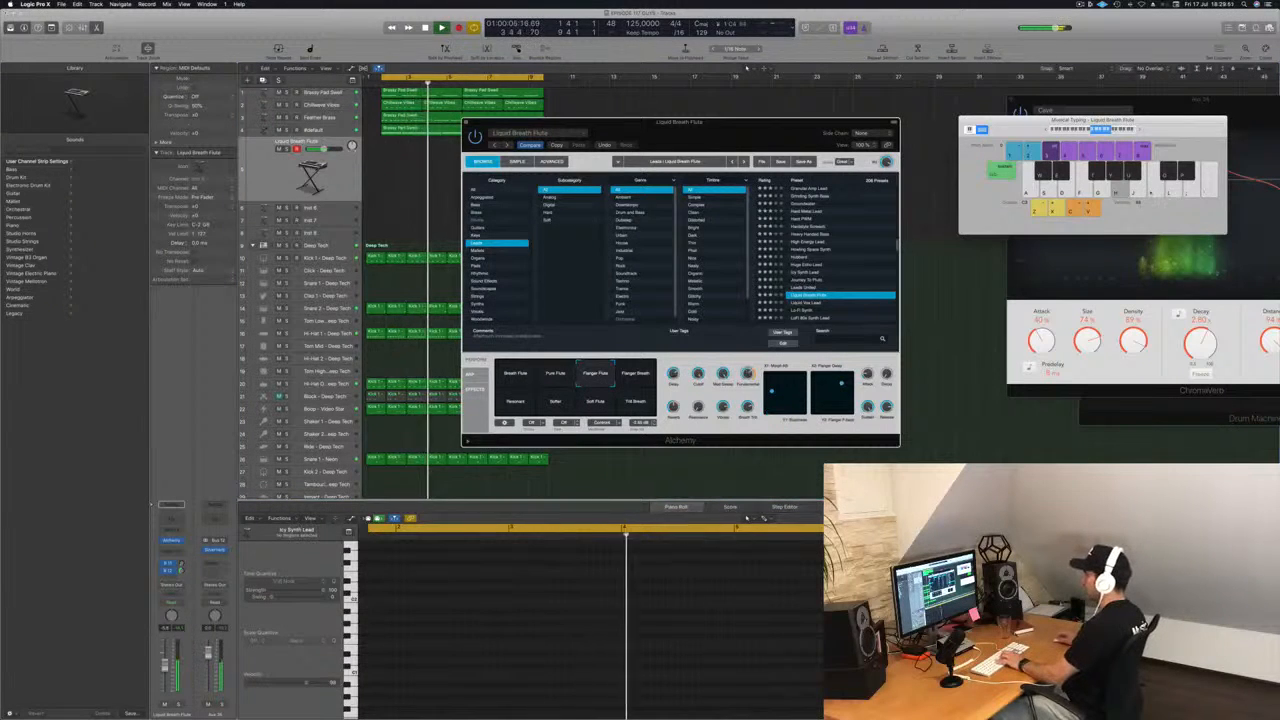
left_click_drag(181, 571, 182, 583)
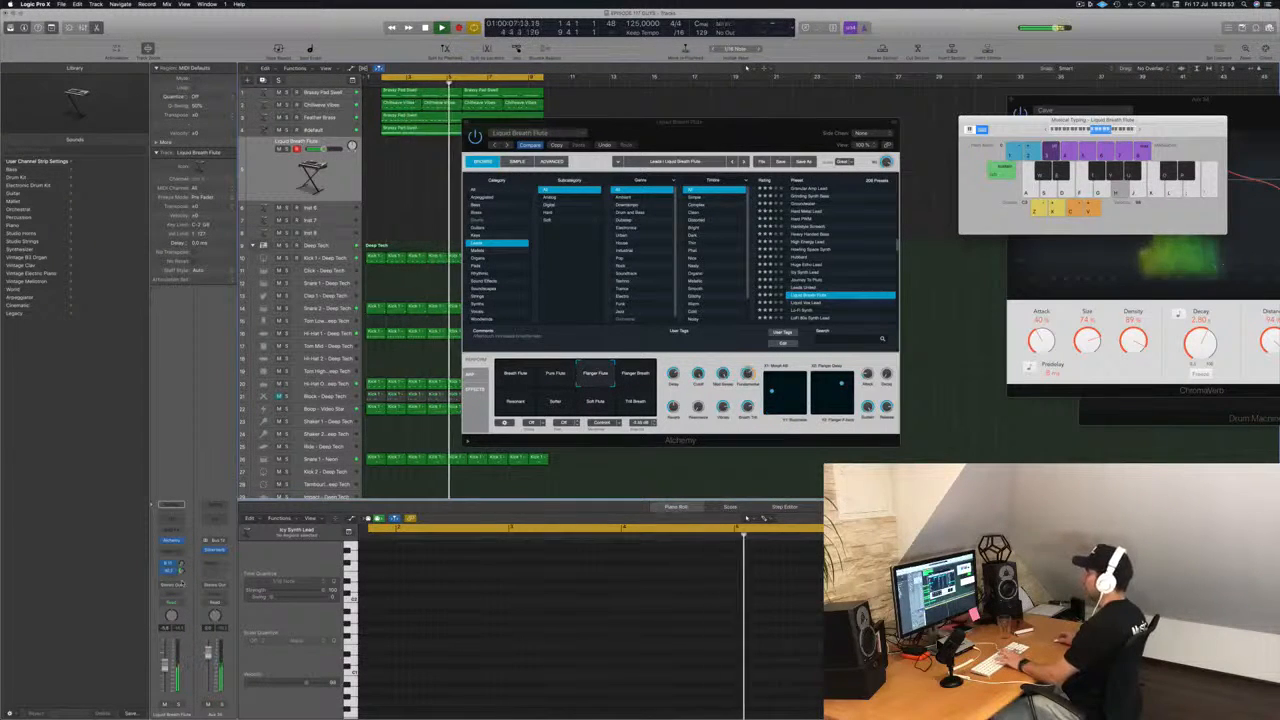
left_click(639, 377)
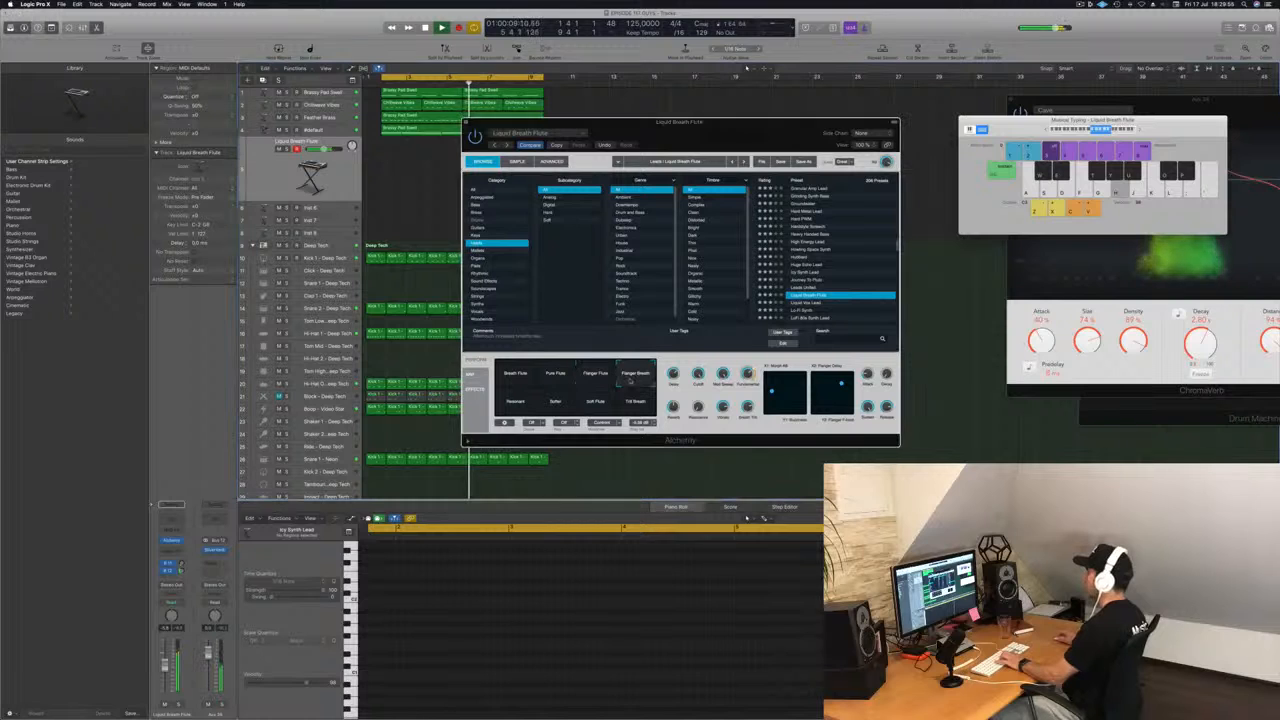
left_click(522, 404)
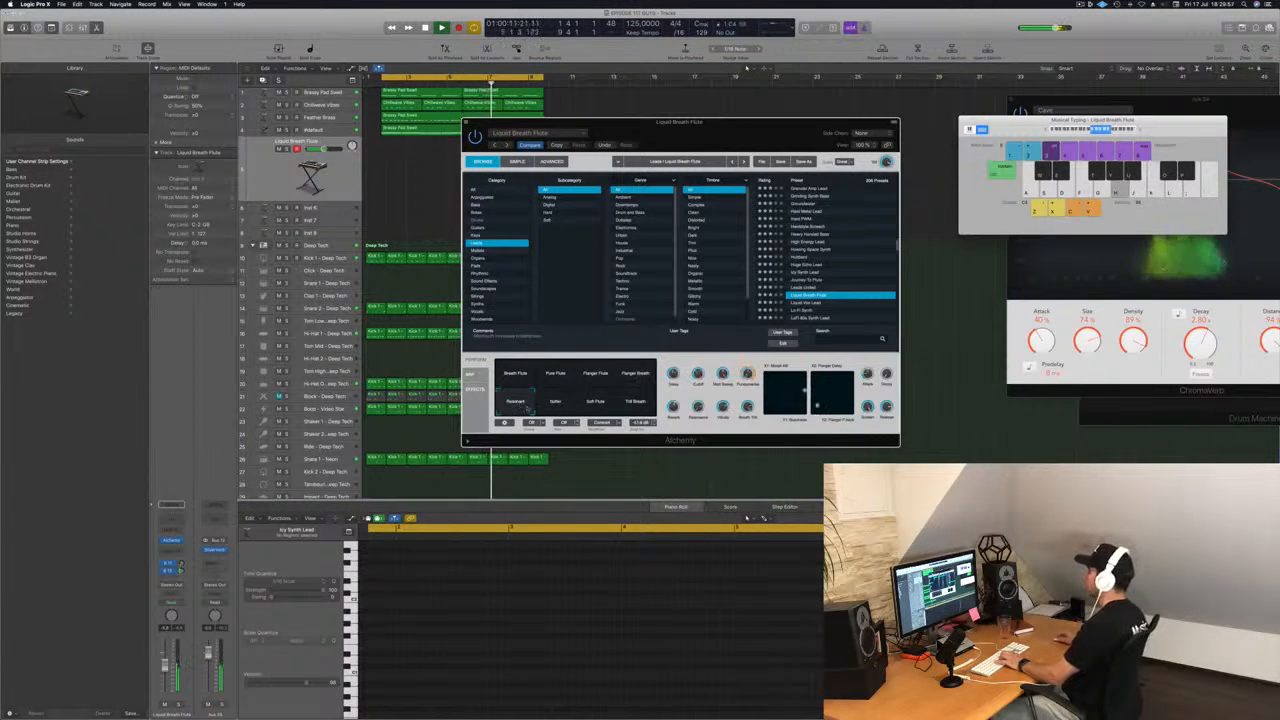
Audition the Liquid Vox Lead and Lo-Fi Synth presets in Alchemy.
scroll(830, 290, "down", 1)
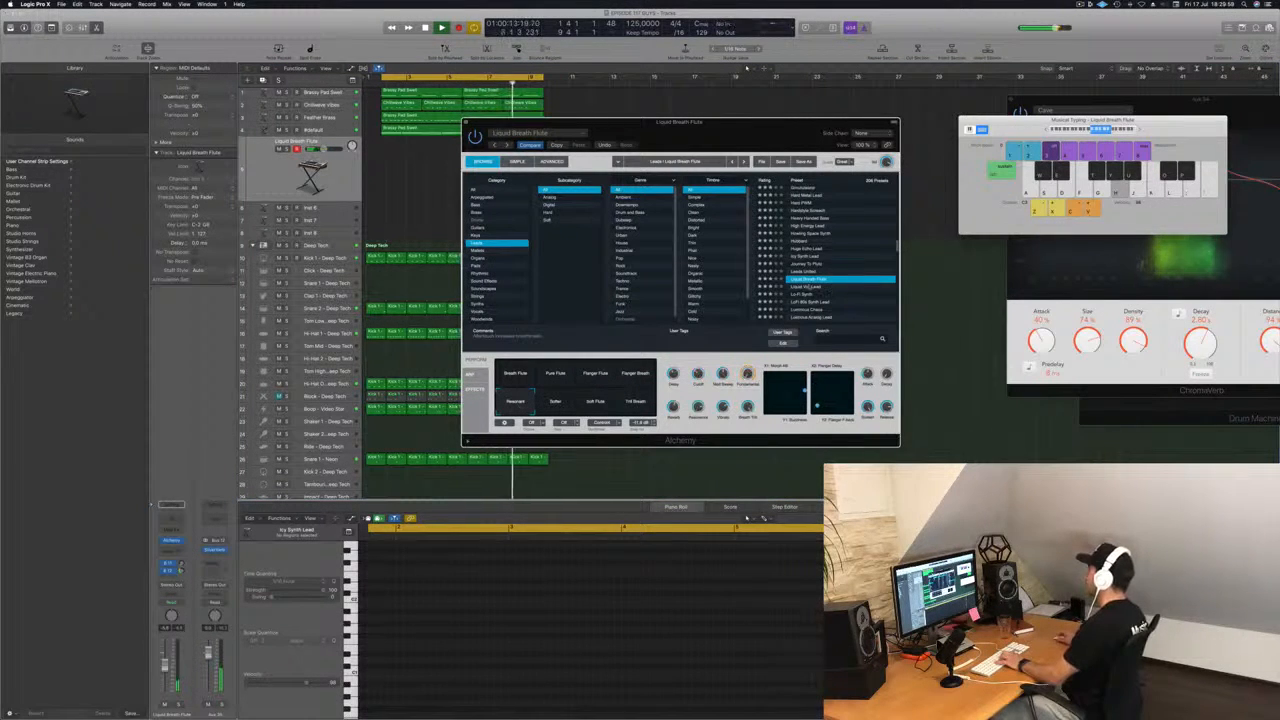
left_click(806, 288)
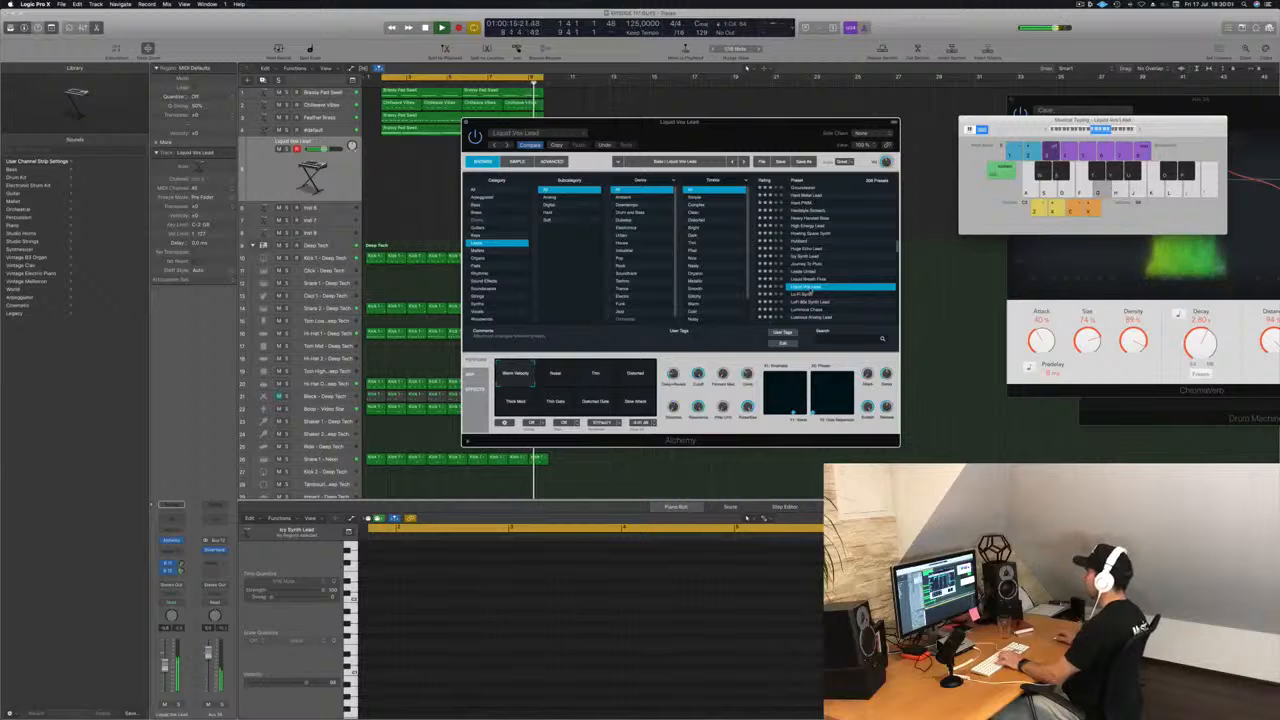
left_click(805, 294)
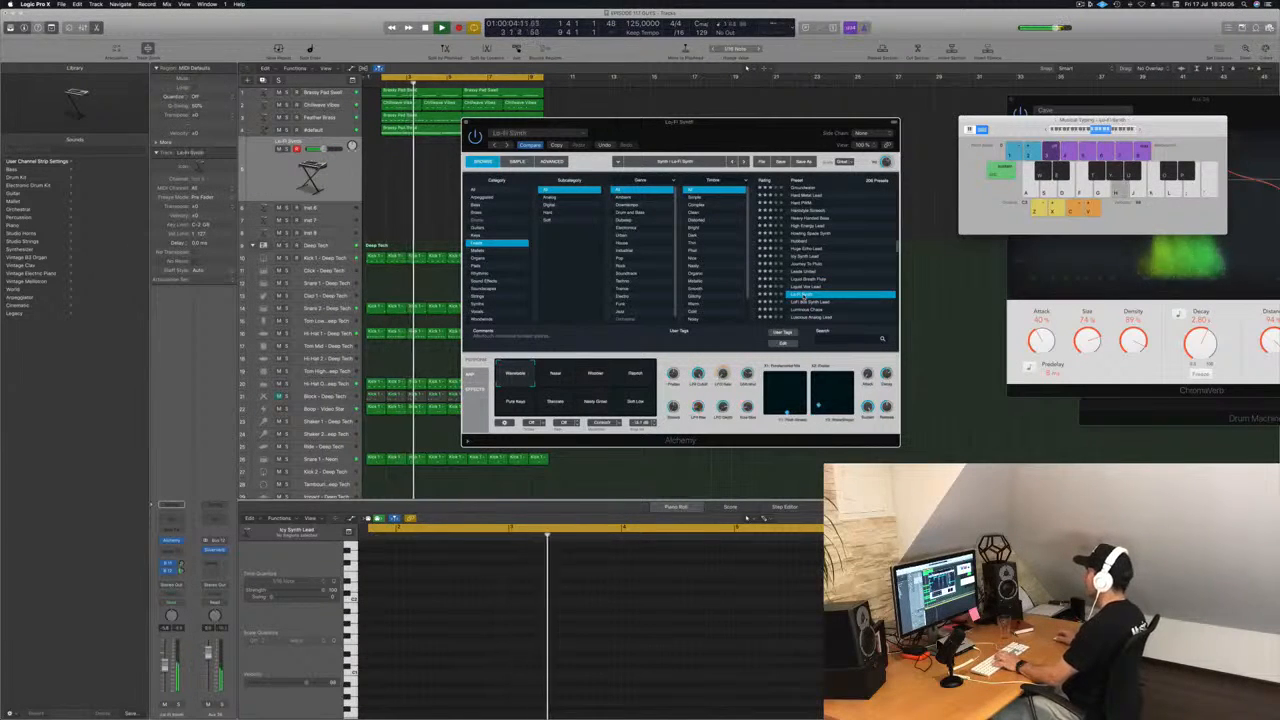
Load the LoFi 80s Synth Lead preset and audition its performance variations, including Nasal and Bright, ending on Full Tone.
scroll(829, 283, "down", 3)
left_click(825, 251)
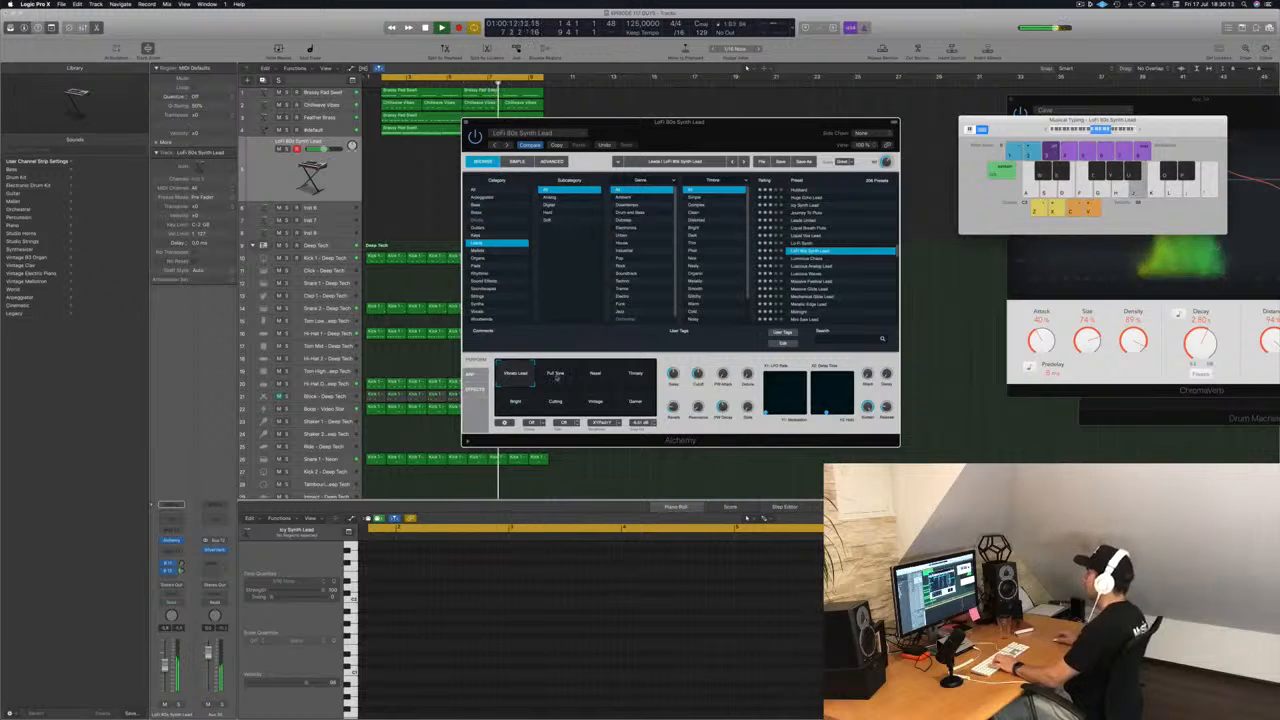
left_click(557, 376)
left_click(596, 376)
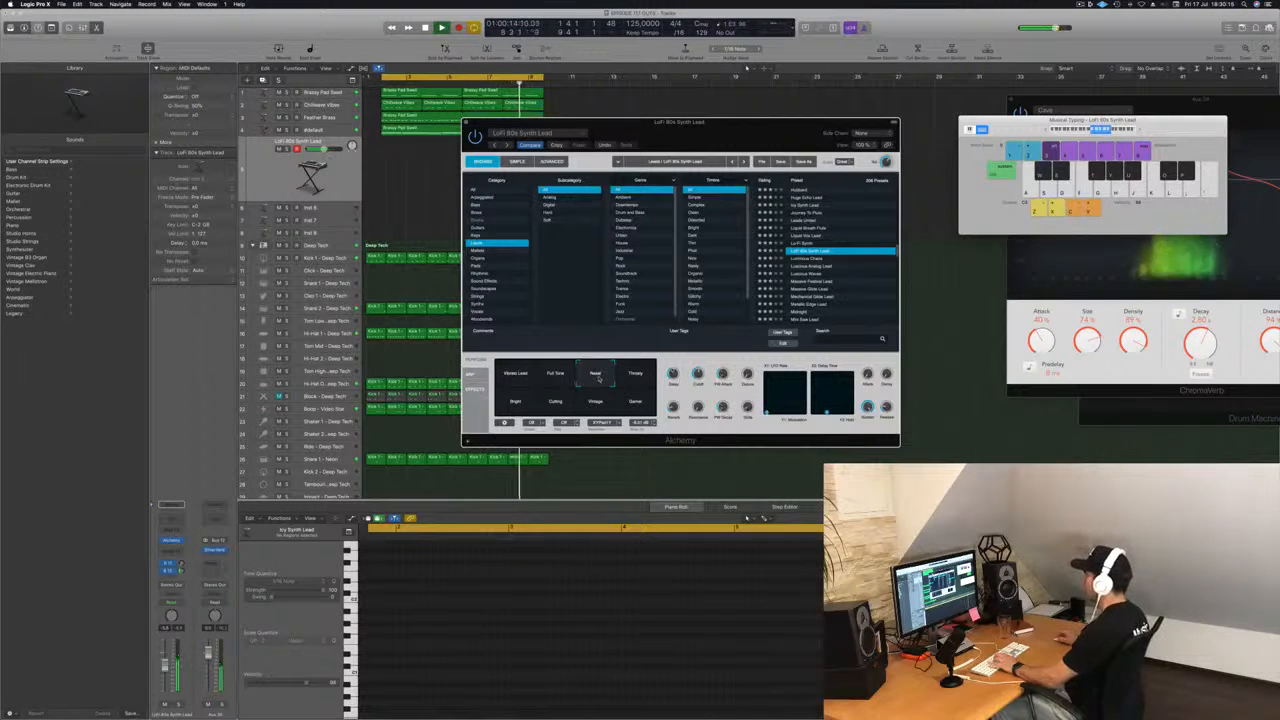
left_click(636, 376)
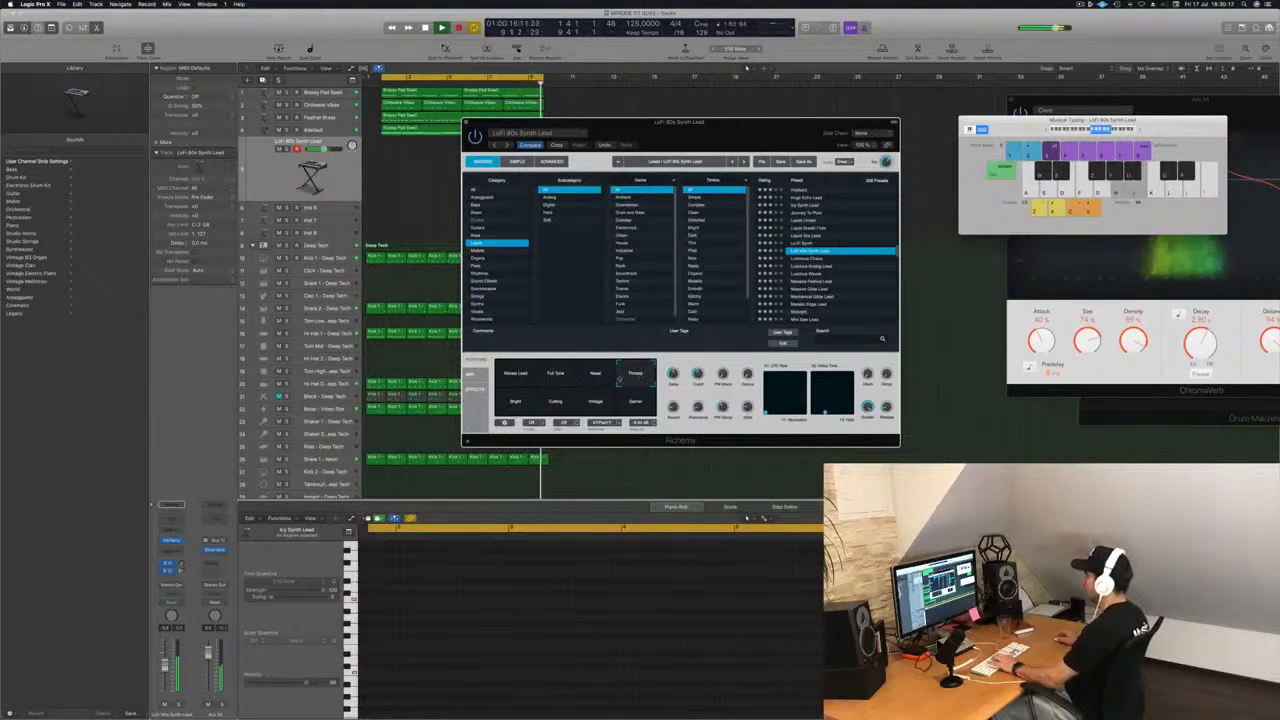
left_click(515, 402)
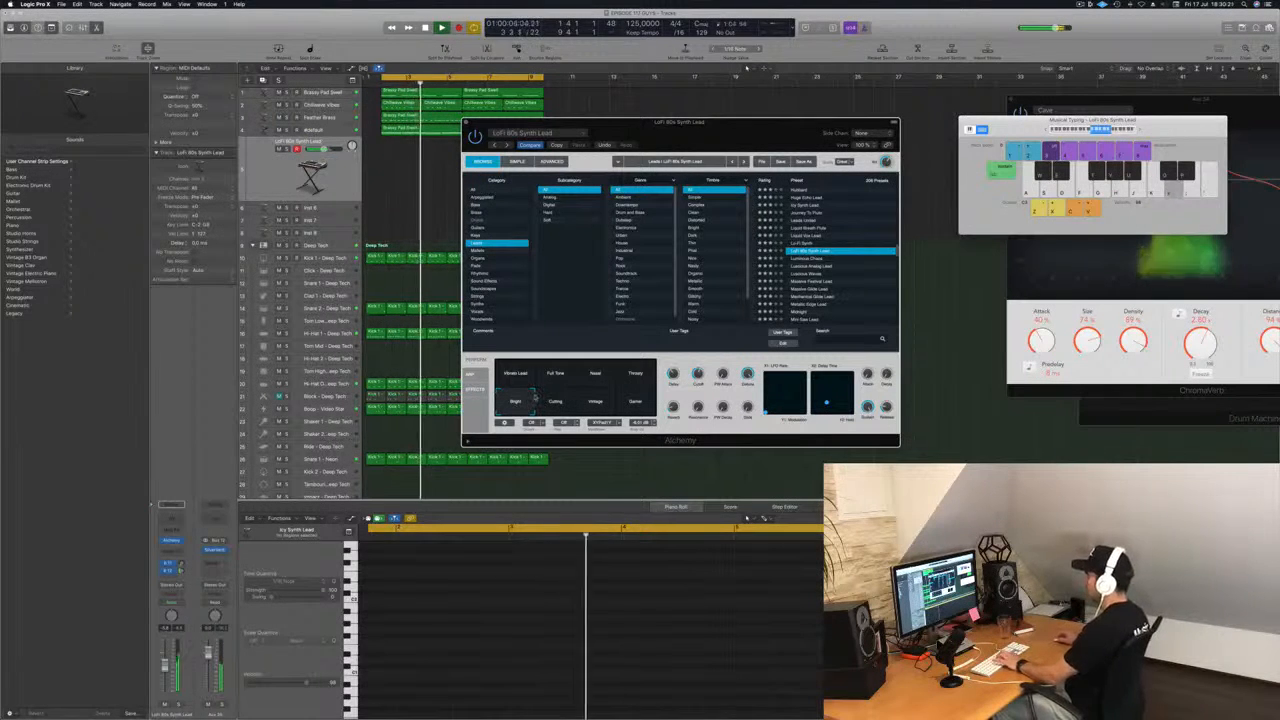
left_click(620, 468)
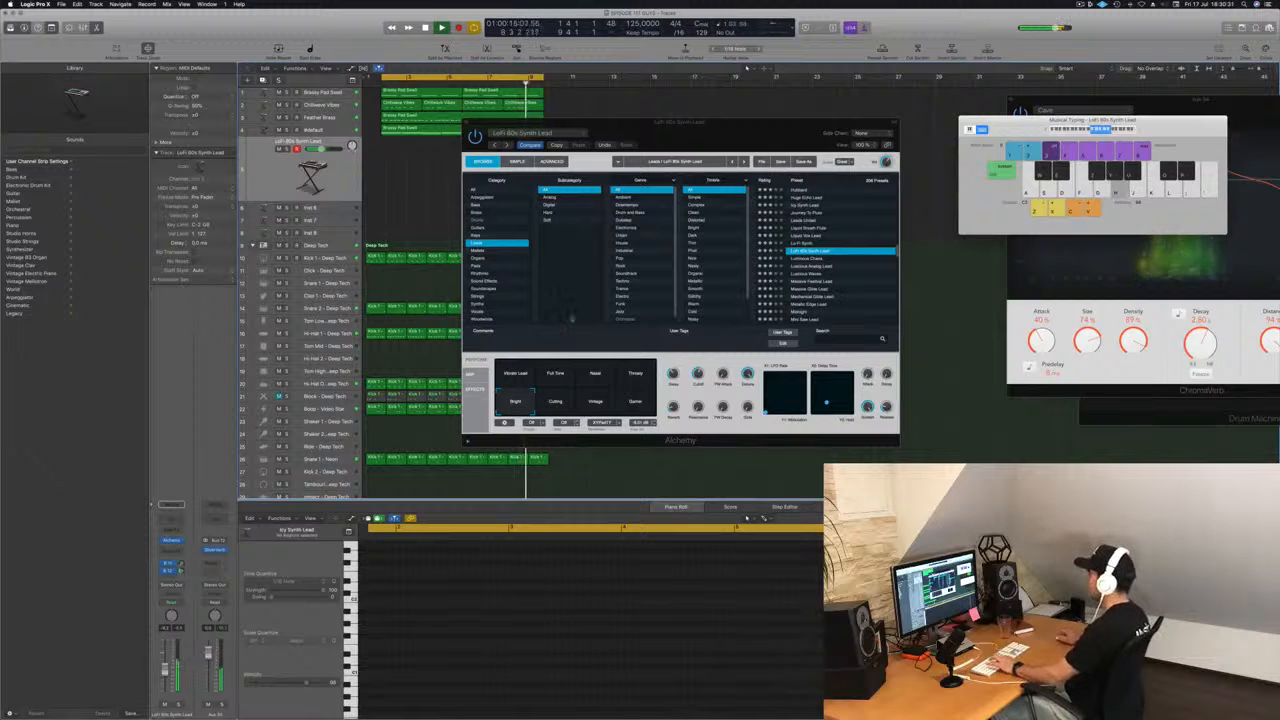
left_click(518, 380)
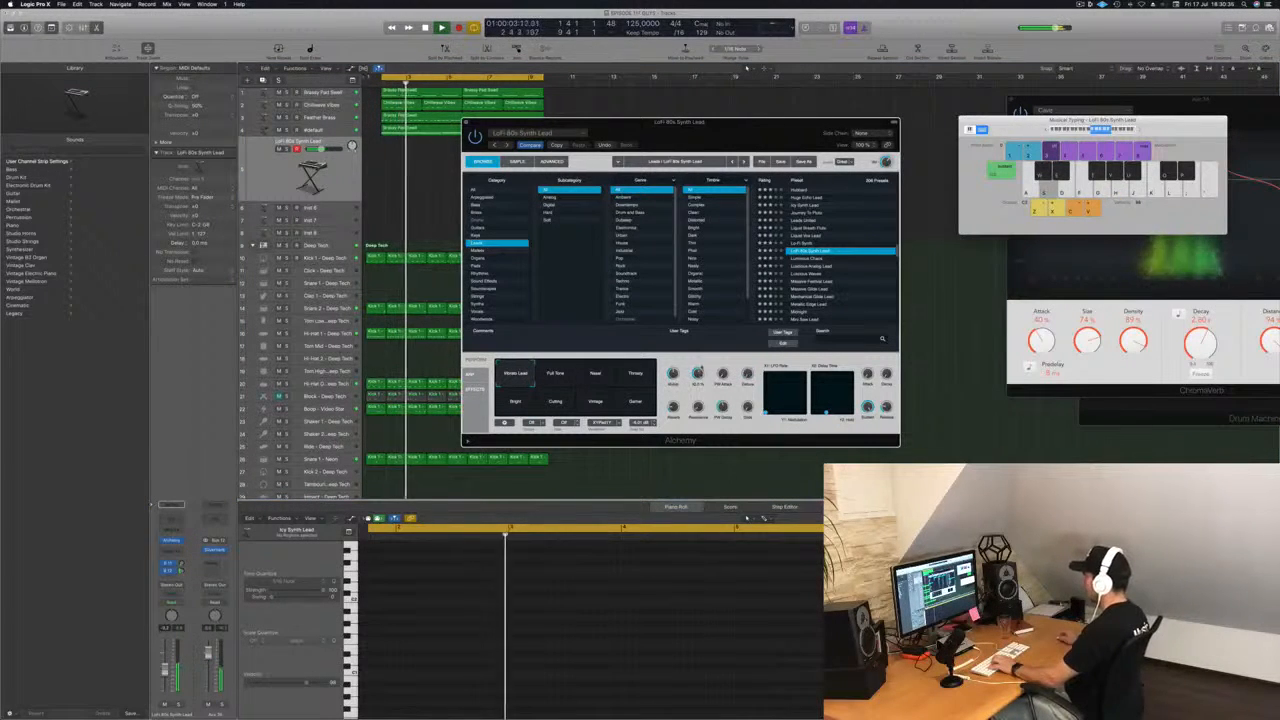
left_click(569, 379)
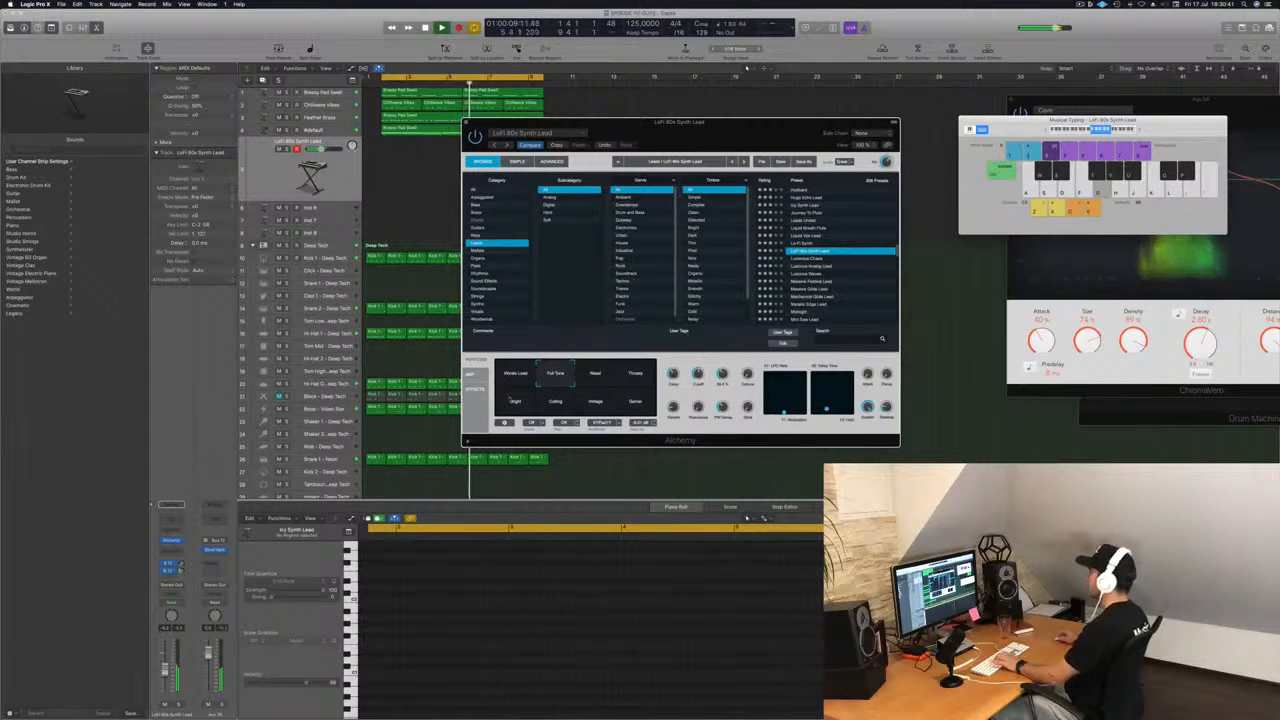
Audition the Luminous Chaos and Luminous Analog Lead presets, and load Massive Glide Lead.
left_click(813, 258)
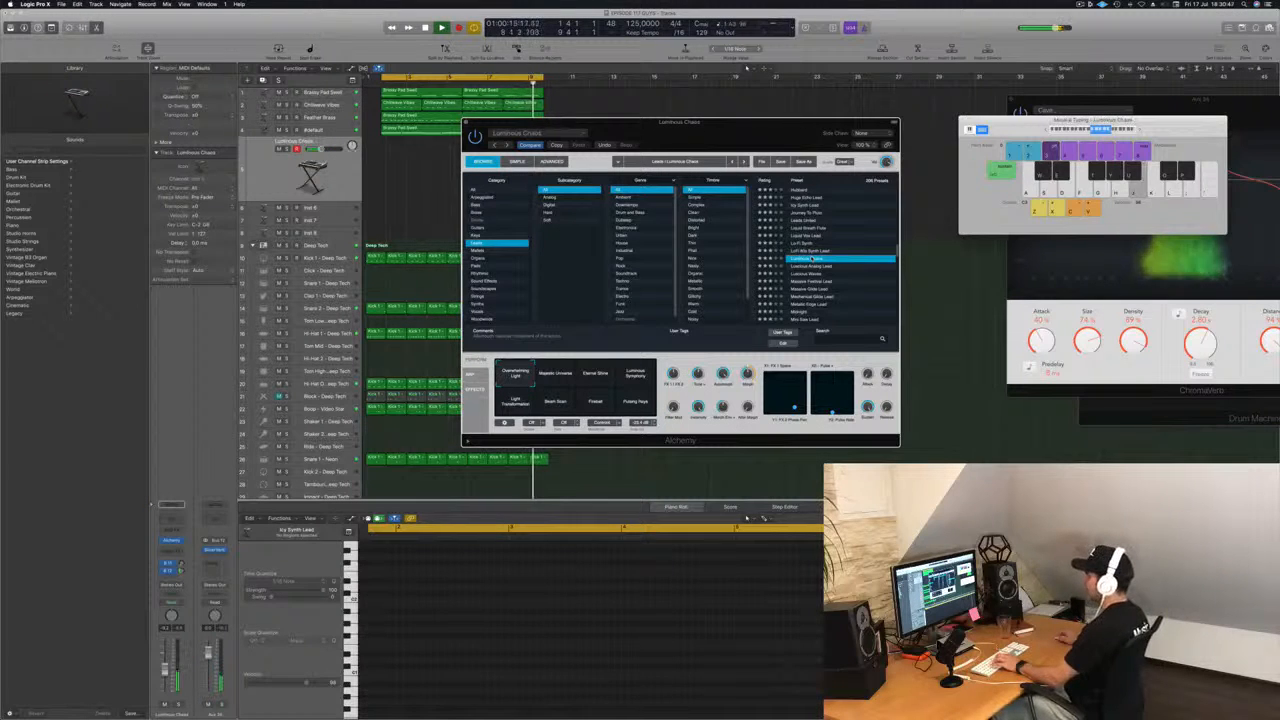
left_click(818, 266)
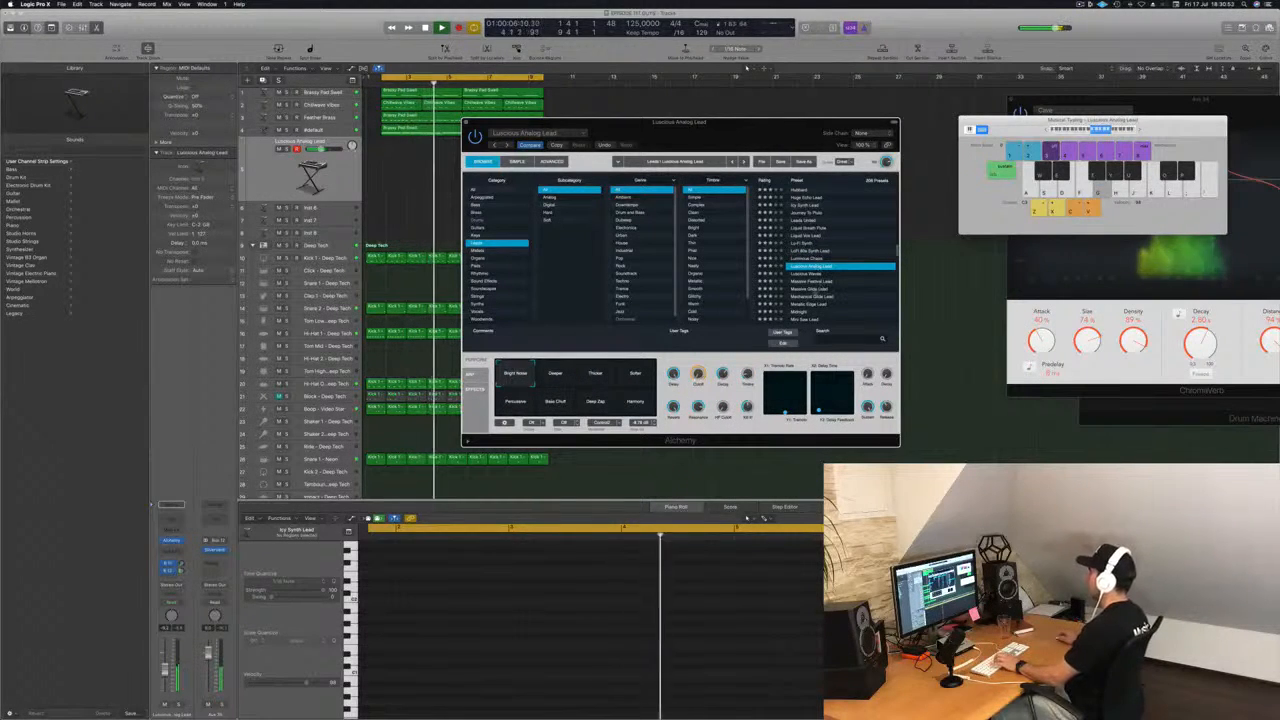
left_click(816, 289)
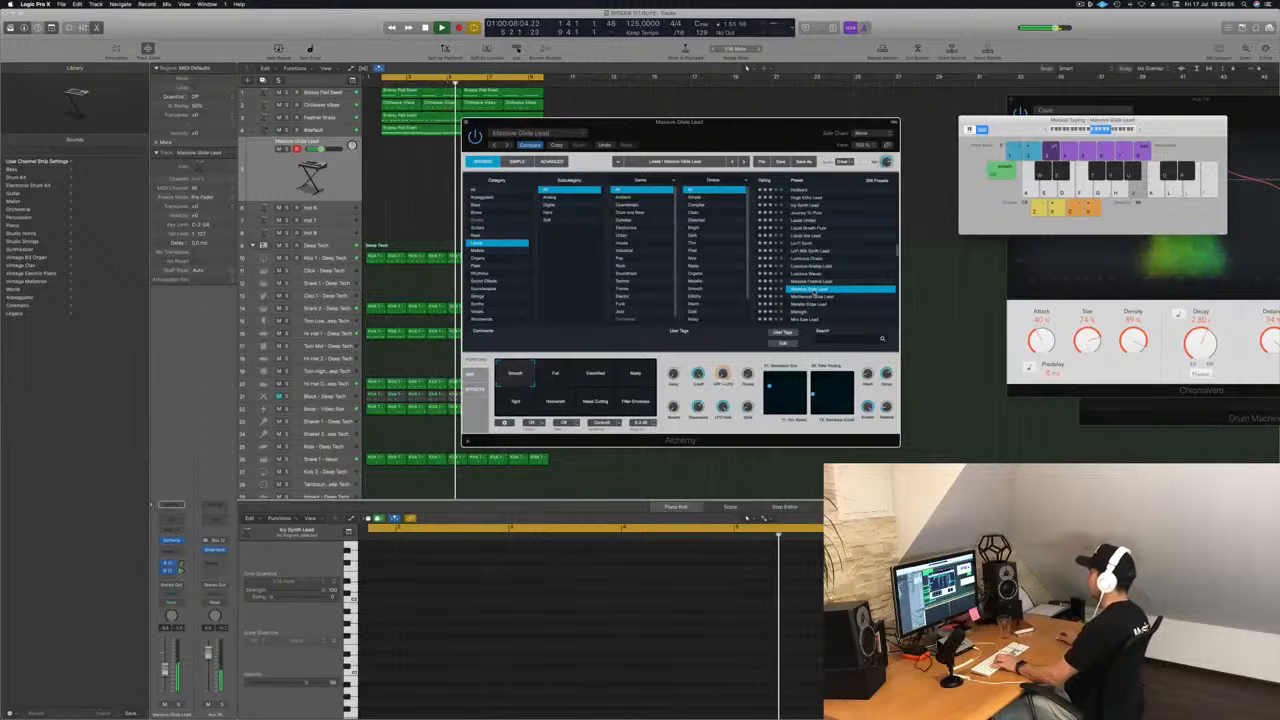
Raise the Bus 12 send slightly and settle on the Smooth variation of Massive Glide Lead after comparing its other variations.
left_click(554, 377)
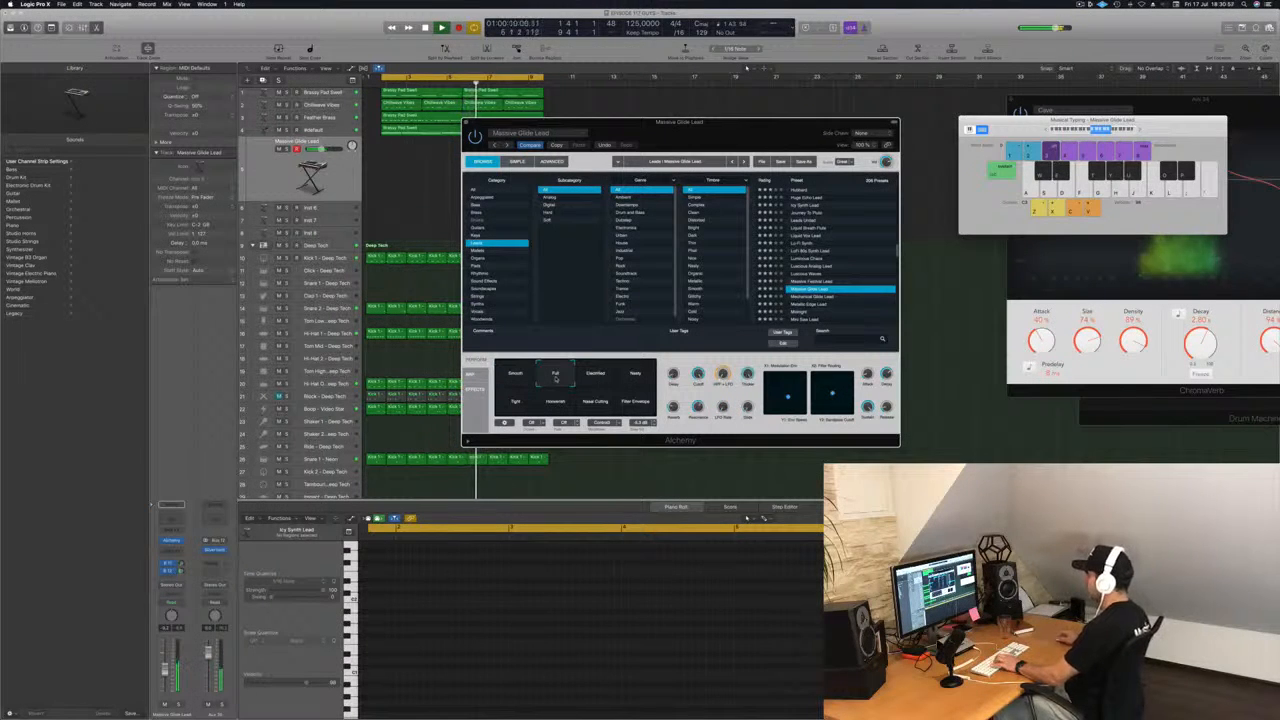
left_click(596, 379)
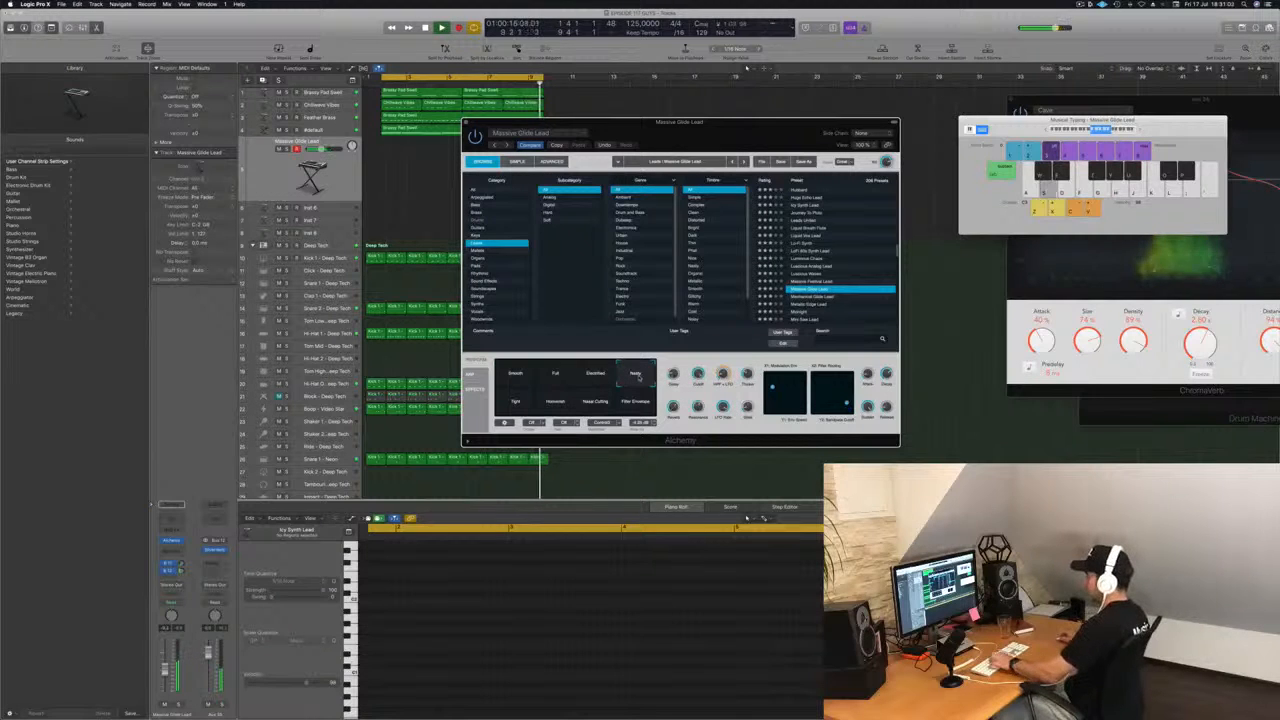
left_click(518, 401)
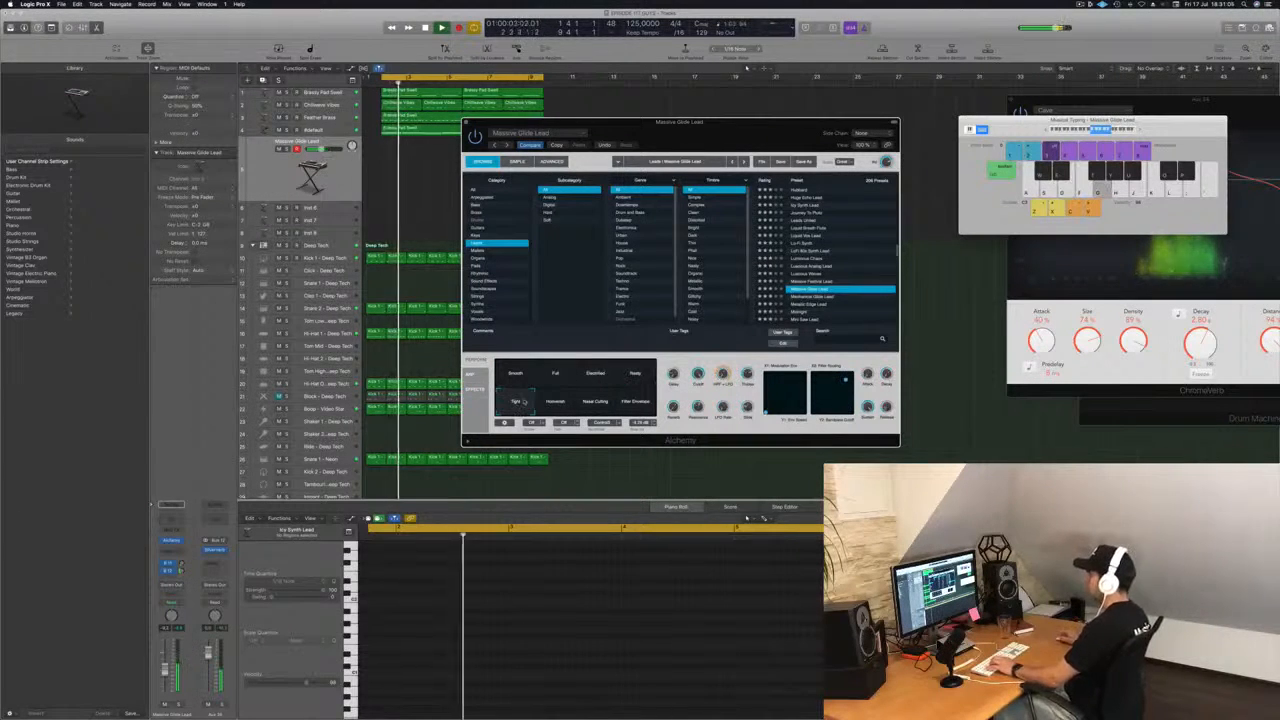
left_click_drag(181, 571, 188, 560)
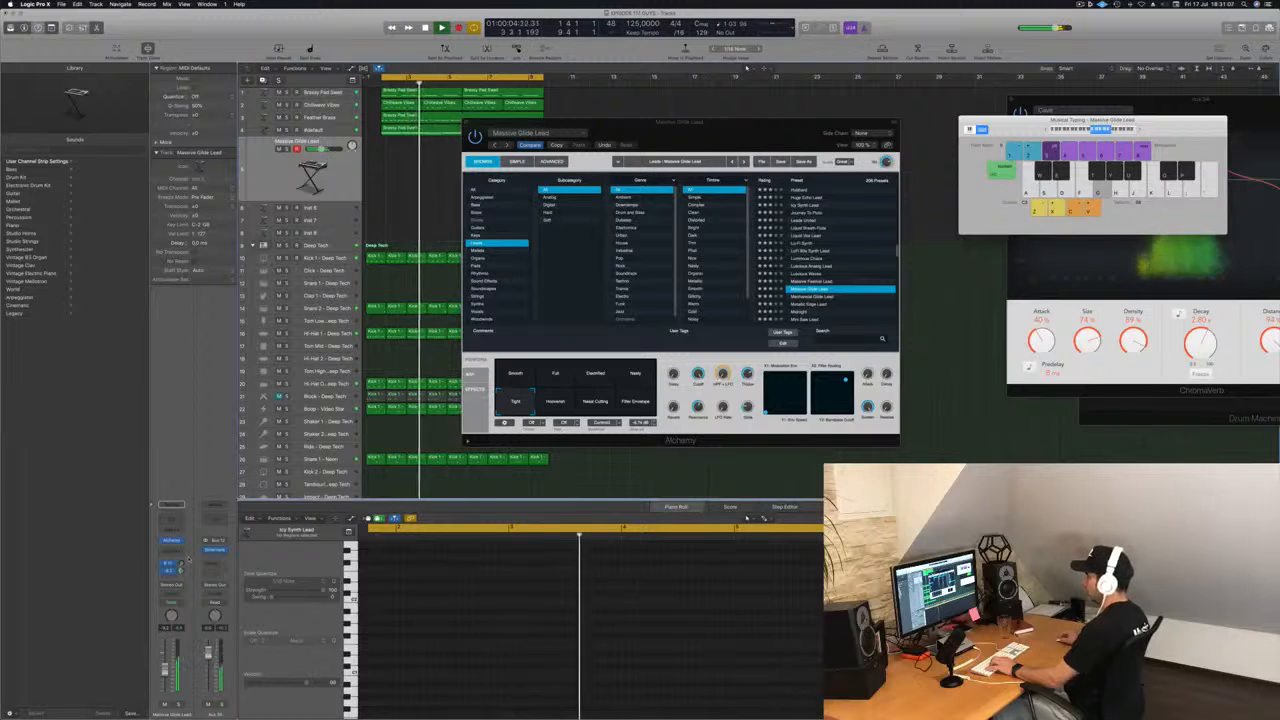
left_click(596, 400)
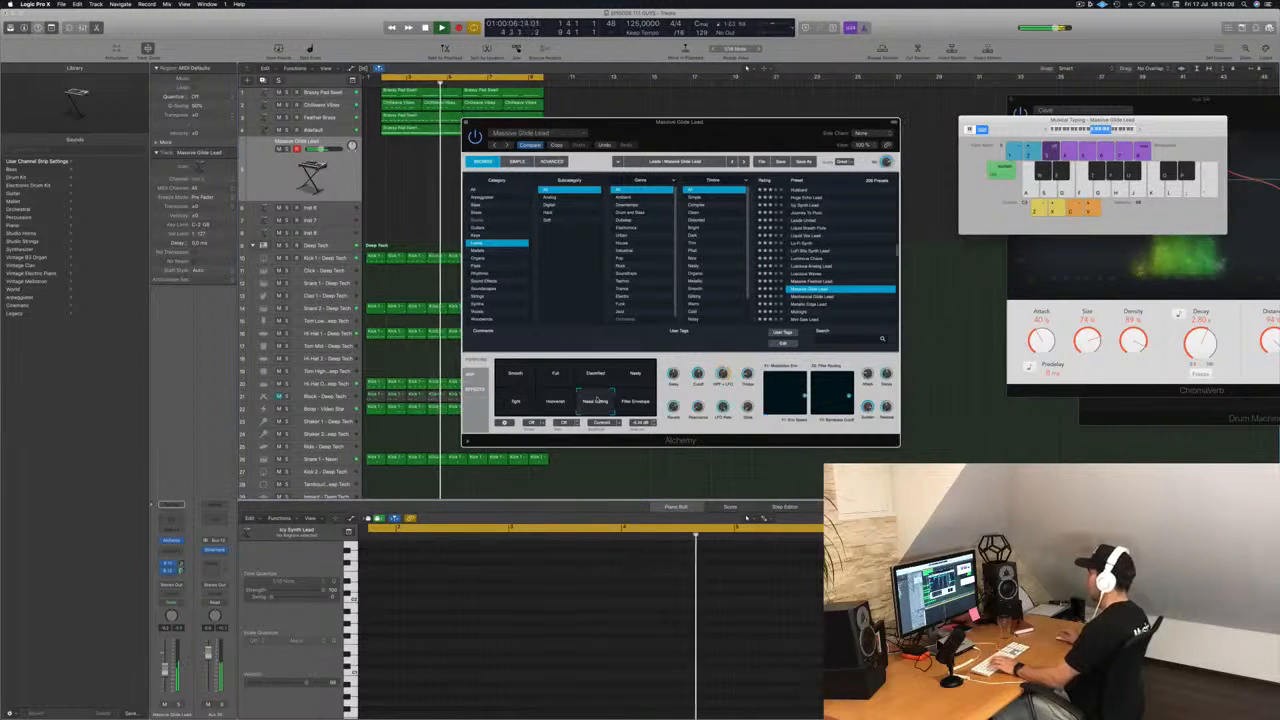
left_click(514, 374)
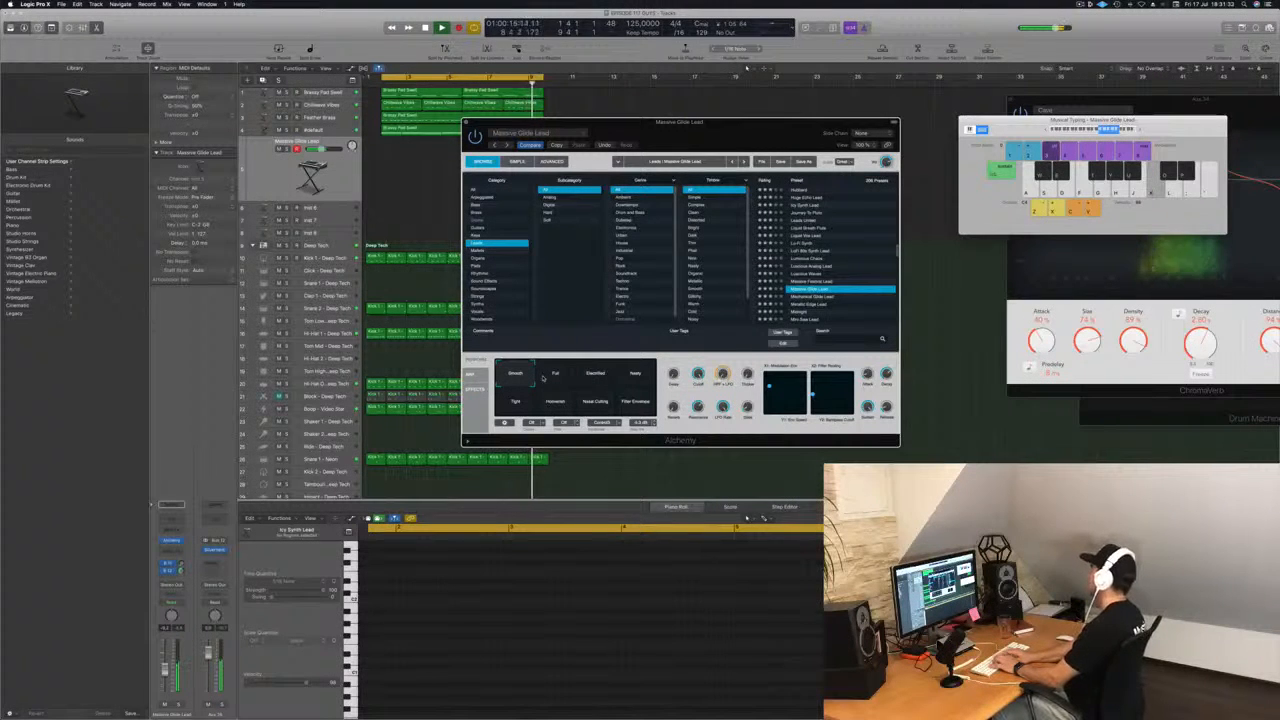
Record a lead melody over the loop with the Smooth variation of Massive Glide Lead, and play the take back.
key("r")
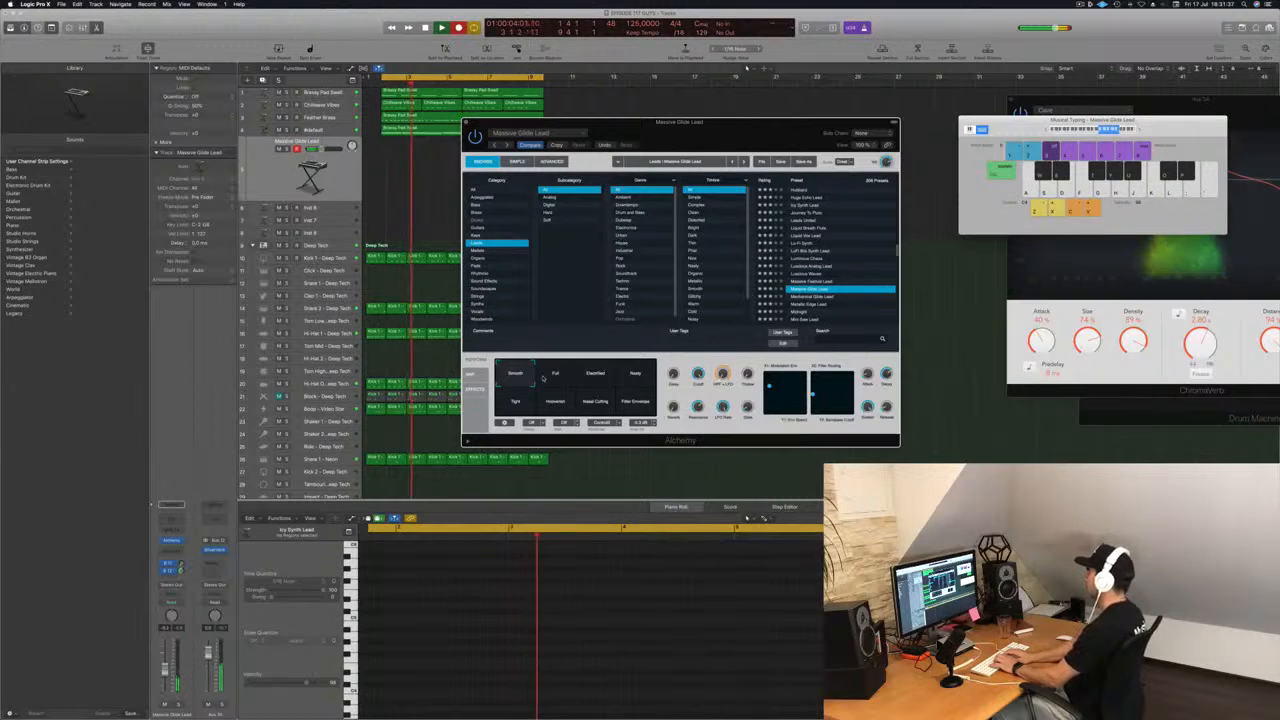
key("l")
key("k")
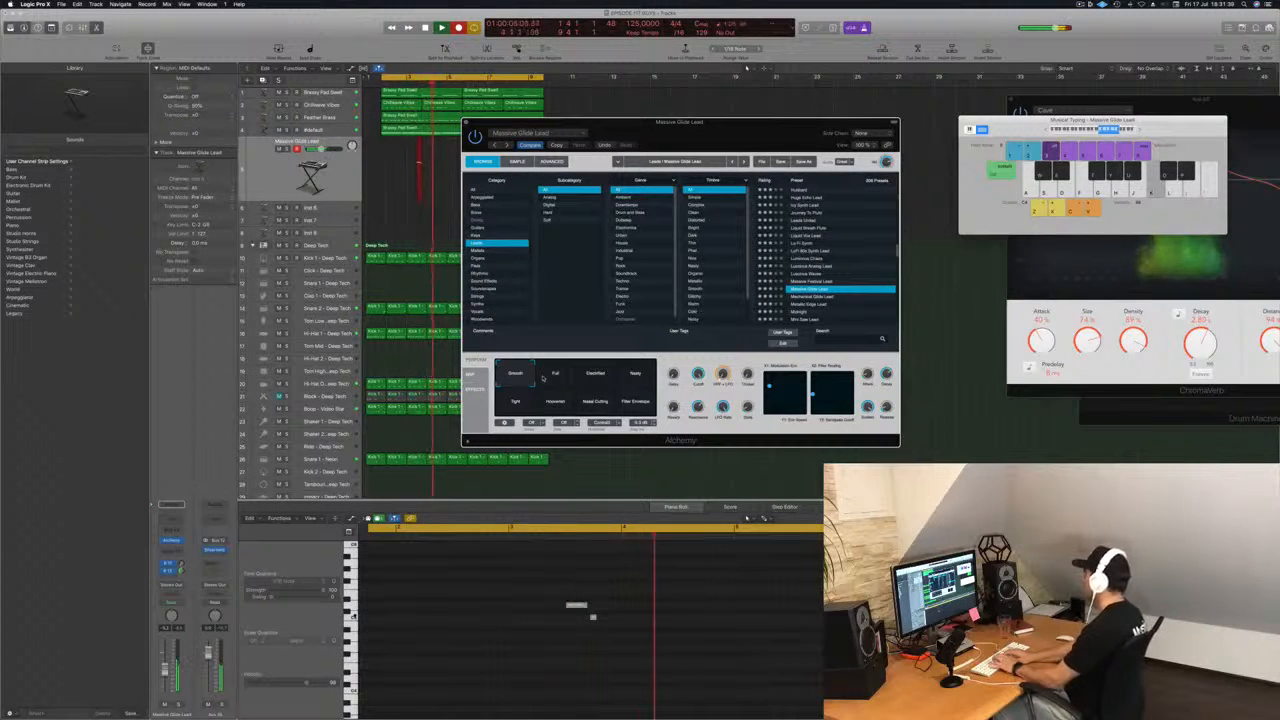
key("g")
key("h")
key("l")
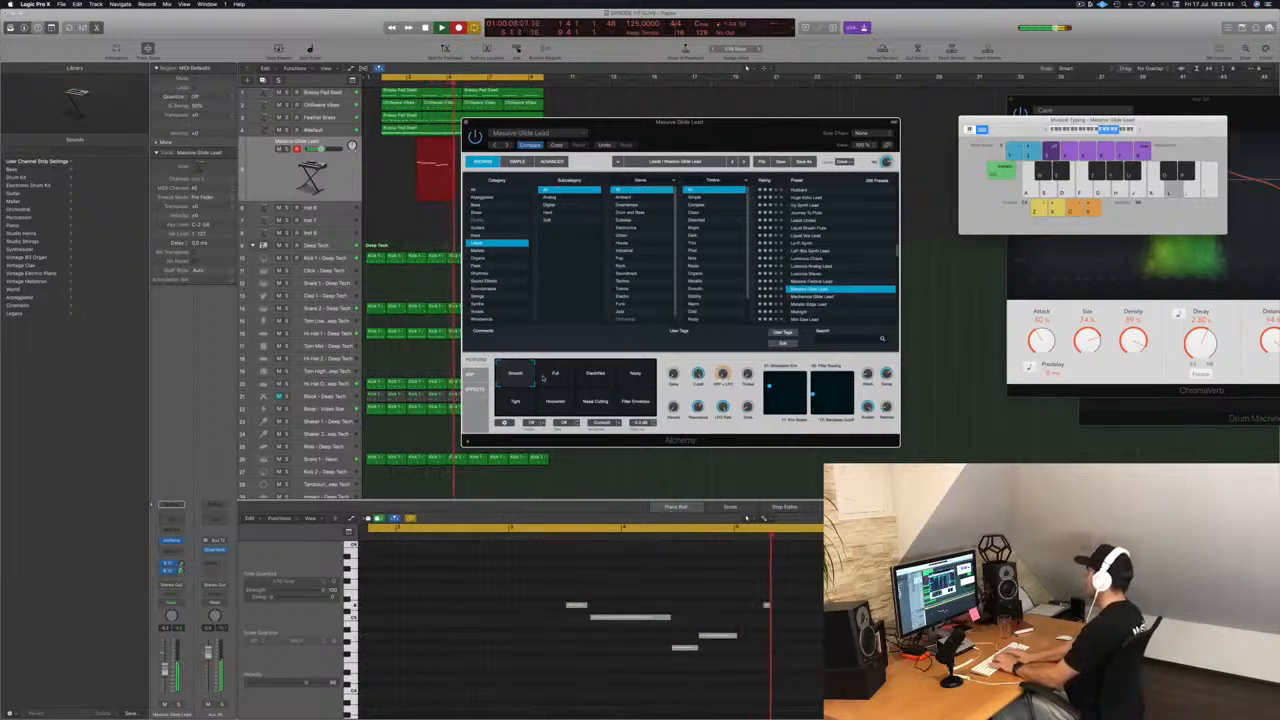
key("j")
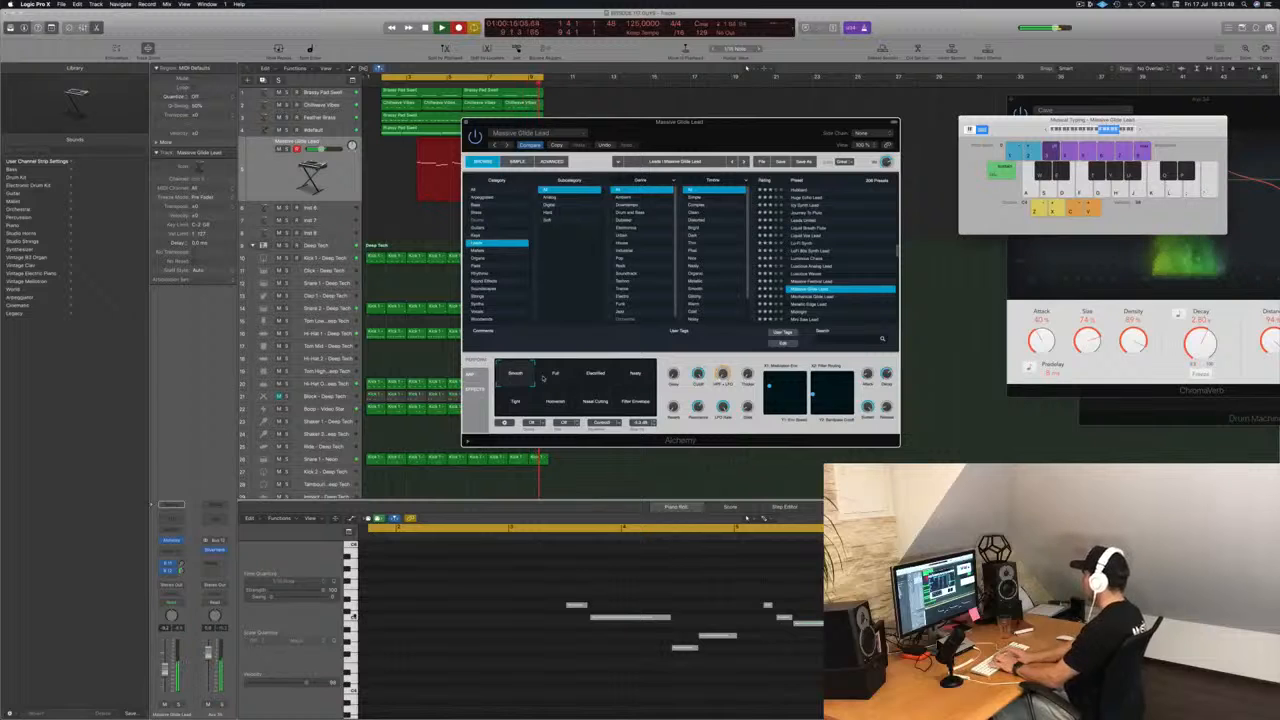
key("l")
key("g")
key("k")
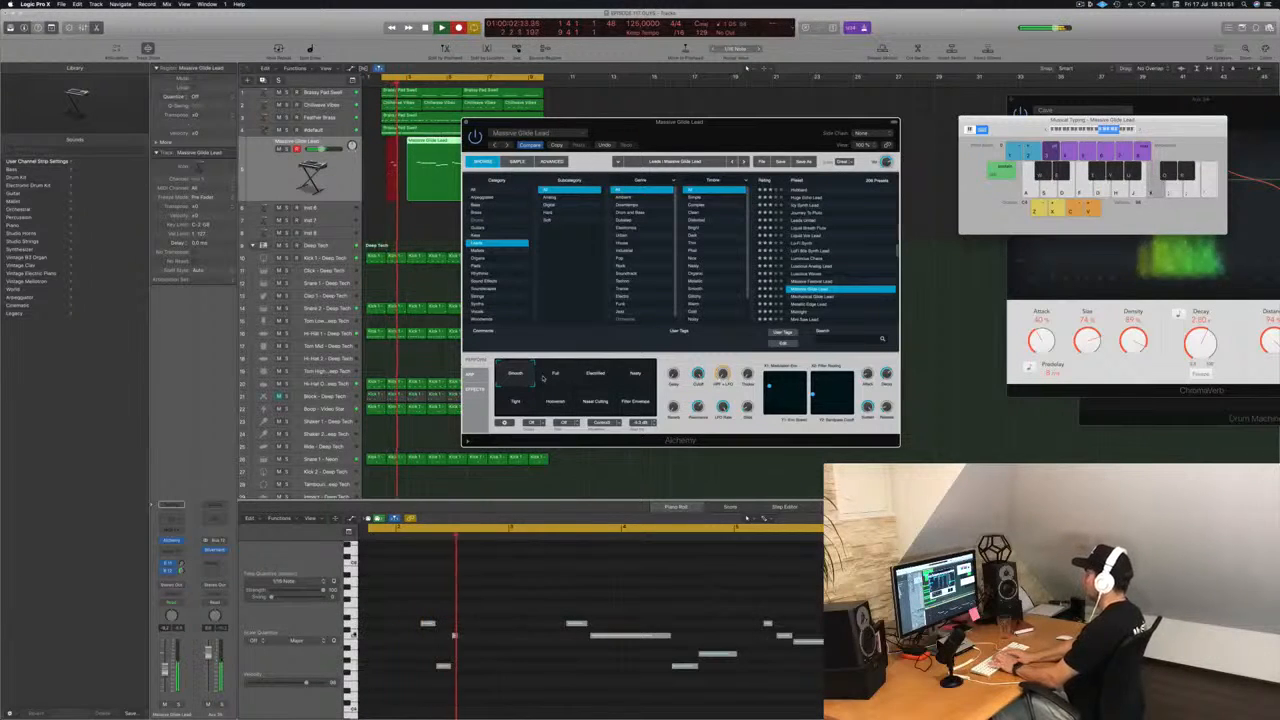
key("j")
key("l")
key("k")
key("j")
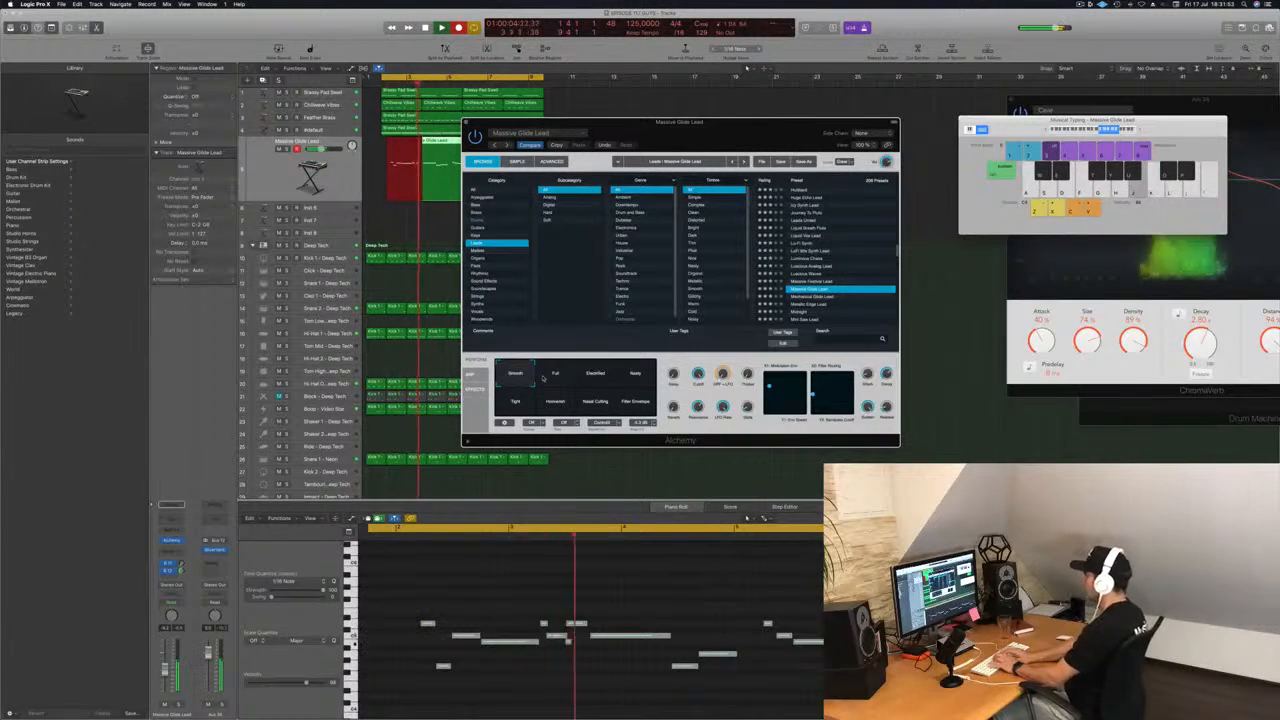
key("g")
key("space")
key("space")
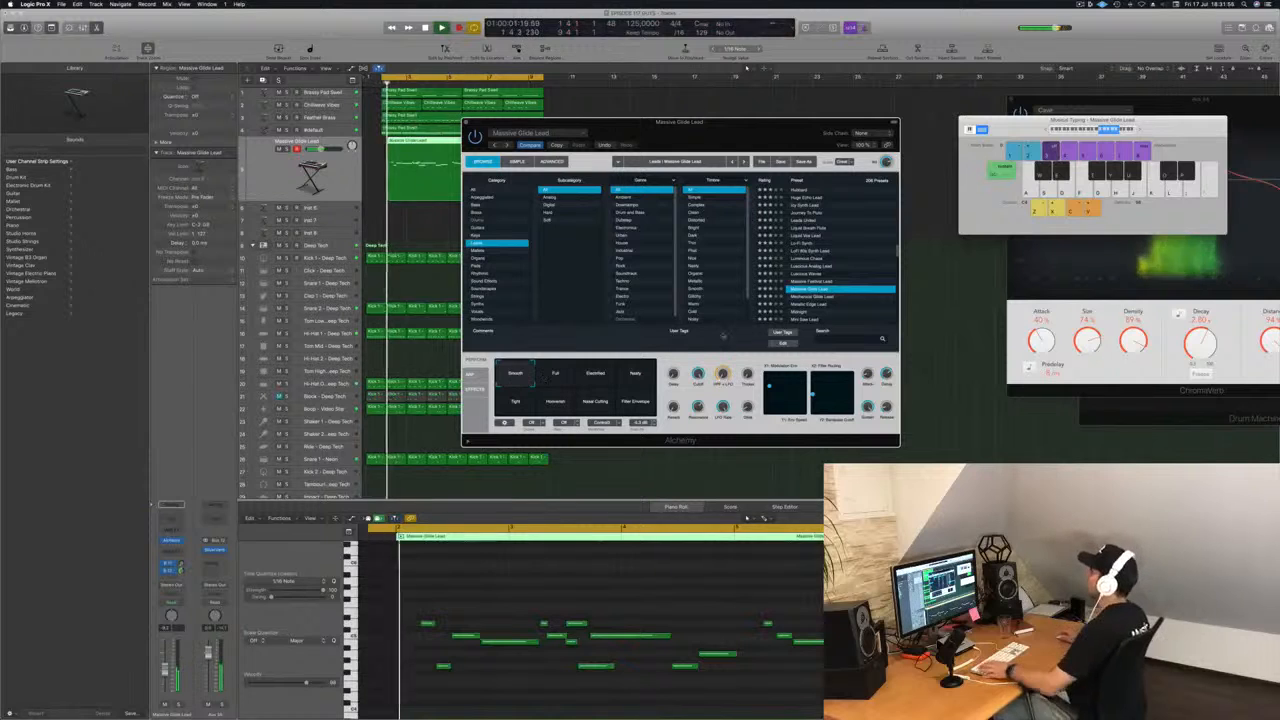
Move the Alchemy window clear of the arrangement and delete the recorded Massive Glide Lead region.
left_click_drag(610, 122, 844, 162)
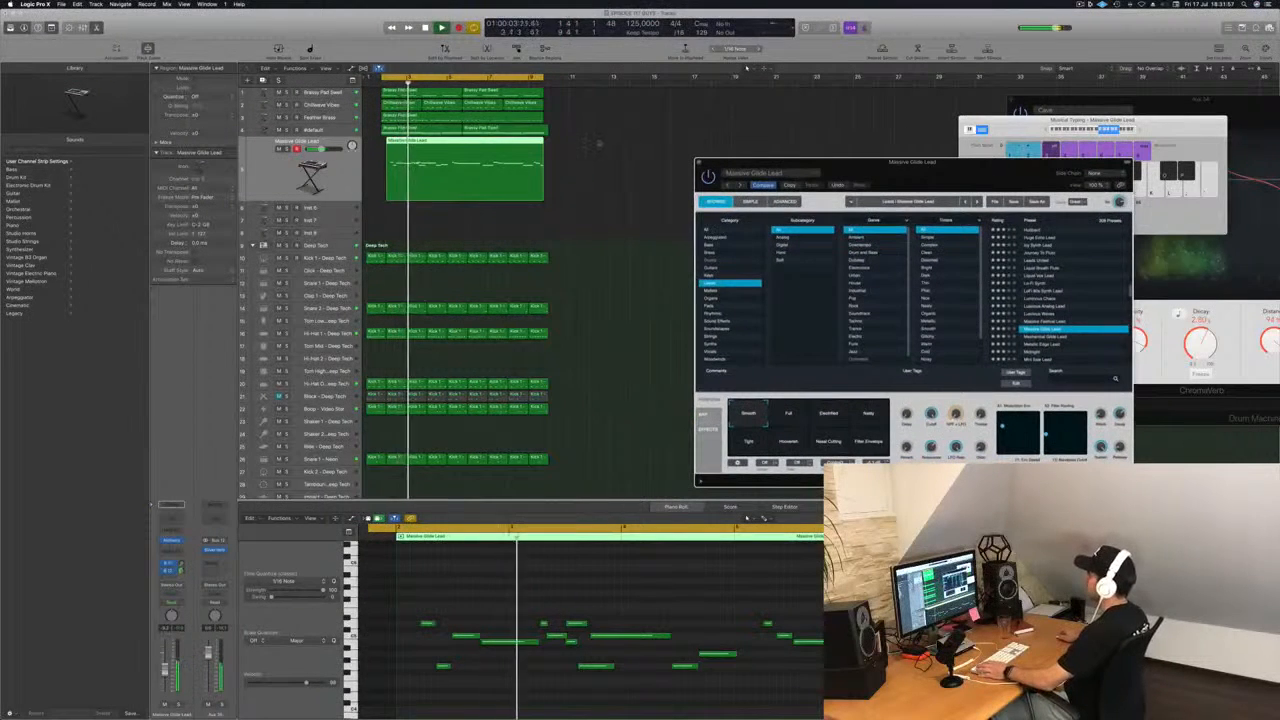
left_click(482, 175)
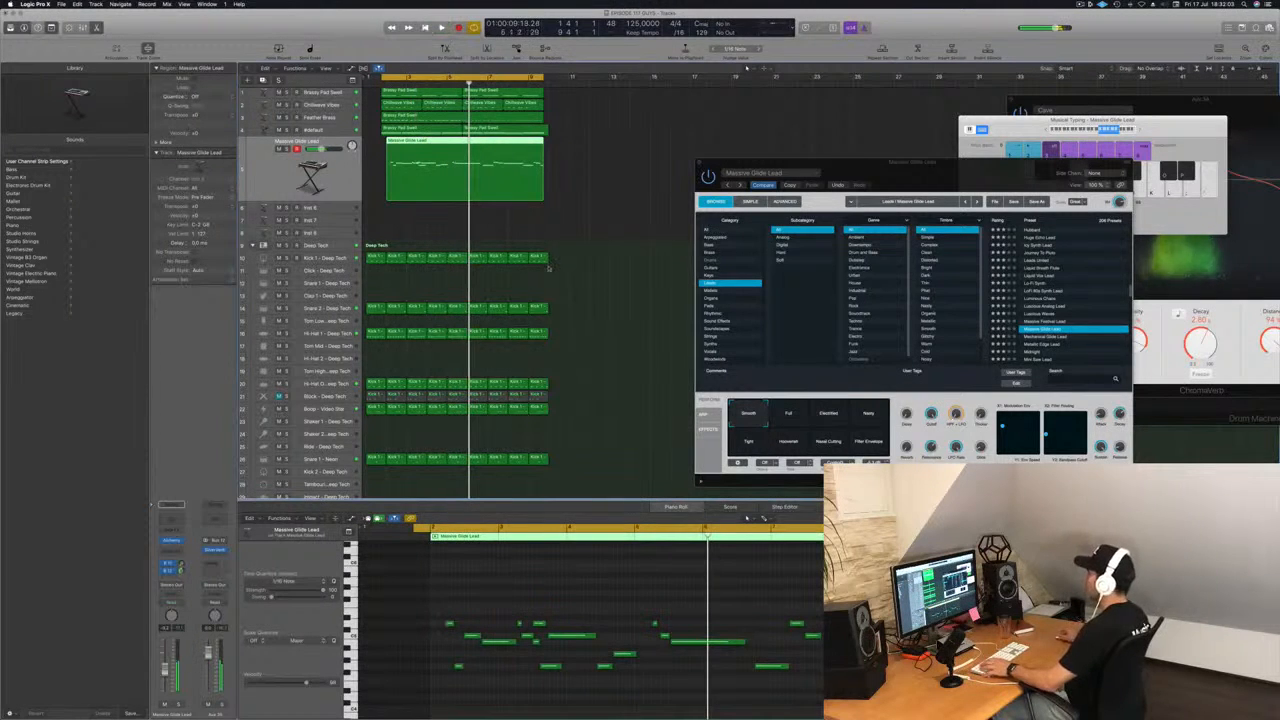
key("Delete")
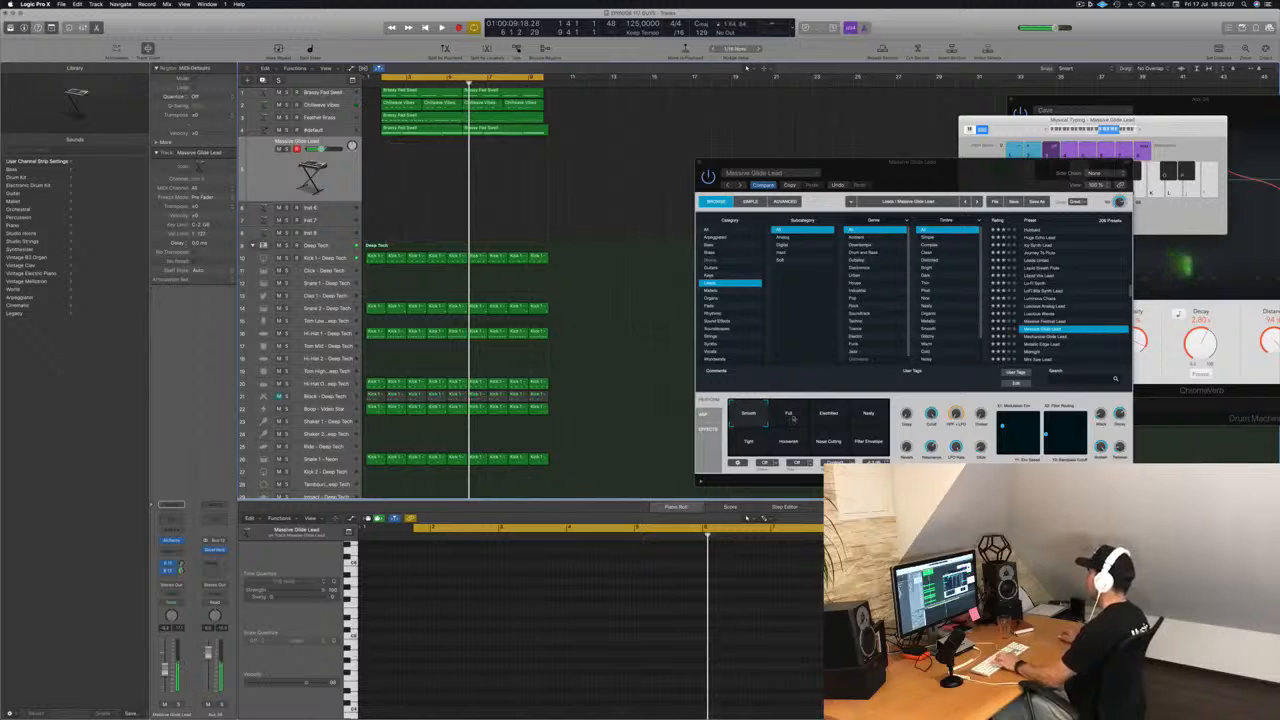
Compare the Full and Filter Envelope variations of Massive Glide Lead, return to Smooth, and start playback of the loop.
left_click(792, 417)
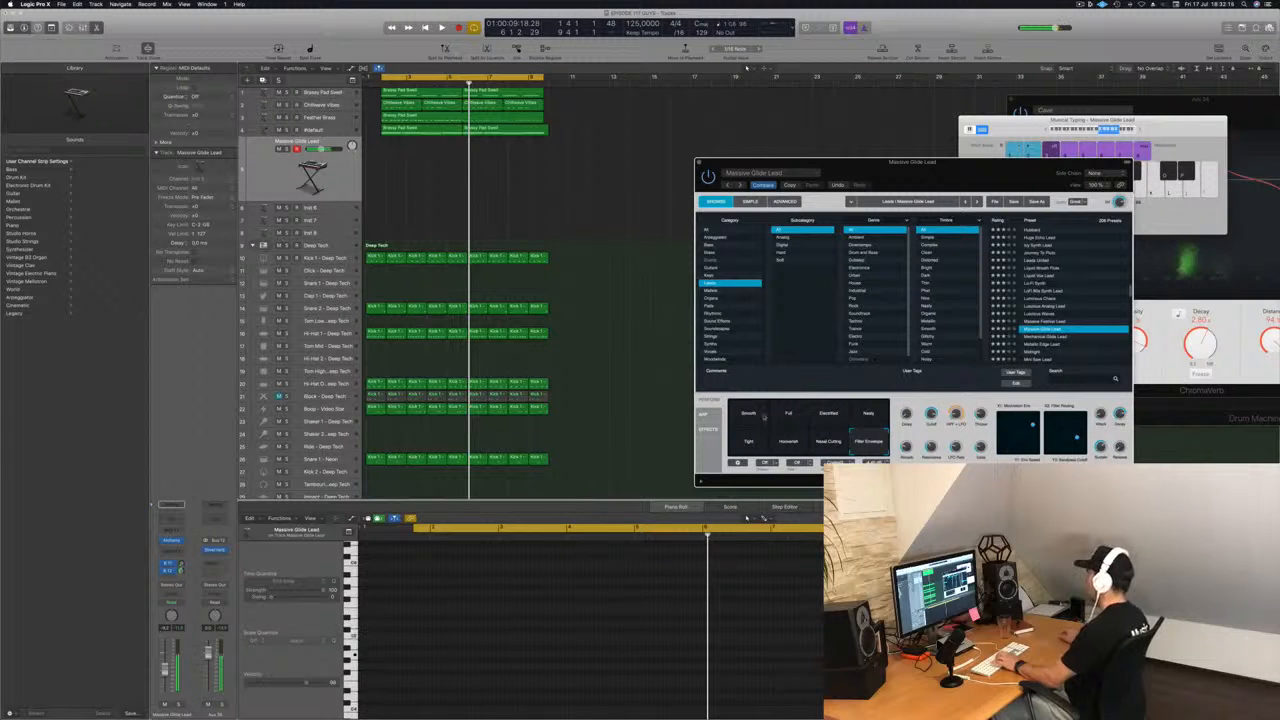
left_click(749, 418)
key("space")
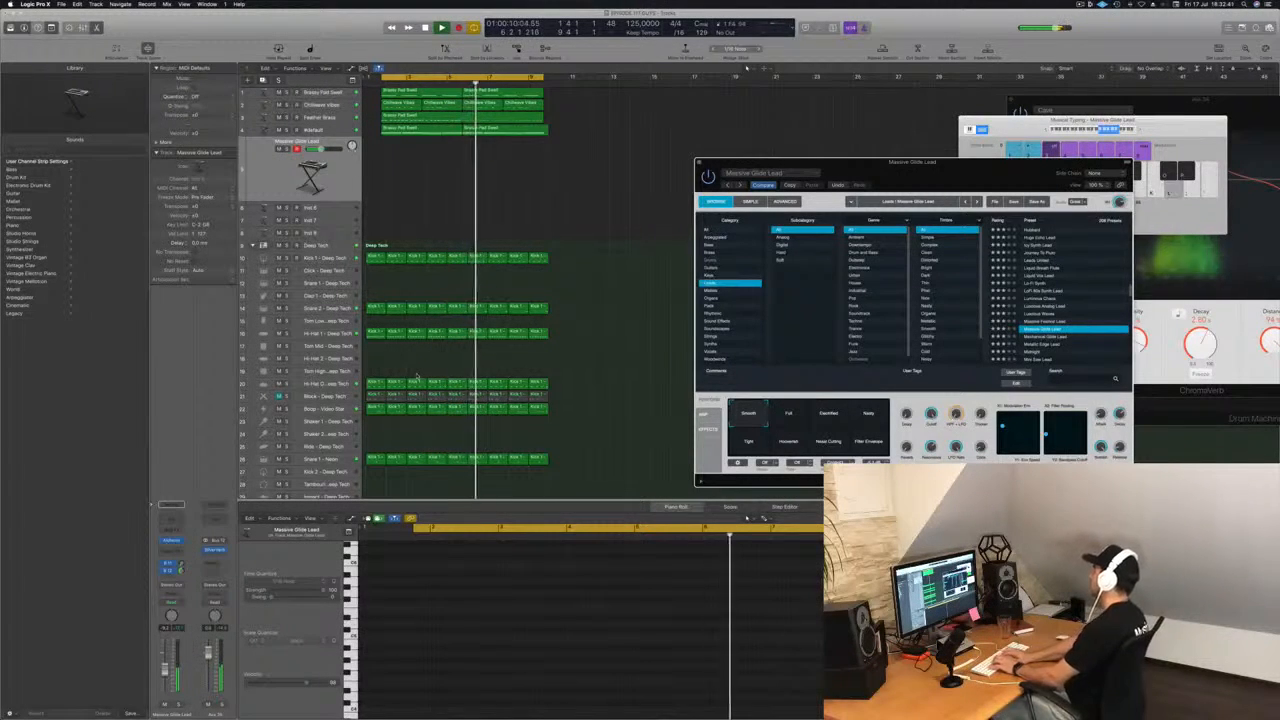
Audition the Mechanical Glide Lead, Metallic Edge Lead and Midnight presets, and load Mini Saw Lead.
key("Down")
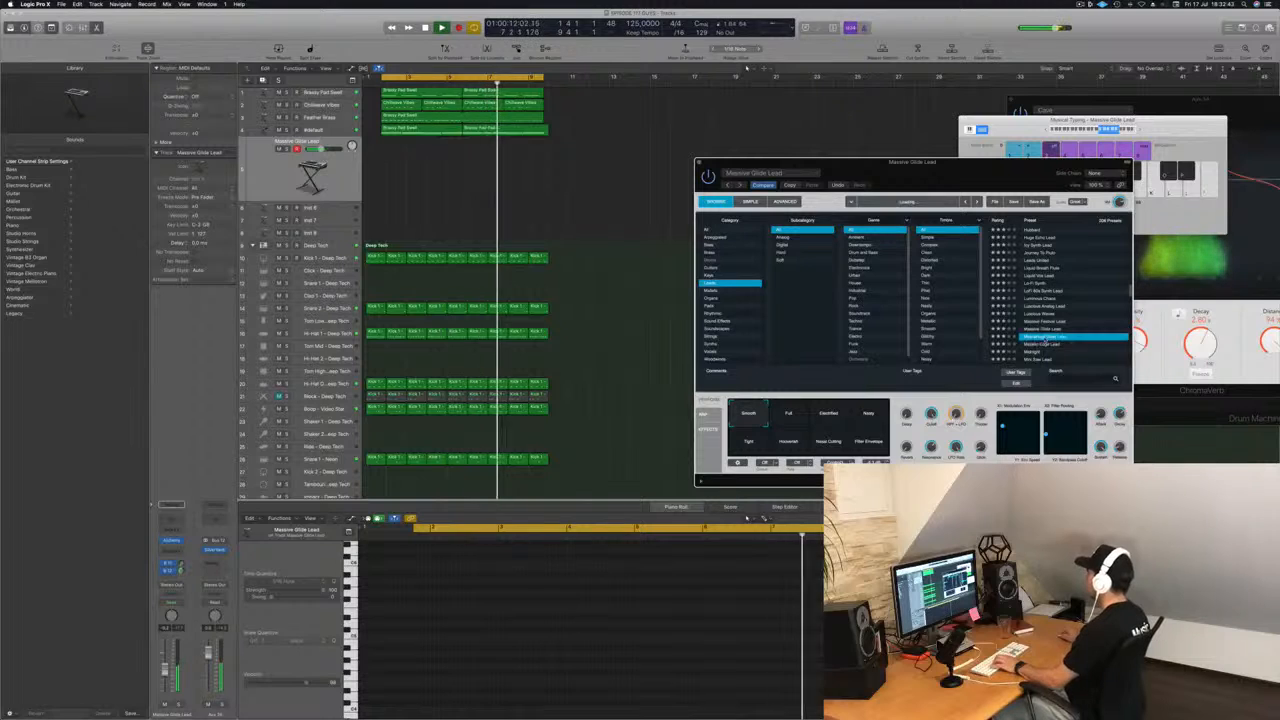
scroll(1084, 325, "down", 3)
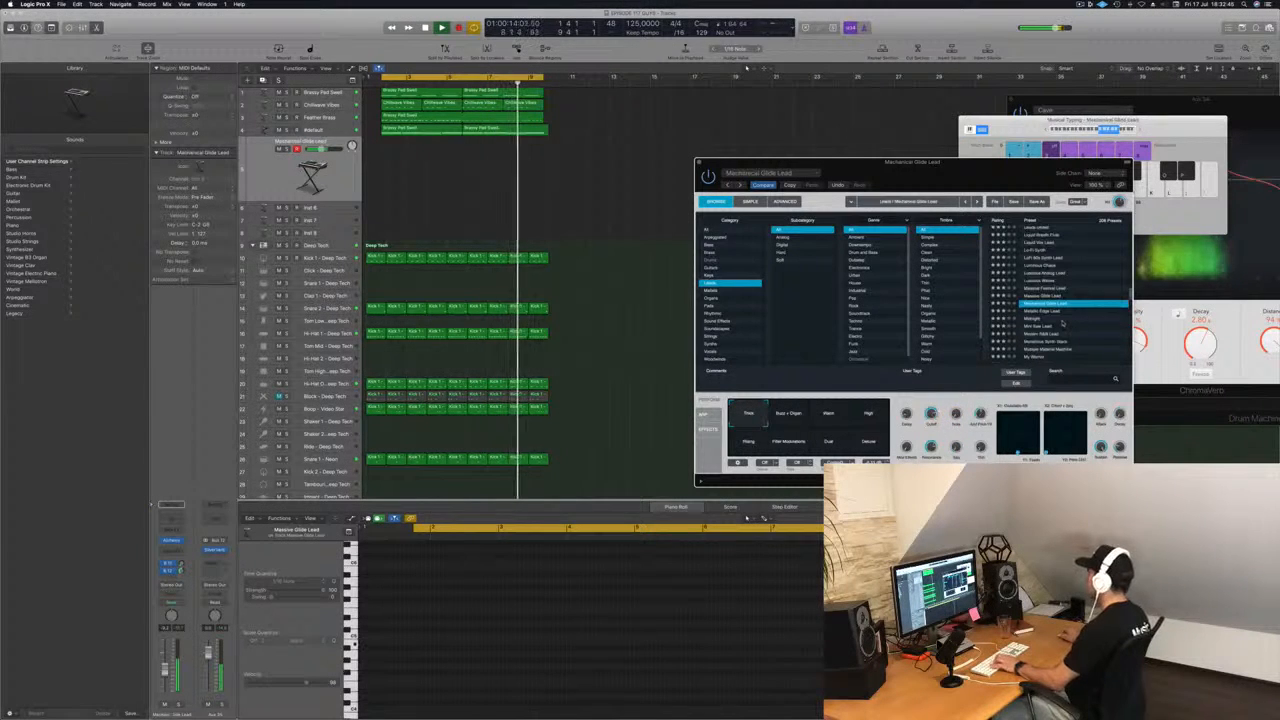
key("Down")
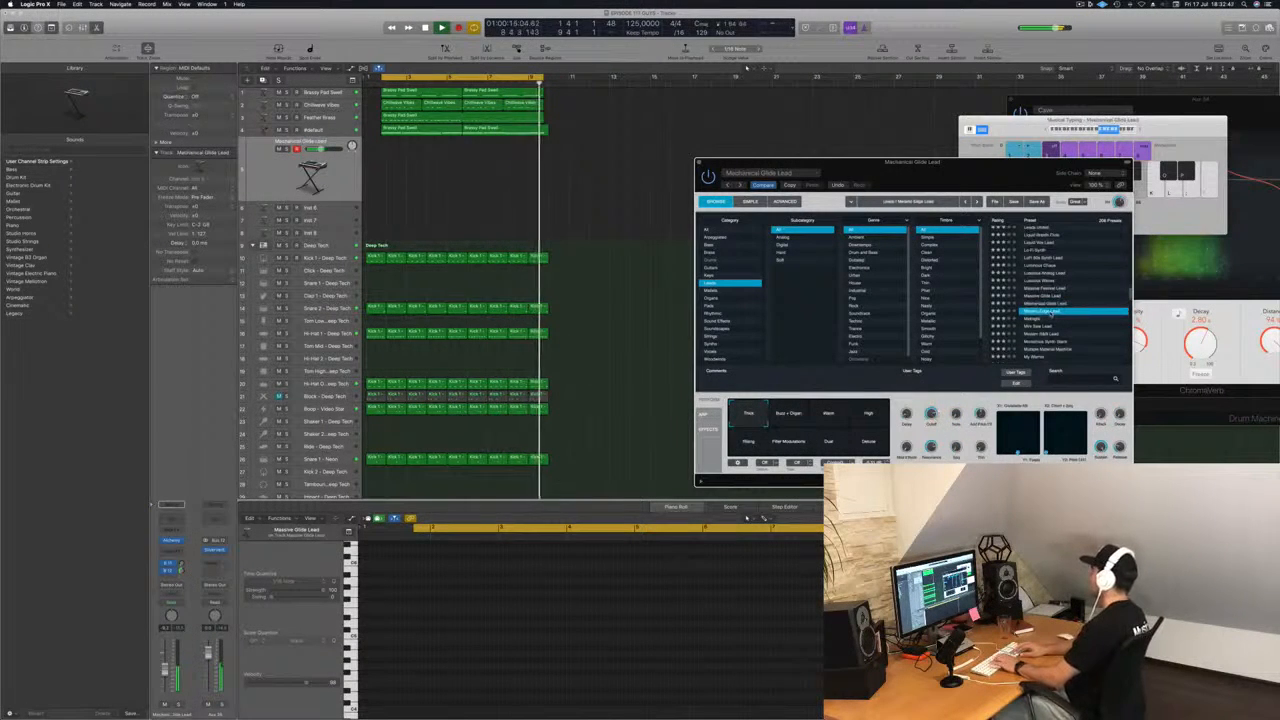
key("Down")
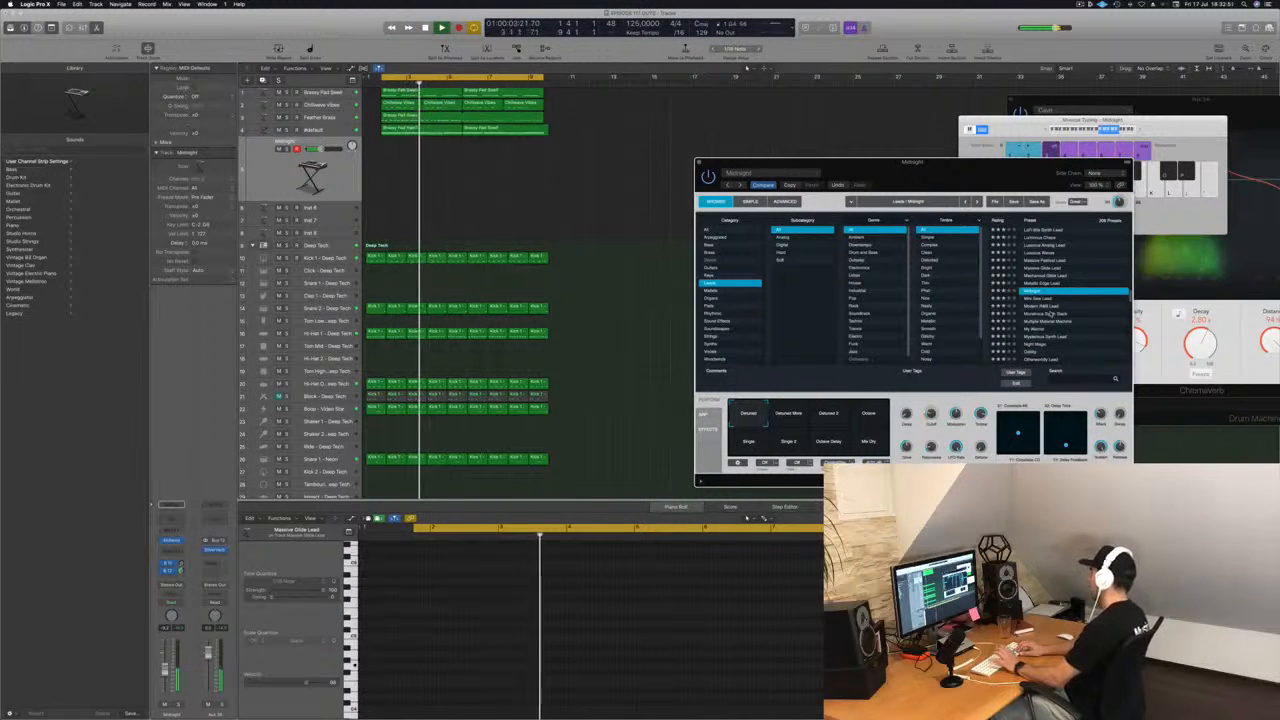
key("Down")
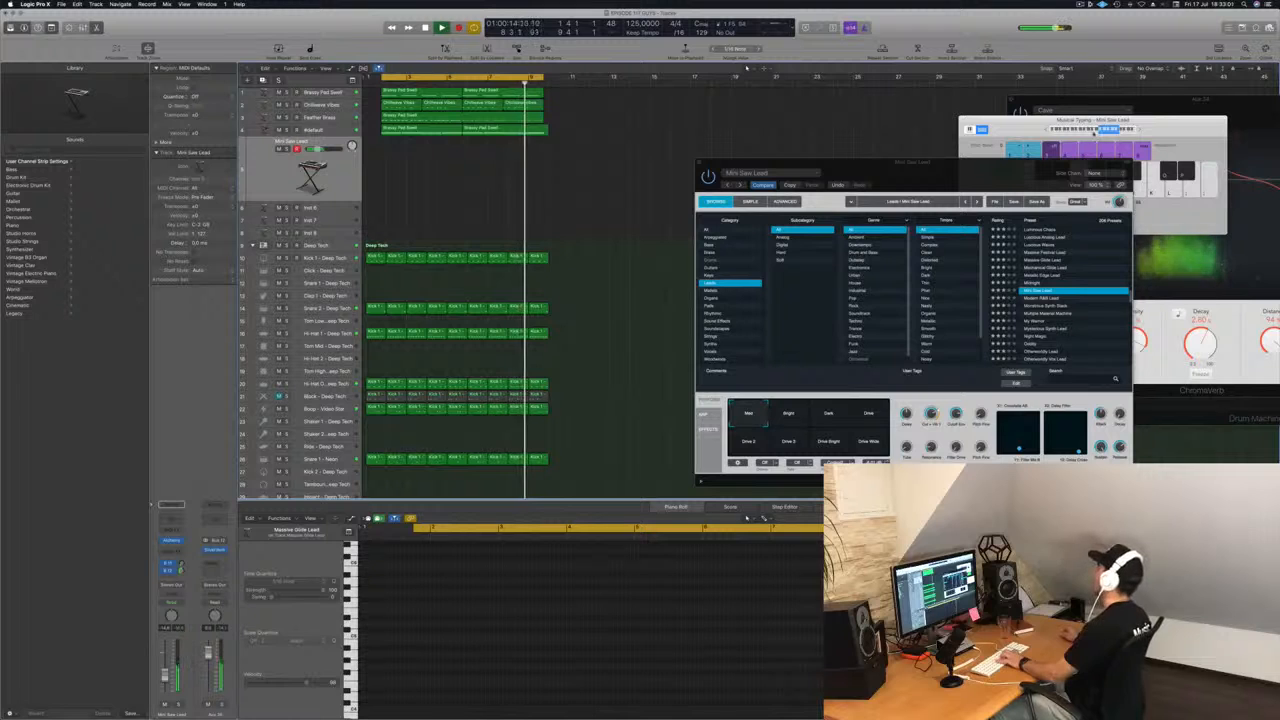
Record a pattern of short alternating high and low notes with Mini Saw Lead across the loop, and play it back.
left_click(1095, 130)
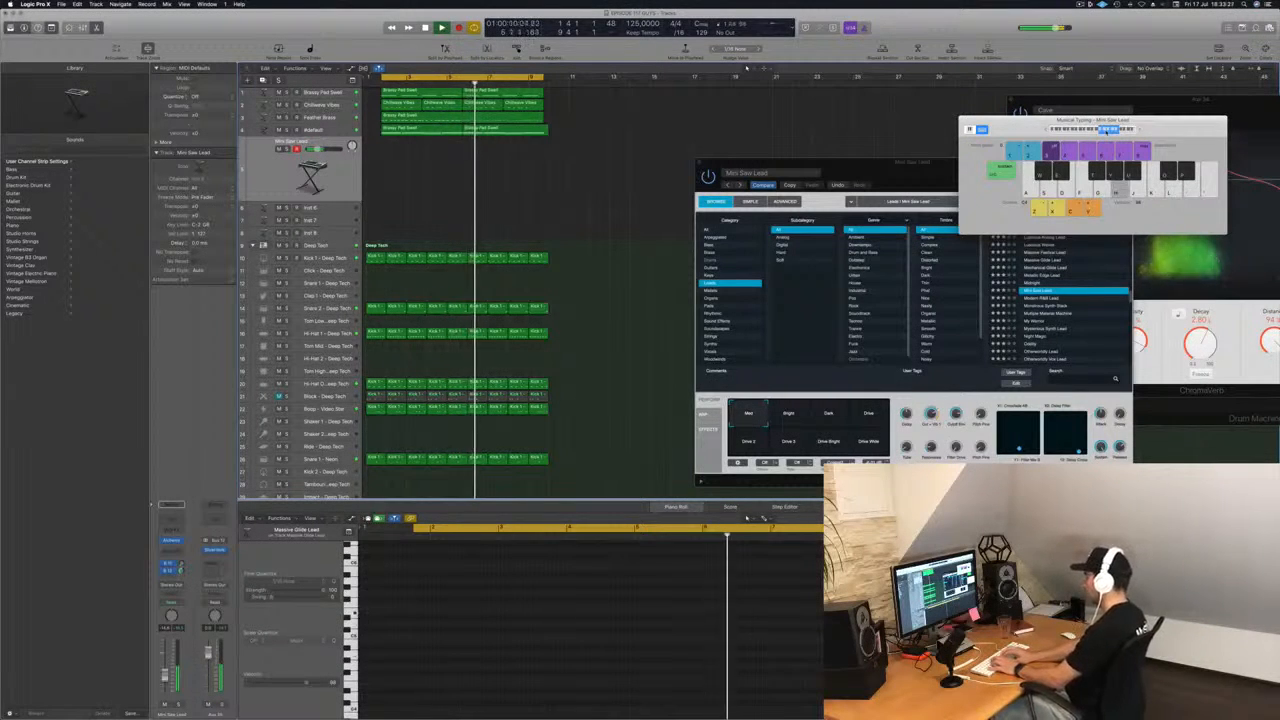
key("r")
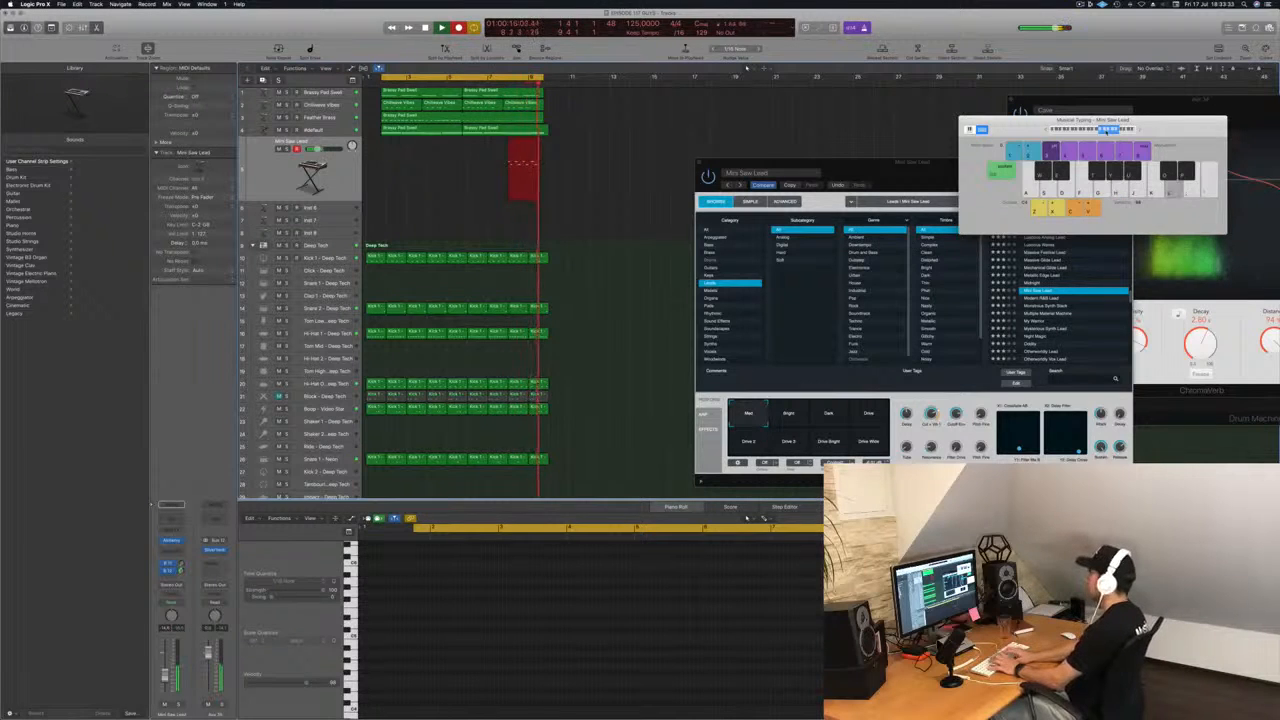
key("space")
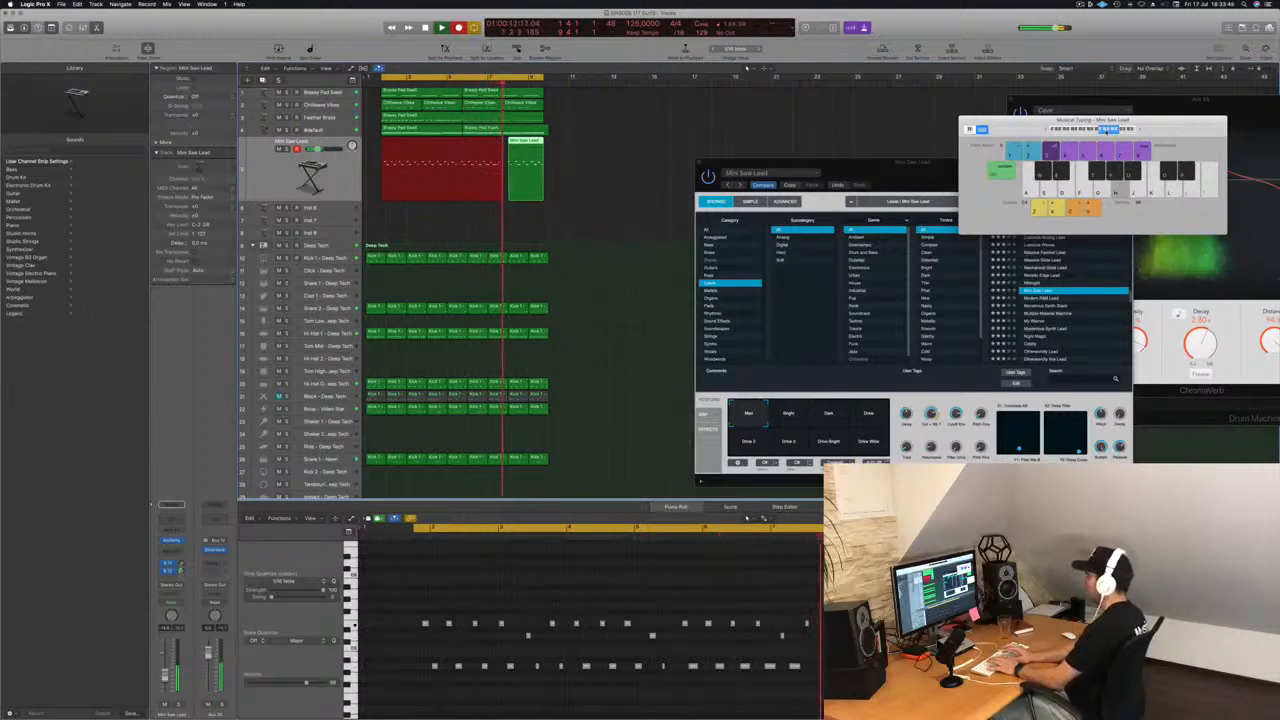
key("space")
key("space")
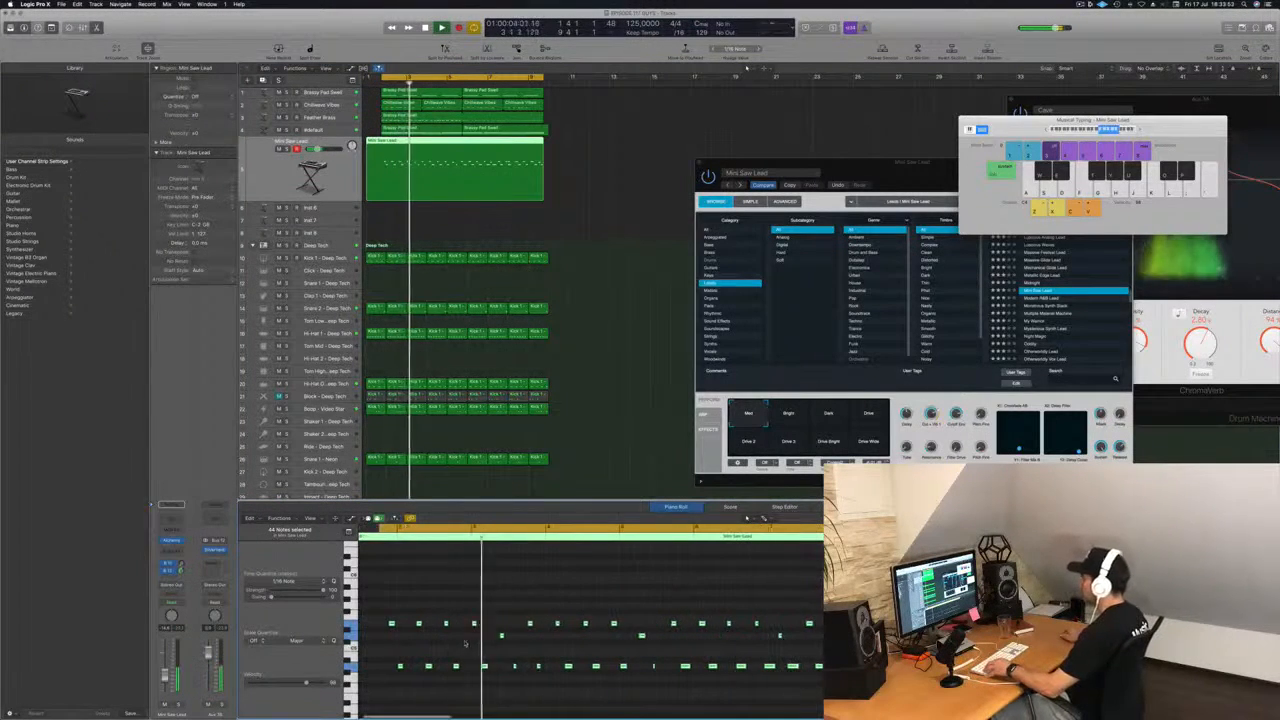
Play the Mini Saw Lead region repeatedly and examine the pitch and timing of its notes in the Piano Roll.
scroll(479, 642, "up", 3)
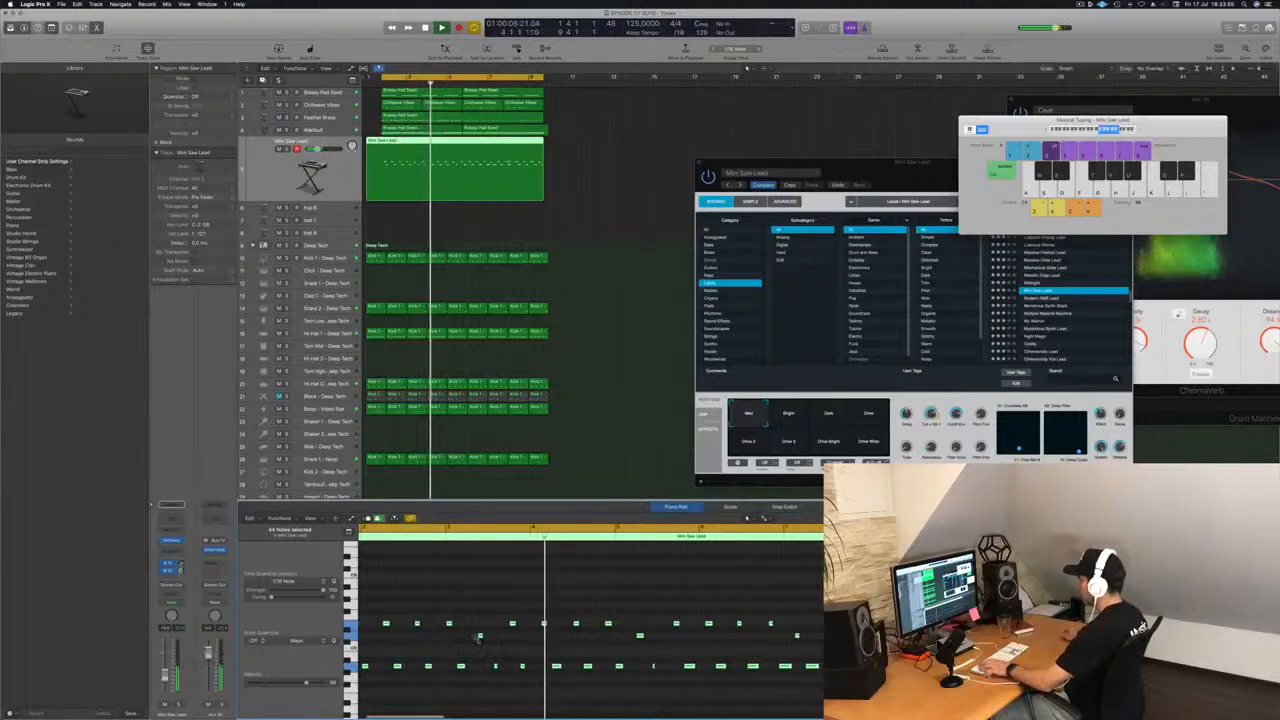
key("space")
key("space")
scroll(502, 641, "up", 2)
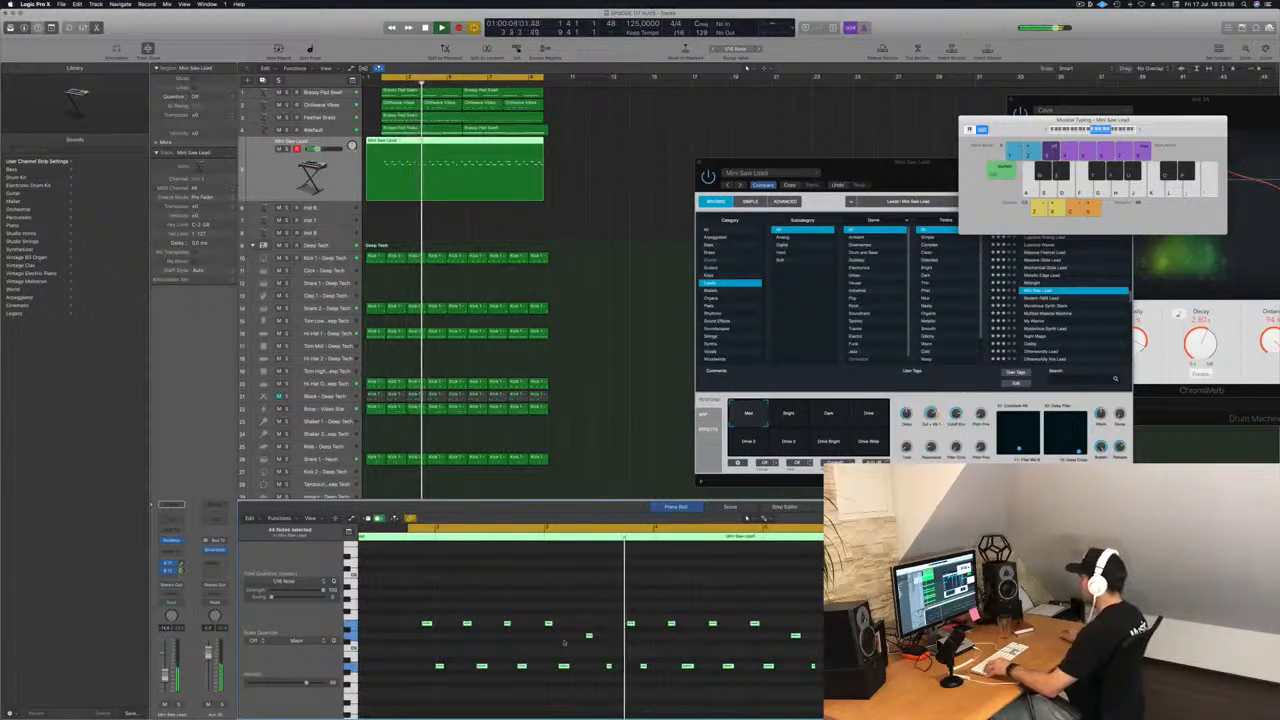
key("space")
key("space")
scroll(598, 648, "up", 3)
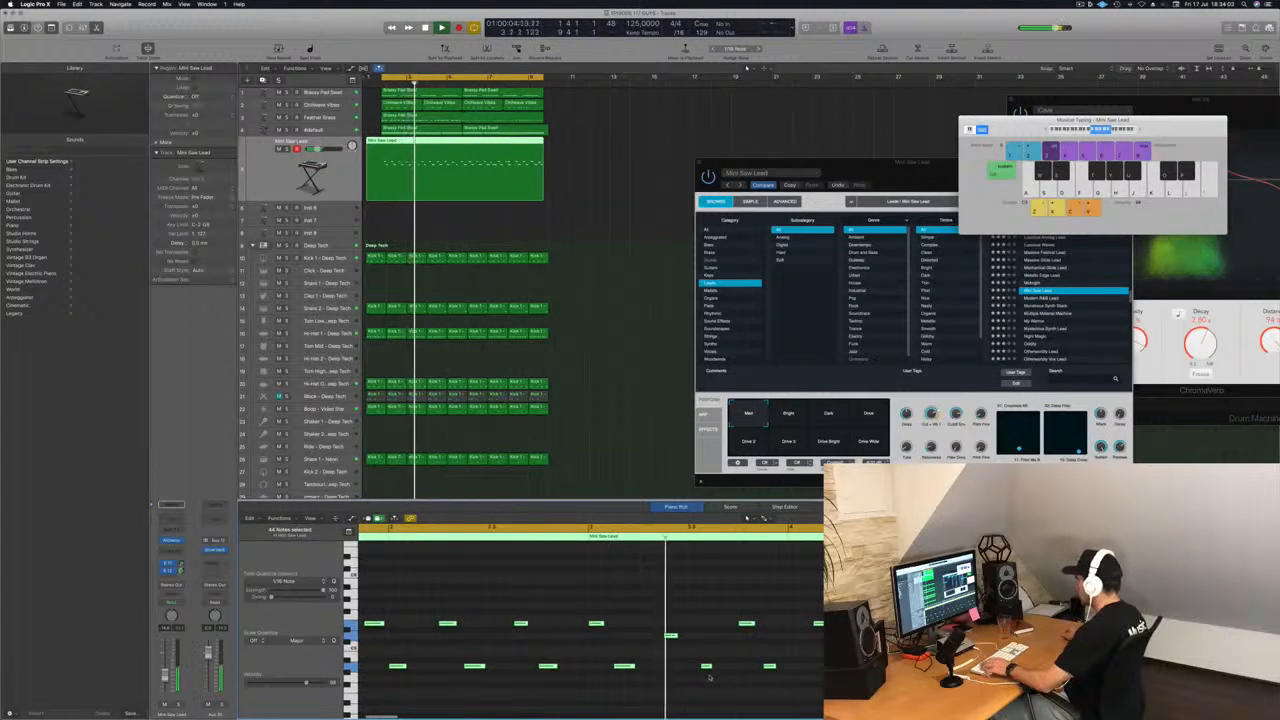
key("space")
key("space")
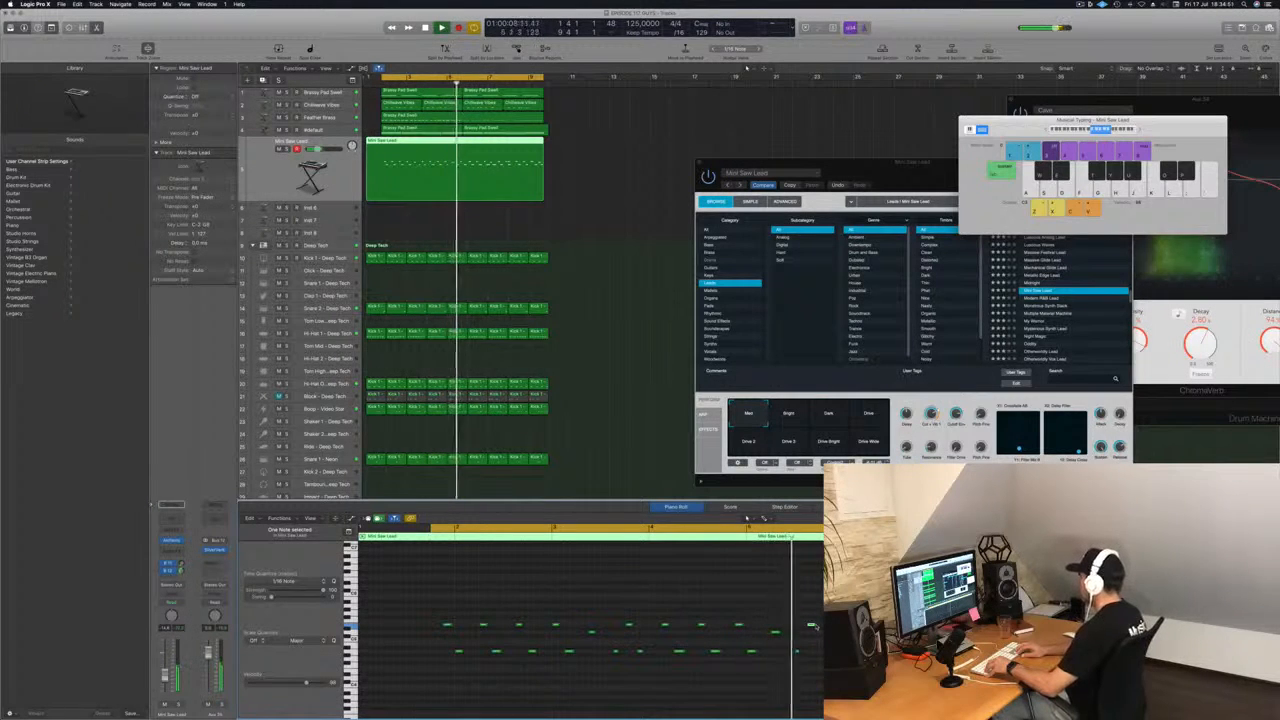
key("space")
key("space")
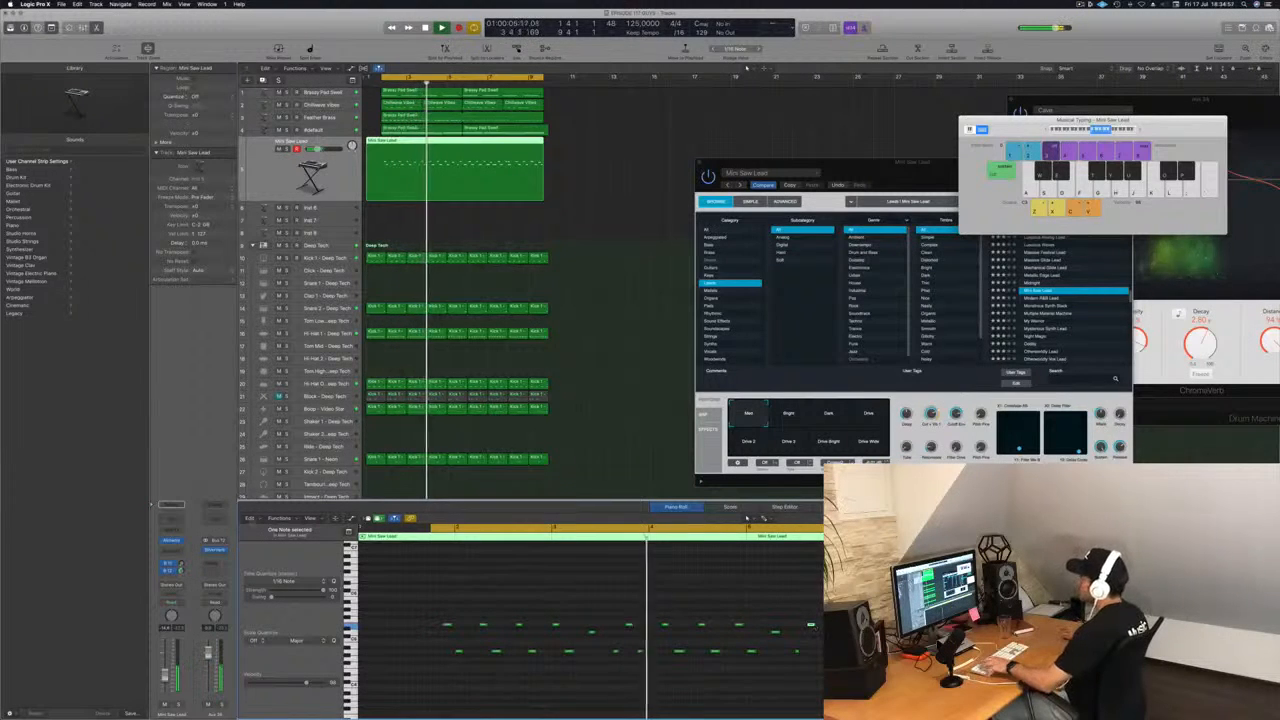
key("space")
key("space")
Split the Mini Saw Lead region at the start of the cycle range and delete the piece before it.
scroll(381, 143, "right", 1)
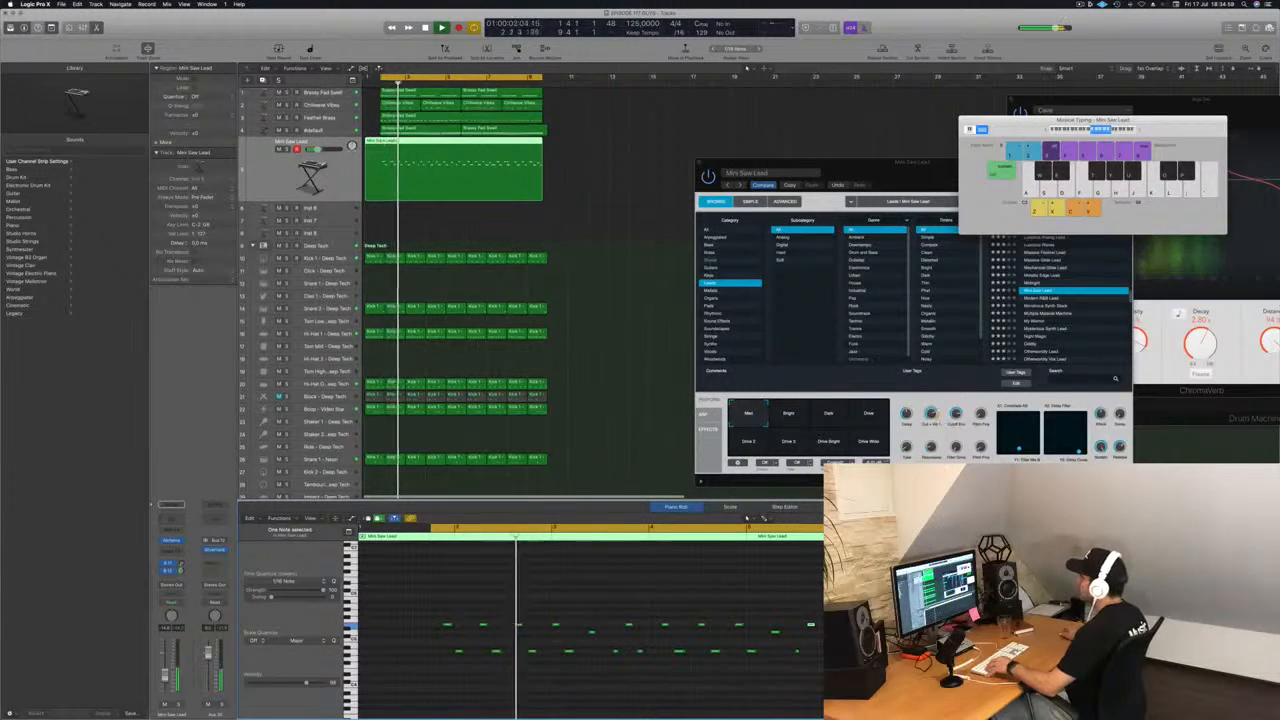
double_click(381, 143, "super")
left_click(376, 142)
key("Delete")
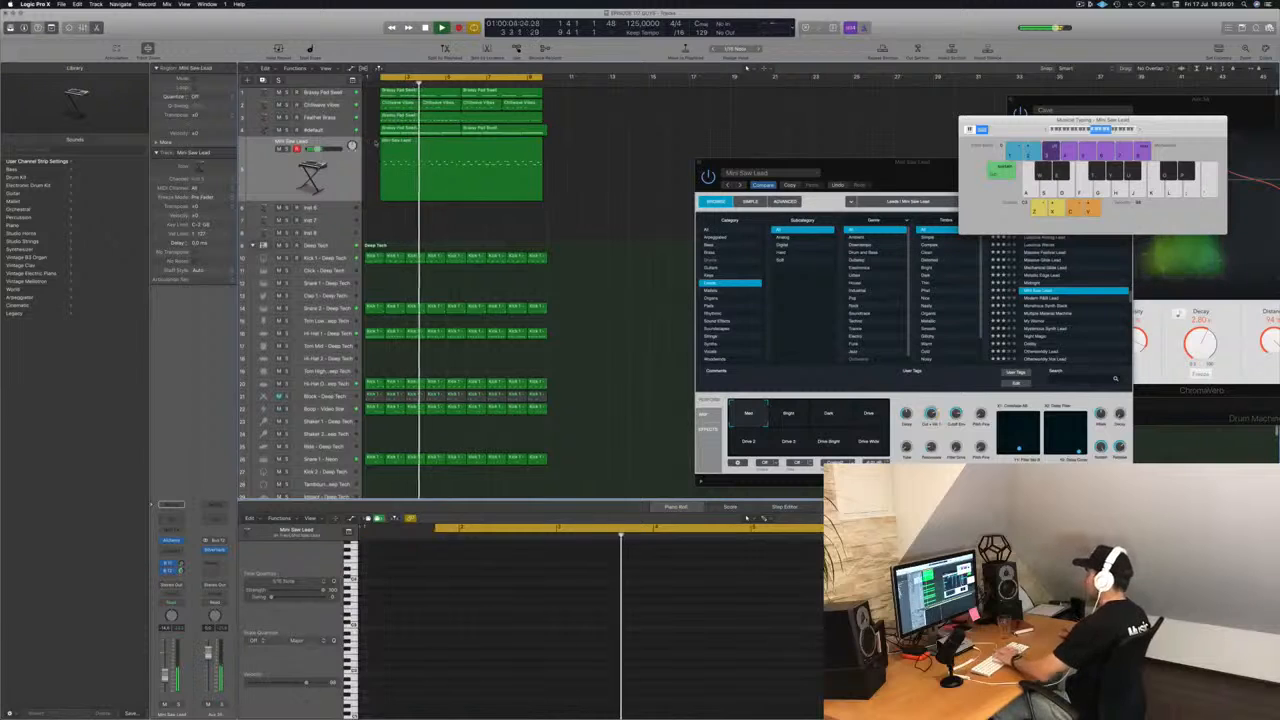
left_click(412, 172)
Play the trimmed Mini Saw Lead region and inspect a single upper note and the rest of the pattern in the Piano Roll.
key("space")
key("space")
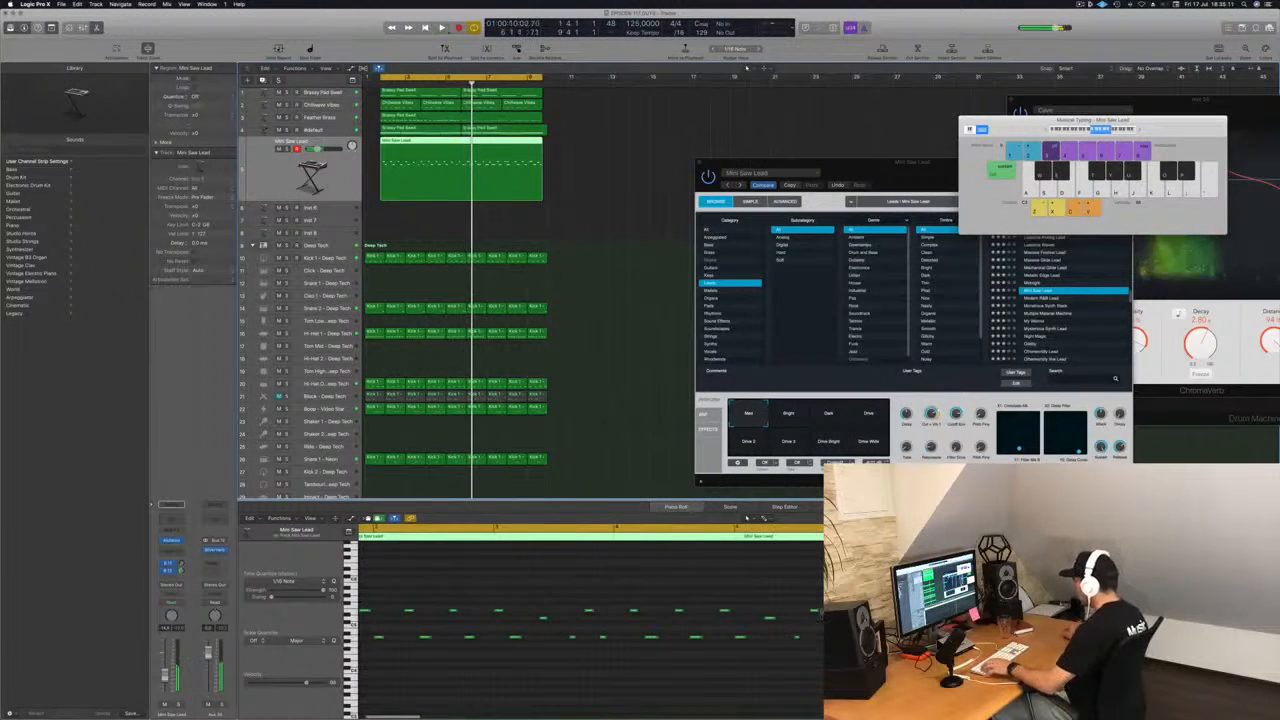
left_click(814, 612)
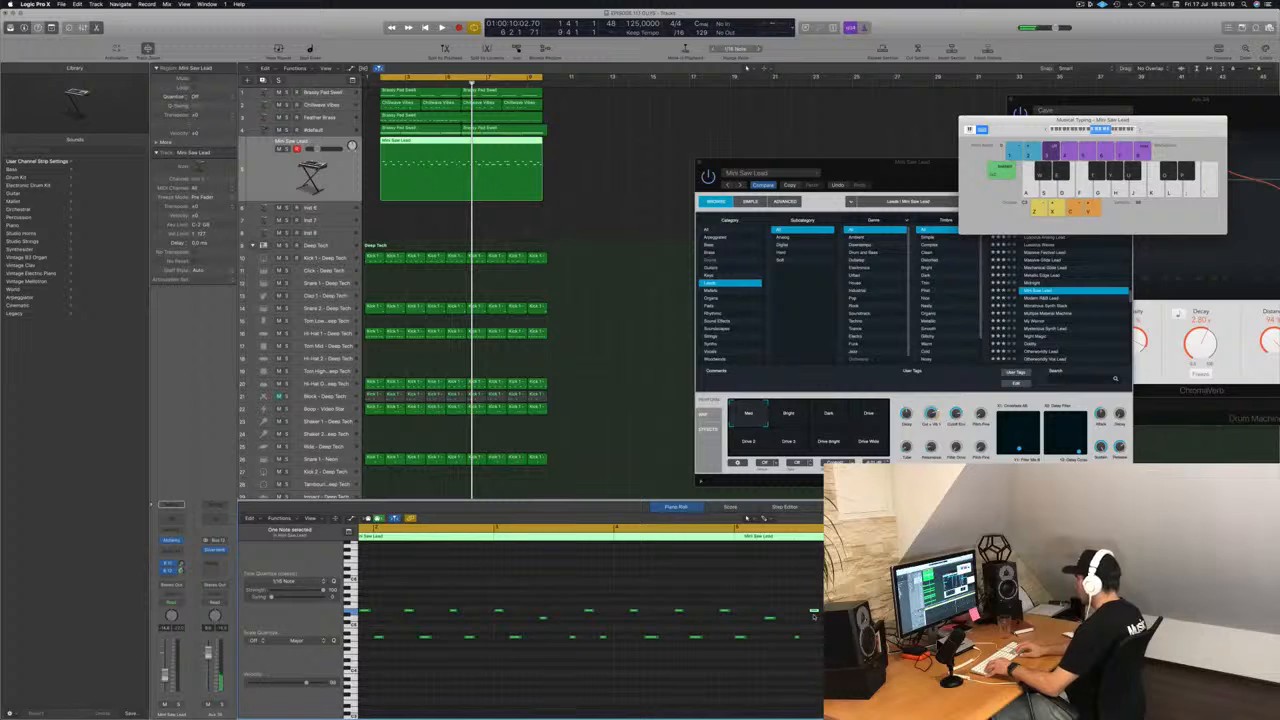
key("space")
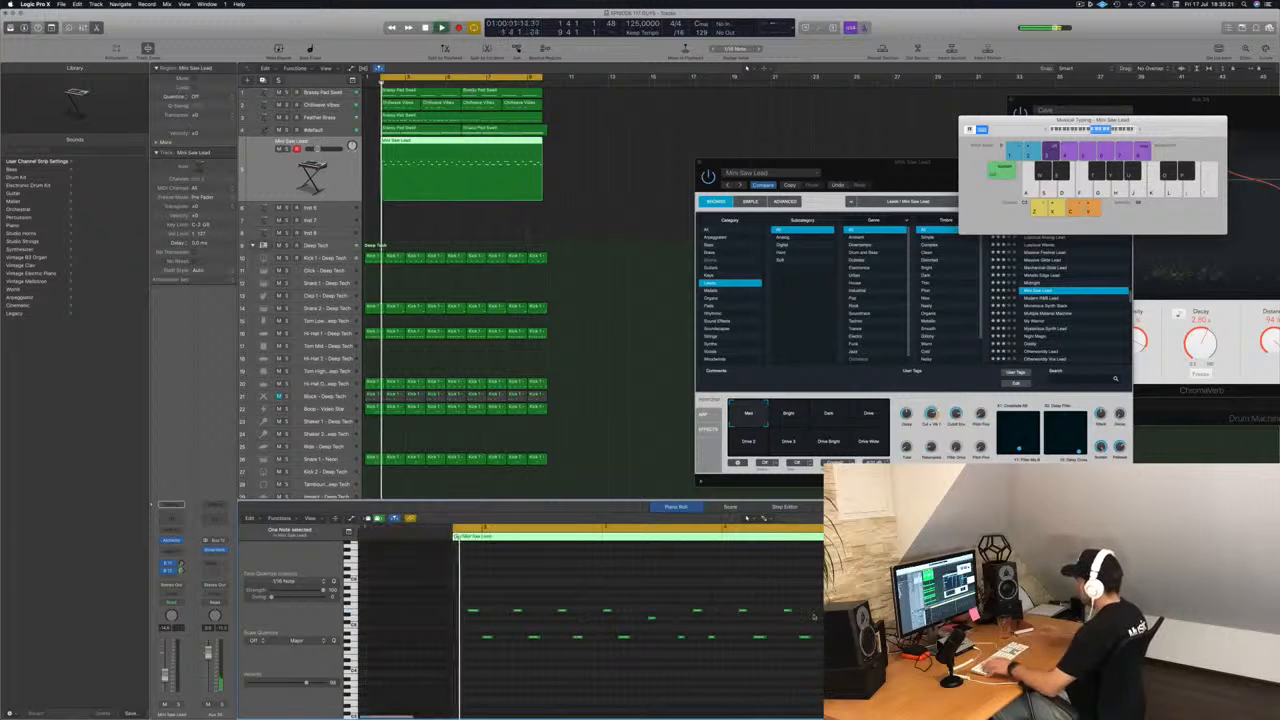
scroll(729, 604, "down", 3)
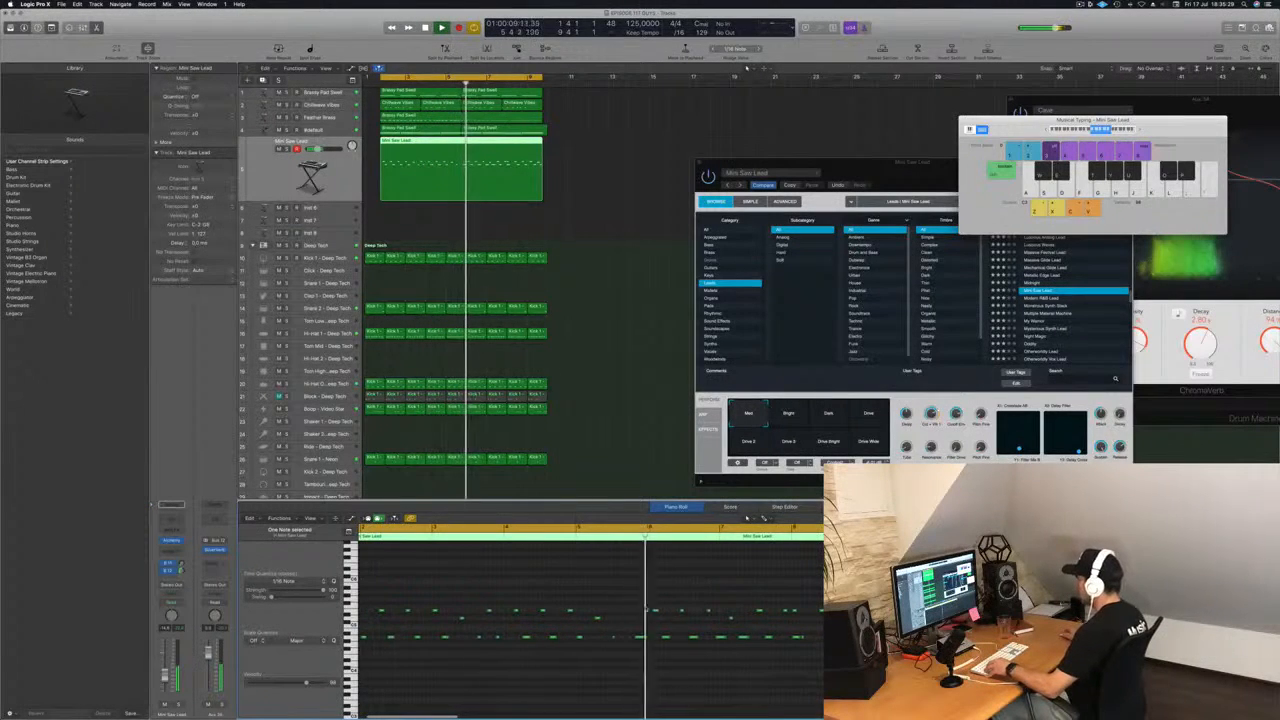
Split the Mini Saw Lead region at the middle of the cycle range, delete its second half, and play the remaining part.
left_click_drag(630, 603, 824, 660)
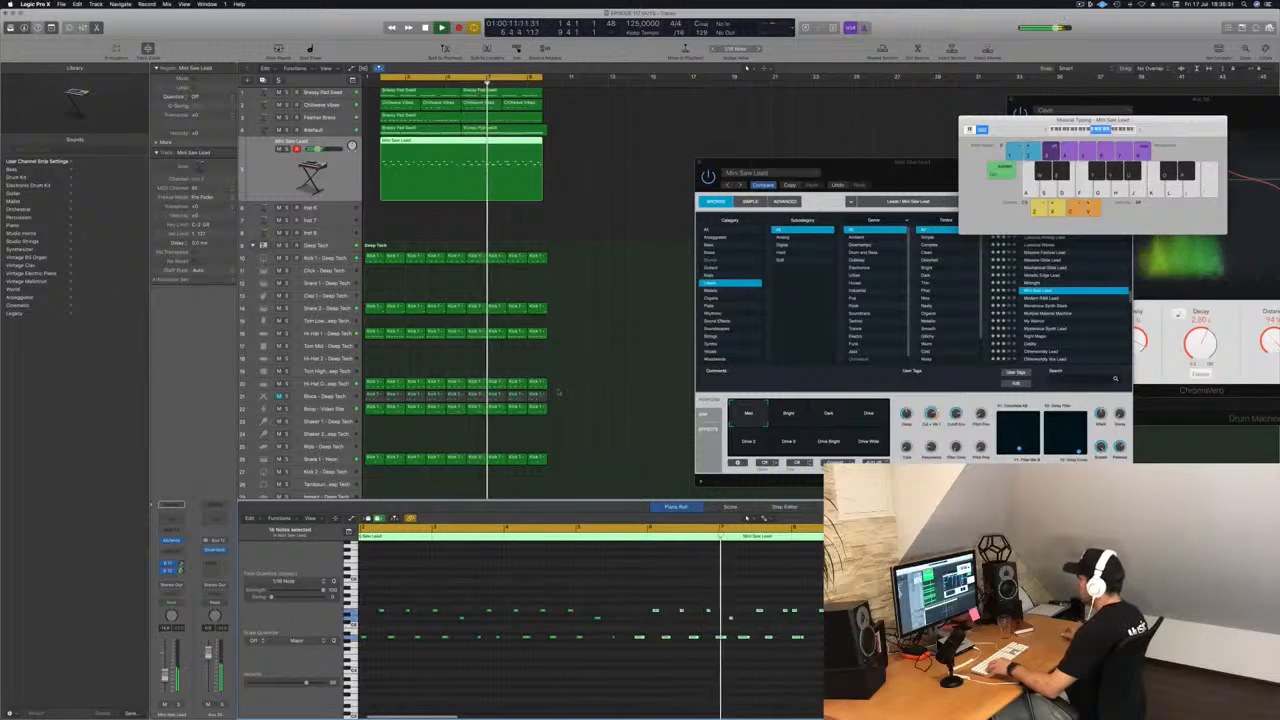
double_click(461, 141, "super")
key("Delete")
key("Left")
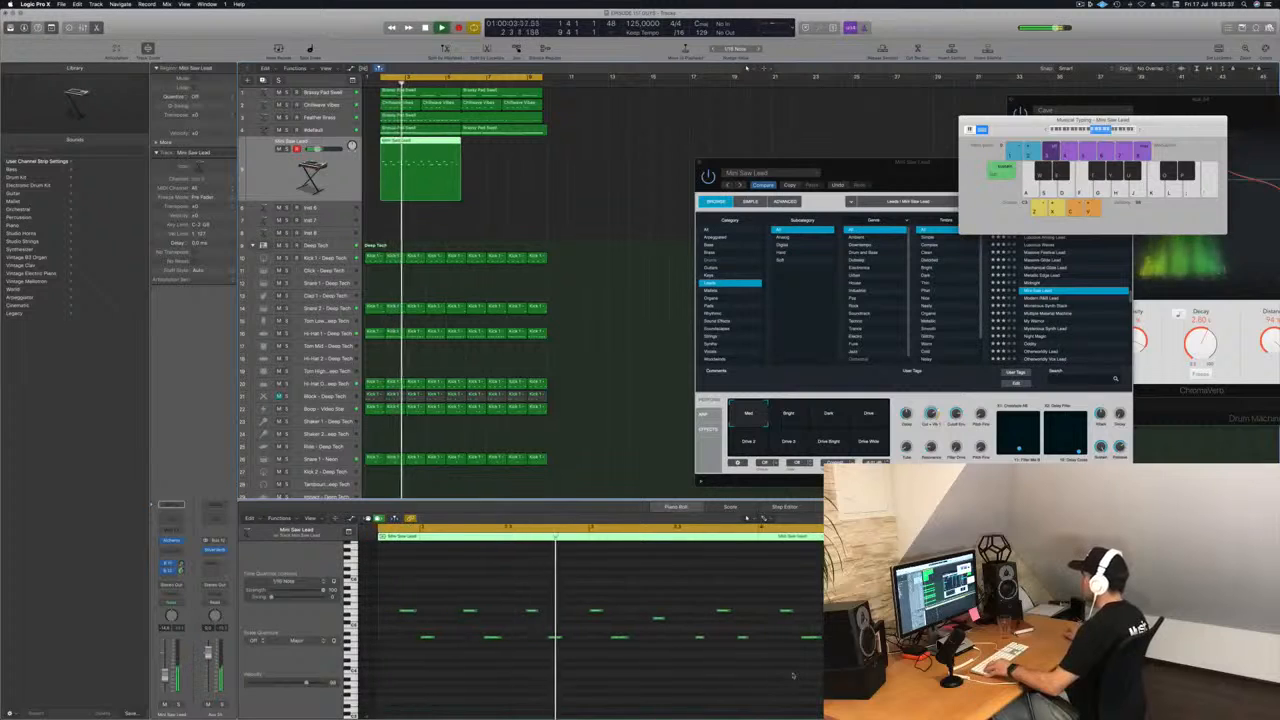
key("super+Left")
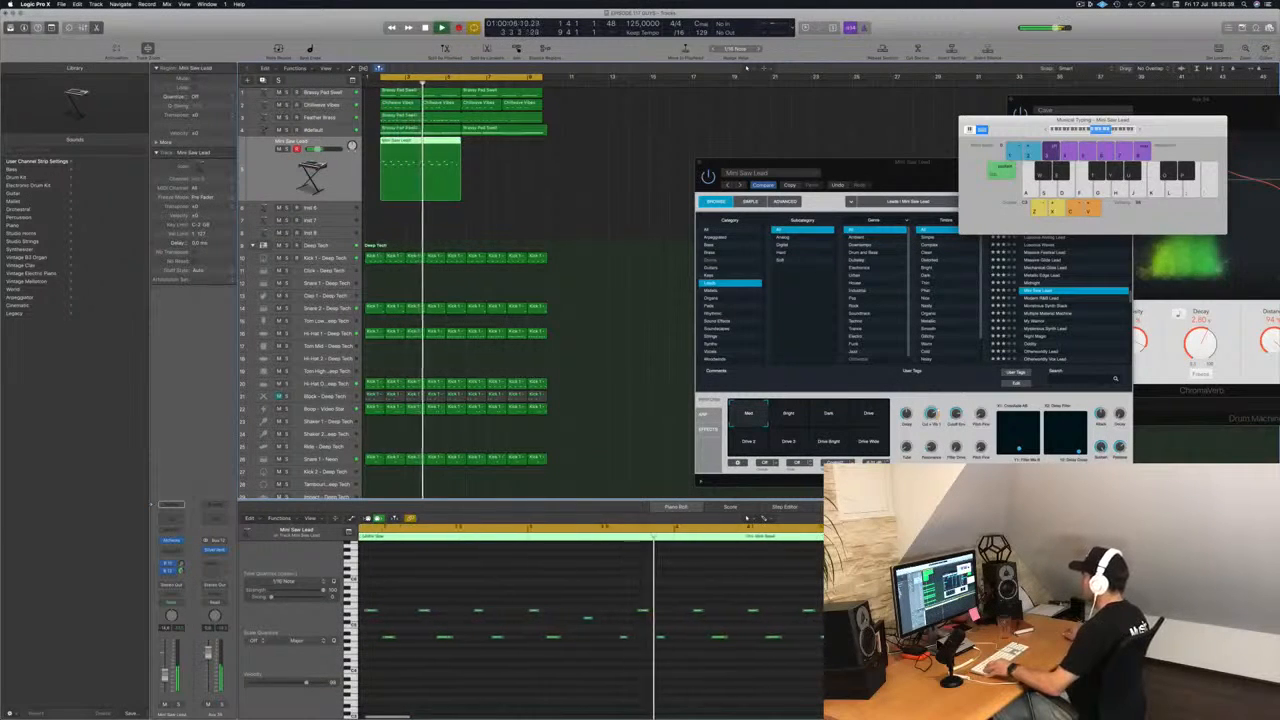
Copy the Mini Saw Lead region directly after the original, select both regions and join them into one.
key("super+Left")
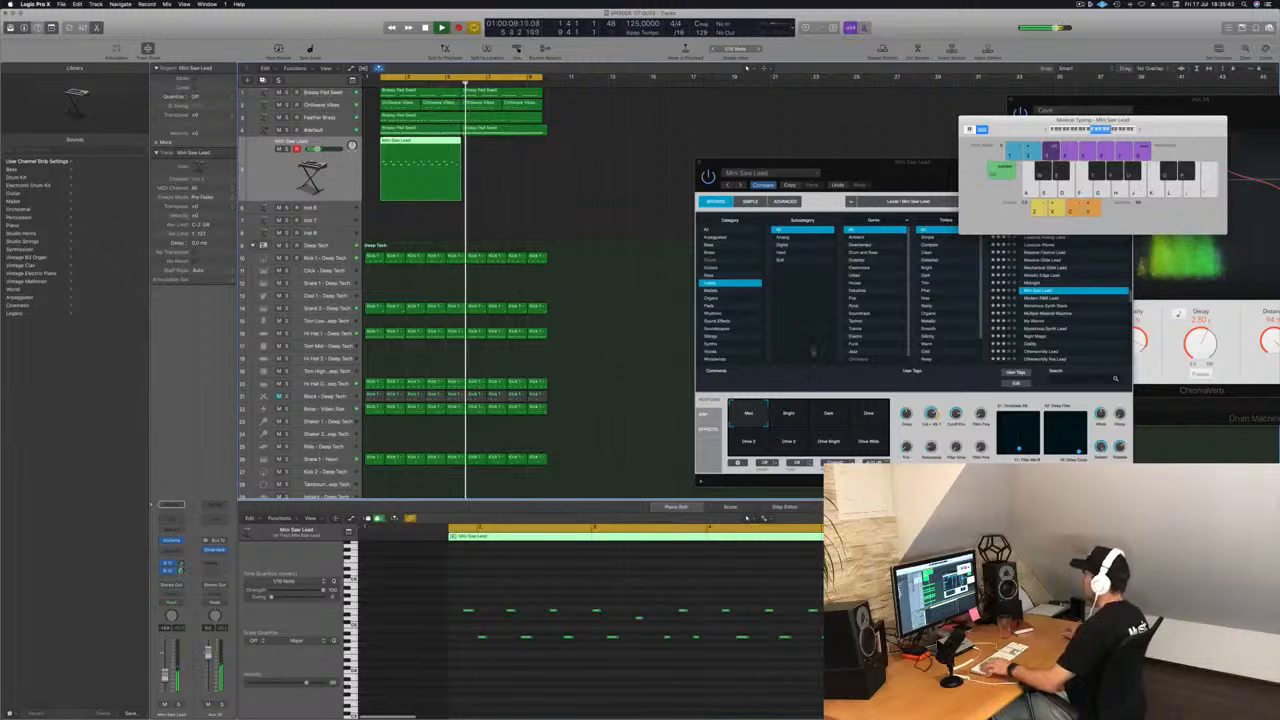
key("Return")
left_click_drag(419, 142, 502, 155)
key("super+Left")
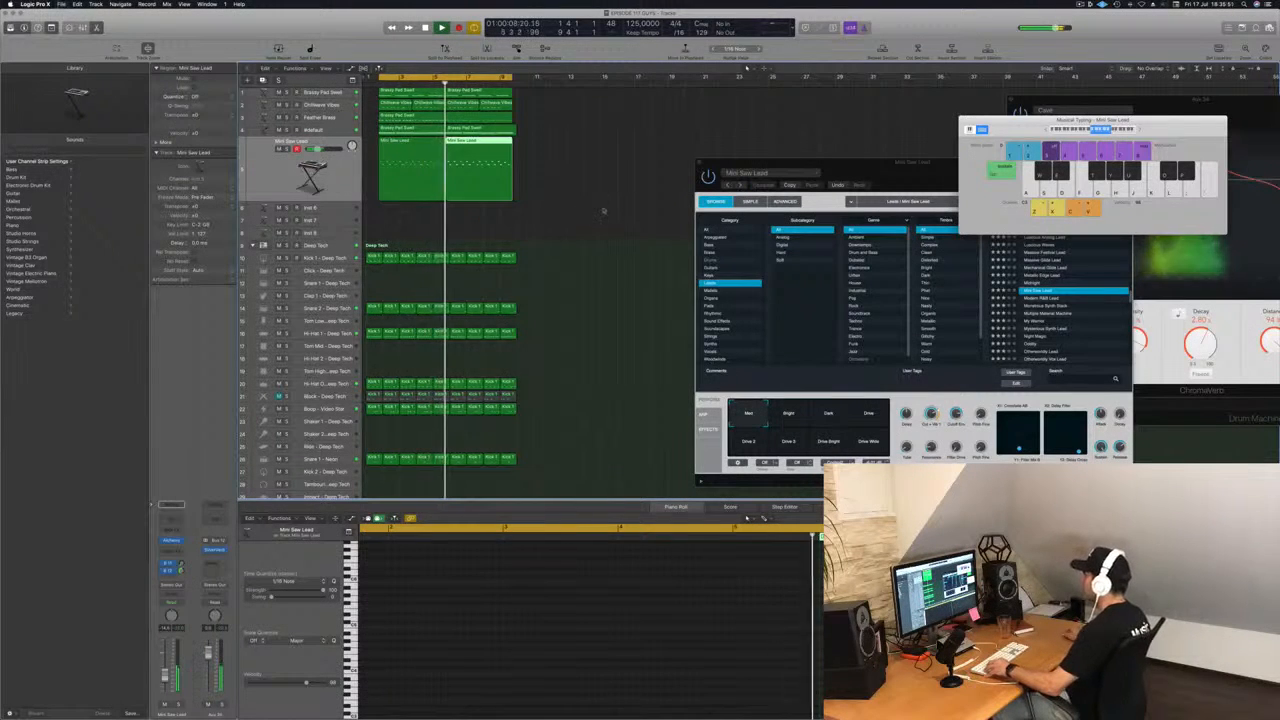
key("super+Right")
left_click(396, 146)
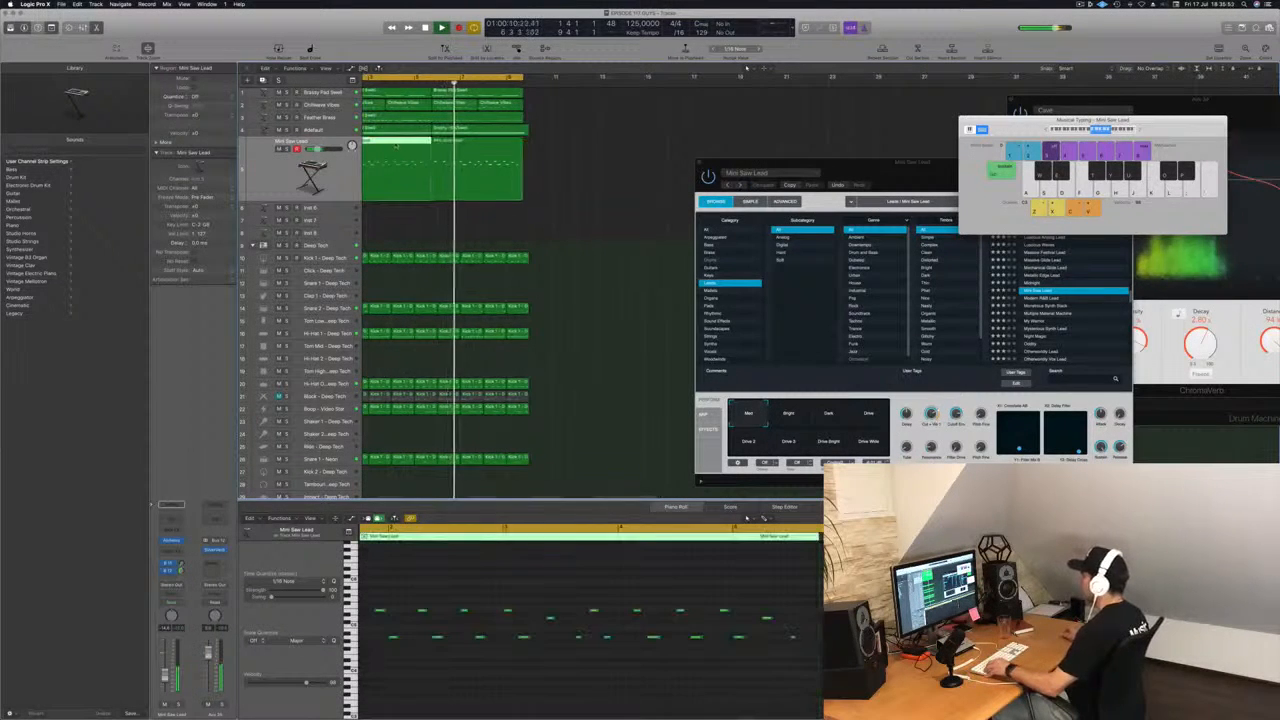
key("space")
key("space")
left_click_drag(582, 215, 468, 176)
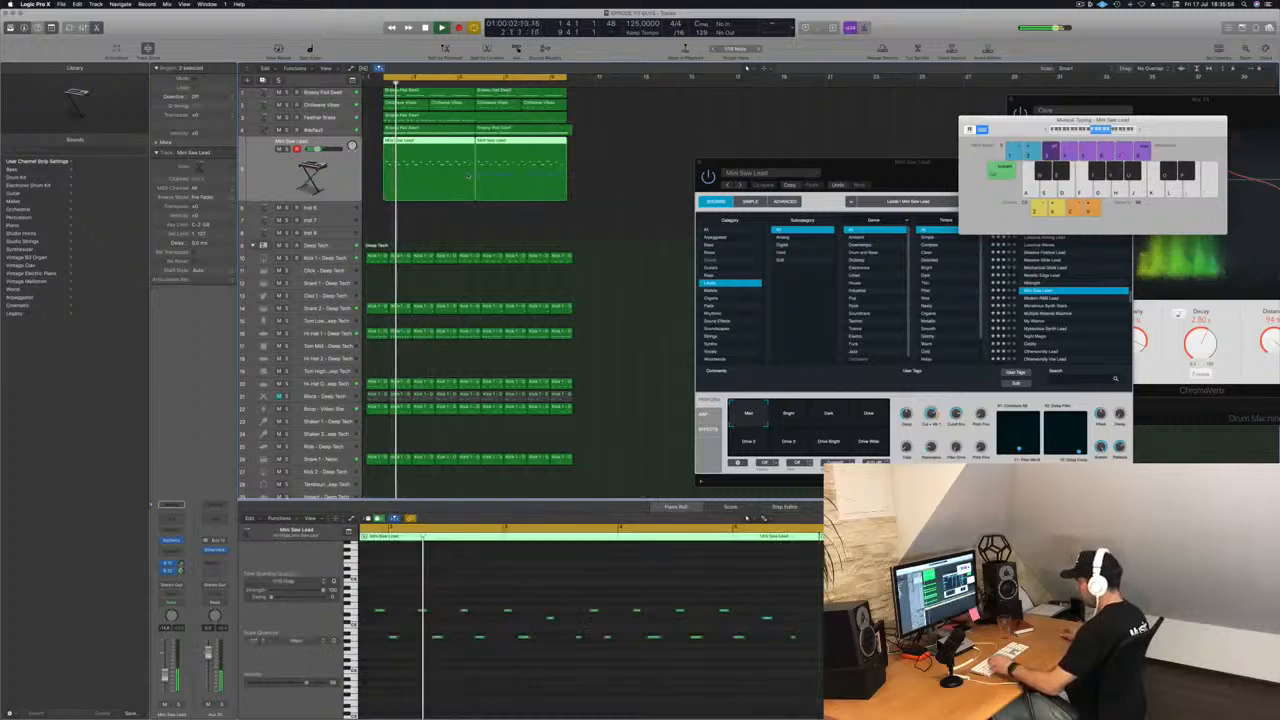
key("super+j")
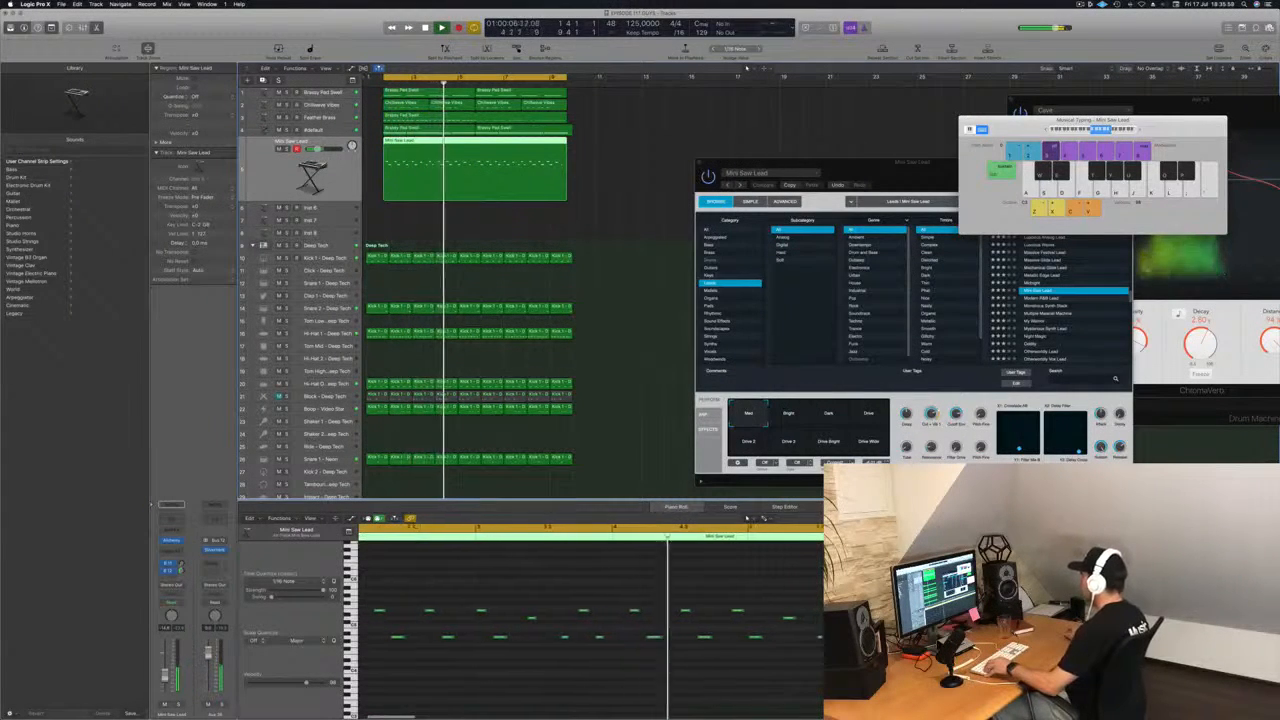
Try filling the gap before the second half of the Mini Saw Lead pattern with a copy of the last upper note, and play it.
scroll(716, 619, "right", 2)
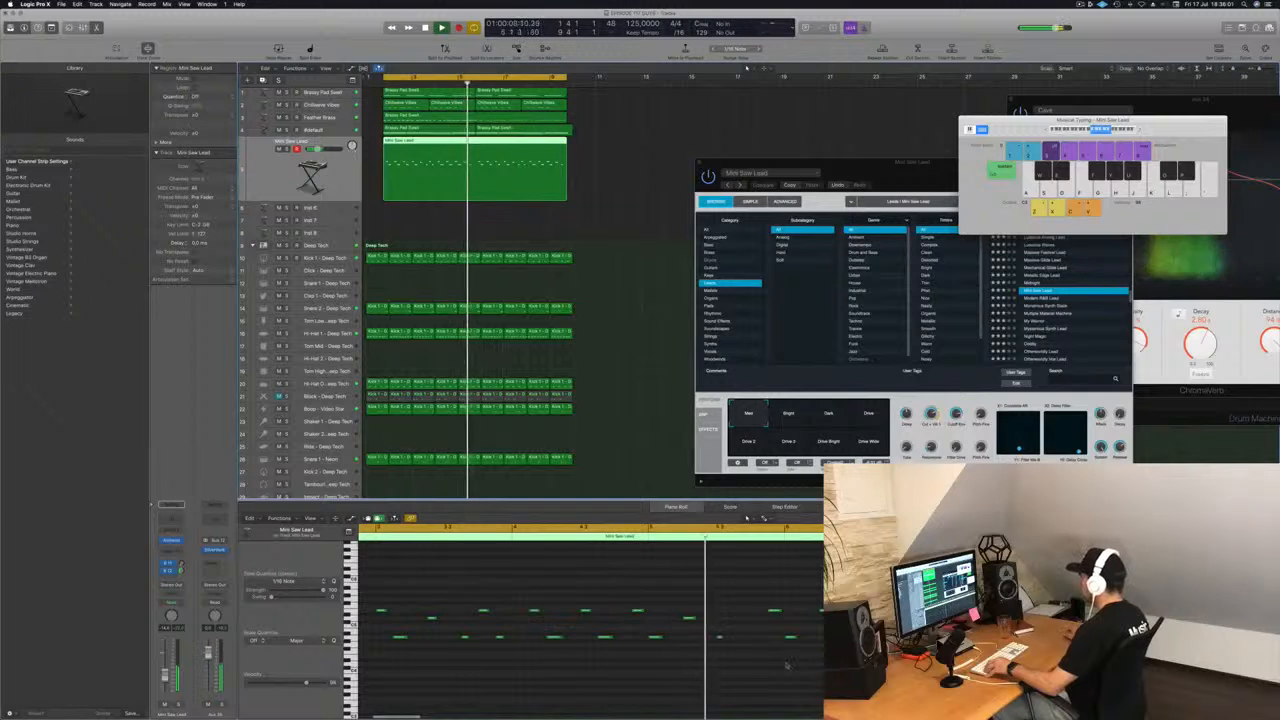
key("Return")
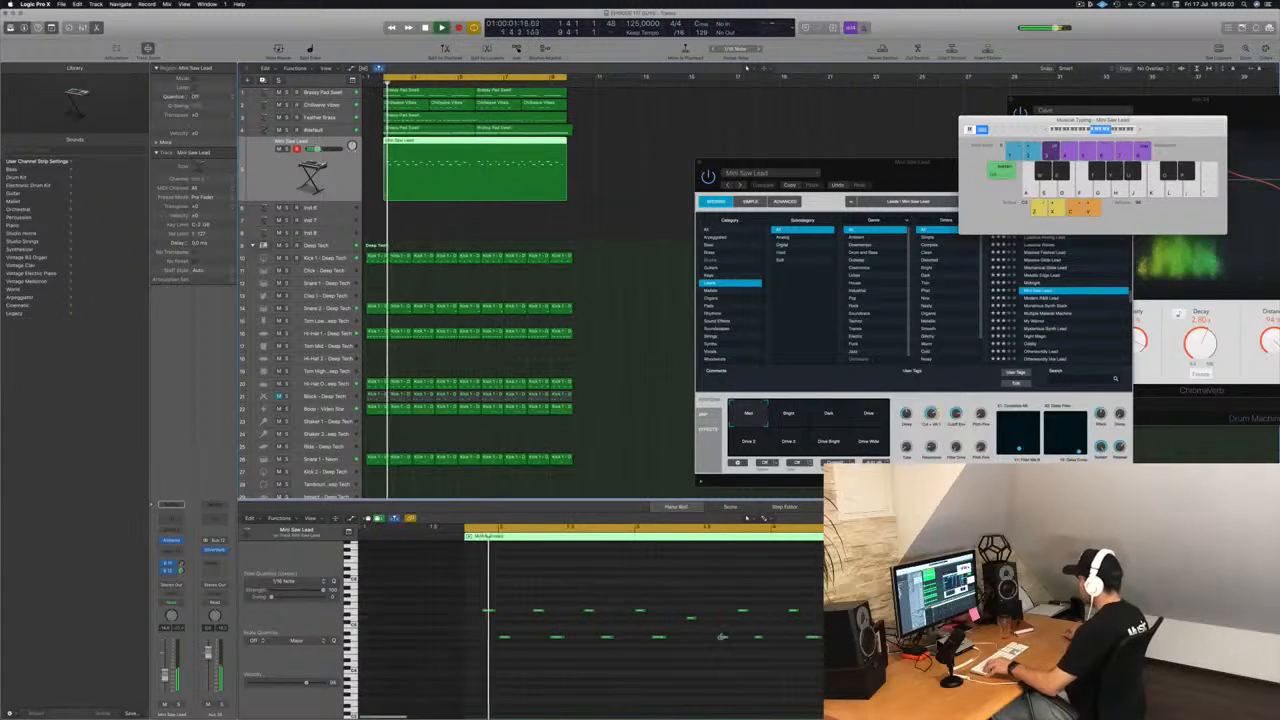
scroll(745, 628, "right", 3)
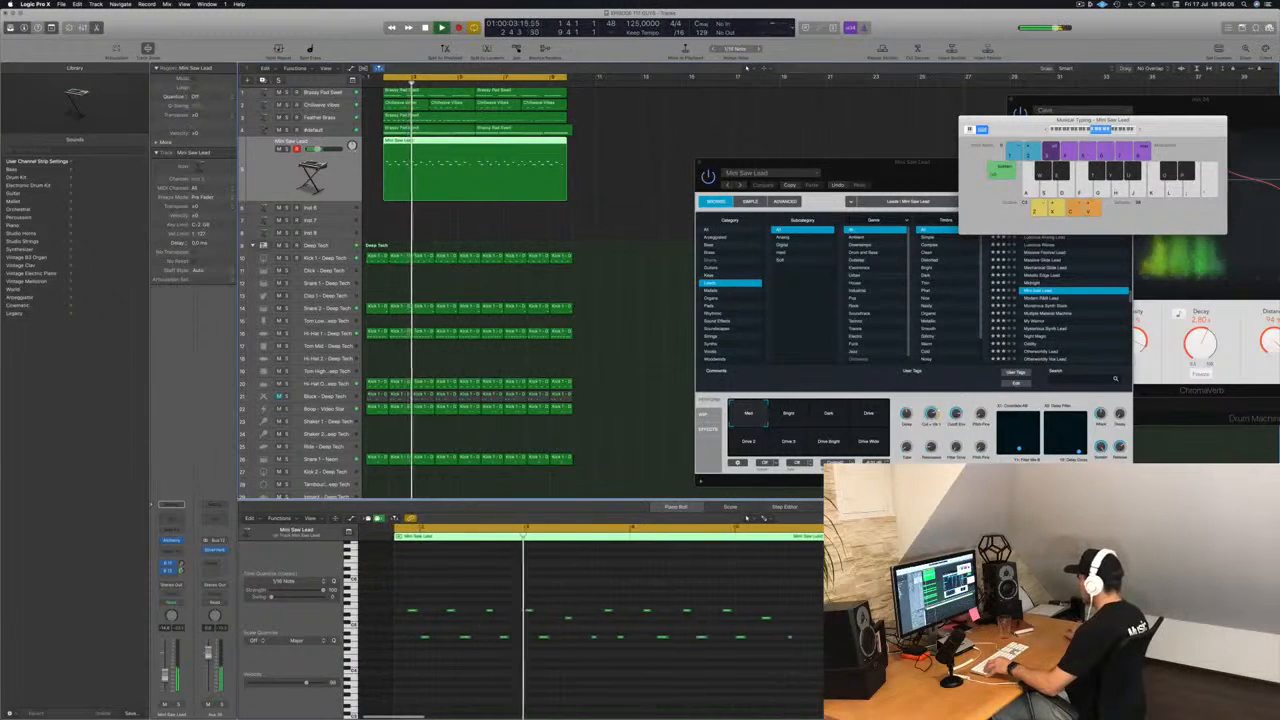
left_click(767, 619)
left_click_drag(767, 619, 805, 620)
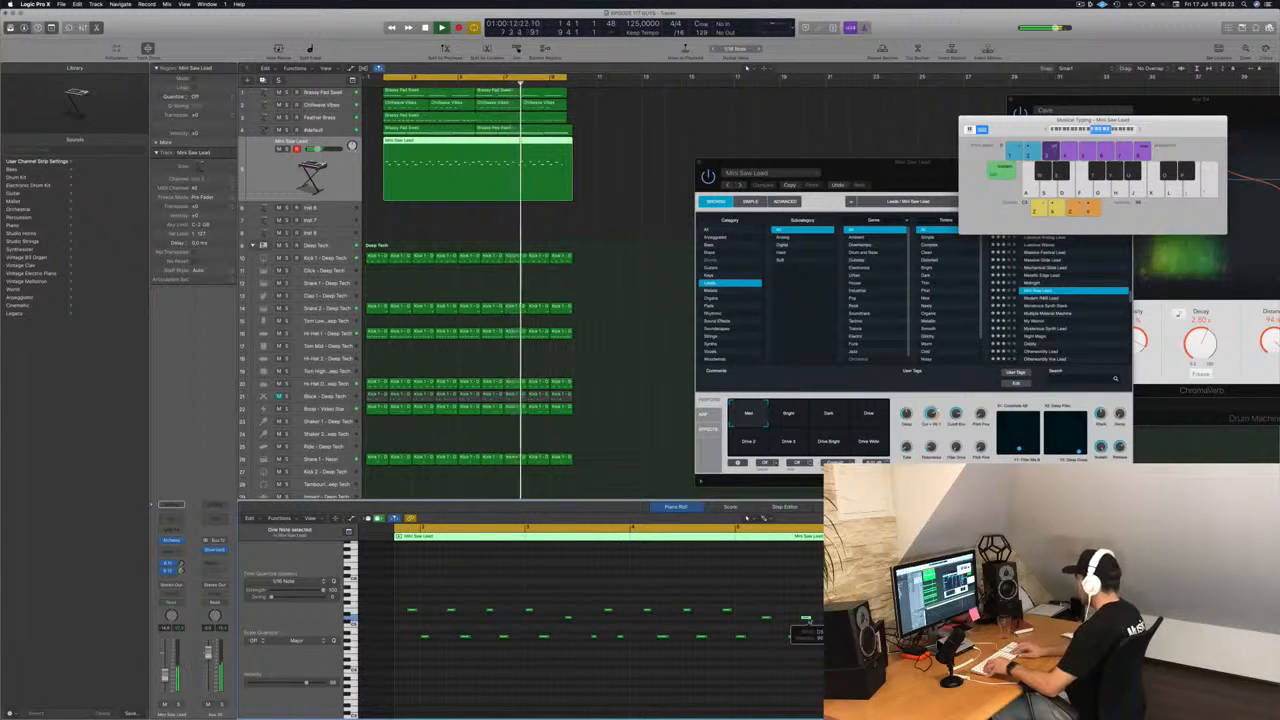
key("Down")
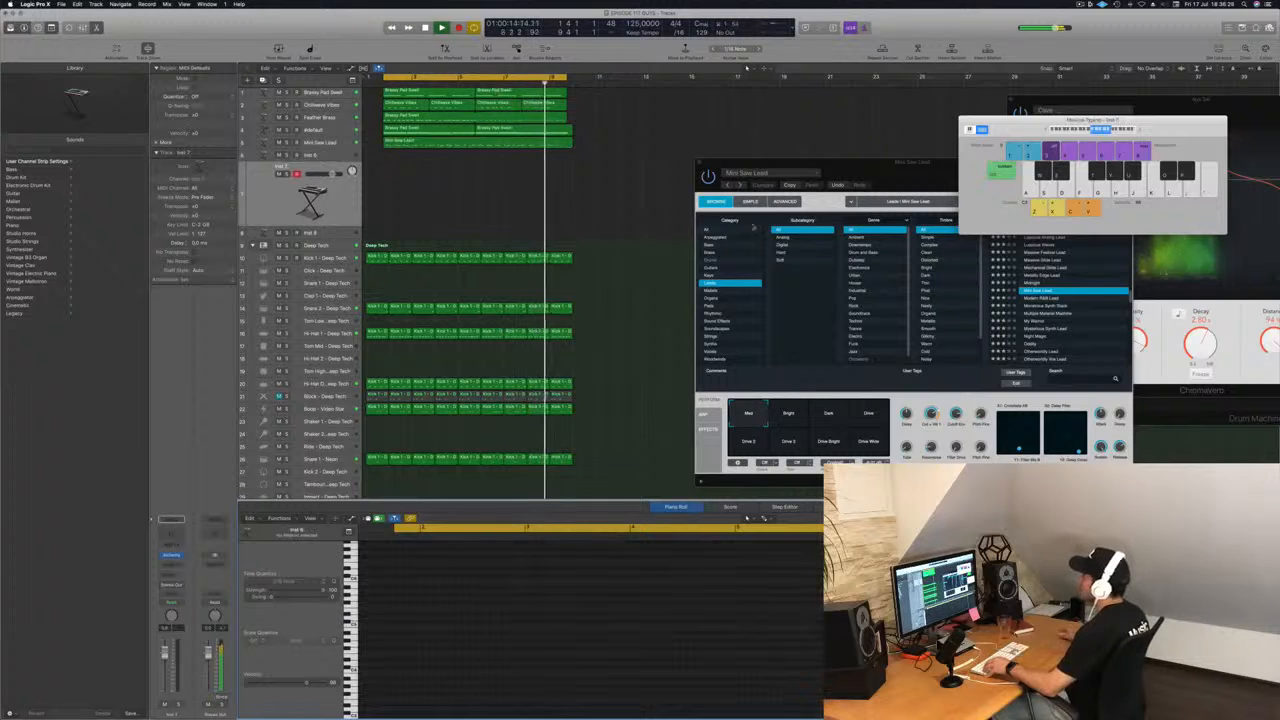
left_click(487, 144)
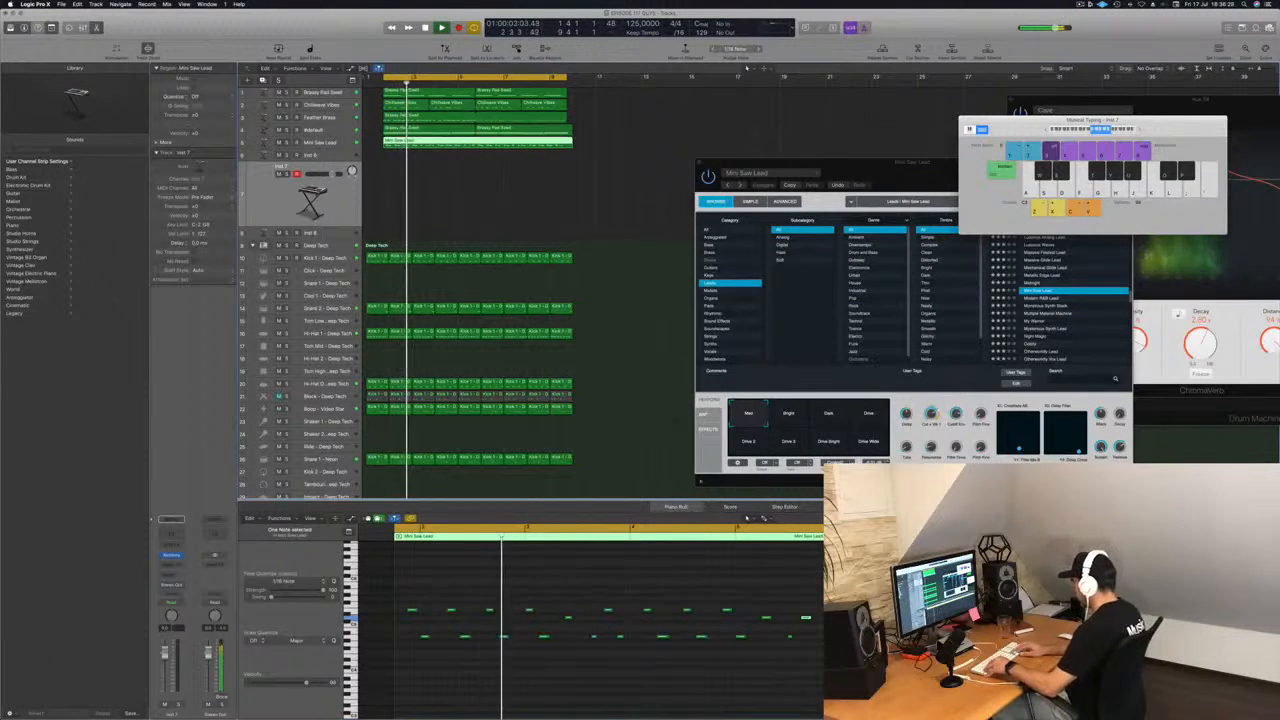
key("Return")
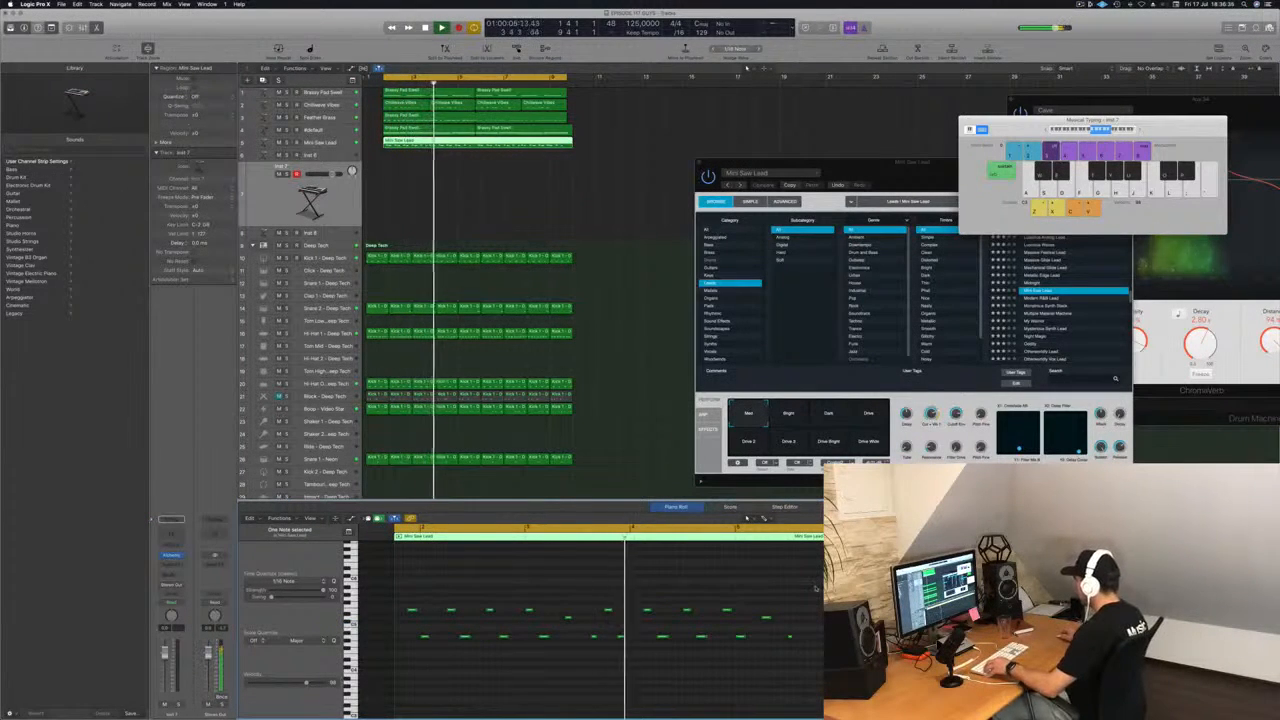
left_click_drag(815, 588, 1240, 688)
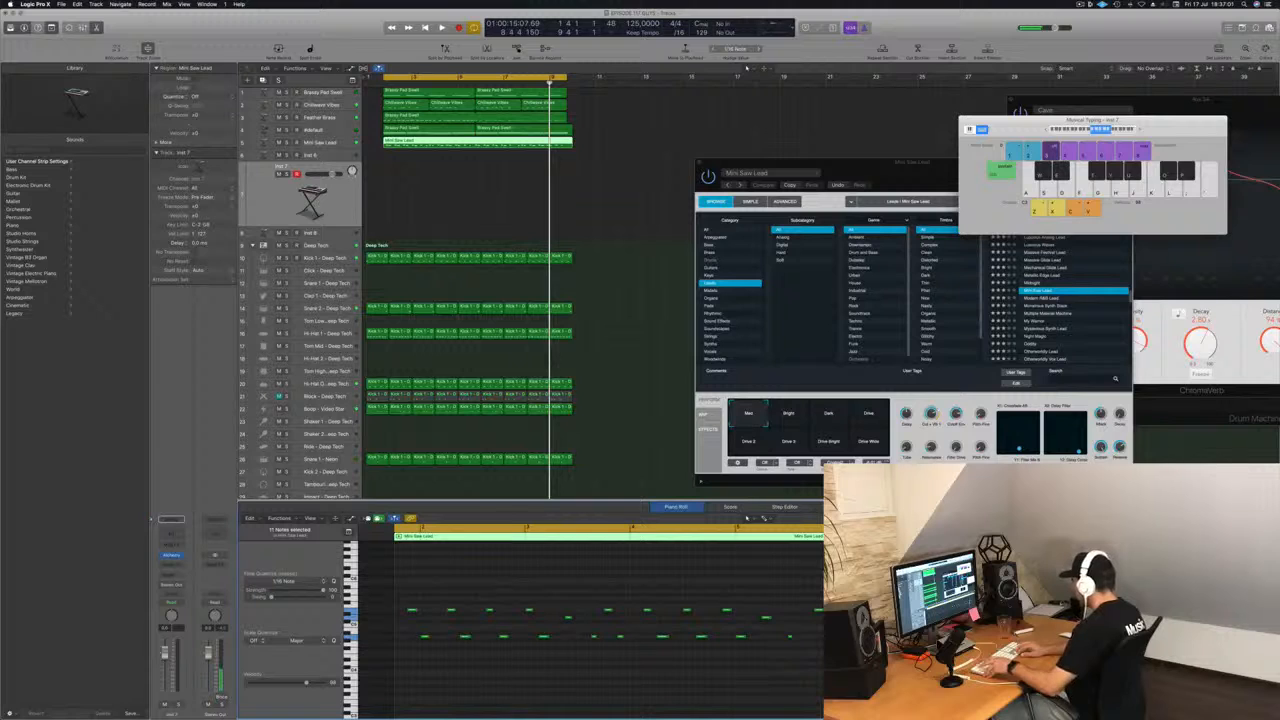
key("space")
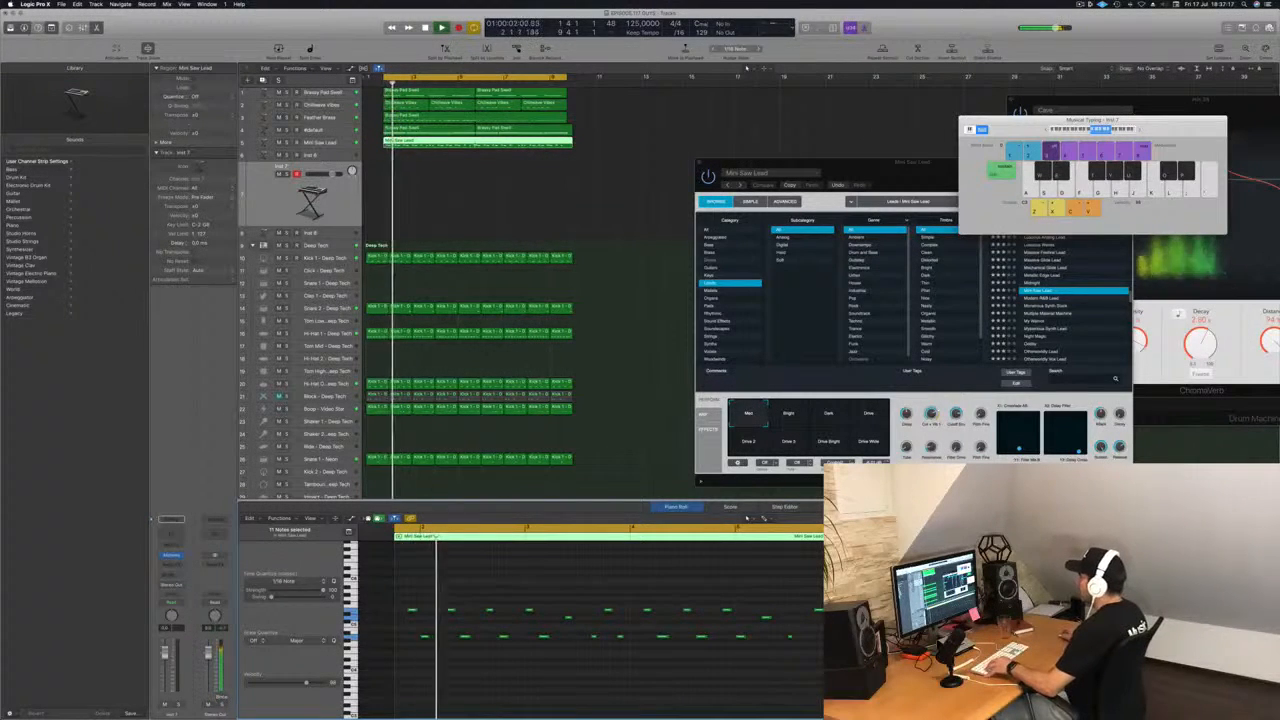
Replace the second half of the Mini Saw Lead region with a copy of its first half, joined into one region.
double_click(475, 142, "super")
key("Delete")
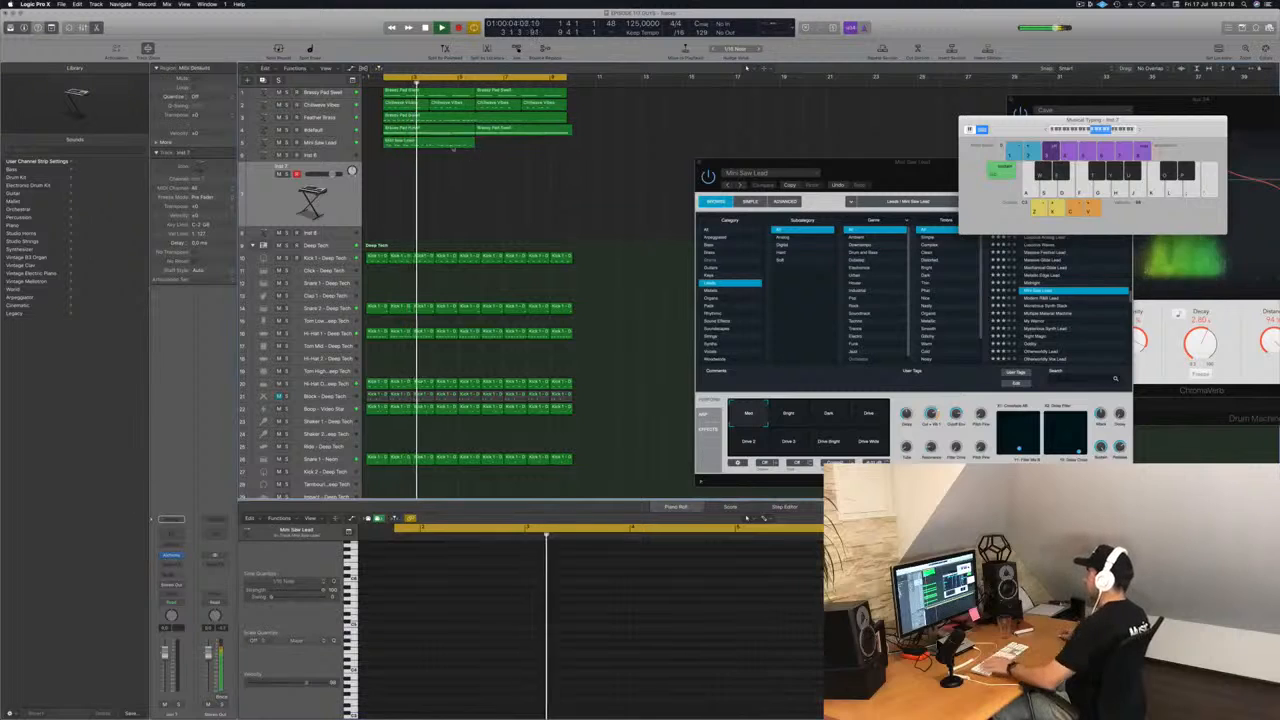
left_click_drag(450, 143, 542, 152)
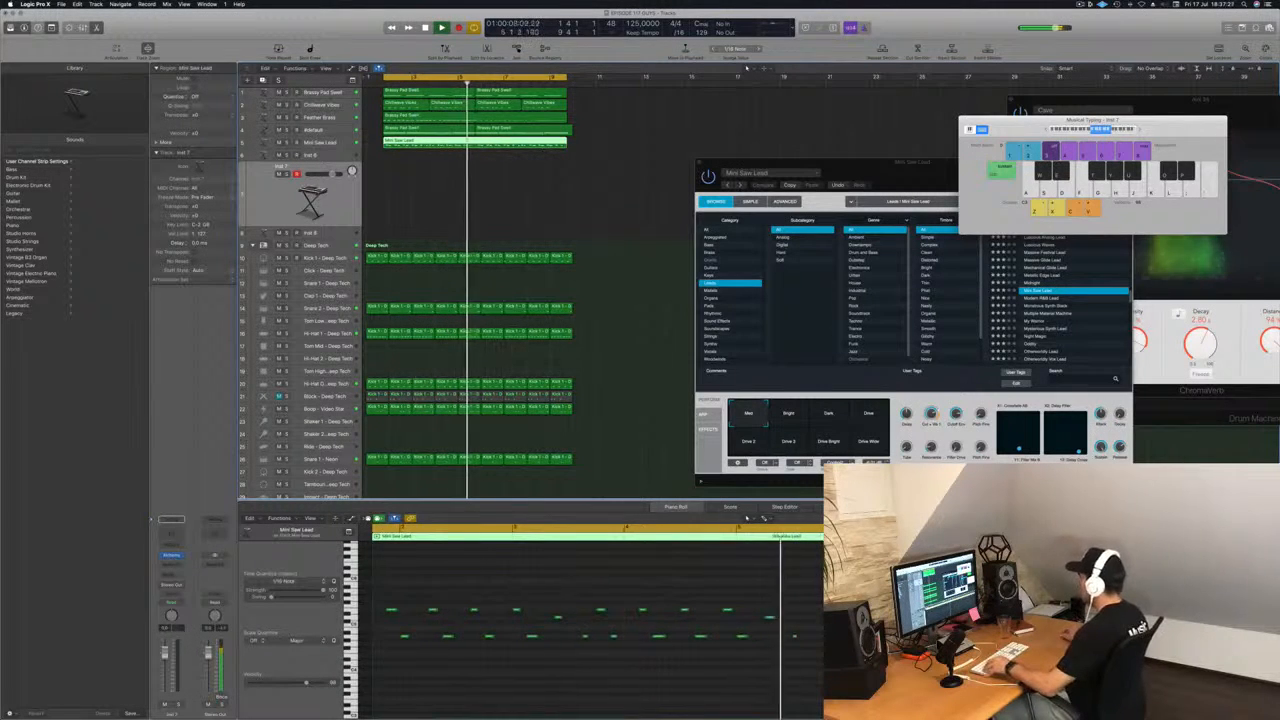
Try nudging all notes of the Mini Saw Lead region slightly earlier during playback, and return them to their original positions.
scroll(710, 595, "down", 2)
scroll(718, 590, "down", 1)
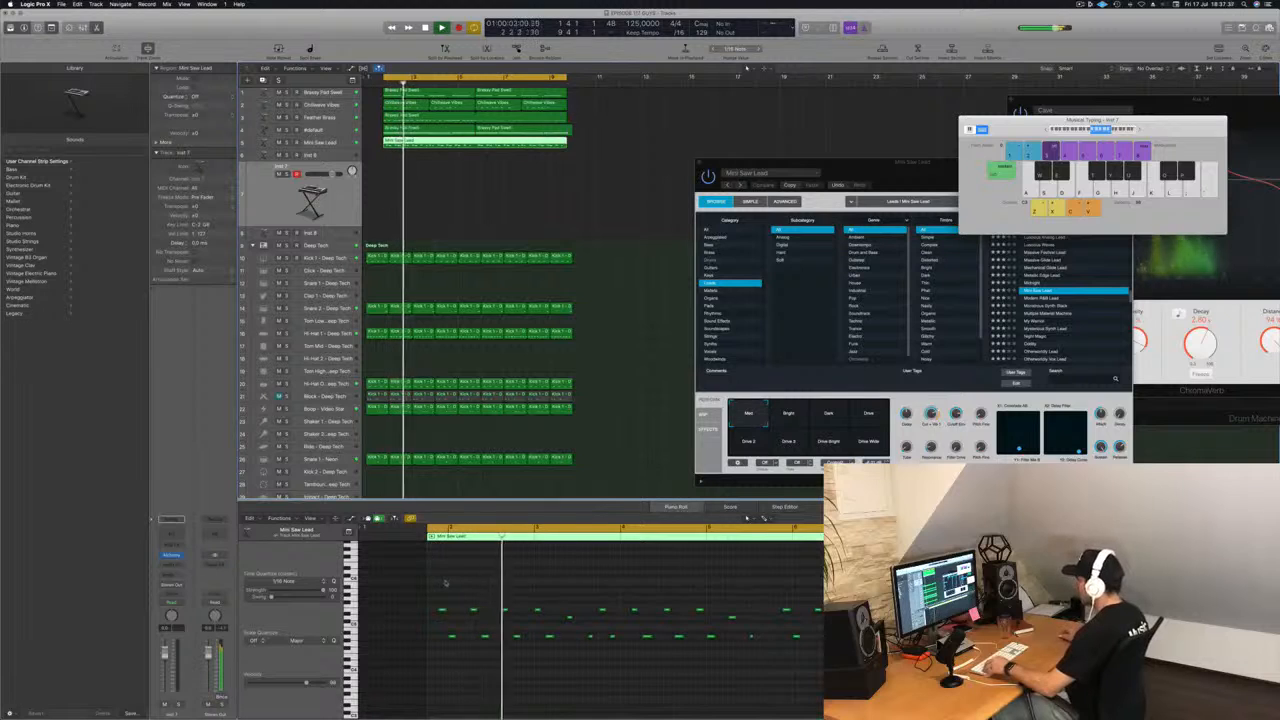
left_click_drag(435, 595, 1110, 697)
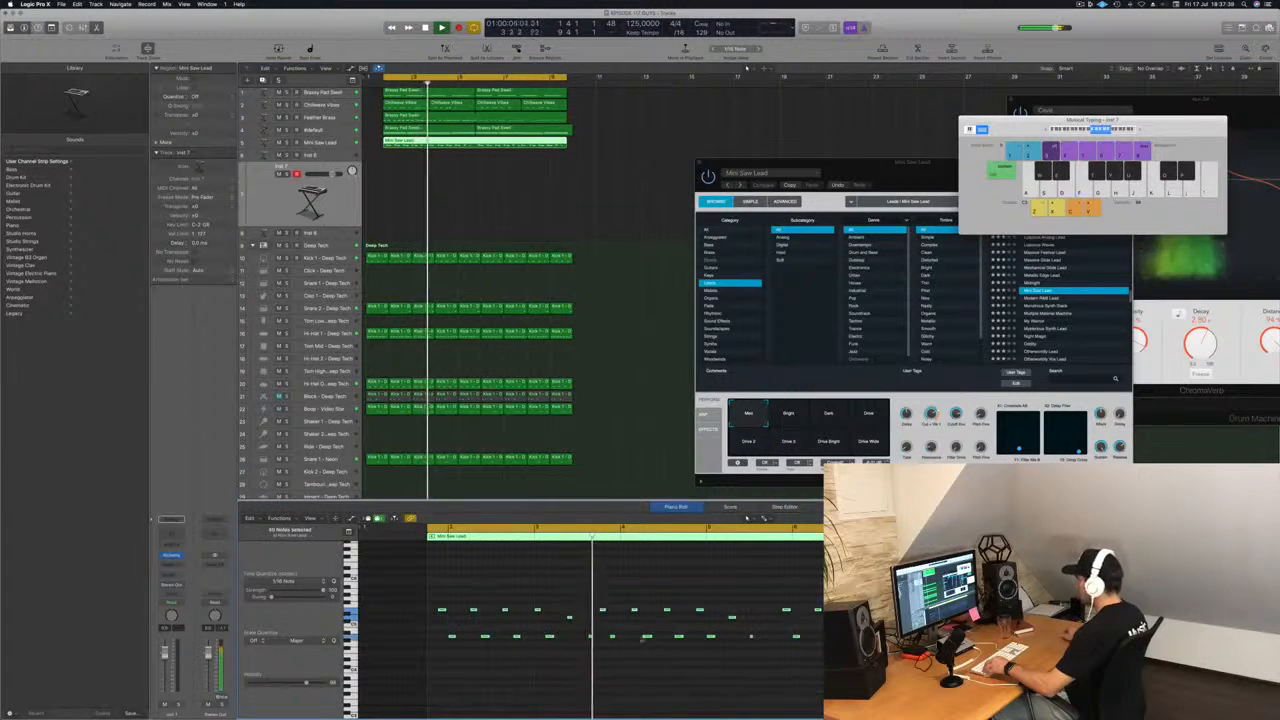
key("alt+Left")
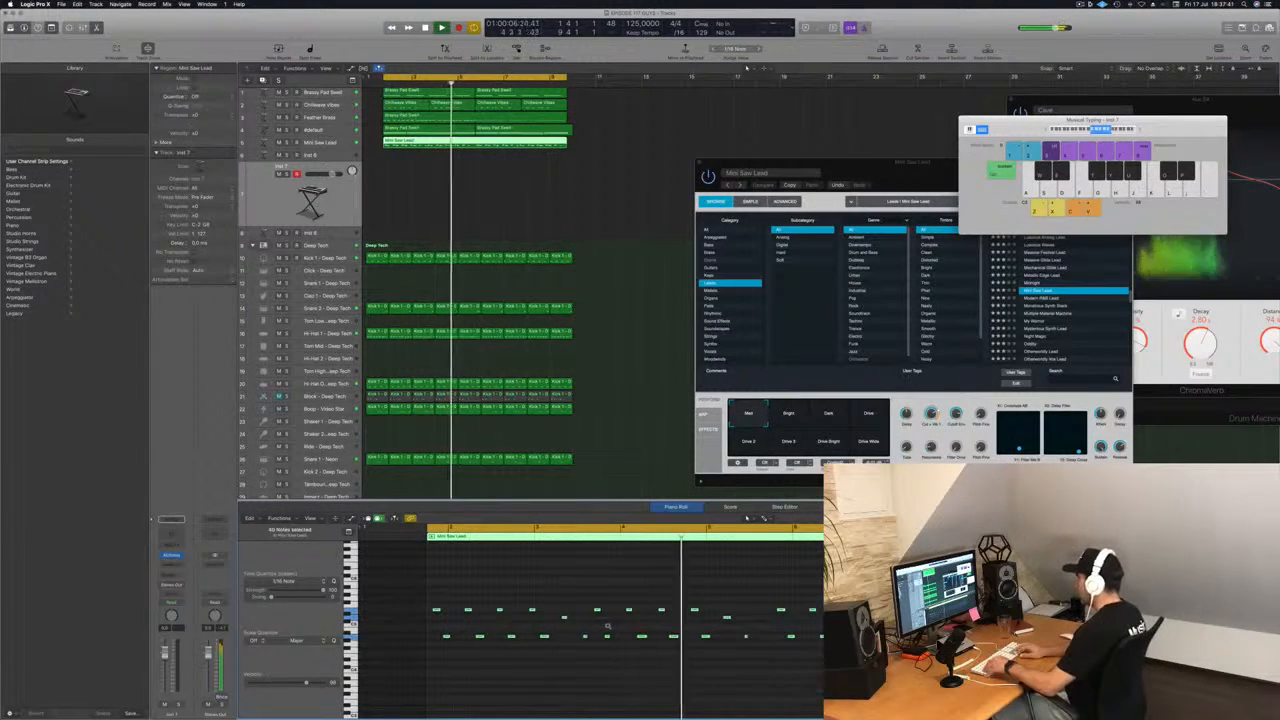
key("alt+Left")
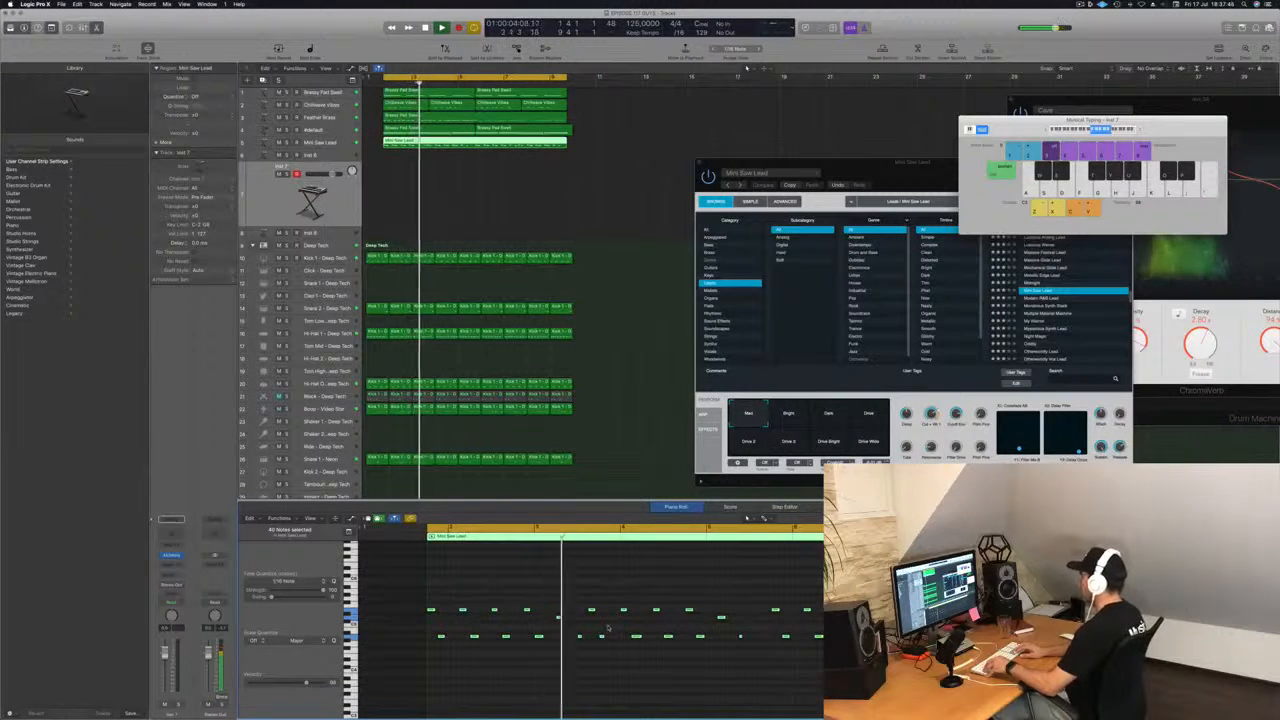
key("alt+Right")
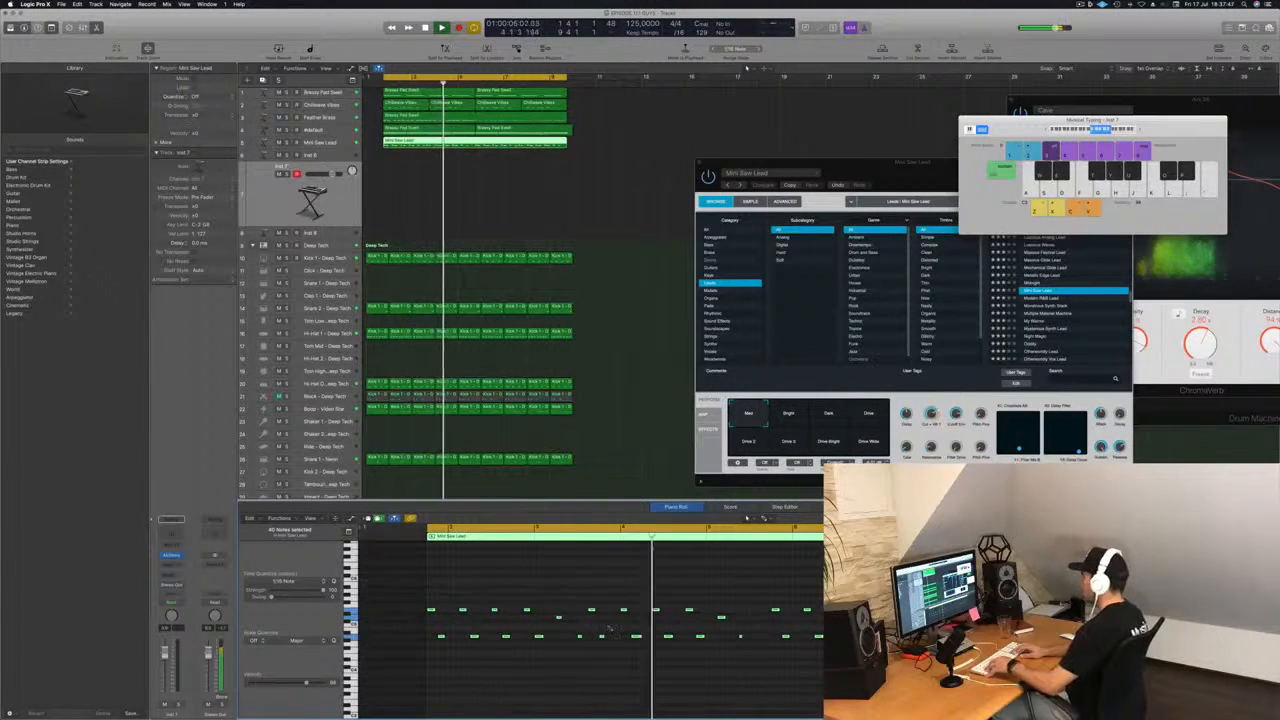
key("space")
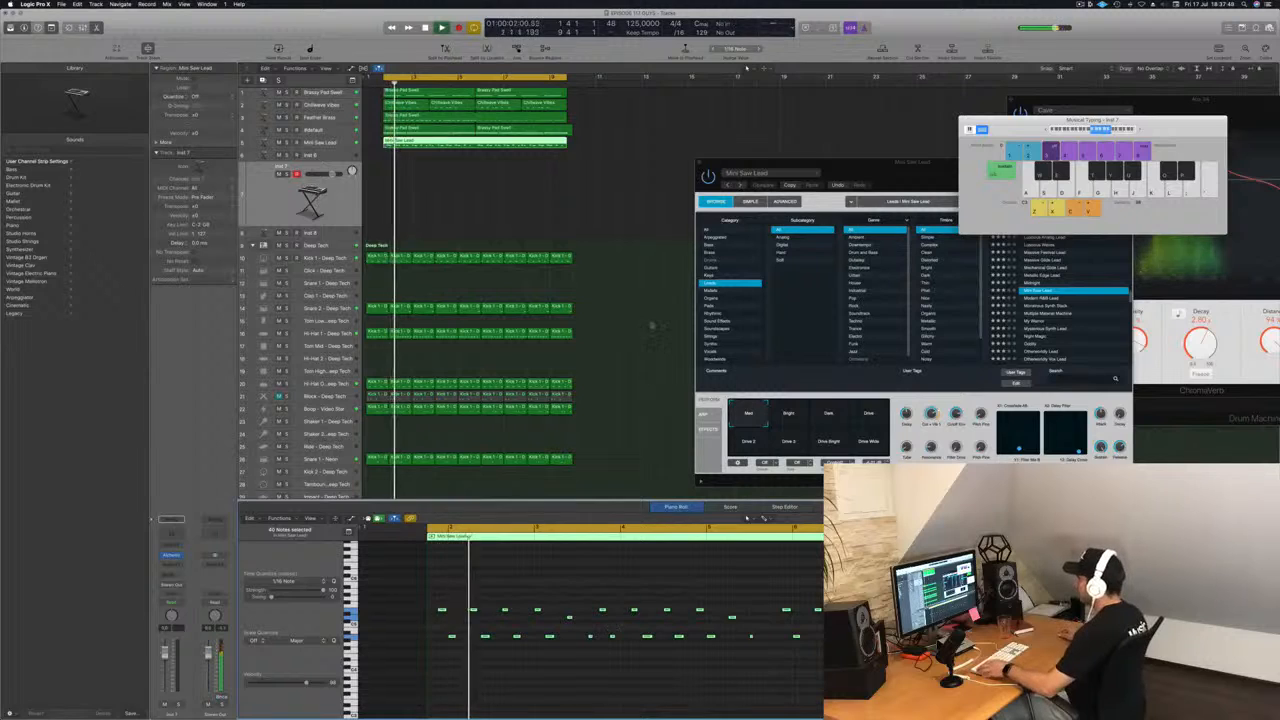
Move the notes in the second half of the Mini Saw Lead region slightly later and copy an upper and lower note pair into the gap before them.
left_click(649, 328)
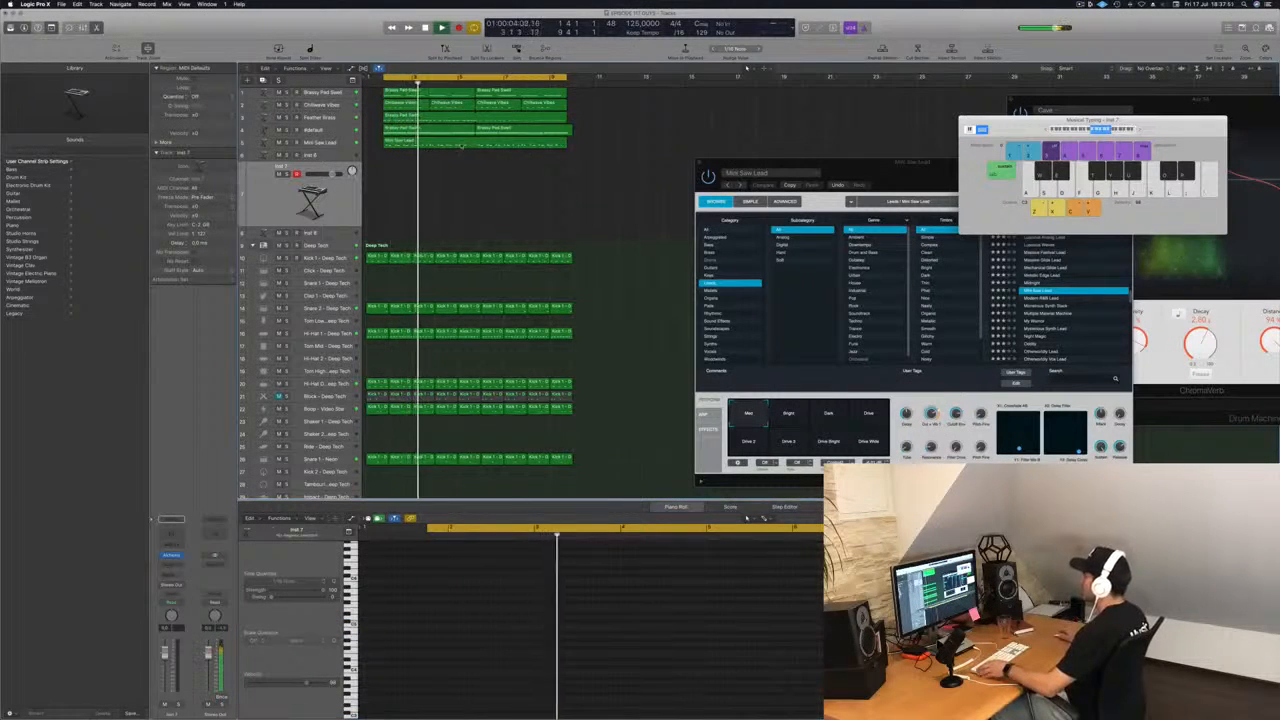
left_click(540, 143)
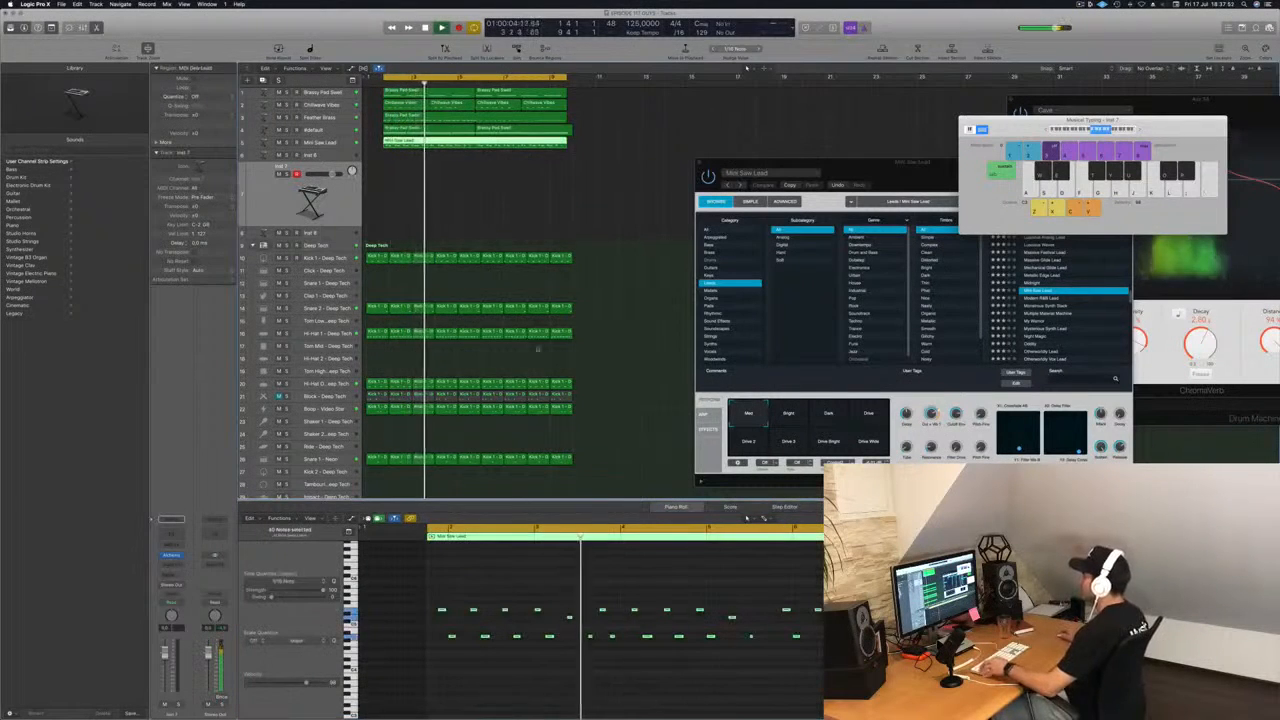
left_click(768, 680)
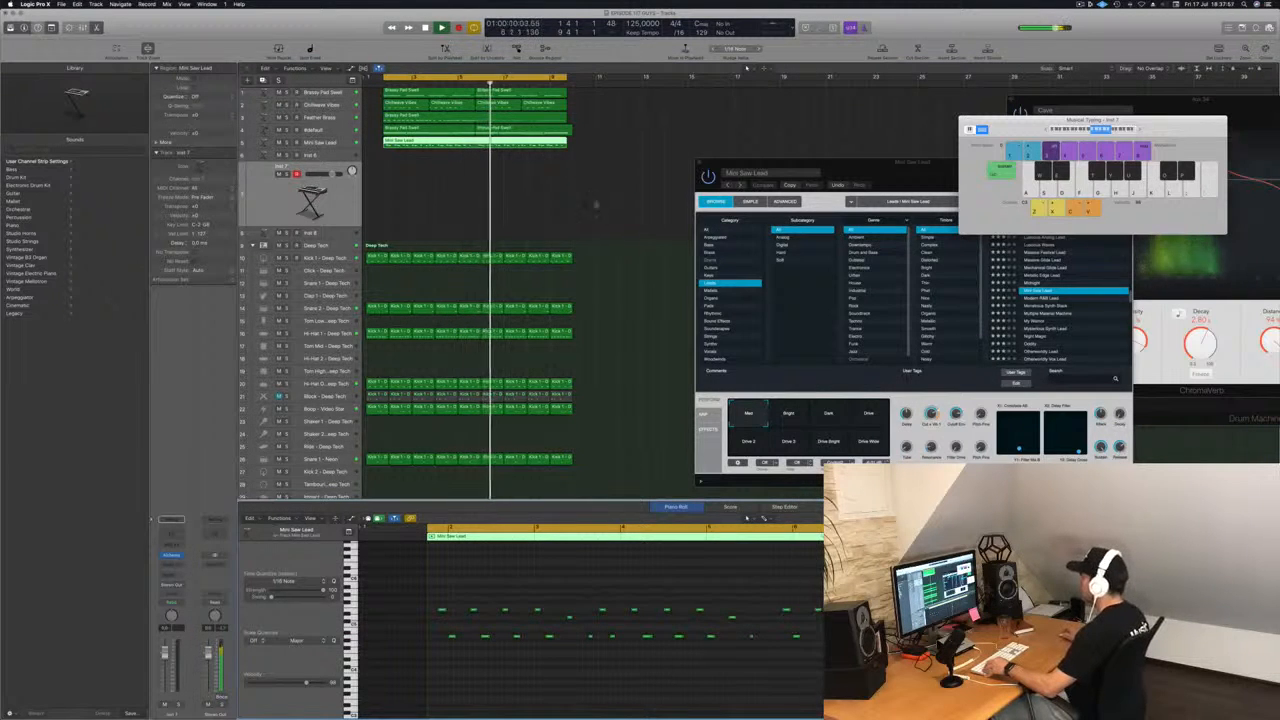
scroll(557, 183, "up", 2)
scroll(557, 183, "up", 1)
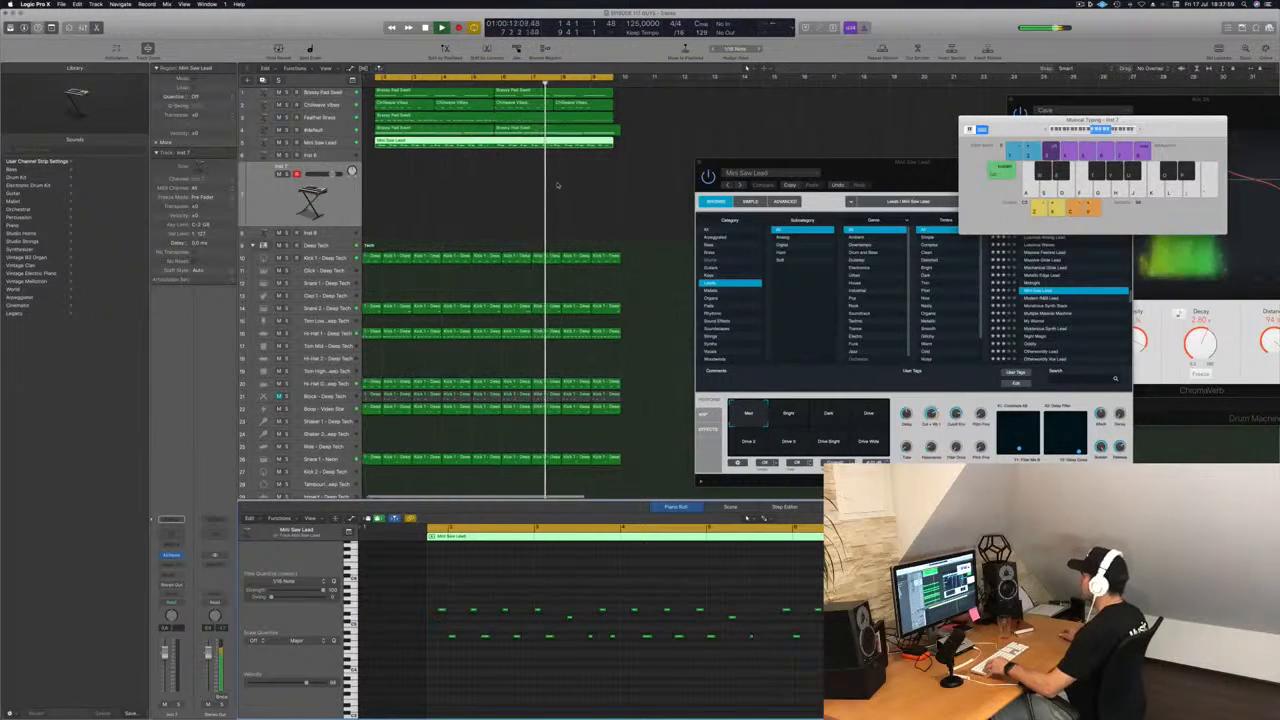
scroll(515, 196, "down", 1)
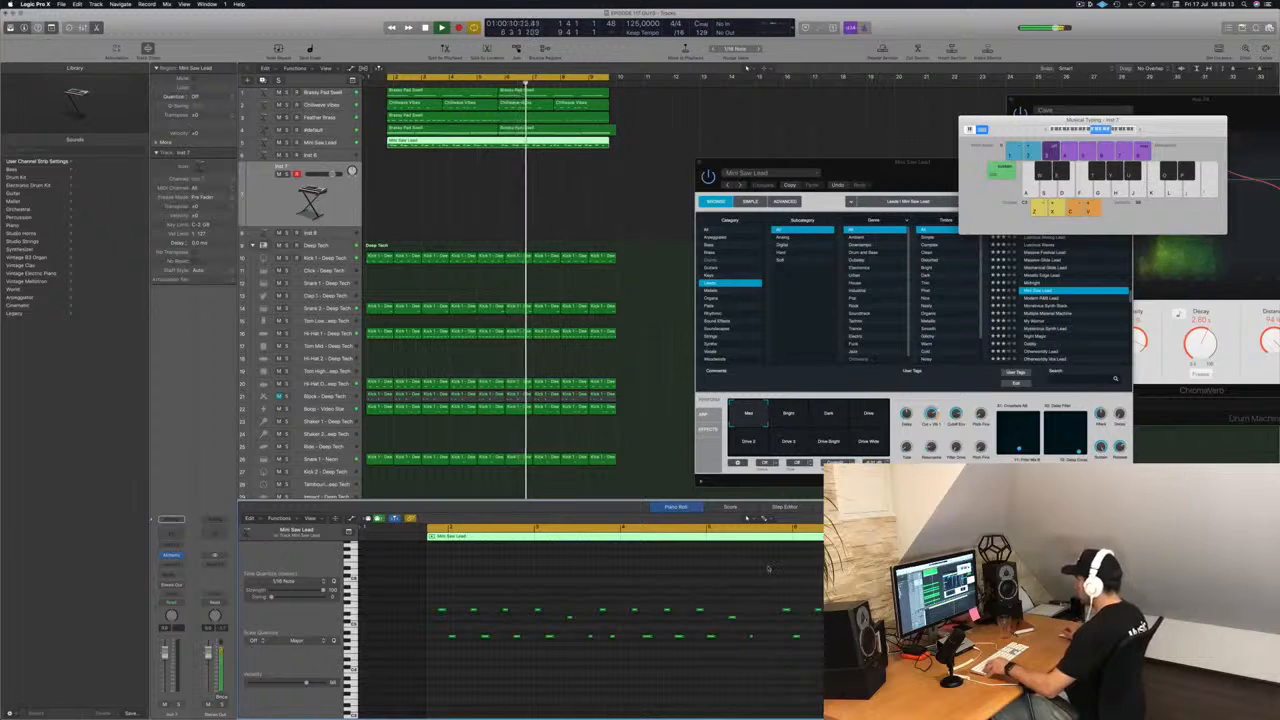
left_click_drag(768, 592, 824, 670)
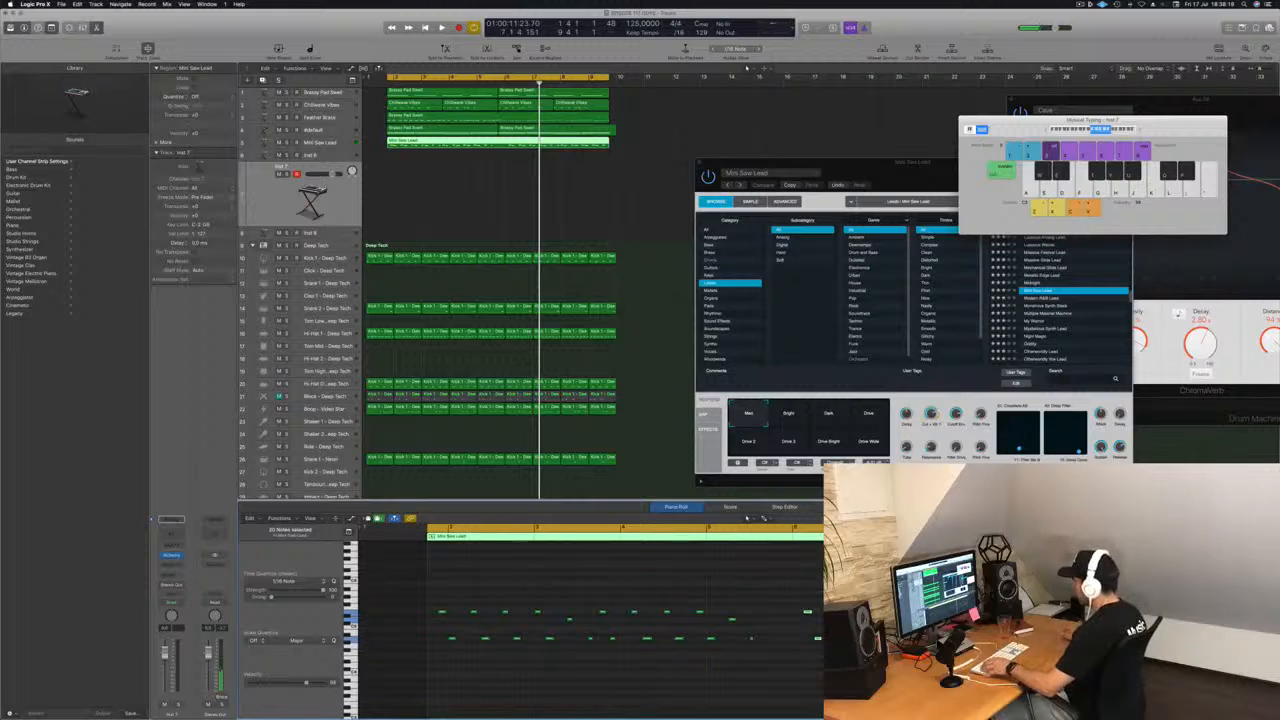
left_click(769, 621)
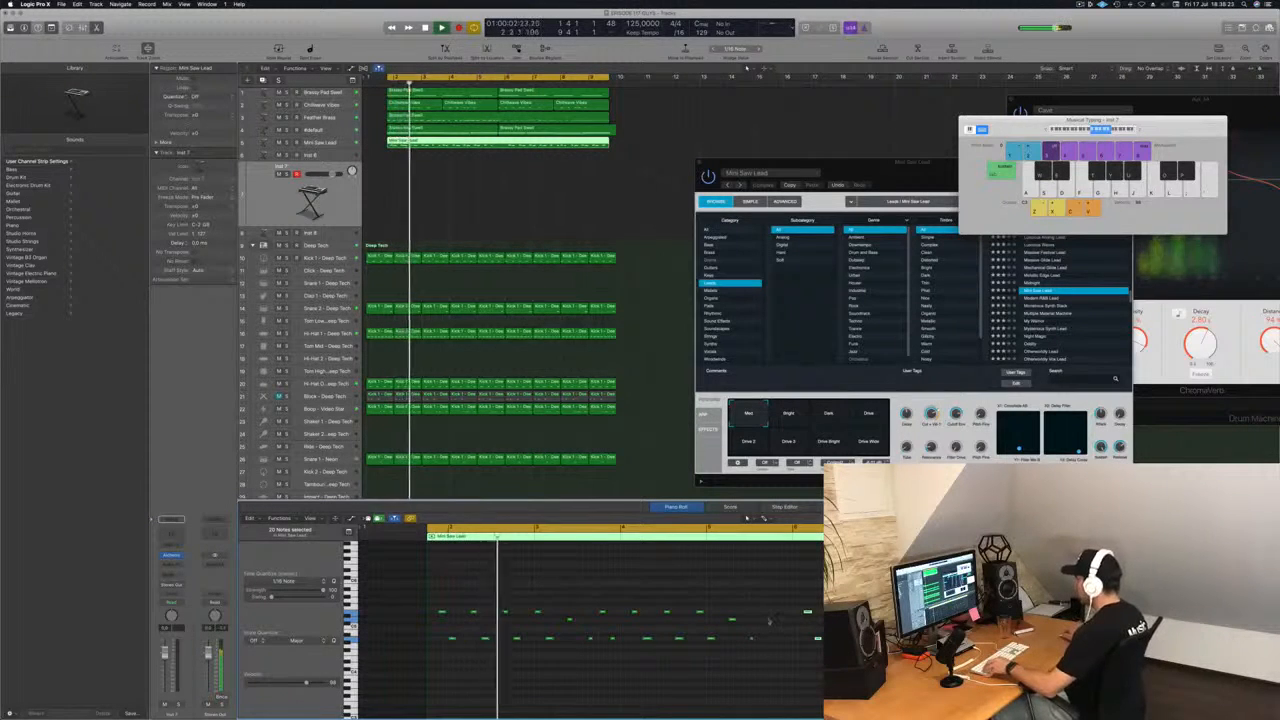
left_click_drag(698, 600, 717, 675)
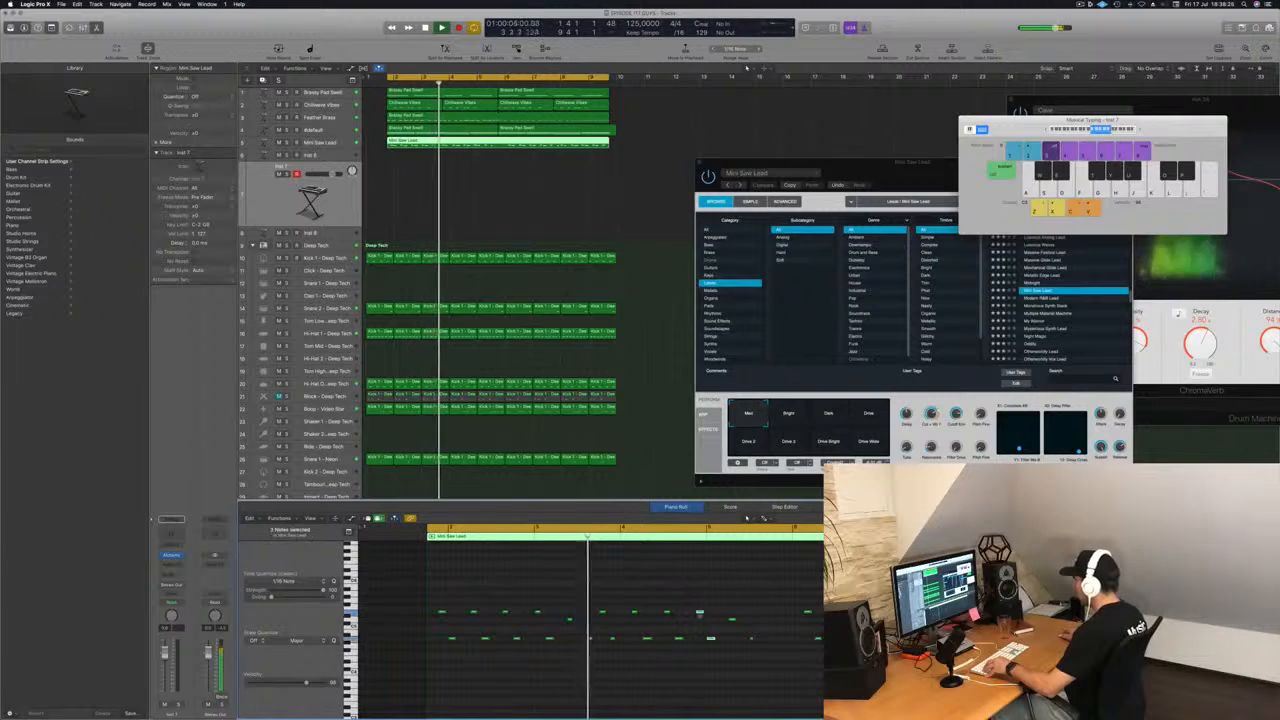
left_click_drag(699, 612, 774, 612)
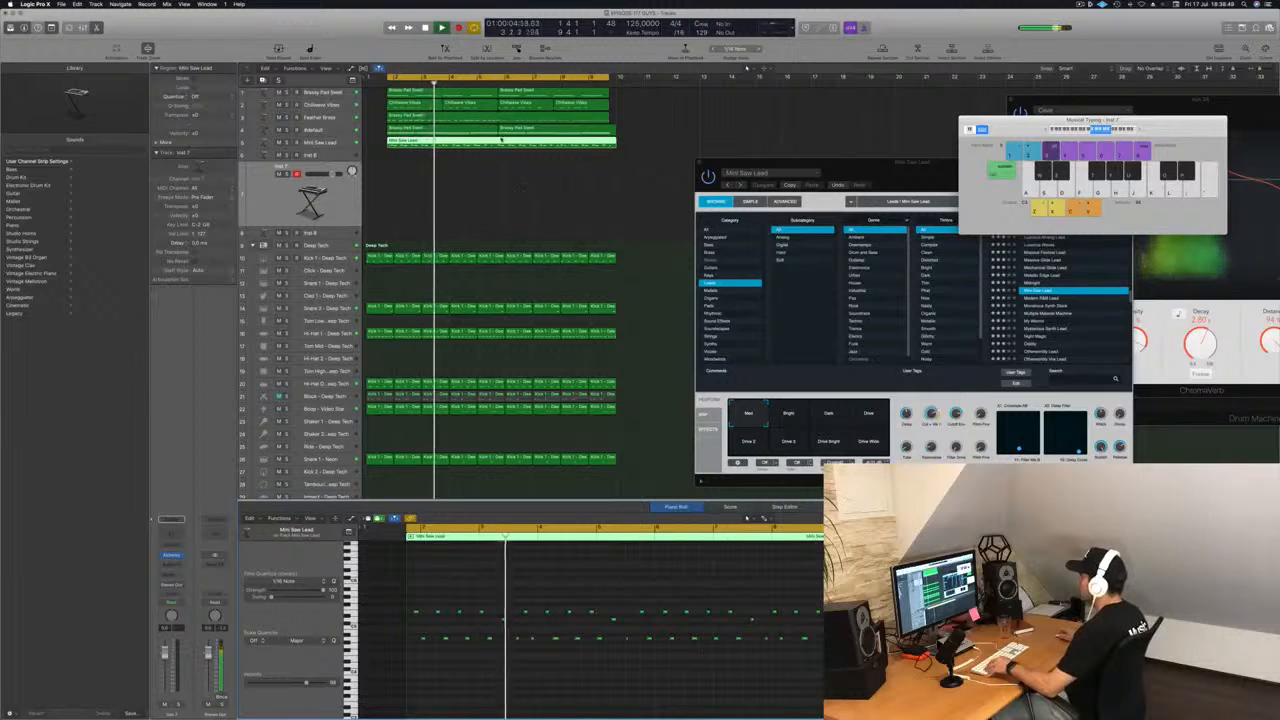
Split the Mini Saw Lead region at its middle, splitting crossing notes, and replace its second half with a joined copy of its first half.
key("super+t")
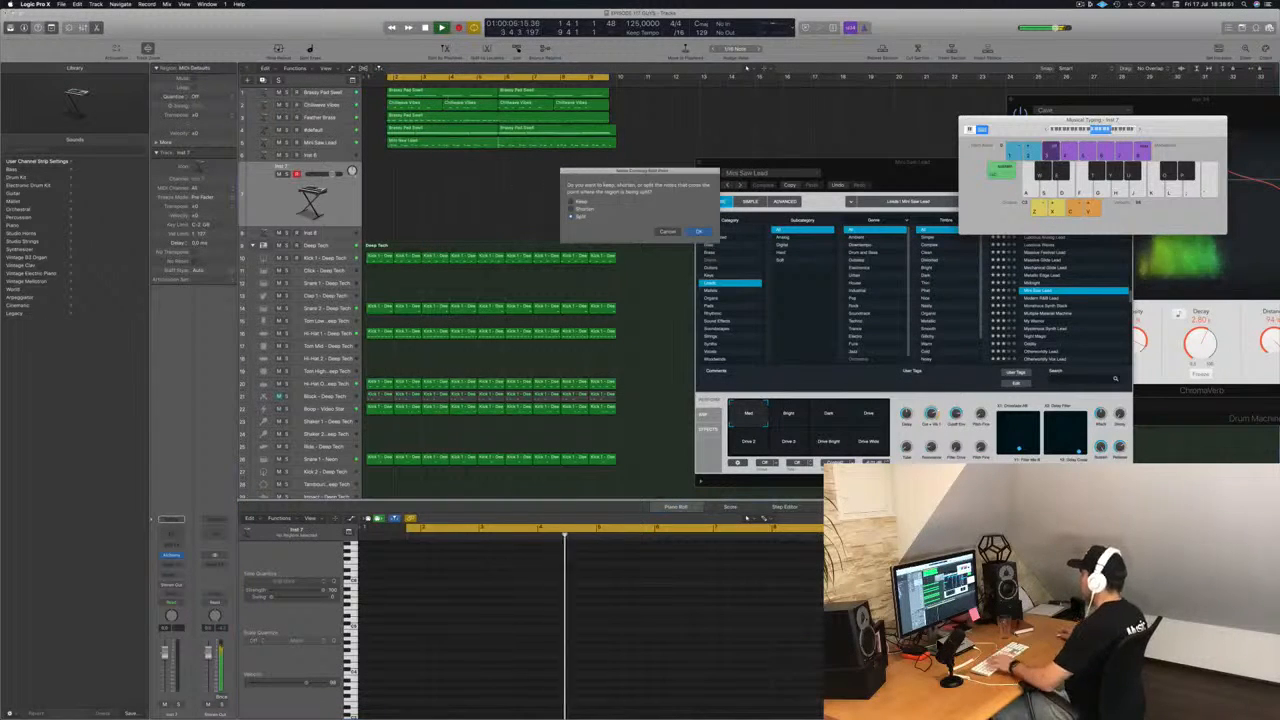
key("Return")
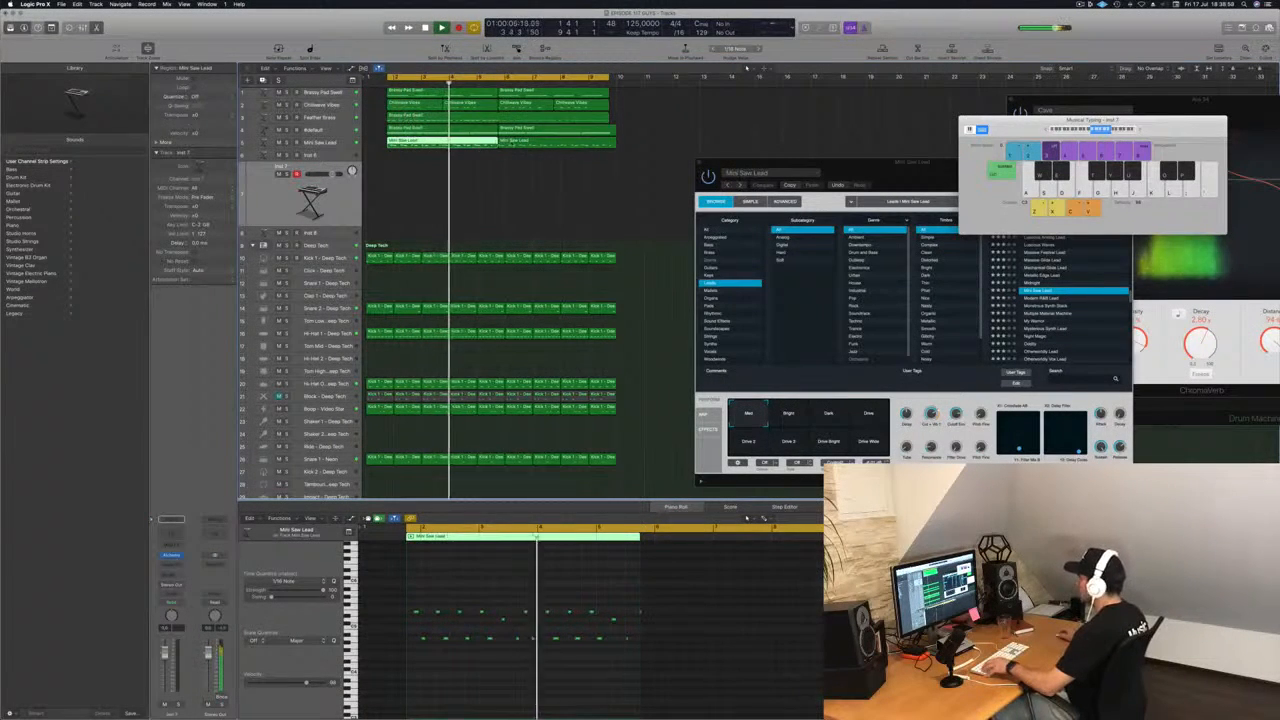
left_click(511, 145)
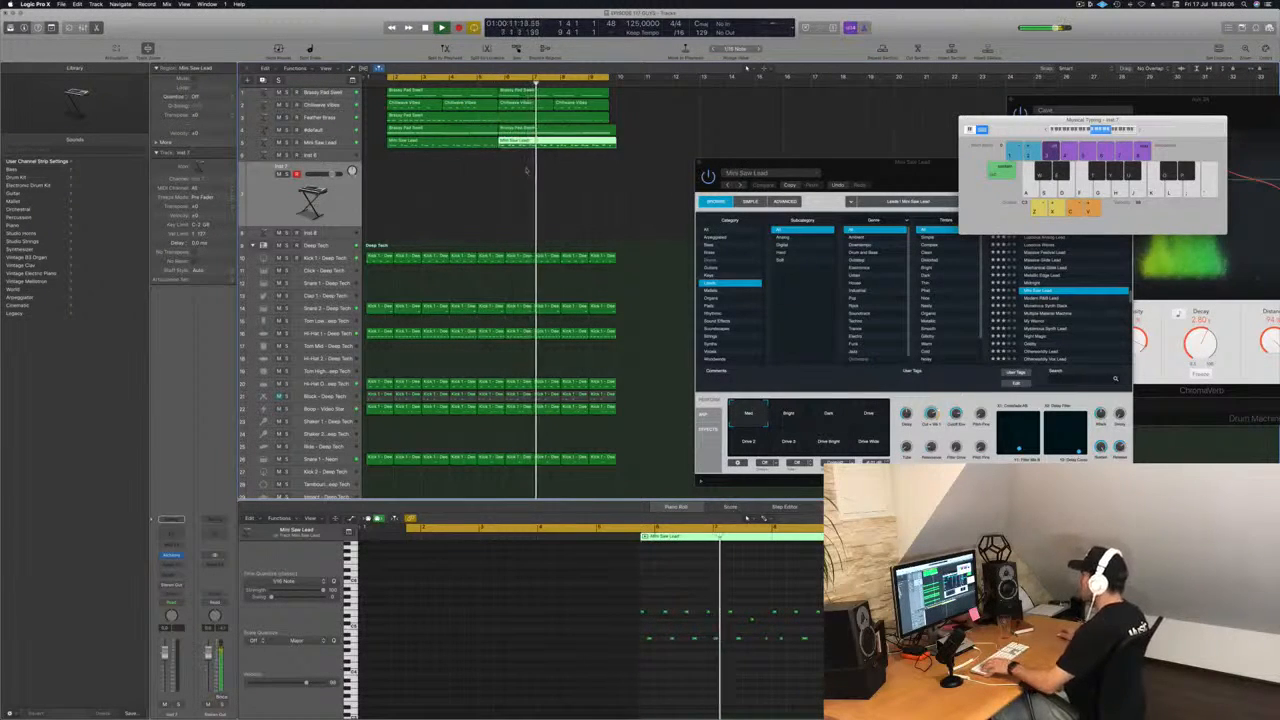
key("Delete")
key("Return")
left_click_drag(467, 145, 552, 148)
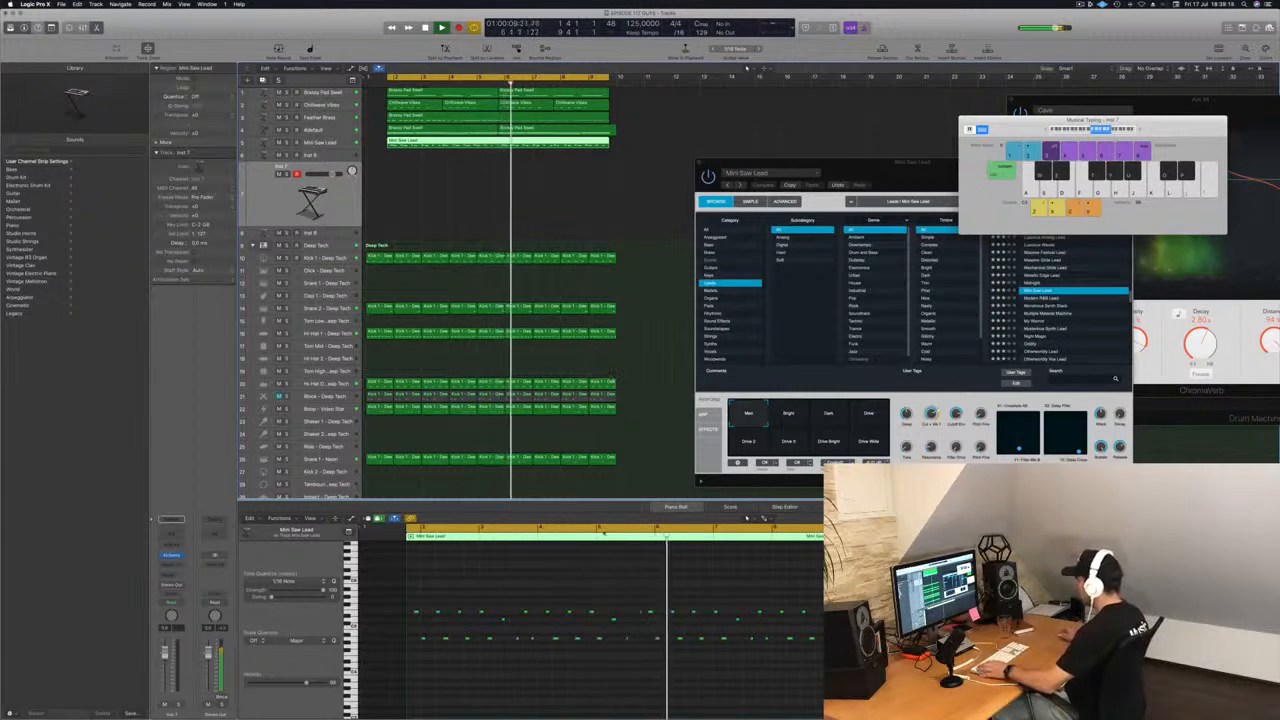
Select a single note near the middle of the Mini Saw Lead pattern and listen to the region repeatedly from its start.
left_click_drag(631, 600, 642, 625)
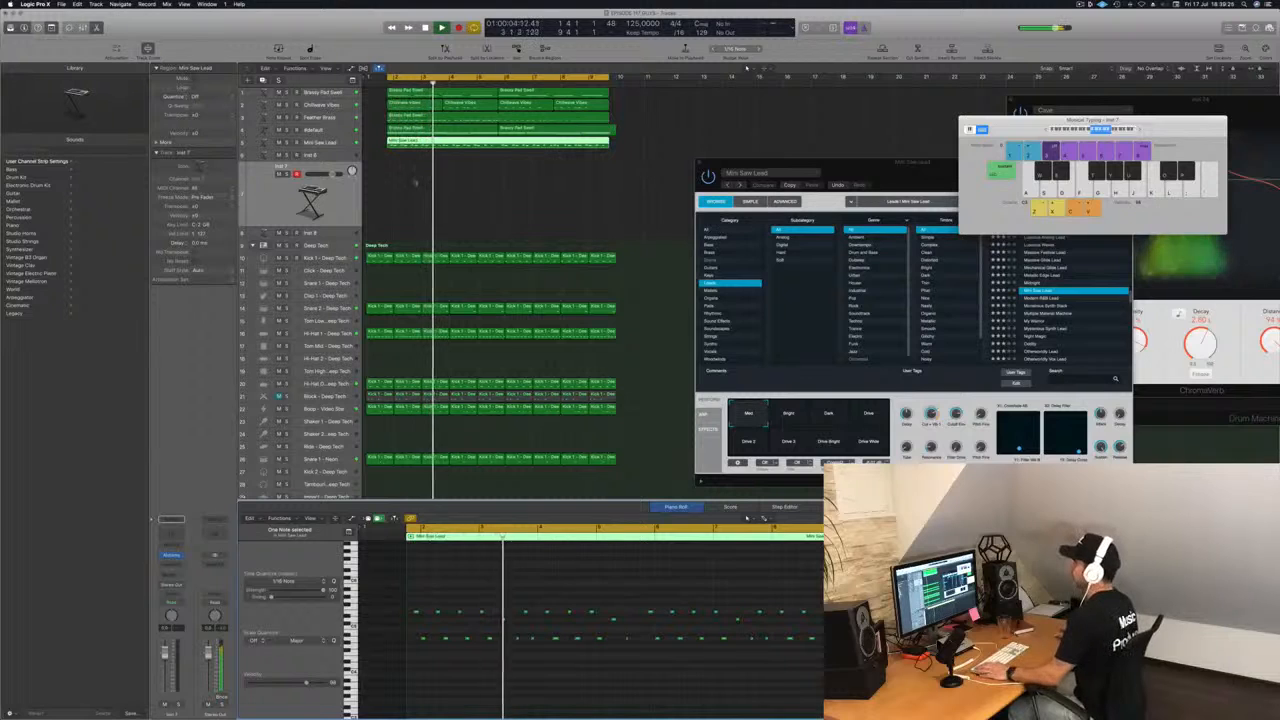
key("space")
key("space")
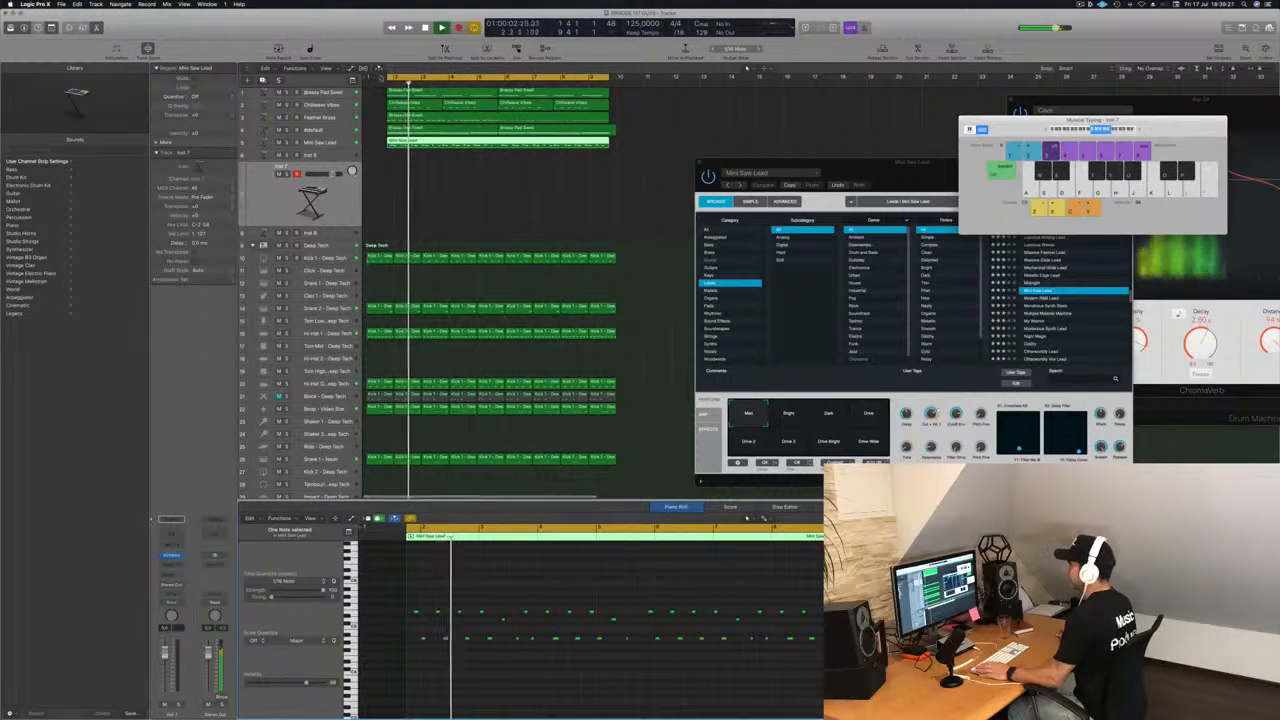
scroll(386, 62, "up", 1)
key("space")
key("space")
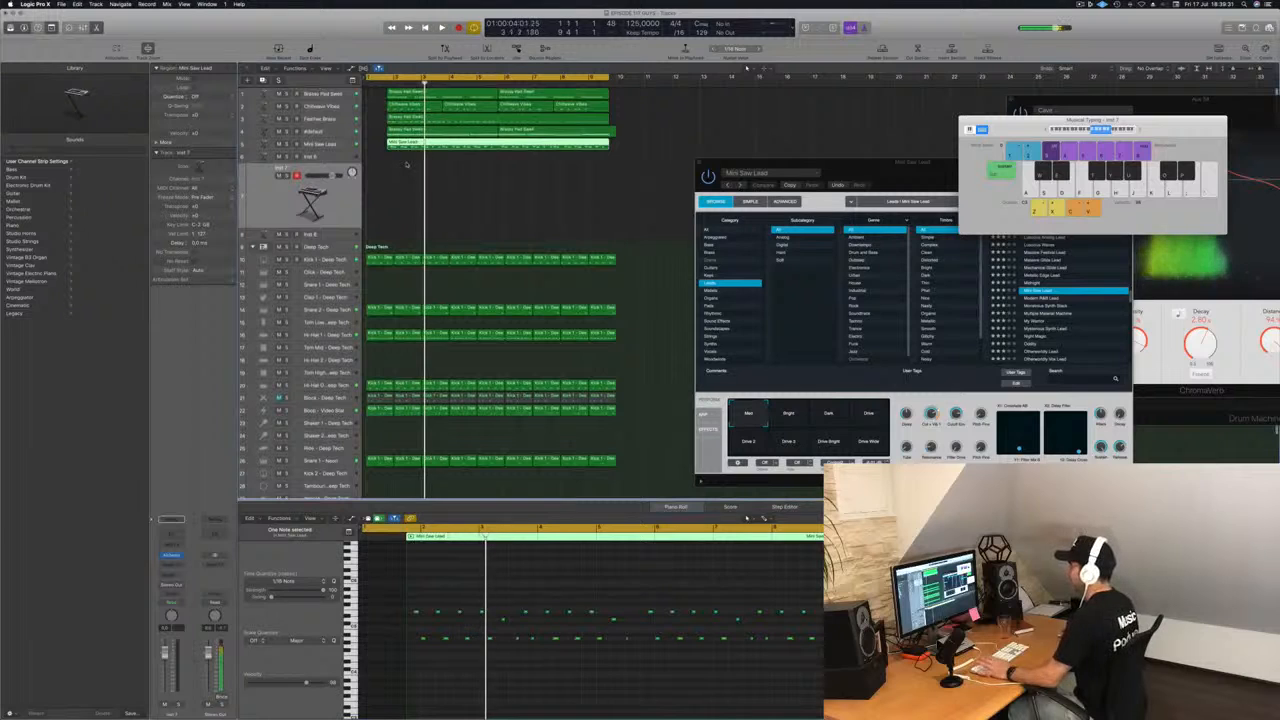
key("super+Right")
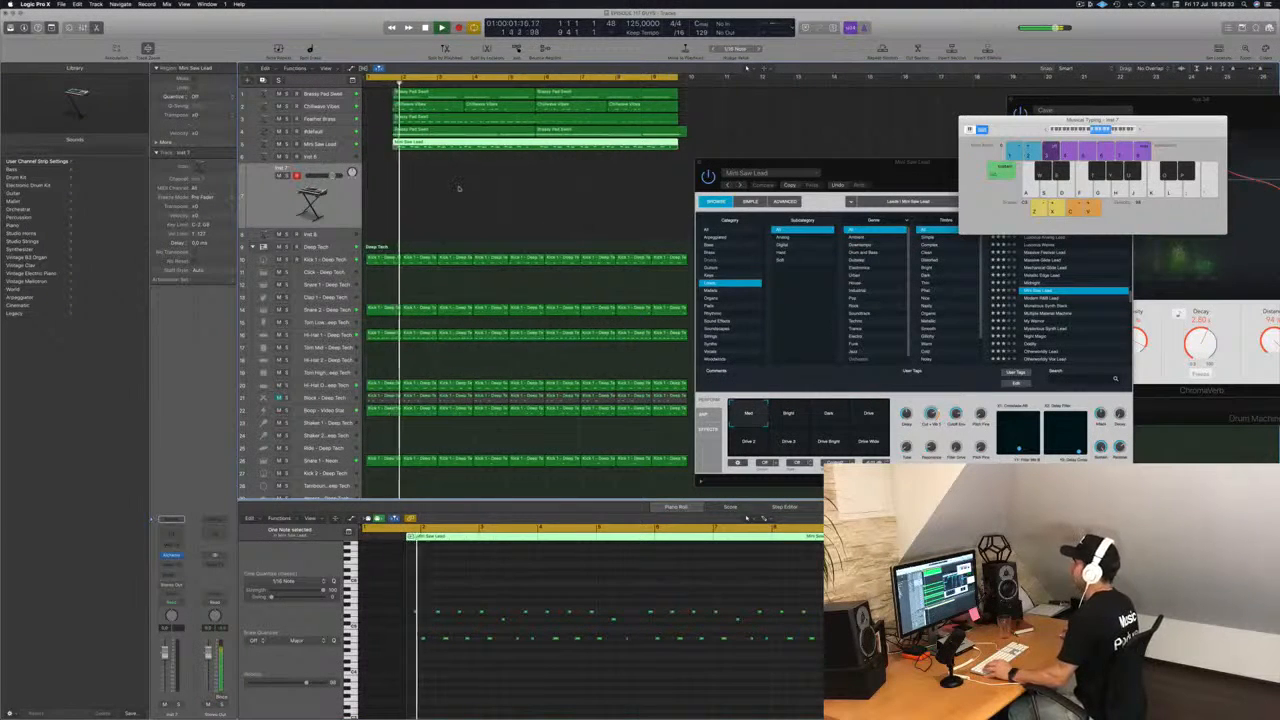
key("super+Left")
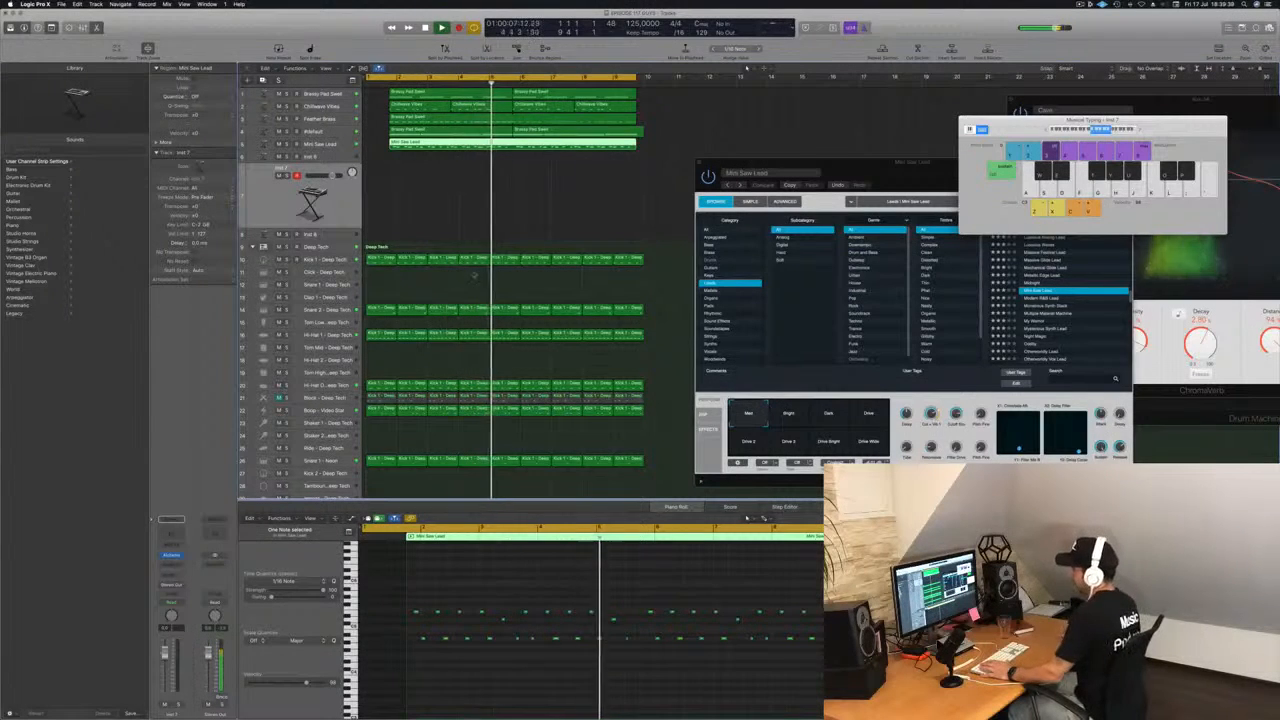
Select the Mini Saw Lead region and its track, and set the cycle start to the beginning of the region.
left_click(554, 197)
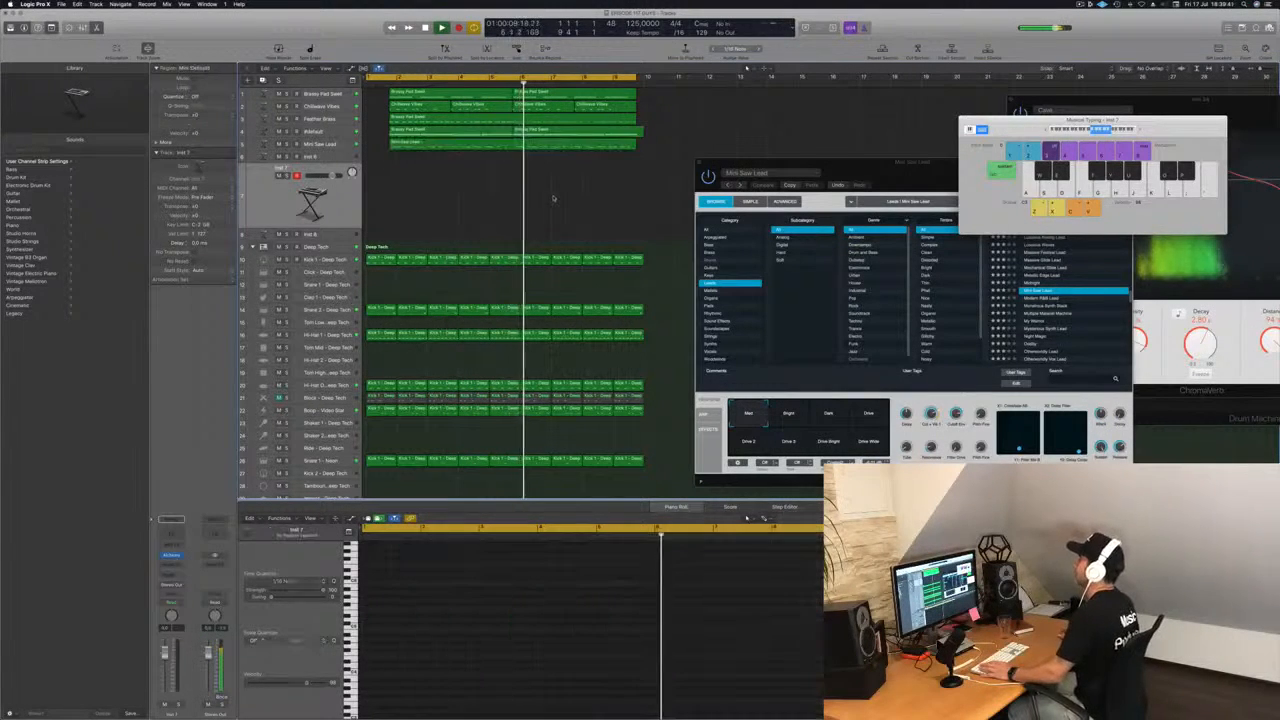
left_click(530, 145)
scroll(504, 155, "left", 1)
scroll(504, 155, "left", 1)
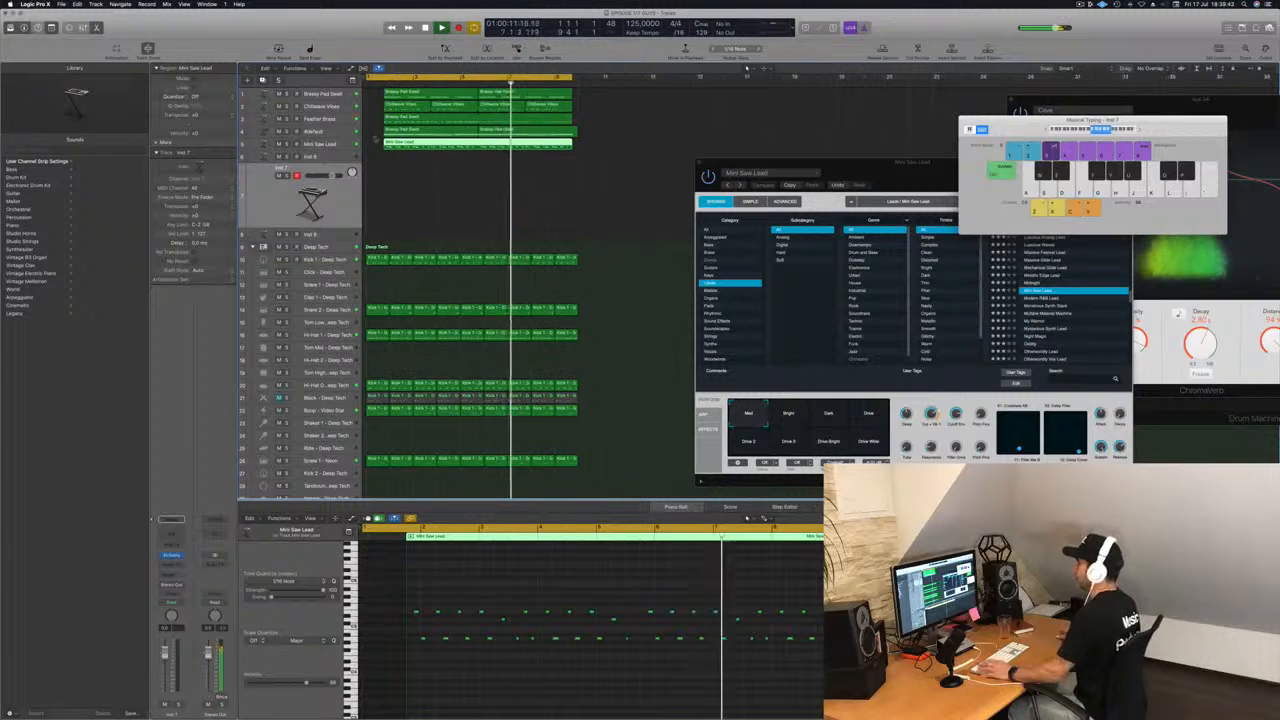
key("Return")
left_click(320, 144)
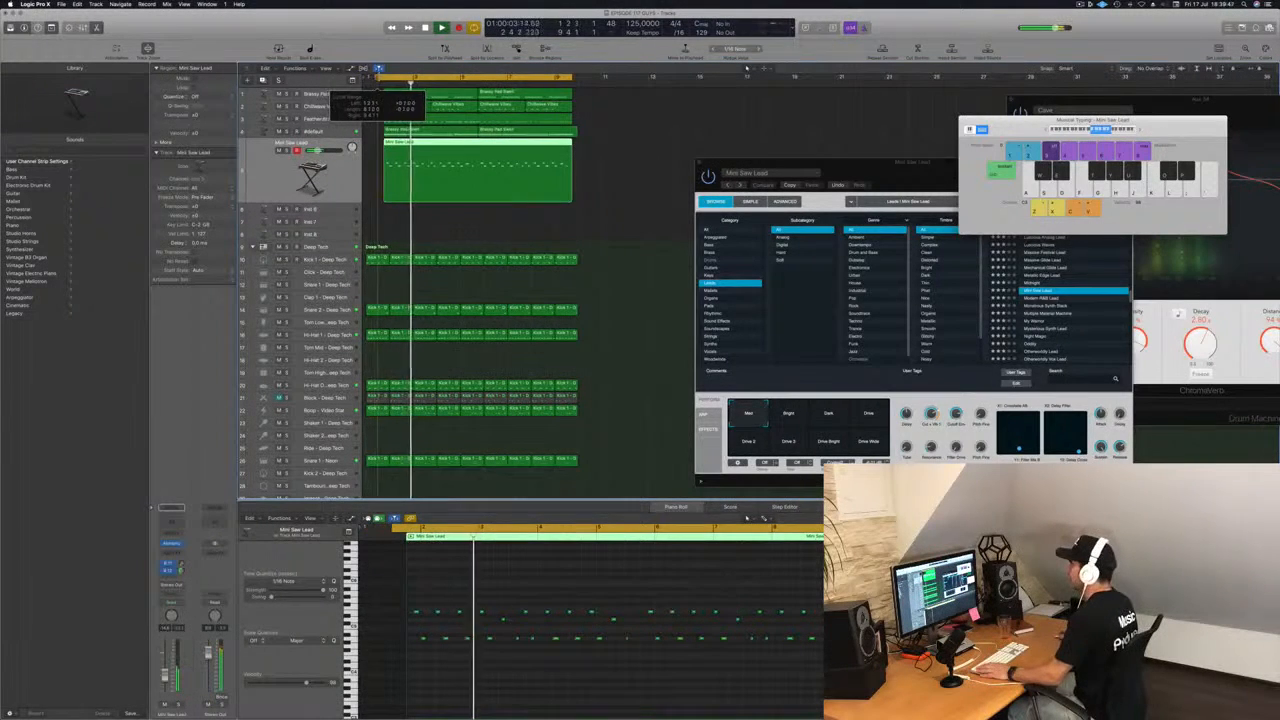
key("Return")
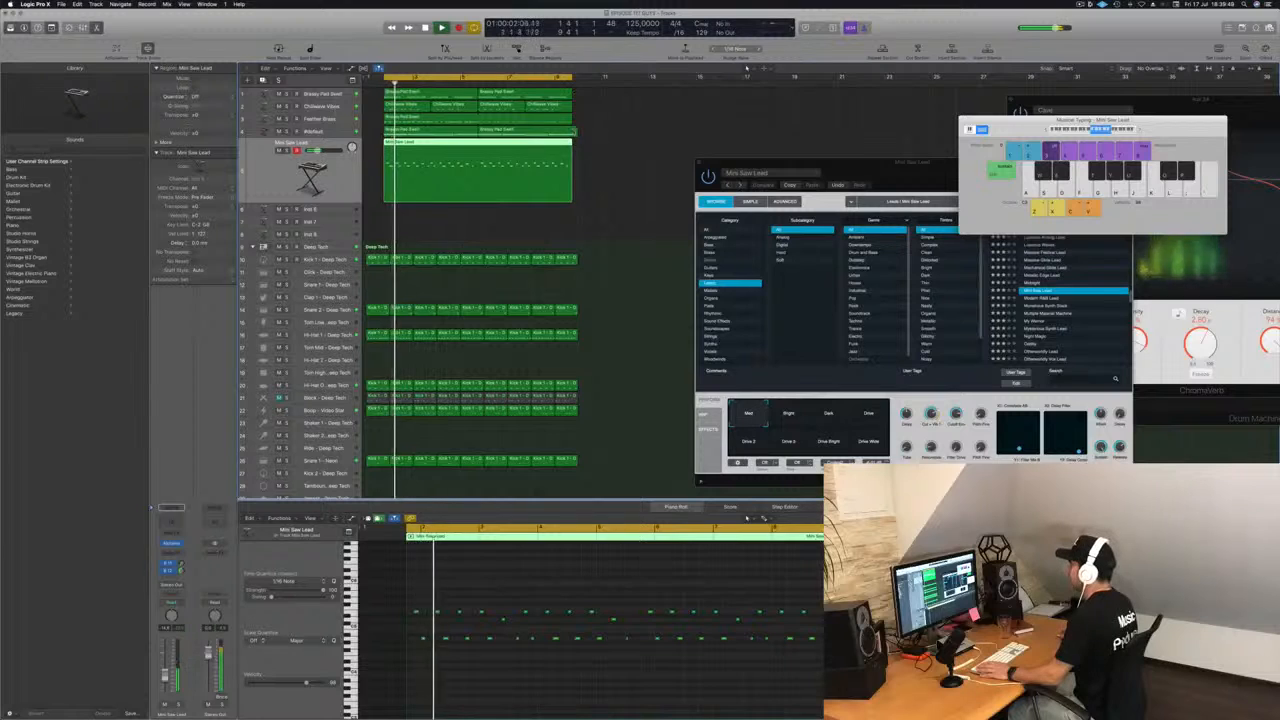
Trim the overhanging Brassy Pad Swell region on the fourth track to the cycle end, splitting the overlapping notes.
left_click(573, 131)
double_click(571, 132, "super")
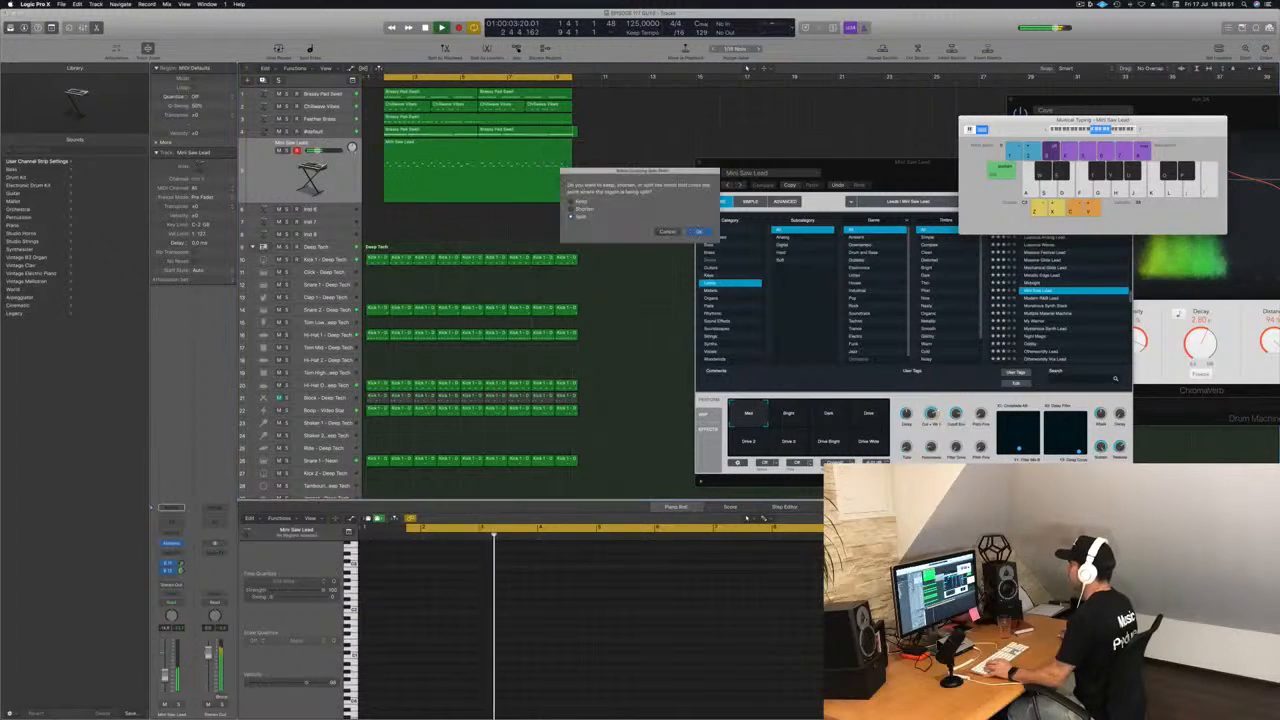
left_click(698, 231)
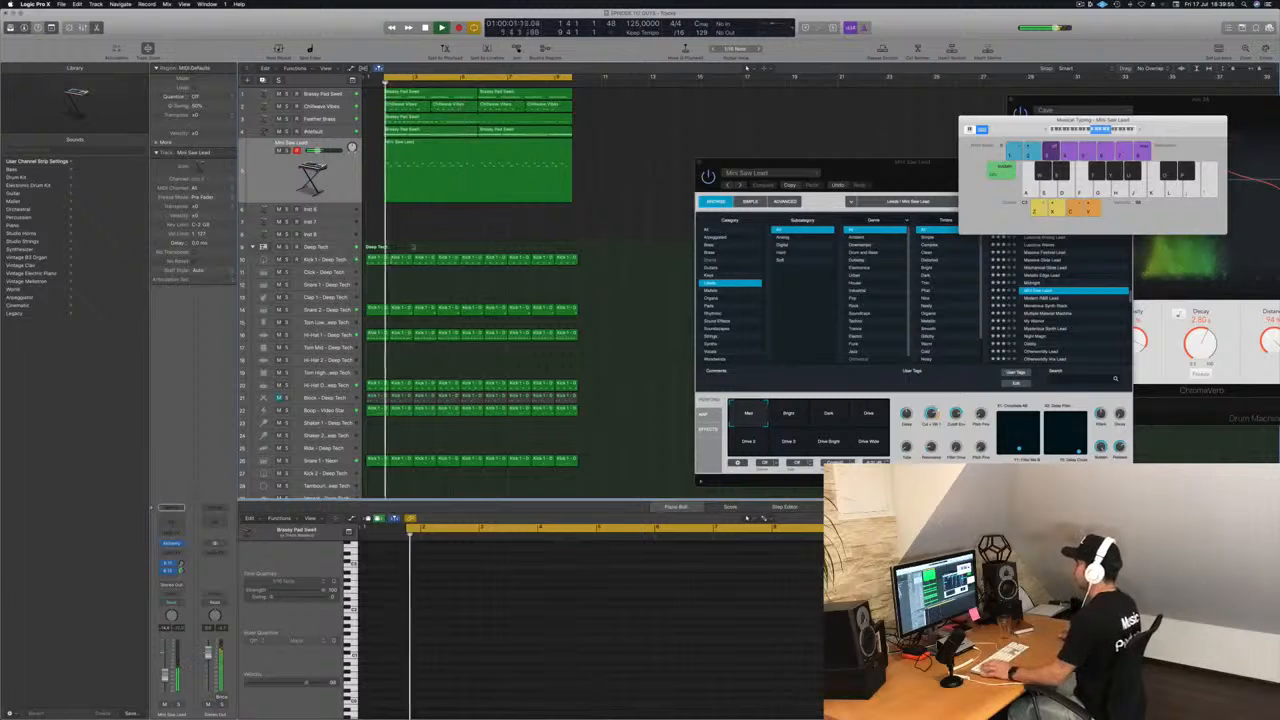
key("Return")
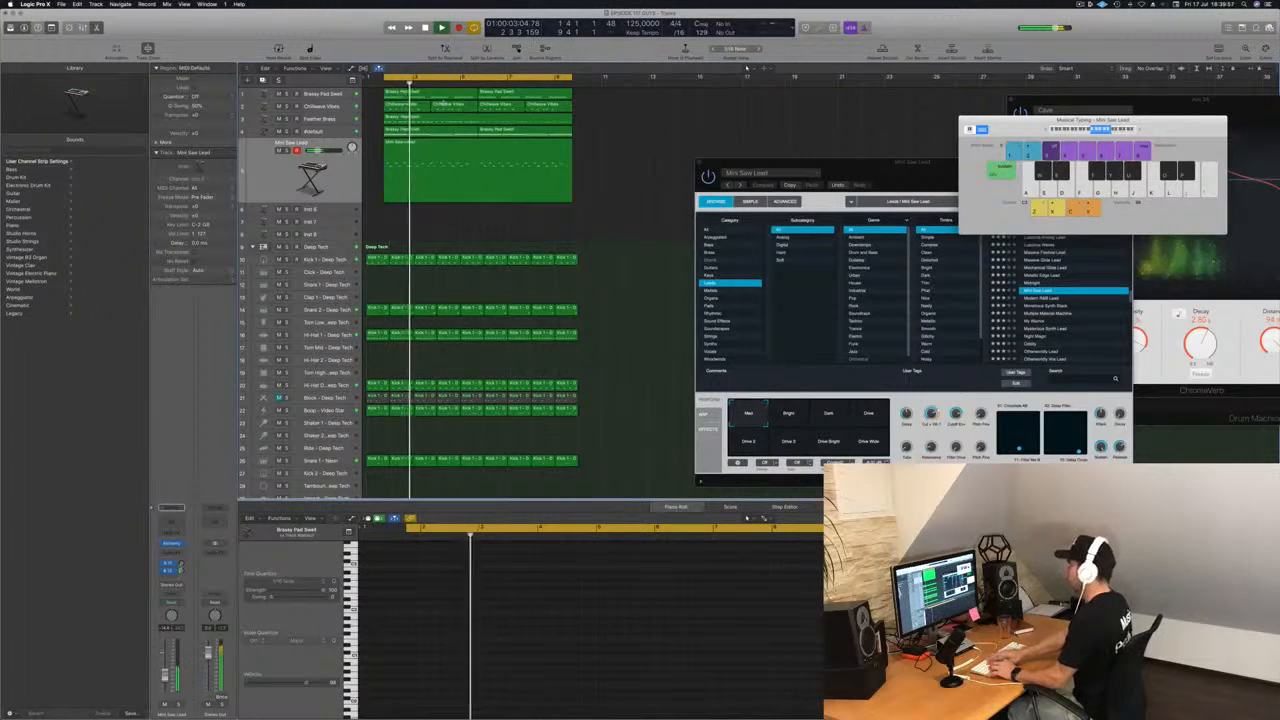
Repeat all regions of the cycle range three times in a row and close the Mini Saw Lead instrument window.
key("super+r")
key("super+r")
key("super+r")
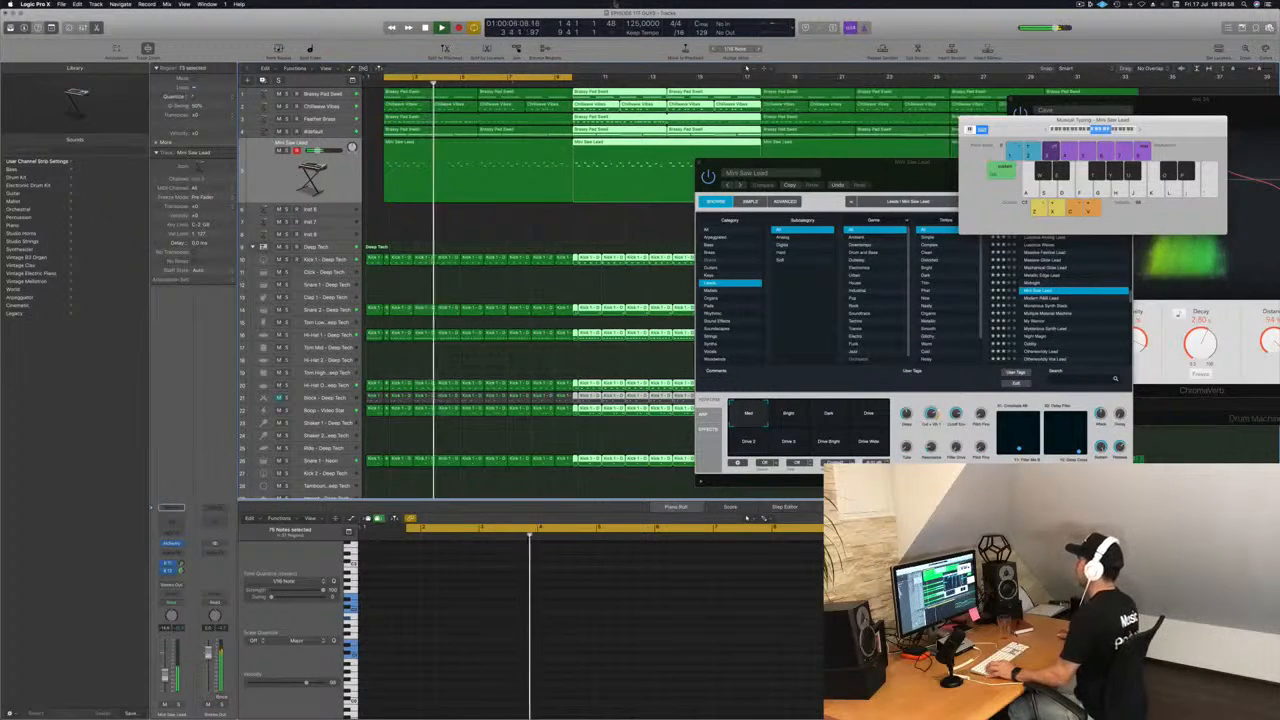
key("super+Left")
key("super+Left")
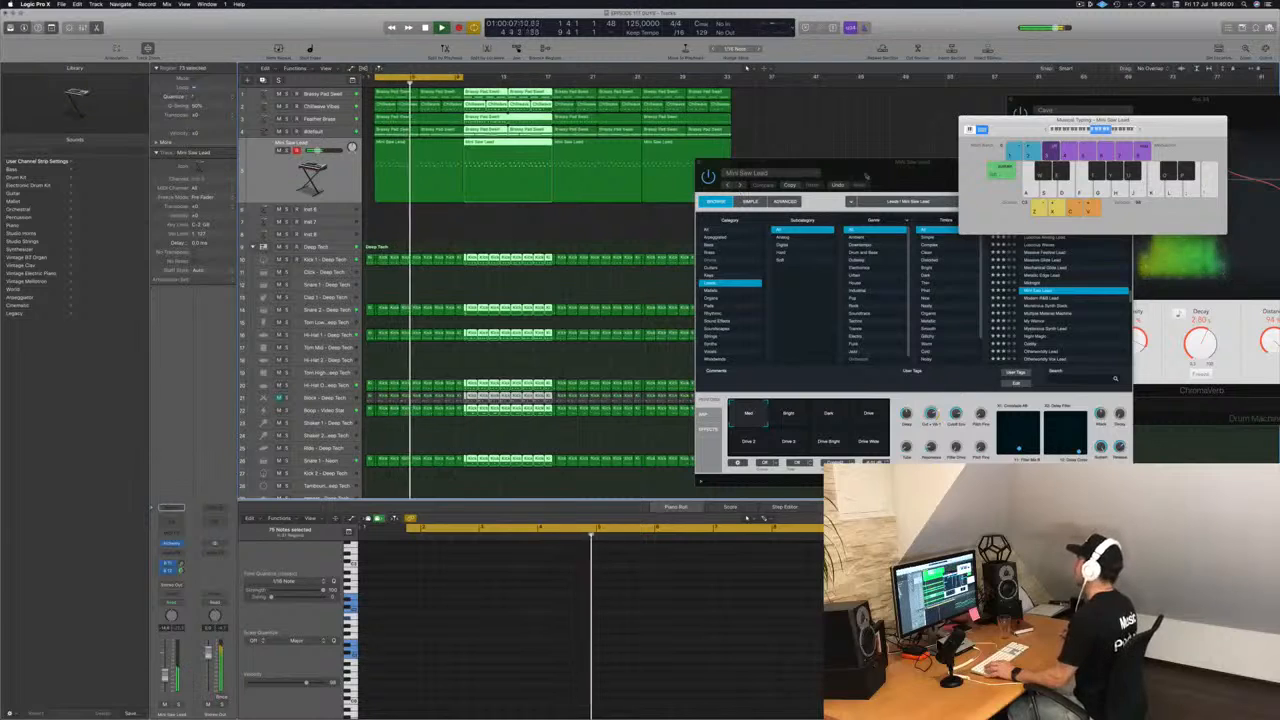
left_click(866, 176)
key("super+w")
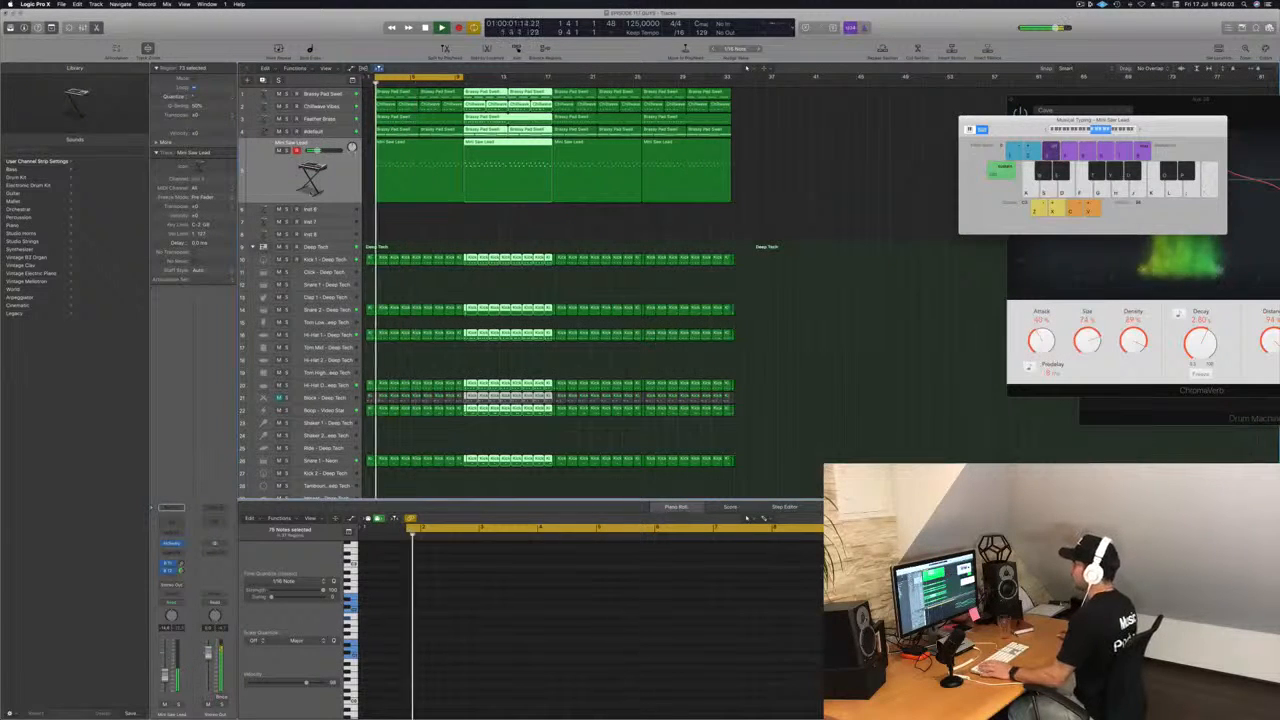
Add a Channel EQ to the Mini Saw Lead track with a low cut at 860 Hz, 24 dB/Oct, and close it.
left_click(337, 170)
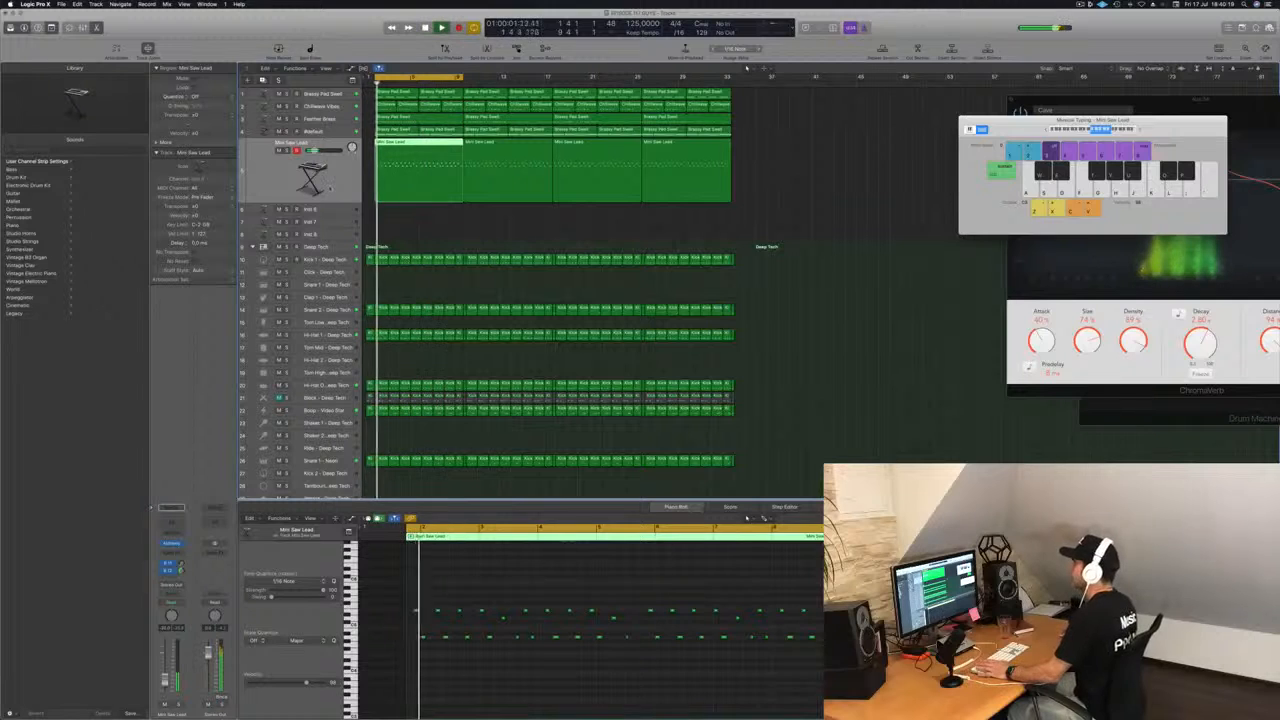
left_click(172, 524)
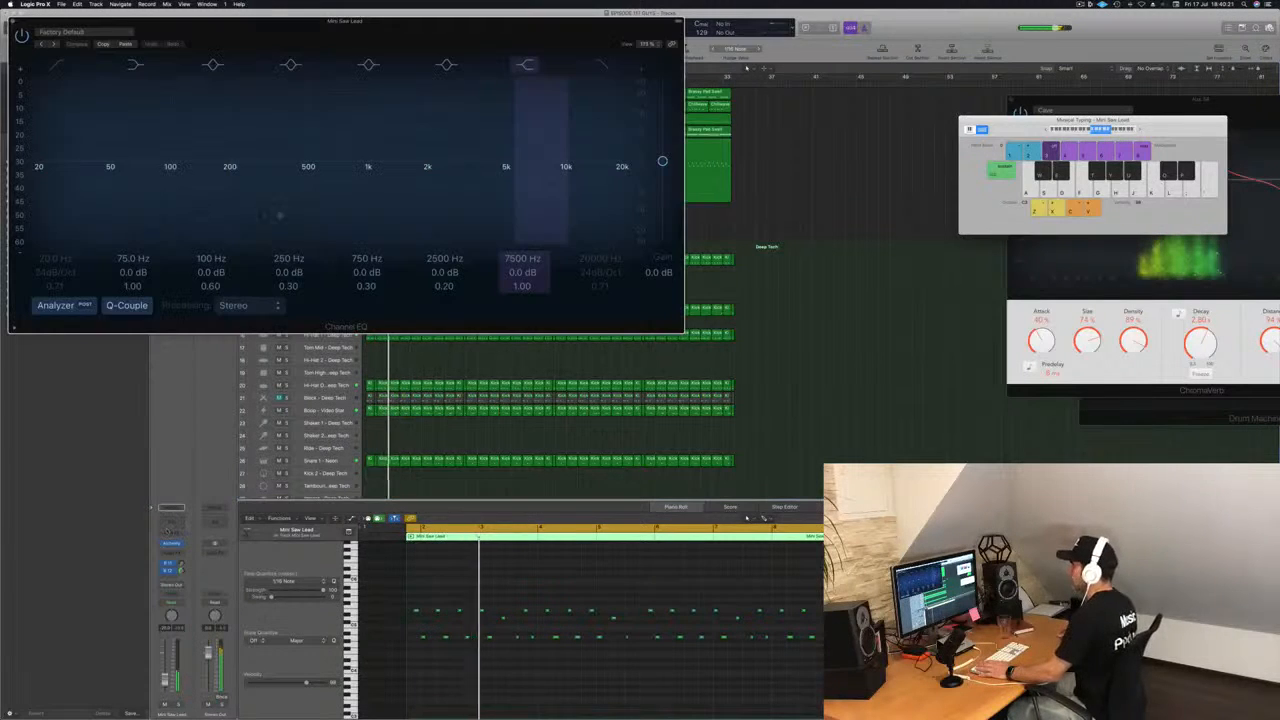
left_click(57, 65)
left_click_drag(45, 180, 392, 181)
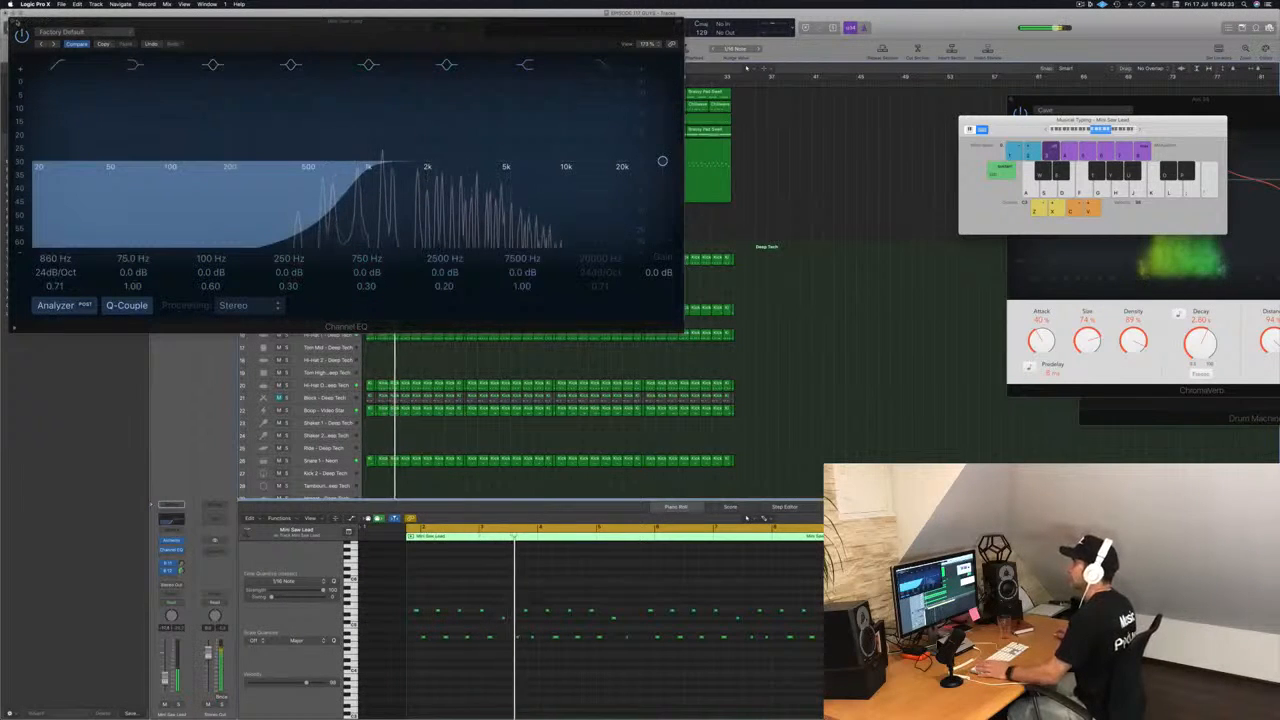
key("super+w")
left_click(757, 226)
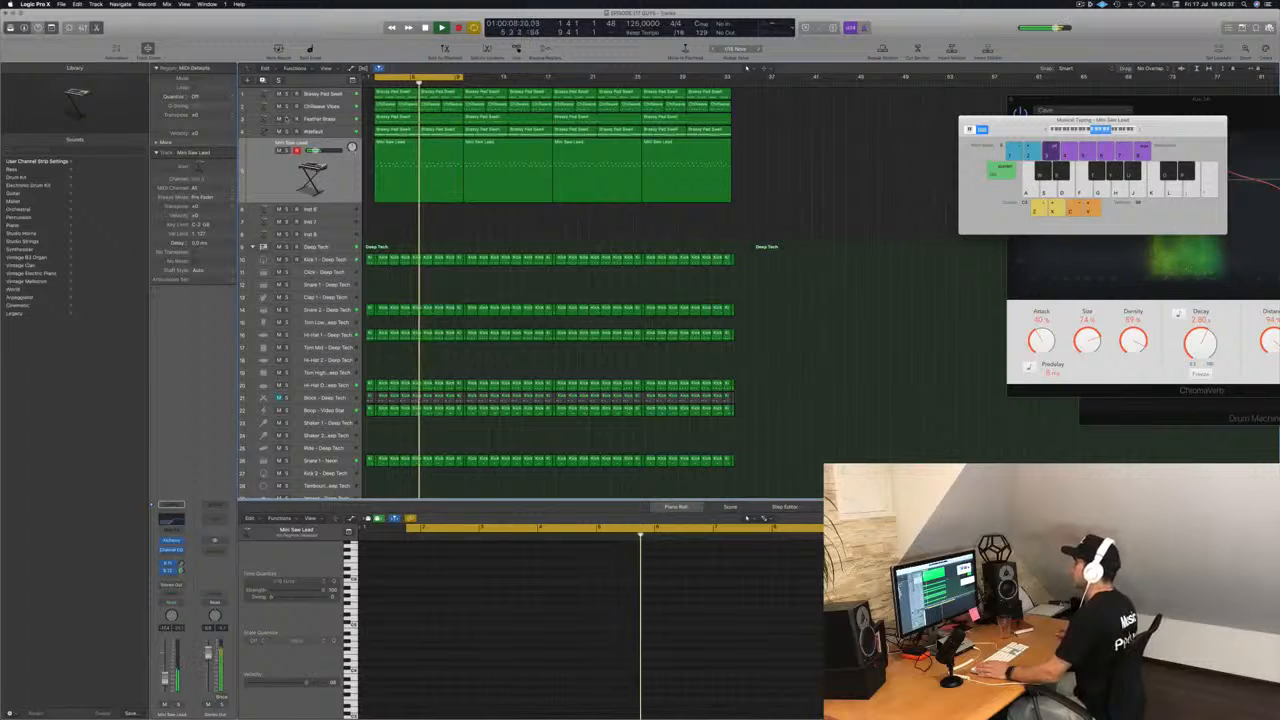
Unmute the Block - Deep Tech track and lower its volume slightly while playing it back with the other tracks.
left_click(286, 118)
key("s")
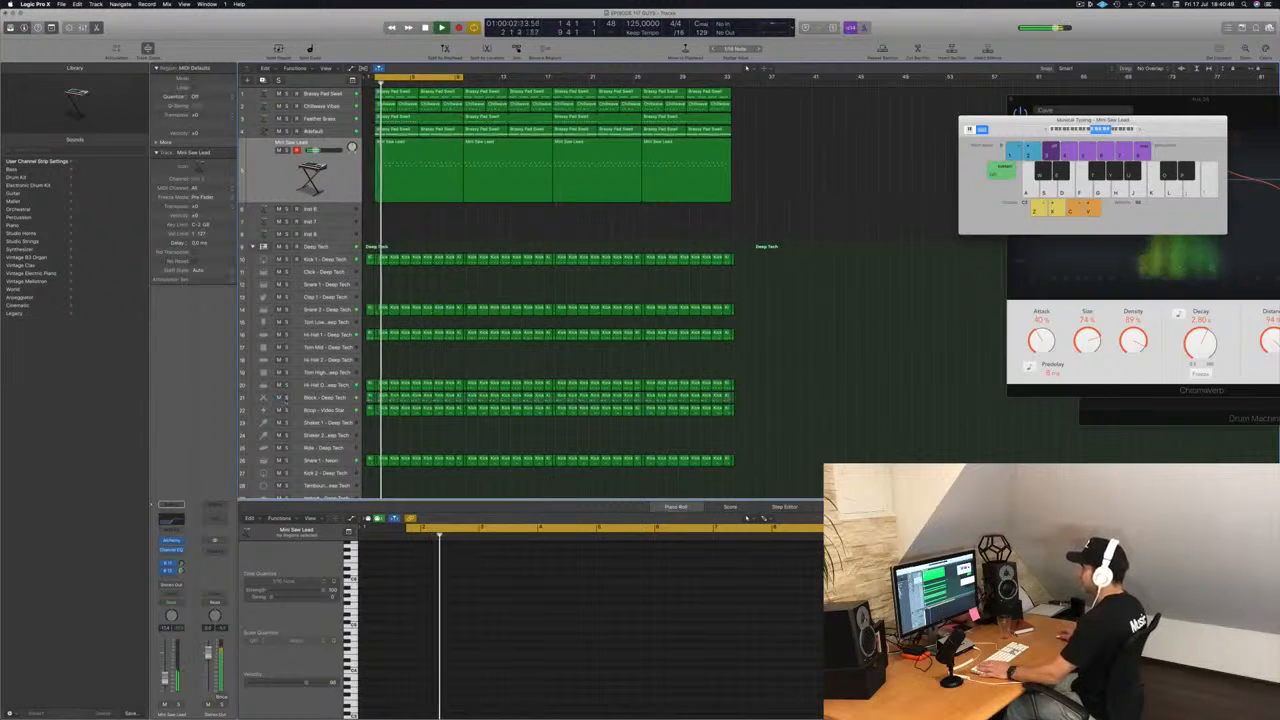
left_click(296, 398)
key("space")
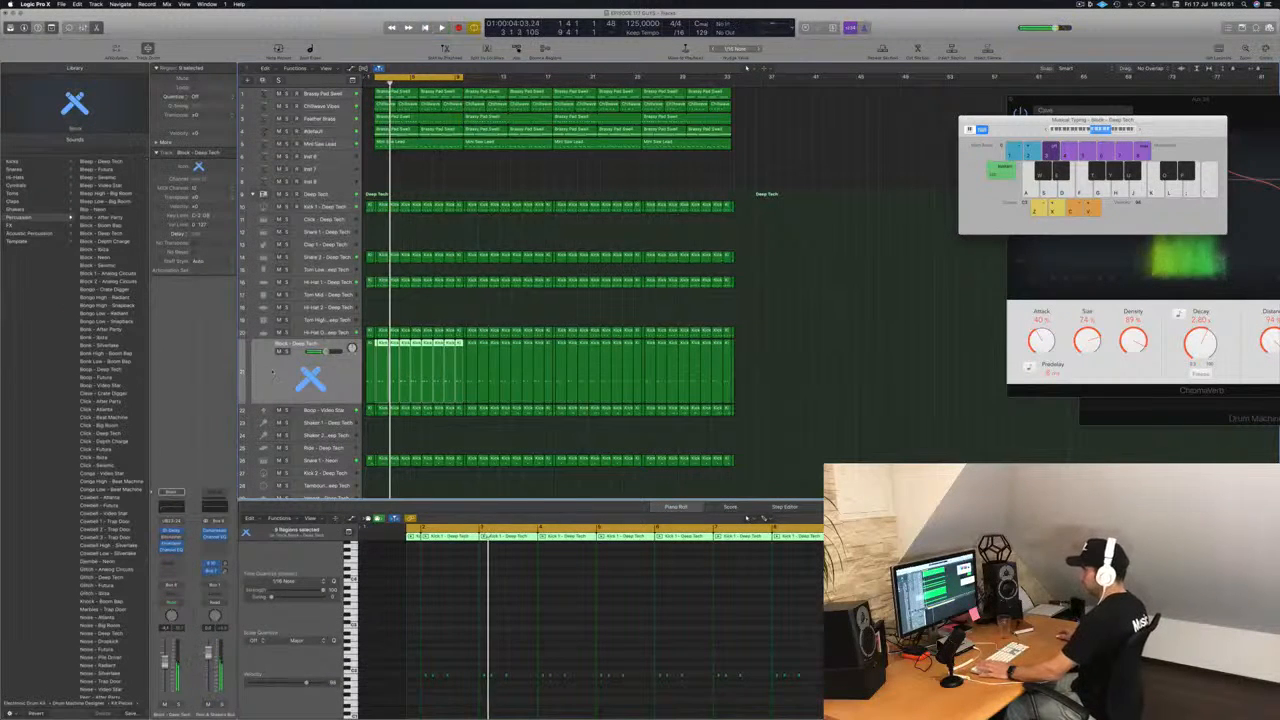
key("space")
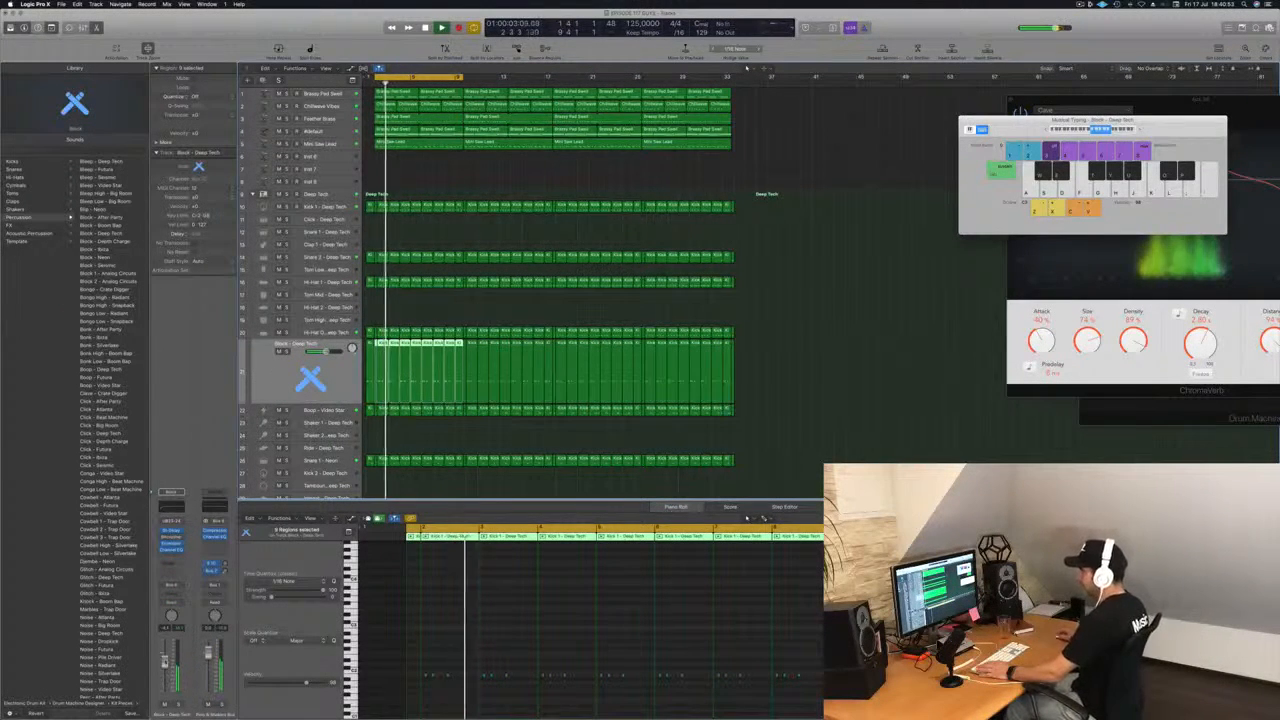
left_click(935, 410)
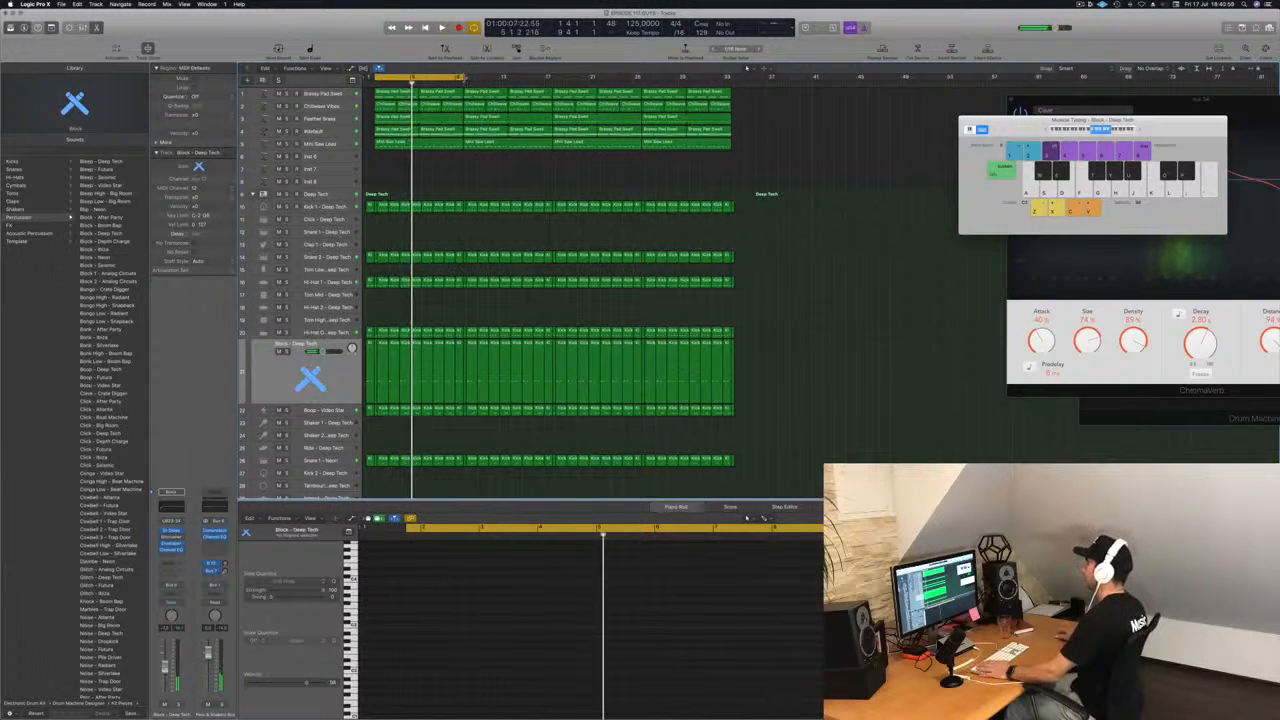
Extend the cycle range over all repeated sections and solo the Kick 1 - Deep Tech track.
left_click_drag(463, 78, 735, 88)
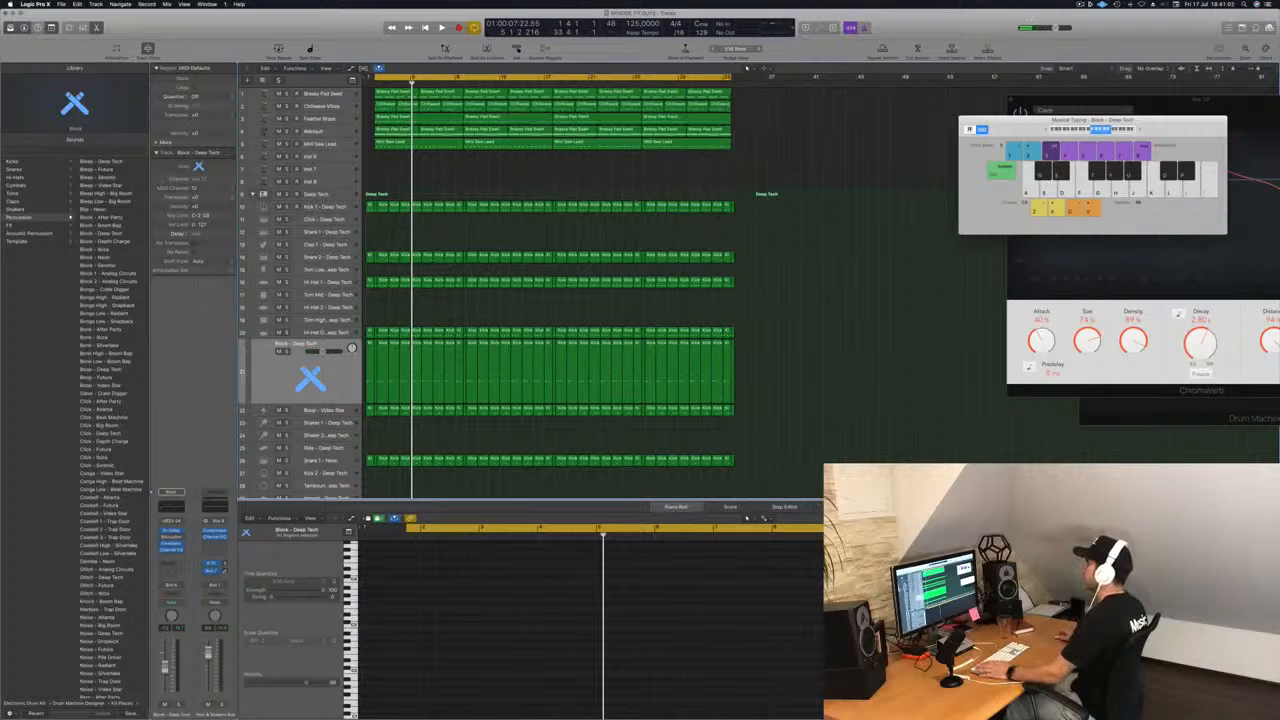
left_click(341, 207)
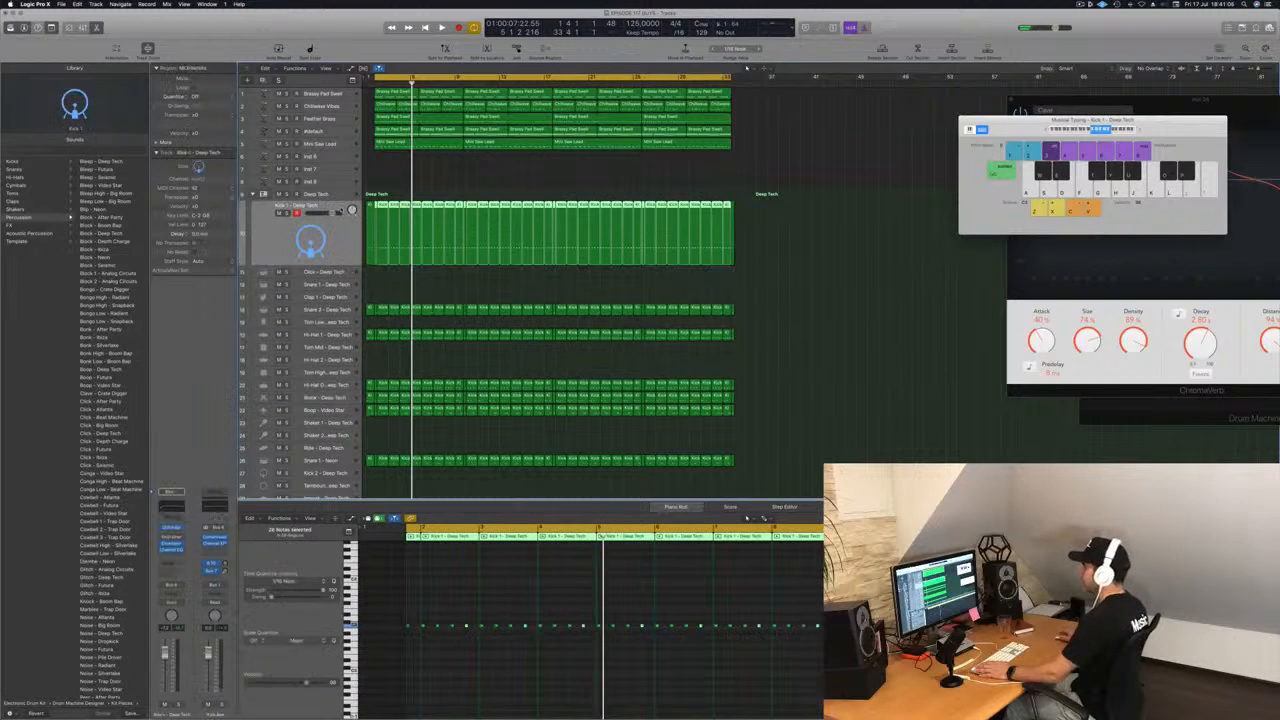
left_click(285, 229)
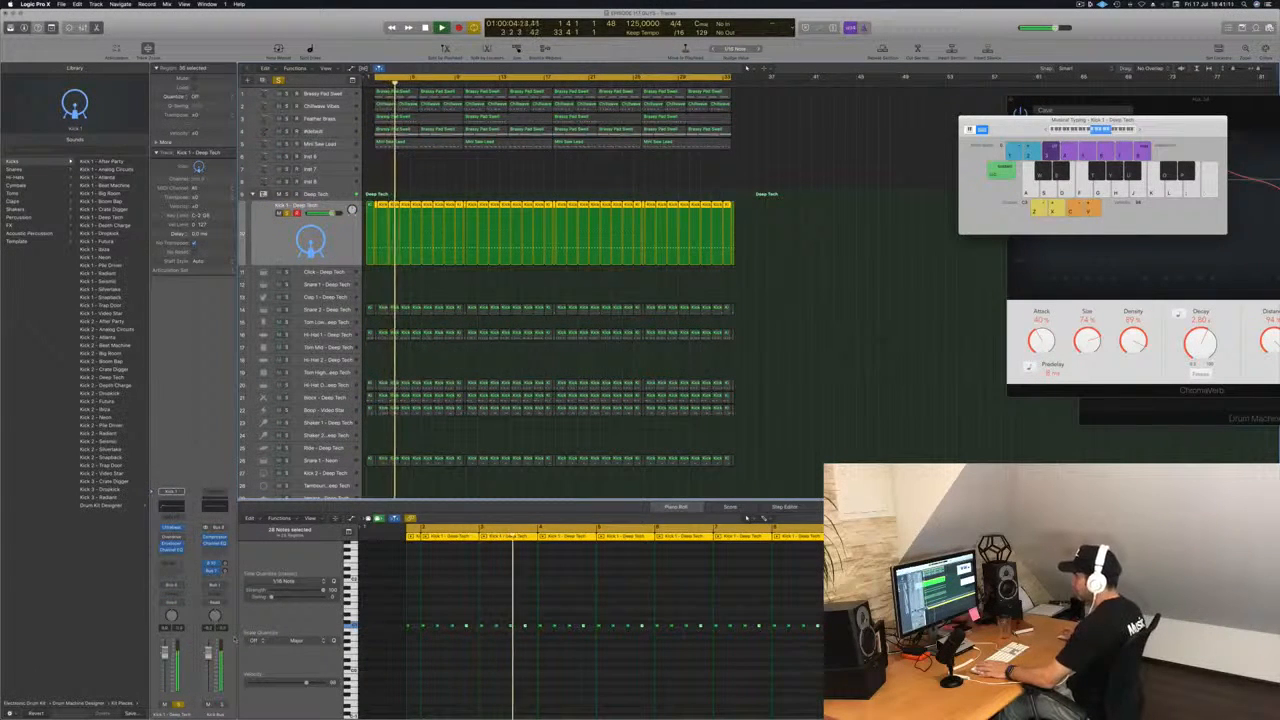
Solo the Snare 2 - Deep Tech track along with the kick and lower its volume slightly.
left_click(335, 309)
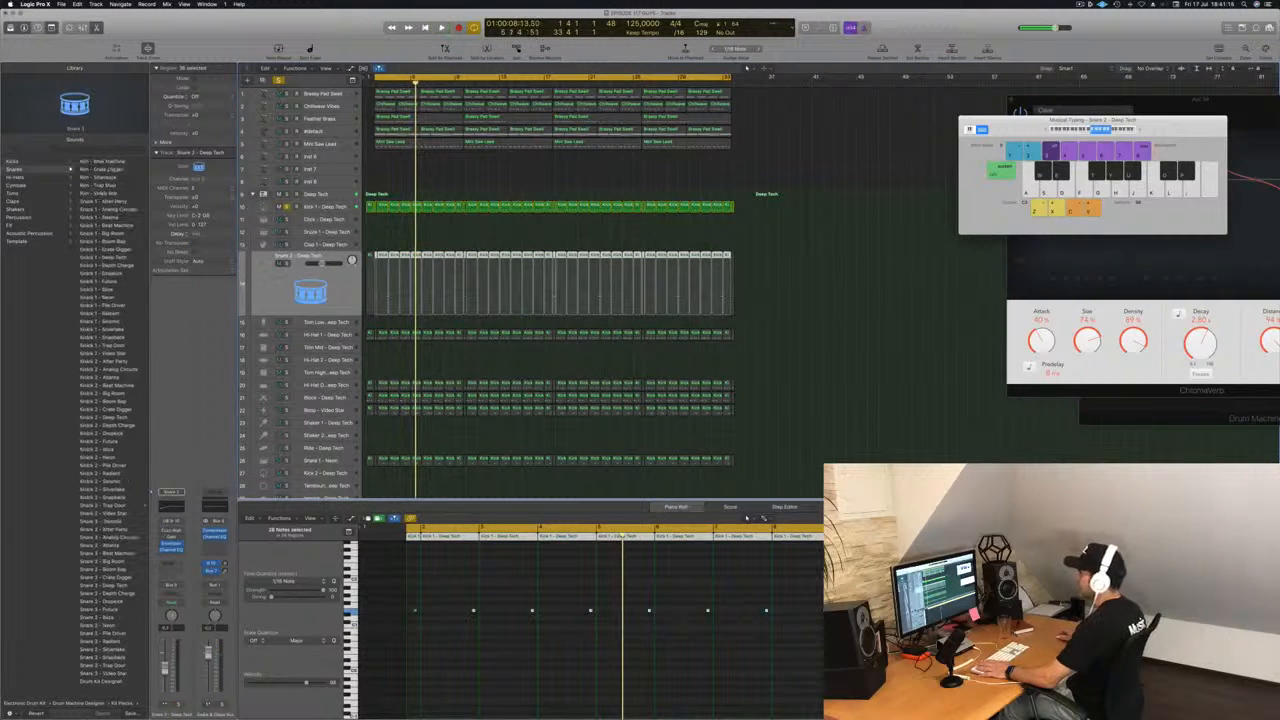
key("space")
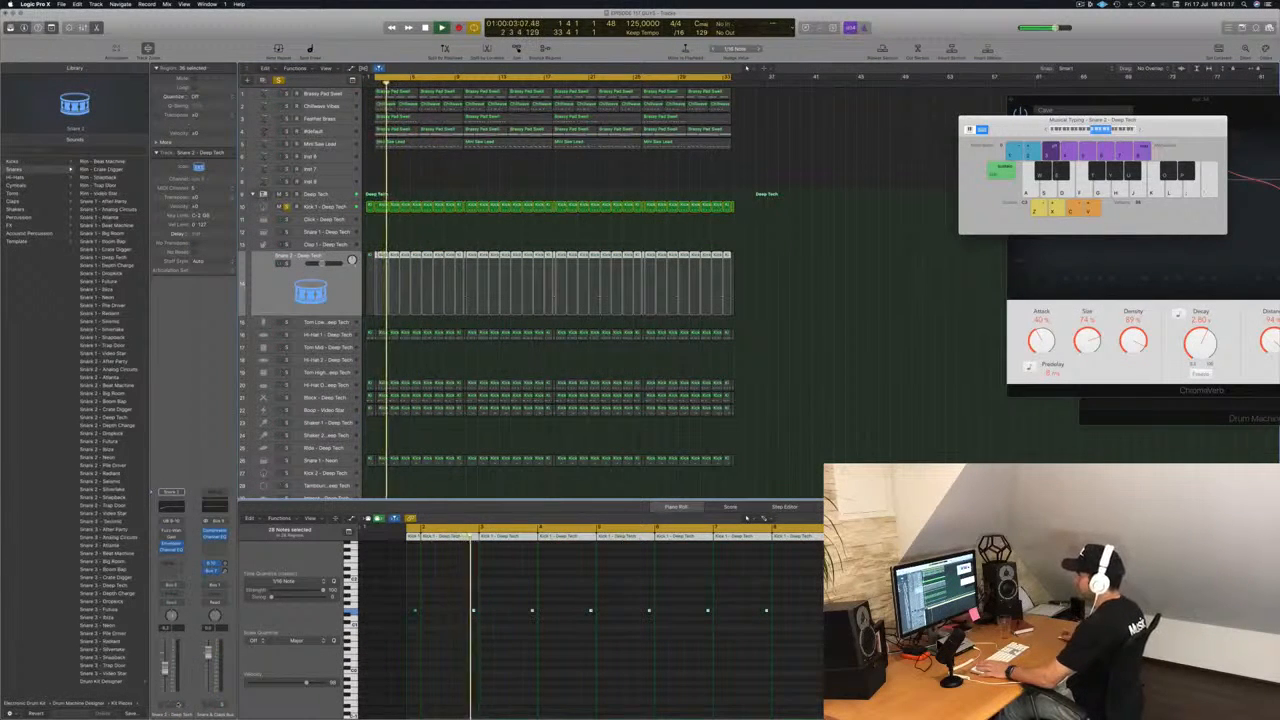
left_click(178, 705)
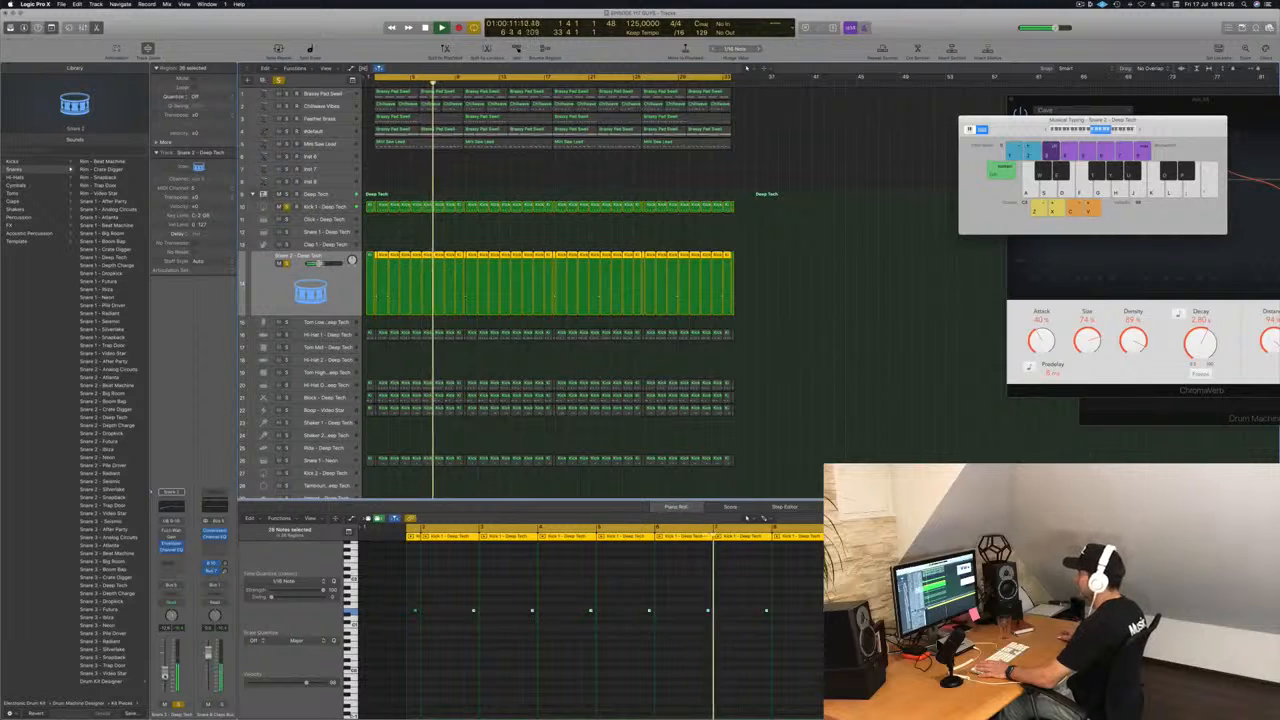
Solo the Hi-Hat 1 track and set its Stereo Delay to 5 ms left and 10 ms right, with both outputs at 100%.
key("Down")
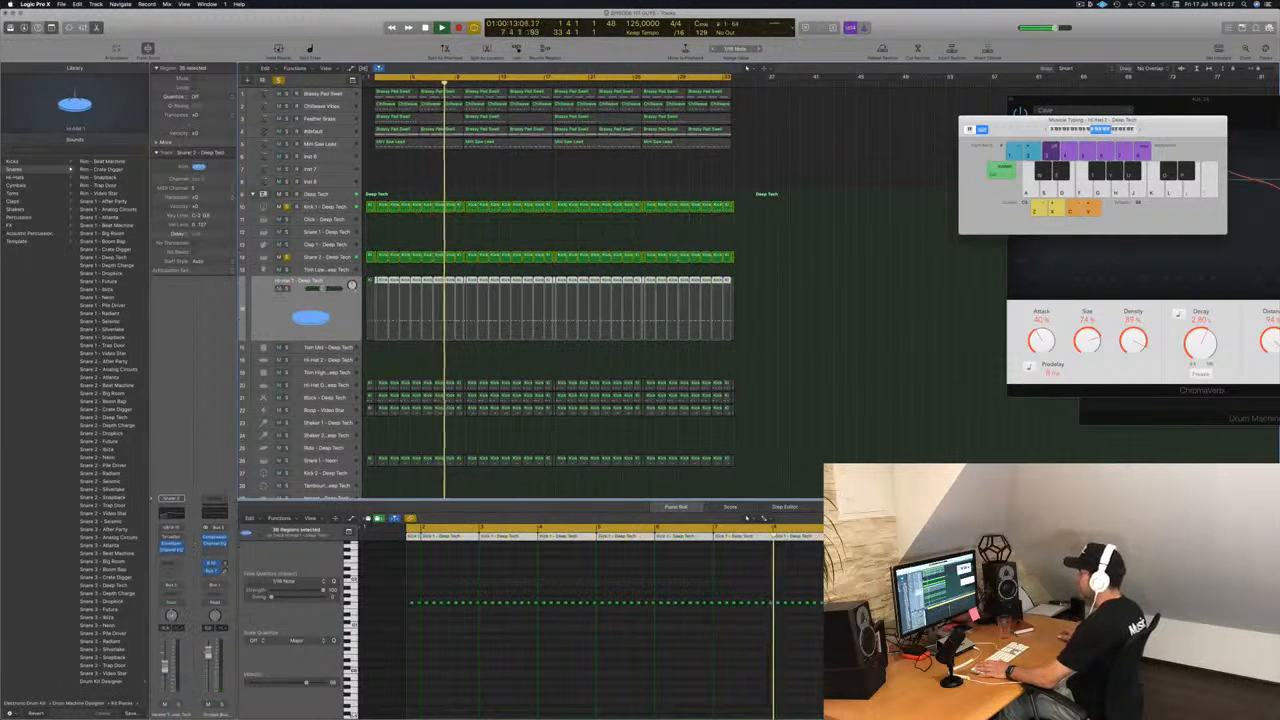
key("s")
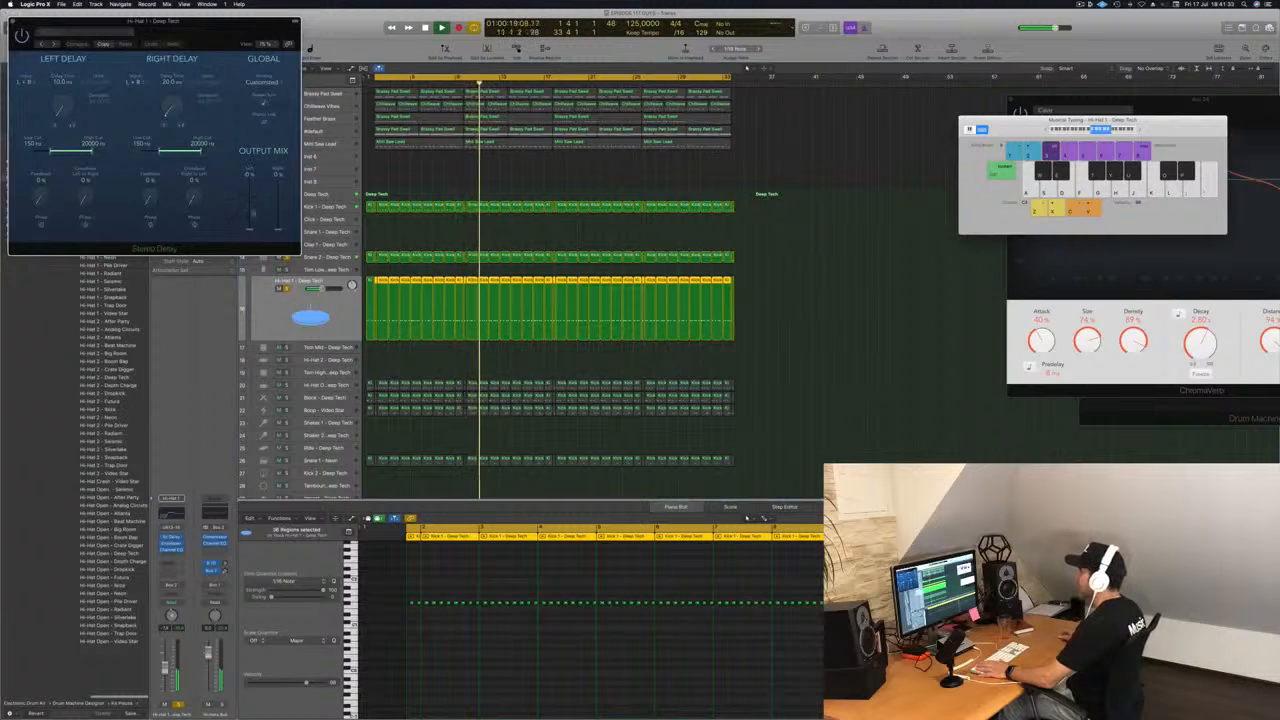
left_click_drag(212, 42, 627, 129)
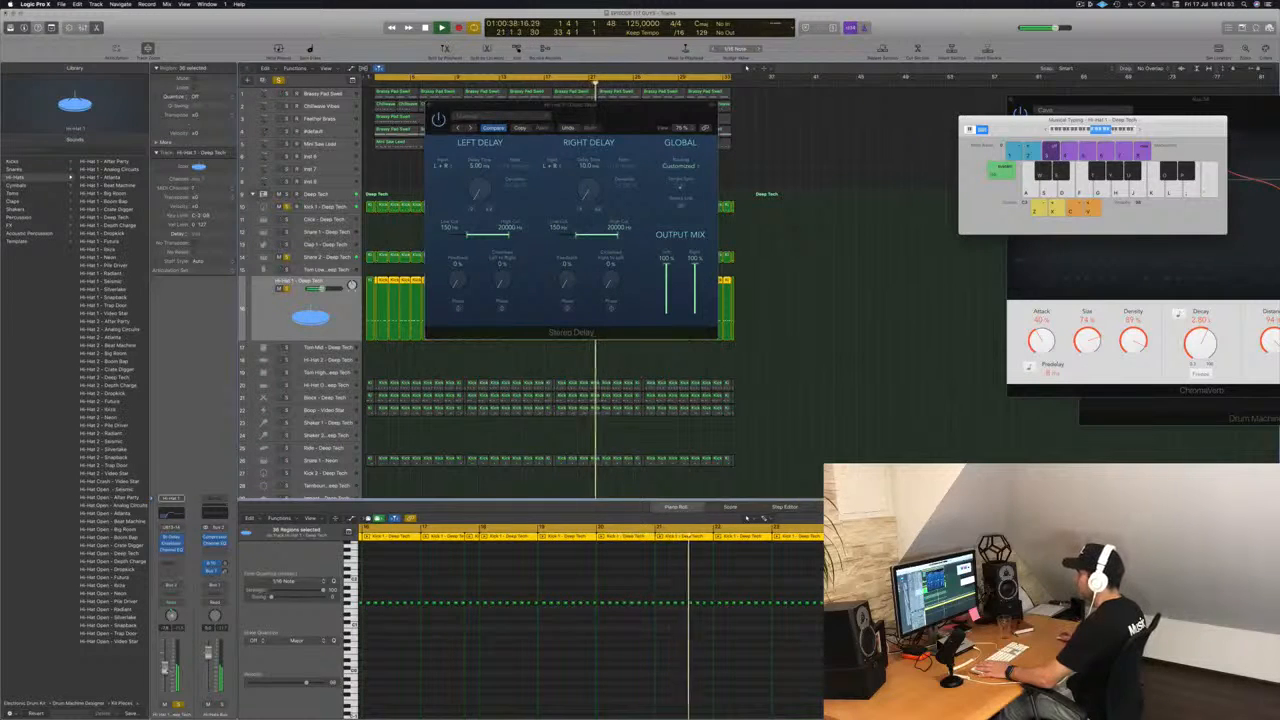
Lower the Hi-Hat 1 - Deep Tech track's volume slightly and restart playback from the cycle start.
key("shift+space")
left_click_drag(321, 288, 317, 288)
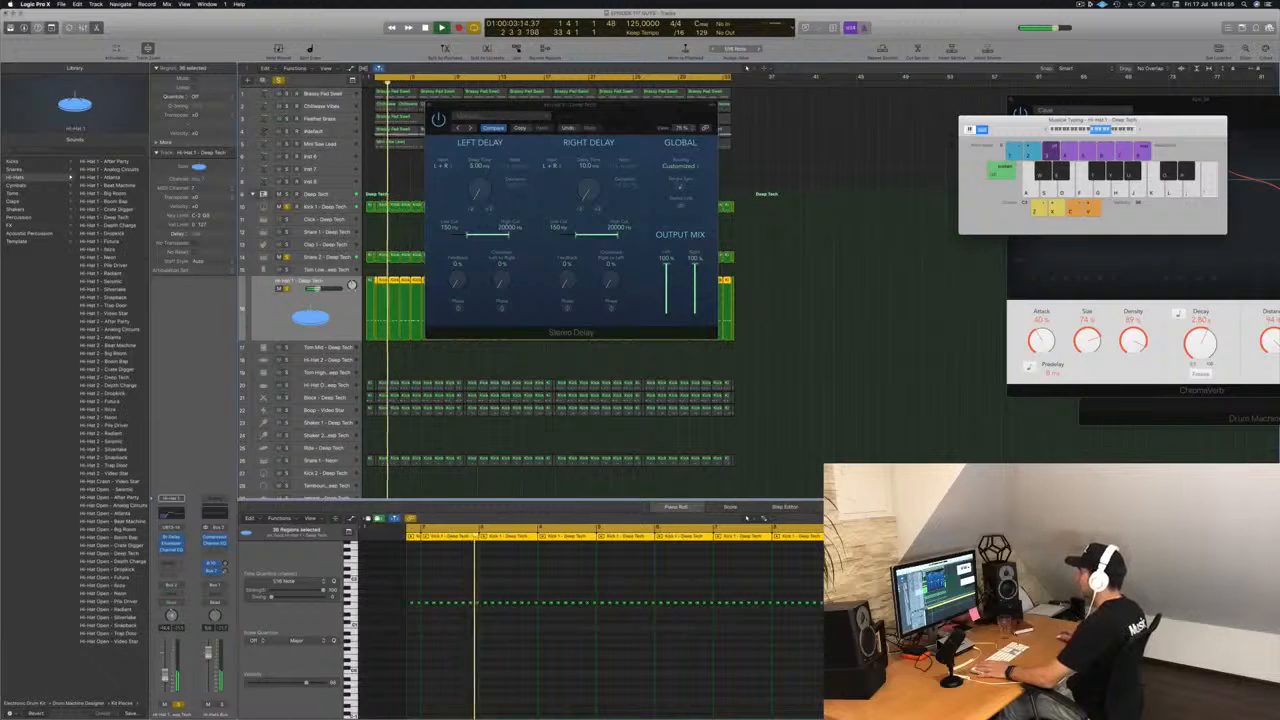
key("Return")
Solo the Hi-Hat Open - Deep Tech track together with the kick, snare and Hi-Hat 1.
left_click(331, 385)
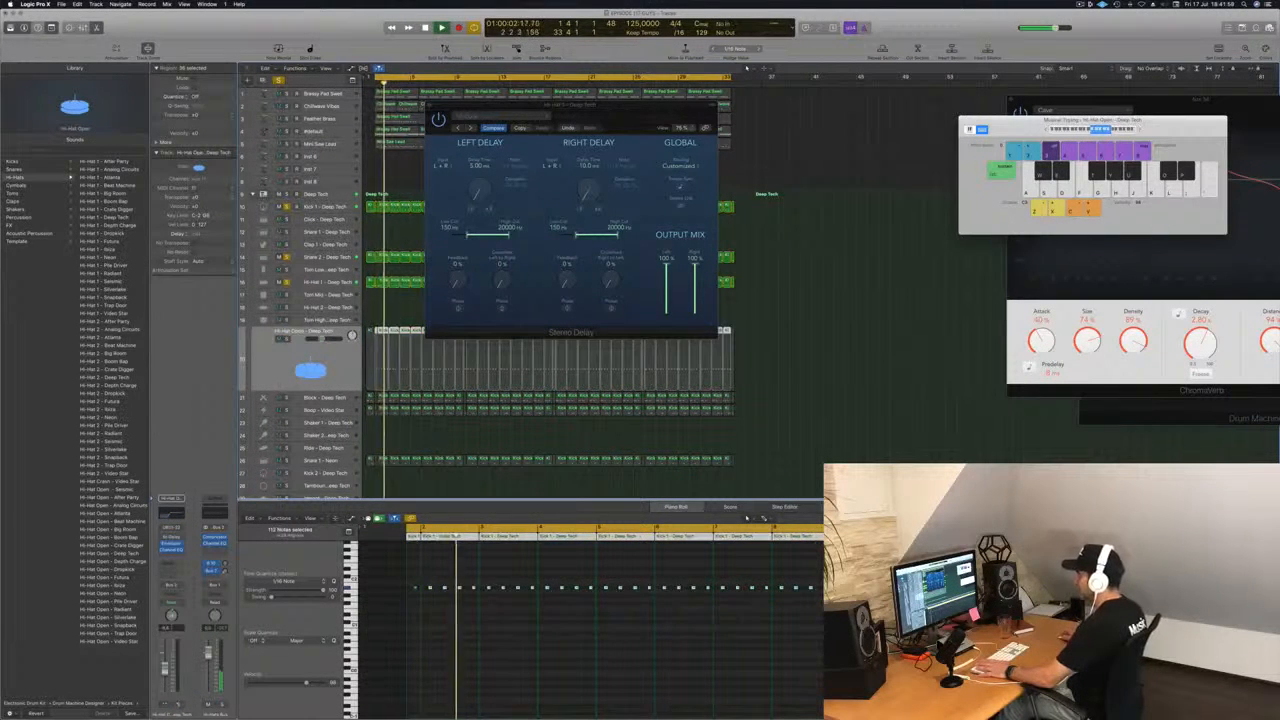
left_click(286, 339)
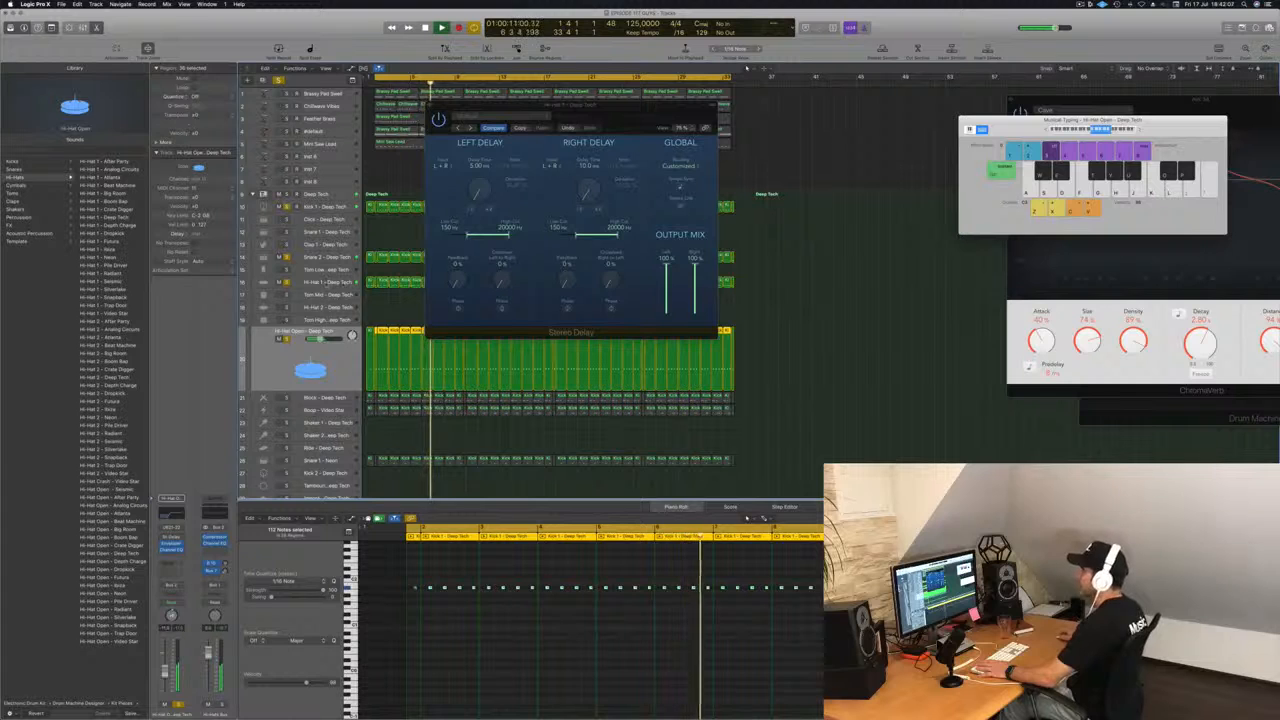
Close the Hi-Hat 1 track's Stereo Delay window and solo the Block - Deep Tech track along with the other soloed drums.
left_click(326, 284)
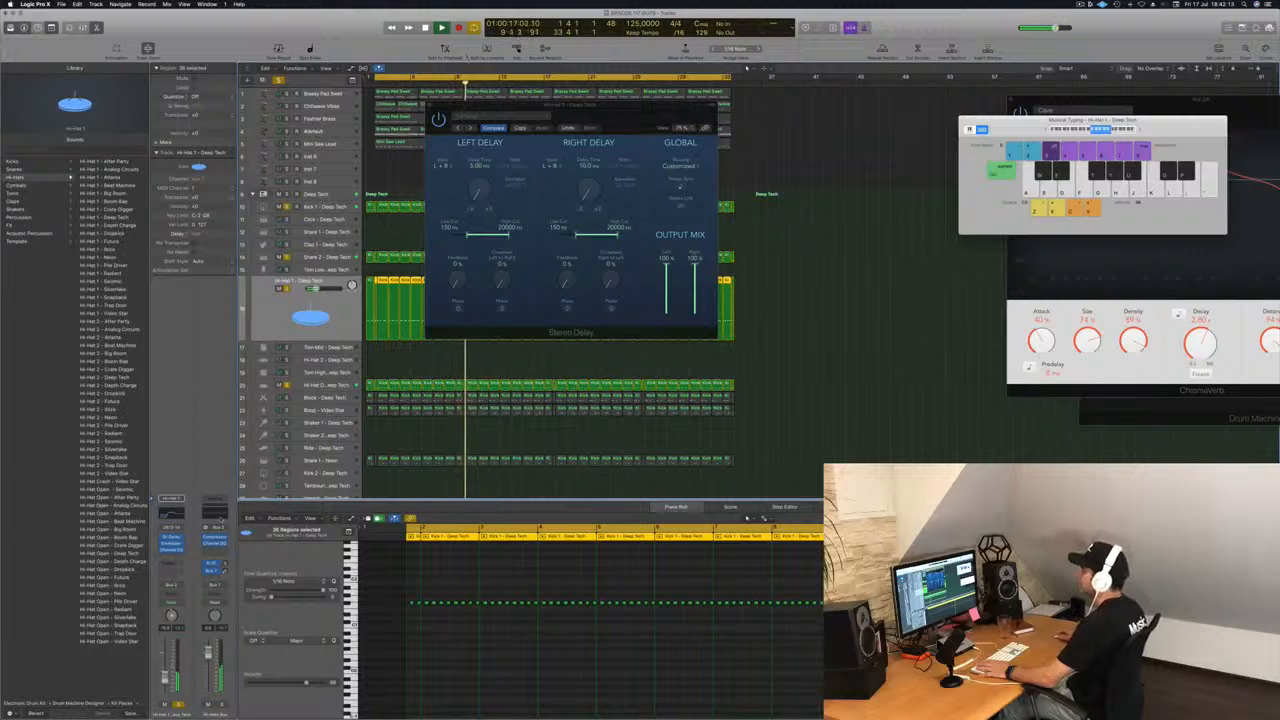
left_click(432, 106)
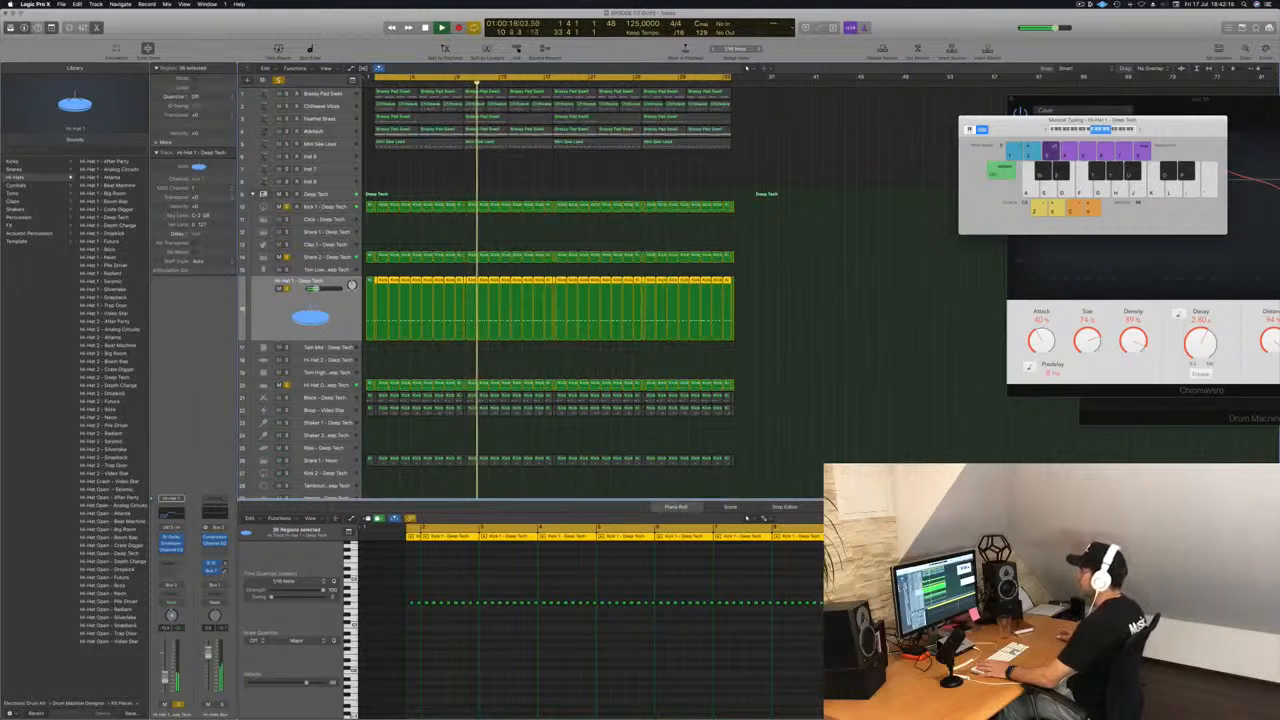
left_click(337, 397)
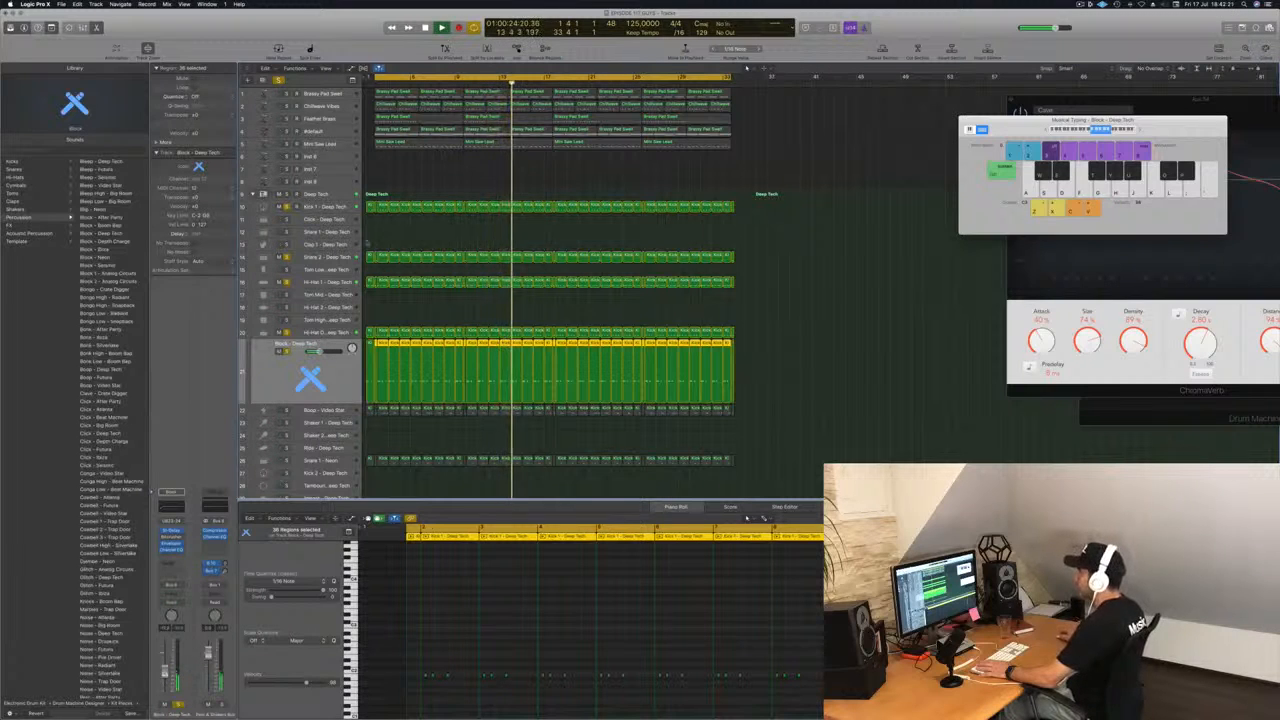
Review the Deep Tech stack and its Hi-Hat Open and Kick 1 tracks while the soloed drums play.
left_click(316, 194)
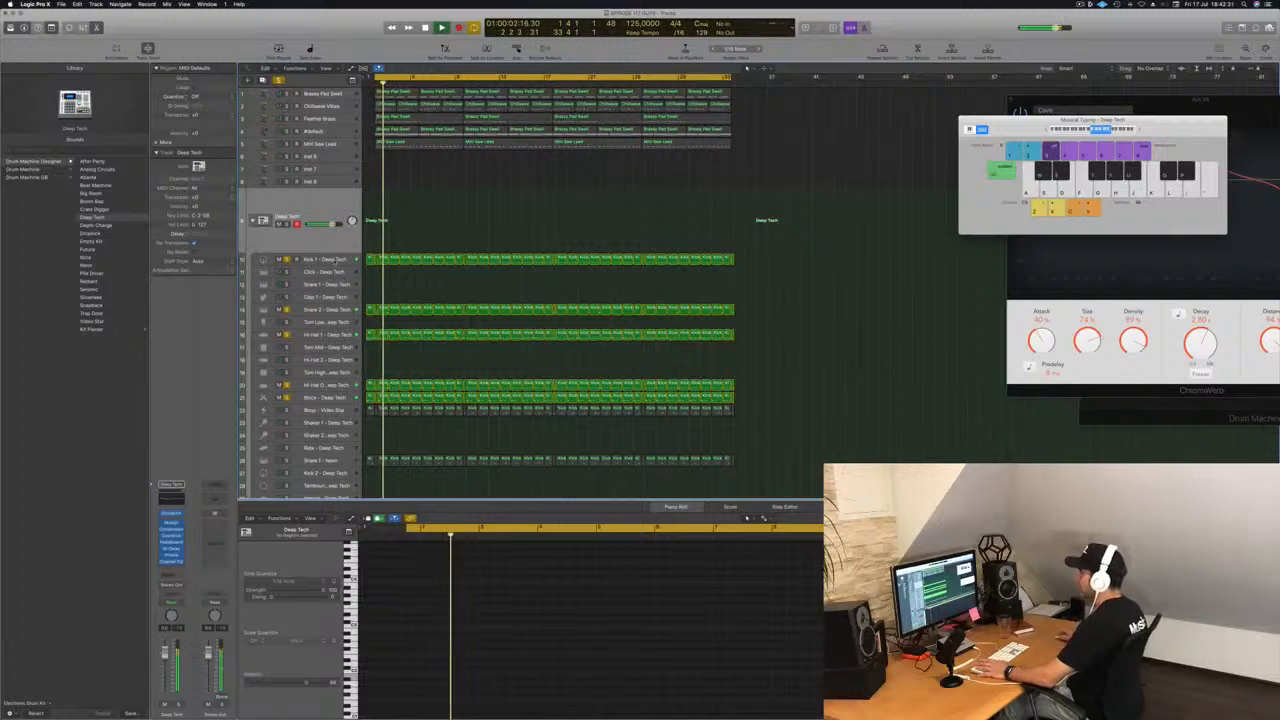
left_click(345, 260)
left_click(343, 385)
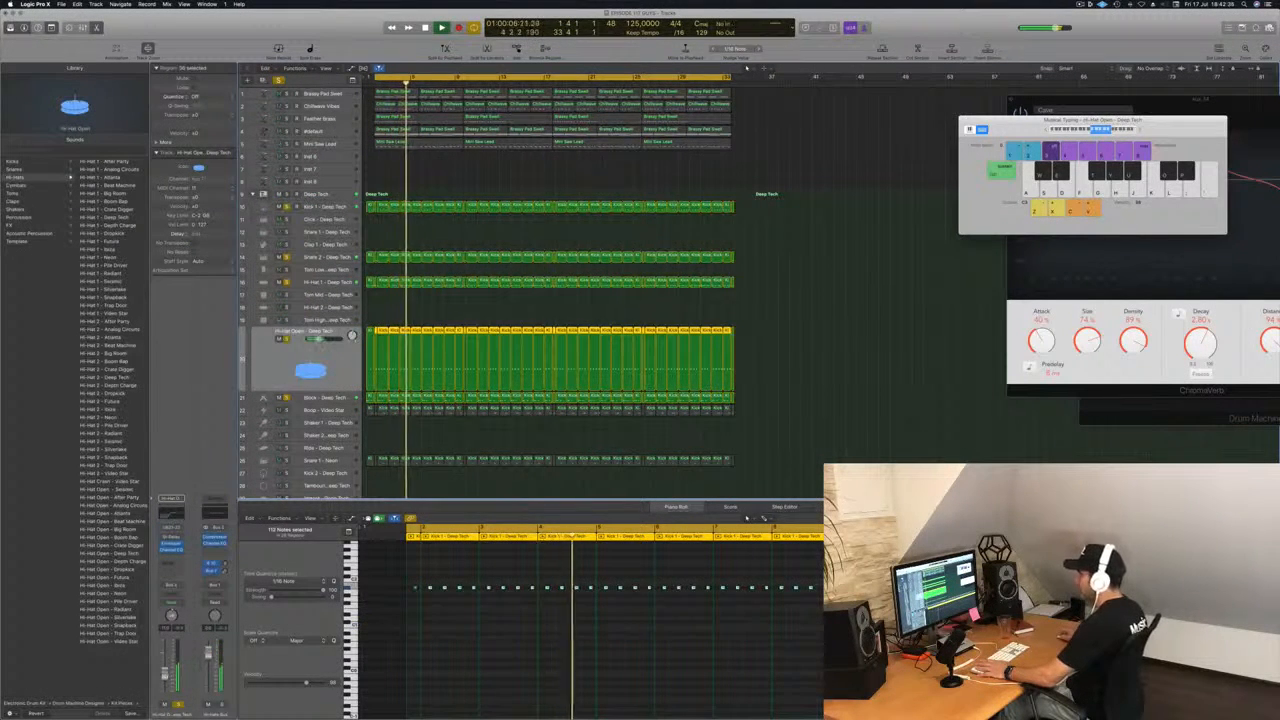
left_click(335, 208)
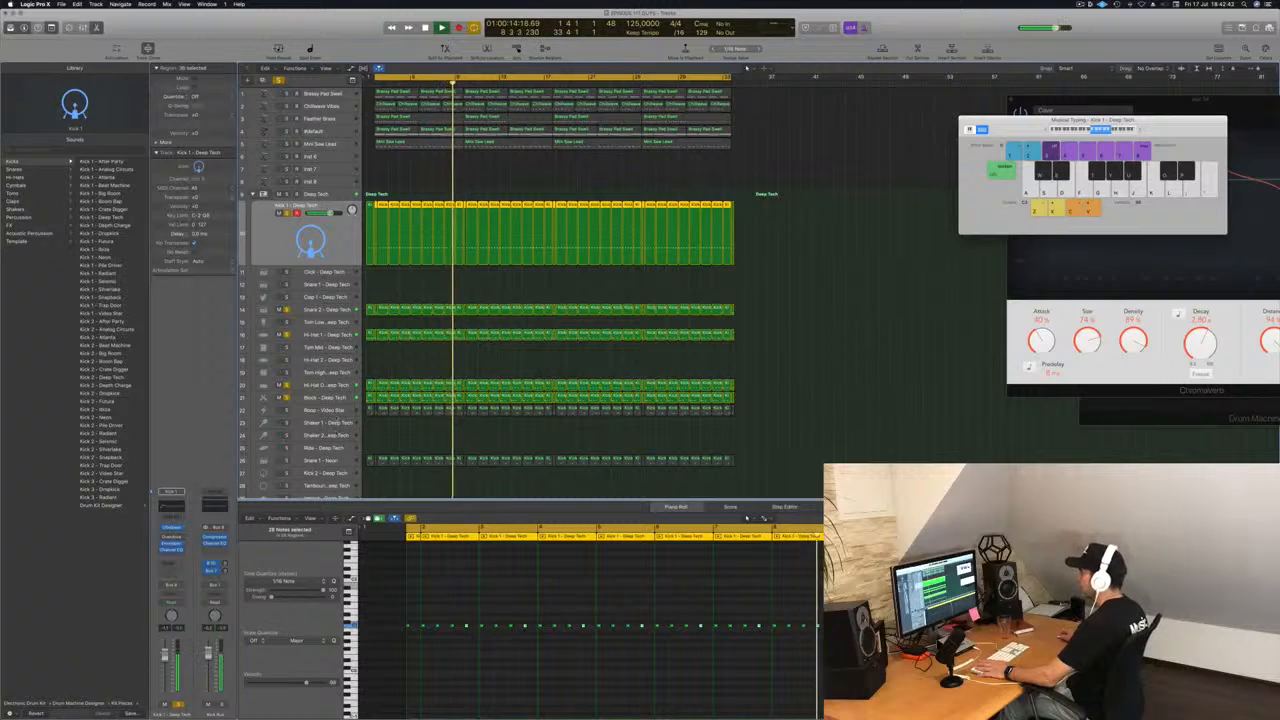
Solo the Boop - Video Star and Snare 1 - Neon tracks along with the other drums, restarting playback from the cycle start.
left_click(330, 410)
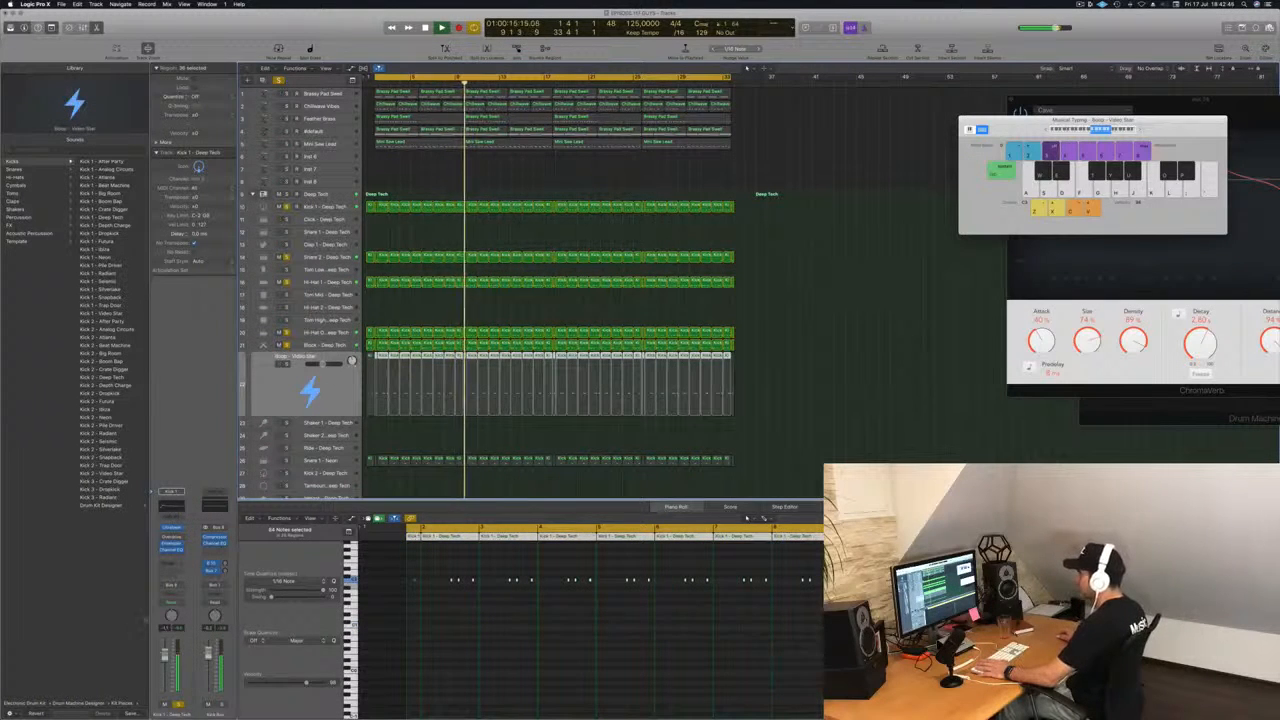
left_click(179, 705)
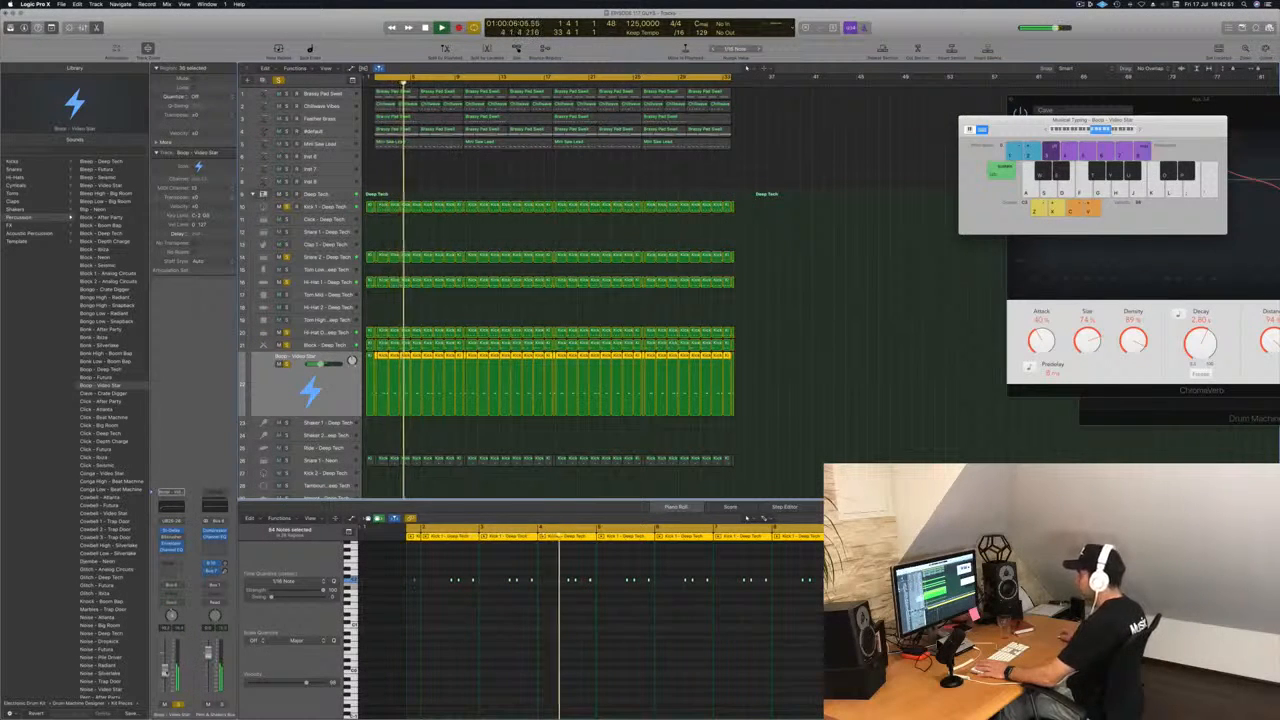
left_click(310, 460)
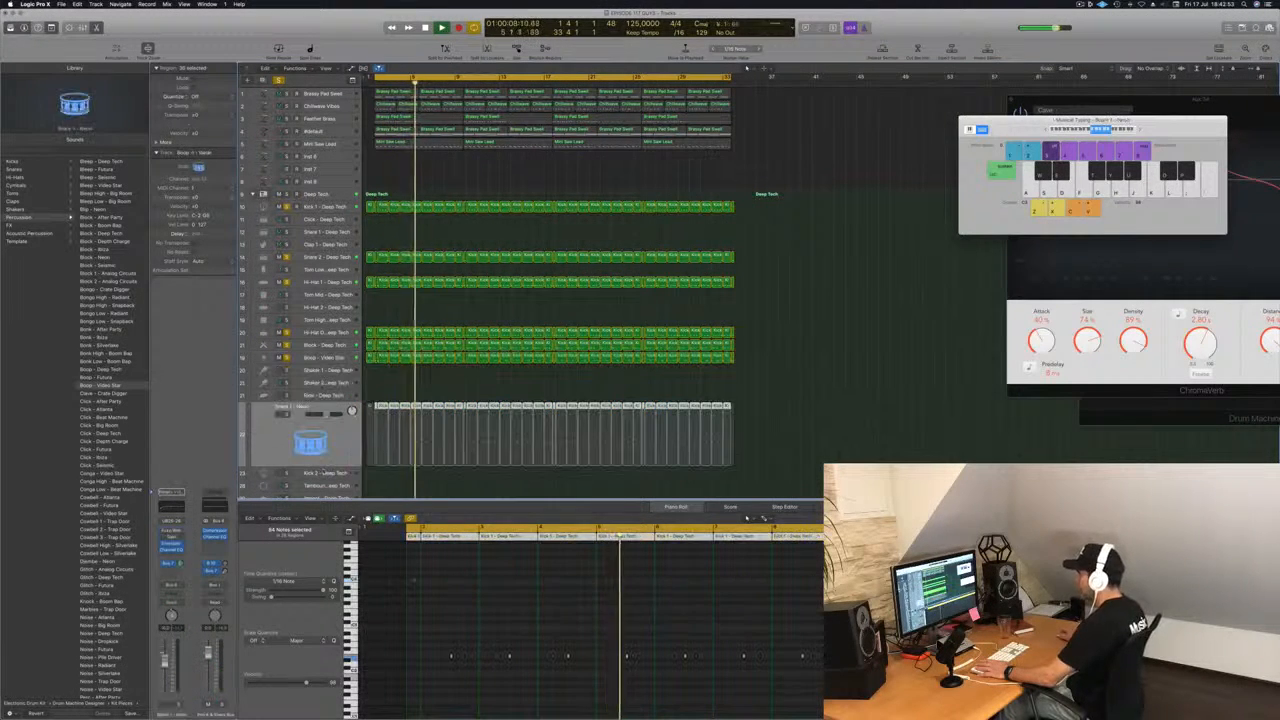
key("space")
key("space")
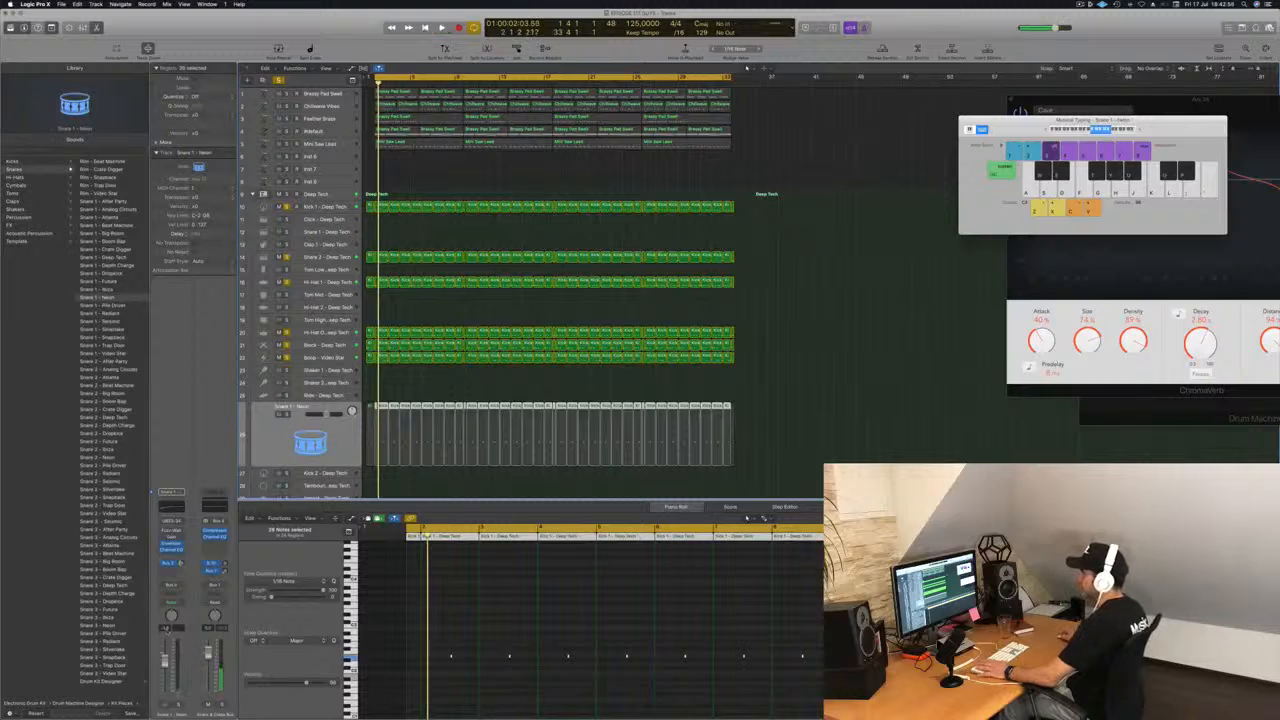
key("space")
left_click(178, 704)
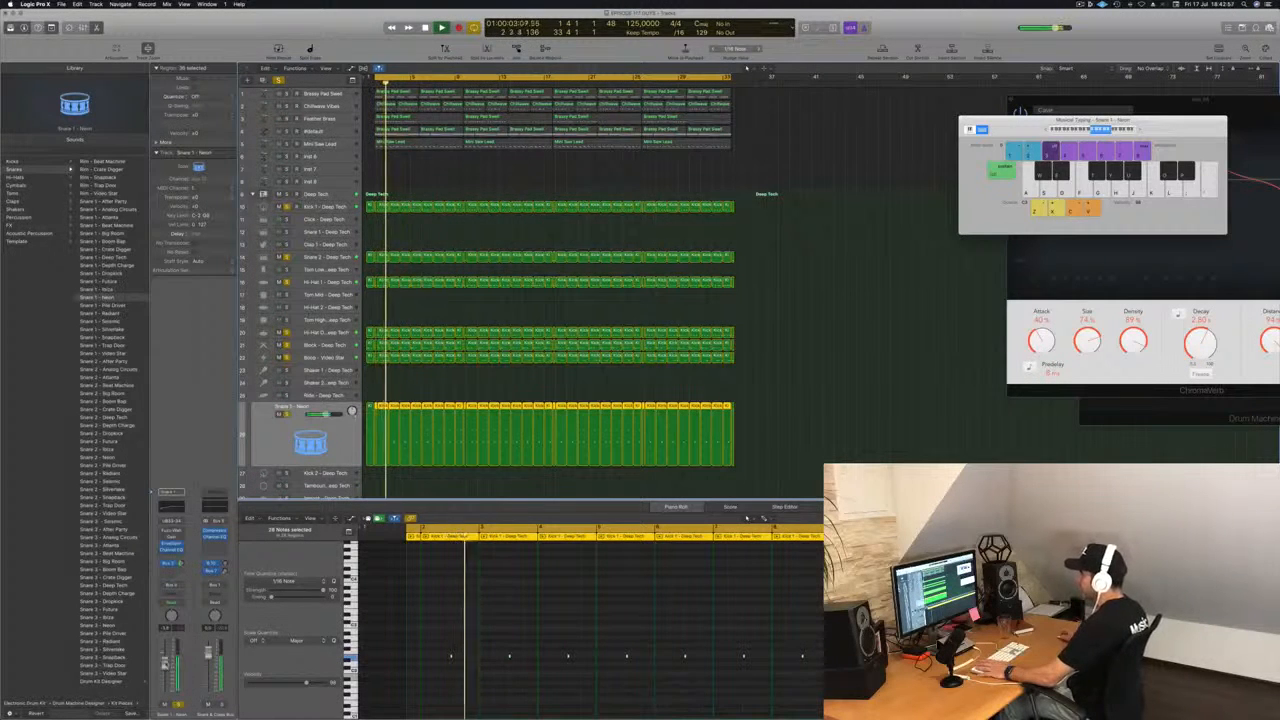
Solo the Feather Brass track together with the drums and restart playback from the cycle start.
left_click(340, 106)
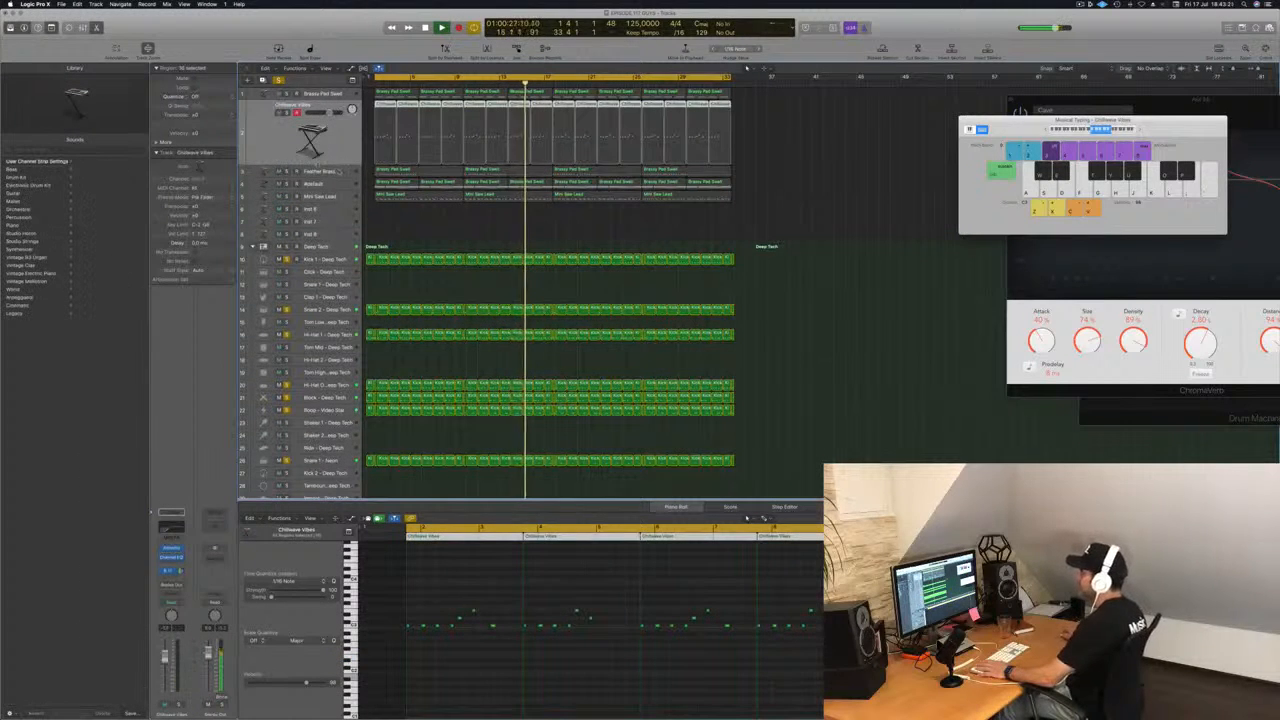
left_click(341, 171)
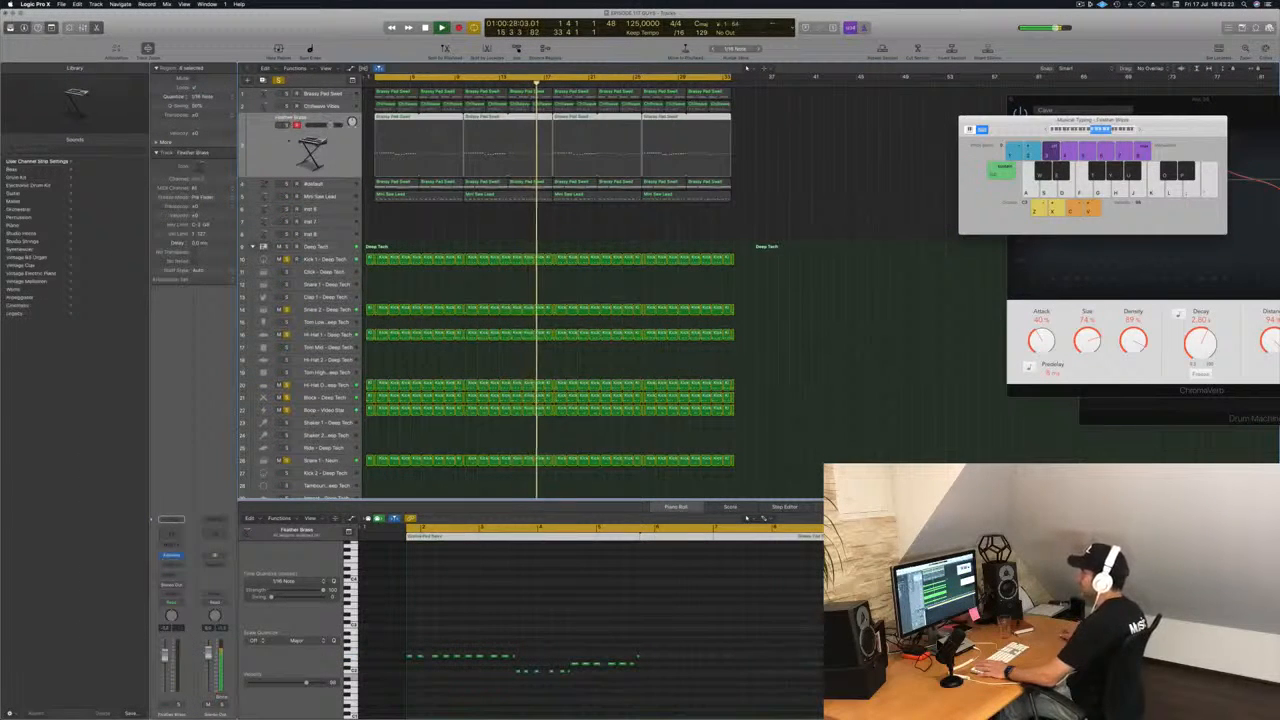
left_click(287, 125)
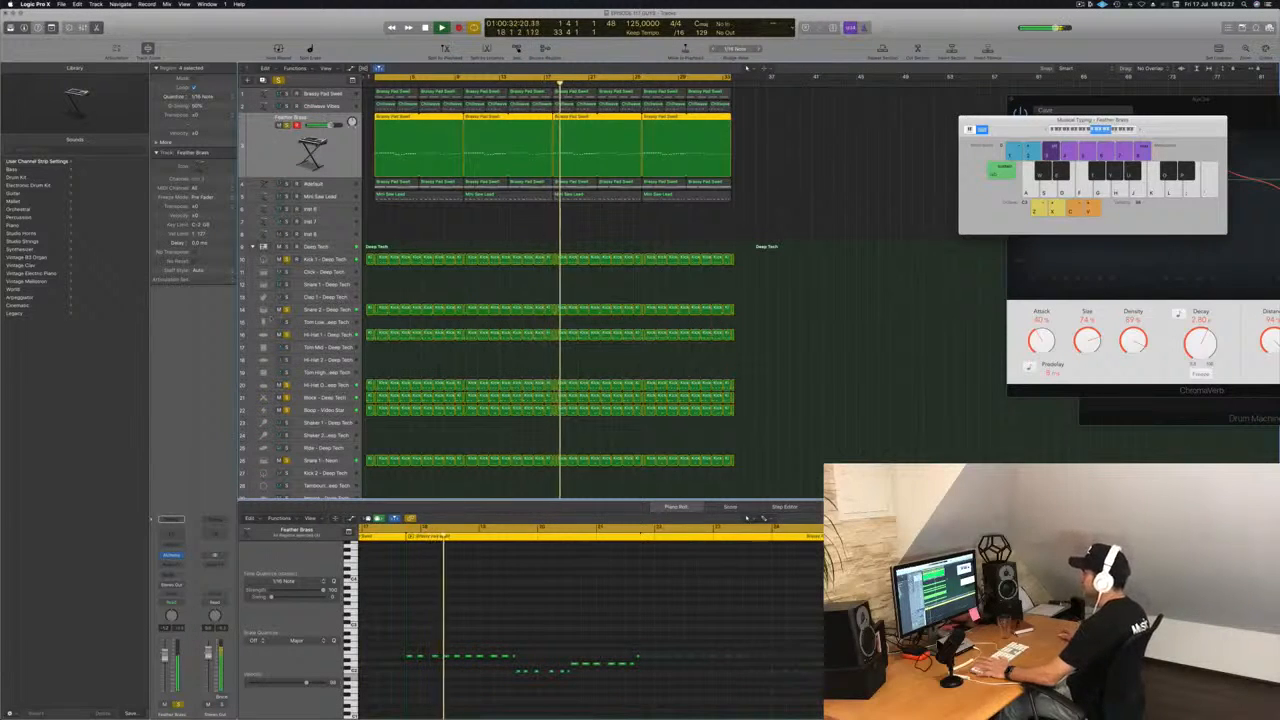
key("Return")
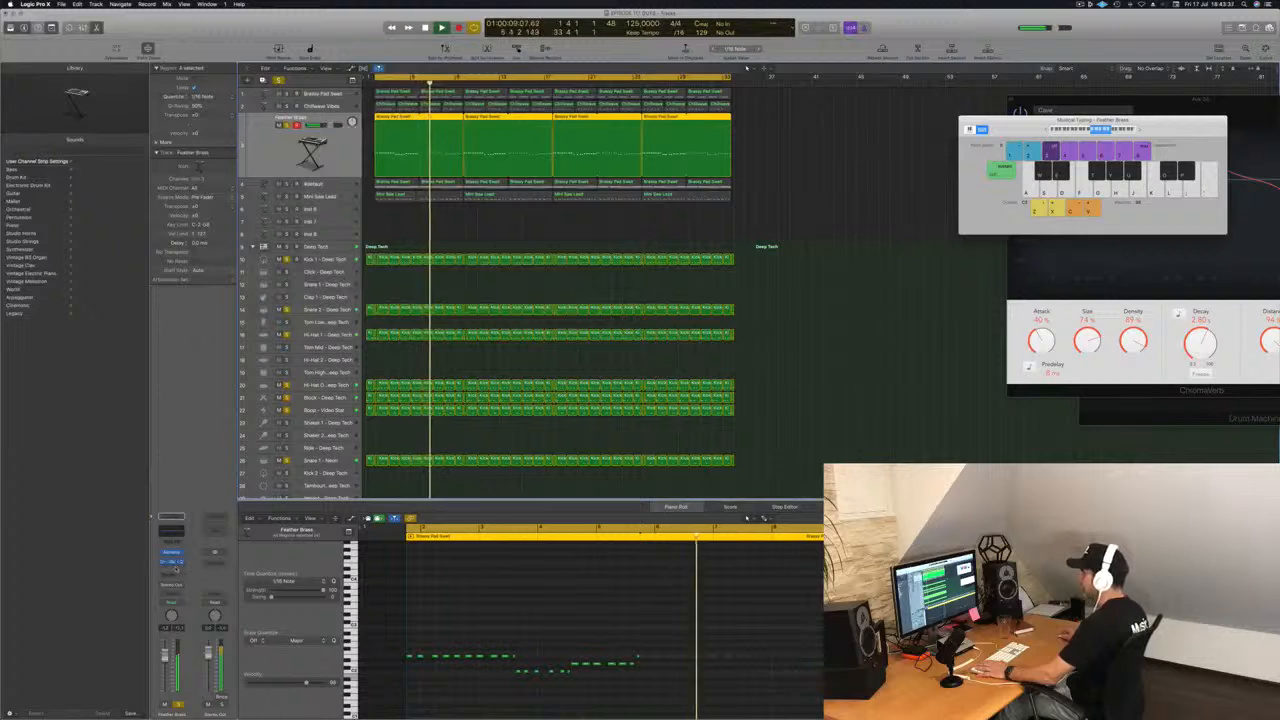
Add a stereo Compressor after the Channel EQ on the Feather Brass track, close the Channel EQ window and reposition the compressor window.
left_click(176, 569)
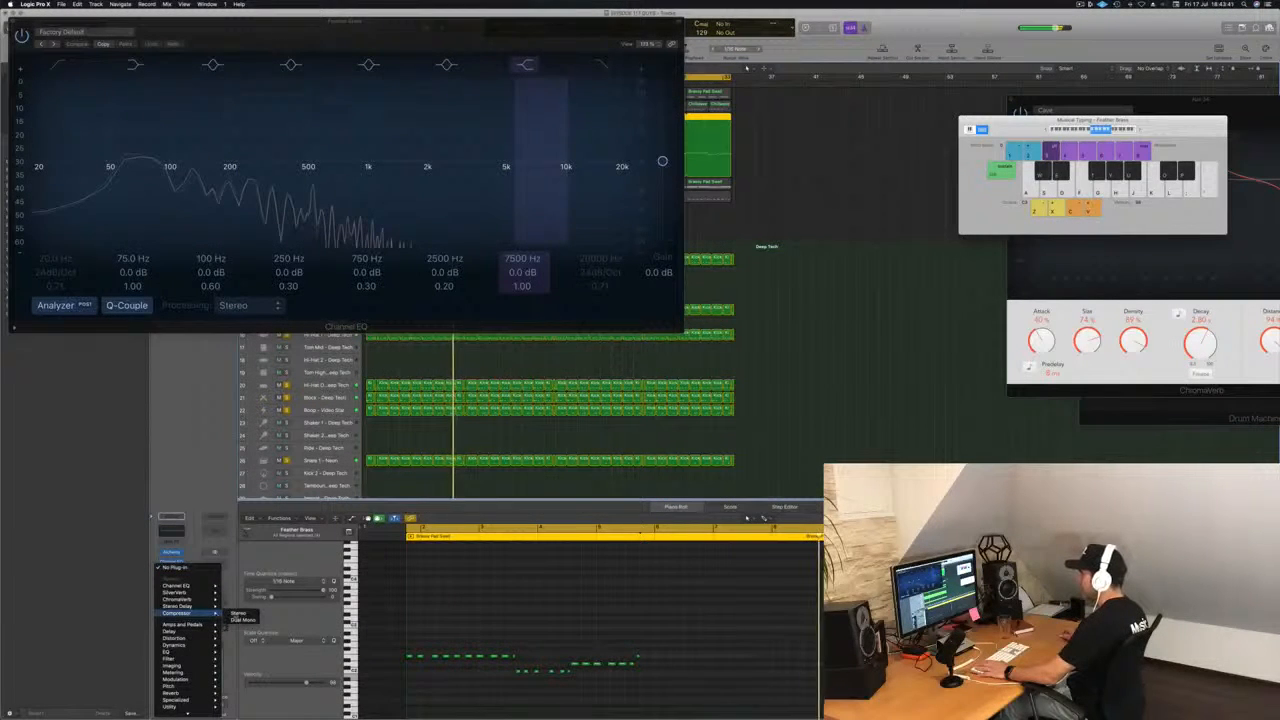
left_click(238, 613)
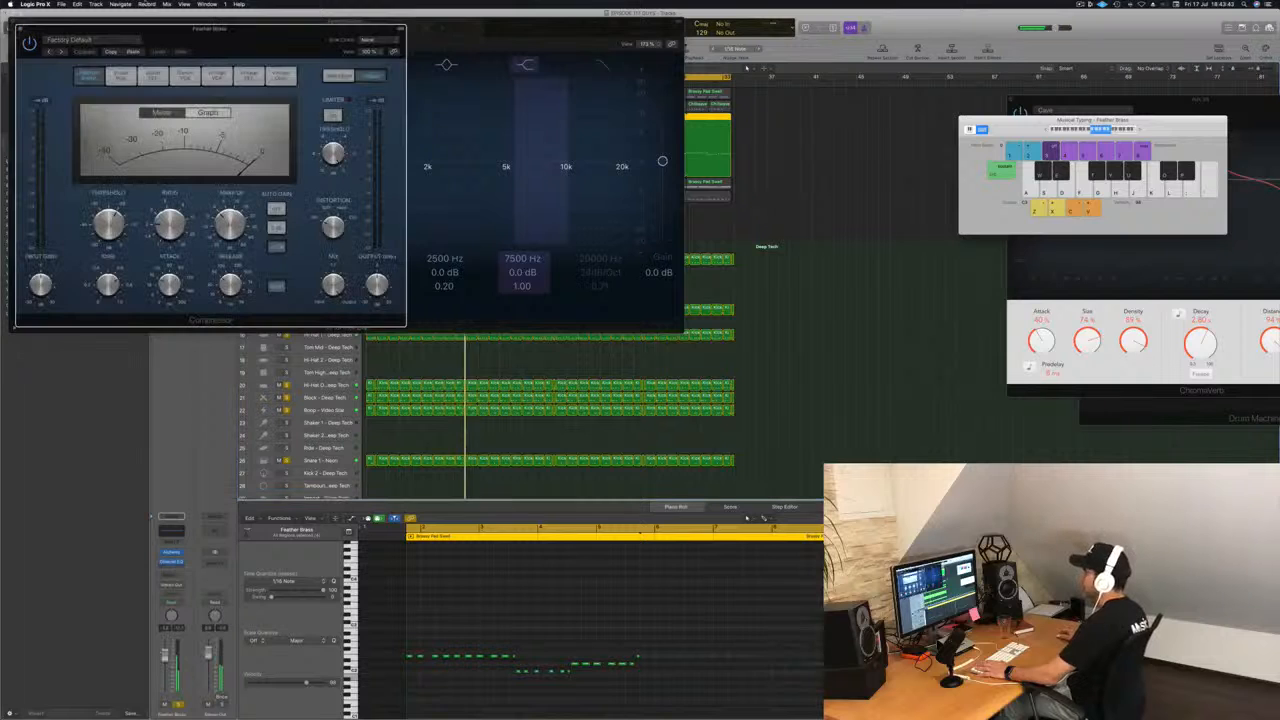
left_click_drag(545, 22, 1053, 73)
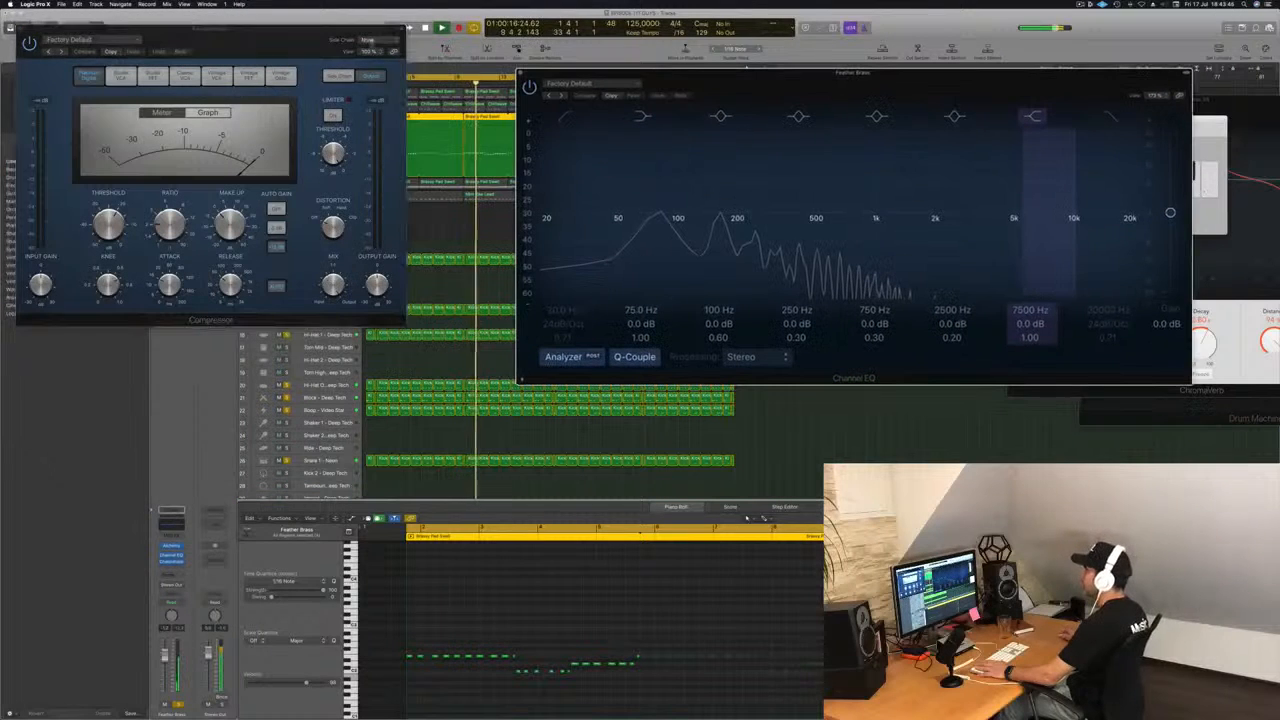
left_click_drag(318, 31, 695, 130)
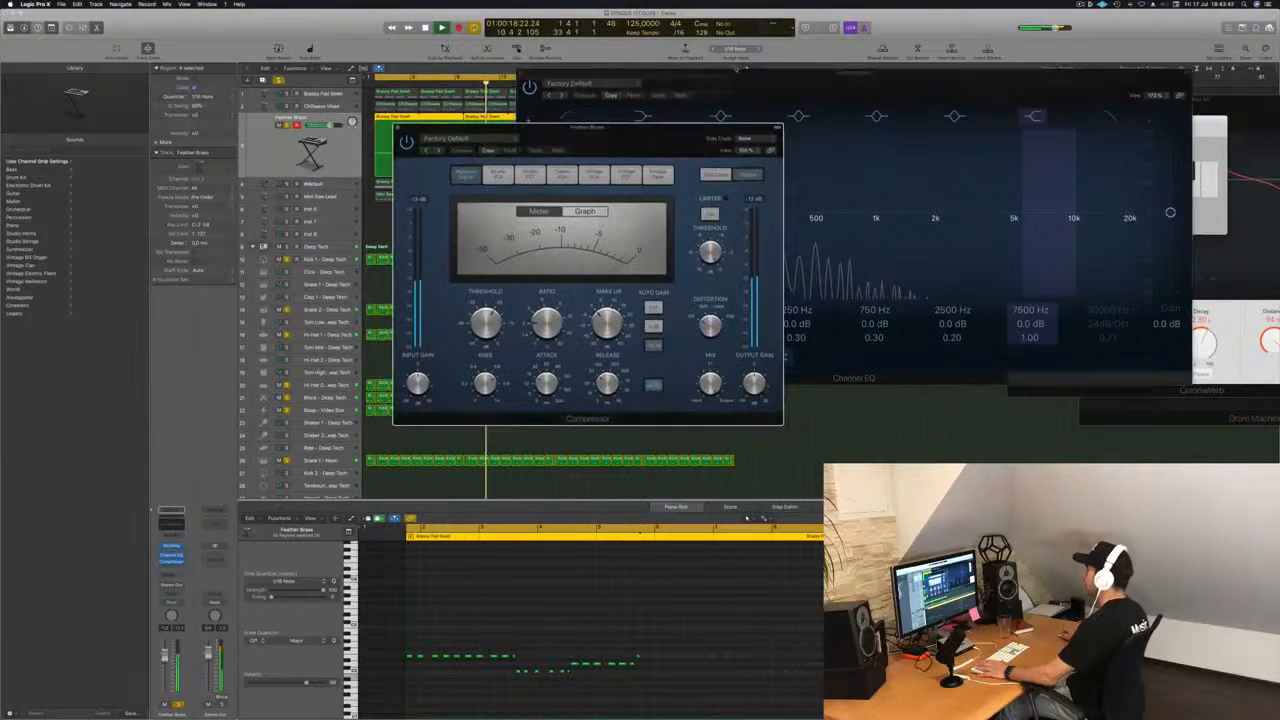
left_click_drag(655, 72, 796, 78)
left_click(662, 80)
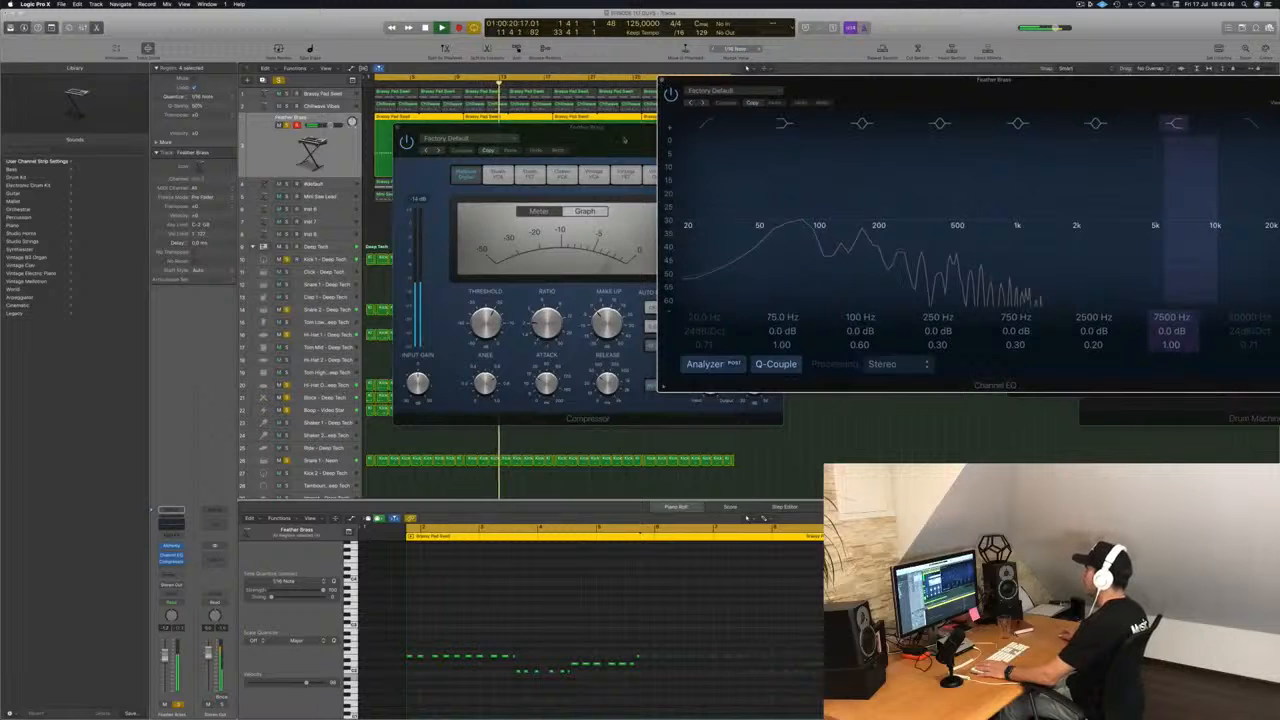
left_click_drag(624, 139, 543, 154)
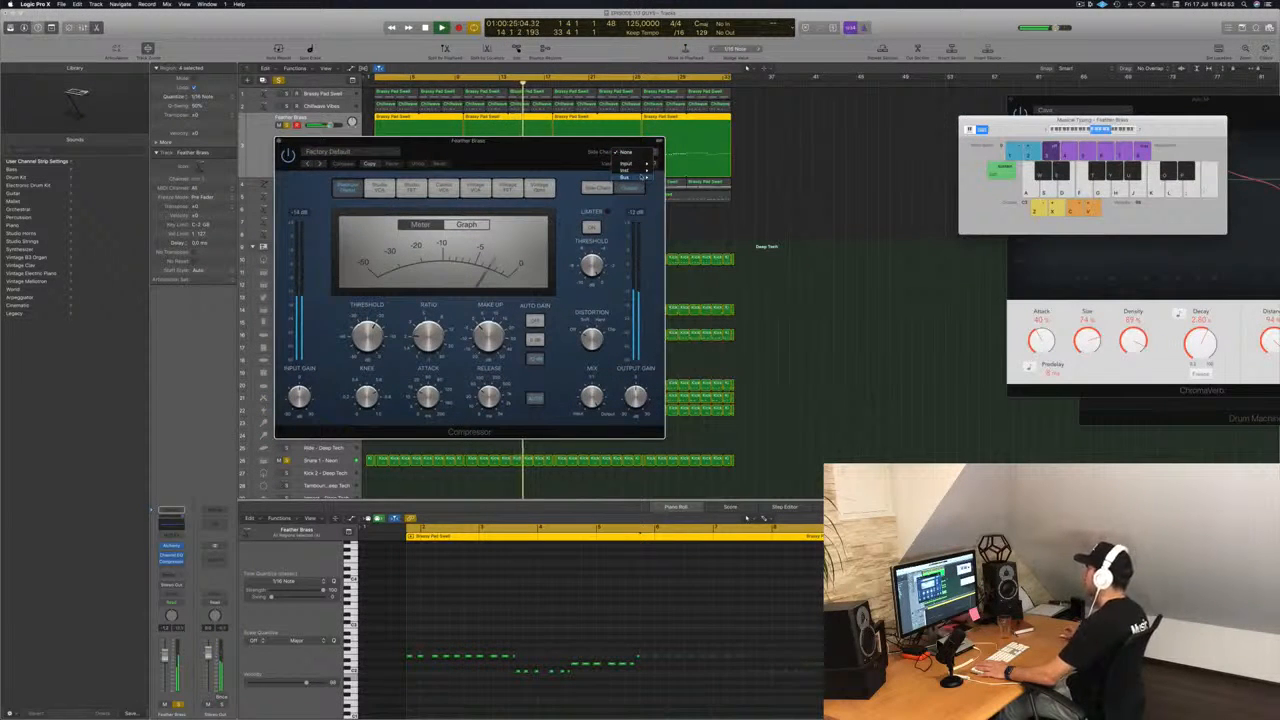
Set the Feather Brass compressor's side chain to Bus 8 with a threshold of -22.0 dB and close the compressor.
mouse_move(640, 177)
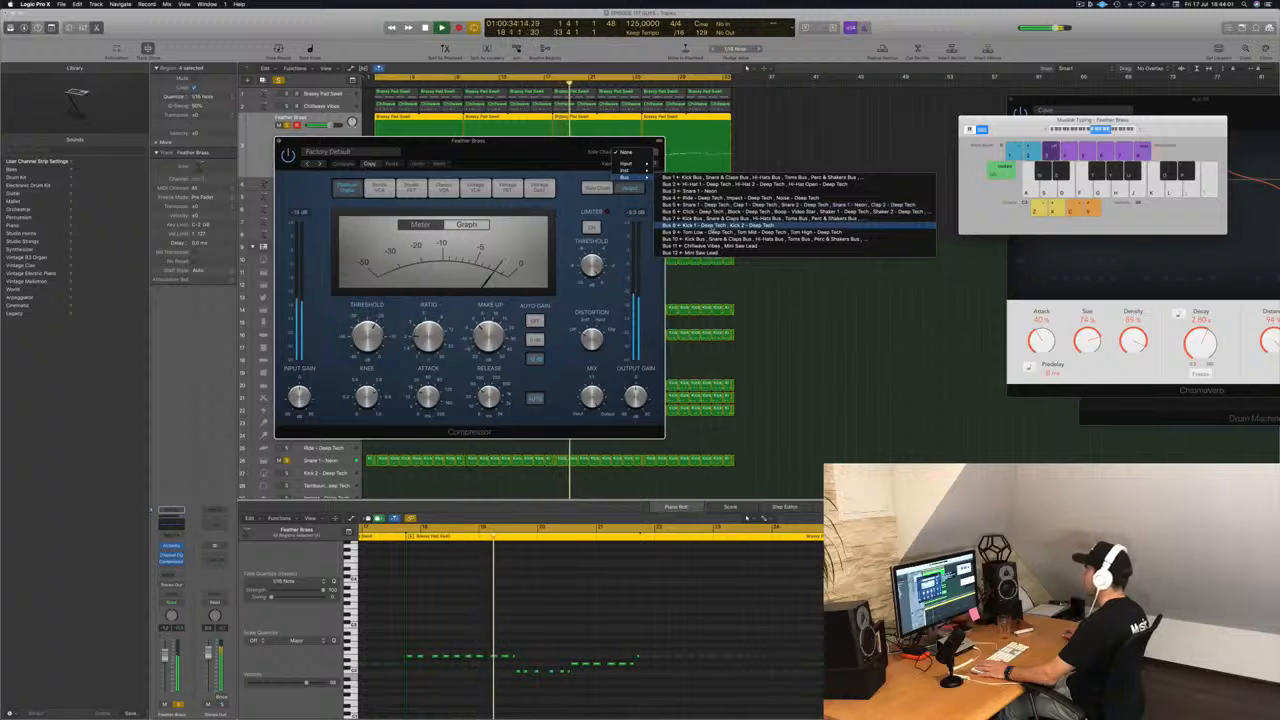
left_click(712, 228)
left_click_drag(526, 154, 819, 203)
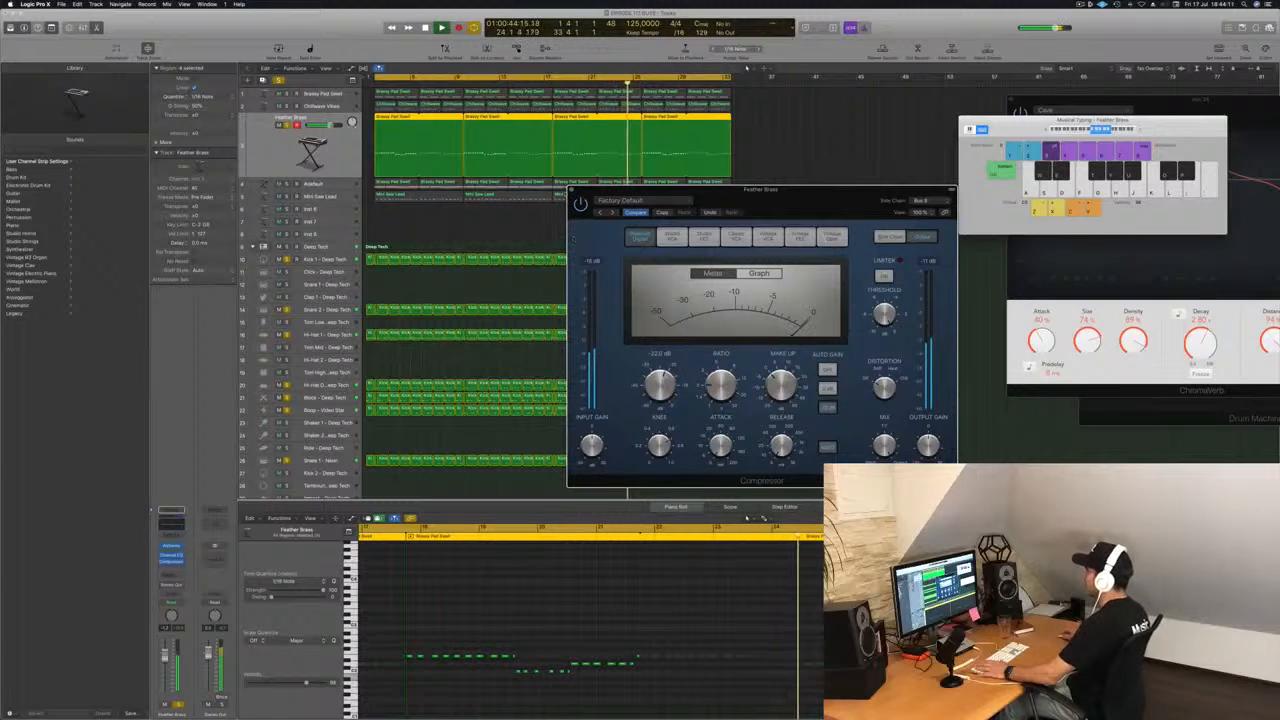
key("super+w")
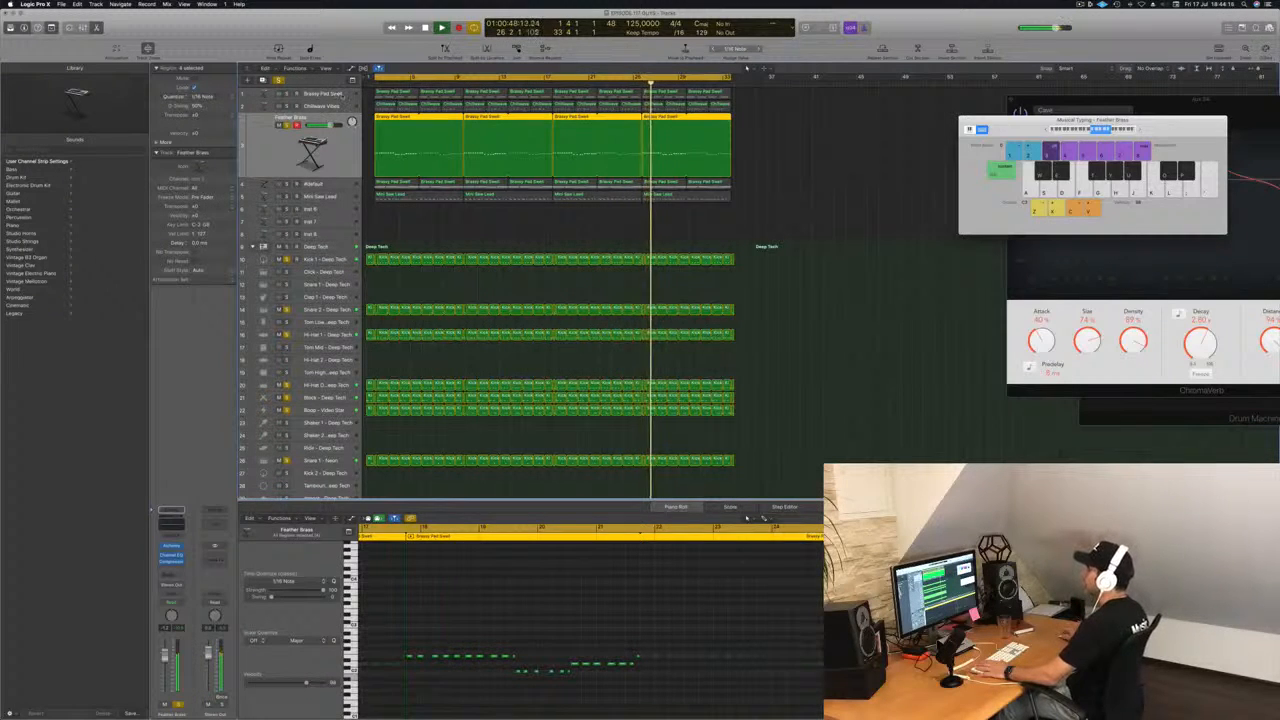
Move the Brassy Pad Swell track below Chillwave Vibes and solo it with the drums and Feather Brass.
left_click(342, 95)
left_click_drag(333, 128, 333, 163)
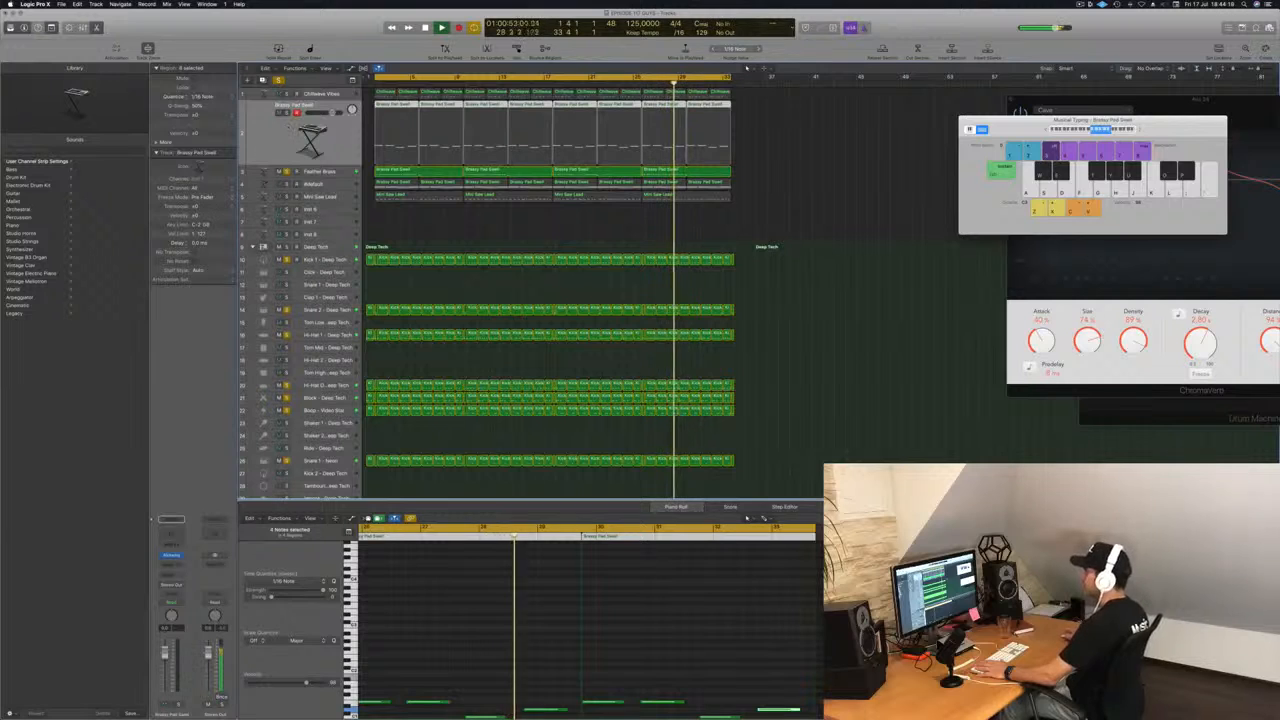
left_click(287, 113)
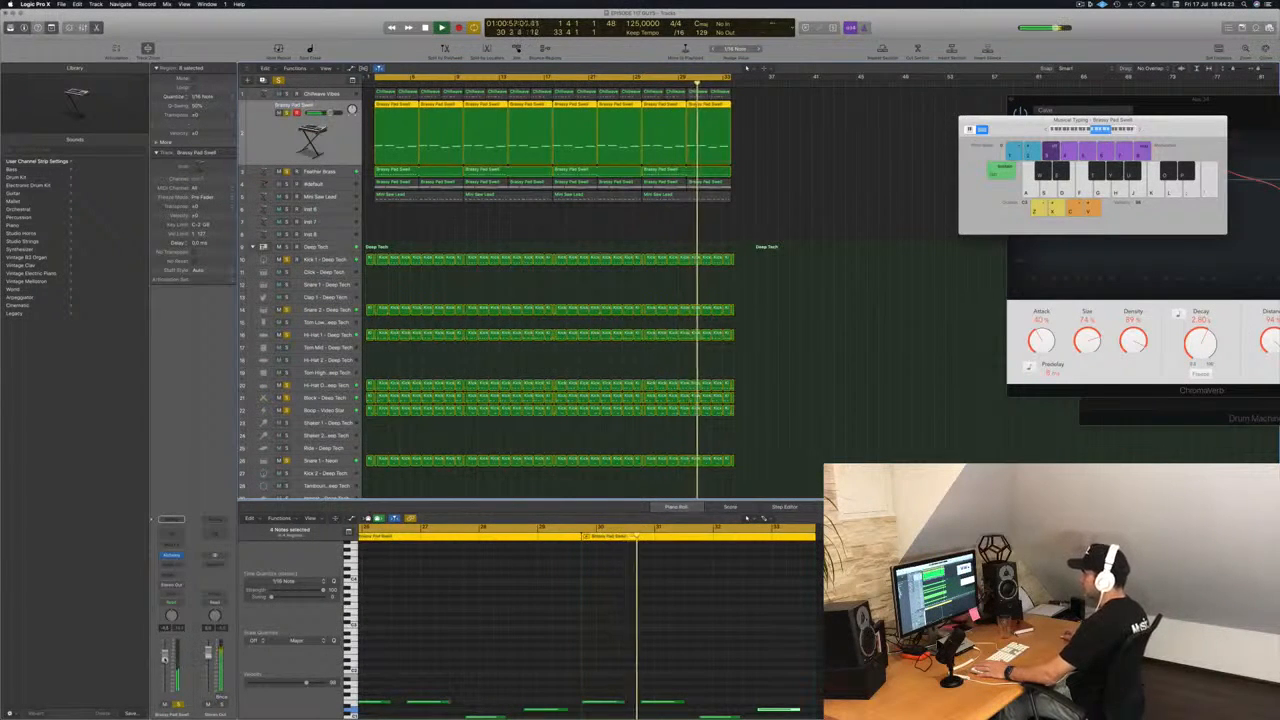
Add a send to Bus 3 on the Brassy Pad Swell track.
left_click(172, 577)
mouse_move(178, 590)
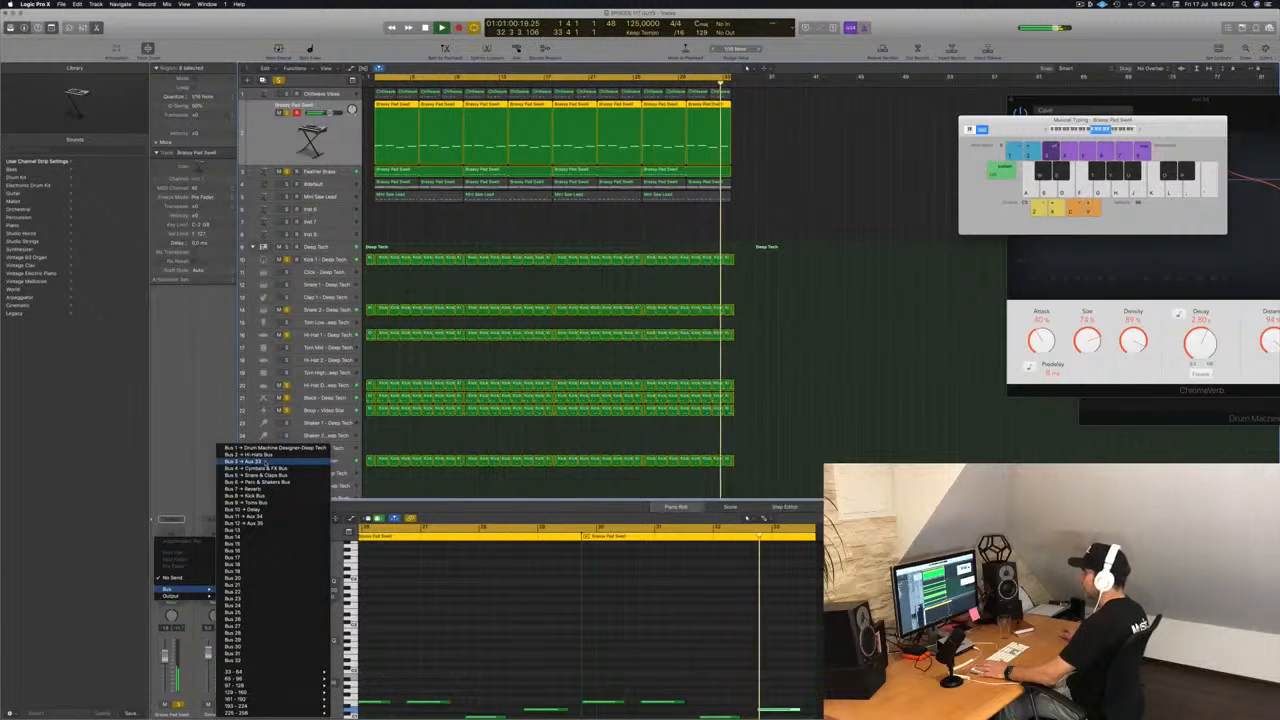
left_click(250, 461)
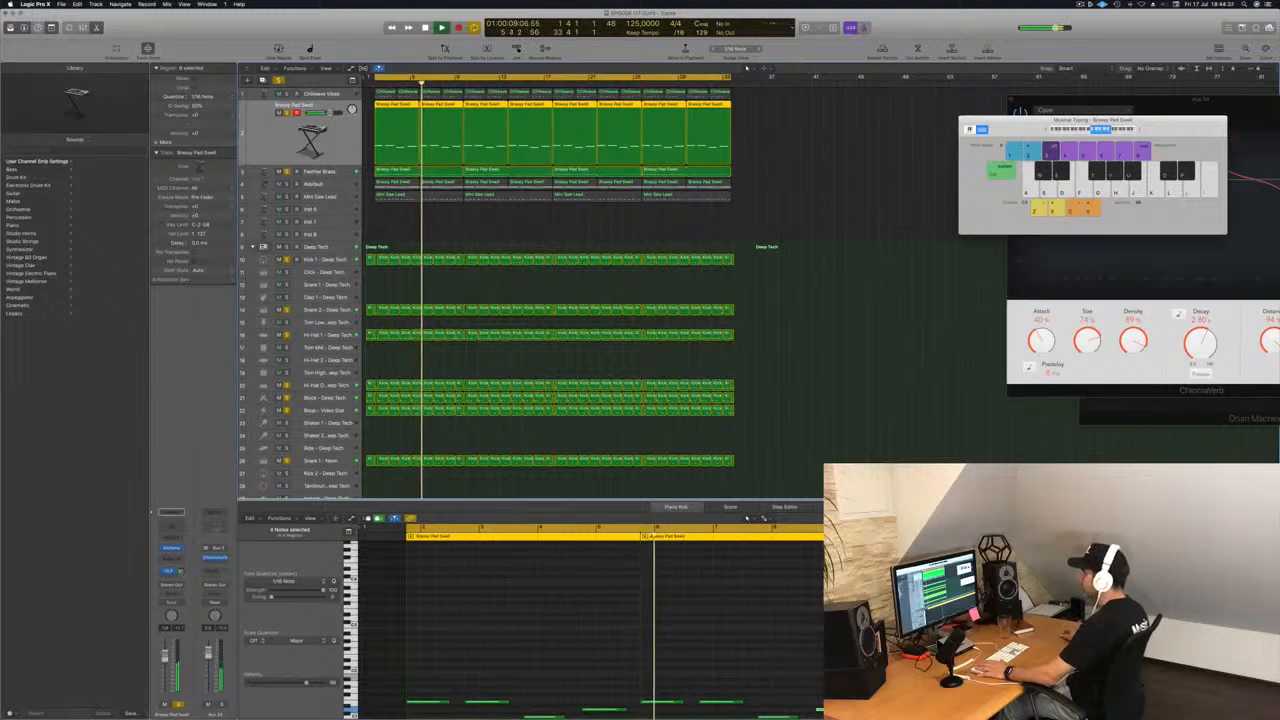
Enable a low cut at 196 Hz in the Channel EQ on the Bus 3 aux channel, then close the EQ.
left_click(214, 527)
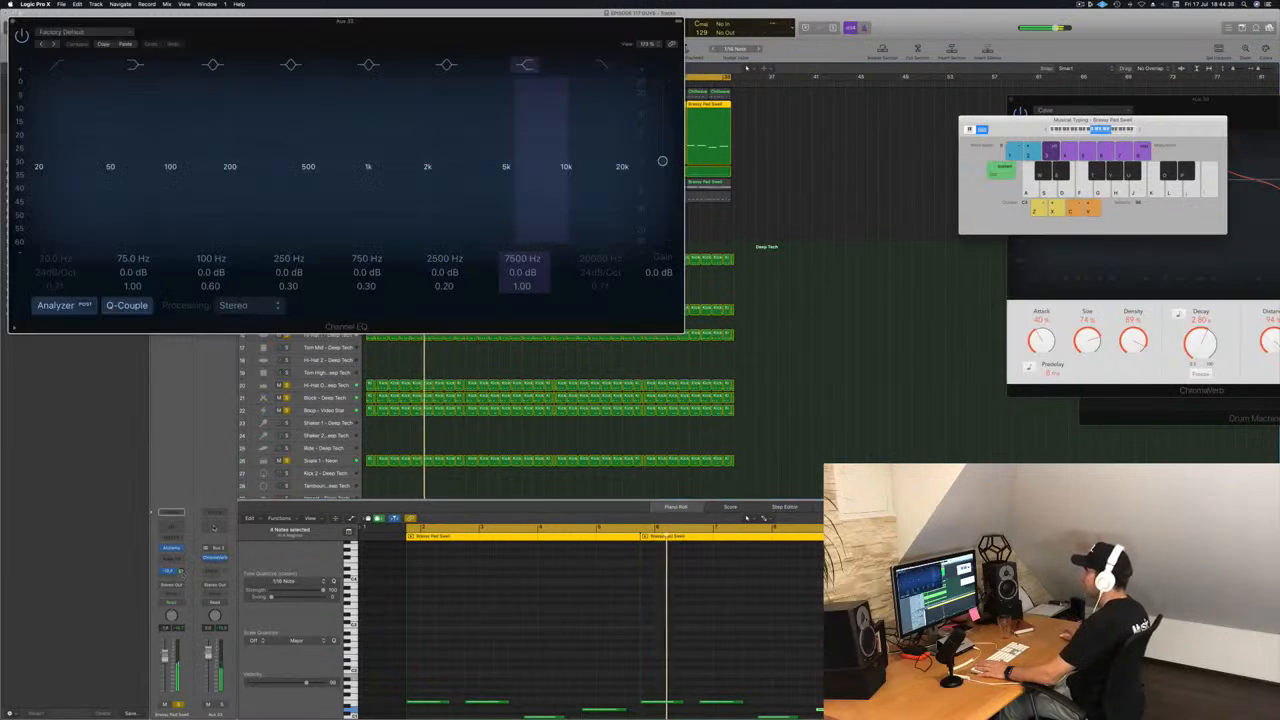
left_click(58, 64)
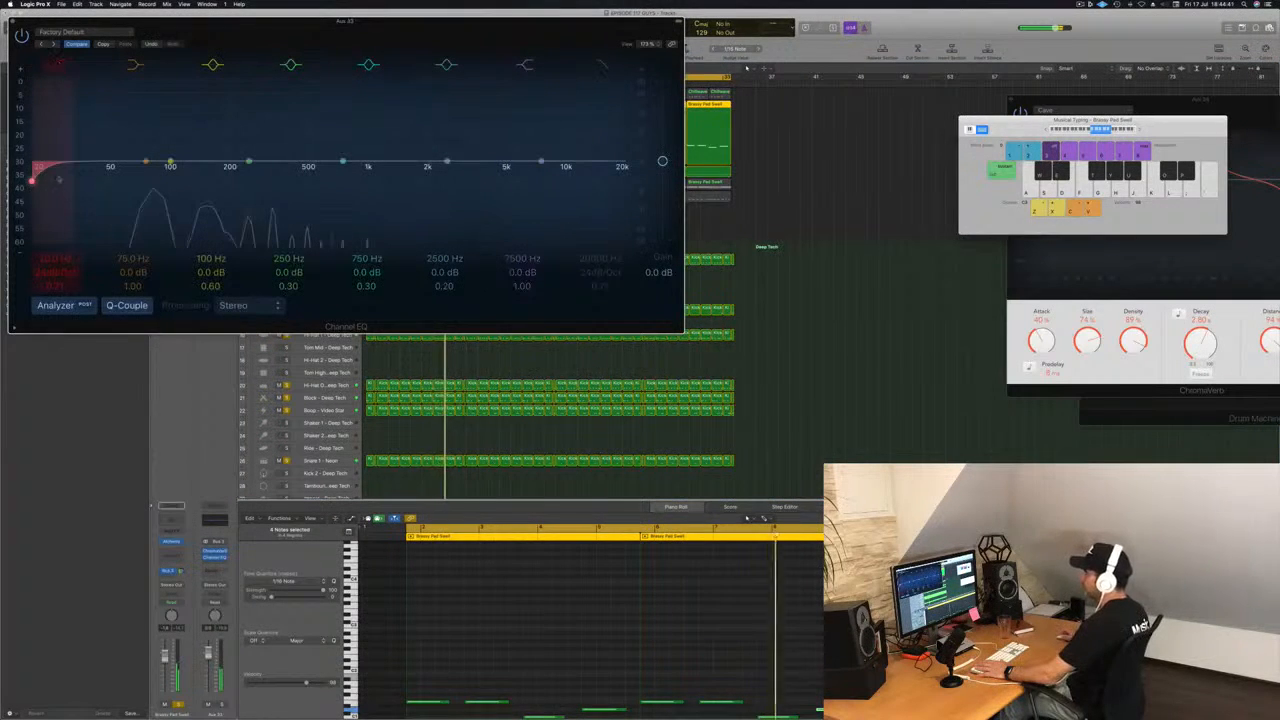
left_click_drag(58, 178, 228, 181)
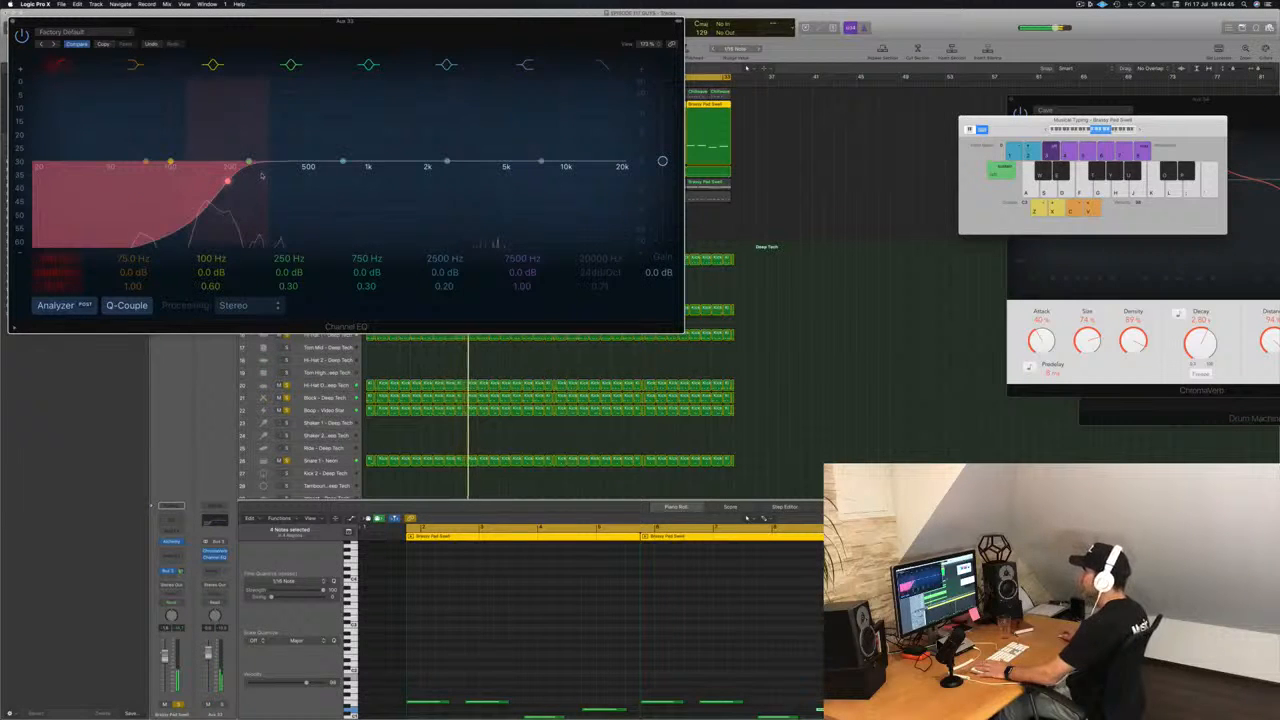
left_click(12, 20)
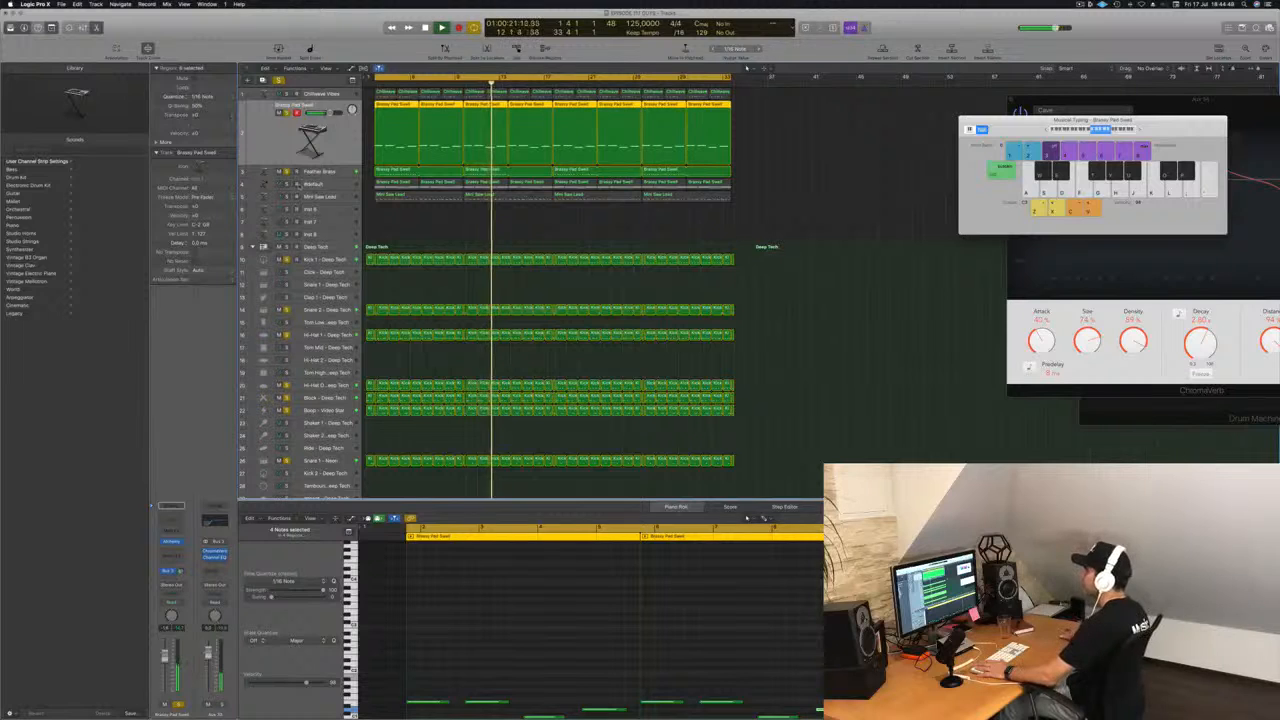
Solo the synth track directly below Feather Brass along with the other soloed tracks.
key("Up")
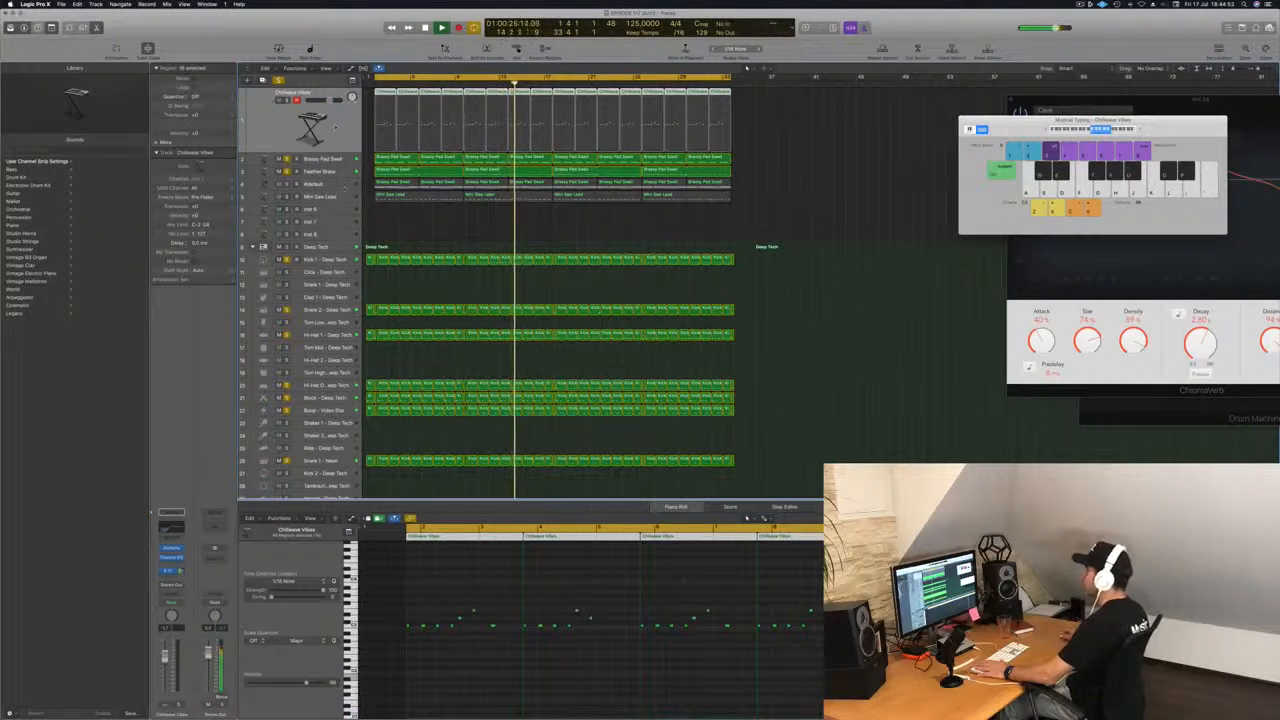
key("Down")
key("Down")
key("Down")
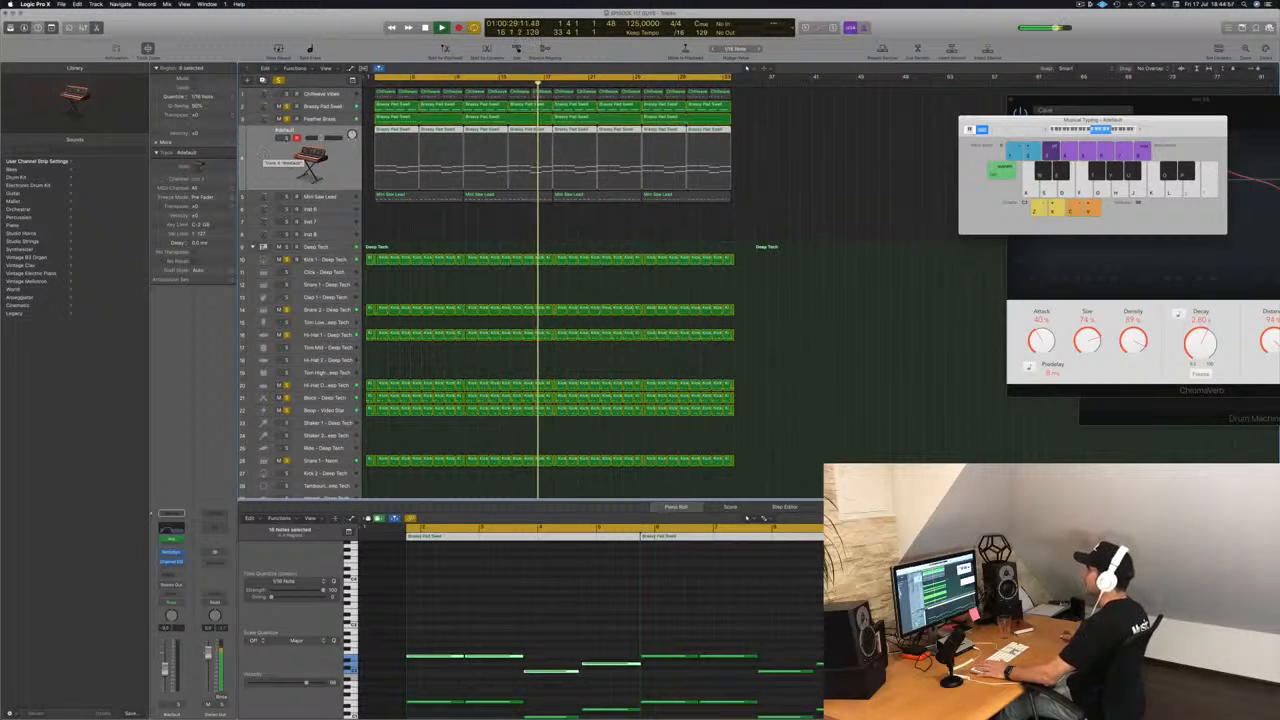
left_click(287, 139)
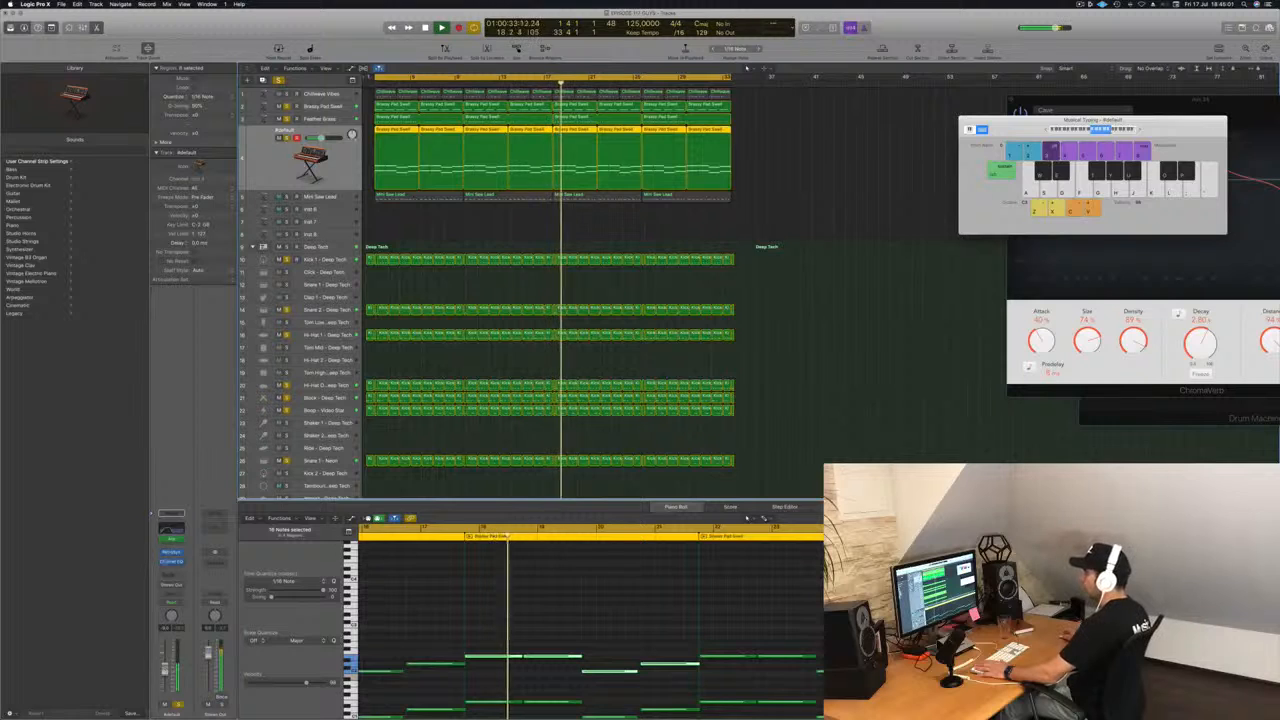
Add a Compressor side-chained to Bus 8 on the synth track below Feather Brass, set its threshold to about -23 dB, and close it.
left_click(172, 563)
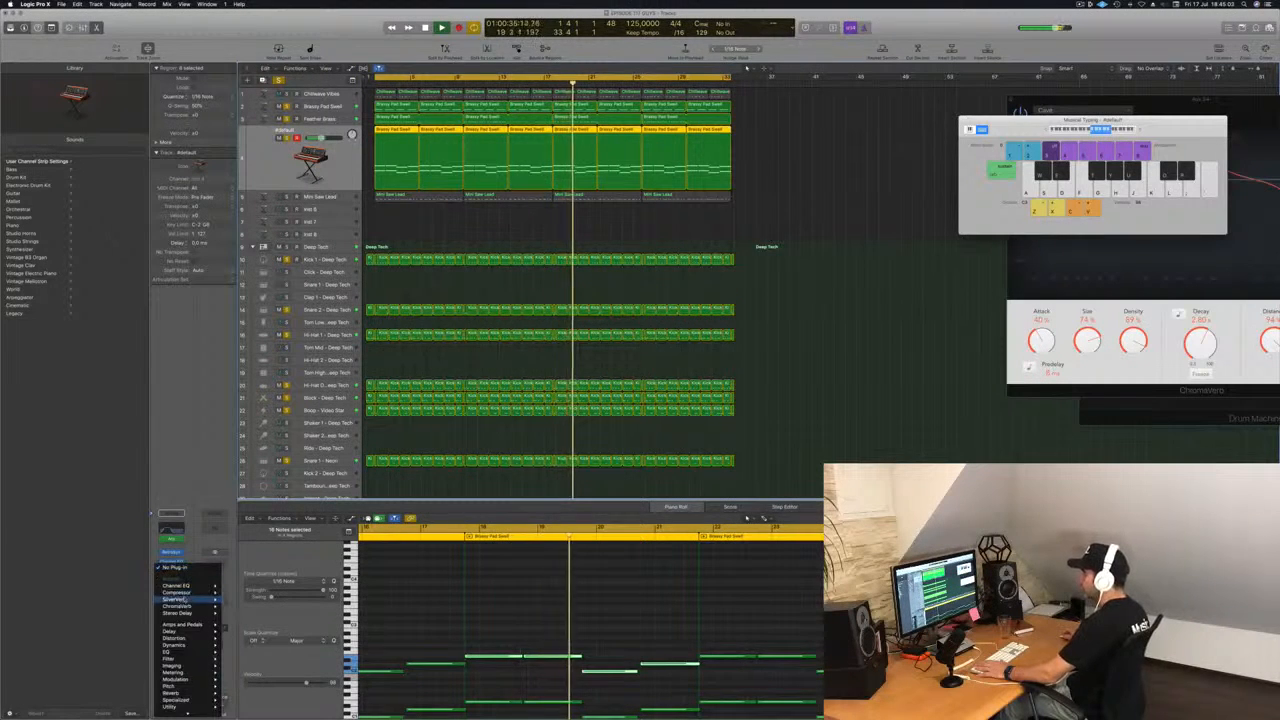
mouse_move(186, 594)
left_click(240, 598)
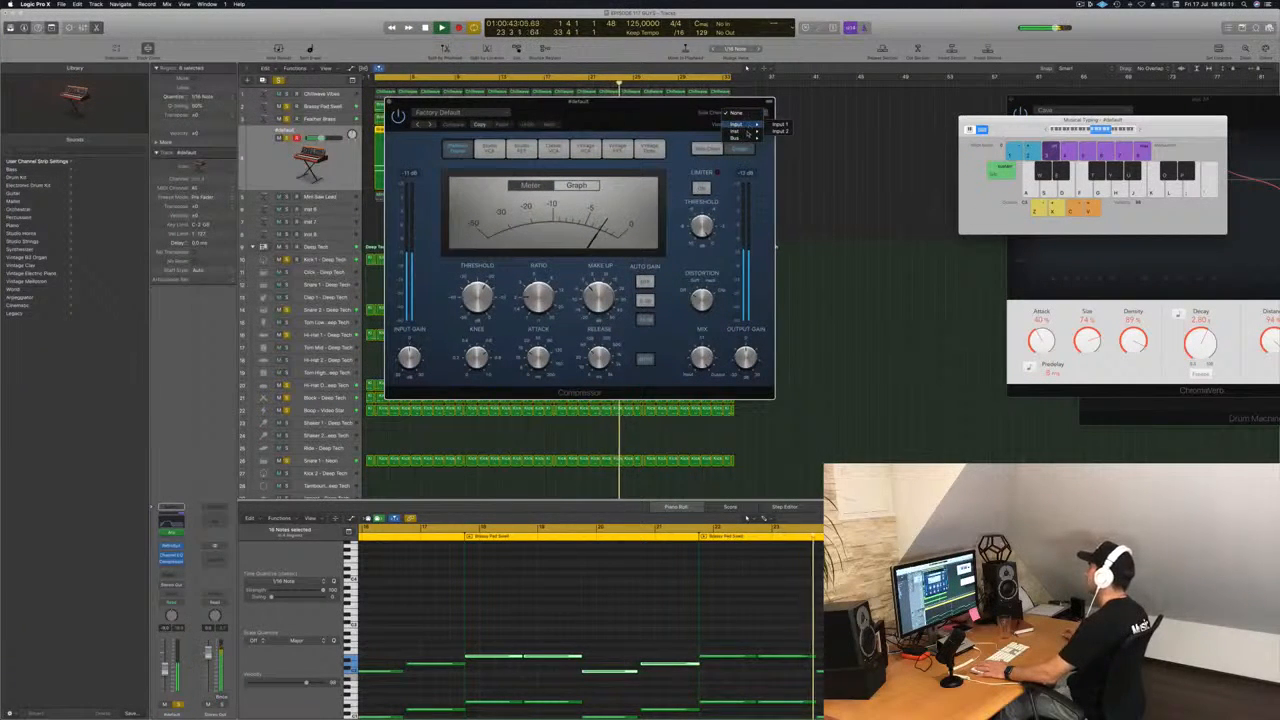
mouse_move(749, 132)
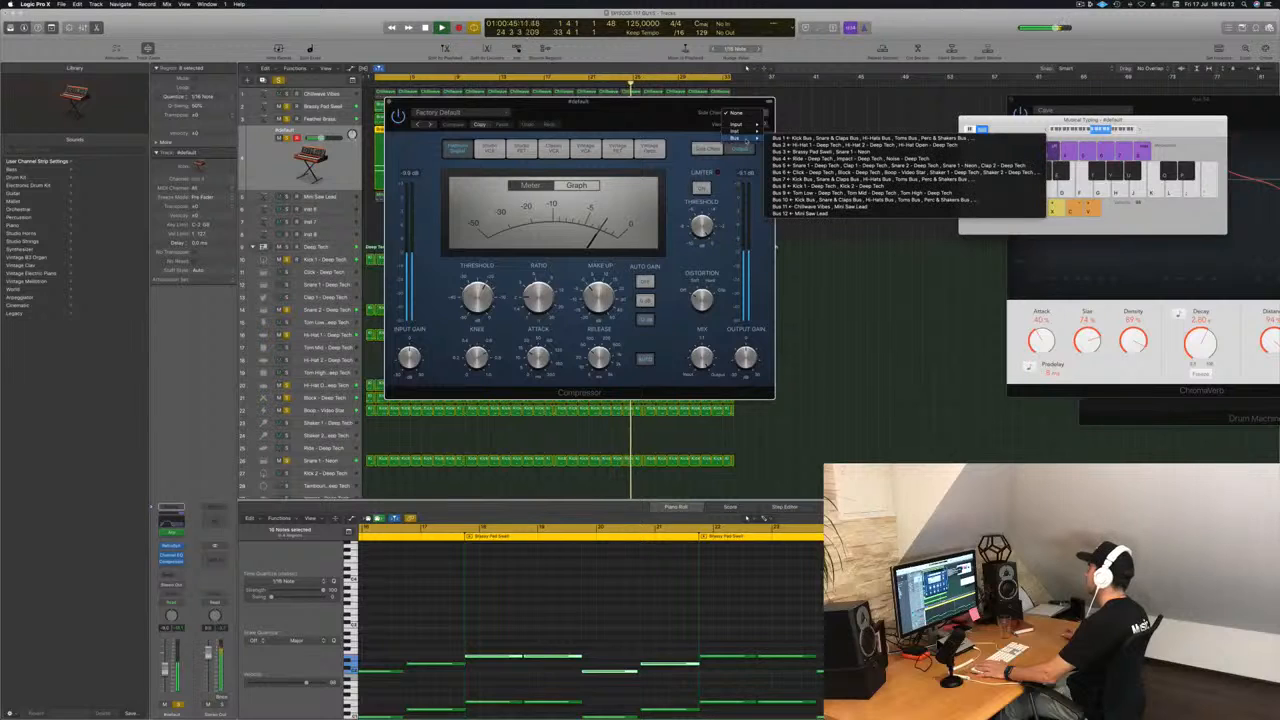
left_click(830, 186)
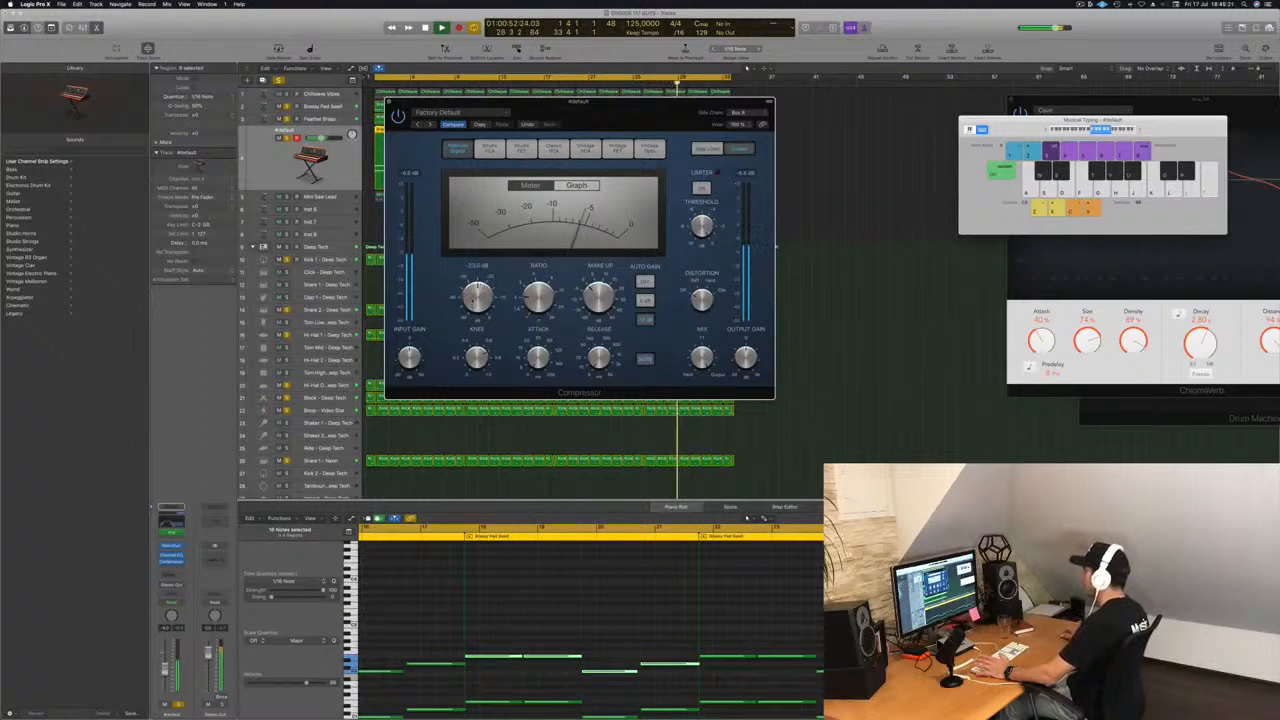
key("Return")
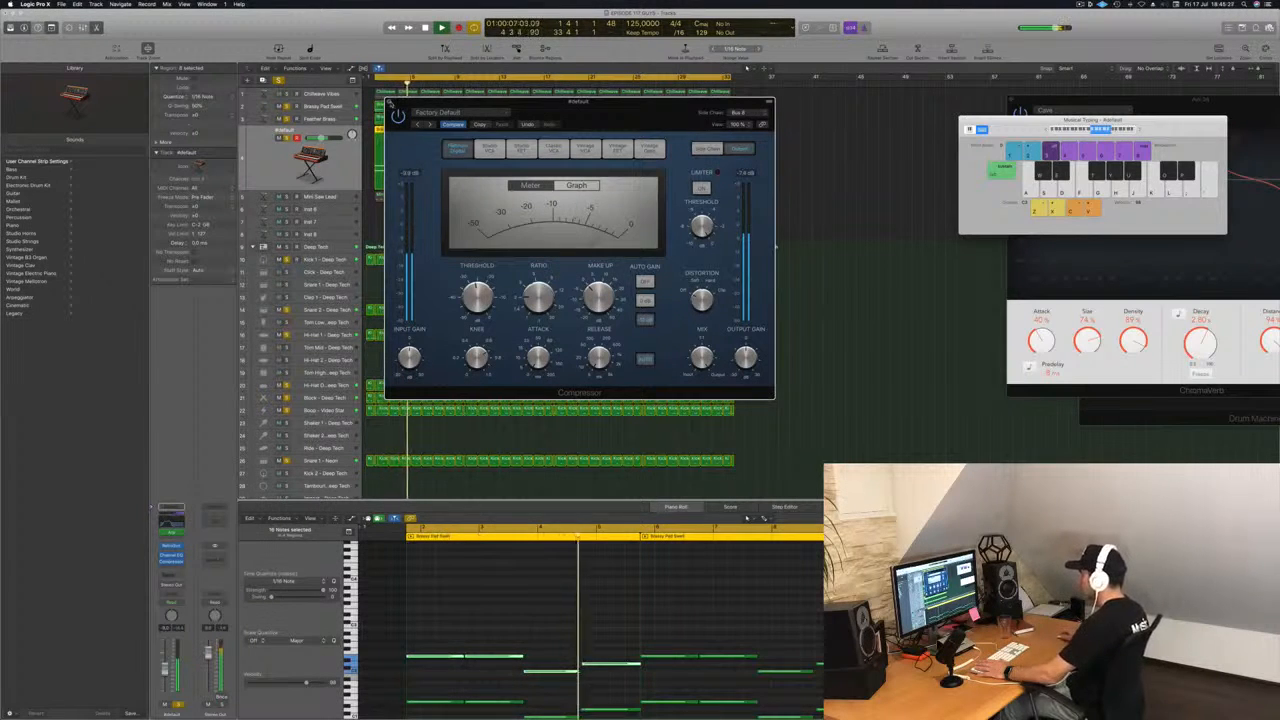
left_click(390, 102)
key("Return")
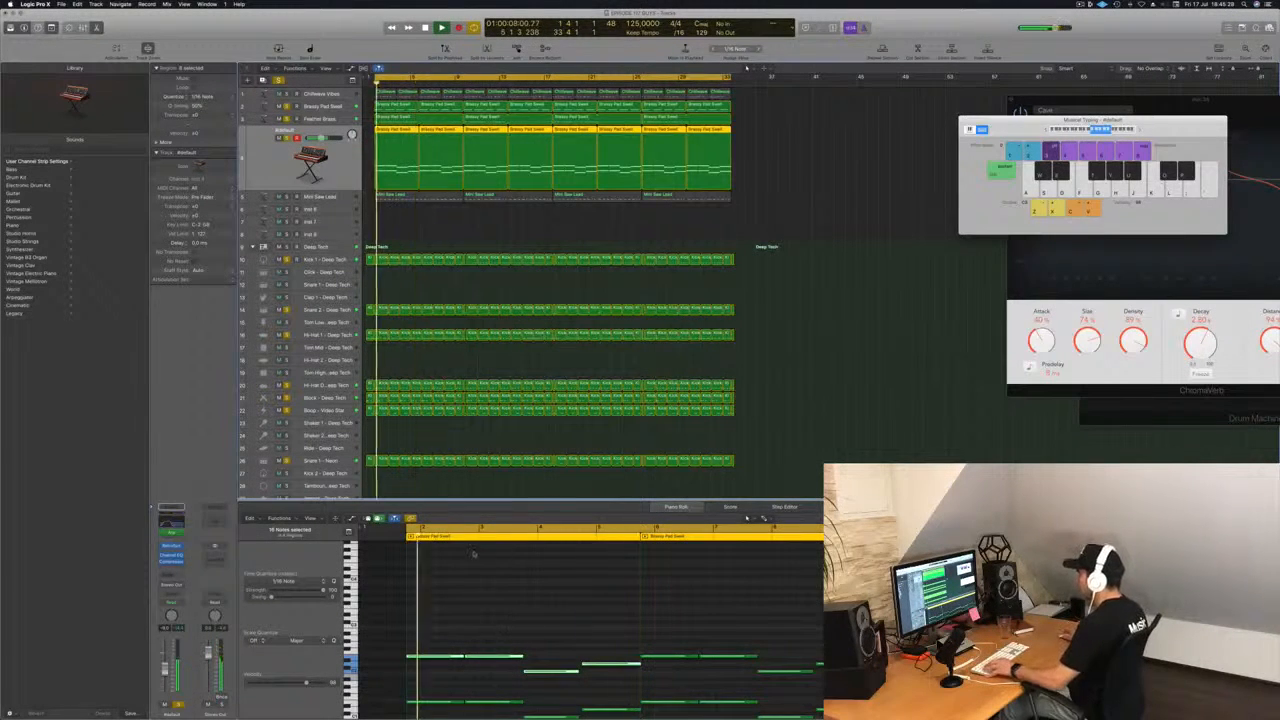
In the track's first Brassy Pad Swell region, shorten the second pair of notes to end before the next pair starts.
left_click(412, 217)
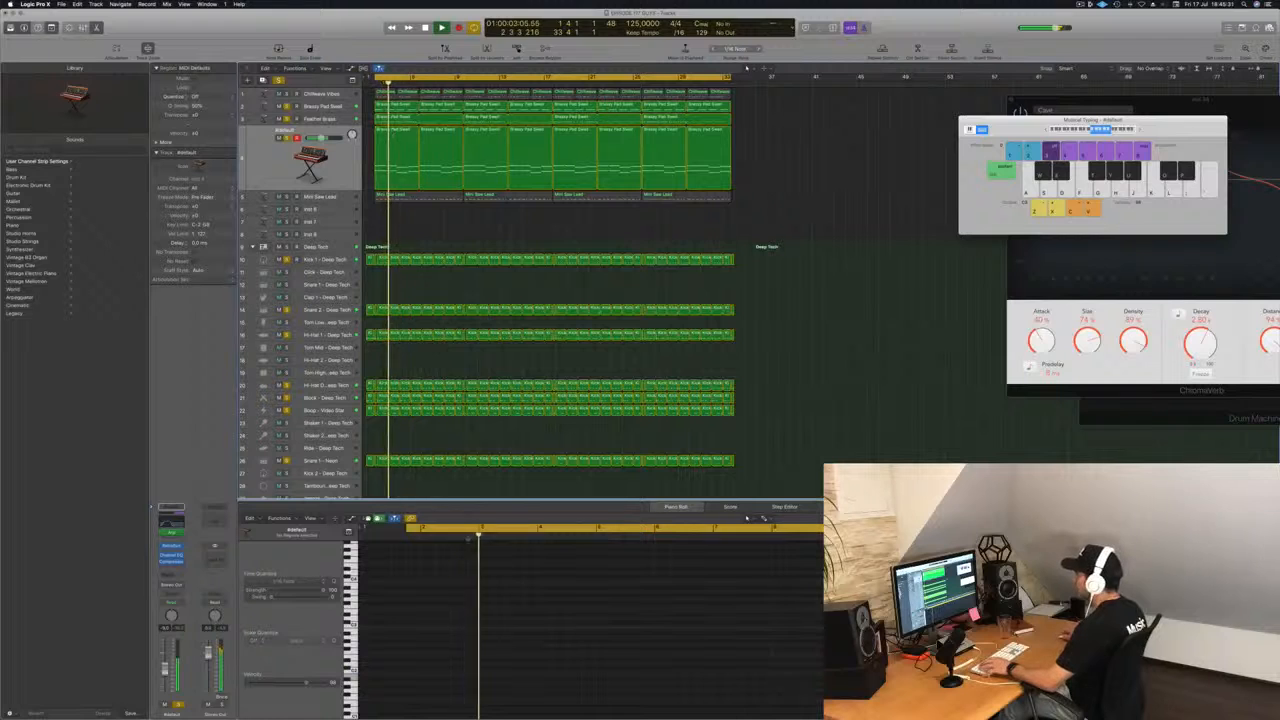
left_click(506, 588)
key("space")
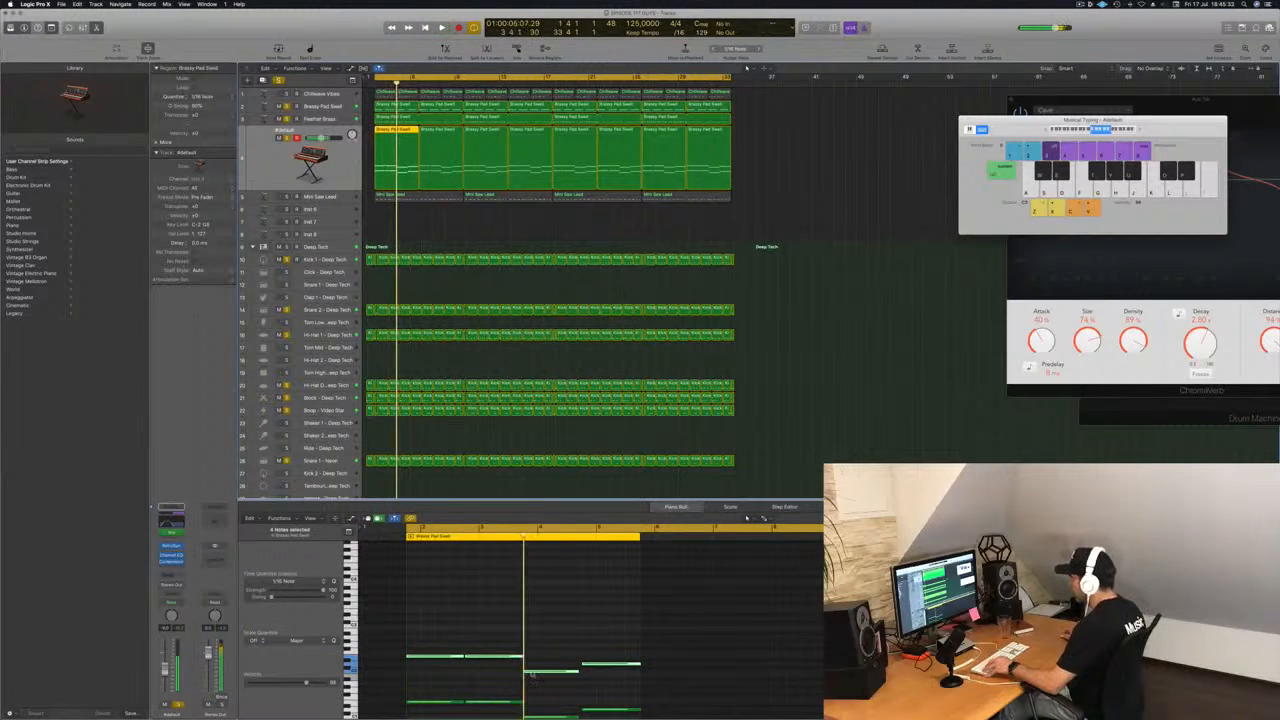
key("super+Right")
key("super+Right")
key("super+Right")
key("super+Right")
key("super+Right")
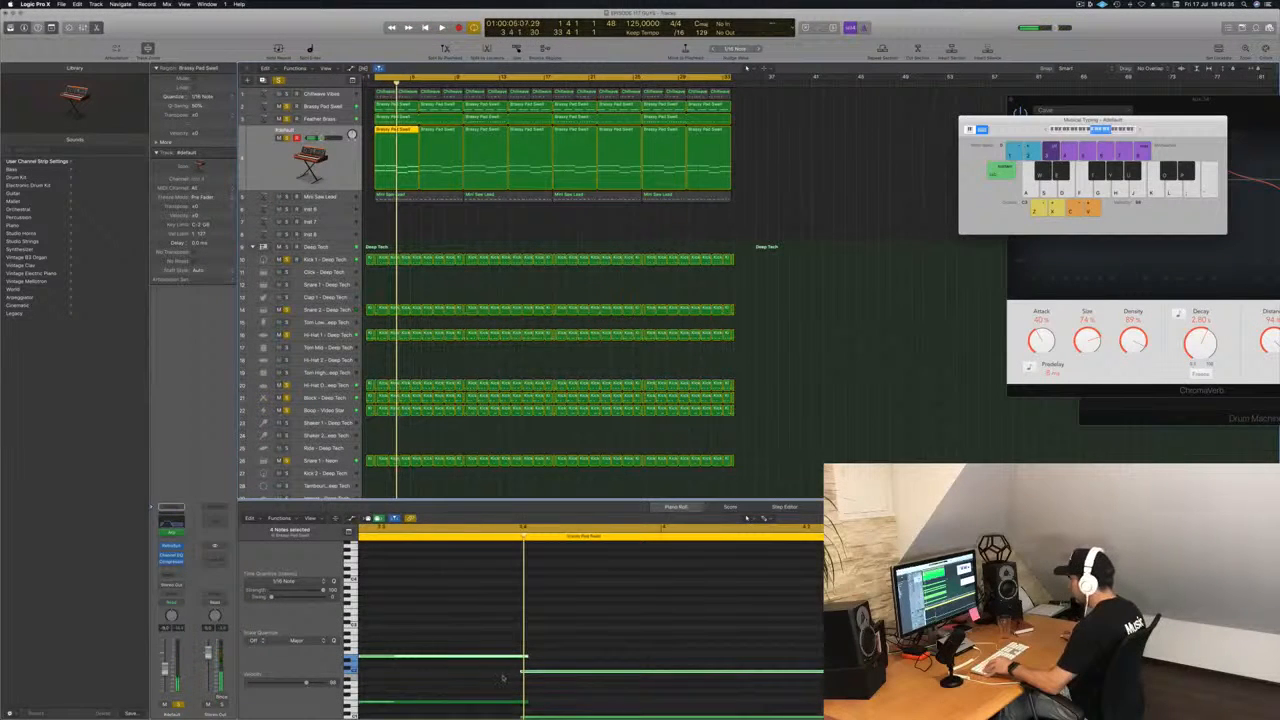
key("super+Left")
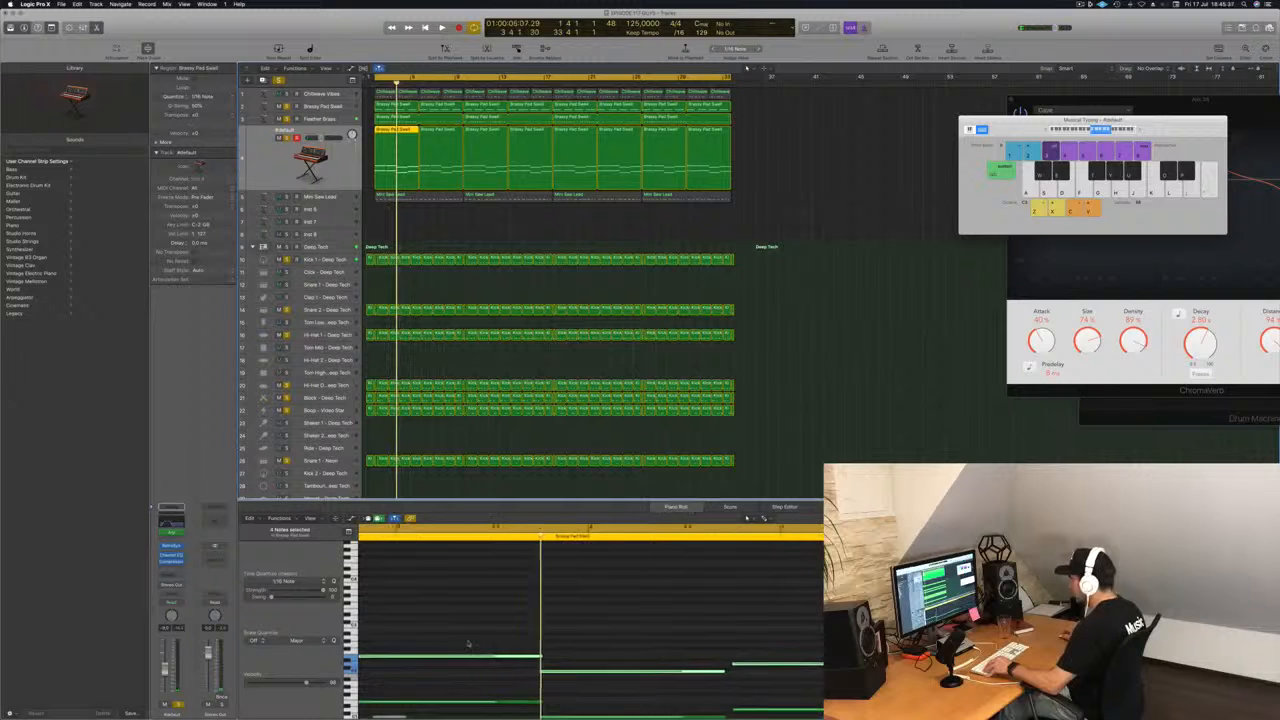
scroll(471, 644, "left", 3)
scroll(501, 628, "left", 2)
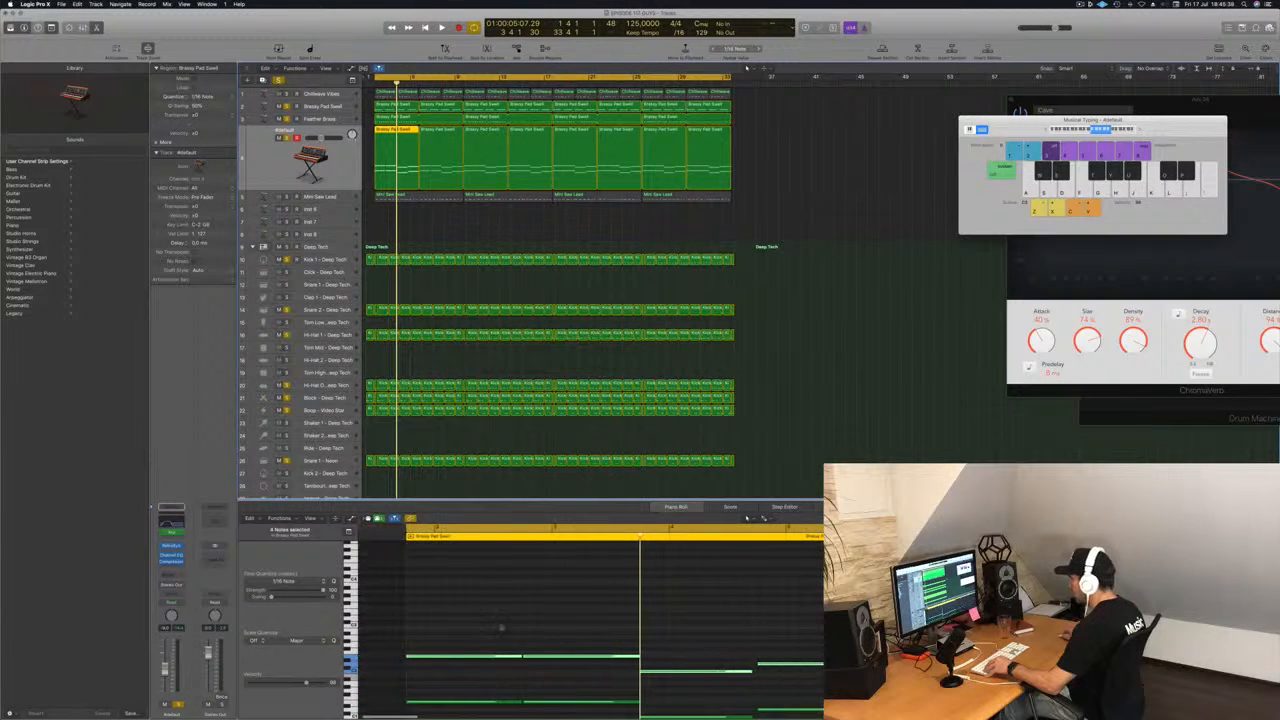
left_click_drag(590, 708, 635, 660)
scroll(635, 660, "up", 8)
scroll(635, 660, "down", 5)
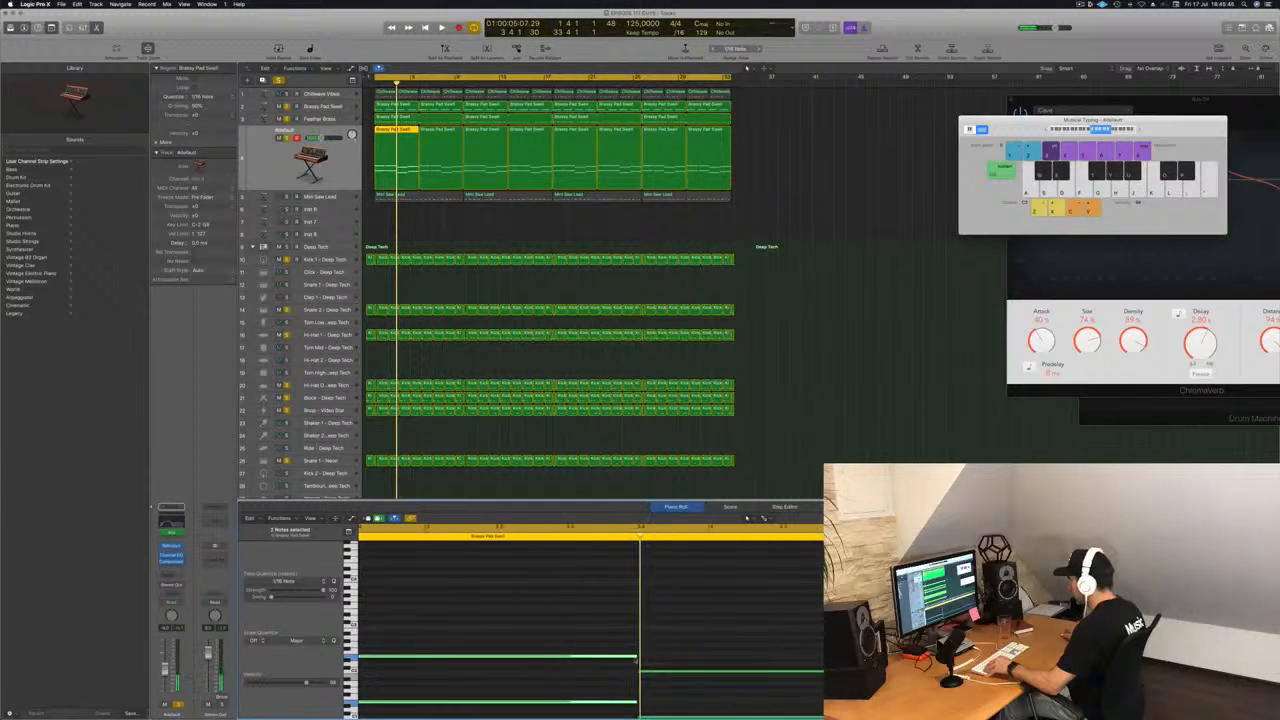
Adjust the following note pairs in the same region so they meet without overlapping.
scroll(766, 665, "right", 5)
scroll(806, 643, "down", 4)
left_click_drag(786, 596, 788, 685)
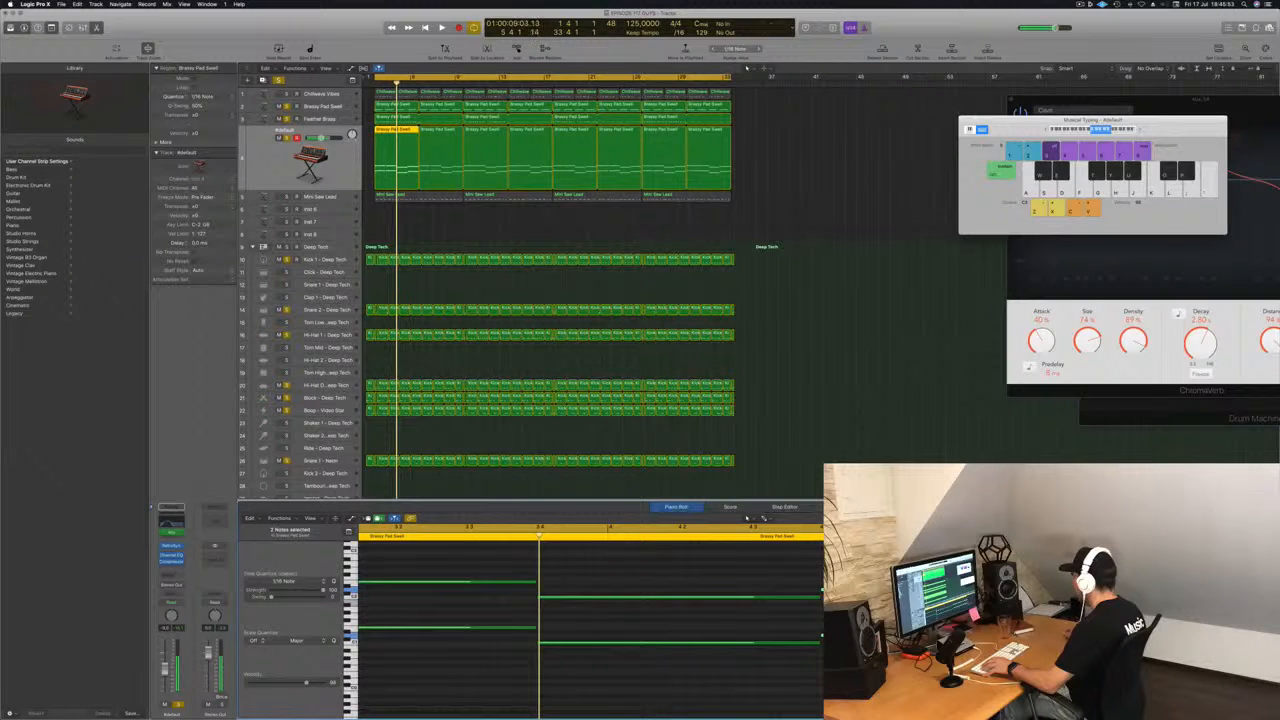
Replace the unedited regions on the synth track with copies of the edited region and play them back.
left_click_drag(760, 156, 399, 140)
key("Delete")
key("space")
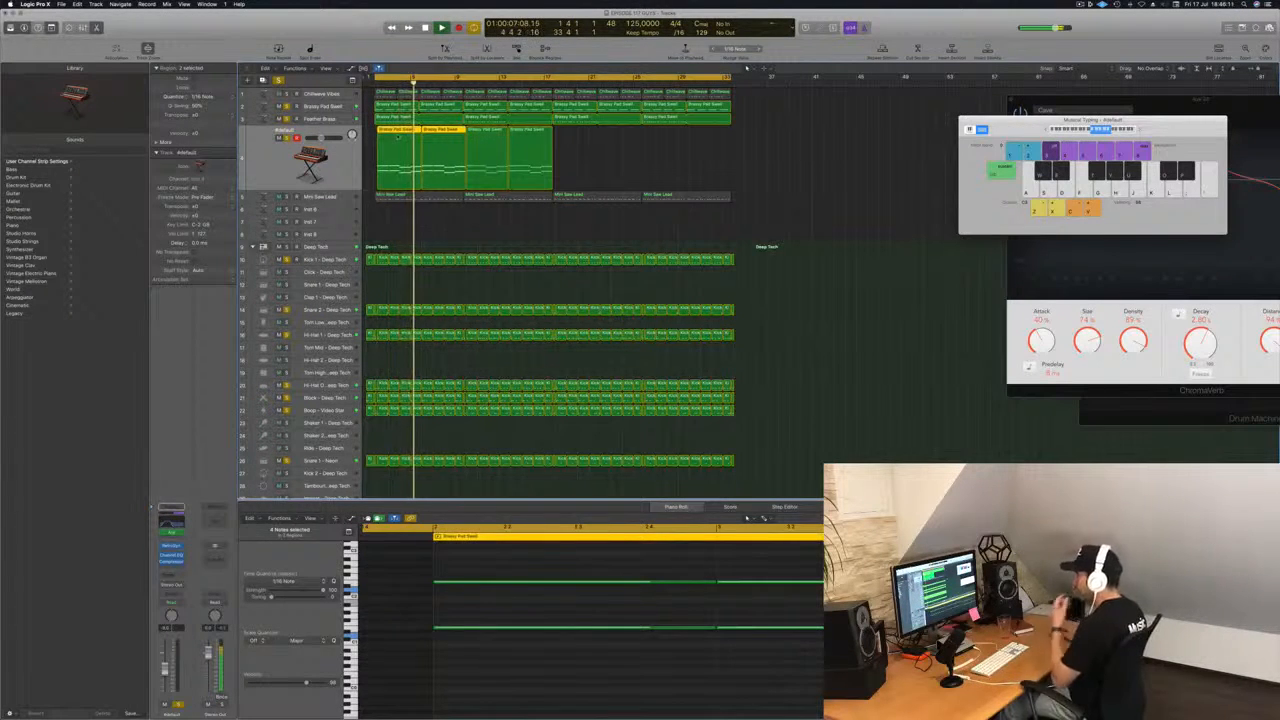
Undo the last region placement and copy the two remaining regions to the start of the loop.
key("super+z")
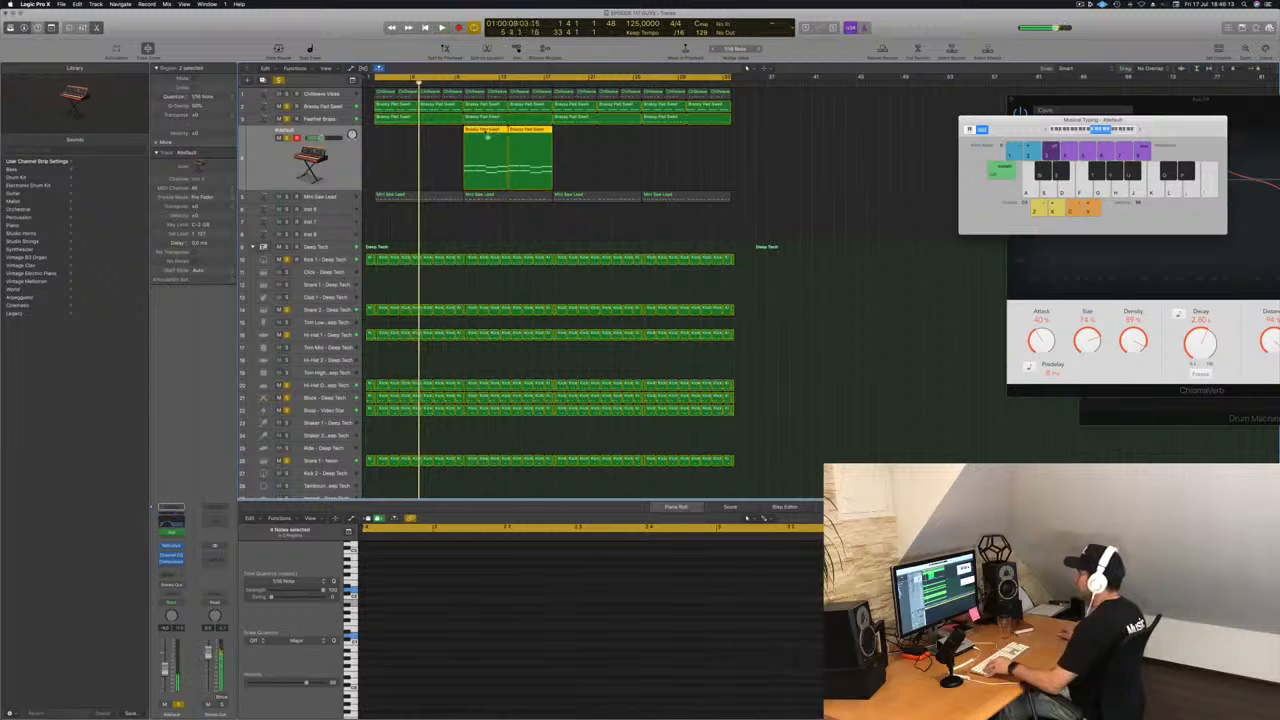
left_click_drag(487, 136, 404, 142)
left_click(588, 152)
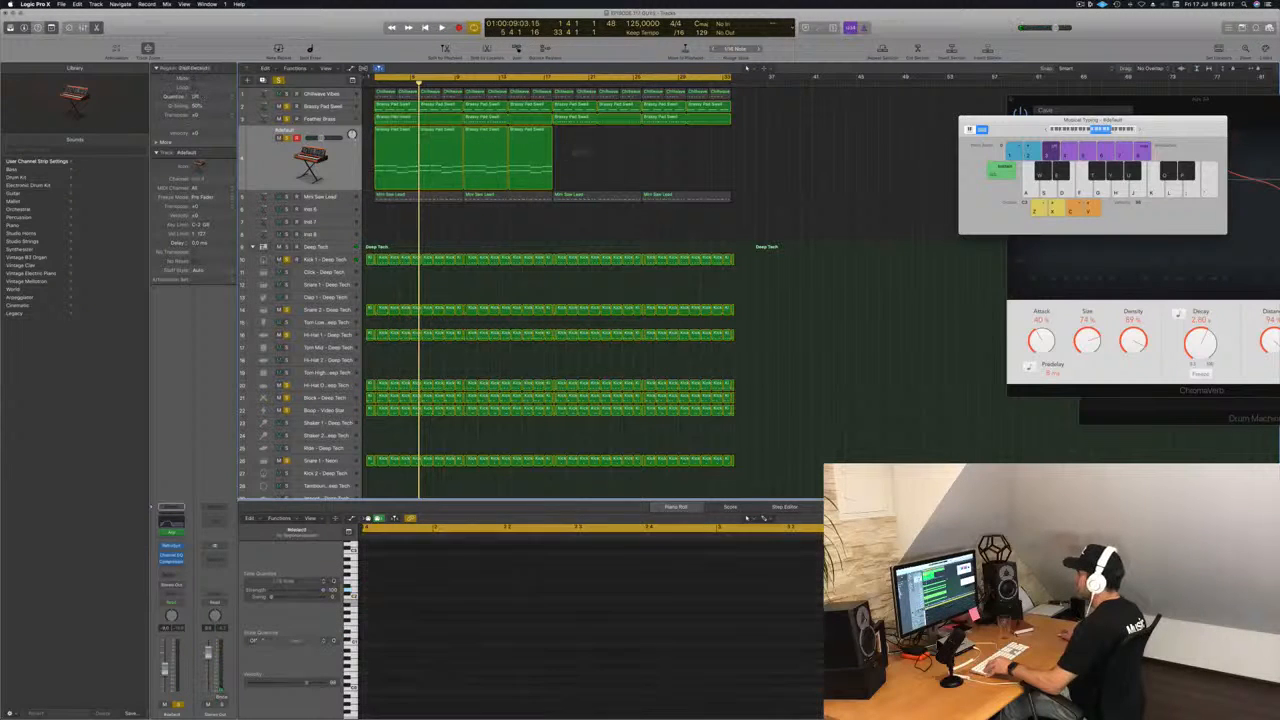
Copy the synth track's four regions to fill the second half of the loop and play it back.
left_click(394, 130)
left_click_drag(397, 149, 573, 149)
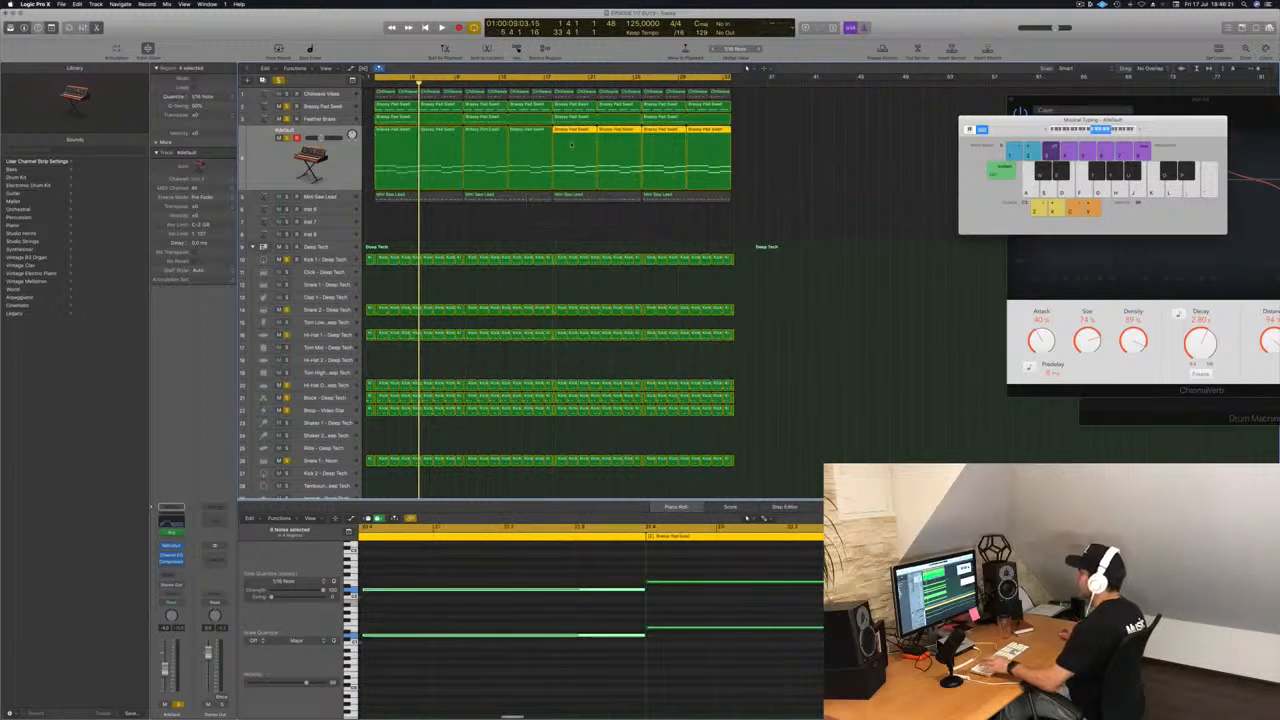
key("space")
left_click(281, 170)
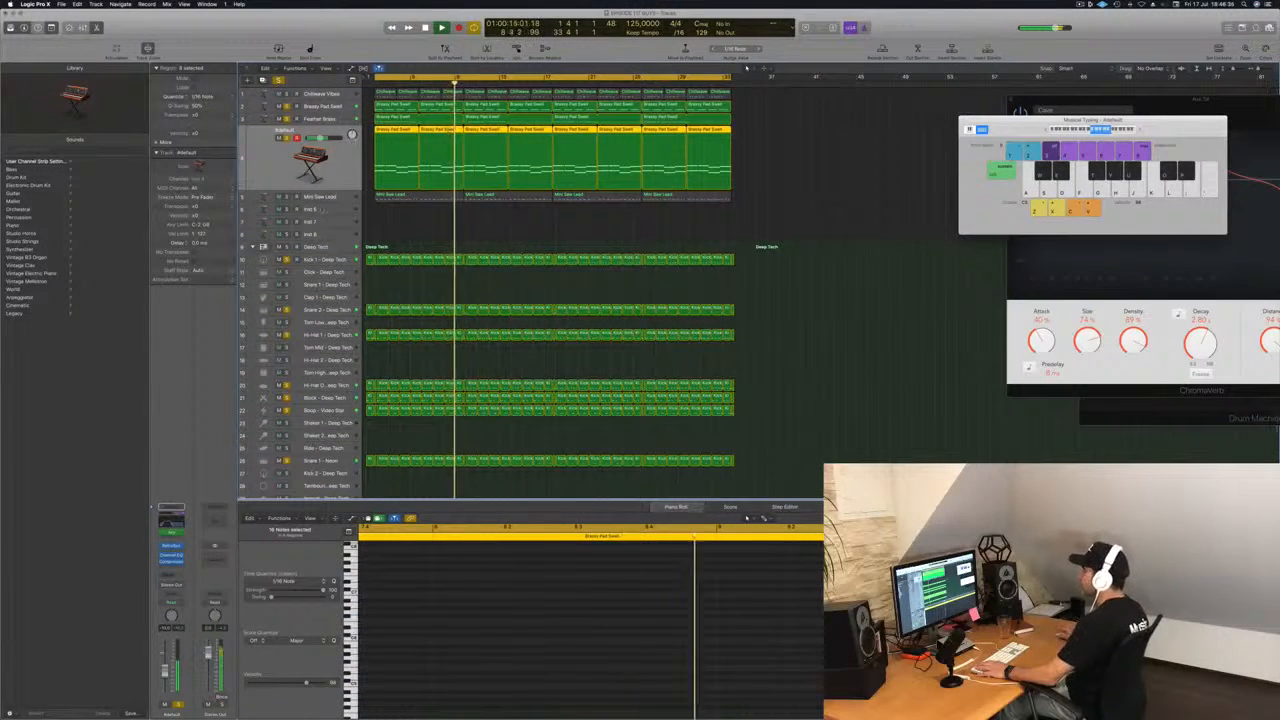
Solo the Mini Saw Lead track along with the other soloed tracks and play from the start.
left_click(330, 196)
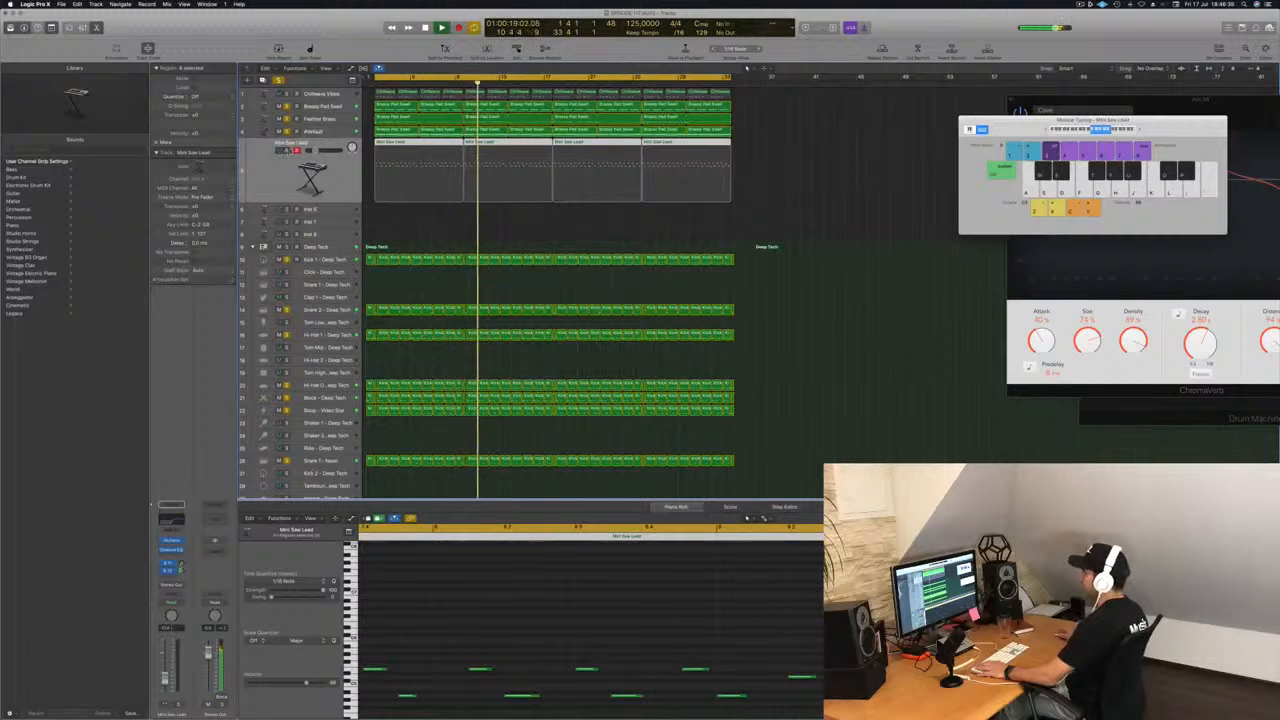
left_click(287, 151)
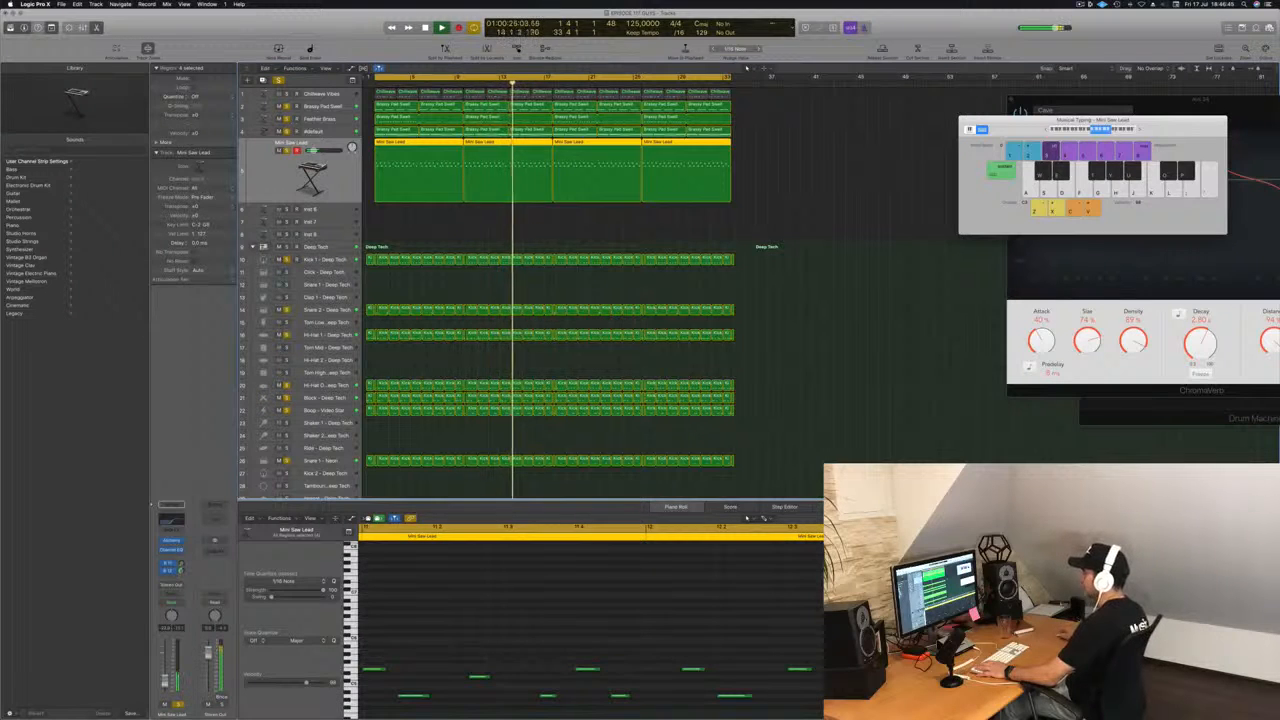
key("Return")
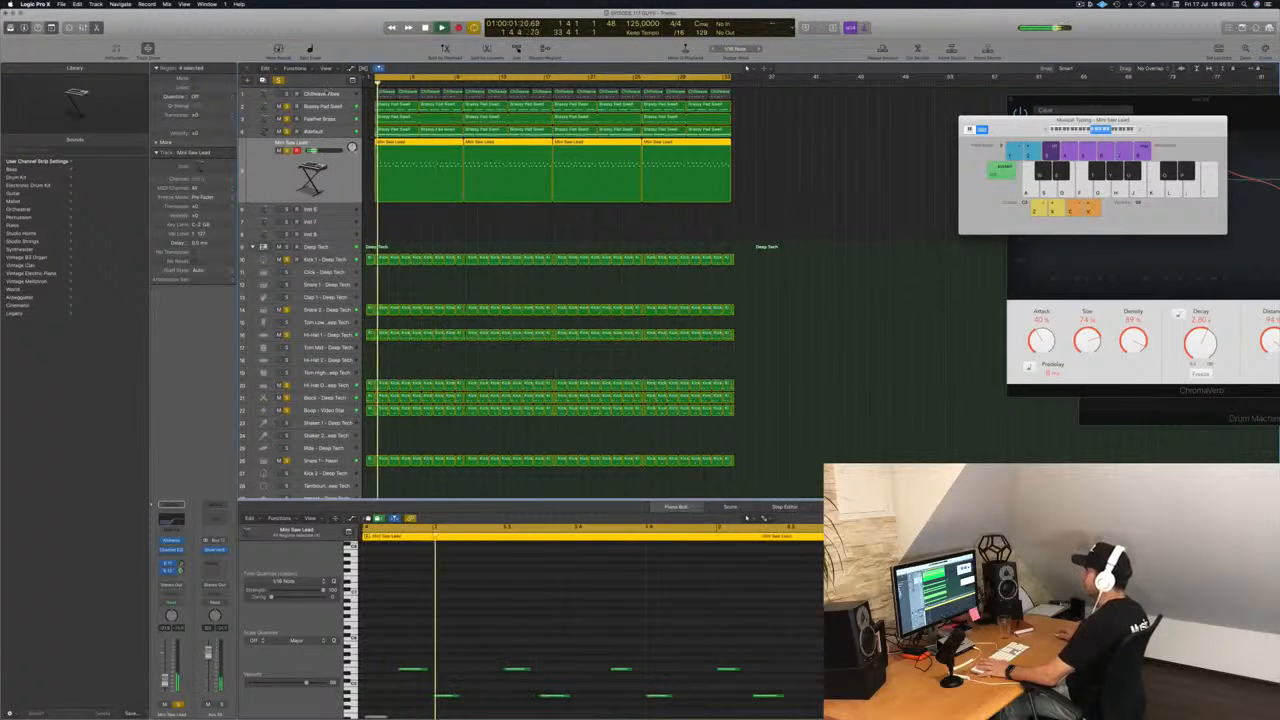
Select the Chillwave Vibes track and clear all solos so the full arrangement plays.
left_click(327, 93)
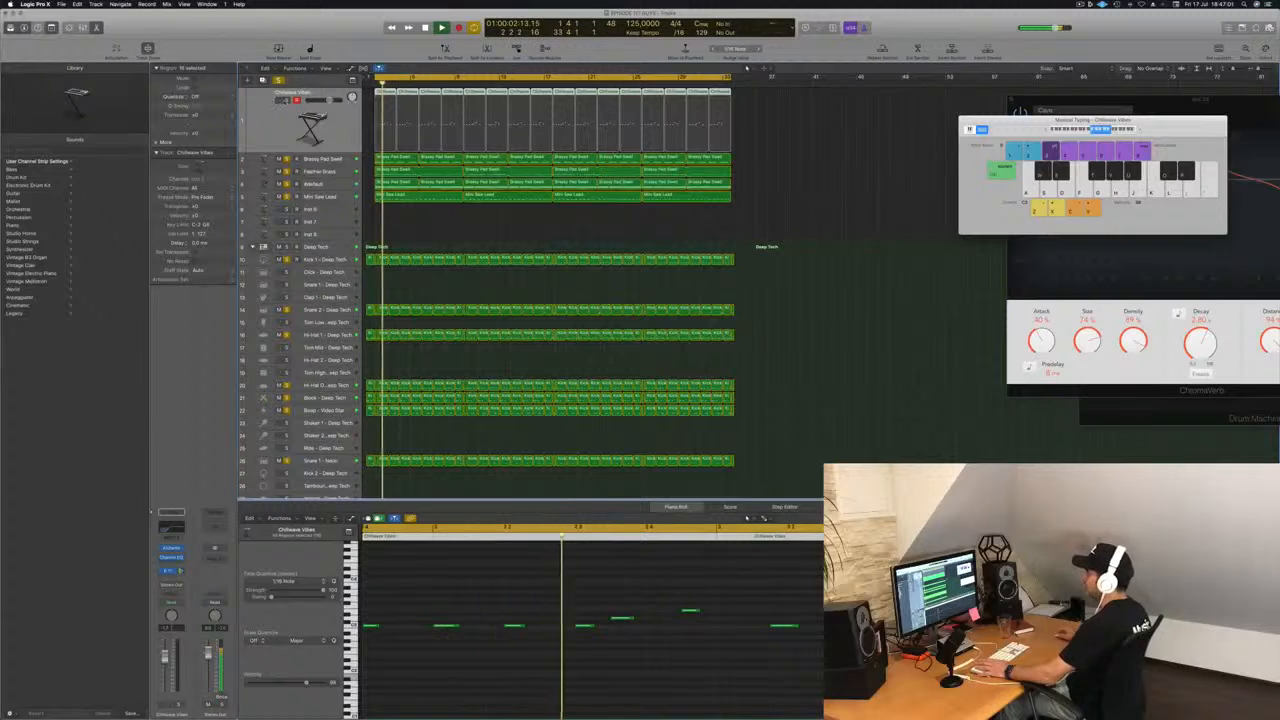
left_click(279, 81)
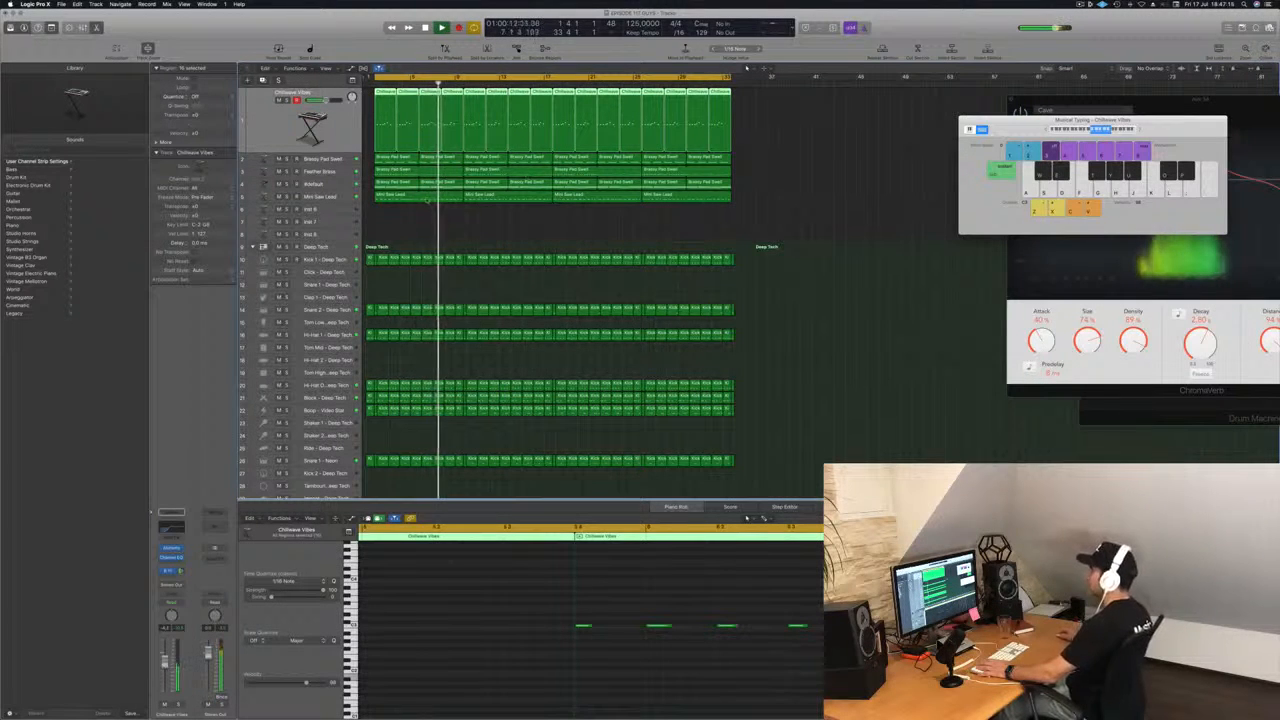
left_click(427, 199)
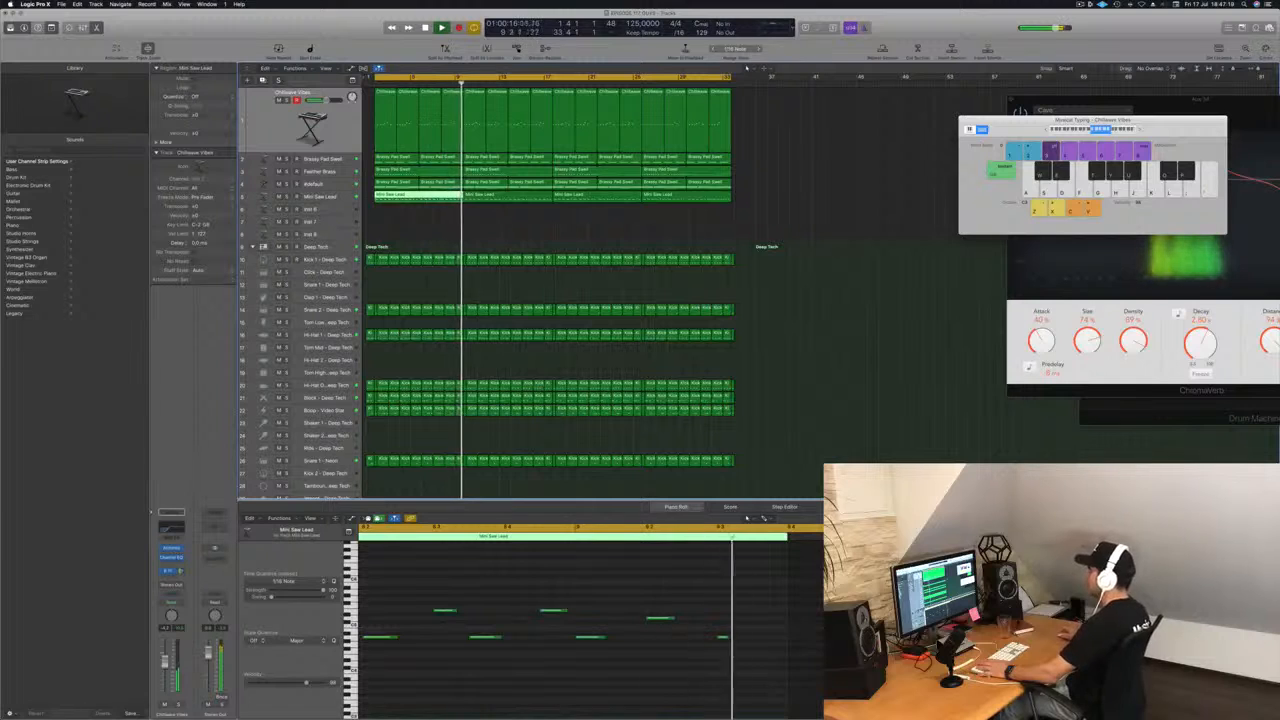
left_click(391, 204)
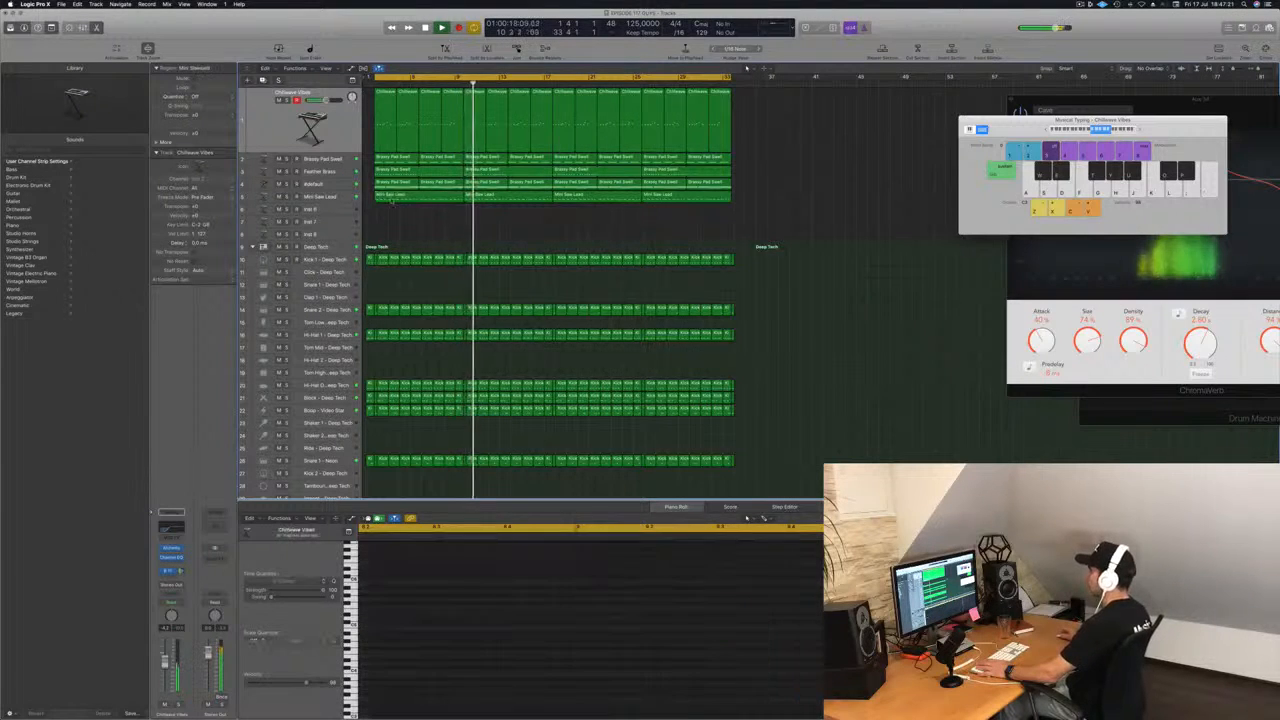
left_click(391, 196)
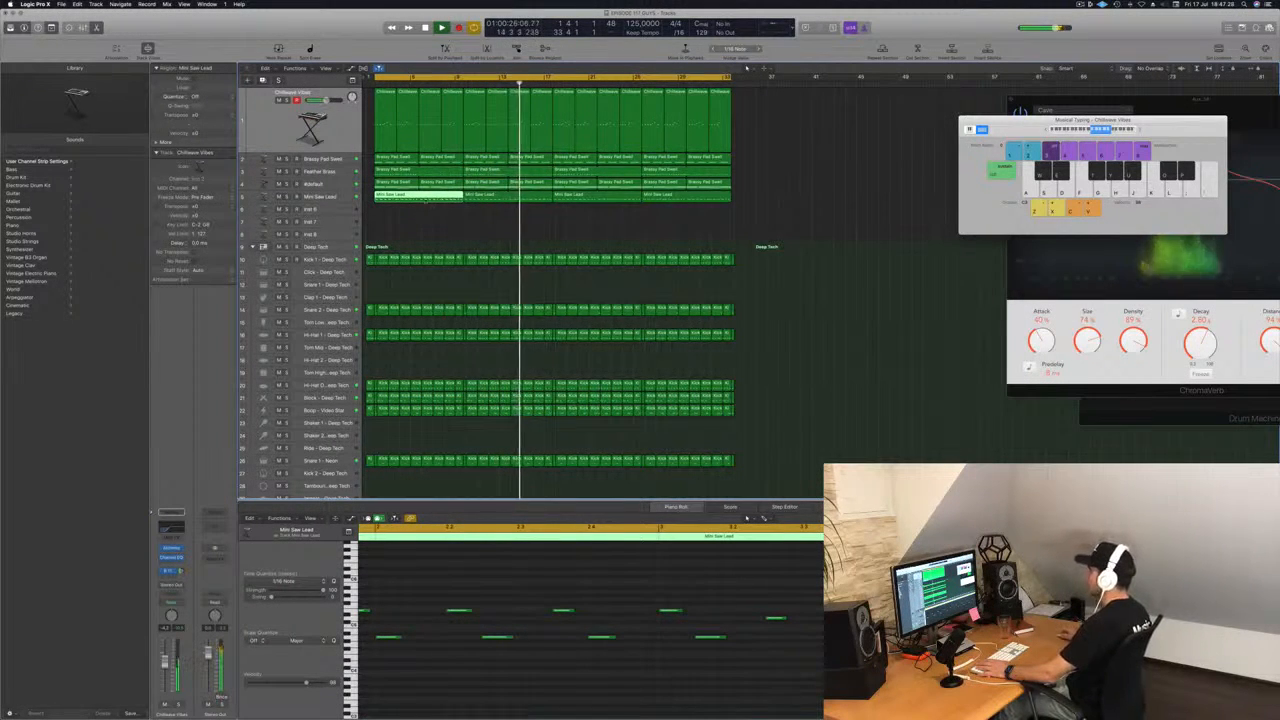
left_click(410, 228)
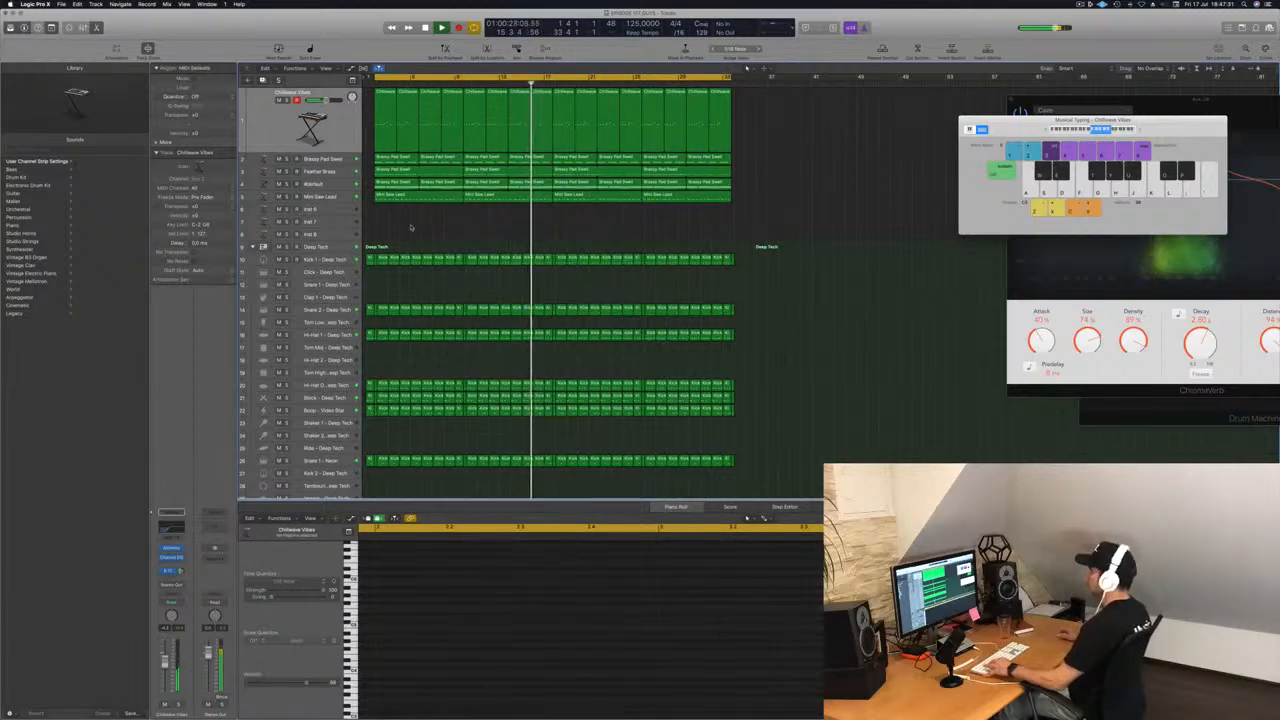
scroll(440, 235, "down", 3)
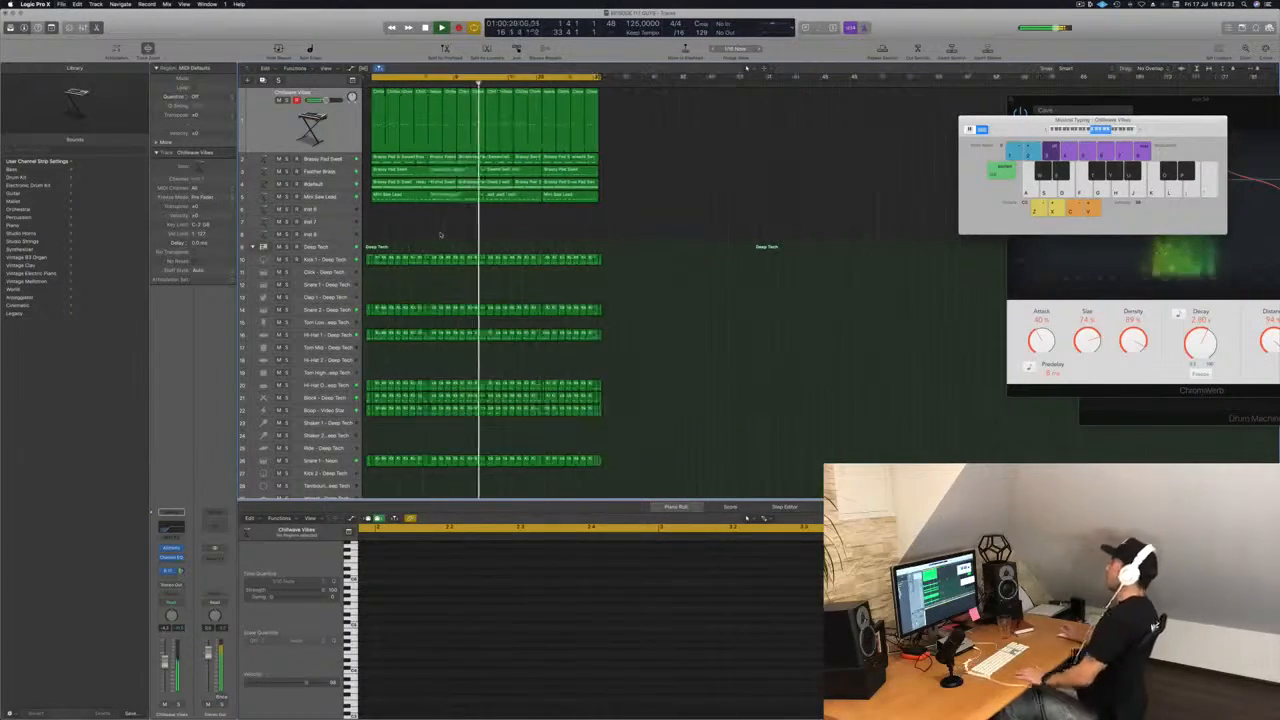